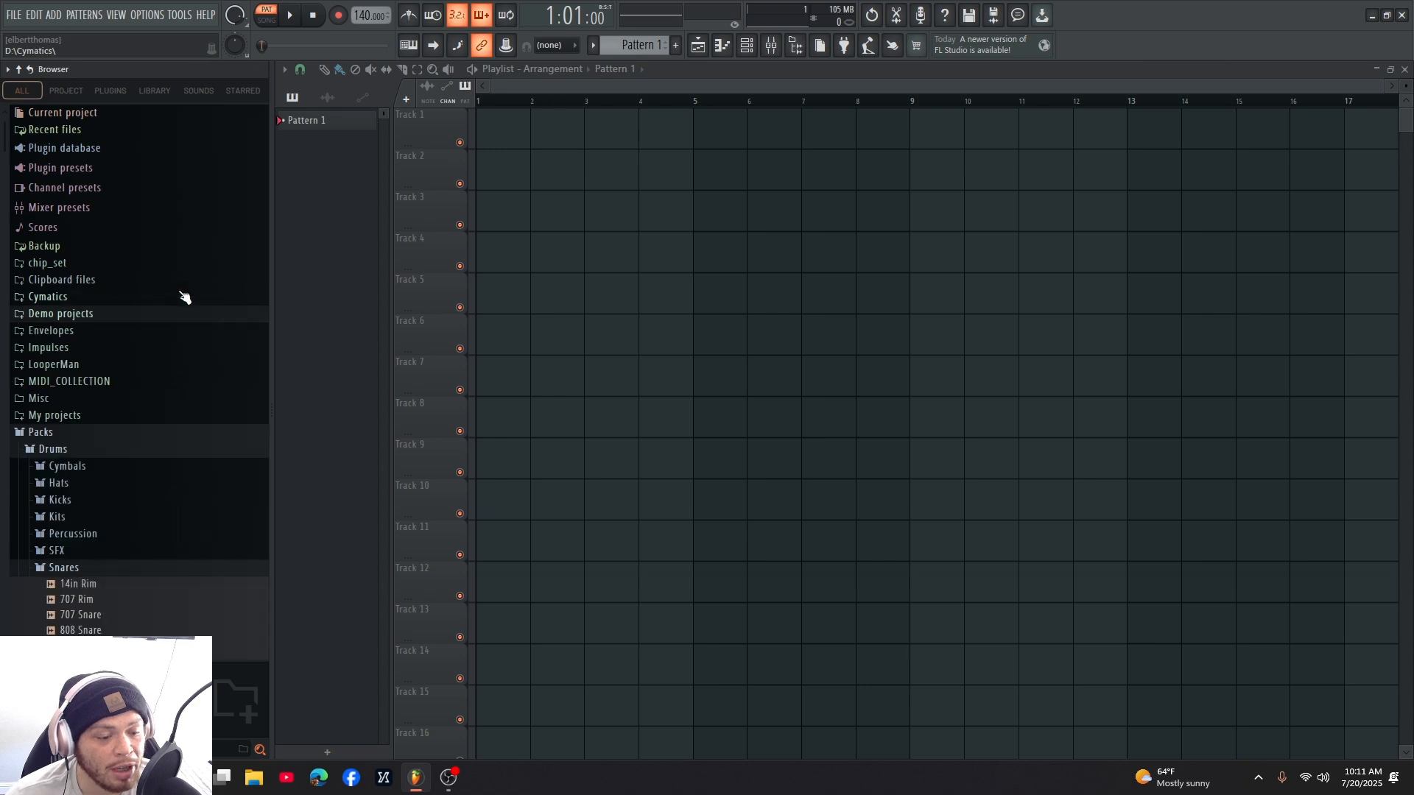
- Collapse the Packs folder in the browser, leaving the folder list at its beginning
{"action": "left_click", "coordinate": [54, 433]}
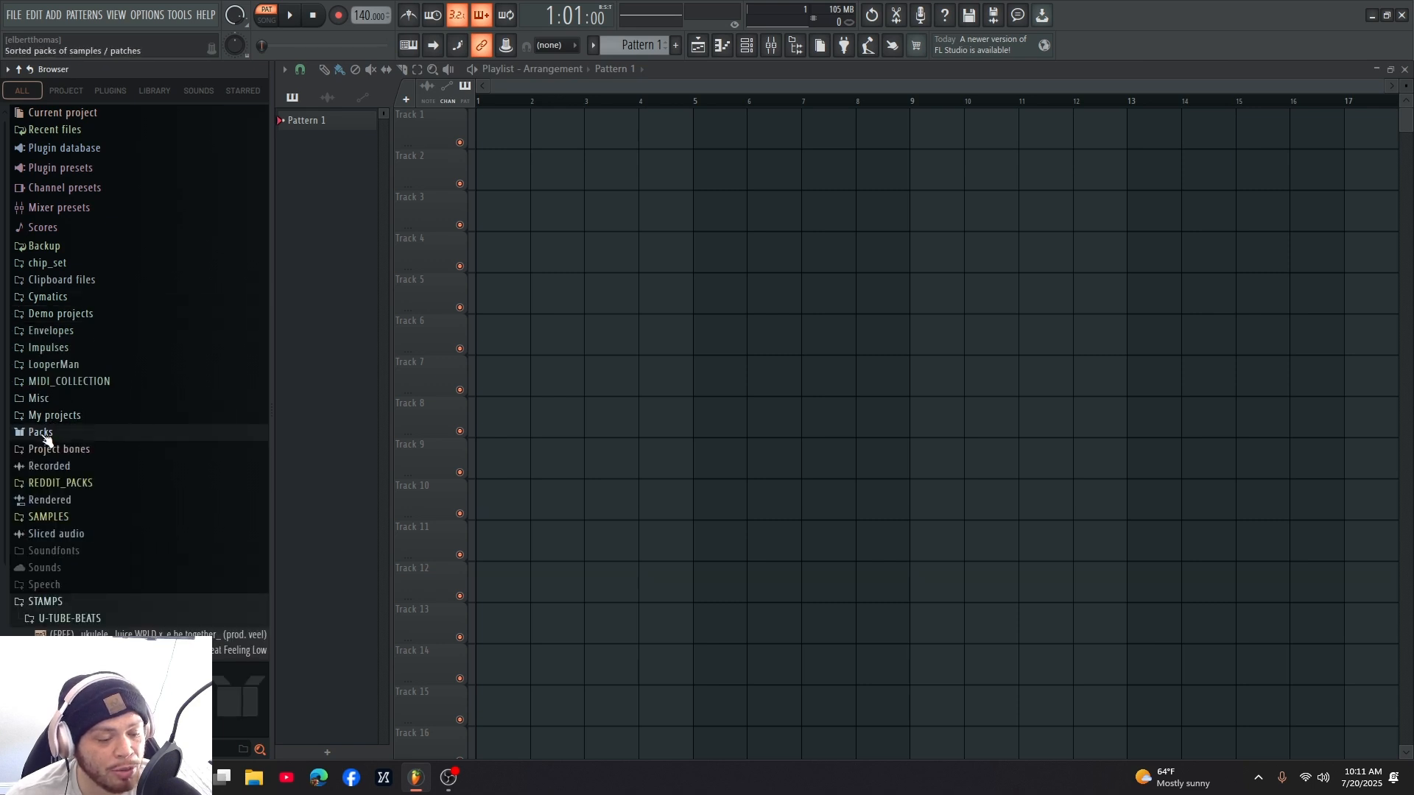
{"action": "left_click", "coordinate": [44, 433]}
{"action": "left_click", "coordinate": [51, 355]}
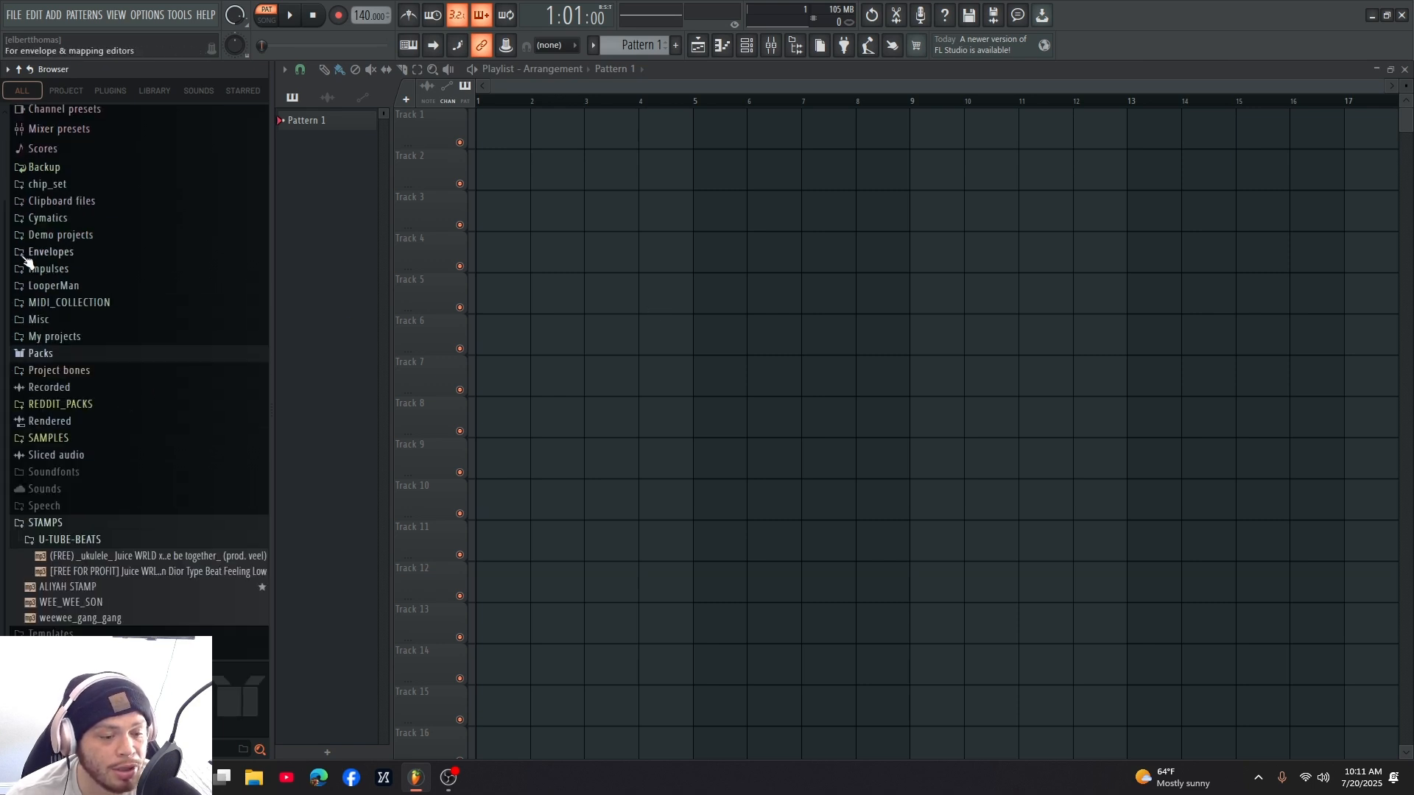
{"action": "scroll", "coordinate": [148, 295], "scroll_direction": "up", "scroll_amount": 3}
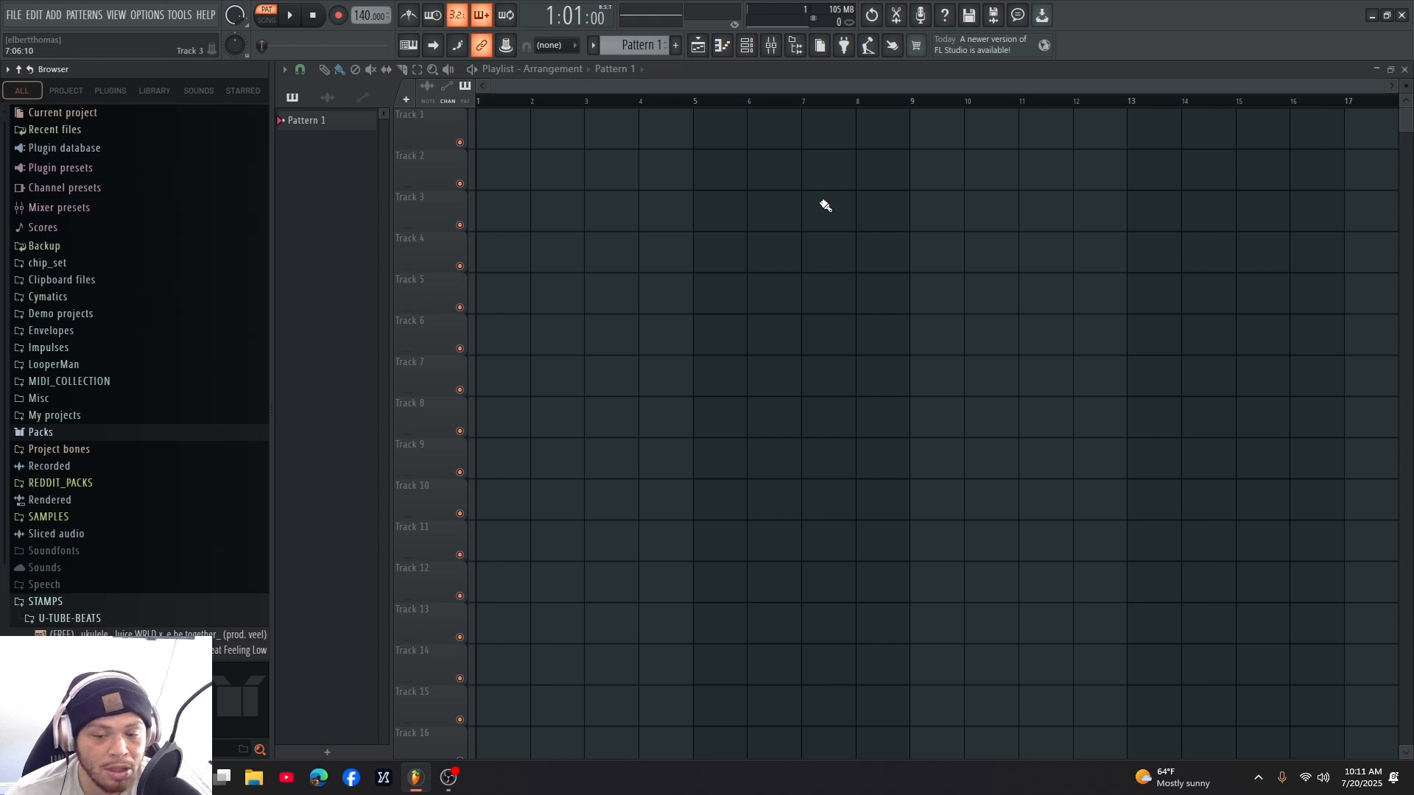
- View the Sampler's piano roll, and open the channel rack over Tracks 4 to 6 of the playlist
{"action": "right_click", "coordinate": [323, 124]}
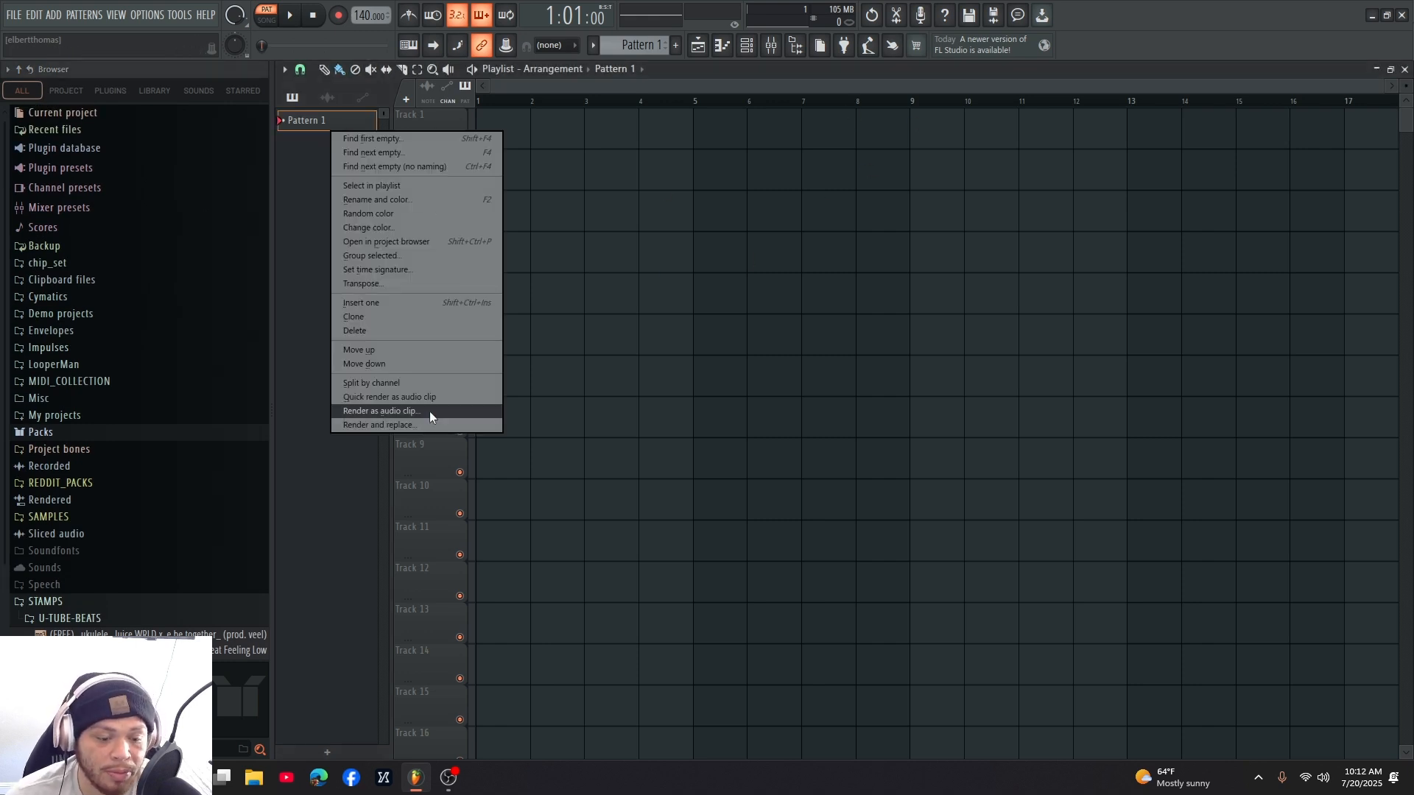
{"action": "left_click", "coordinate": [801, 193]}
{"action": "left_click", "coordinate": [720, 45]}
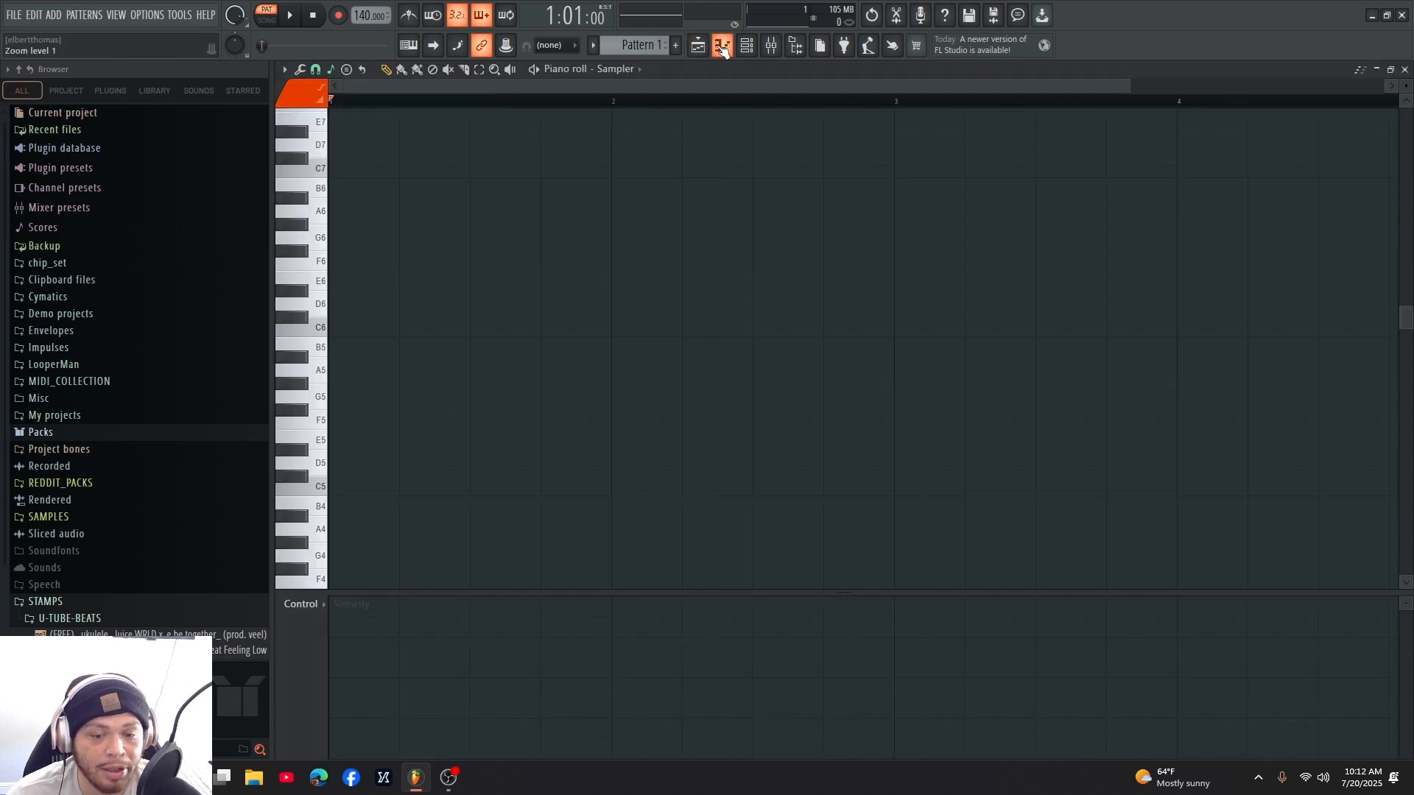
{"action": "left_click", "coordinate": [721, 45]}
{"action": "left_click", "coordinate": [771, 46]}
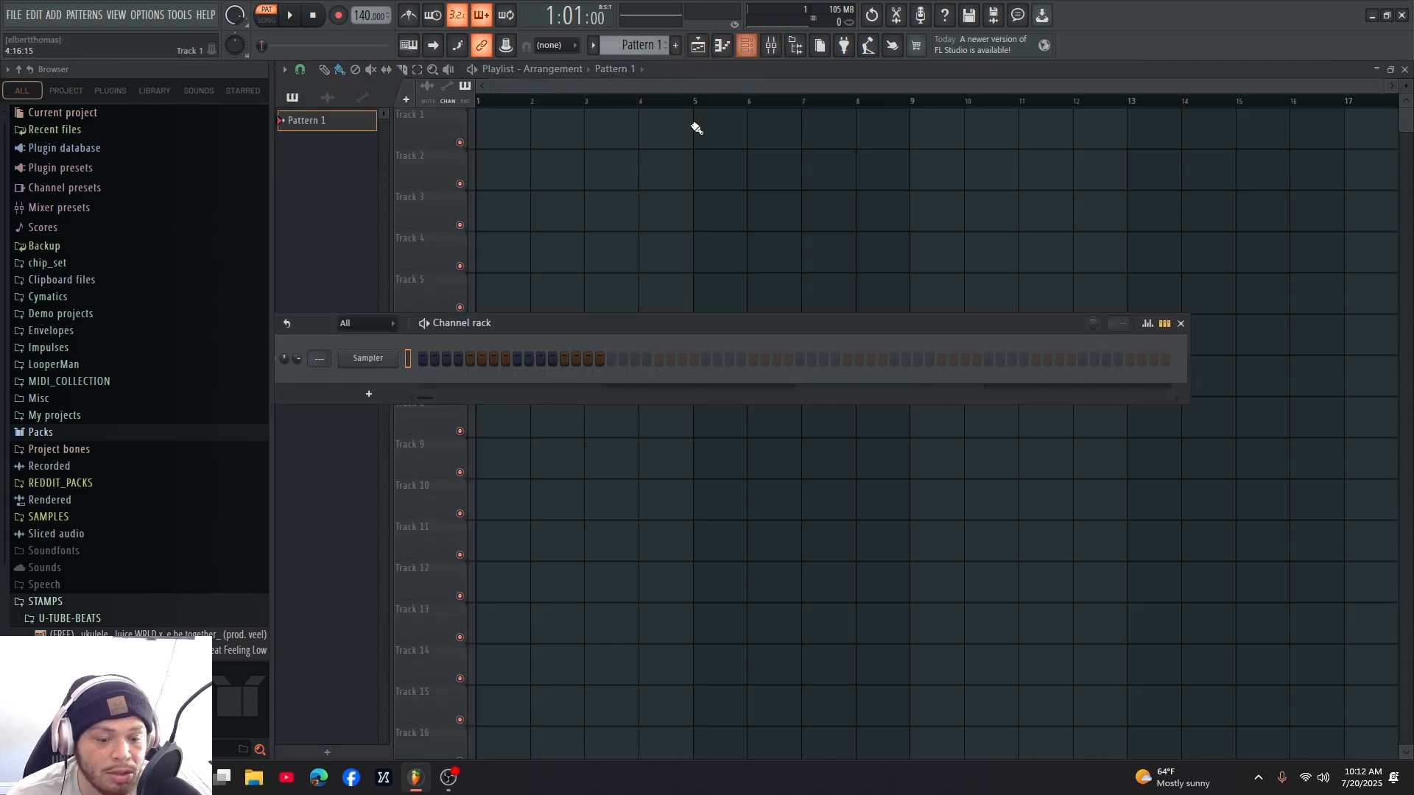
{"action": "left_click_drag", "start_coordinate": [561, 322], "coordinate": [762, 235]}
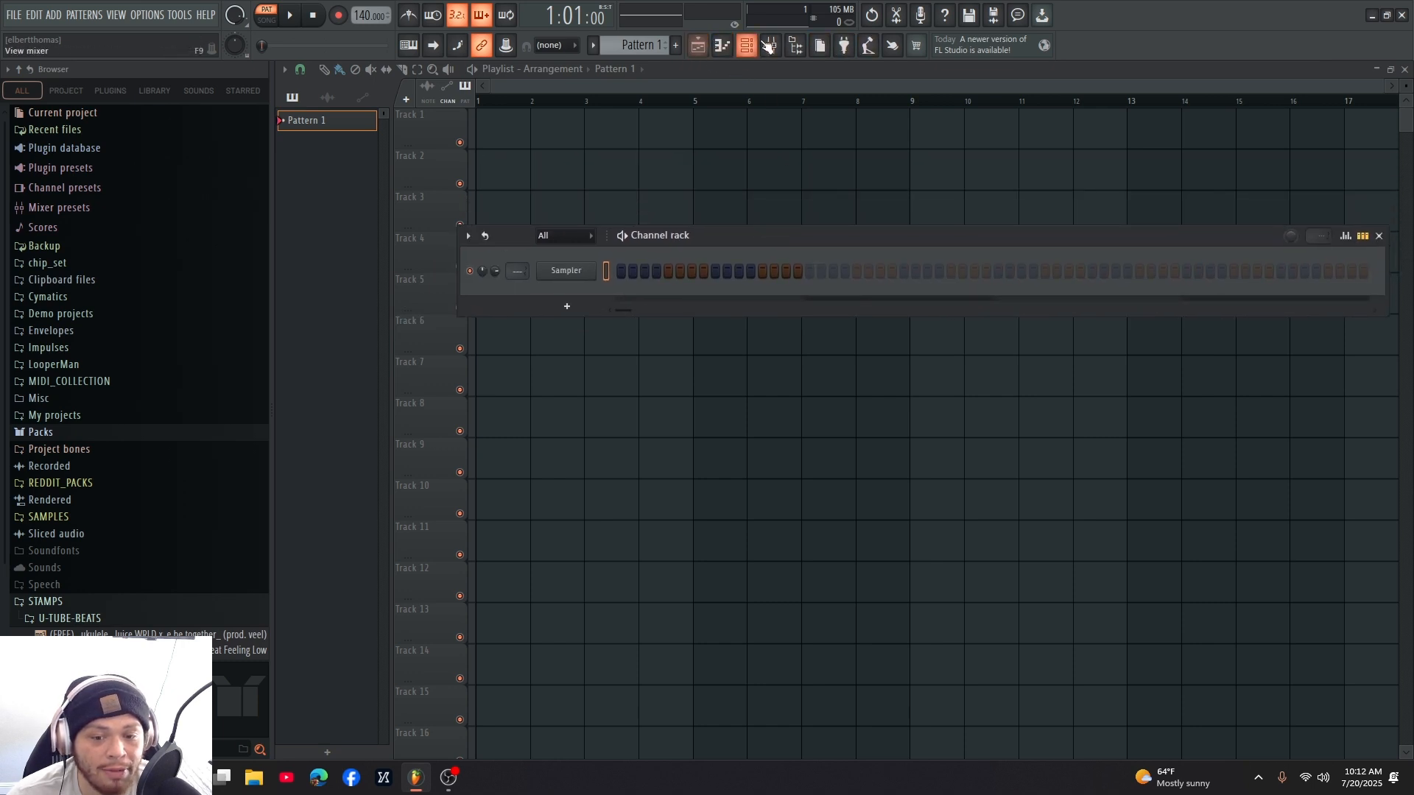
- Toggle the playlist and channel rack to see each window, ending with only the playlist shown
{"action": "left_click", "coordinate": [706, 47]}
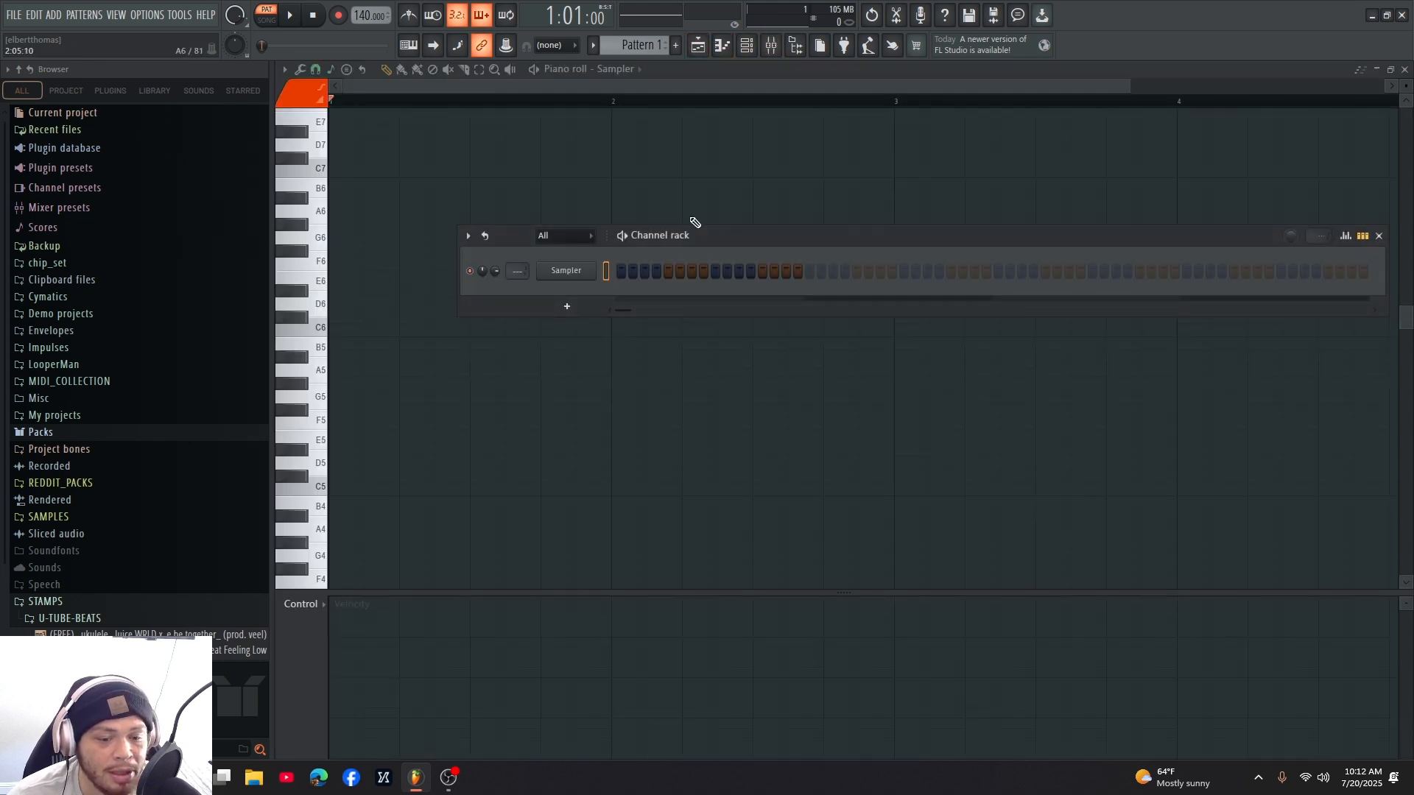
{"action": "left_click", "coordinate": [706, 47]}
{"action": "left_click", "coordinate": [706, 48]}
{"action": "left_click", "coordinate": [705, 47]}
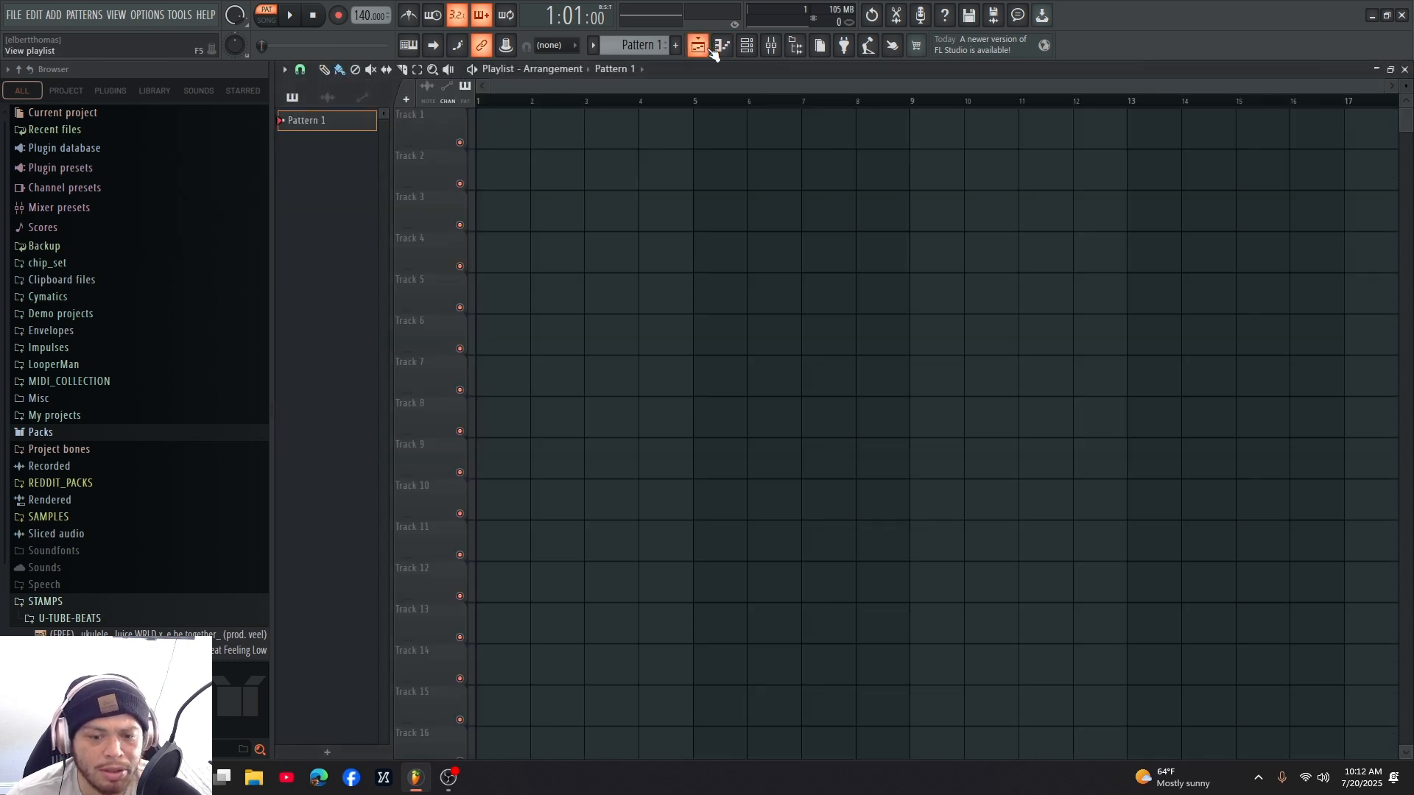
{"action": "left_click", "coordinate": [751, 50]}
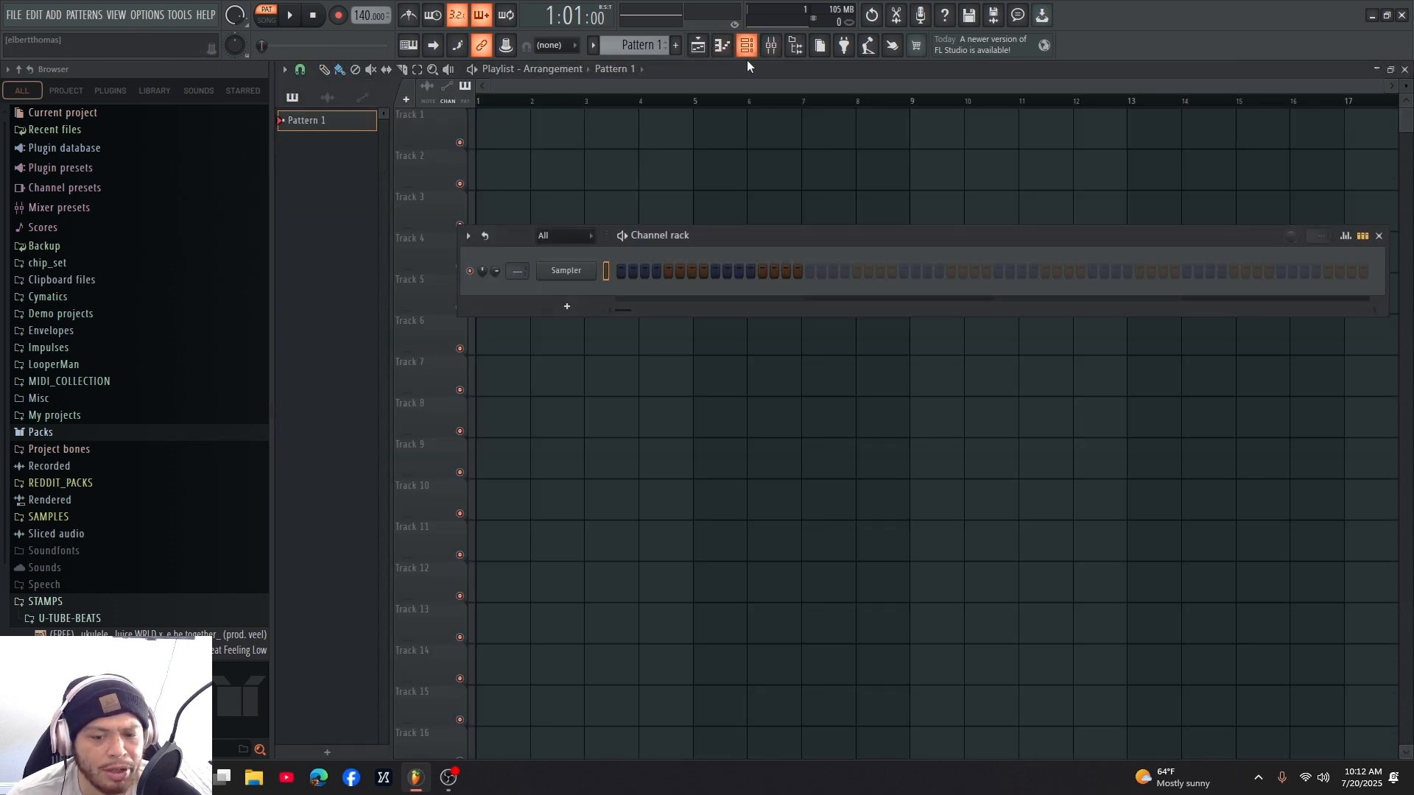
{"action": "left_click", "coordinate": [704, 51]}
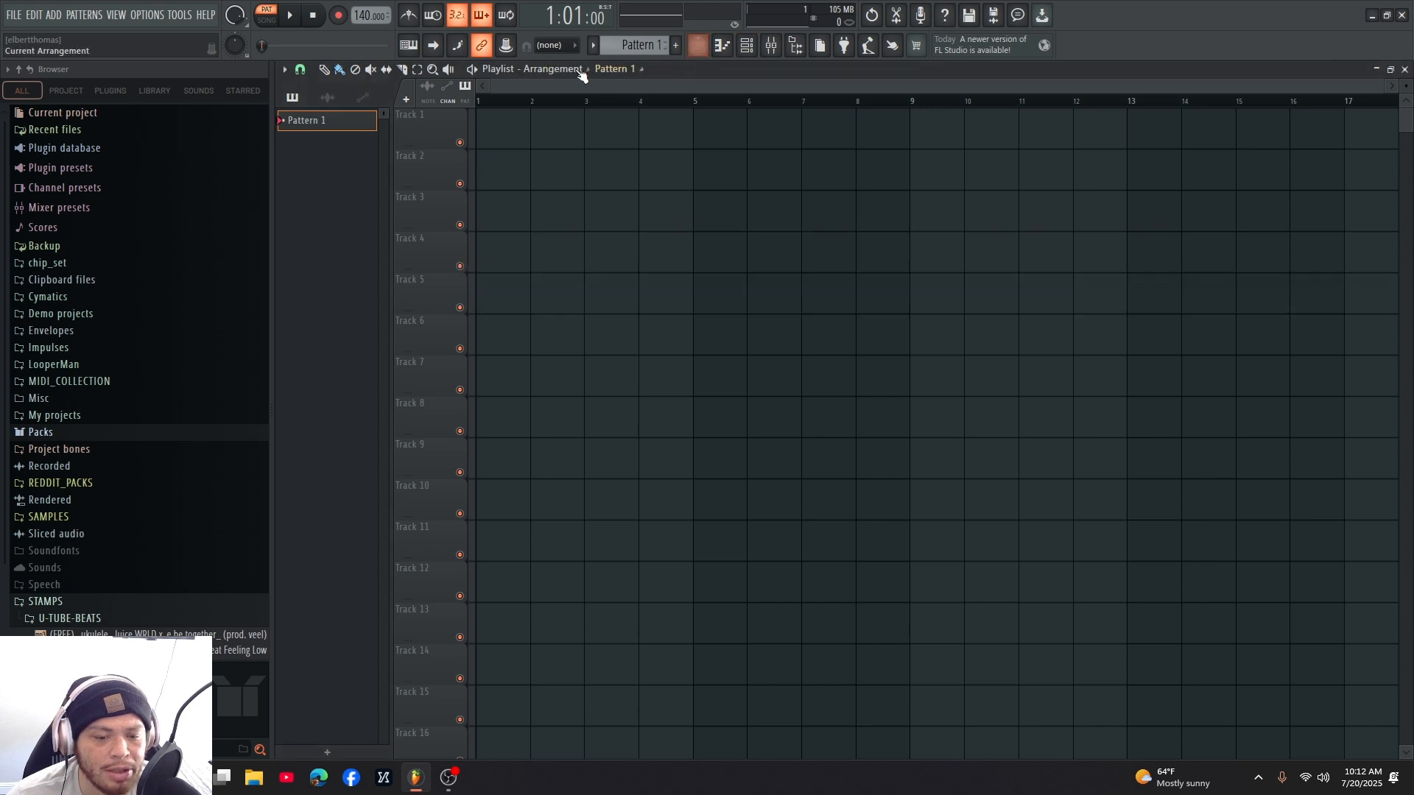
- Place Pattern 1 clips at bar 1, one bar long on Track 1 and two bars long on Track 3
{"action": "left_click_drag", "start_coordinate": [541, 124], "coordinate": [479, 115]}
{"action": "left_click", "coordinate": [575, 171]}
{"action": "left_click_drag", "start_coordinate": [576, 174], "coordinate": [553, 210]}
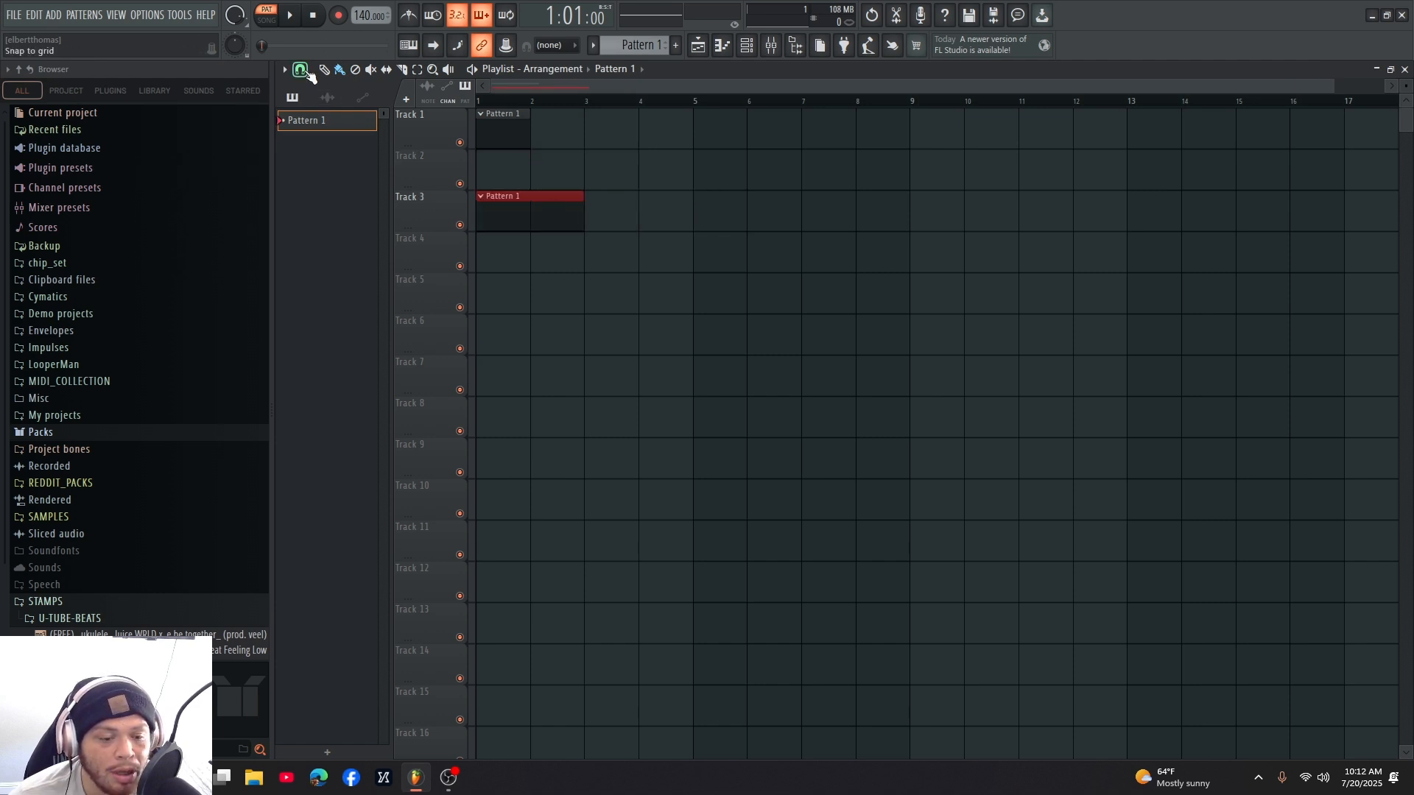
- Set the playlist's grid snap to 1/6 beat and clear the Pattern 1 clips from the tracks
{"action": "left_click", "coordinate": [301, 71]}
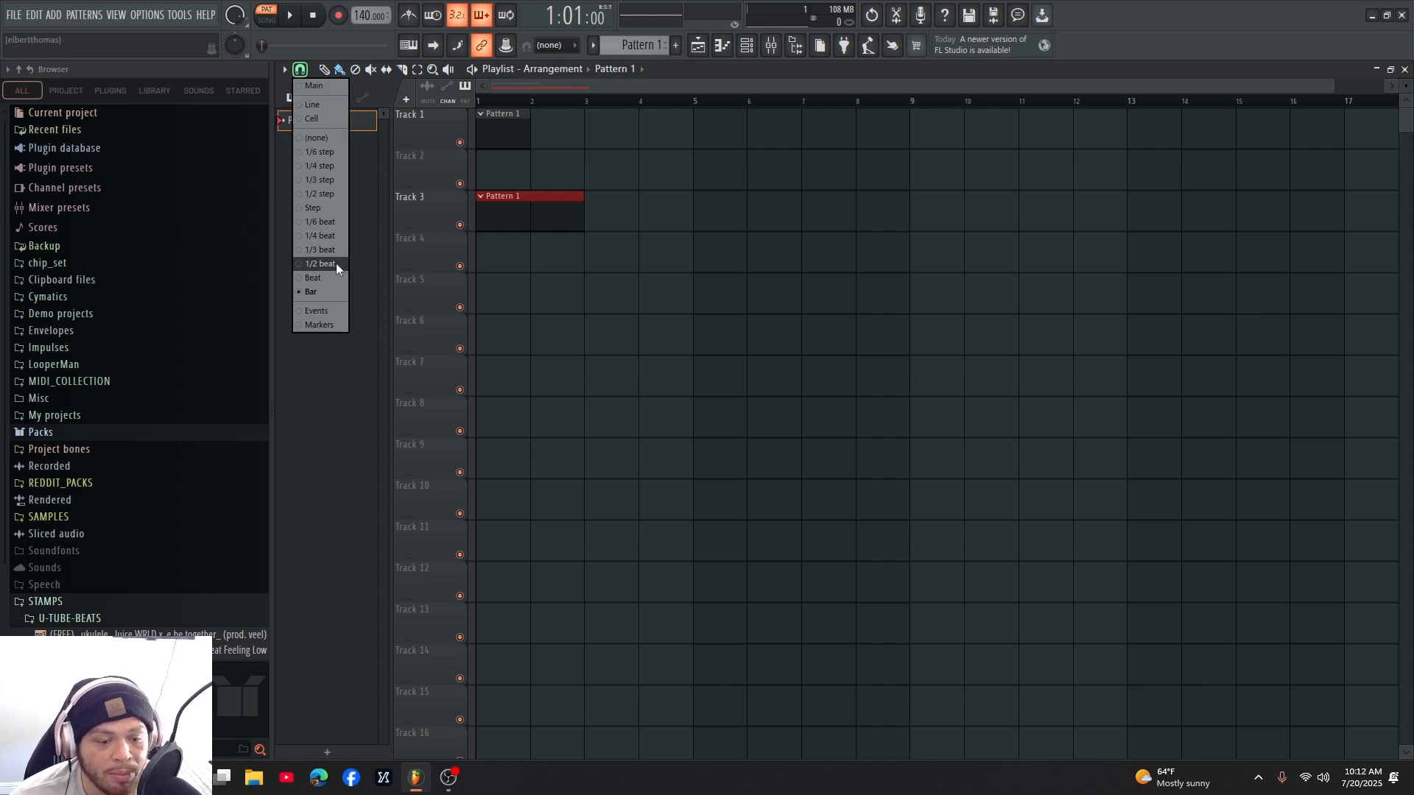
{"action": "left_click", "coordinate": [349, 220]}
{"action": "left_click_drag", "start_coordinate": [525, 217], "coordinate": [516, 131]}
{"action": "left_click", "coordinate": [300, 72]}
{"action": "left_click", "coordinate": [610, 247]}
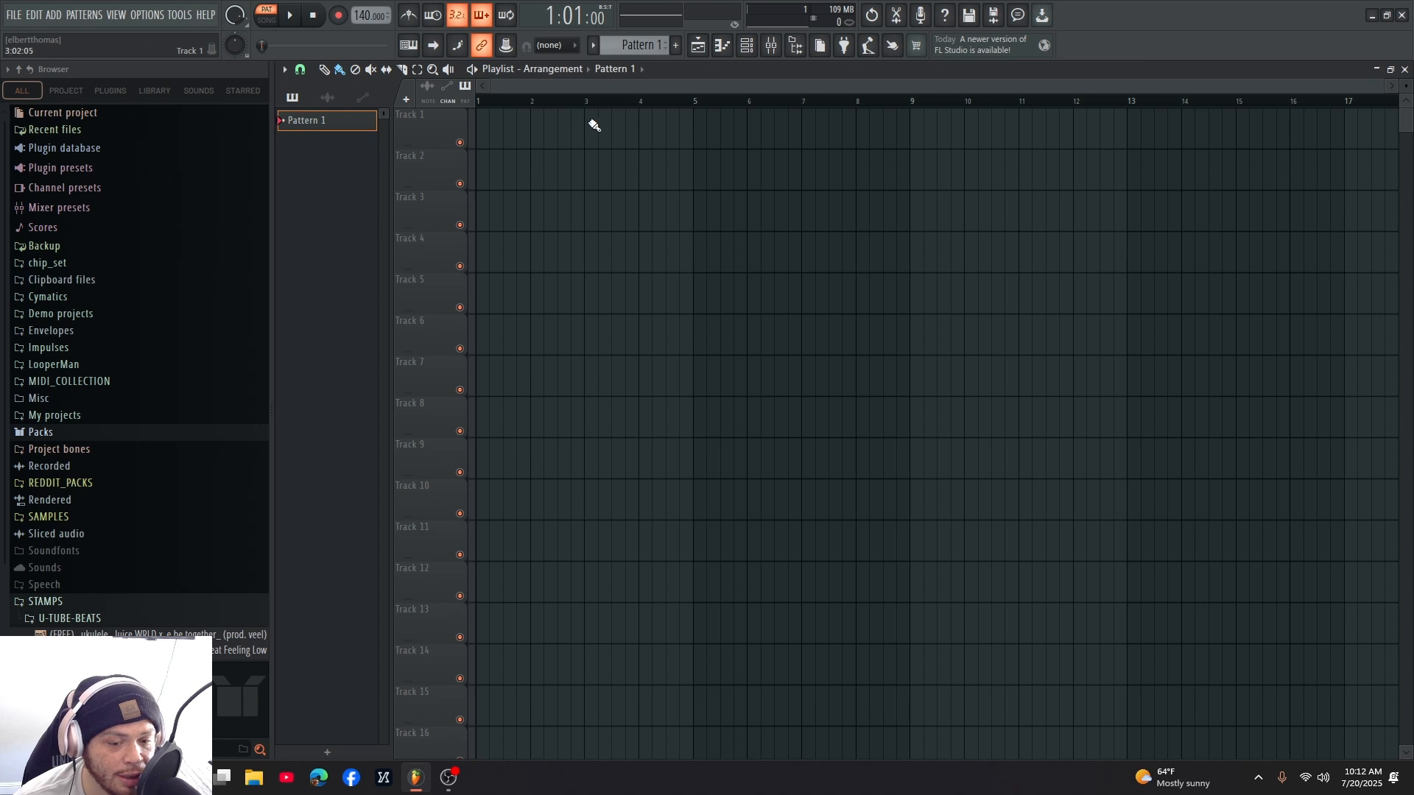
- Set the playlist's grid snap to Bar
{"action": "left_click", "coordinate": [697, 48]}
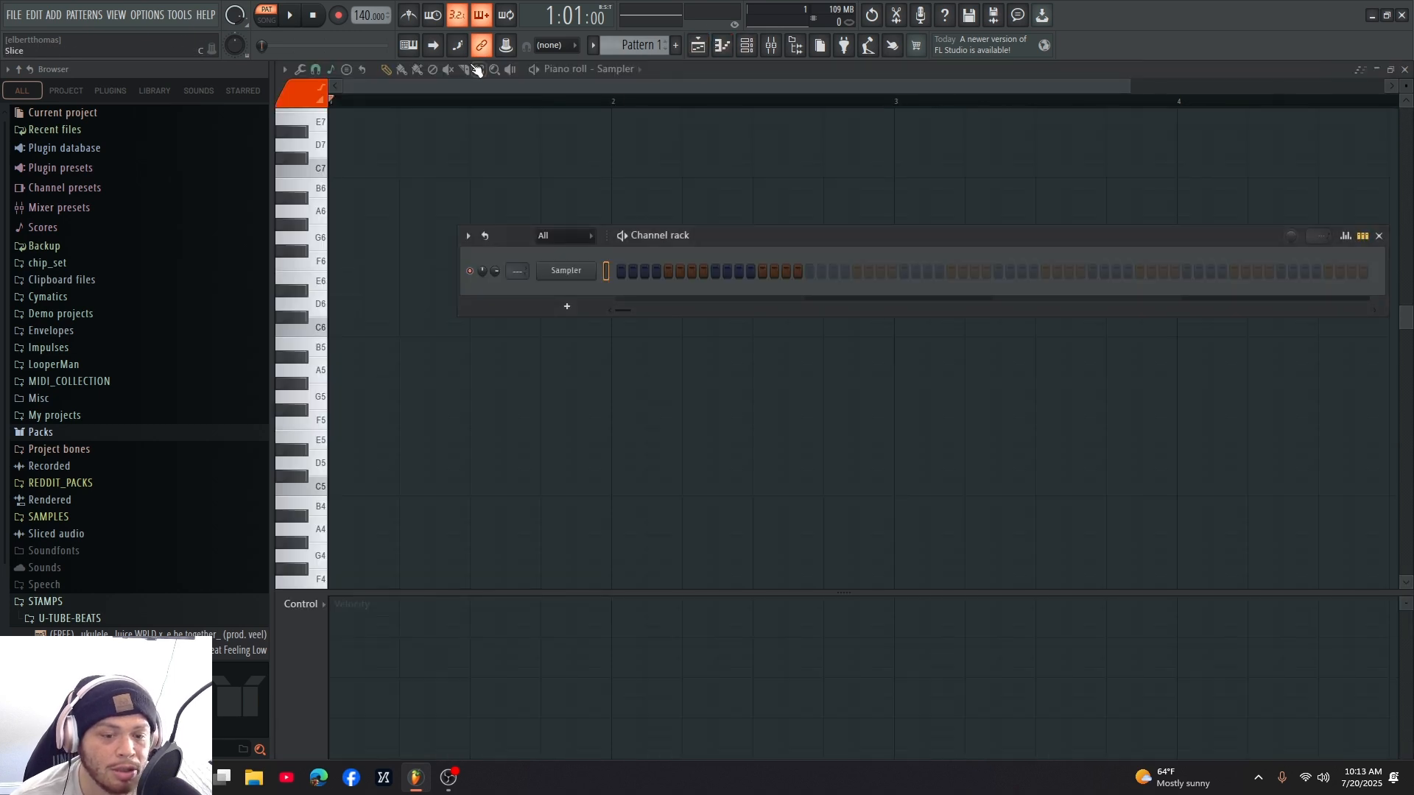
{"action": "left_click", "coordinate": [697, 47]}
{"action": "left_click", "coordinate": [299, 69]}
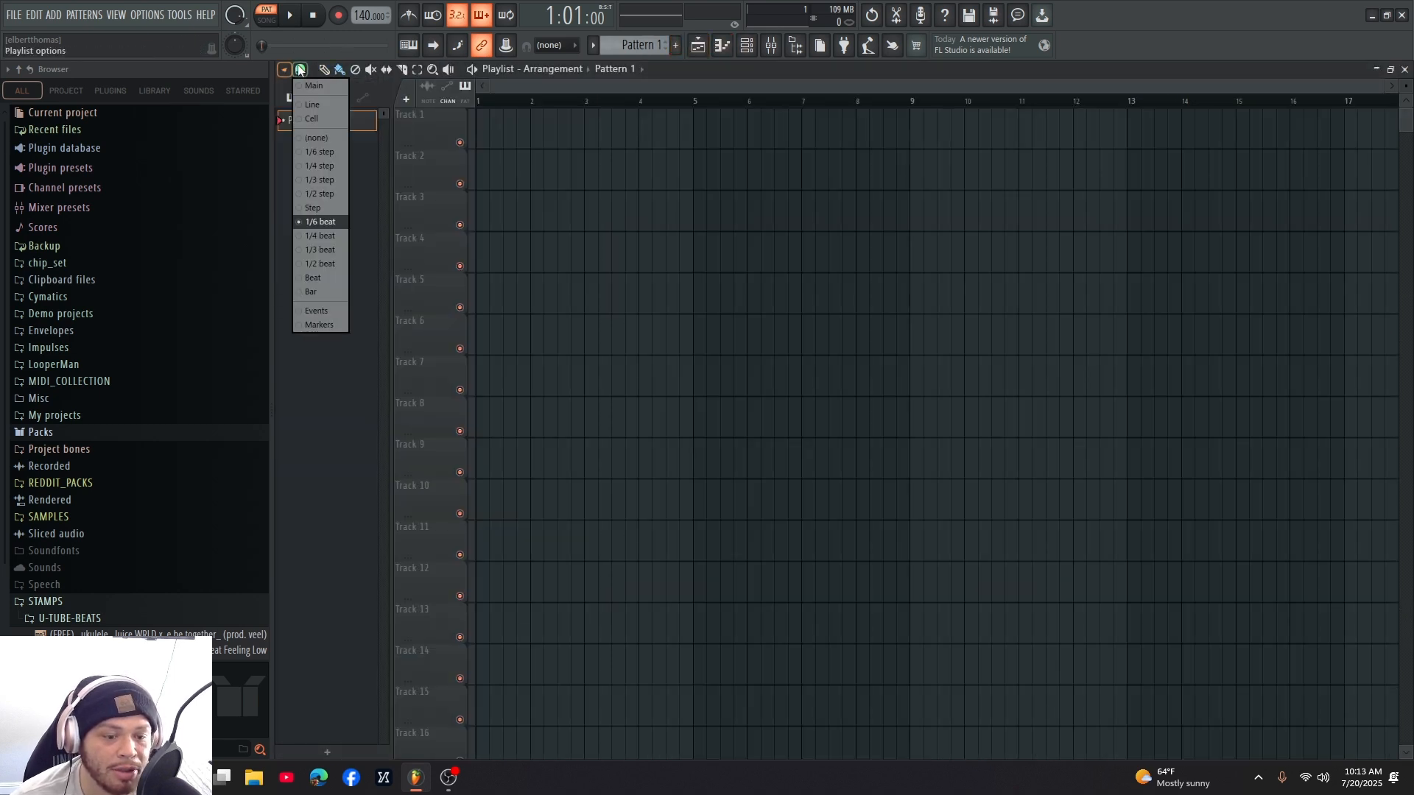
{"action": "left_click", "coordinate": [319, 295]}
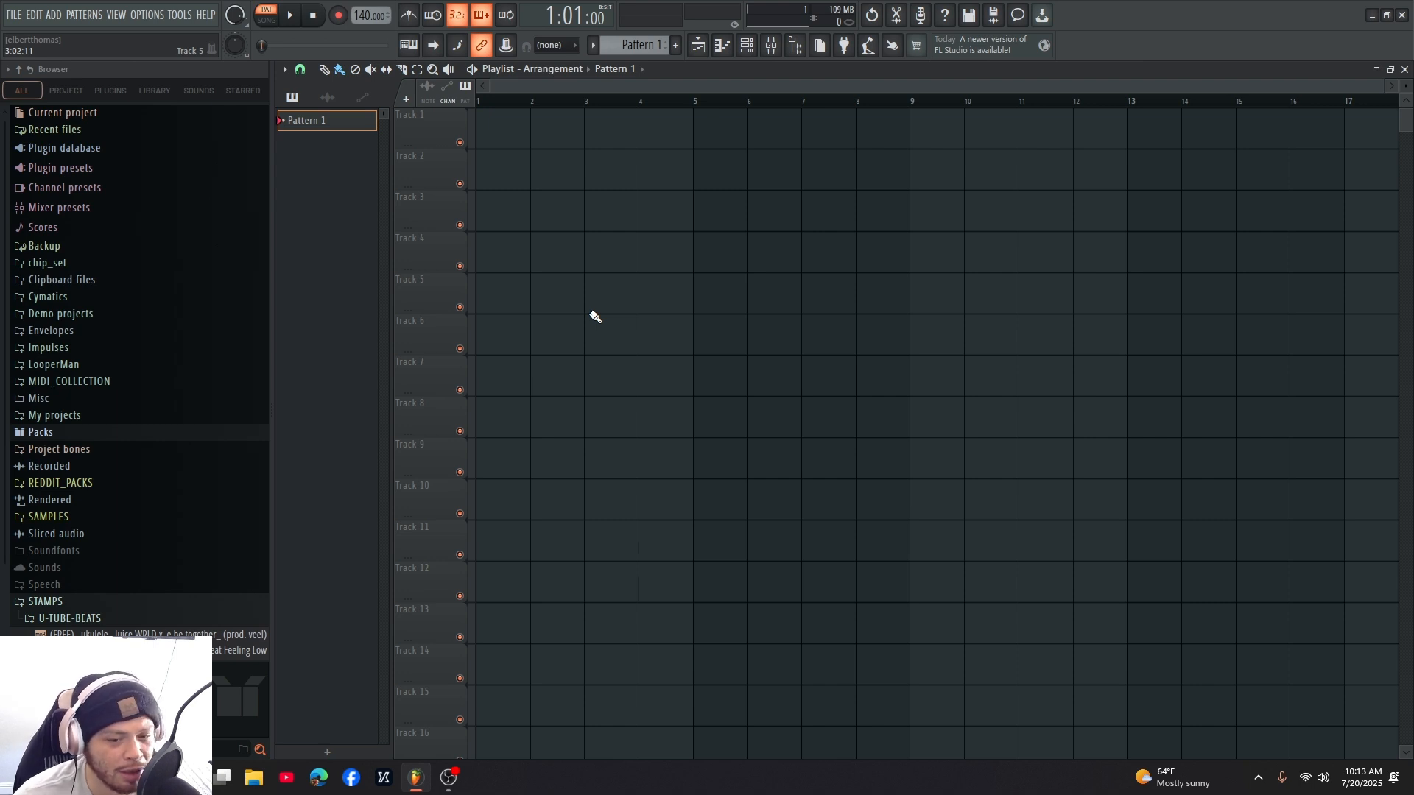
- Show the Sampler channel's piano roll and return to the playlist
{"action": "left_click", "coordinate": [723, 46]}
{"action": "left_click", "coordinate": [722, 46]}
{"action": "left_click", "coordinate": [722, 46]}
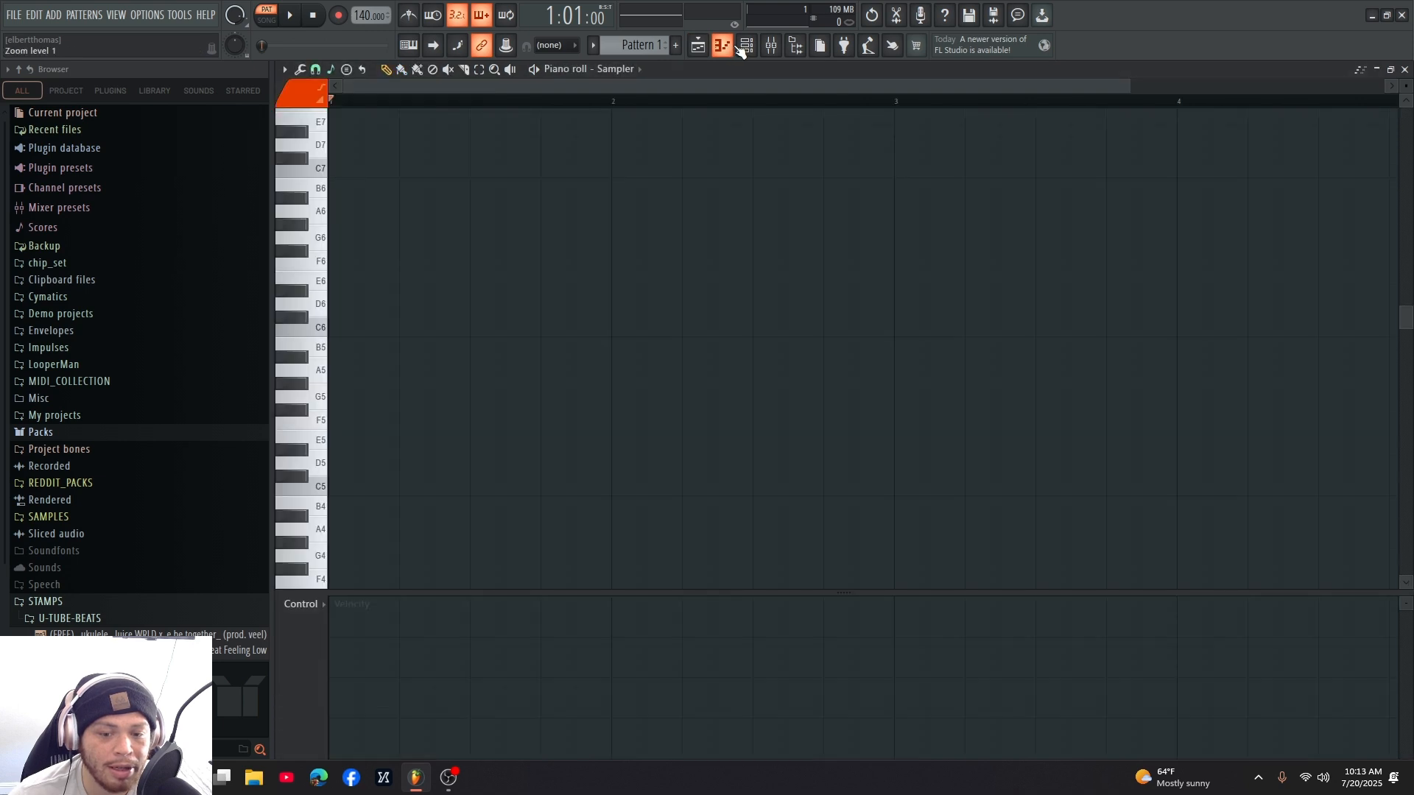
{"action": "left_click", "coordinate": [698, 46]}
- Replace the Sampler instrument in the channel rack with FLEX
{"action": "left_click", "coordinate": [766, 49]}
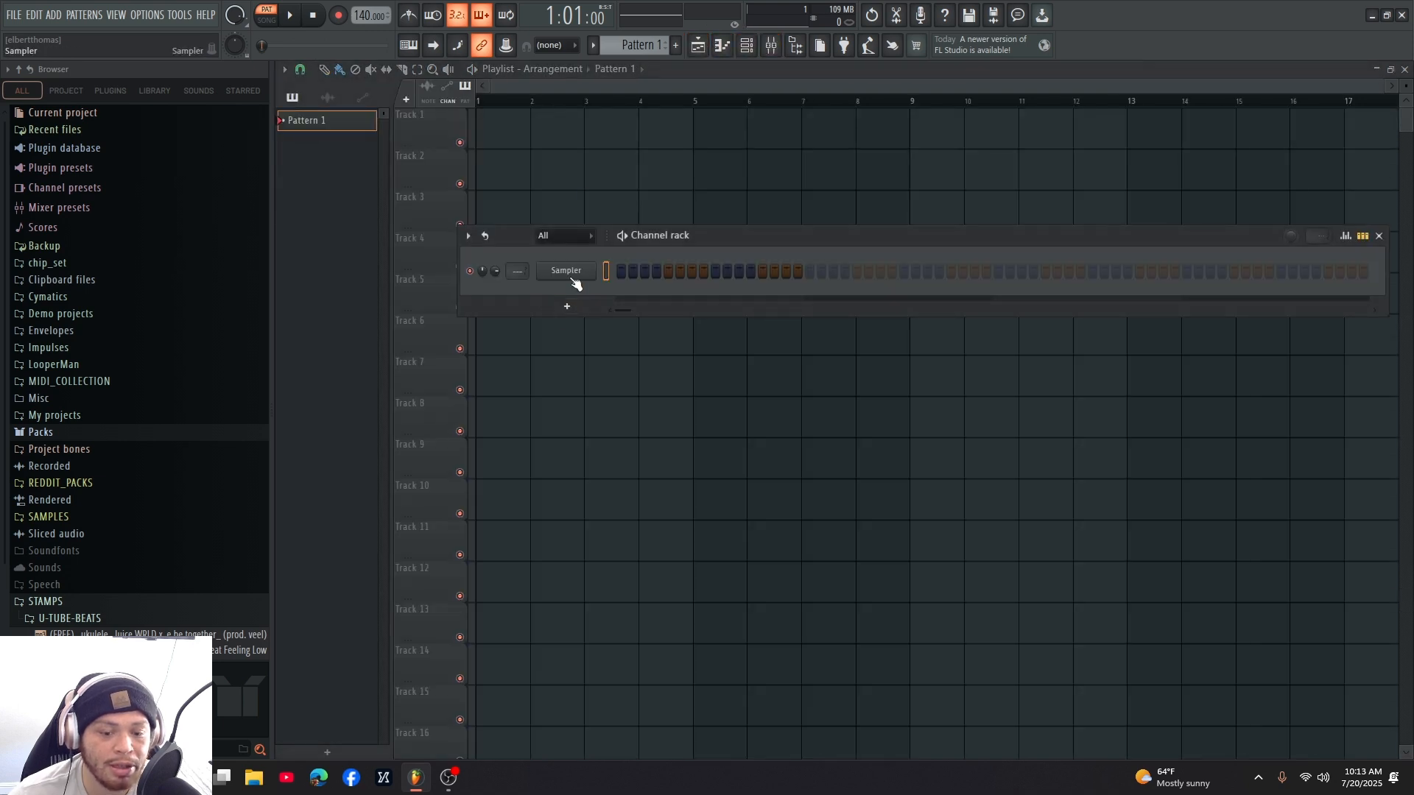
{"action": "right_click", "coordinate": [569, 271]}
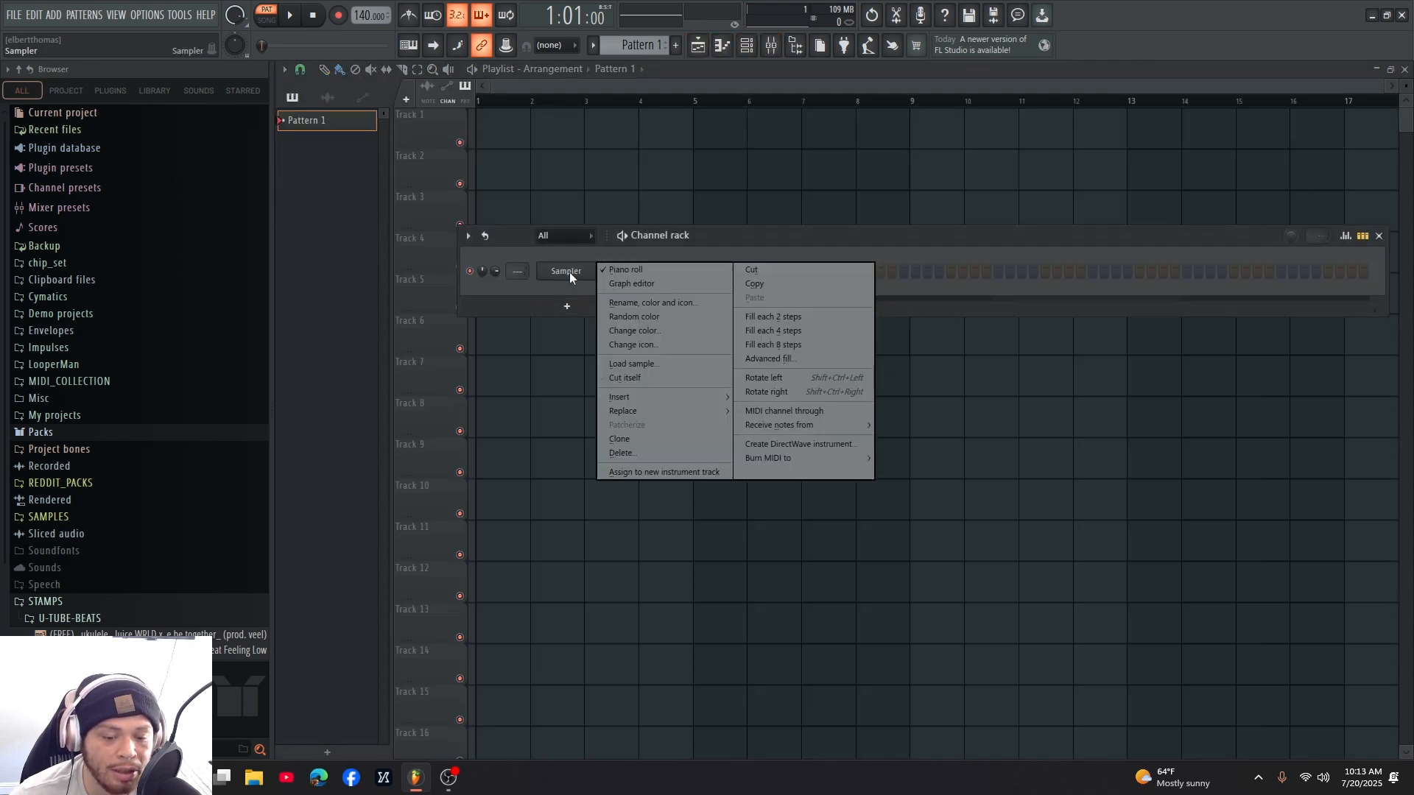
{"action": "mouse_move", "coordinate": [644, 413]}
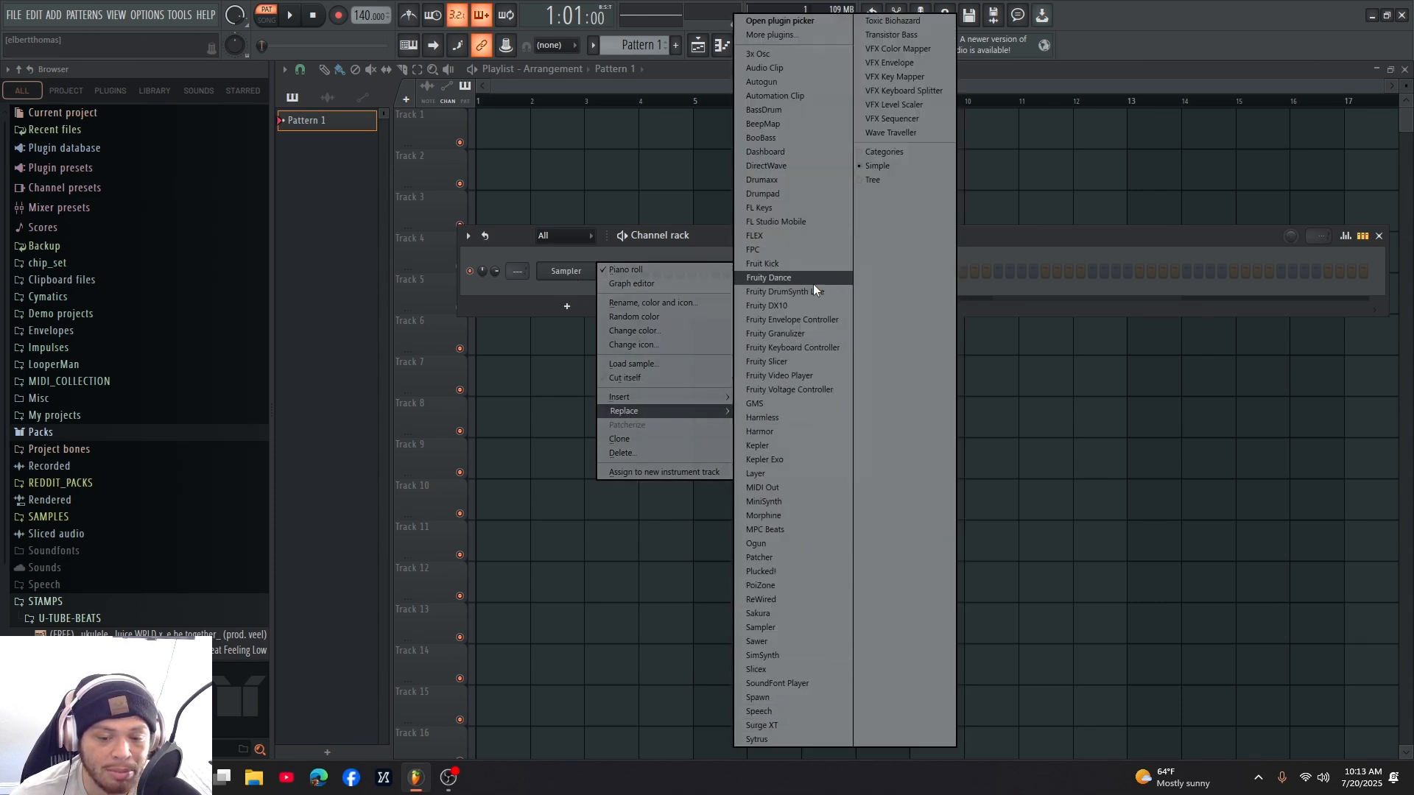
{"action": "left_click", "coordinate": [776, 238]}
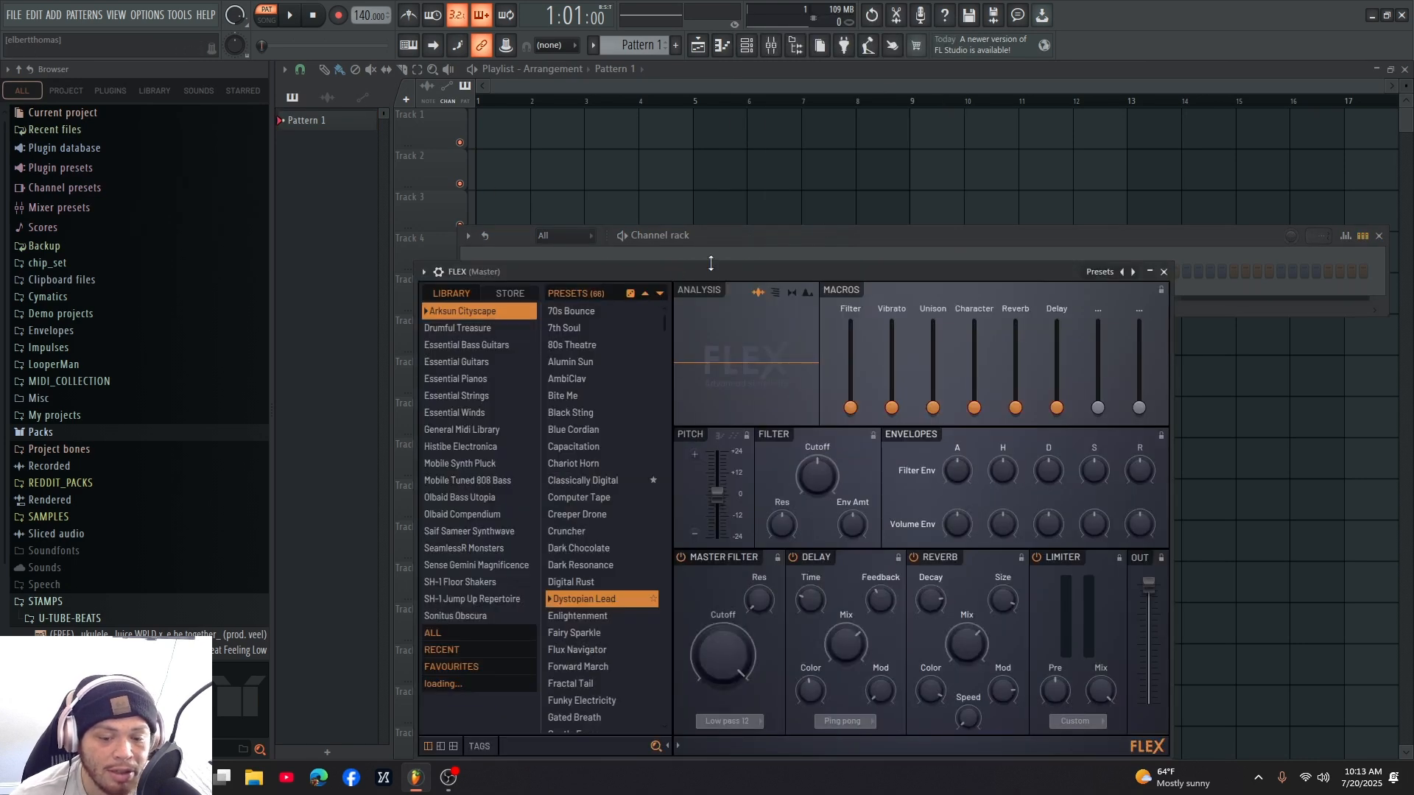
{"action": "left_click_drag", "start_coordinate": [844, 245], "coordinate": [765, 313]}
- Collapse and restore the FLEX window, and reposition it over the channel rack so it is fully visible
{"action": "right_click", "coordinate": [590, 269]}
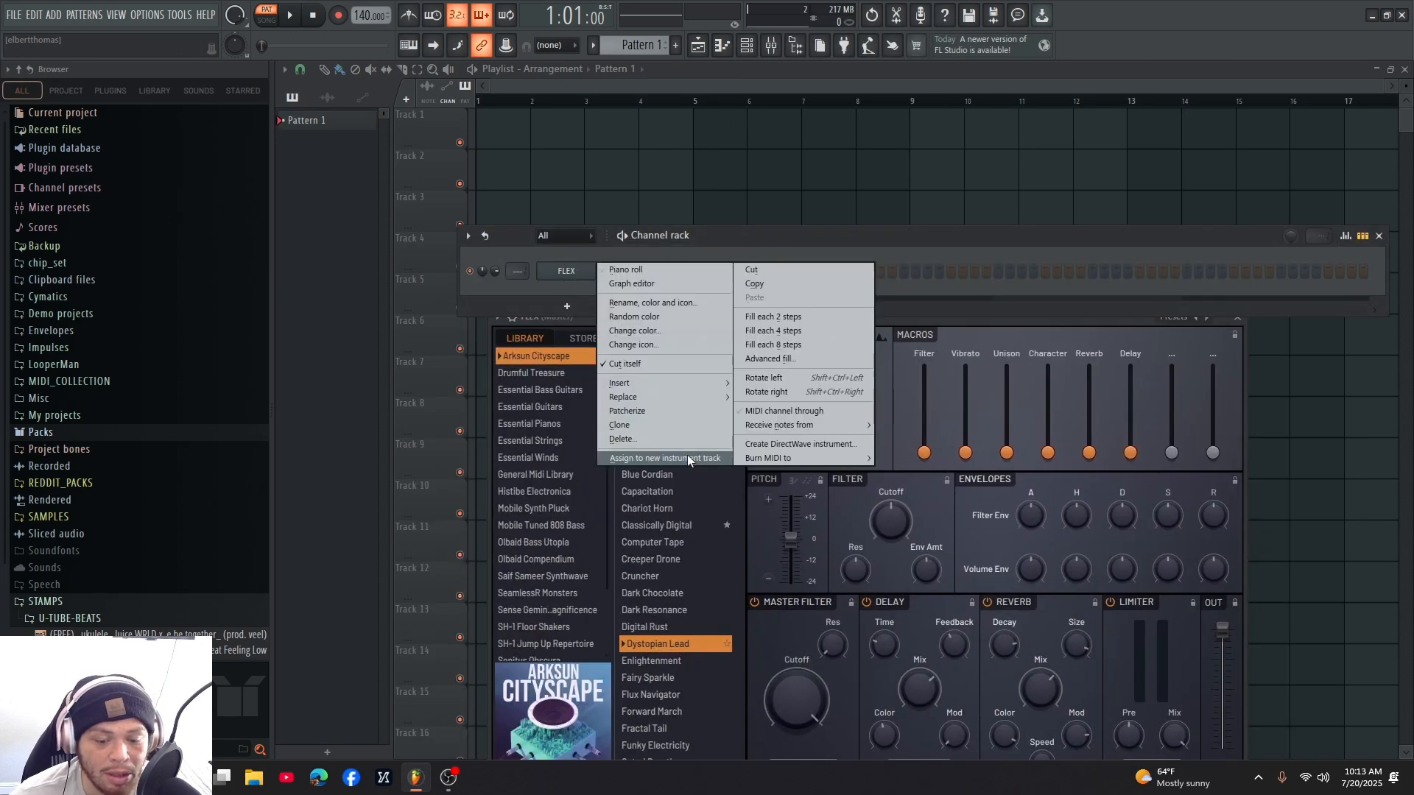
{"action": "double_click", "coordinate": [941, 320]}
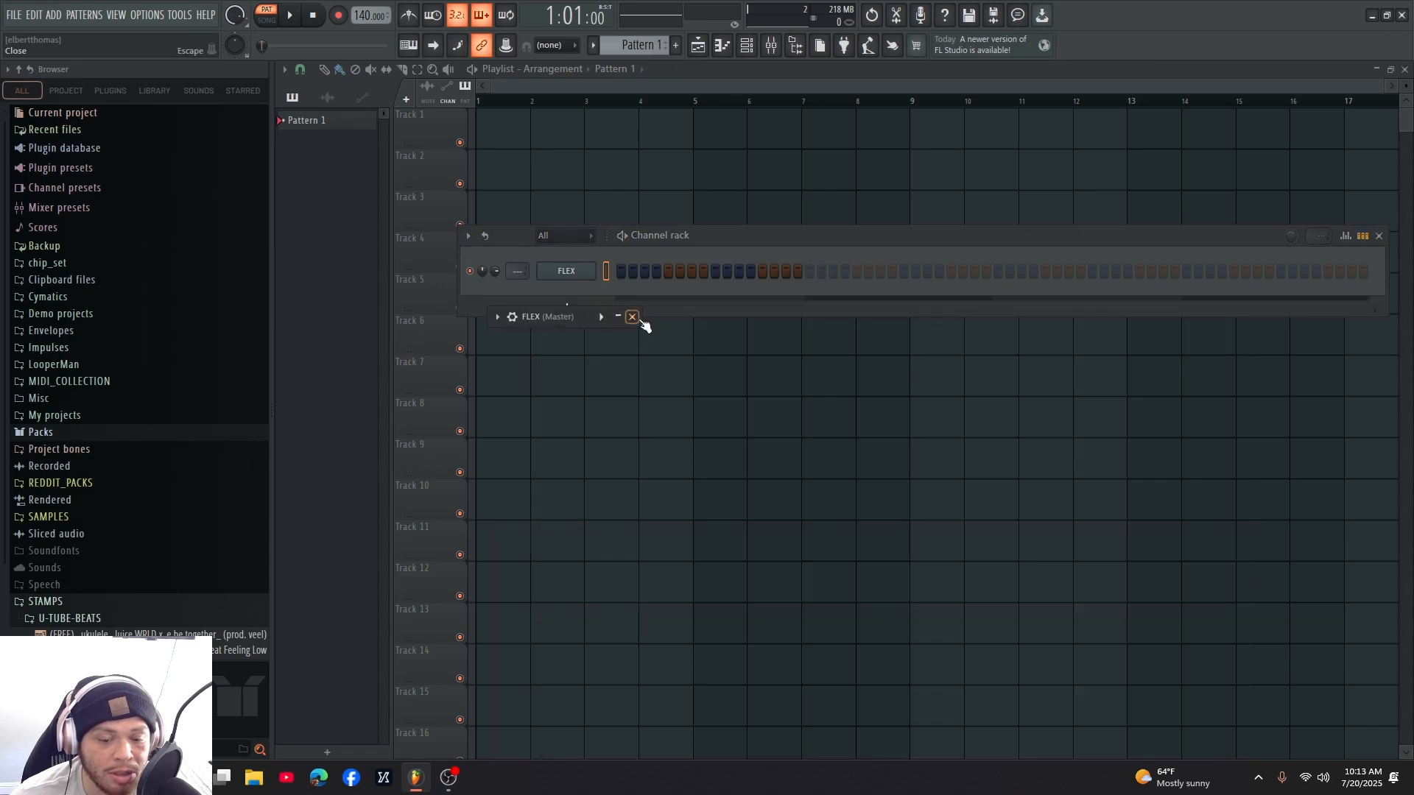
{"action": "left_click", "coordinate": [619, 317]}
{"action": "left_click_drag", "start_coordinate": [486, 315], "coordinate": [1112, 211]}
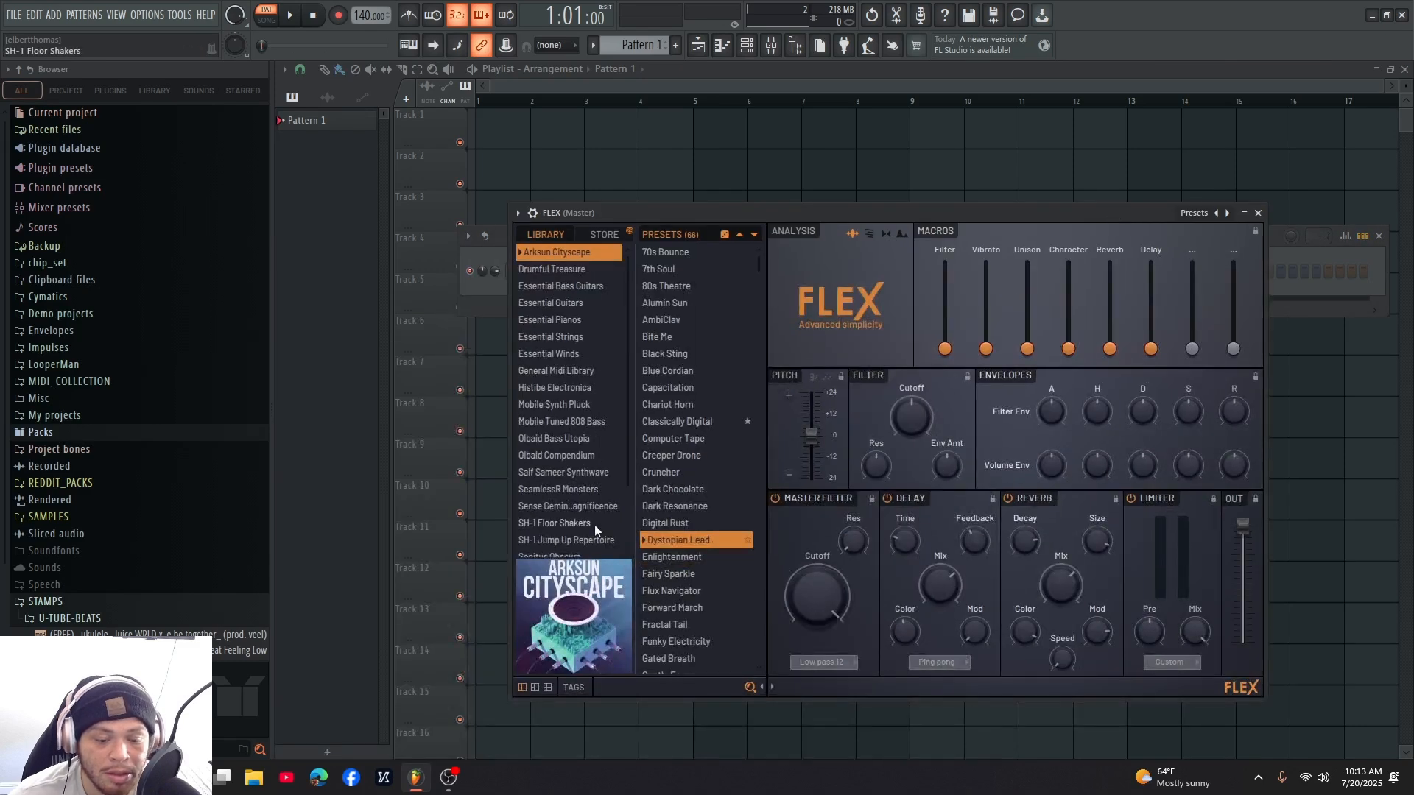
- Load the Steinway D preset from FLEX's Essential Pianos library and close the FLEX window
{"action": "scroll", "coordinate": [584, 452], "scroll_direction": "down", "scroll_amount": 3}
{"action": "scroll", "coordinate": [585, 379], "scroll_direction": "up", "scroll_amount": 2}
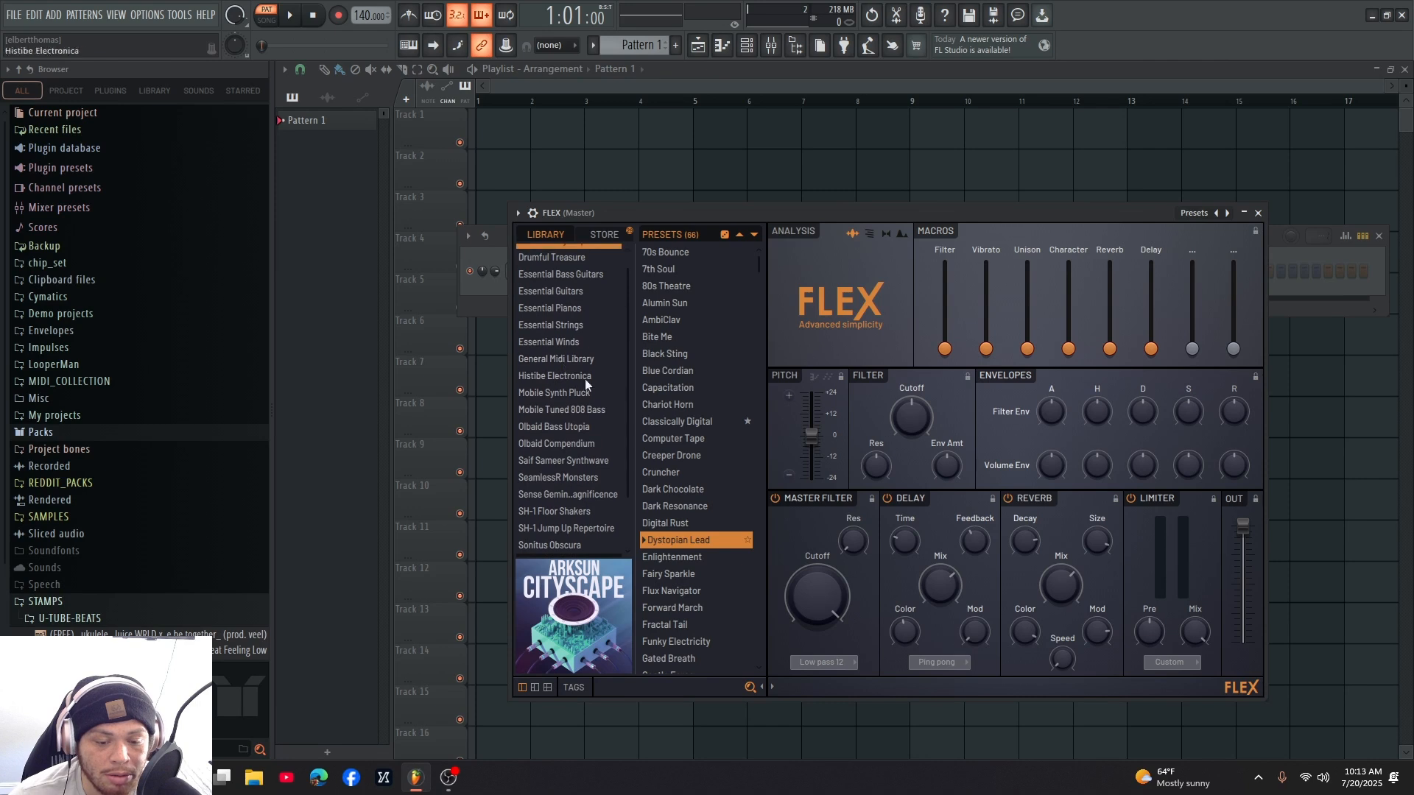
{"action": "left_click", "coordinate": [588, 308]}
{"action": "left_click", "coordinate": [663, 524]}
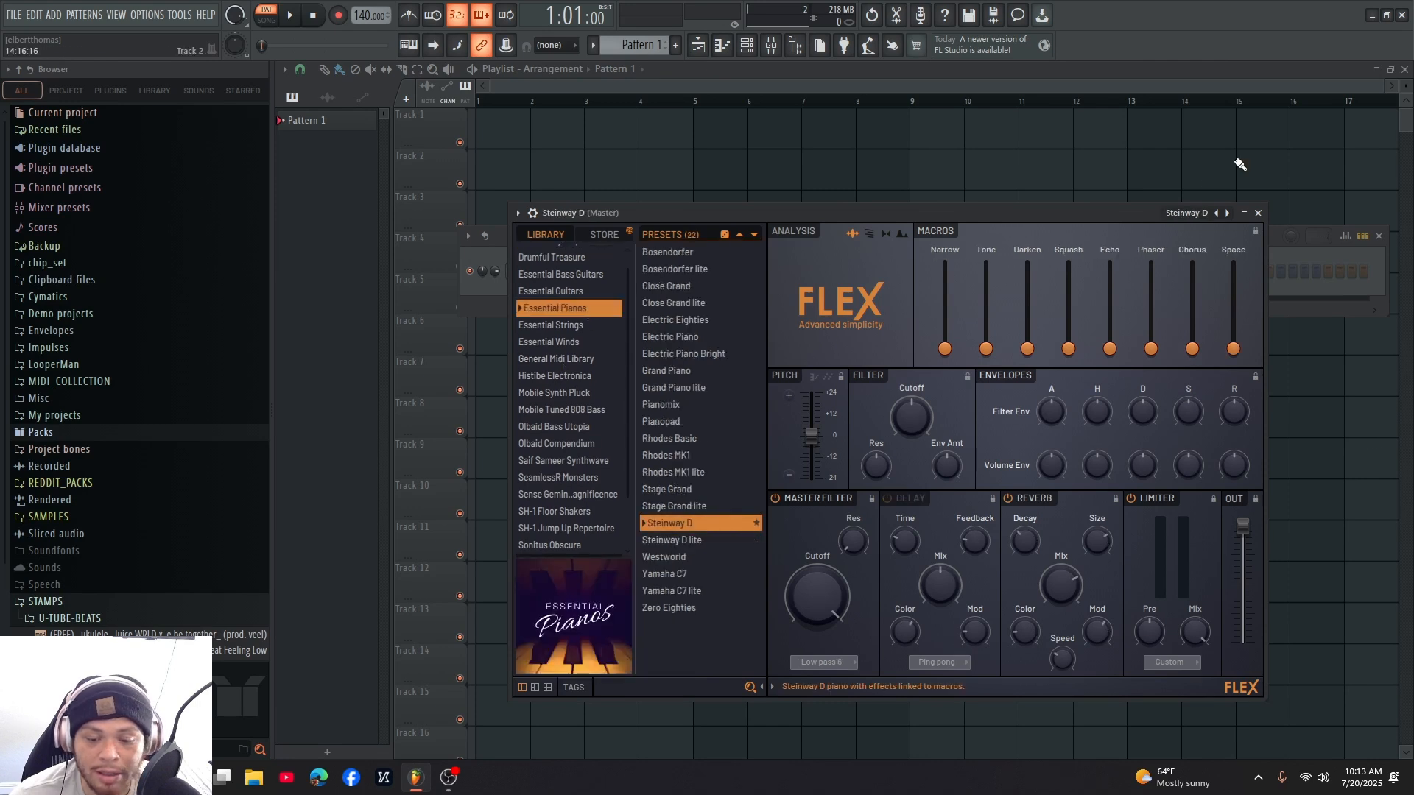
{"action": "left_click", "coordinate": [1258, 213]}
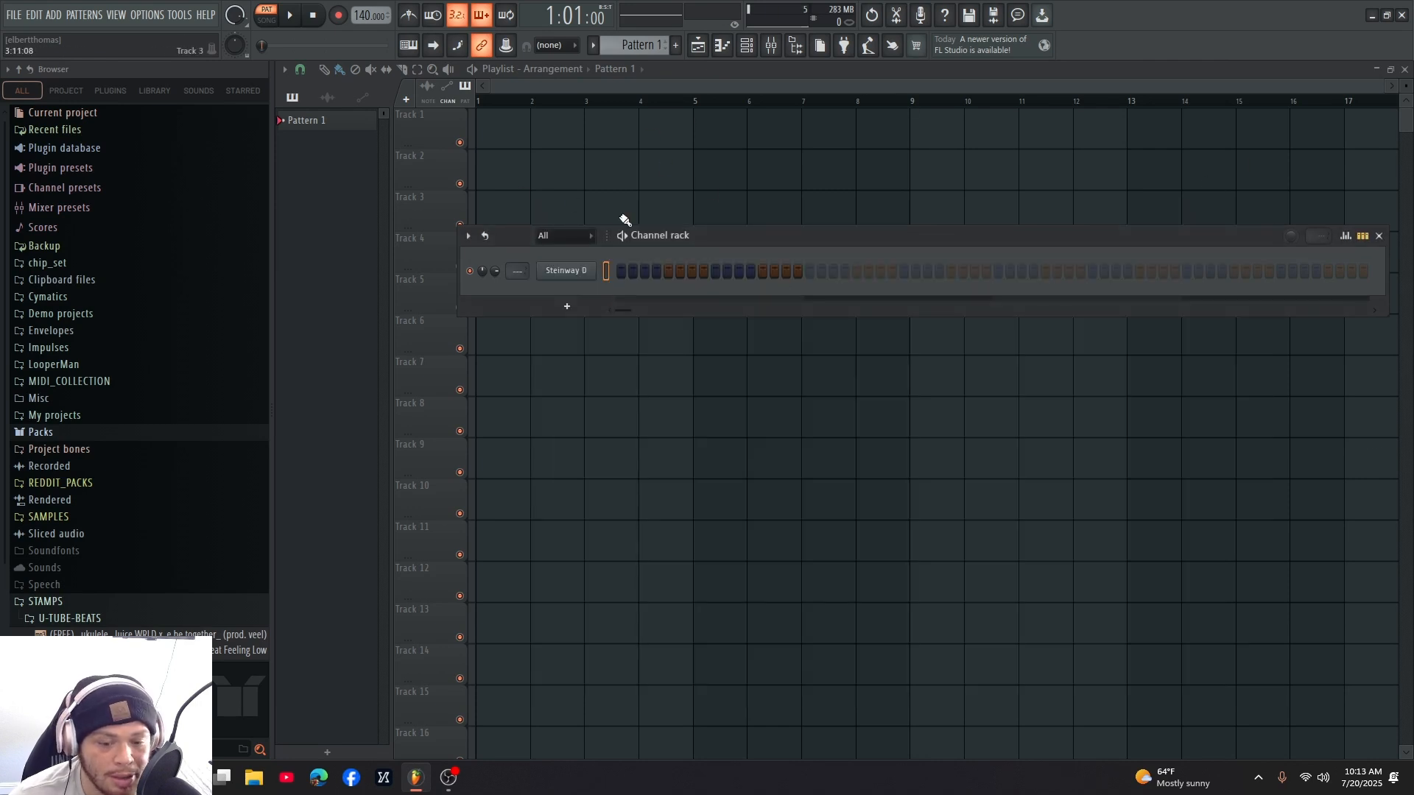
- Open the Steinway D channel's piano roll with the channel rack hidden
{"action": "left_click", "coordinate": [722, 46]}
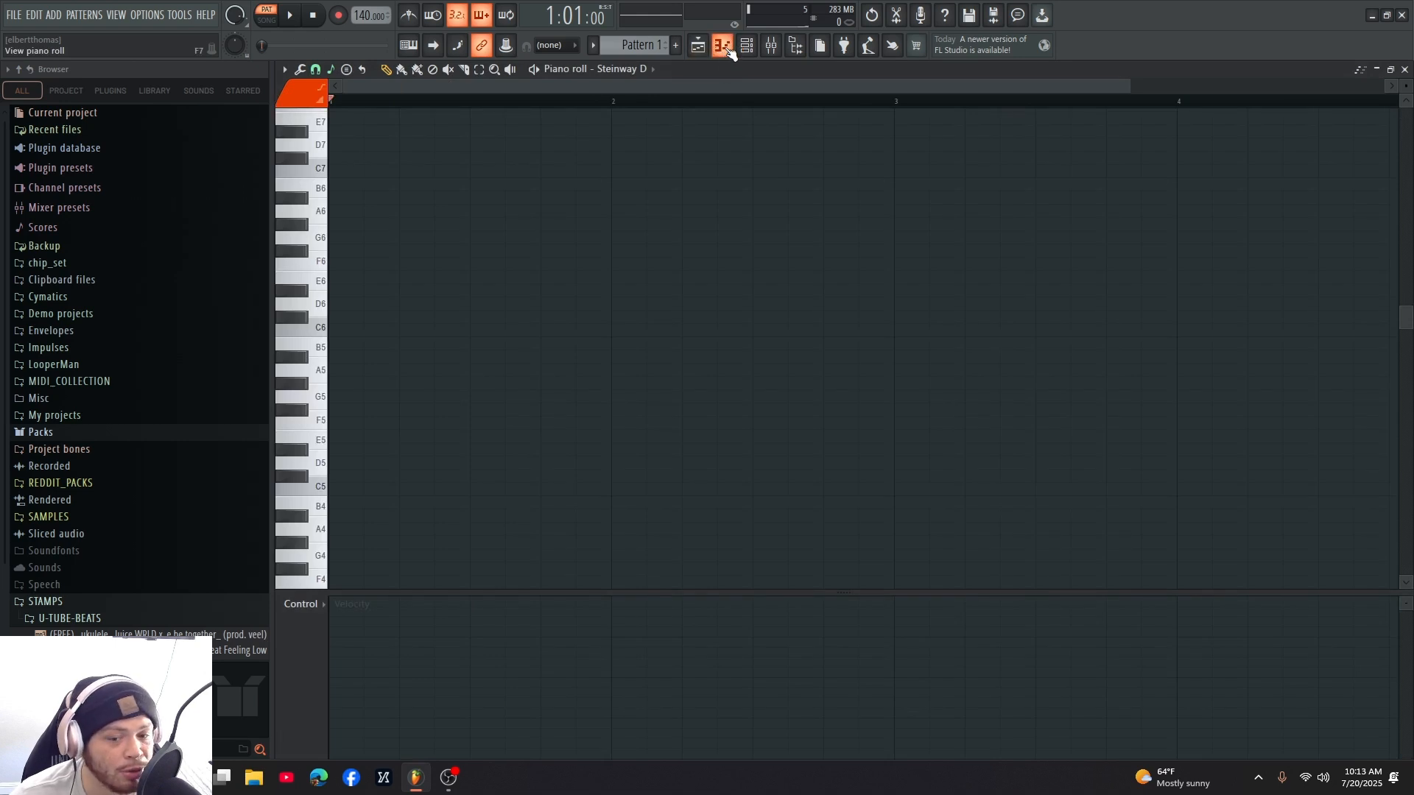
{"action": "left_click", "coordinate": [747, 45]}
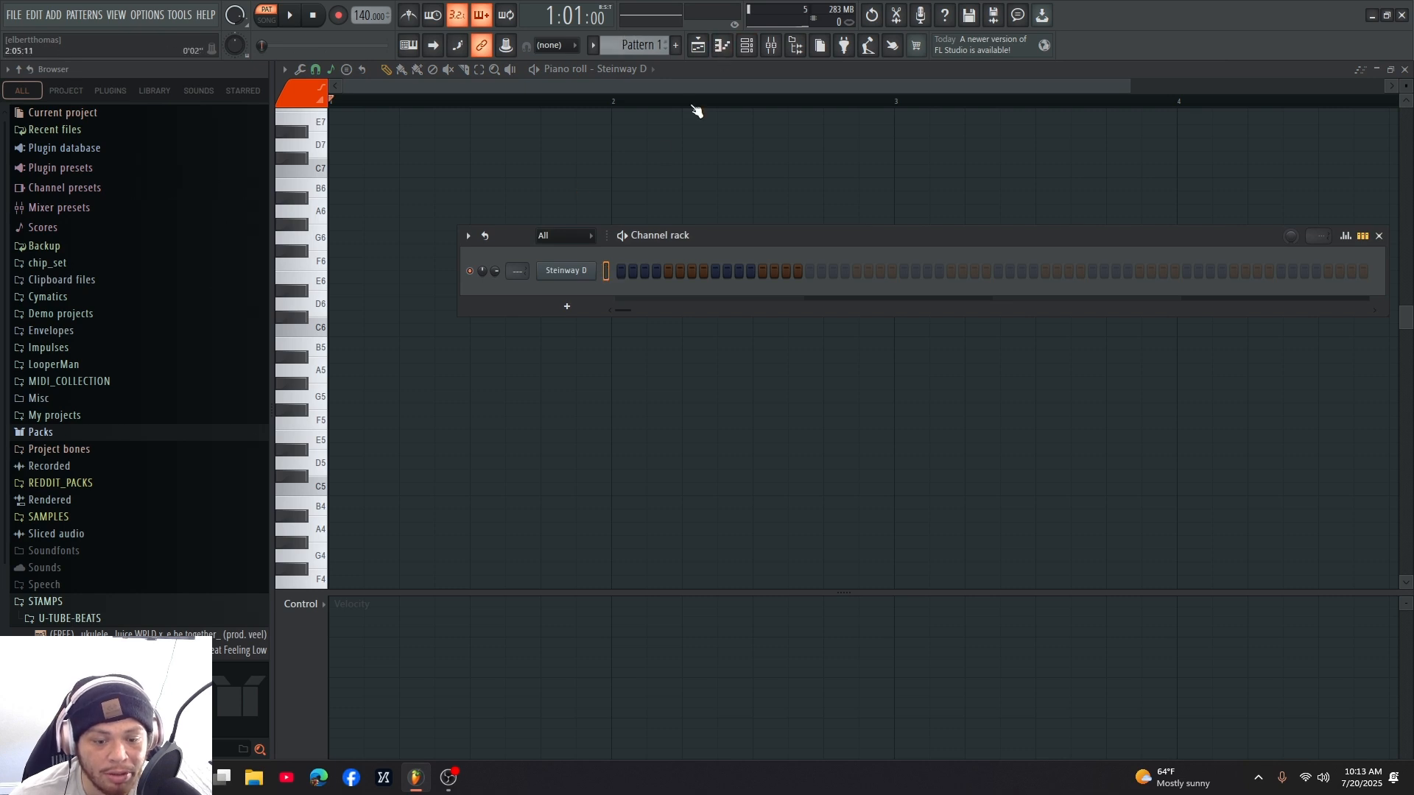
{"action": "left_click", "coordinate": [696, 141]}
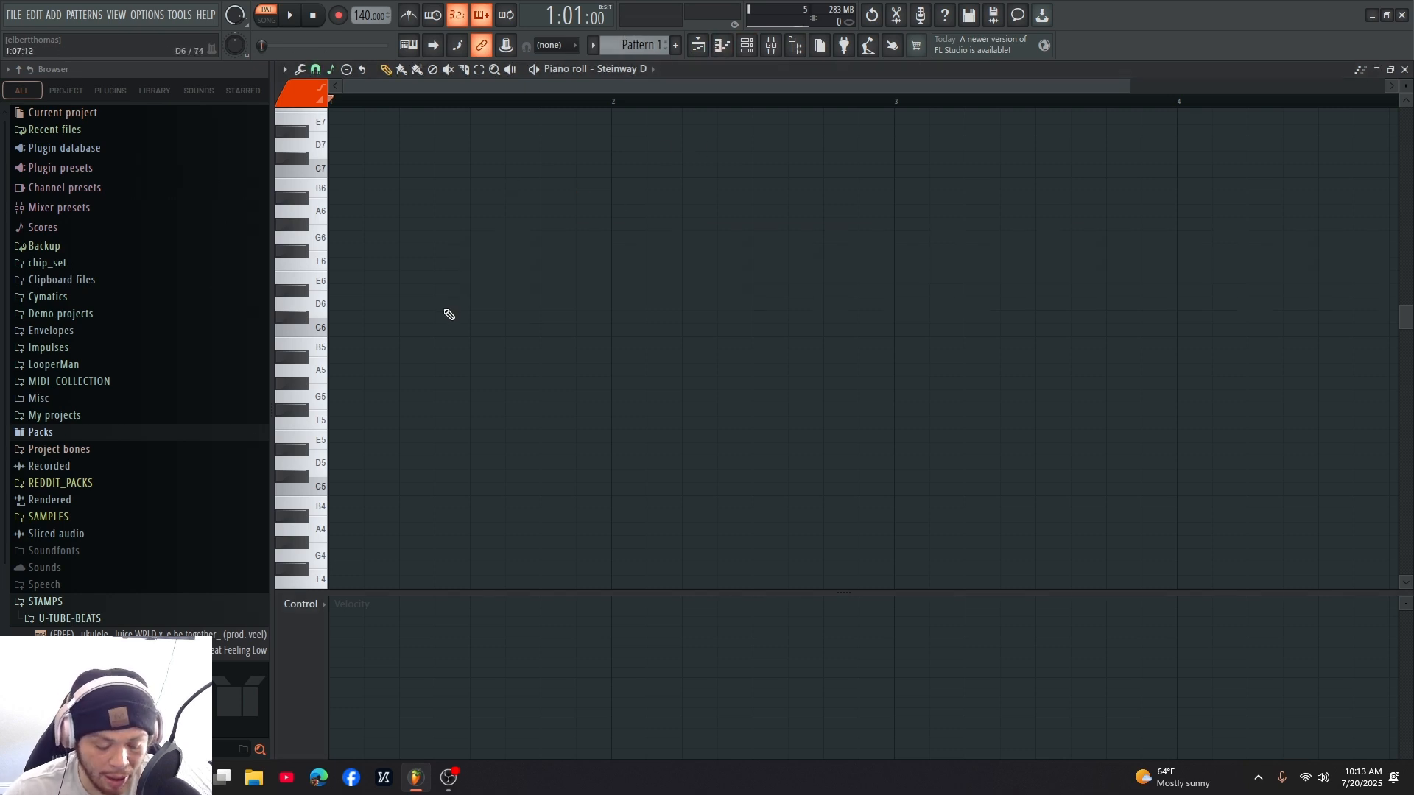
{"action": "key", "text": "alt+p"}
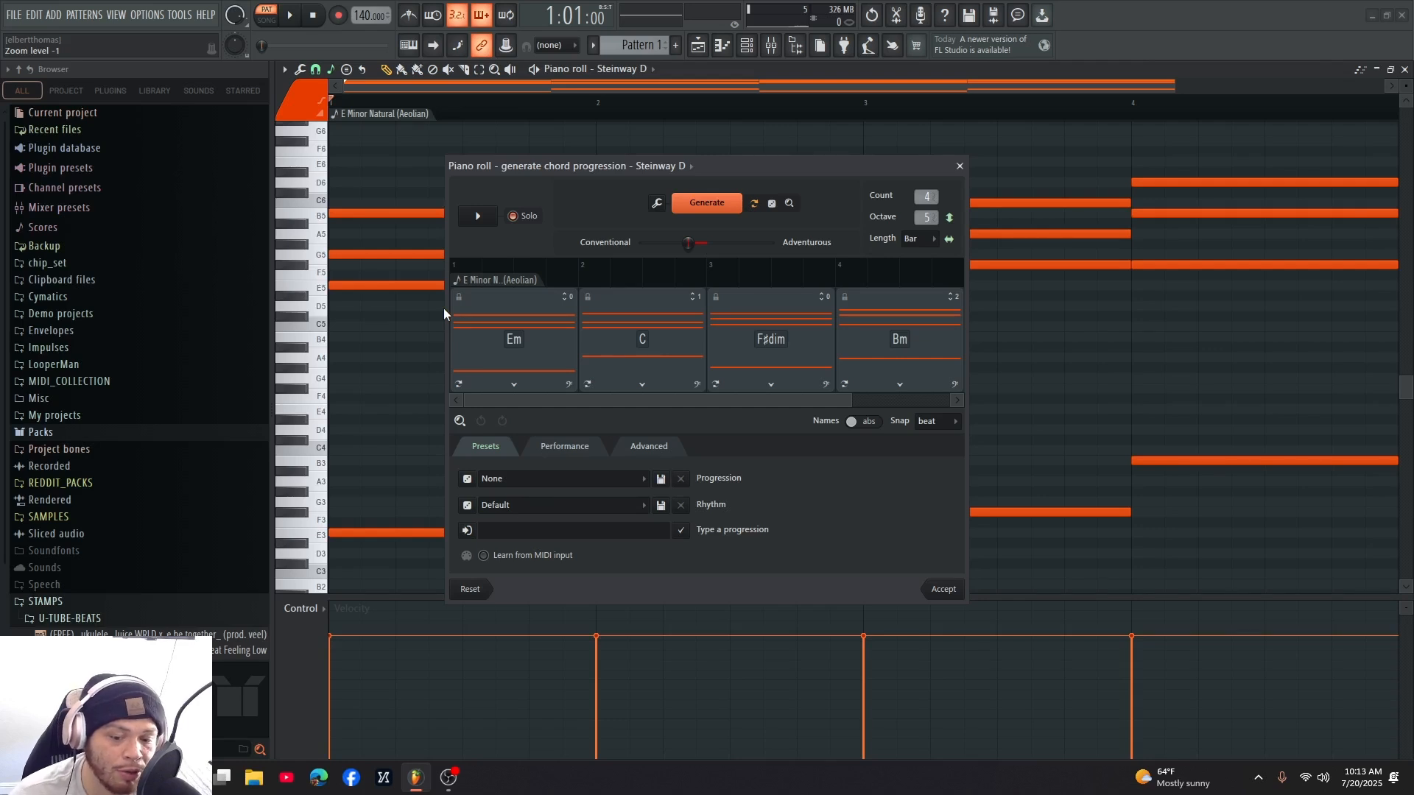
{"action": "key", "text": "Escape"}
{"action": "key", "text": "Return"}
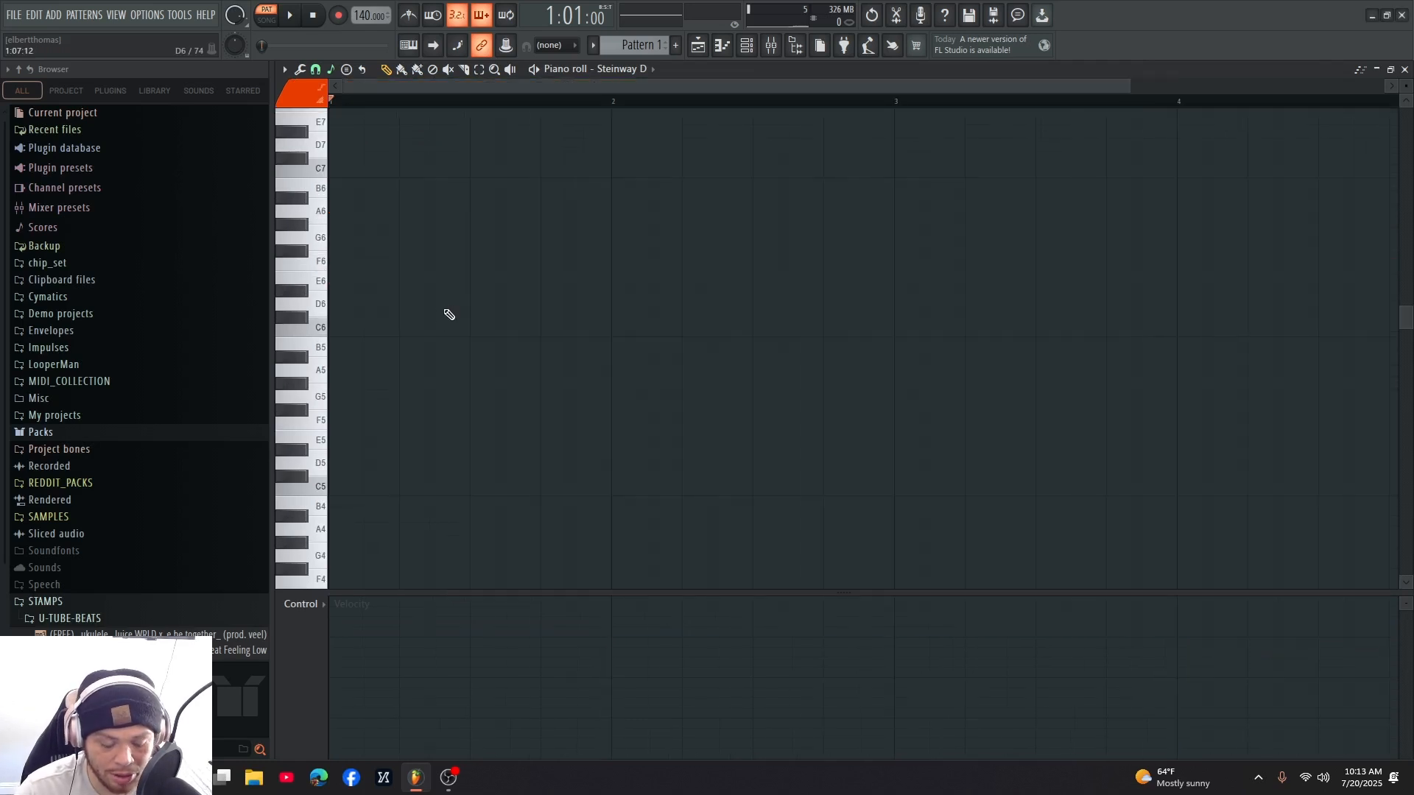
- Open the chord progression generator for the Steinway D channel and set the progression's root note to F
{"action": "key", "text": "alt+p"}
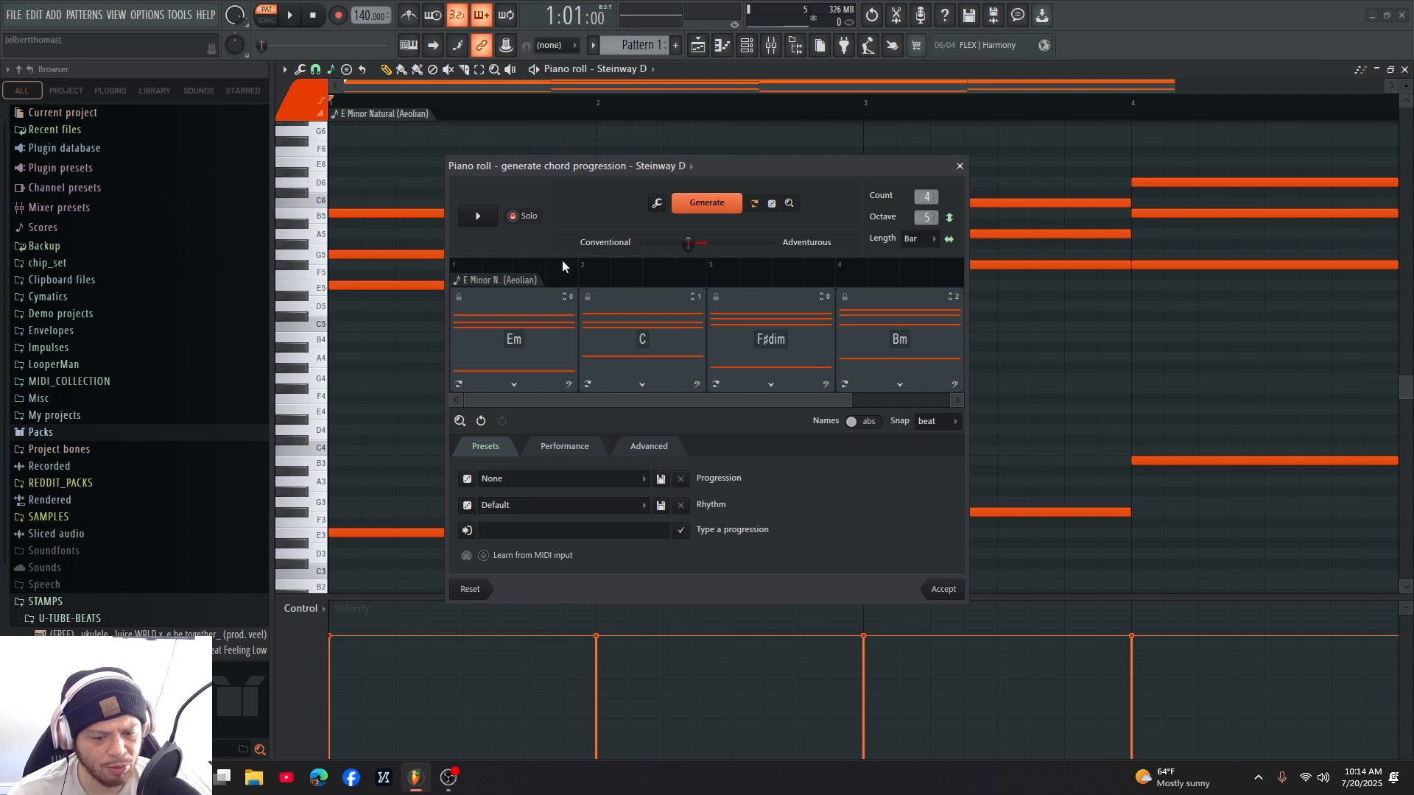
{"action": "left_click", "coordinate": [472, 285]}
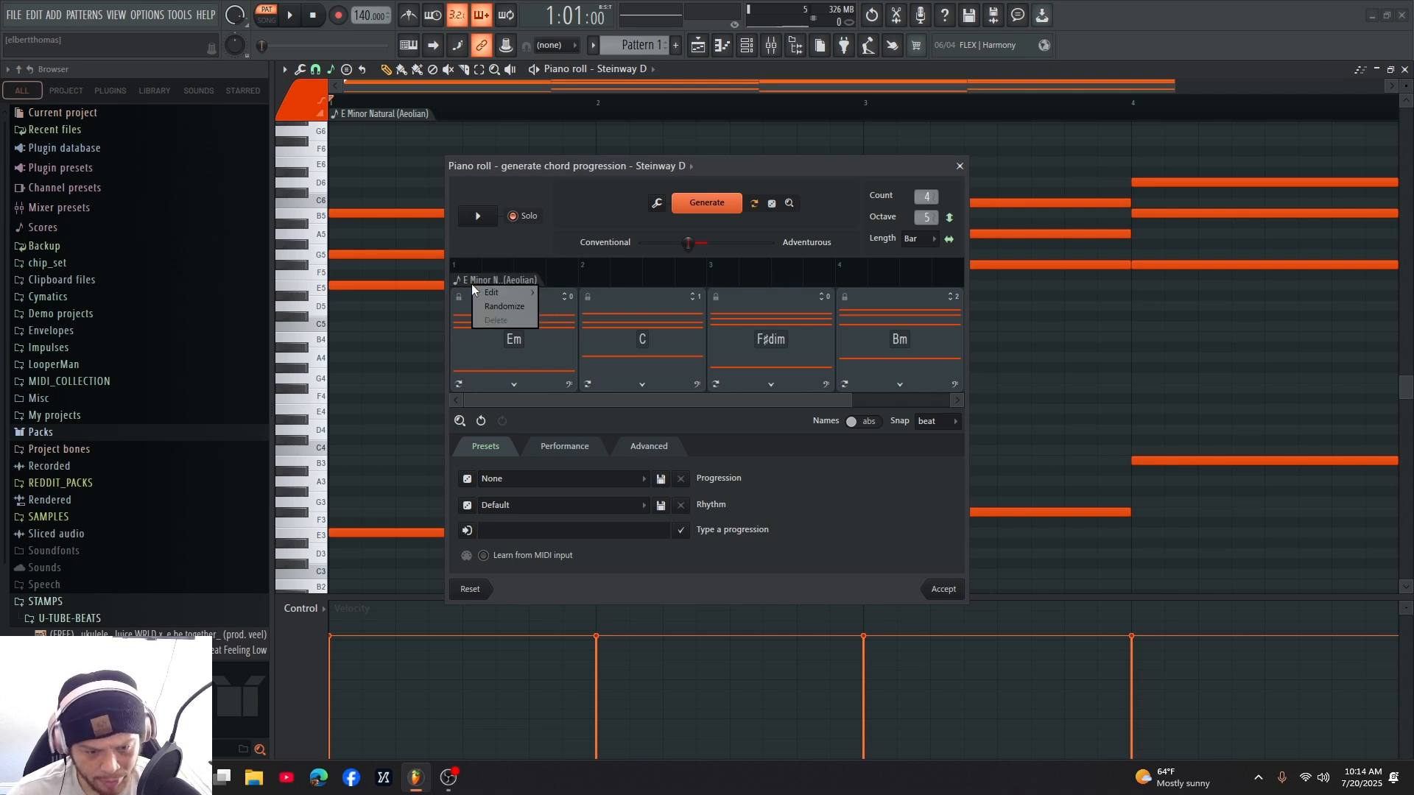
{"action": "mouse_move", "coordinate": [492, 292]}
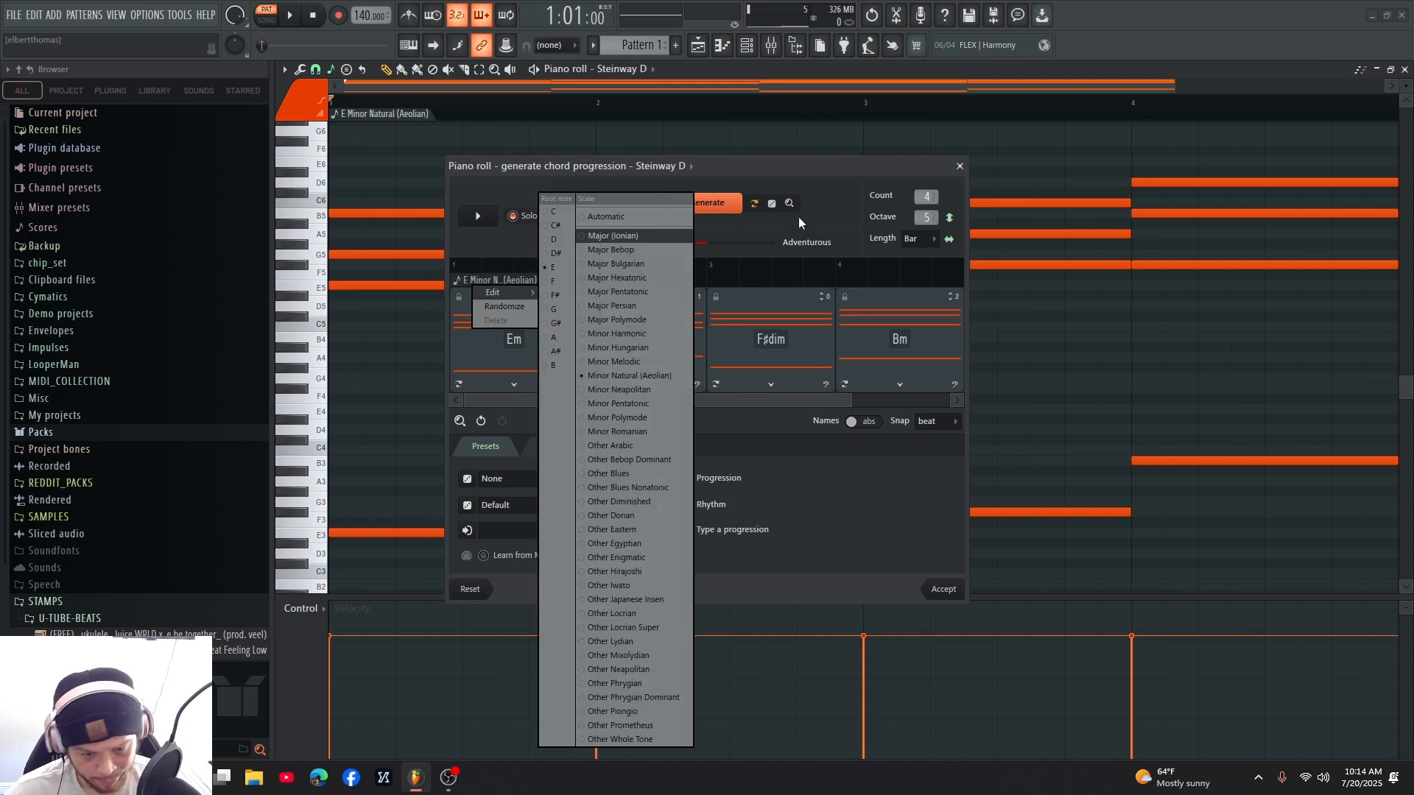
{"action": "left_click", "coordinate": [558, 285]}
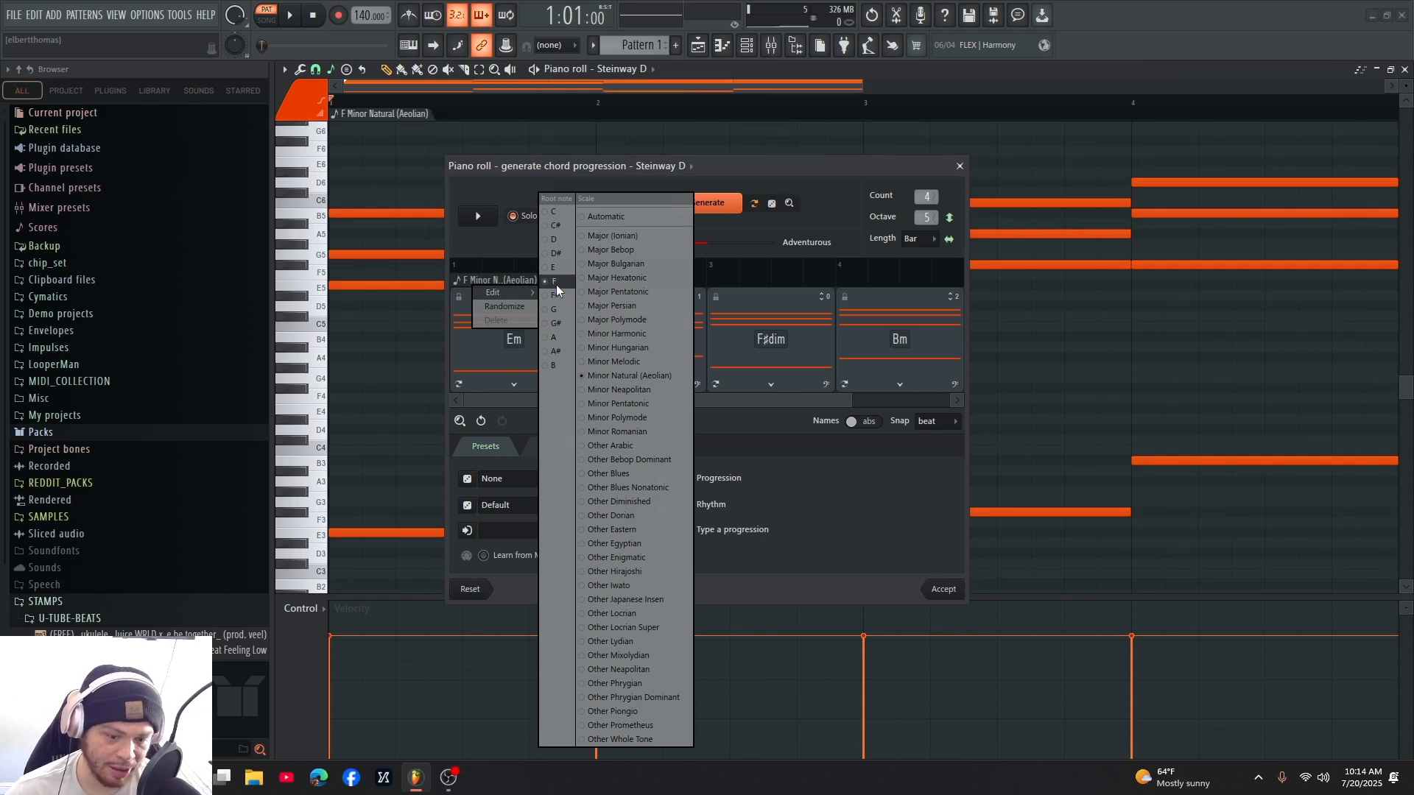
{"action": "left_click", "coordinate": [484, 279]}
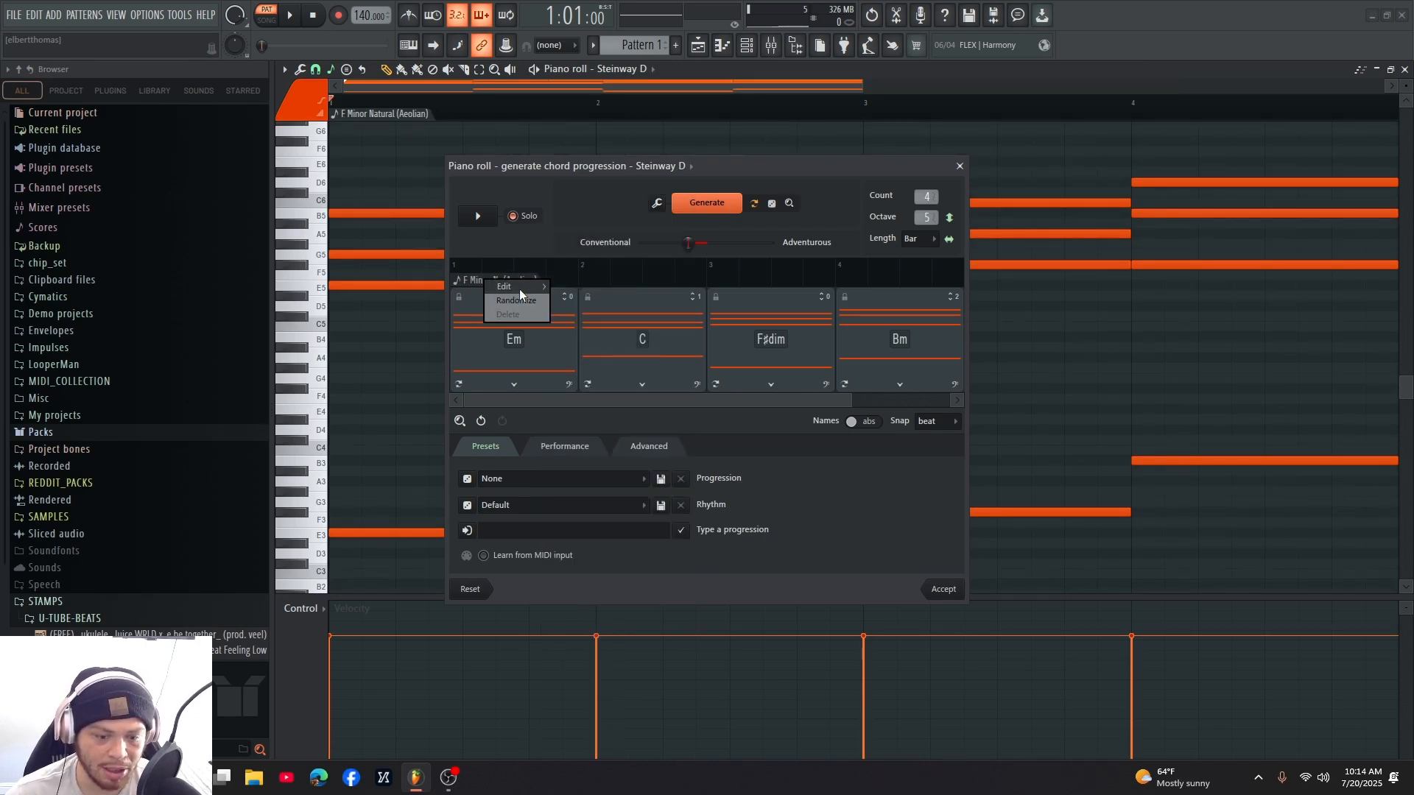
{"action": "left_click", "coordinate": [479, 277]}
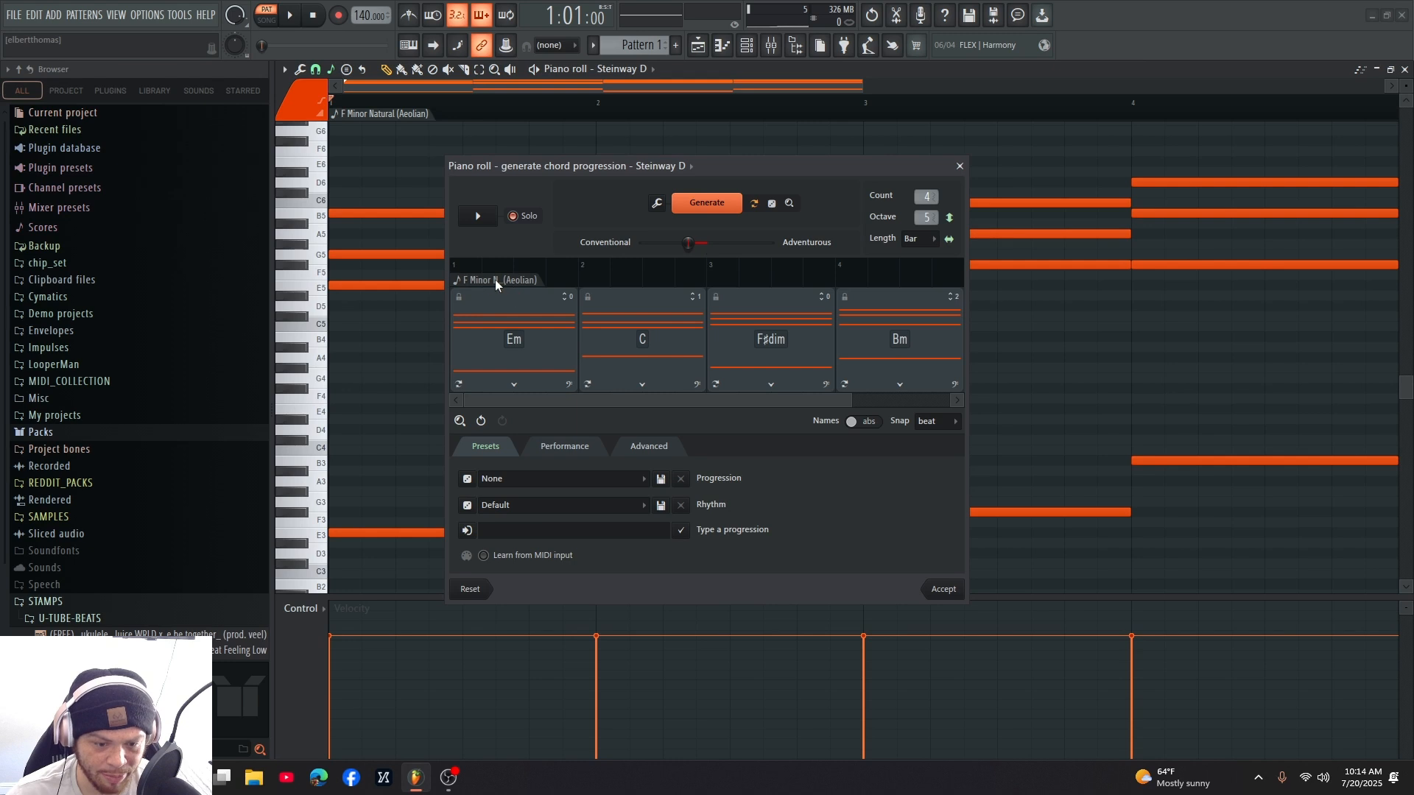
- Set the progression's scale to Minor Hungarian
{"action": "left_click", "coordinate": [495, 281]}
{"action": "mouse_move", "coordinate": [542, 288]}
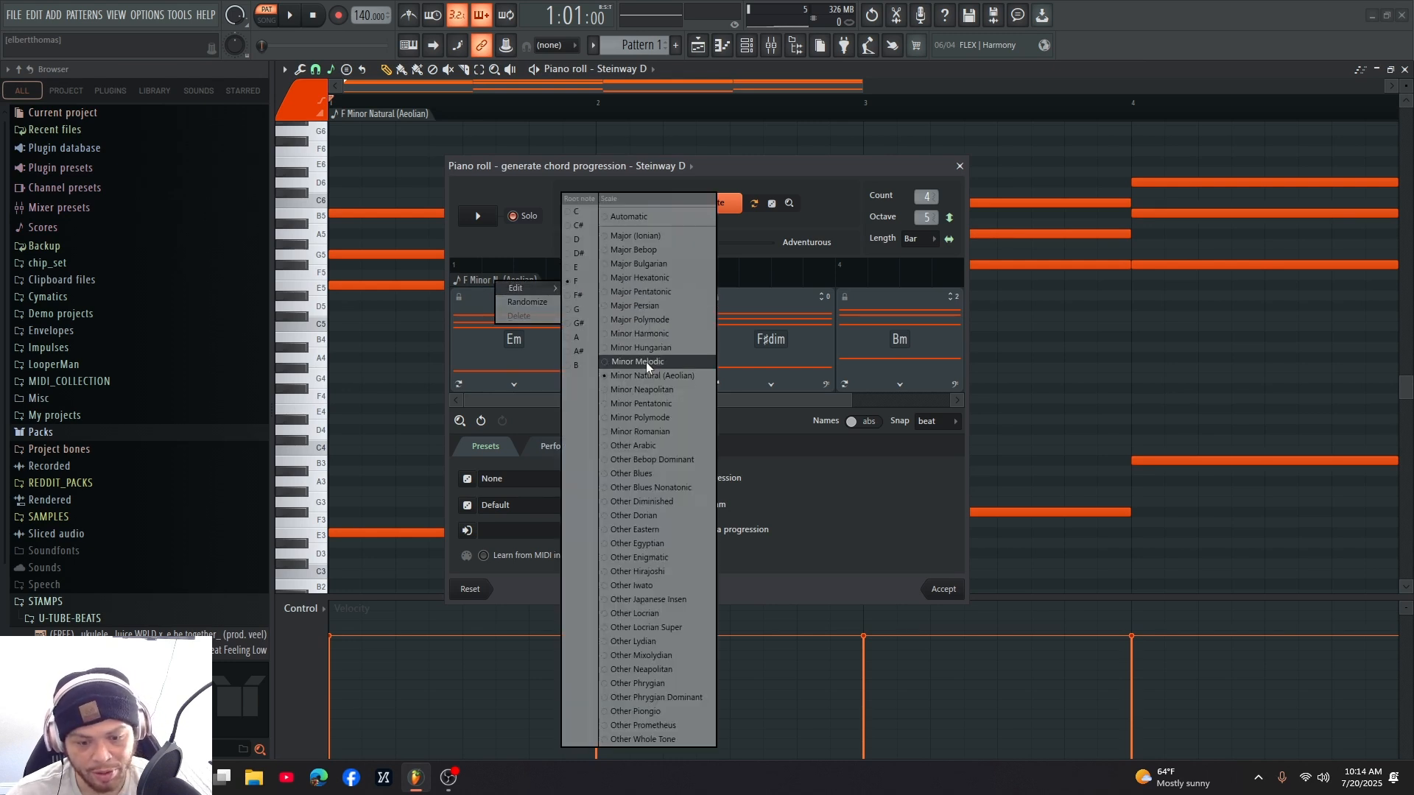
{"action": "left_click", "coordinate": [662, 349]}
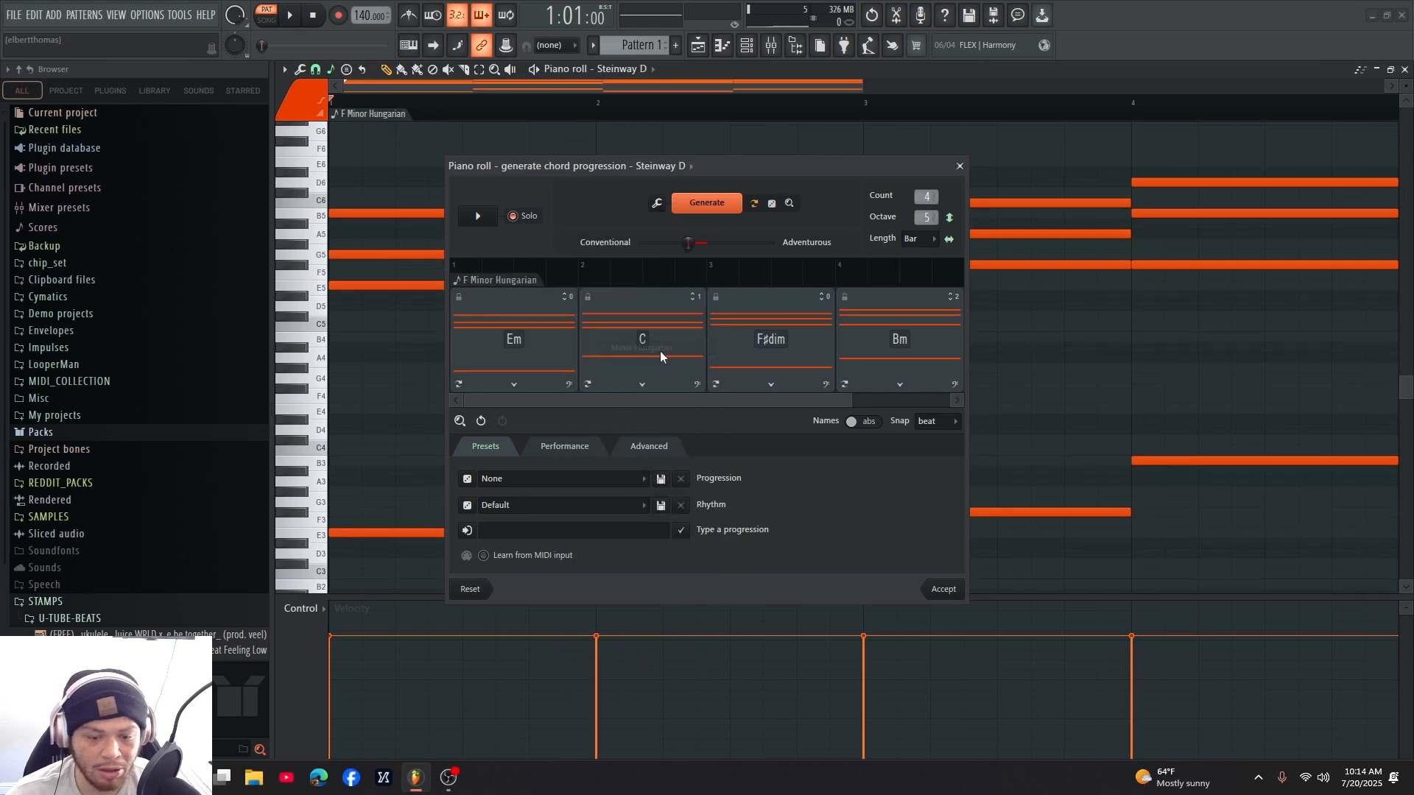
- Set the progression's scale to Minor Harmonic and generate a new four-chord progression in F
{"action": "left_click", "coordinate": [506, 280]}
{"action": "mouse_move", "coordinate": [545, 287]}
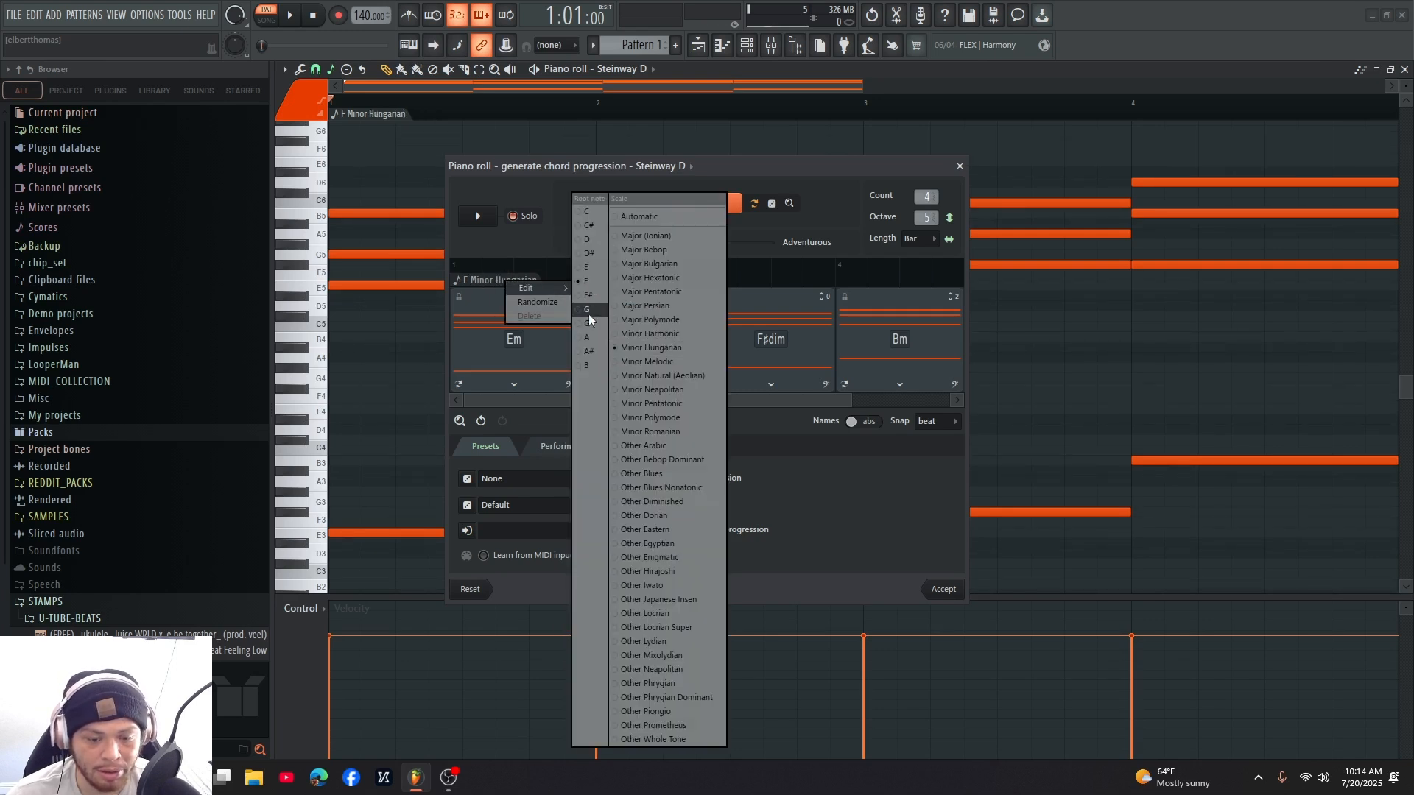
{"action": "left_click", "coordinate": [673, 335]}
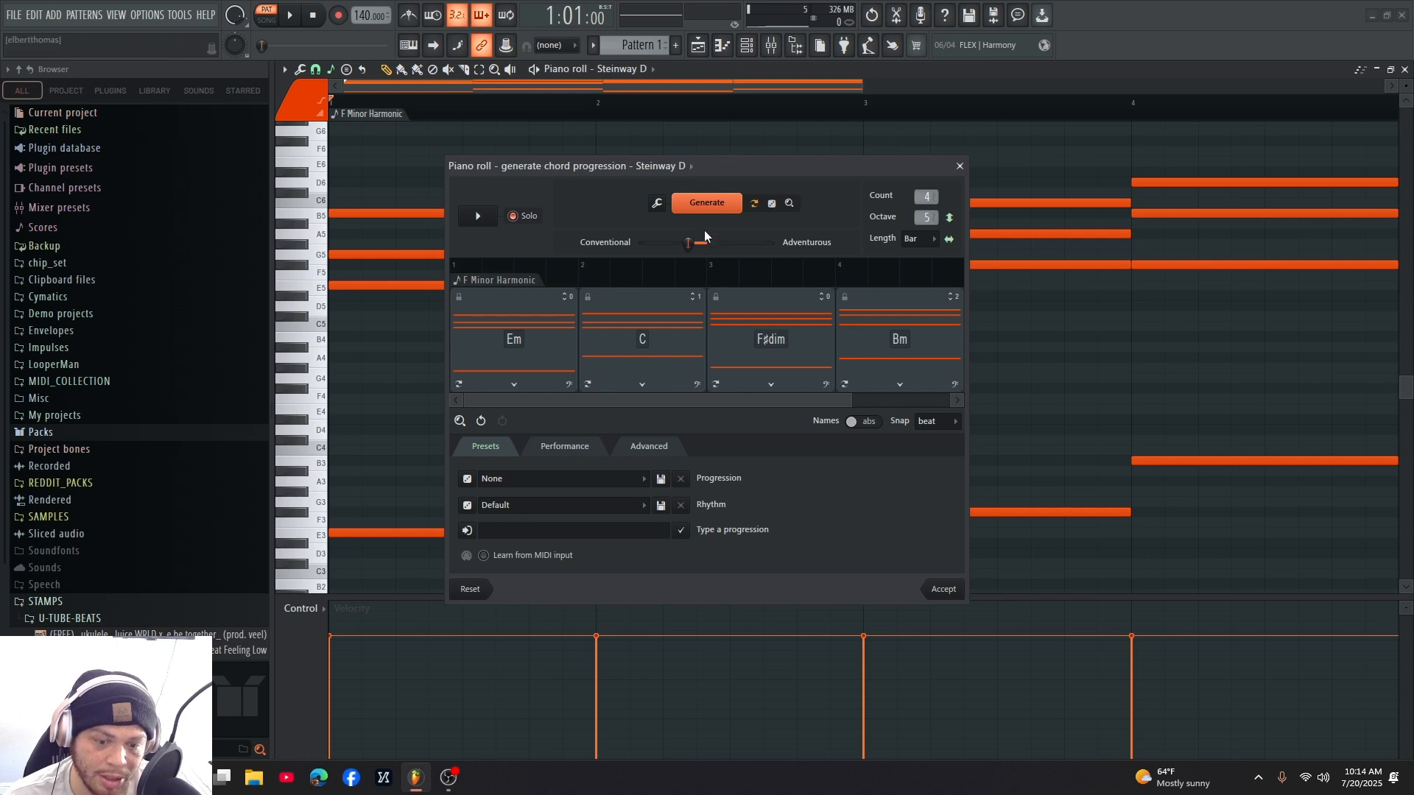
{"action": "left_click", "coordinate": [707, 203]}
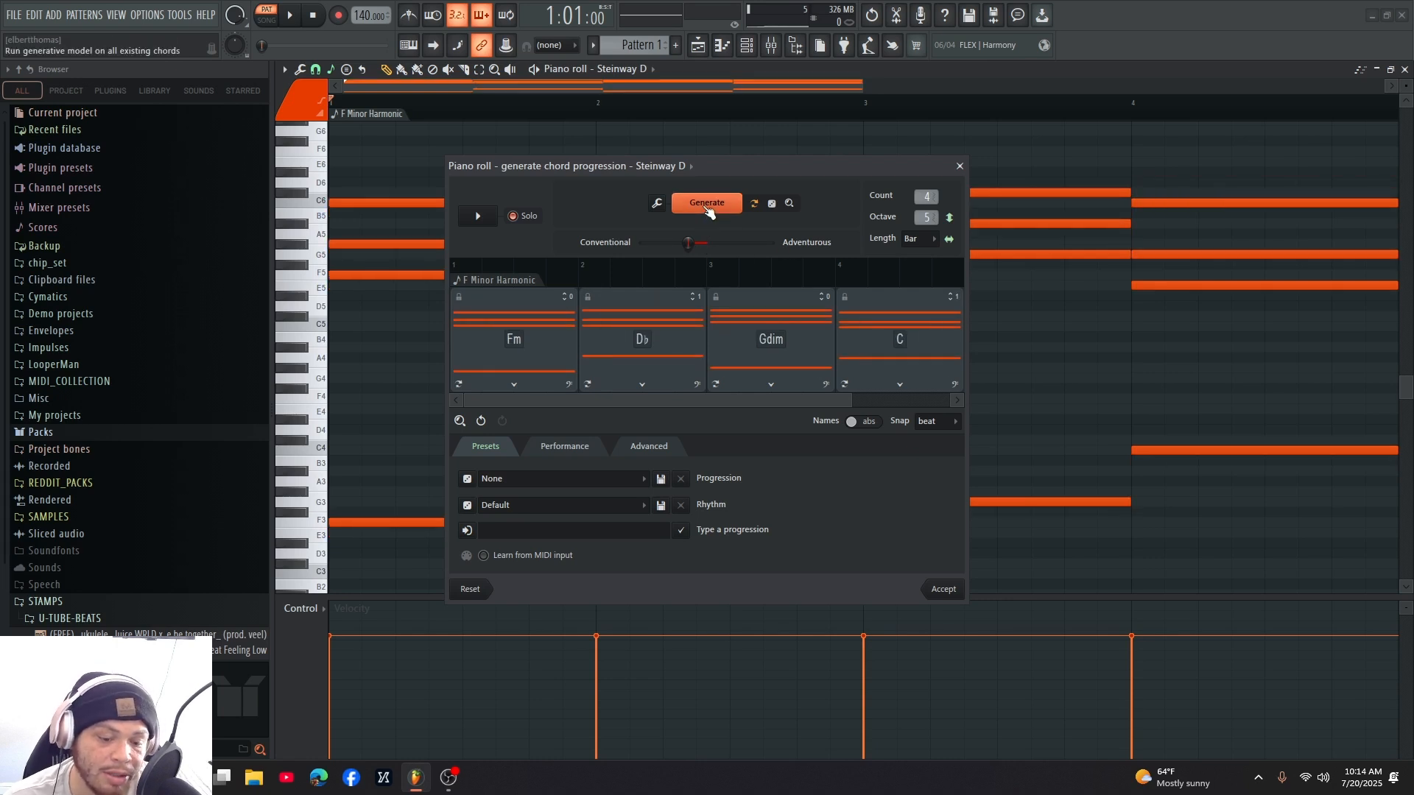
- Audition the generated progression, accept it into the piano roll with its notes deselected, and stop playback
{"action": "key", "text": "space"}
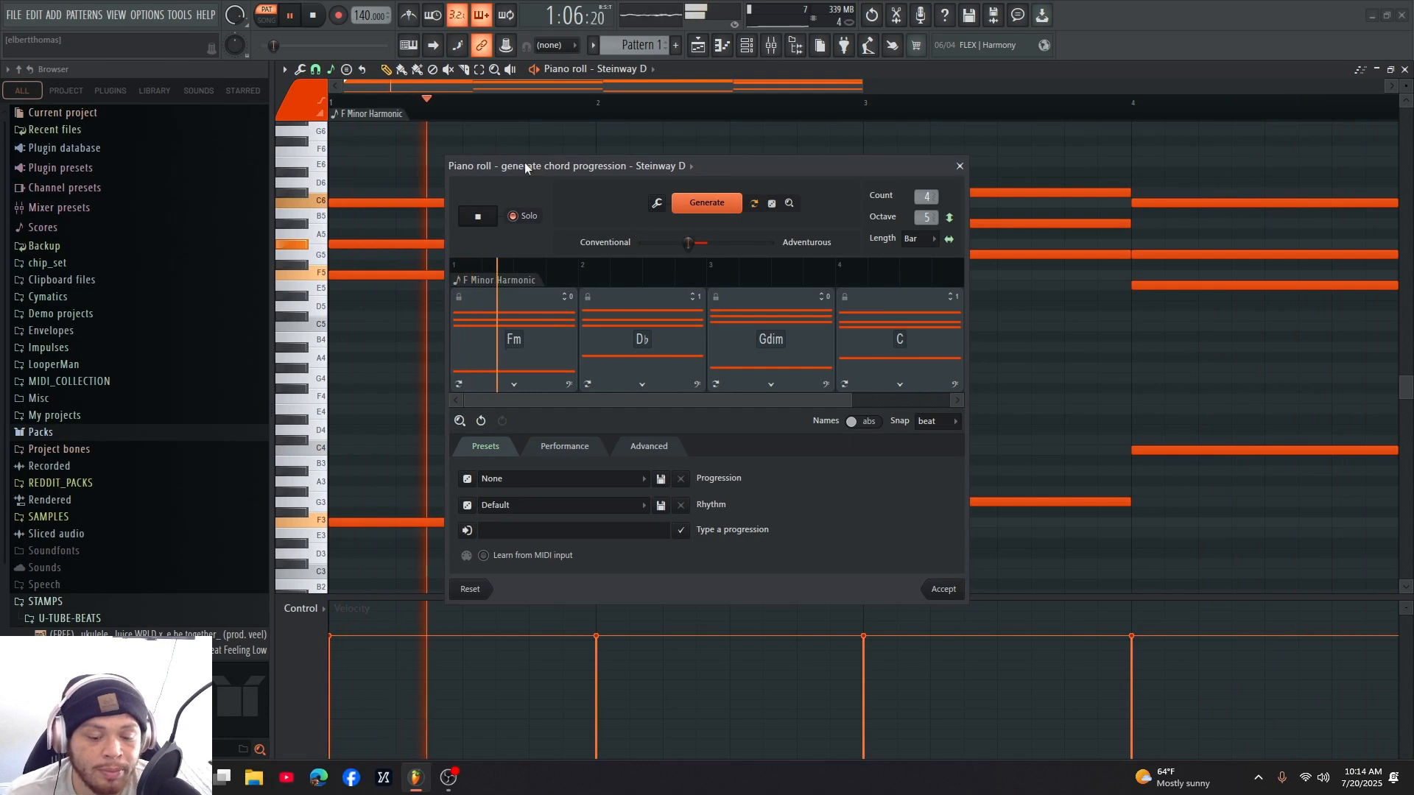
{"action": "left_click", "coordinate": [944, 589]}
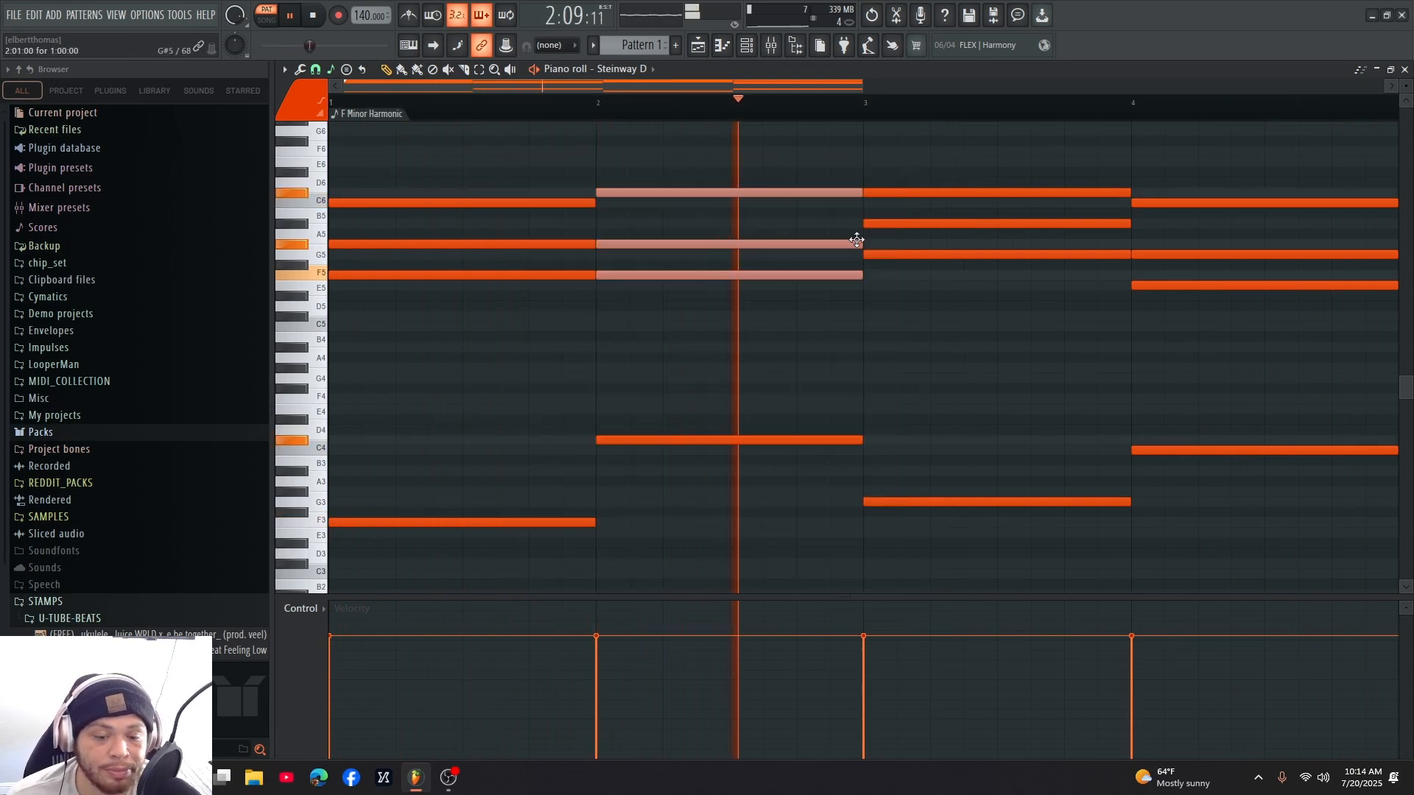
{"action": "left_click", "coordinate": [818, 359], "text": "ctrl"}
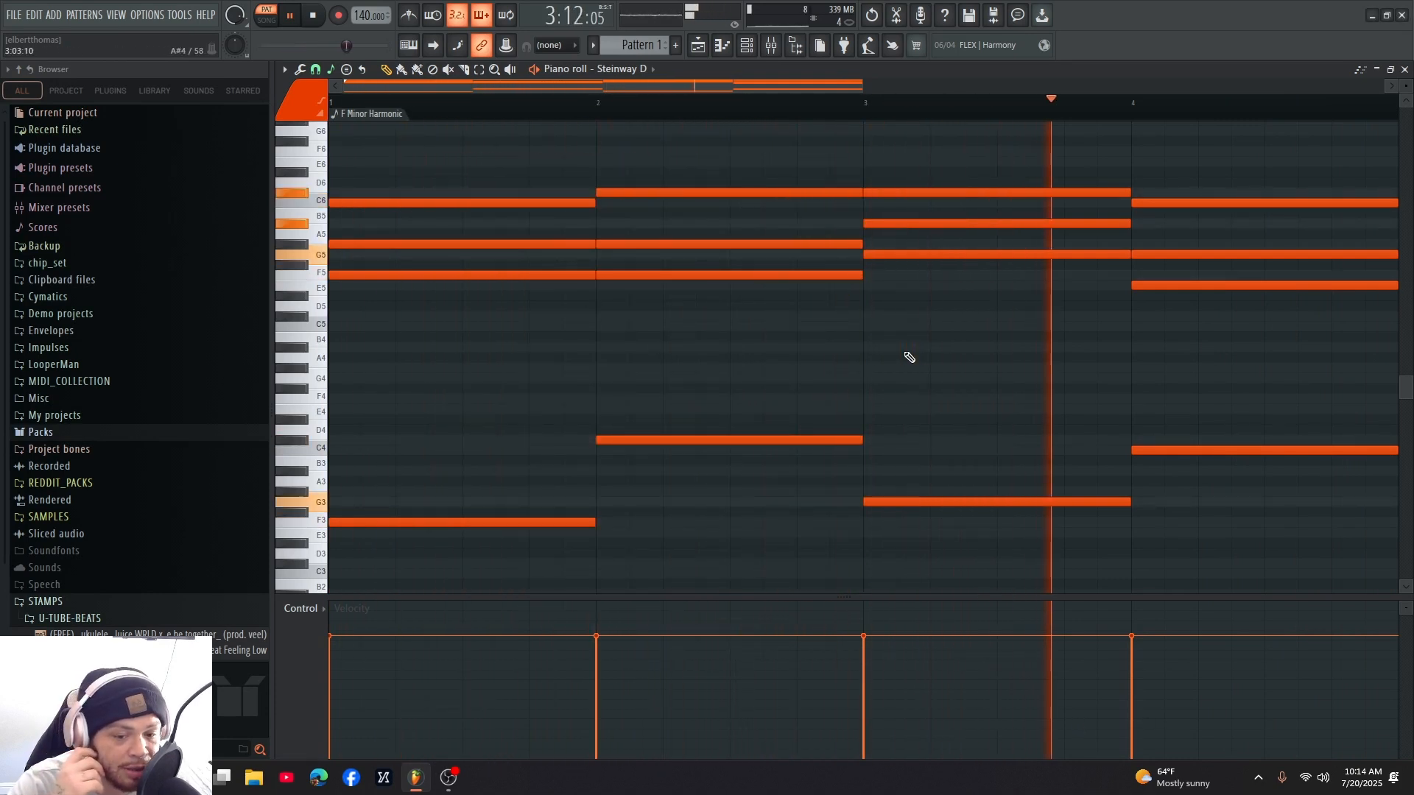
{"action": "key", "text": "space"}
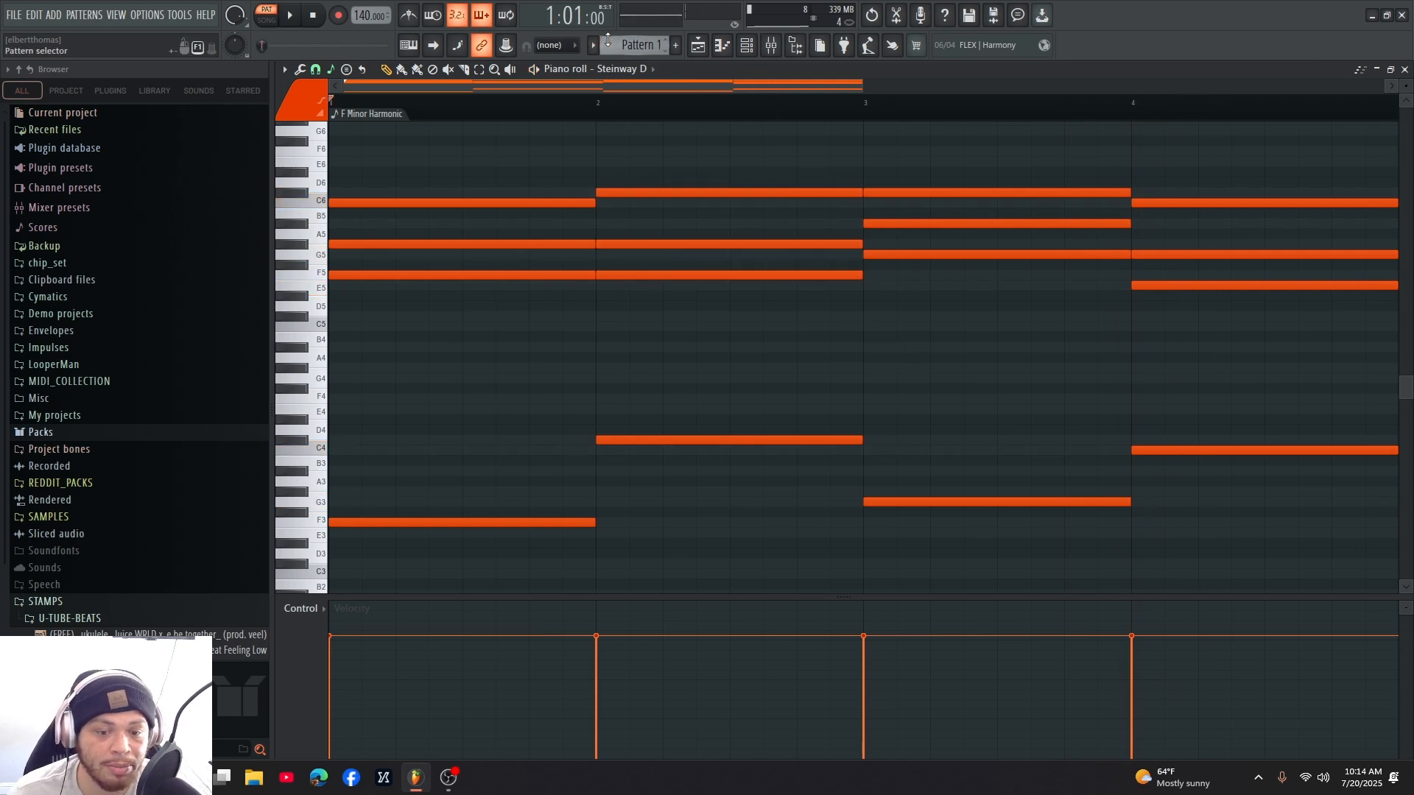
- Rename Pattern 1 as CHORDS
{"action": "left_click", "coordinate": [722, 45]}
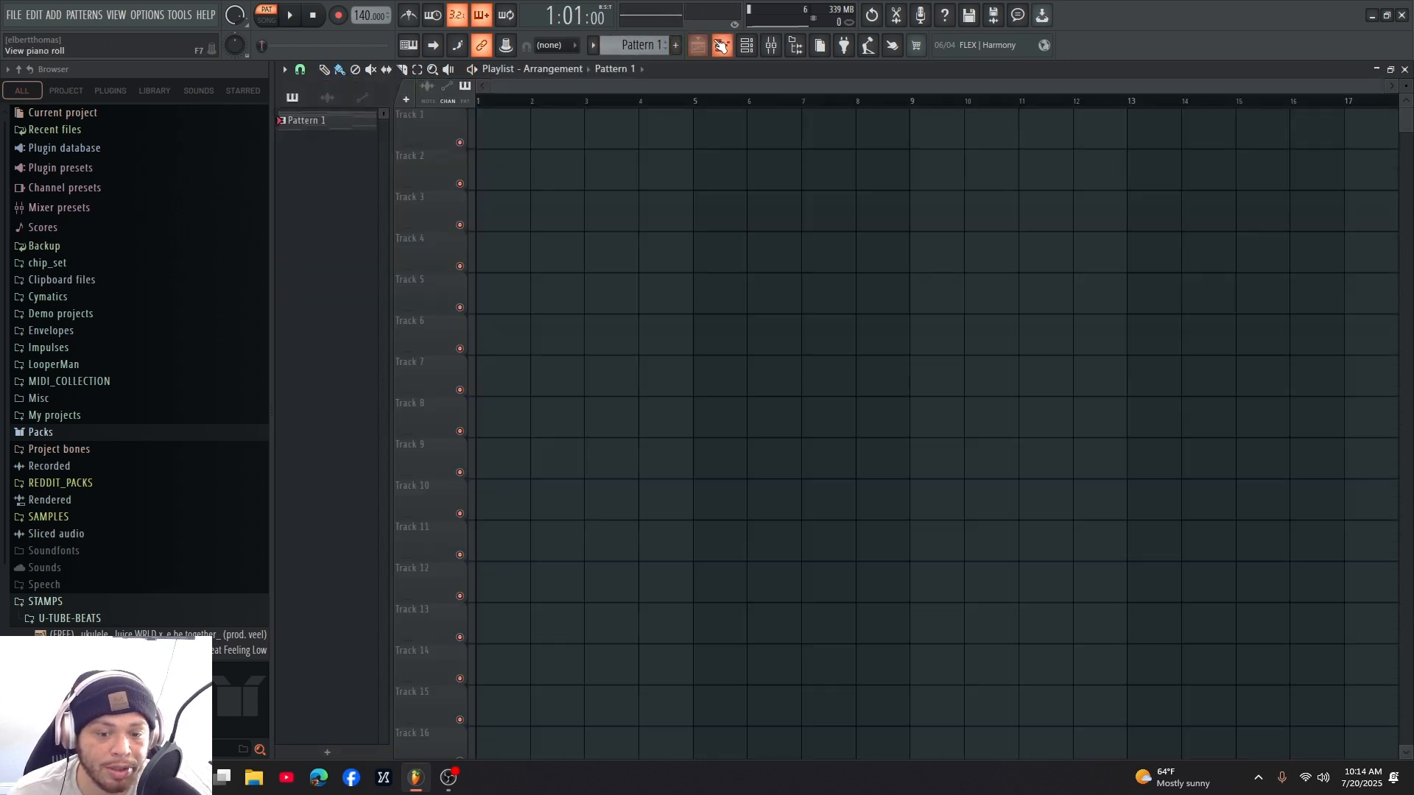
{"action": "left_click", "coordinate": [722, 46]}
{"action": "left_click", "coordinate": [646, 45]}
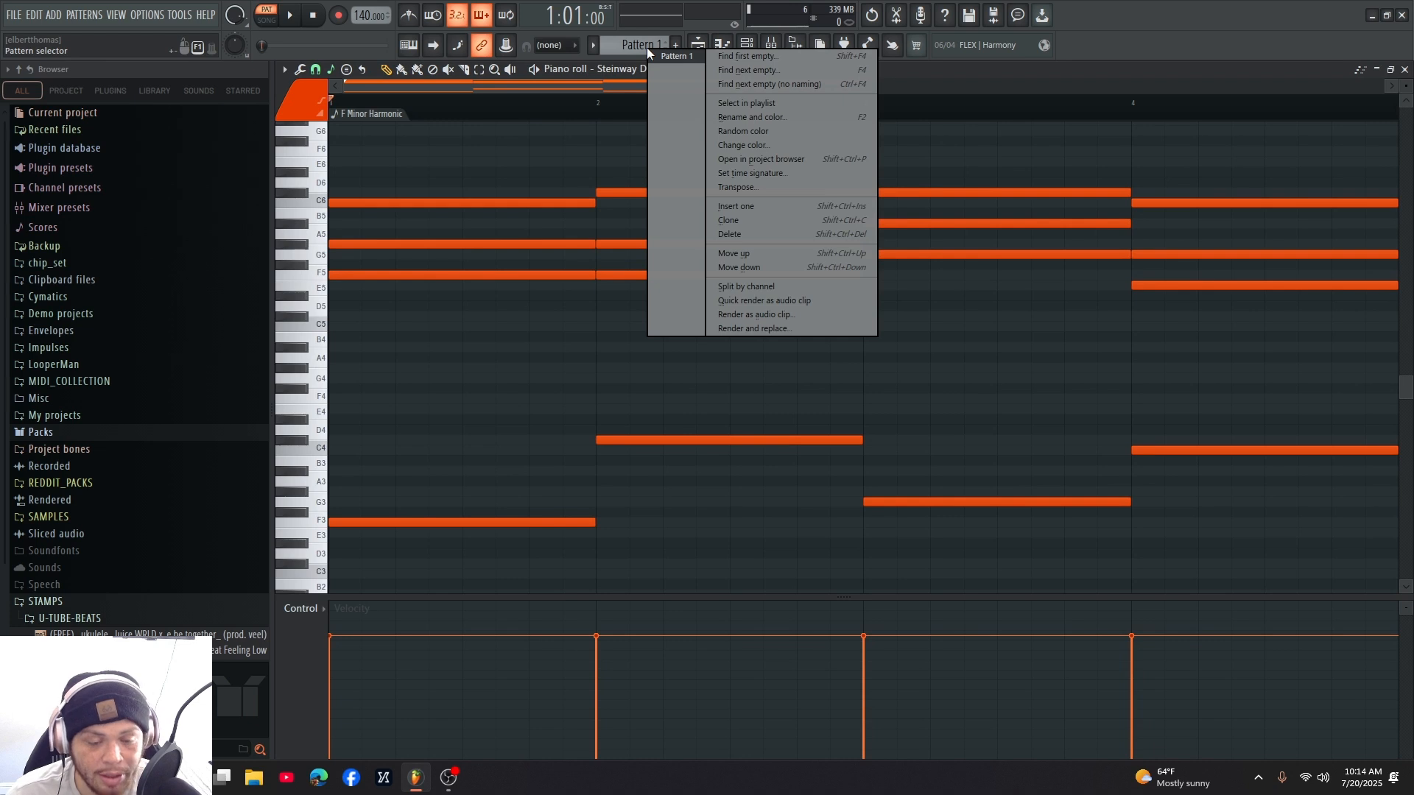
{"action": "key", "text": "F2"}
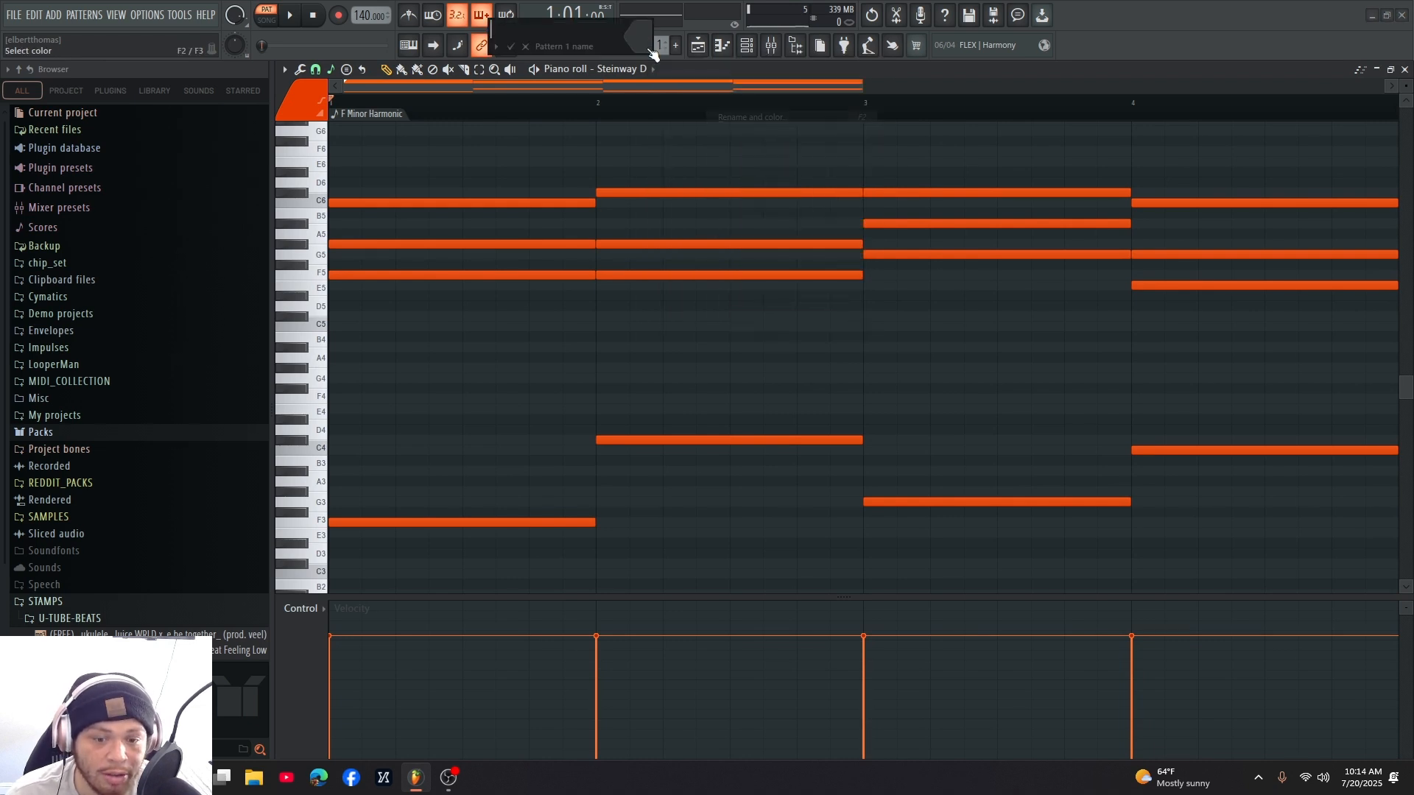
{"action": "type", "text": "CHORDS"}
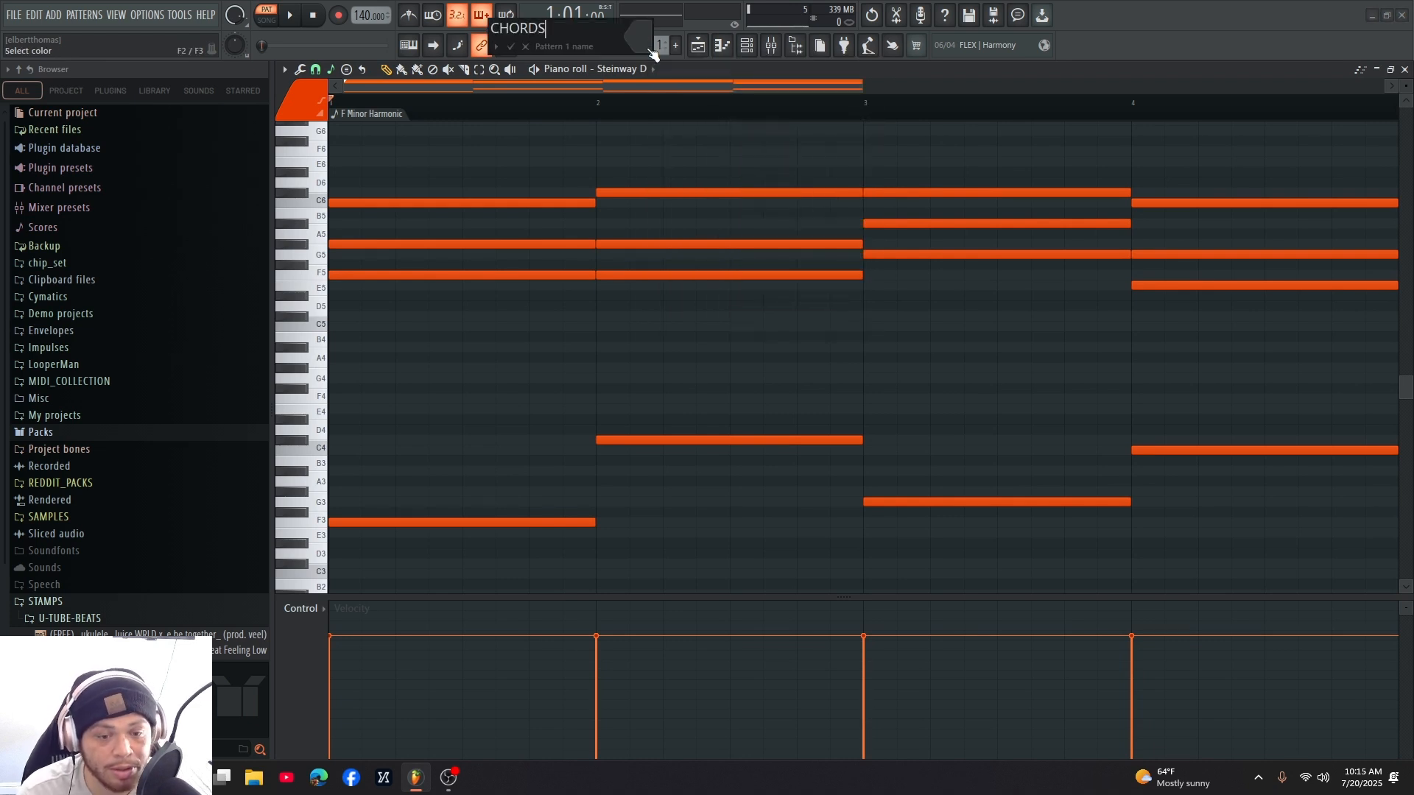
{"action": "key", "text": "Return"}
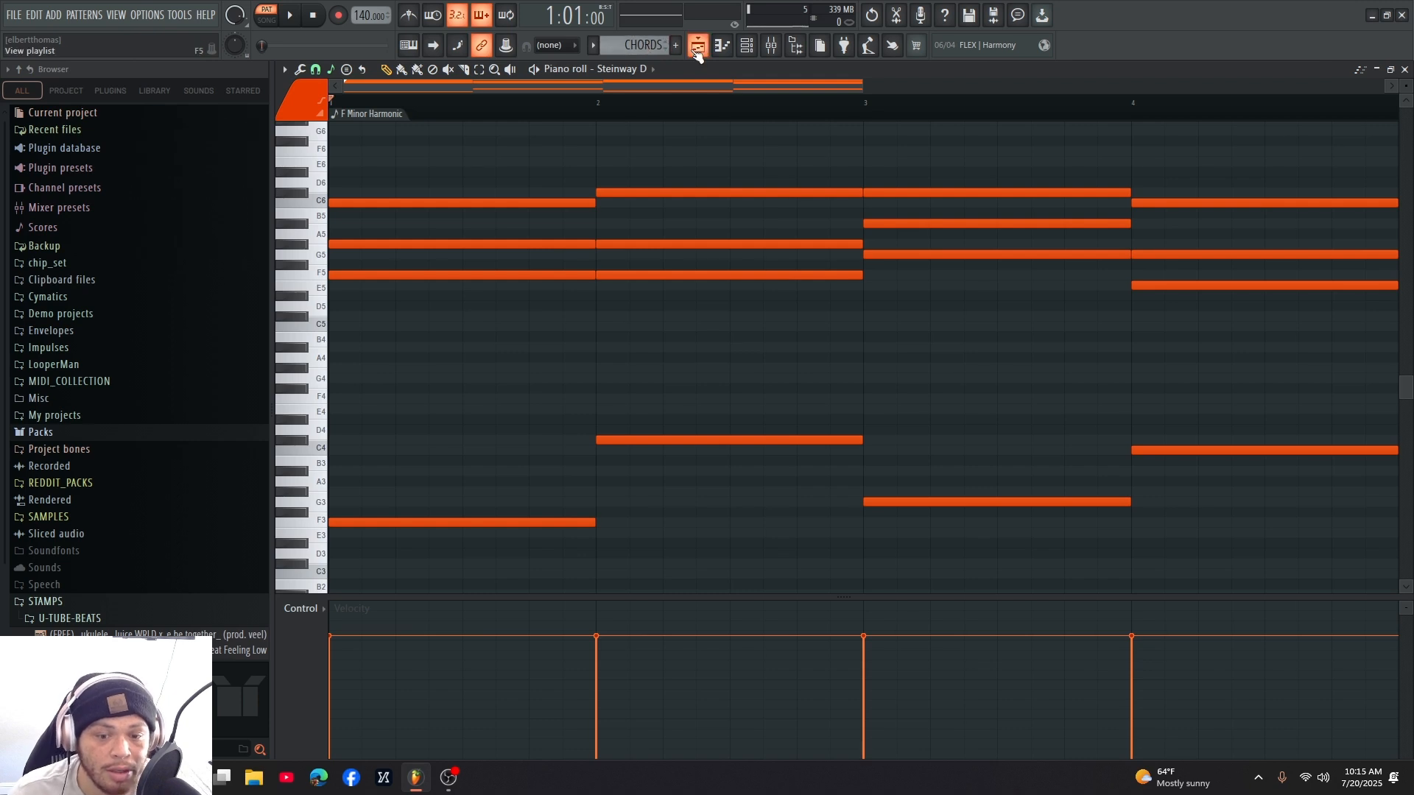
- Copy the four lowest notes of the chord progression and add a new pattern named Bass
{"action": "scroll", "coordinate": [736, 221], "scroll_direction": "down", "scroll_amount": 3}
{"action": "left_click_drag", "start_coordinate": [1264, 495], "coordinate": [329, 359]}
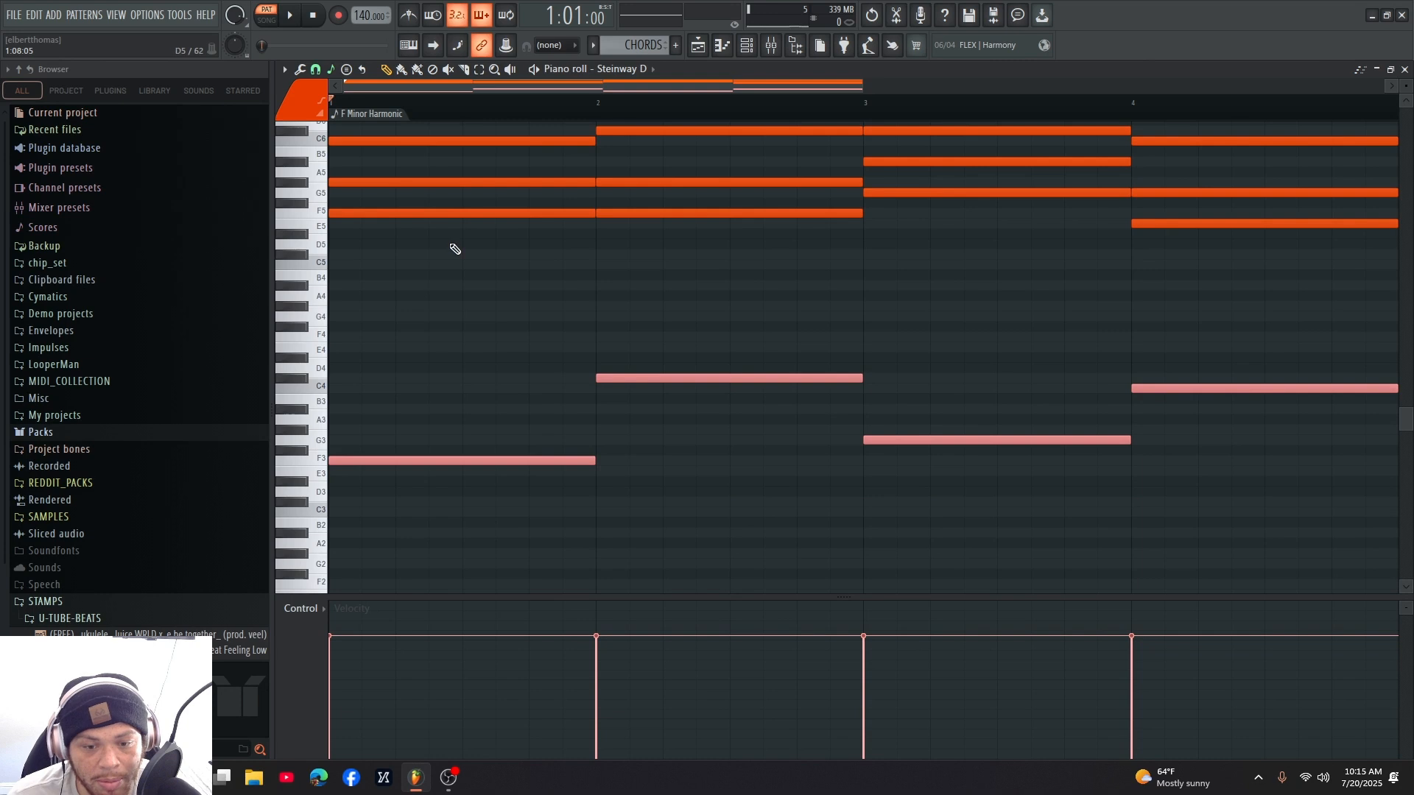
{"action": "left_click", "coordinate": [675, 45]}
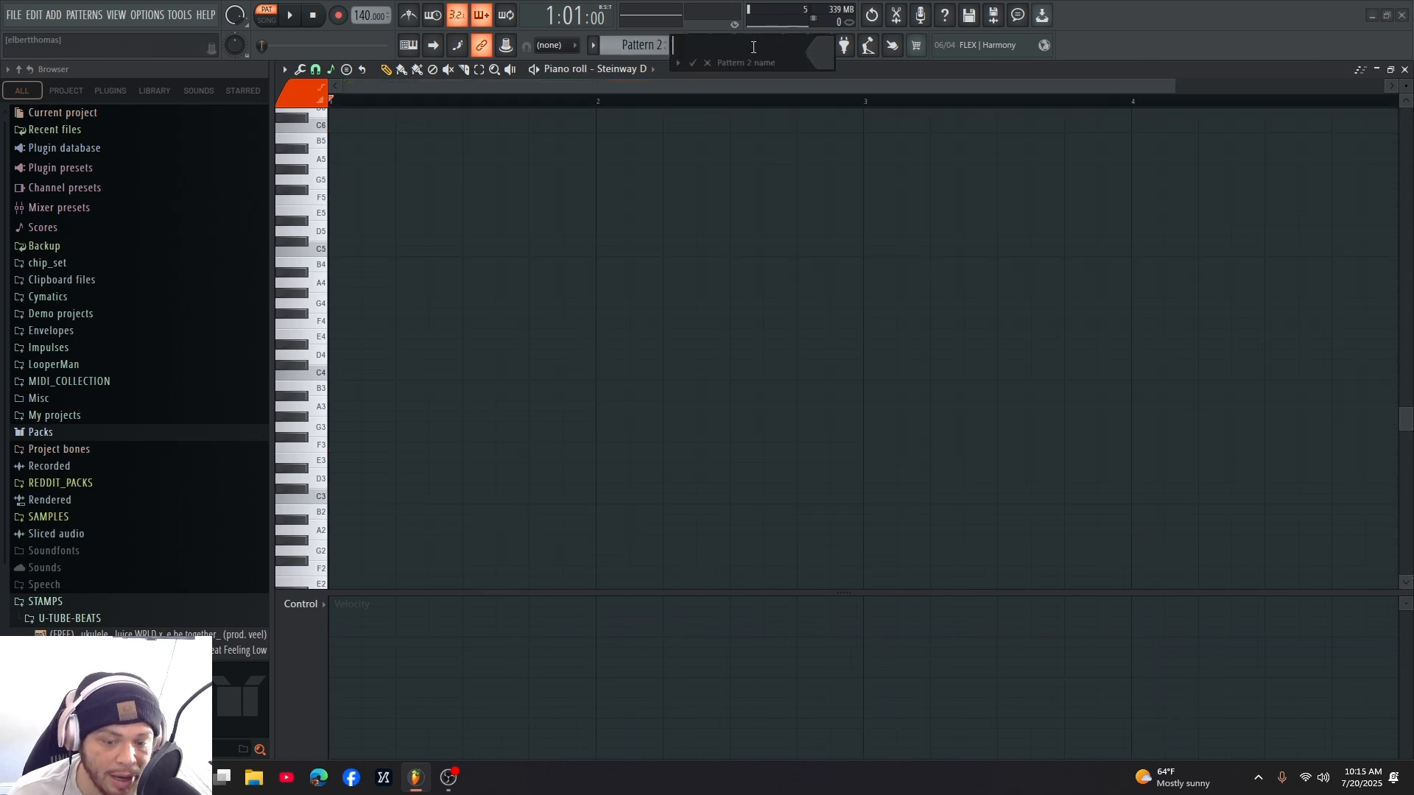
{"action": "type", "text": "Bass"}
{"action": "key", "text": "Return"}
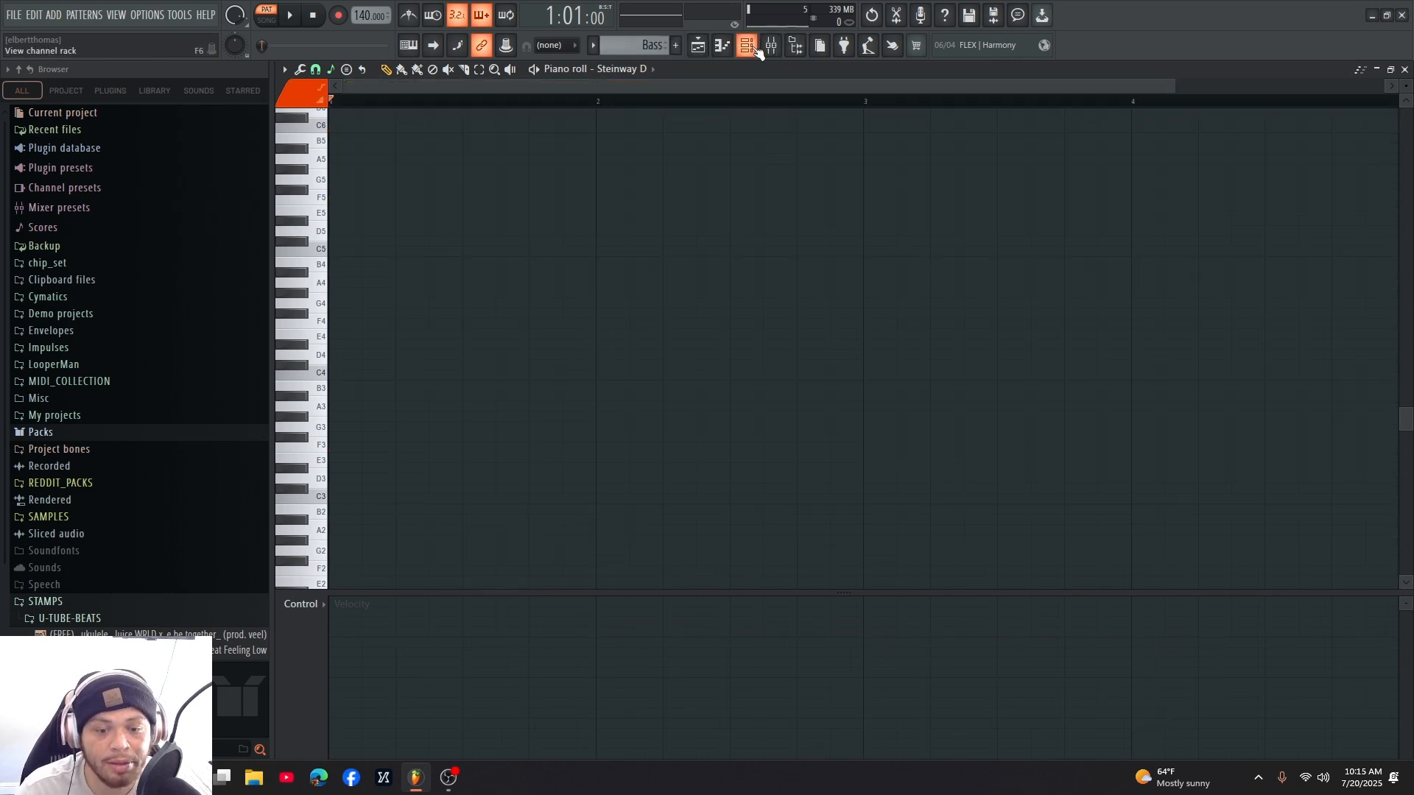
- Examine the playlist, channel rack, piano roll, mixer and browser by showing and hiding each window in turn
{"action": "left_click", "coordinate": [726, 46]}
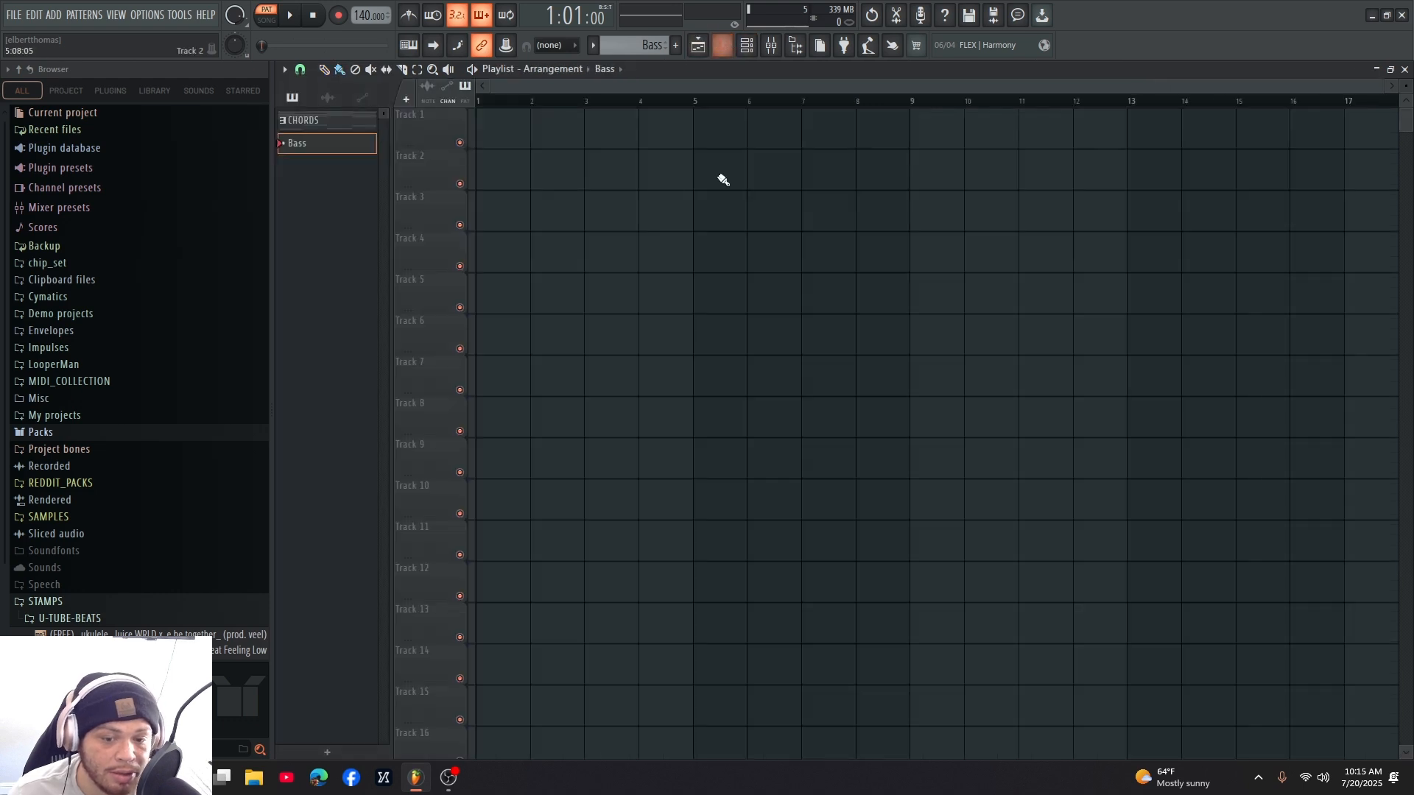
{"action": "left_click", "coordinate": [746, 45]}
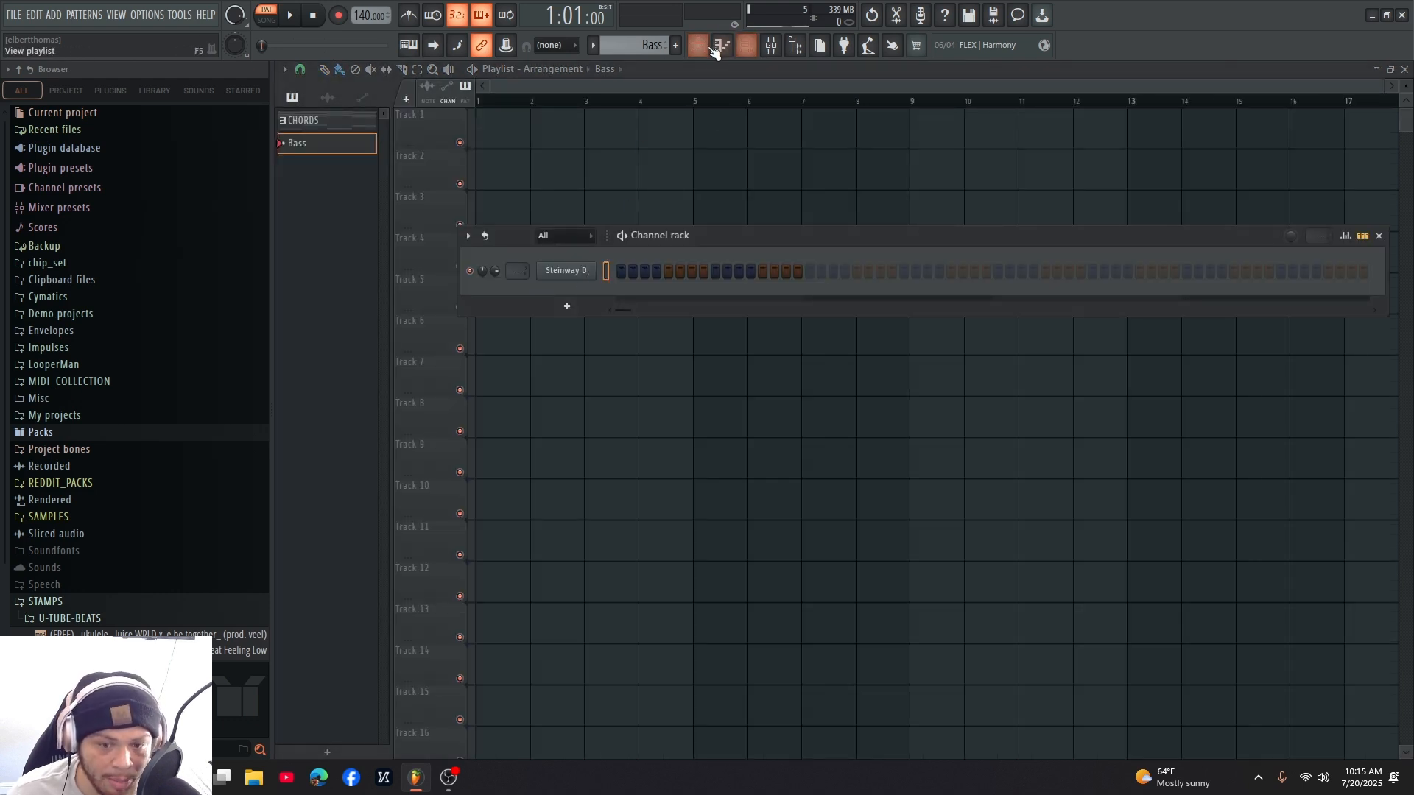
{"action": "left_click", "coordinate": [767, 46]}
{"action": "left_click", "coordinate": [765, 46]}
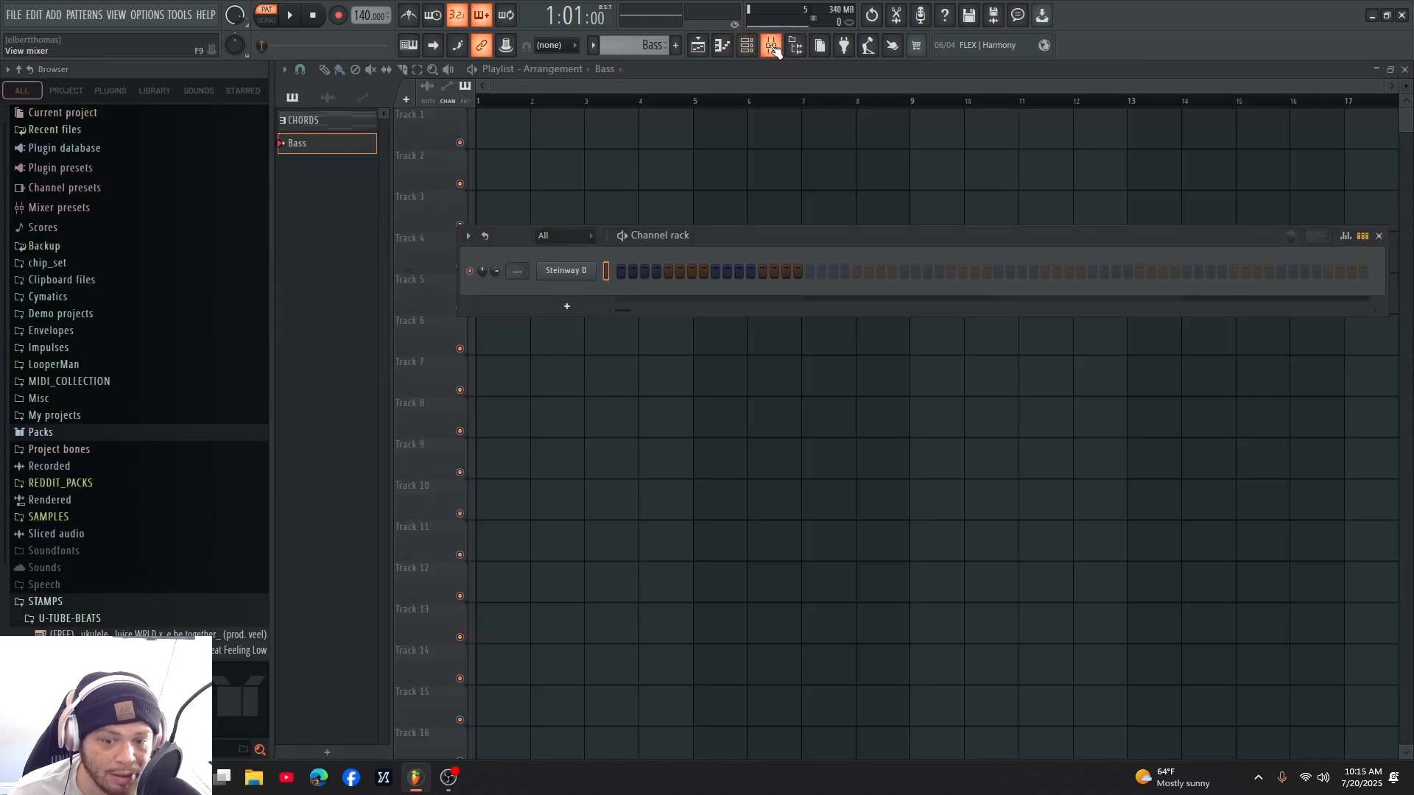
{"action": "left_click", "coordinate": [747, 45]}
{"action": "left_click", "coordinate": [723, 46]}
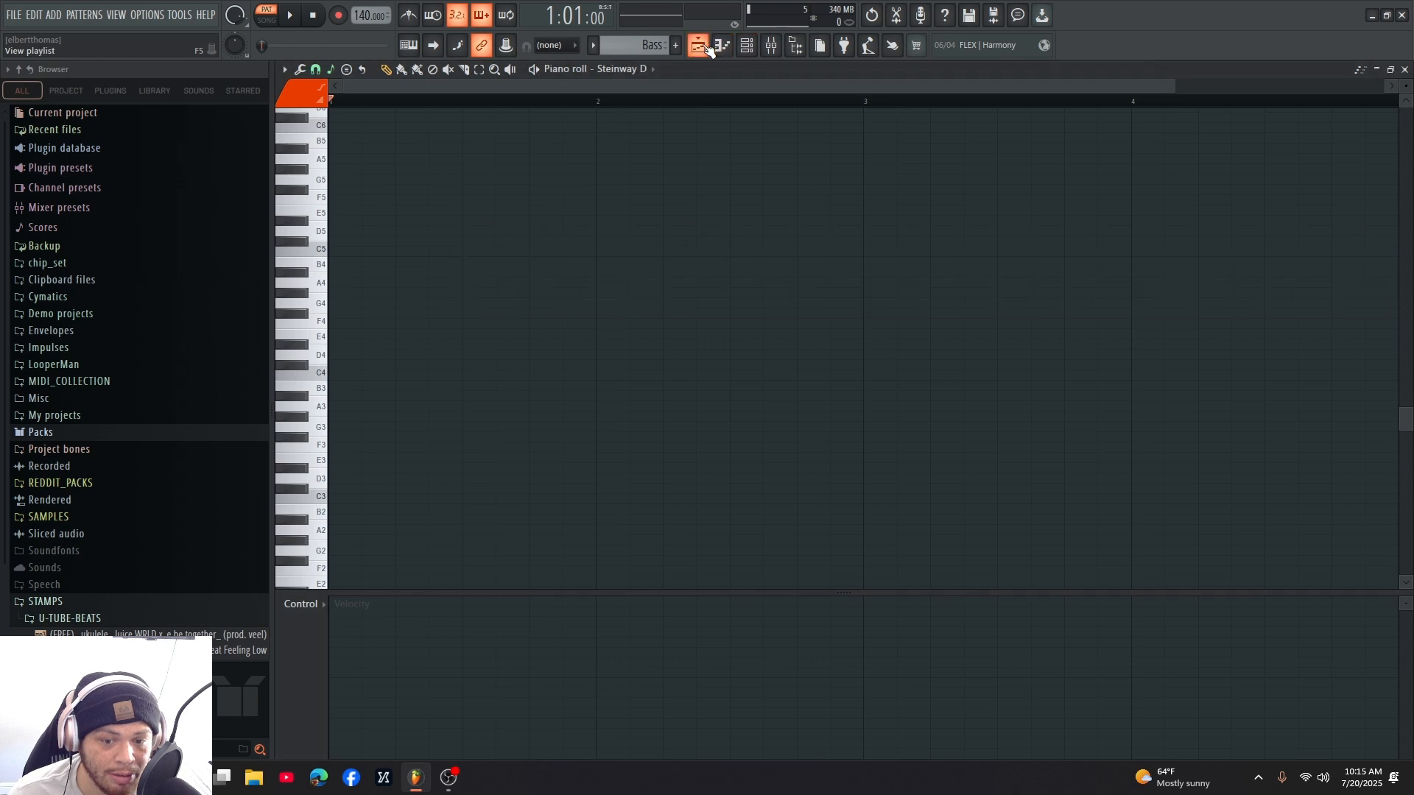
{"action": "left_click", "coordinate": [723, 46]}
{"action": "left_click", "coordinate": [722, 46]}
{"action": "left_click", "coordinate": [746, 45]}
{"action": "left_click", "coordinate": [771, 46]}
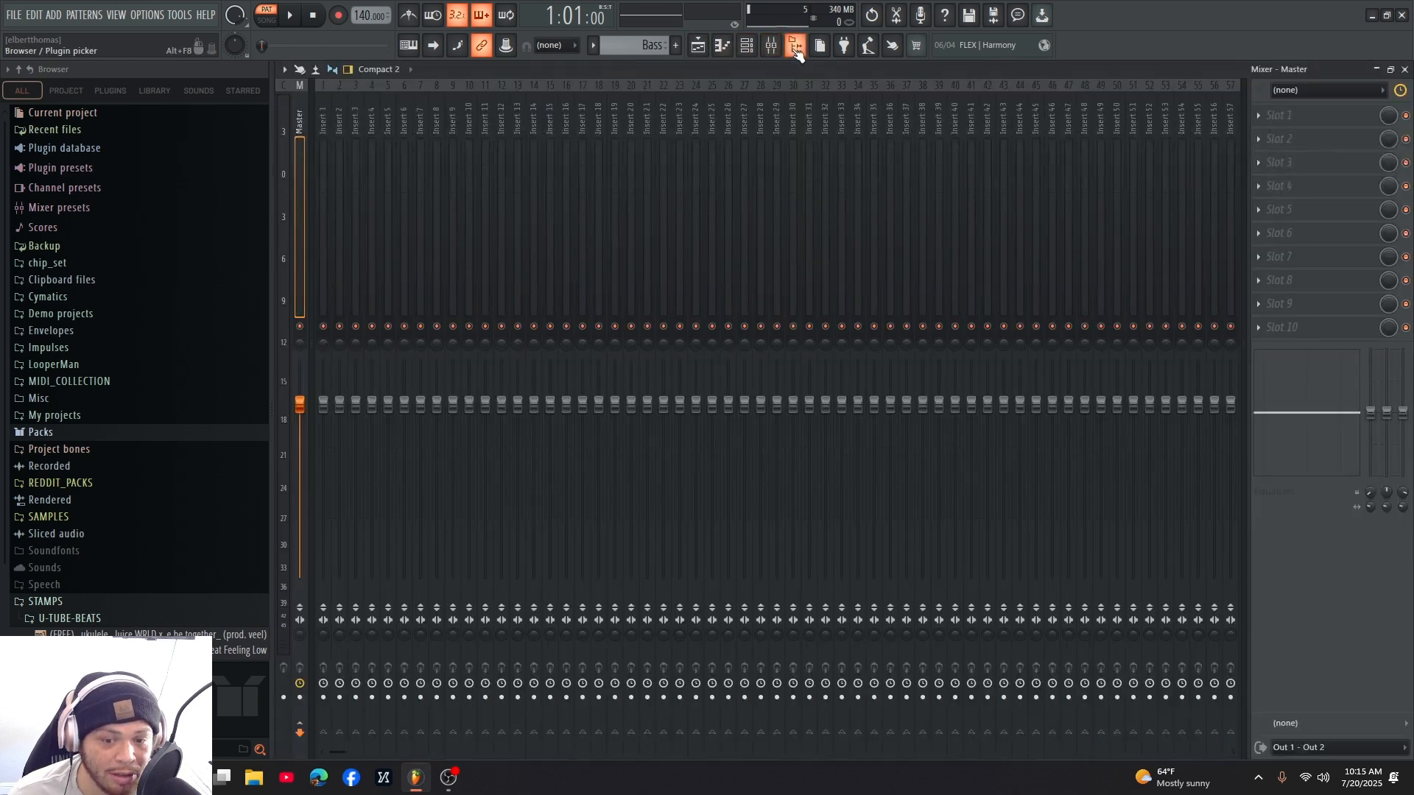
{"action": "left_click", "coordinate": [697, 46]}
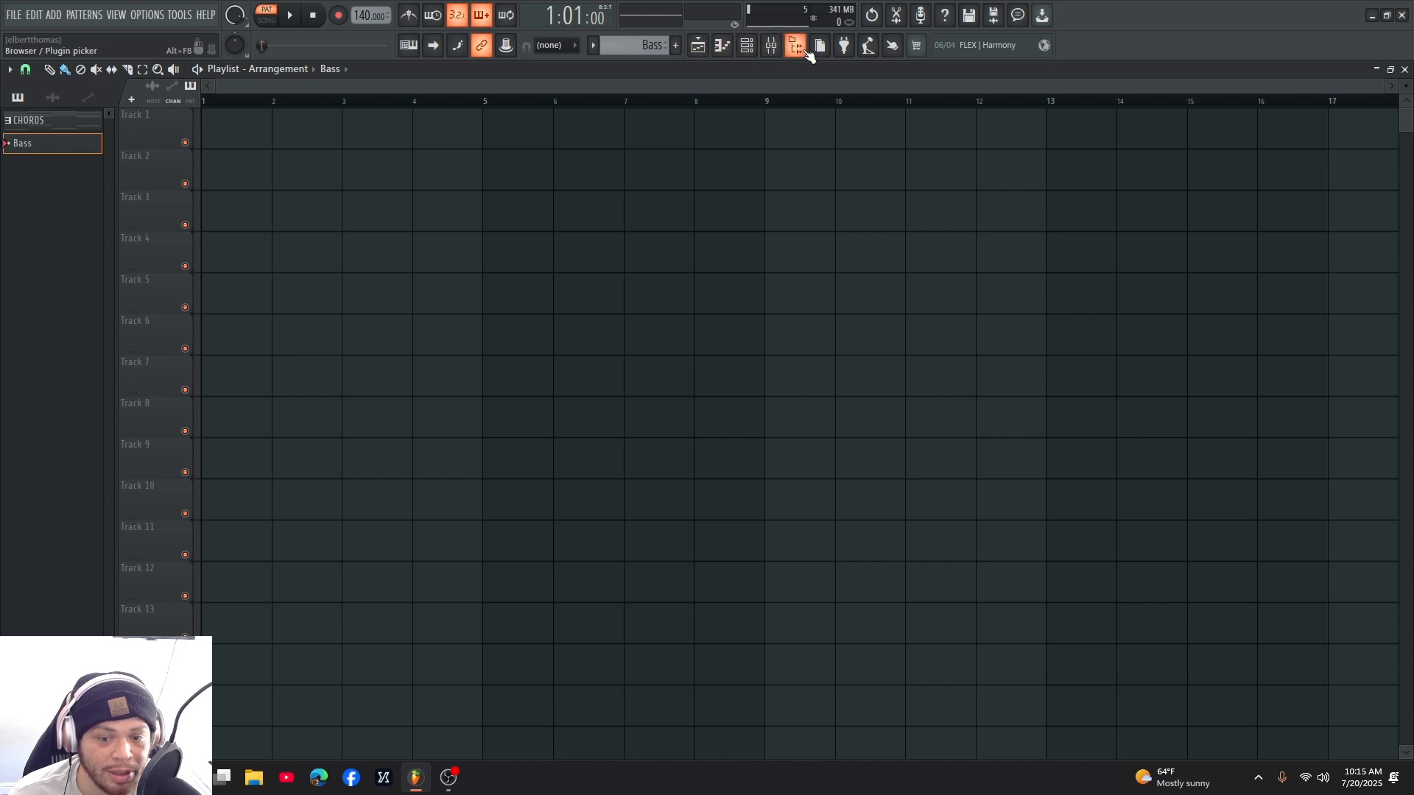
{"action": "left_click", "coordinate": [796, 46]}
- Paste the copied low notes into the Bass pattern's piano roll and play them back
{"action": "left_click", "coordinate": [722, 46]}
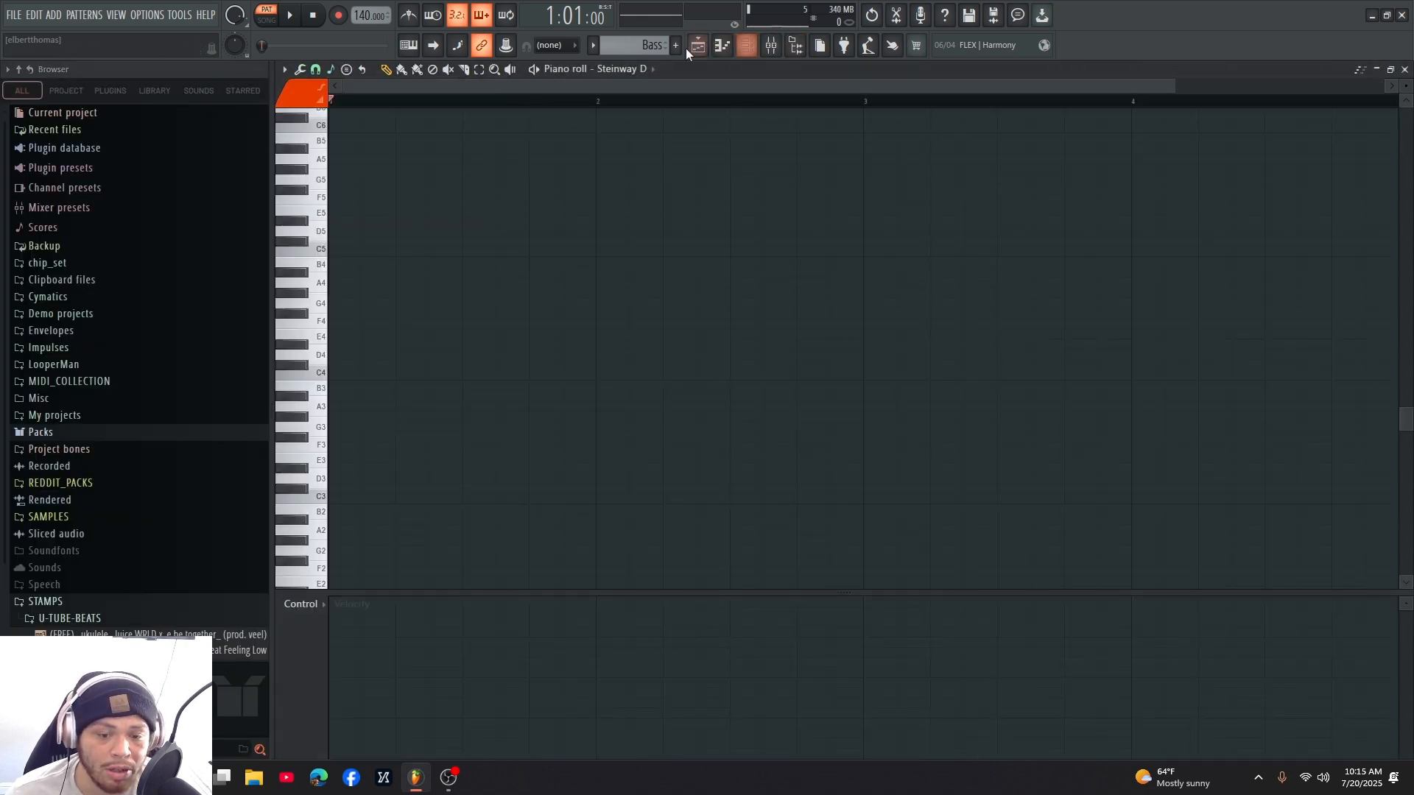
{"action": "key", "text": "ctrl+v"}
{"action": "key", "text": "space"}
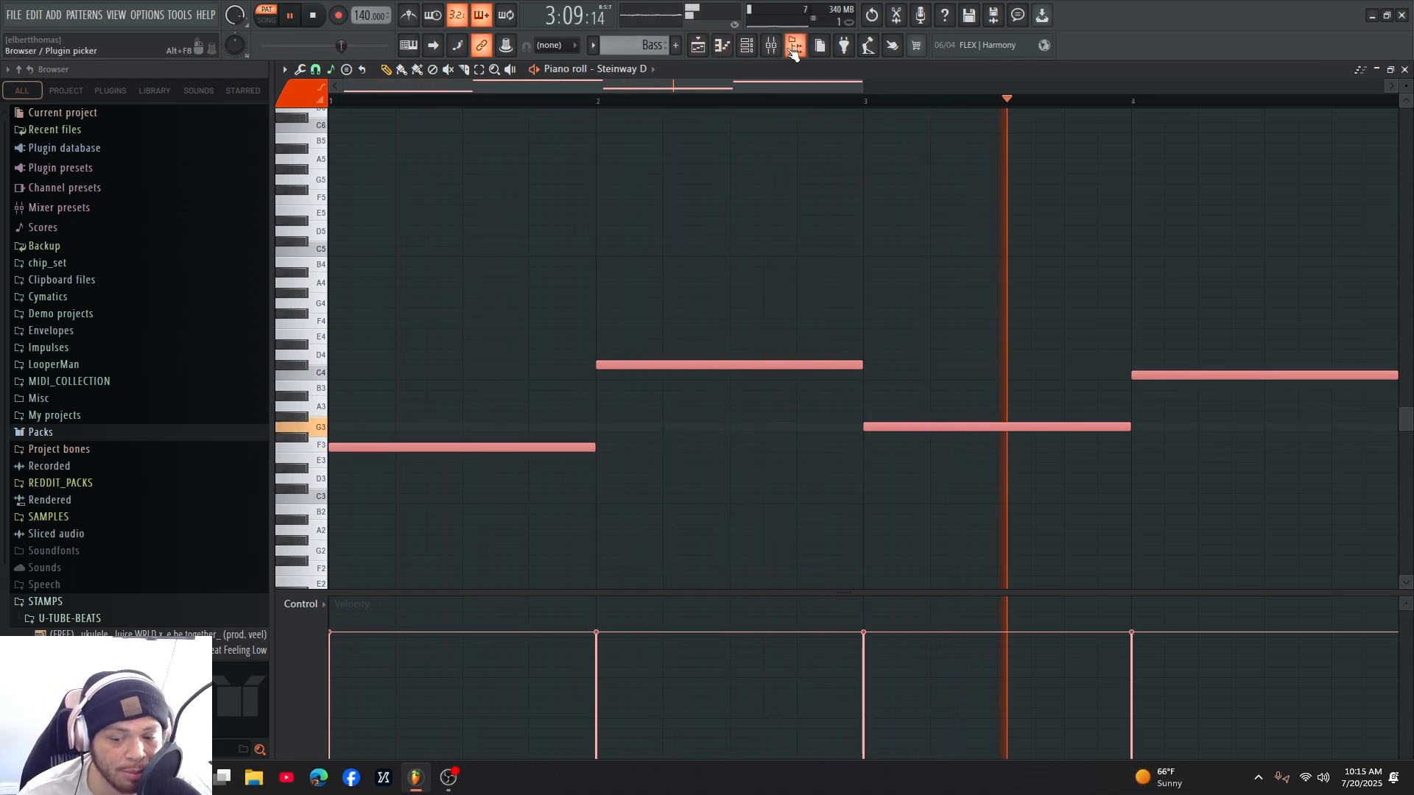
{"action": "key", "text": "space"}
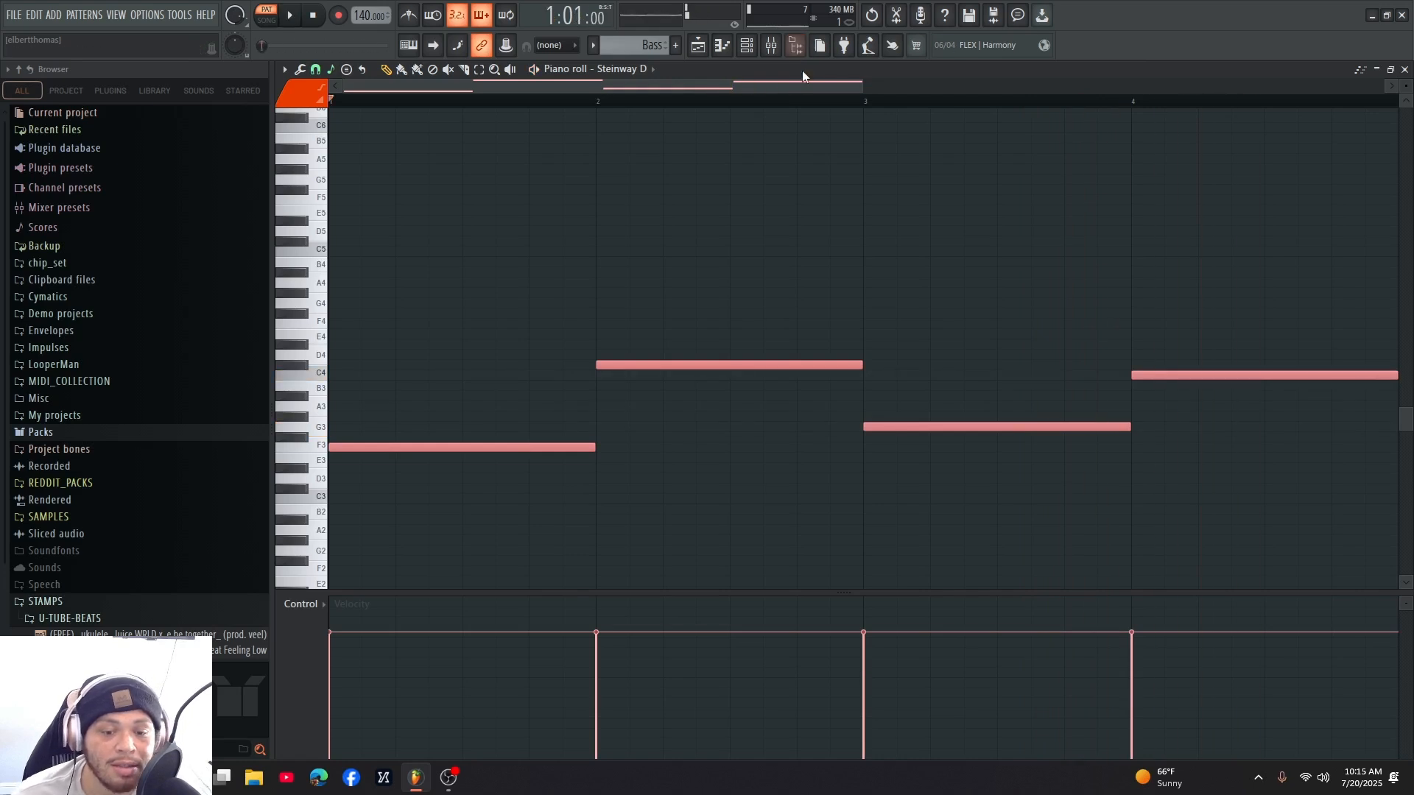
- Switch to the CHORDS pattern and delete the four lowest notes from its piano roll
{"action": "key", "text": "F5"}
{"action": "scroll", "coordinate": [639, 50], "scroll_direction": "up", "scroll_amount": 1}
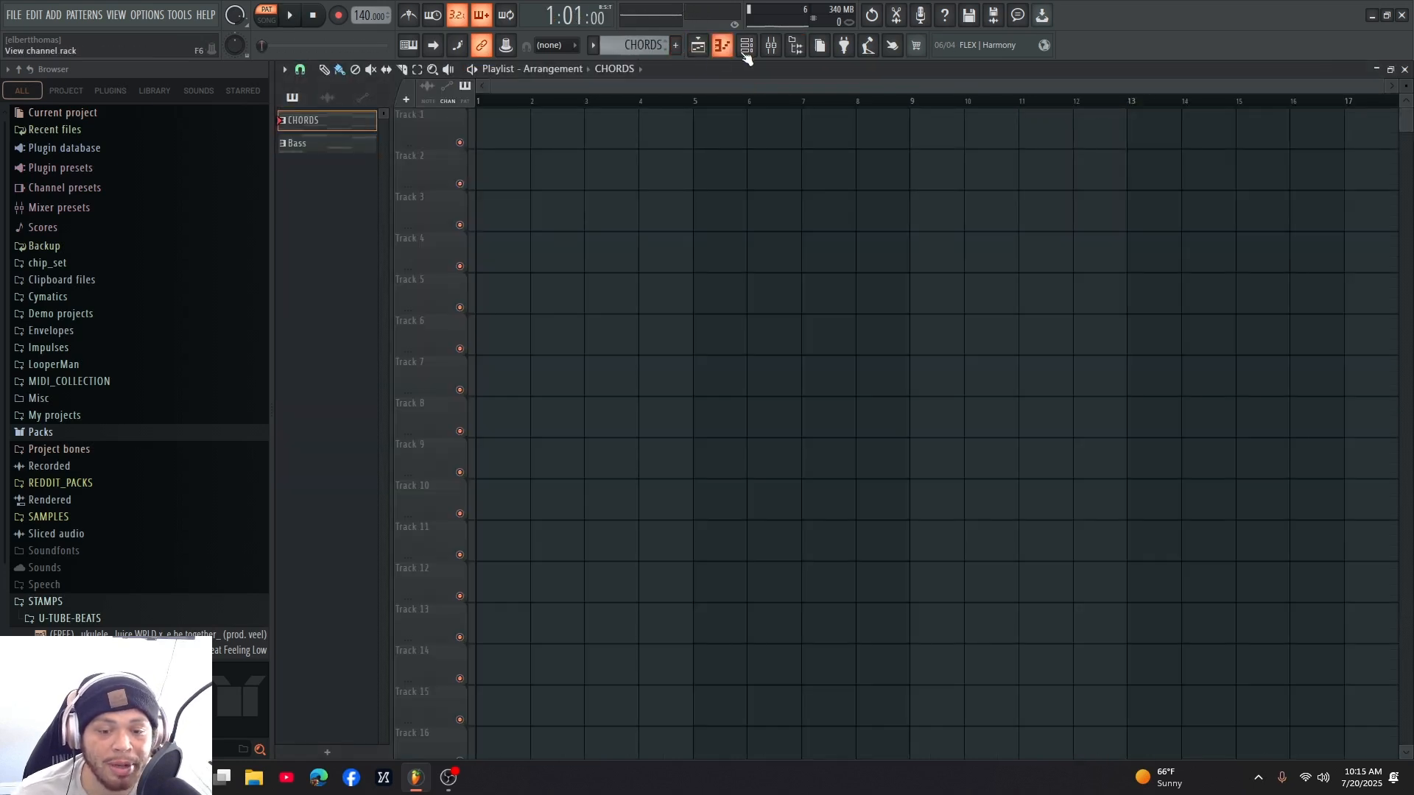
{"action": "left_click", "coordinate": [726, 50]}
{"action": "left_click_drag", "start_coordinate": [1277, 487], "coordinate": [398, 372]}
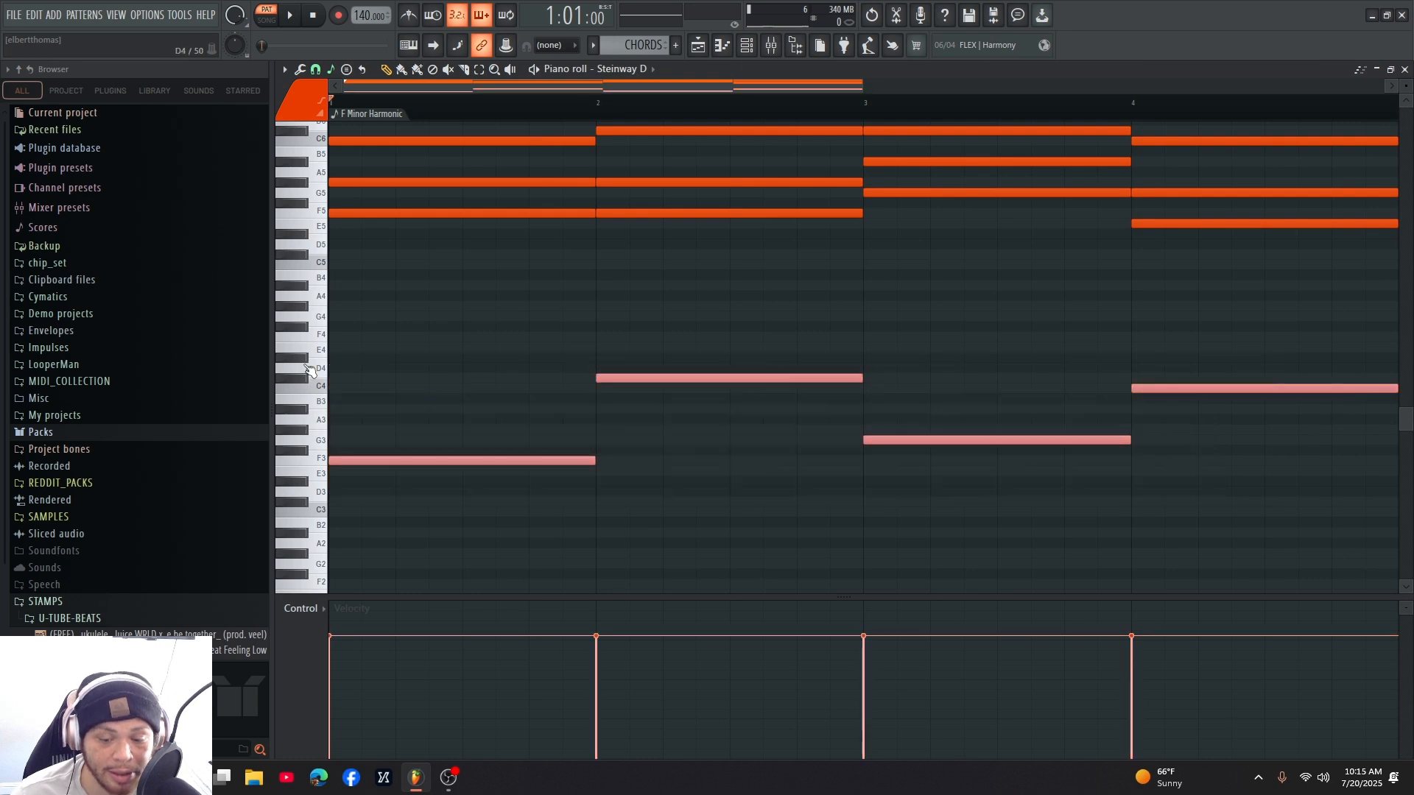
{"action": "key", "text": "Delete"}
{"action": "scroll", "coordinate": [671, 481], "scroll_direction": "up", "scroll_amount": 5}
{"action": "scroll", "coordinate": [671, 480], "scroll_direction": "up", "scroll_amount": 1}
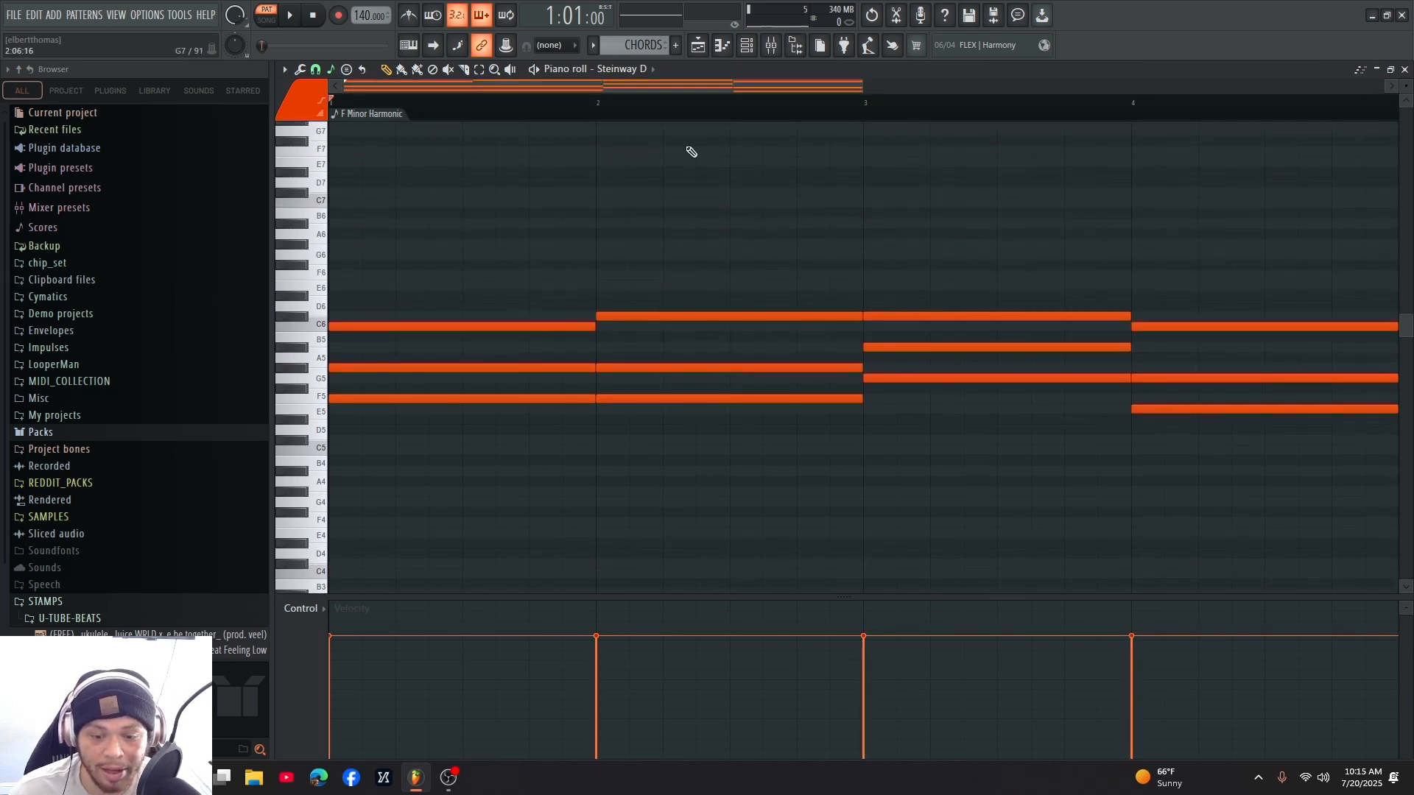
- Switch the playlist to song mode, place the CHORDS pattern at bar 1 of Track 1 and play it
{"action": "left_click", "coordinate": [697, 47]}
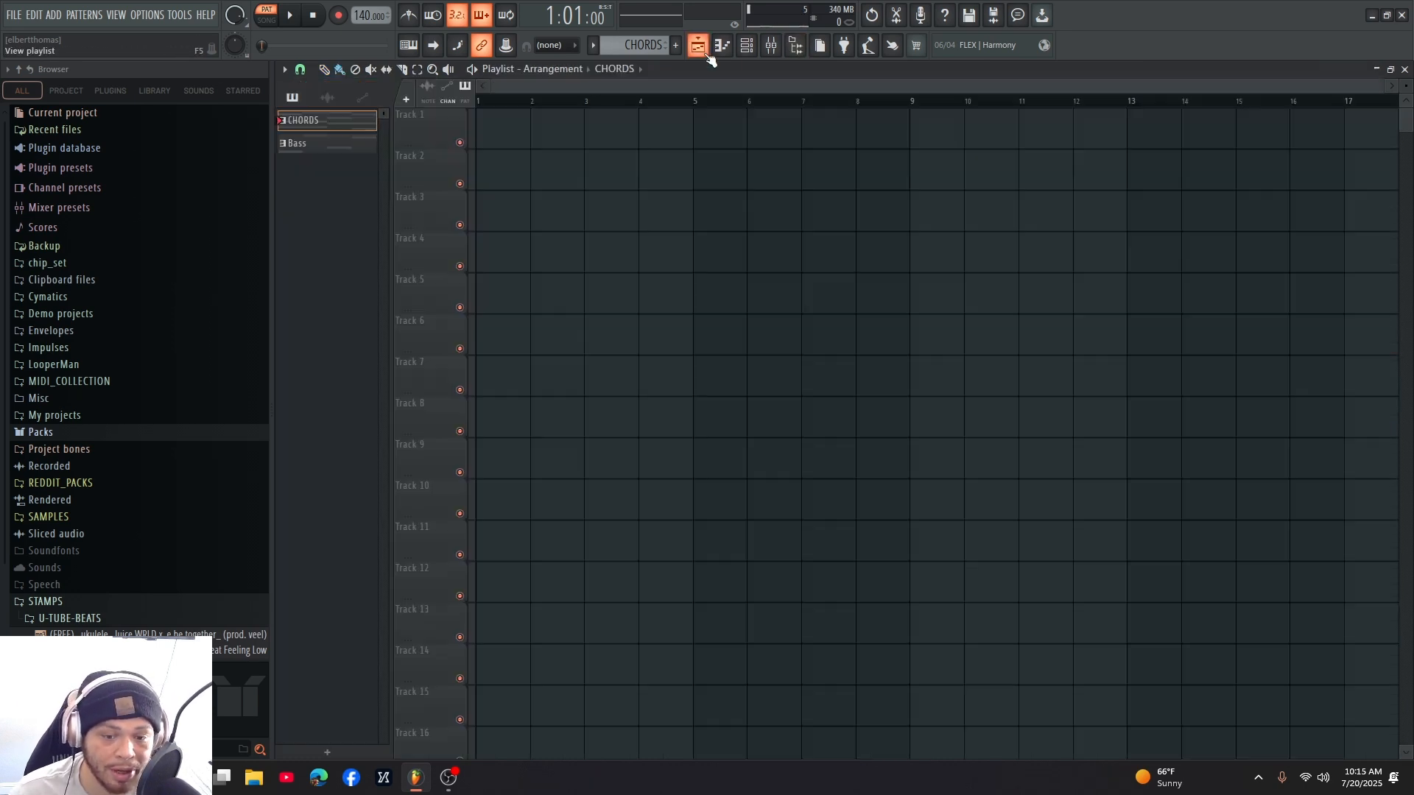
{"action": "left_click", "coordinate": [277, 31]}
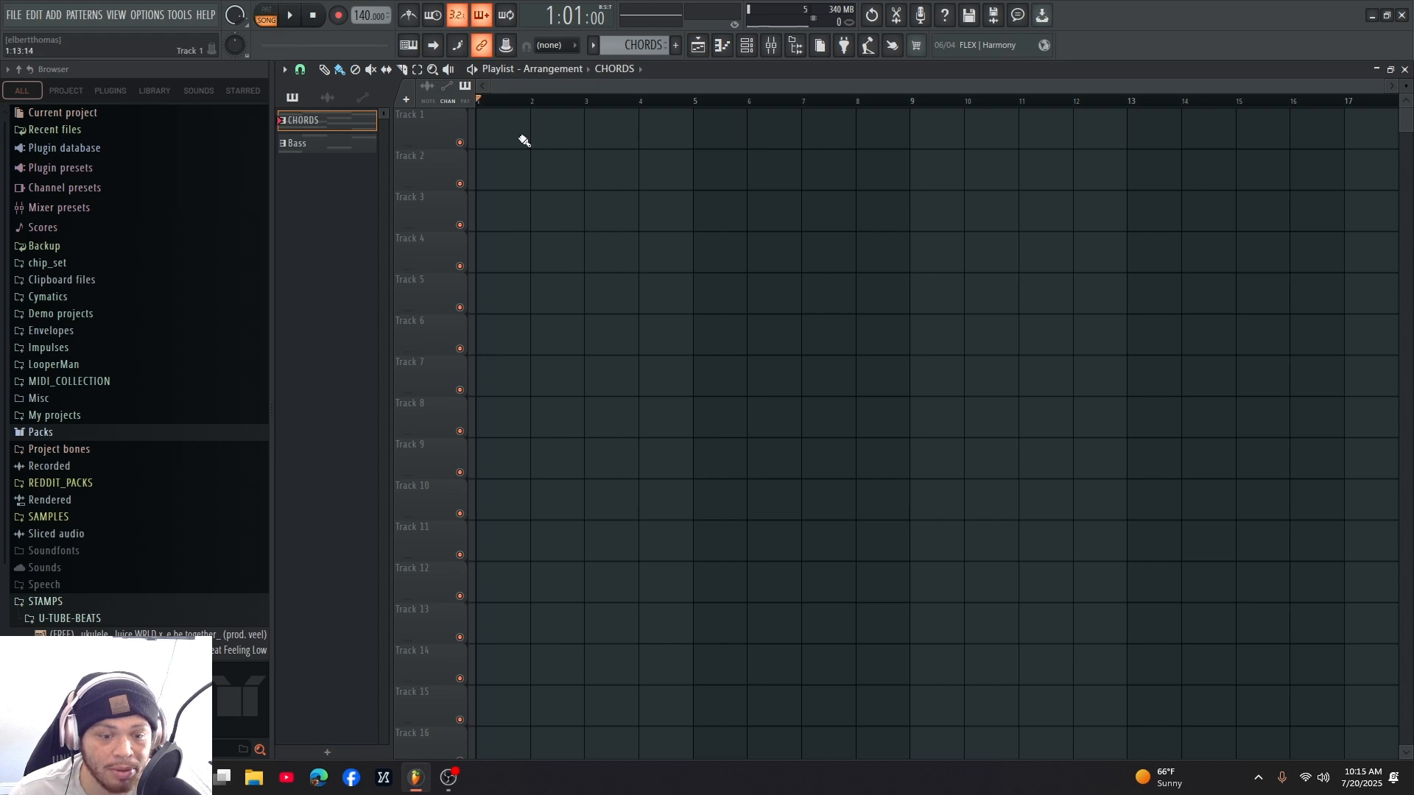
{"action": "left_click", "coordinate": [521, 140]}
{"action": "key", "text": "space"}
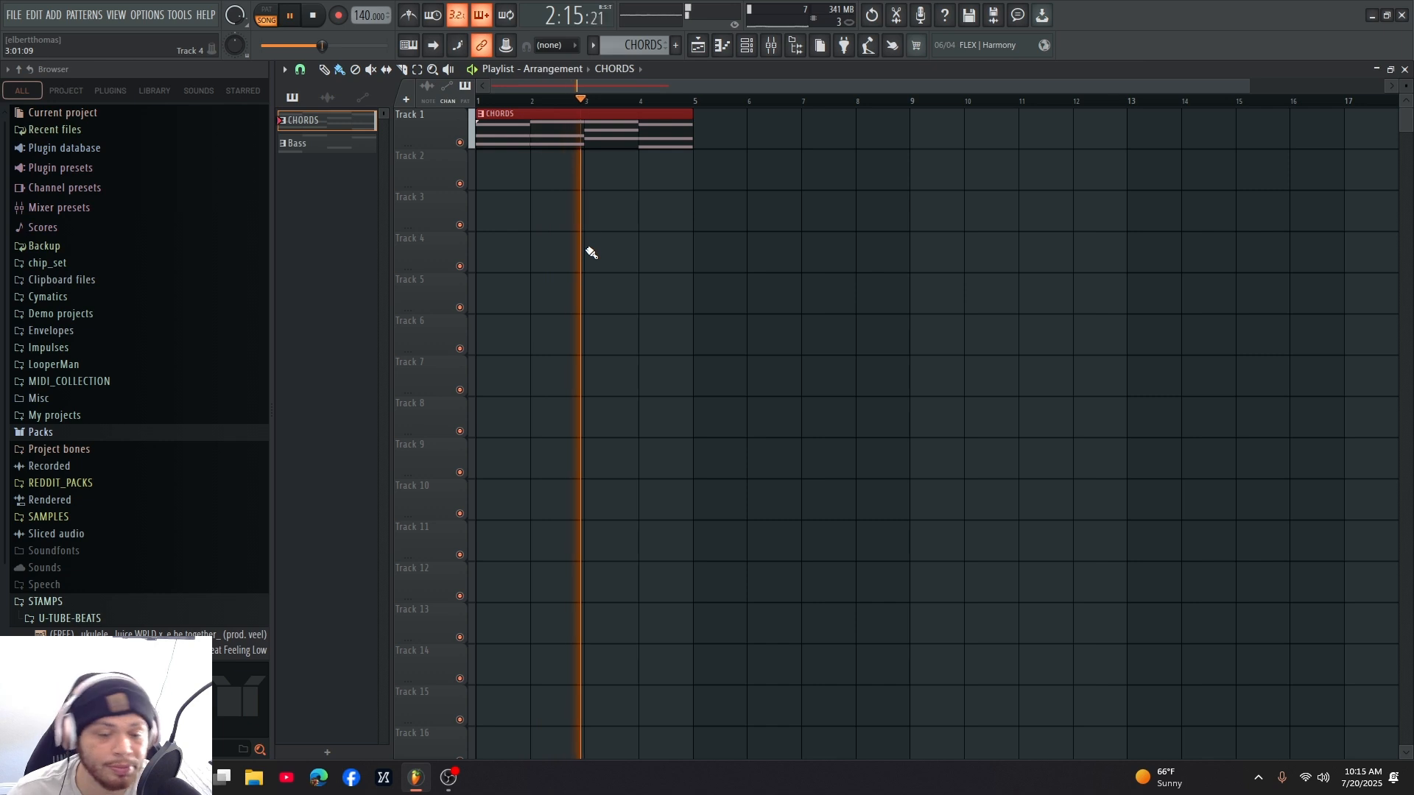
- Place the Bass pattern at bar 1 of Track 2 under the chords and listen to both patterns together
{"action": "left_click", "coordinate": [310, 148]}
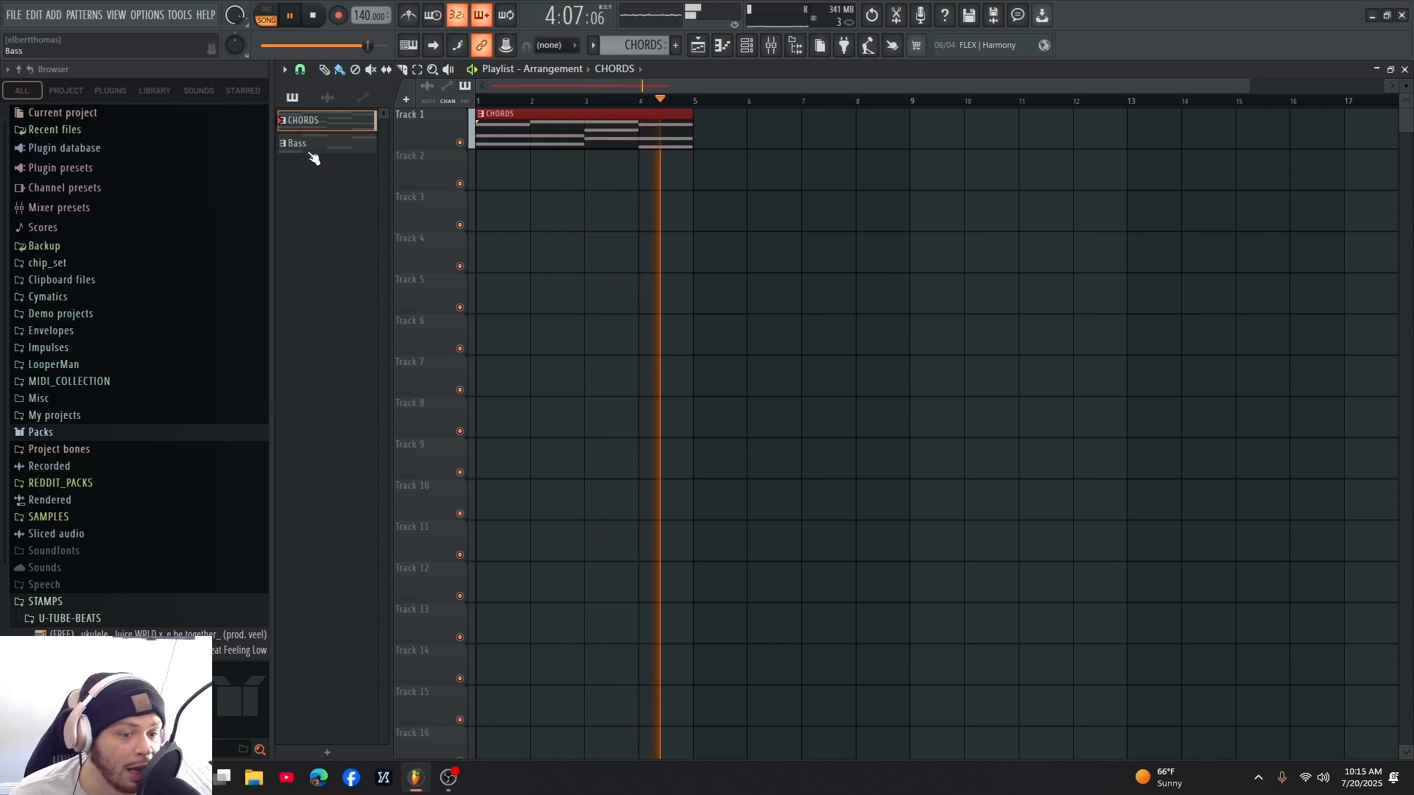
{"action": "left_click", "coordinate": [496, 173]}
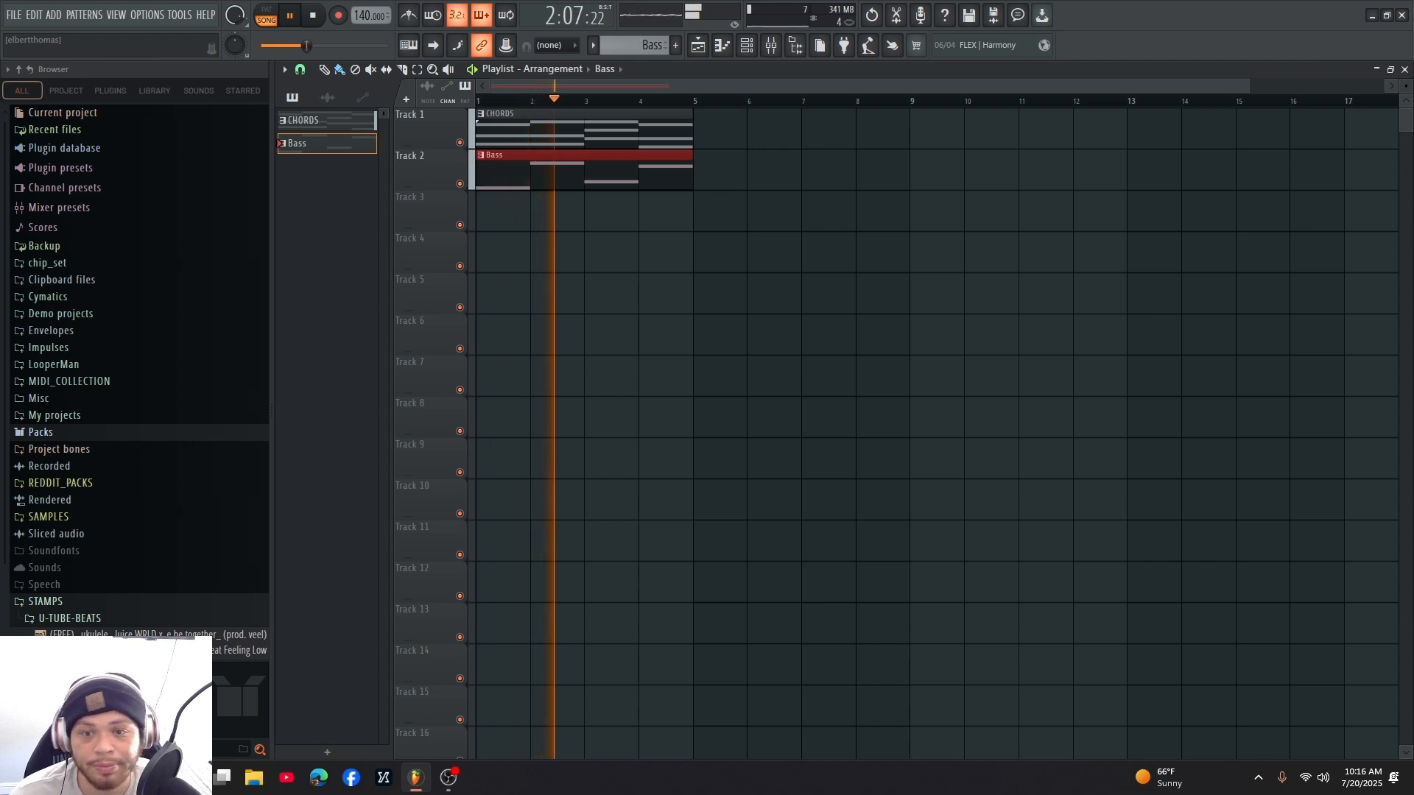
{"action": "left_click_drag", "start_coordinate": [297, 45], "coordinate": [371, 45]}
{"action": "key", "text": "space"}
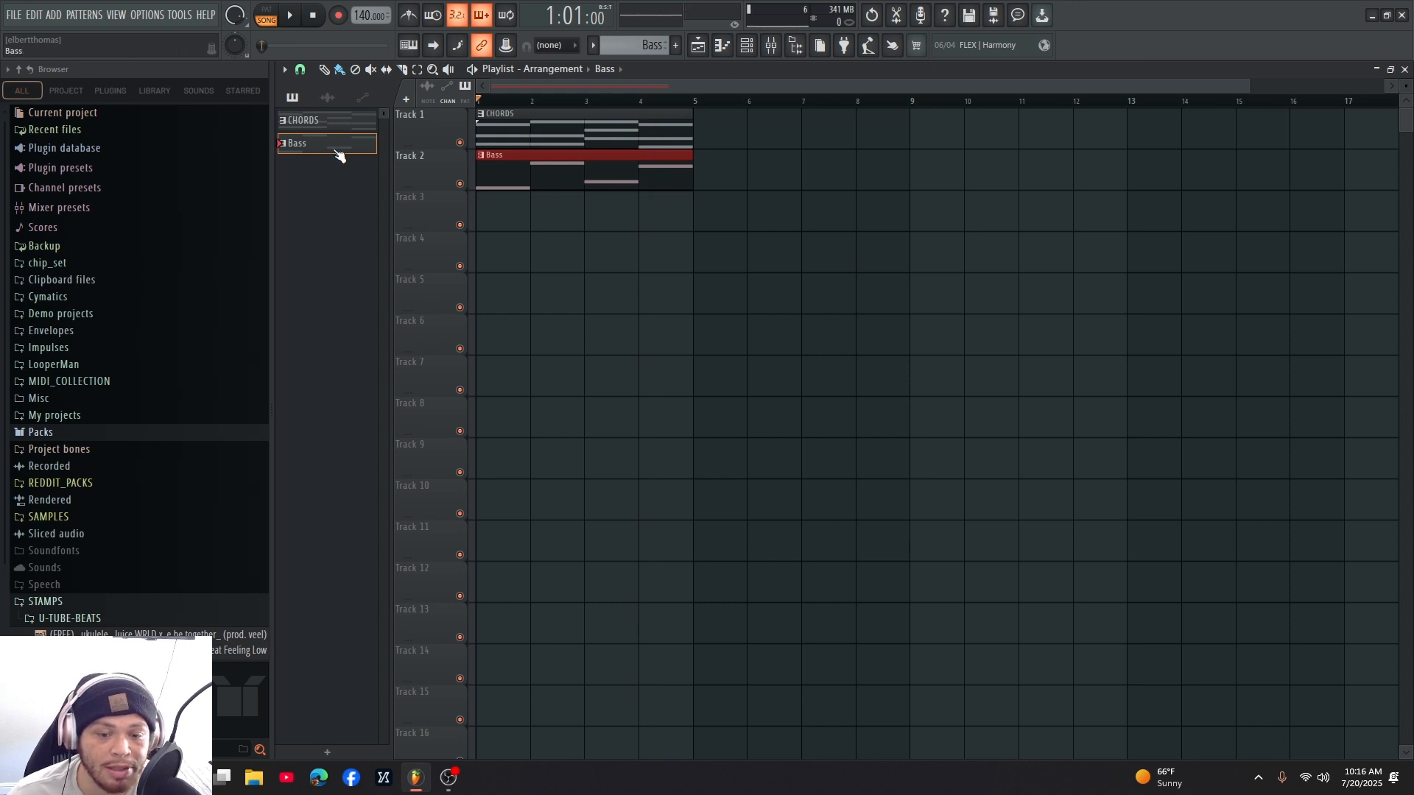
- Duplicate all the Bass pattern's notes one octave lower in the piano roll and play back the doubled bass
{"action": "left_click", "coordinate": [723, 46]}
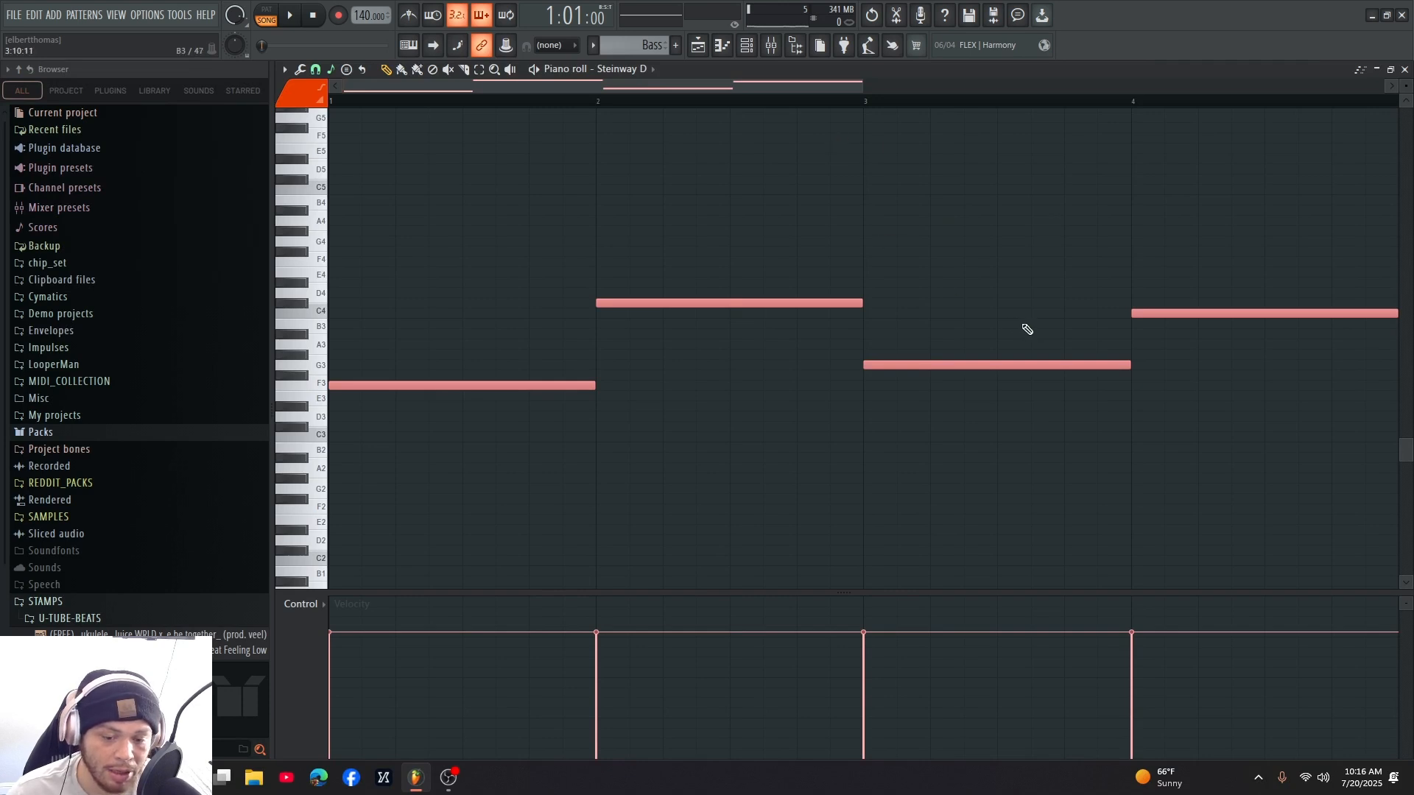
{"action": "left_click_drag", "start_coordinate": [1333, 429], "coordinate": [443, 284]}
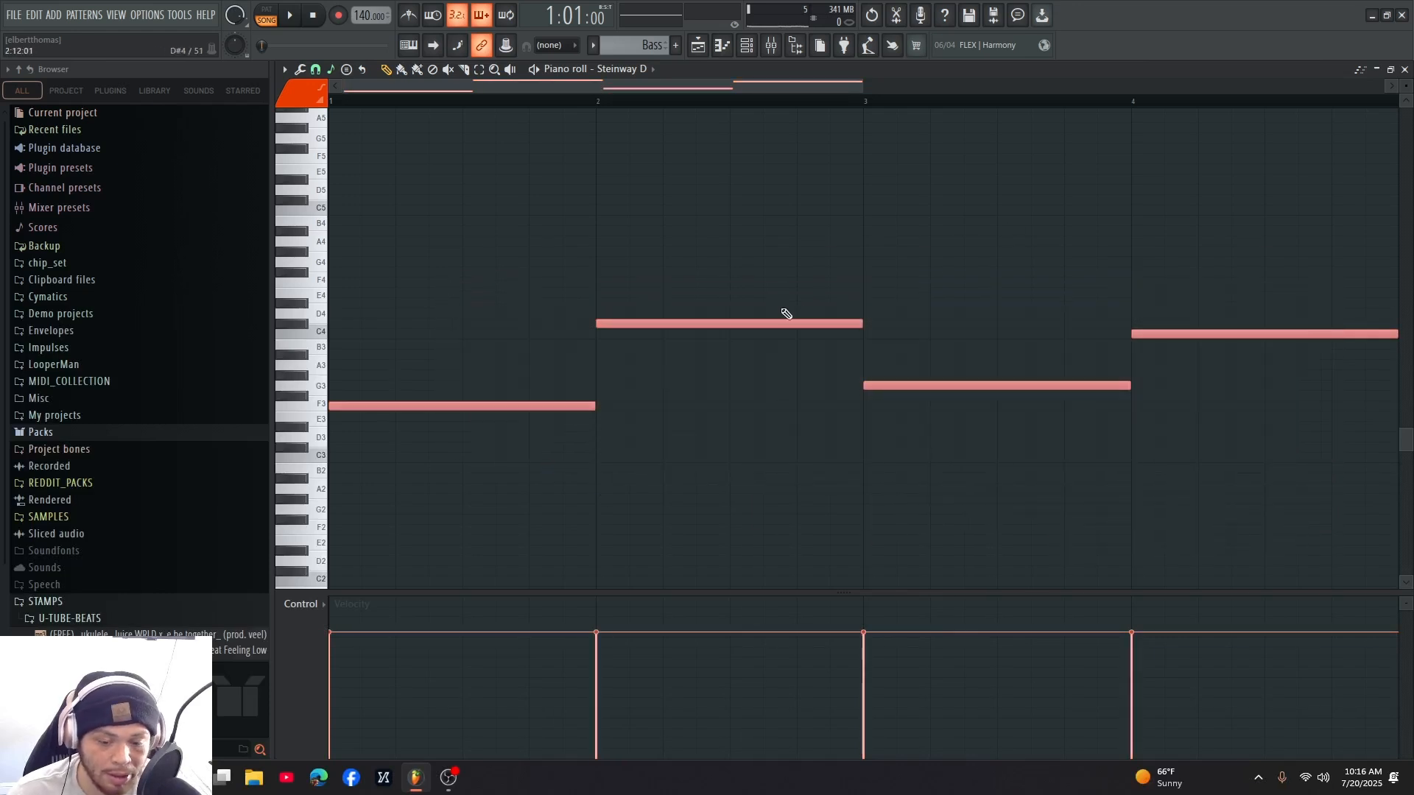
{"action": "left_click", "coordinate": [714, 322]}
{"action": "left_click_drag", "start_coordinate": [705, 326], "coordinate": [599, 283]}
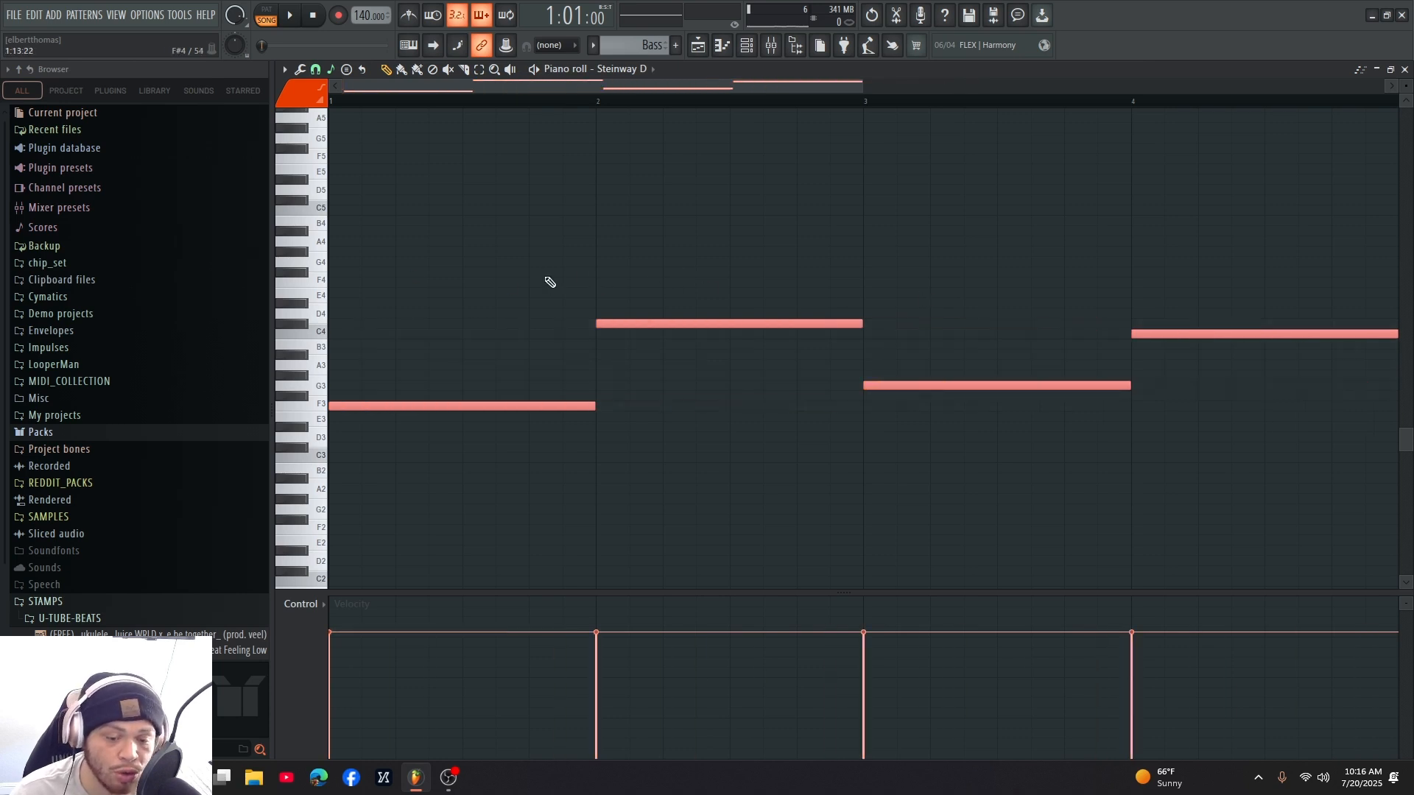
{"action": "key", "text": "ctrl+Down"}
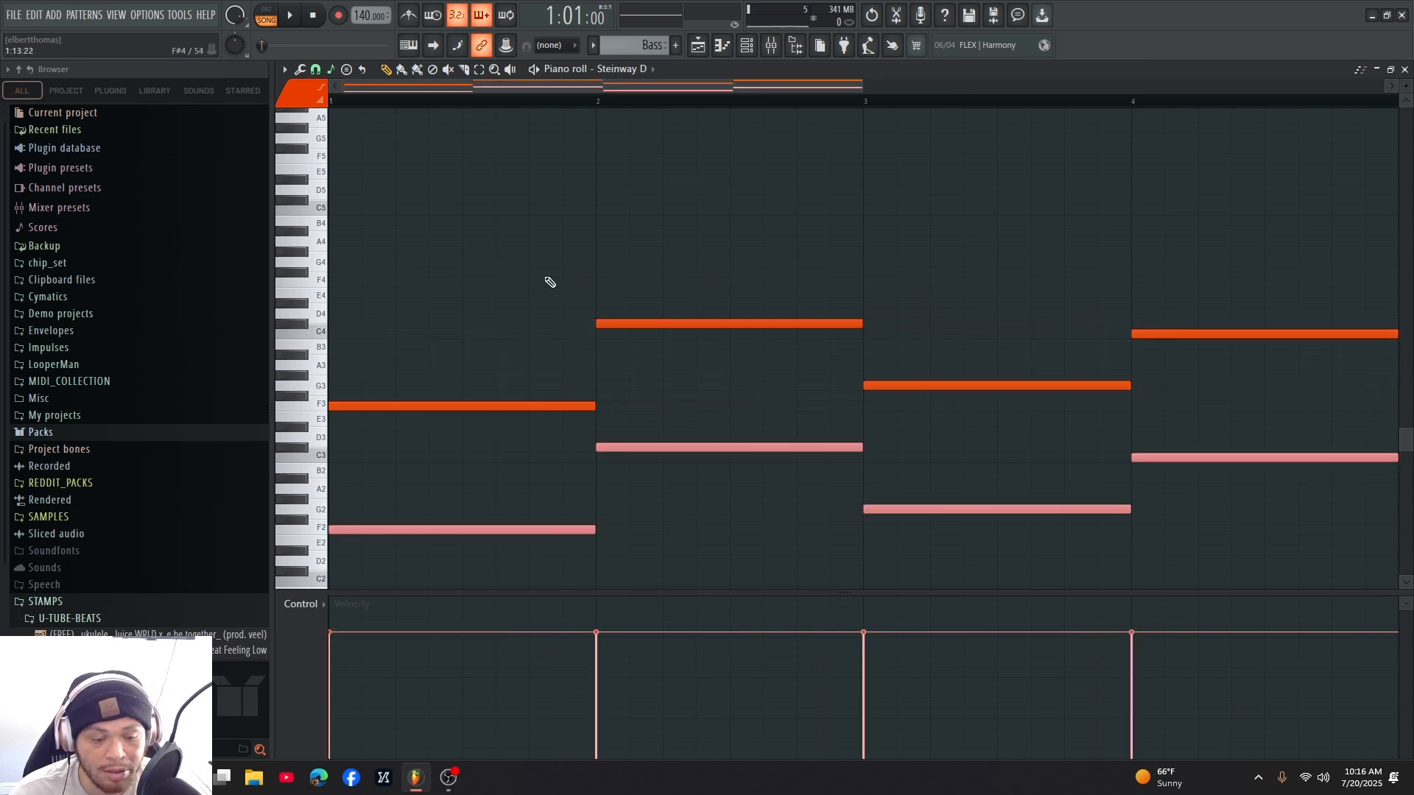
{"action": "key", "text": "space"}
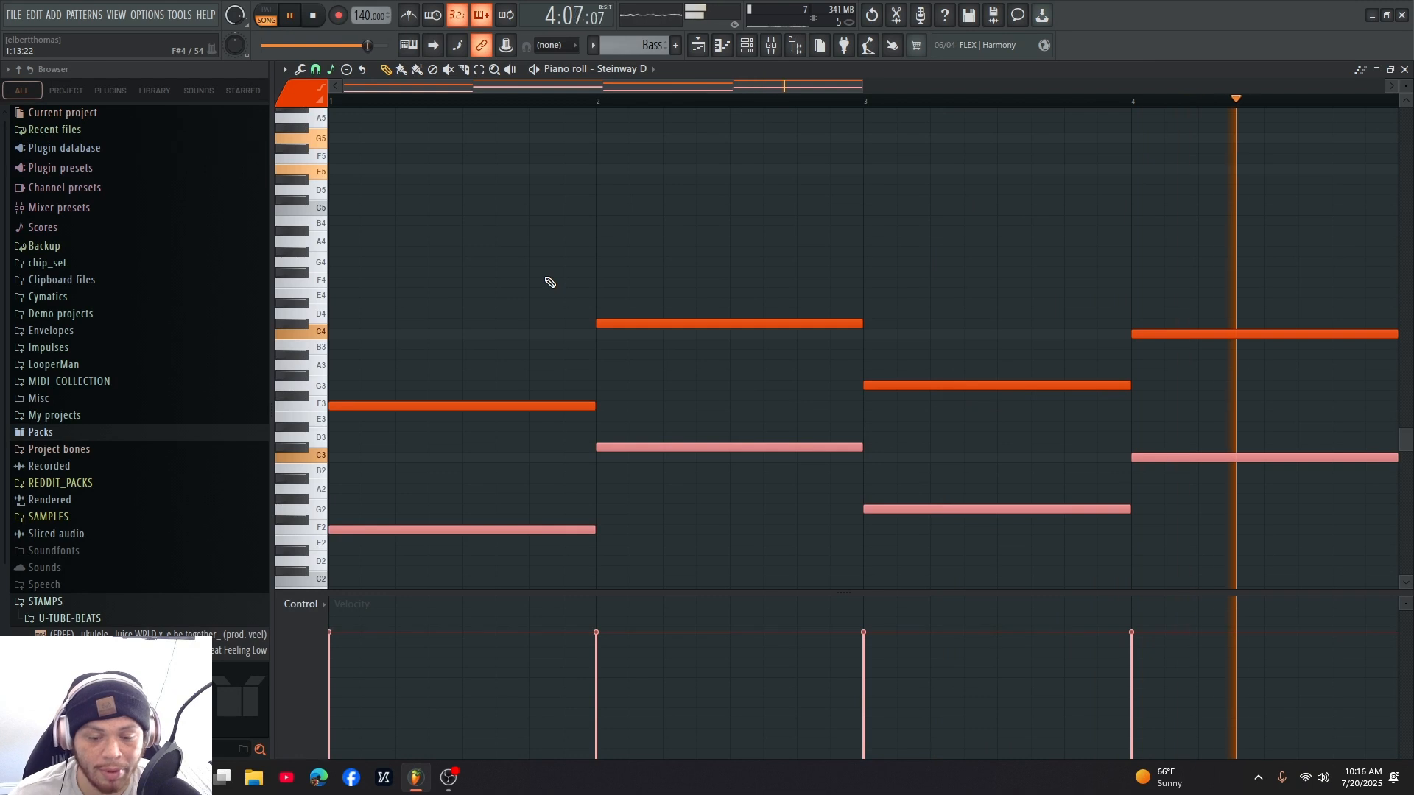
{"action": "key", "text": "space"}
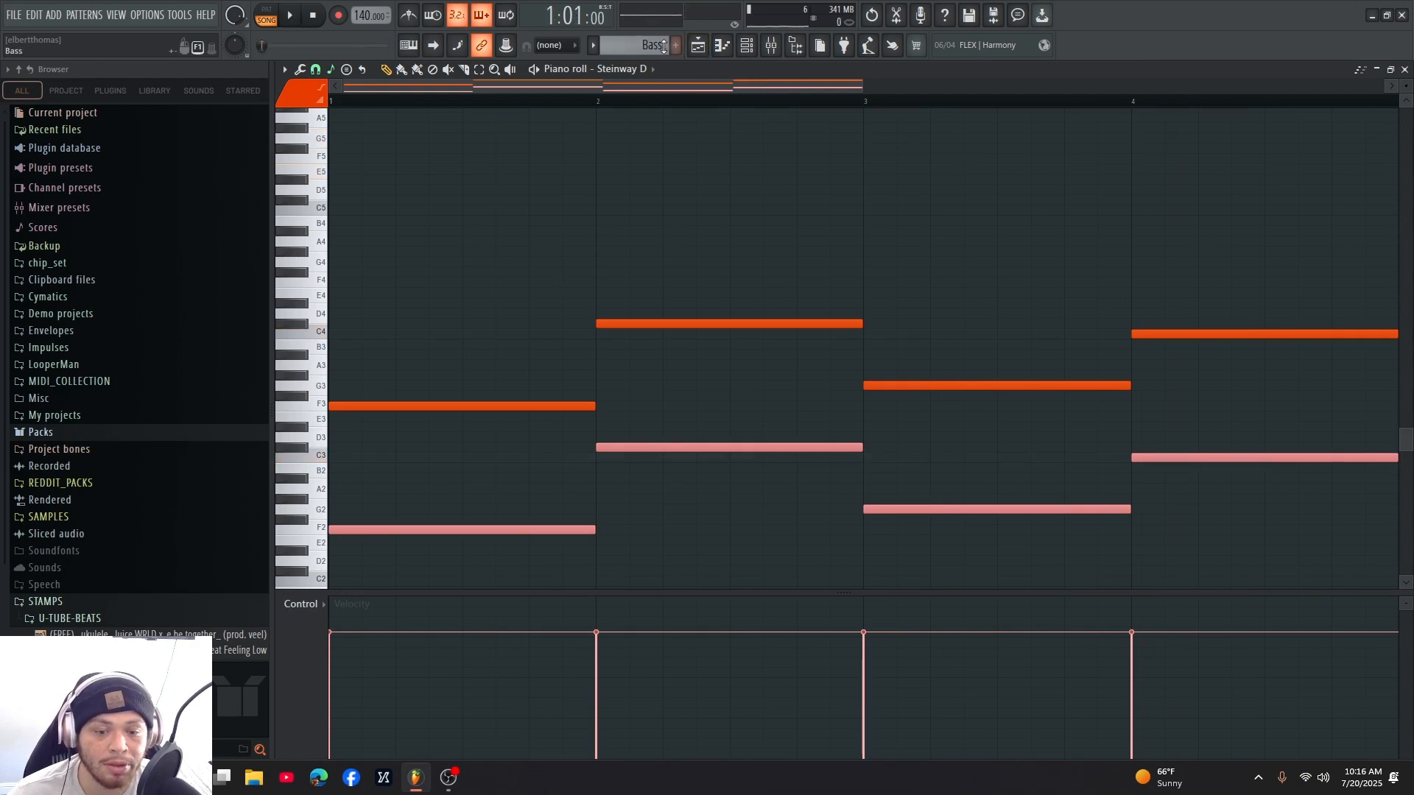
{"action": "left_click", "coordinate": [698, 45]}
{"action": "left_click", "coordinate": [722, 45]}
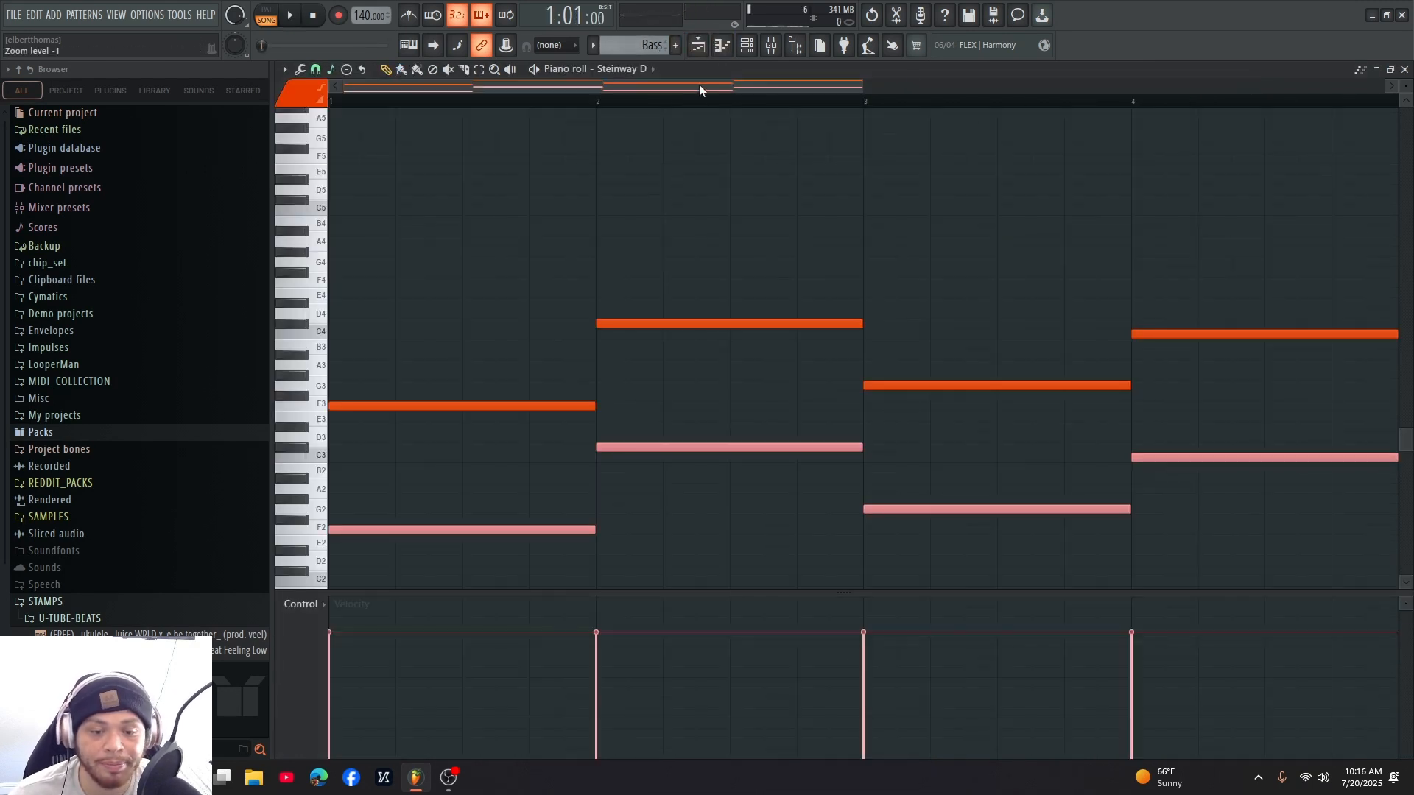
{"action": "left_click", "coordinate": [771, 45]}
{"action": "left_click", "coordinate": [698, 45]}
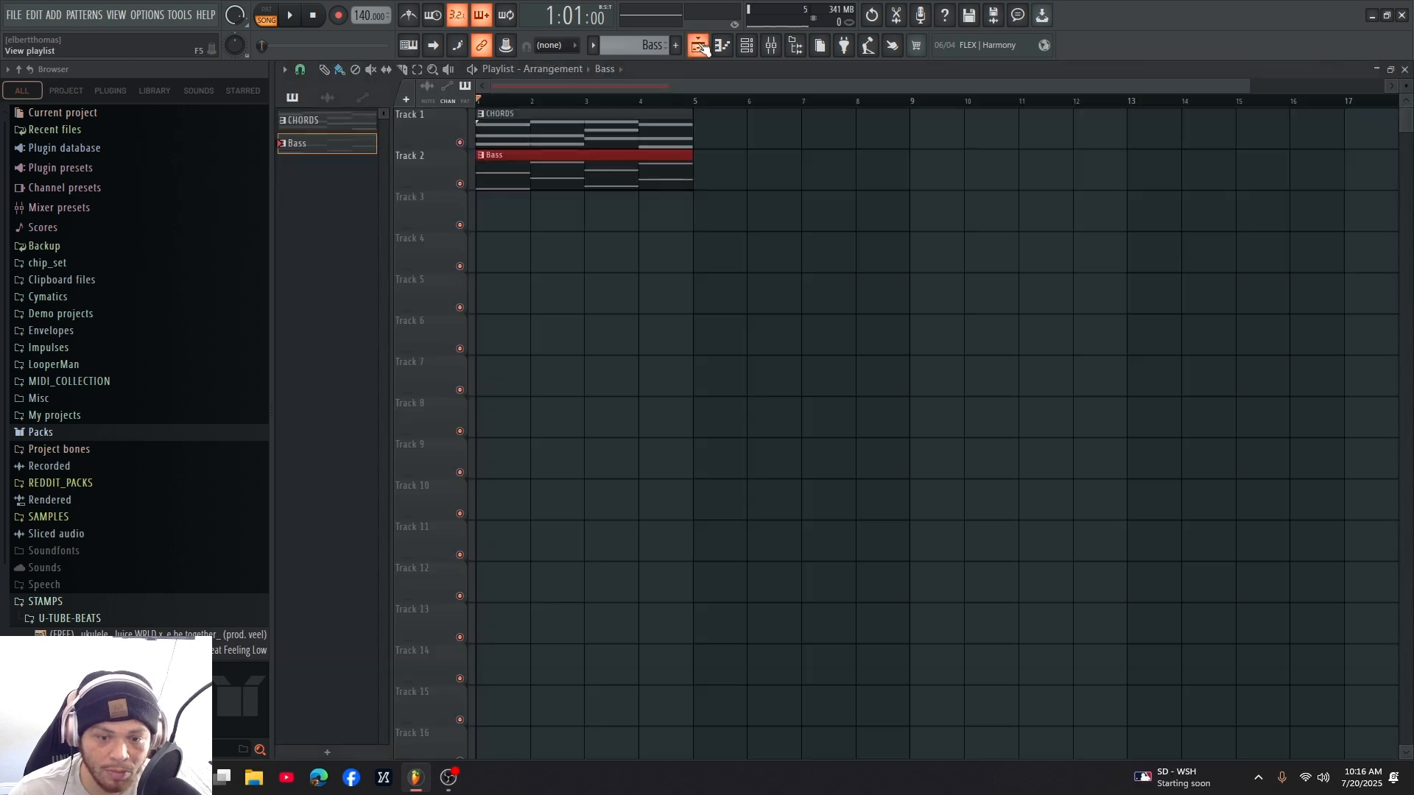
{"action": "left_click", "coordinate": [723, 45]}
{"action": "scroll", "coordinate": [810, 191], "scroll_direction": "down", "scroll_amount": 2}
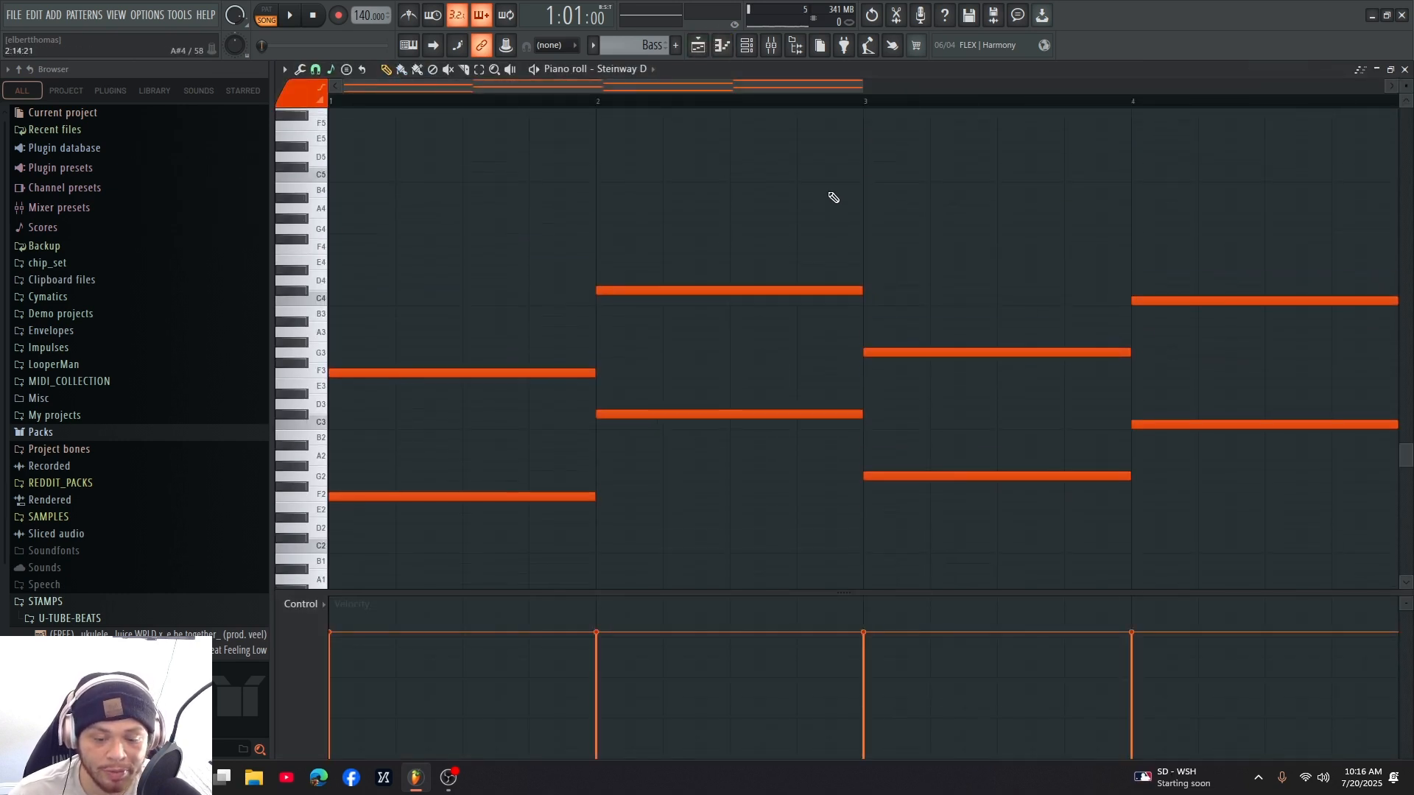
- Delete the CHORDS and Bass clips from playlist Tracks 1 and 2, and make CHORDS the active pattern
{"action": "left_click", "coordinate": [701, 47]}
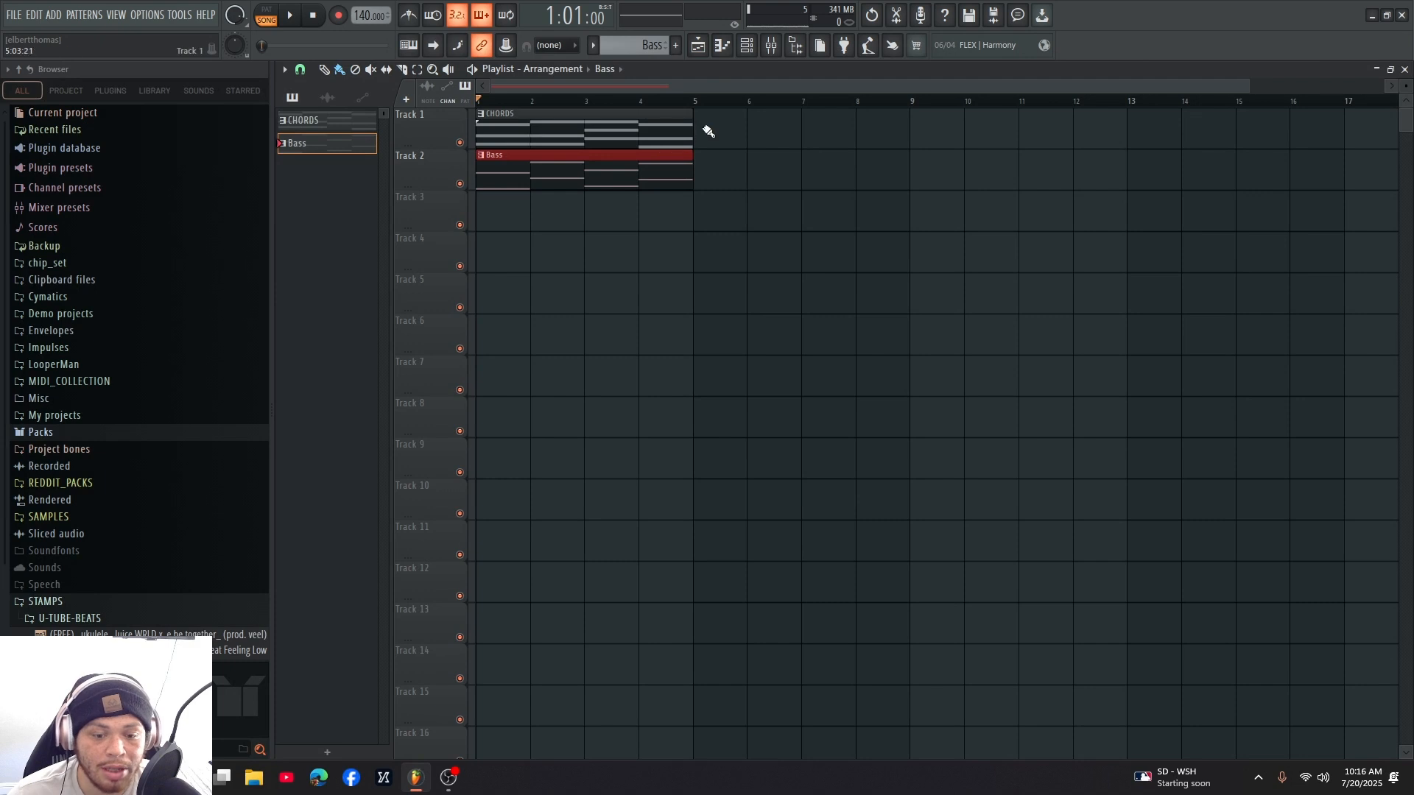
{"action": "right_click", "coordinate": [659, 134]}
{"action": "right_click", "coordinate": [613, 166]}
{"action": "left_click", "coordinate": [349, 124]}
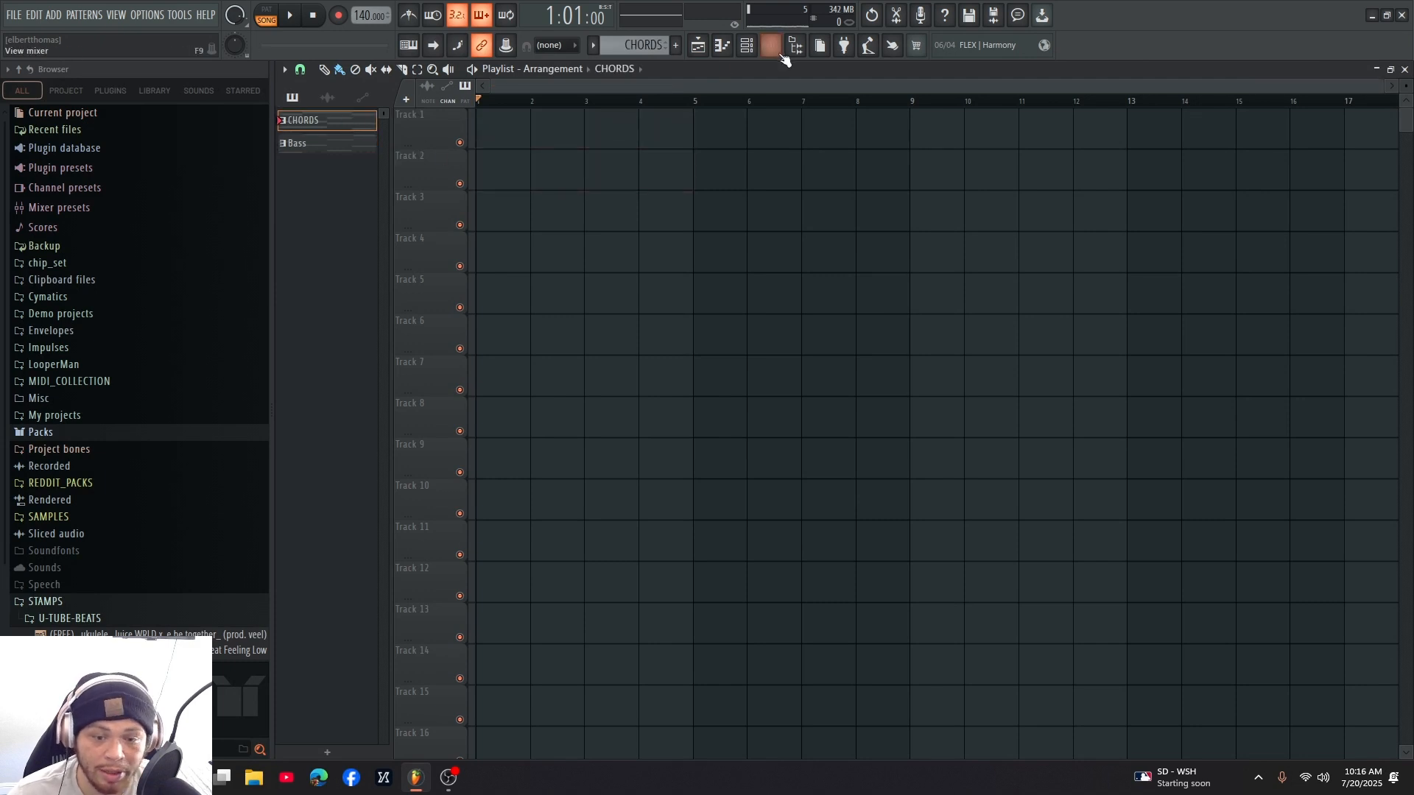
- Add a second FLEX channel to the channel rack and load the Steinway D preset from Essential Pianos
{"action": "left_click", "coordinate": [721, 46]}
{"action": "scroll", "coordinate": [749, 160], "scroll_direction": "up", "scroll_amount": 1}
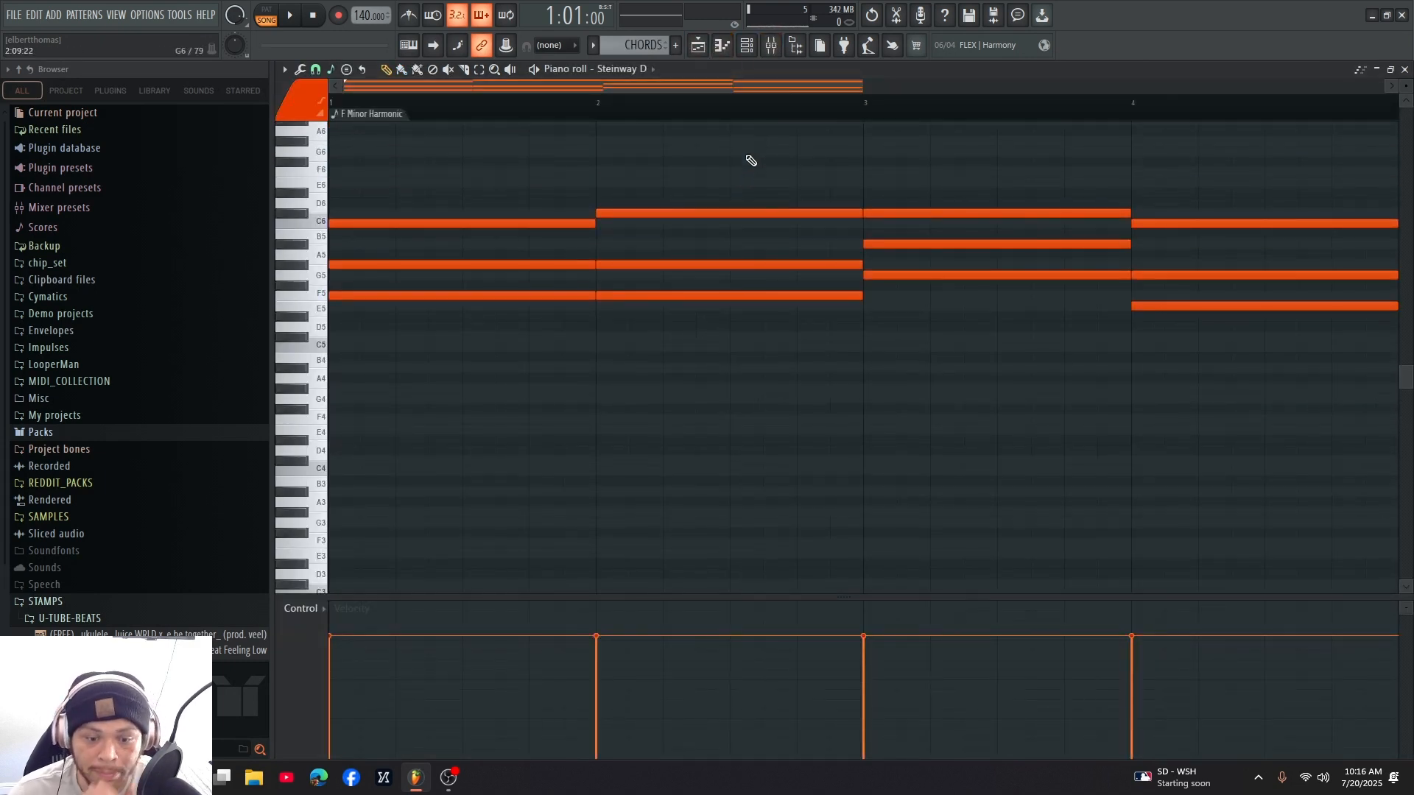
{"action": "left_click", "coordinate": [746, 46]}
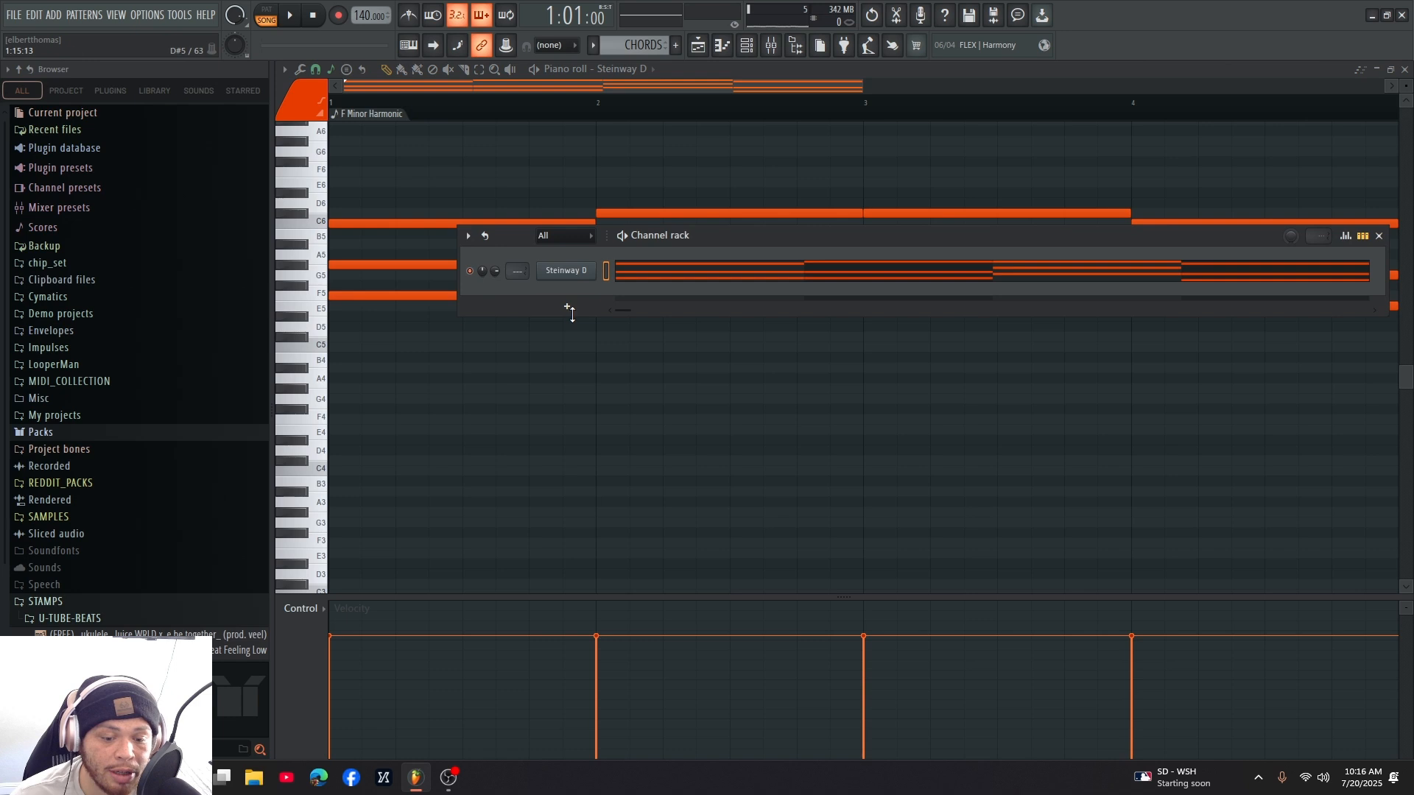
{"action": "left_click", "coordinate": [567, 307]}
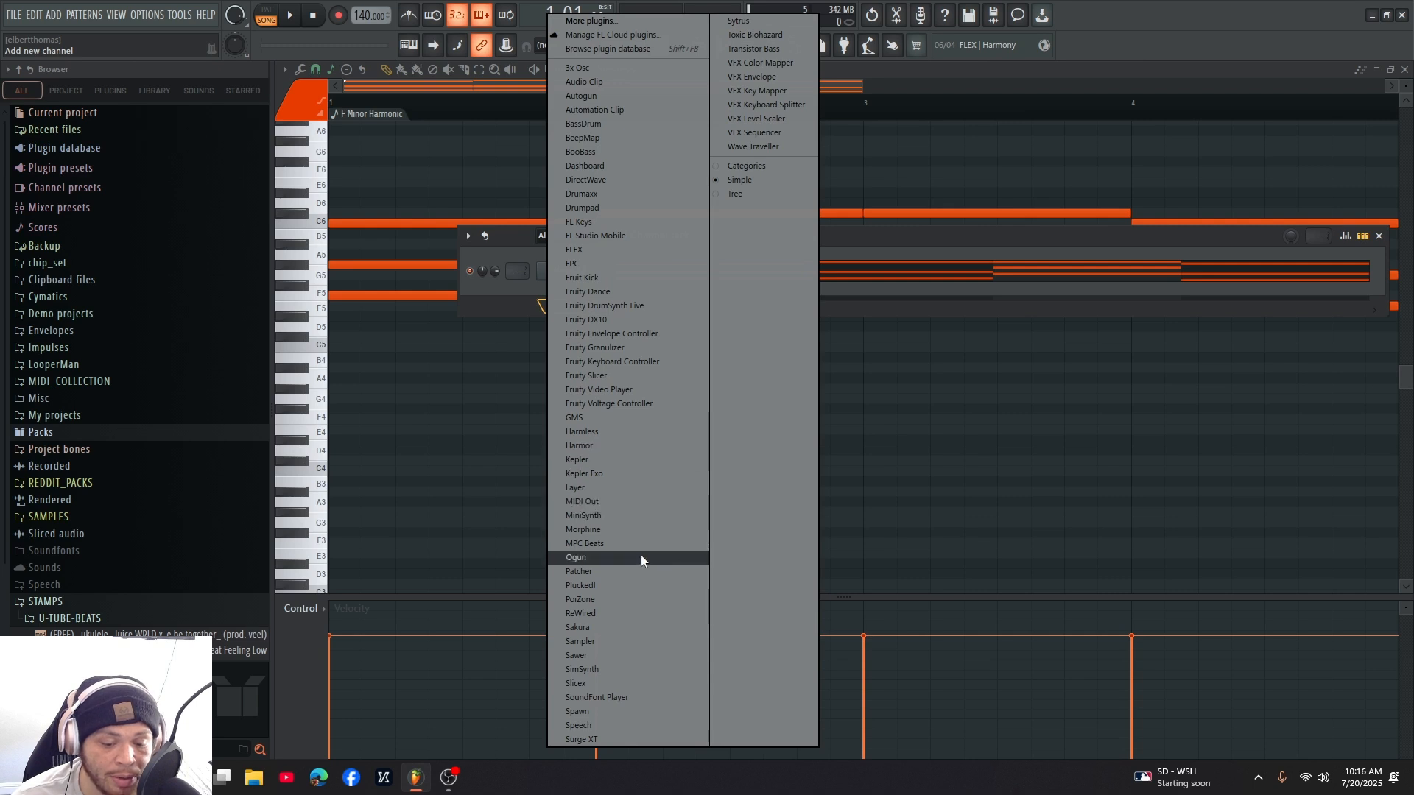
{"action": "left_click", "coordinate": [630, 249]}
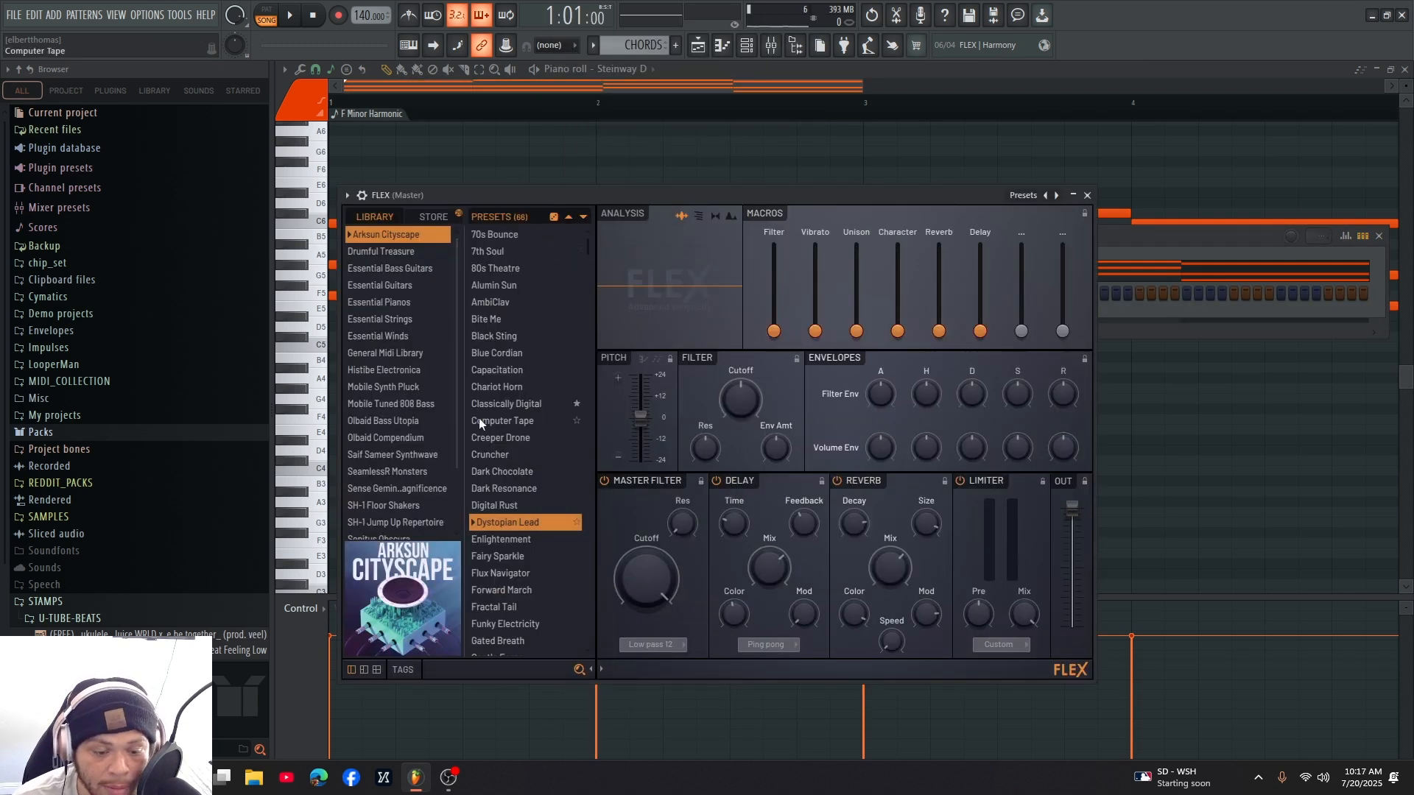
{"action": "left_click", "coordinate": [408, 303]}
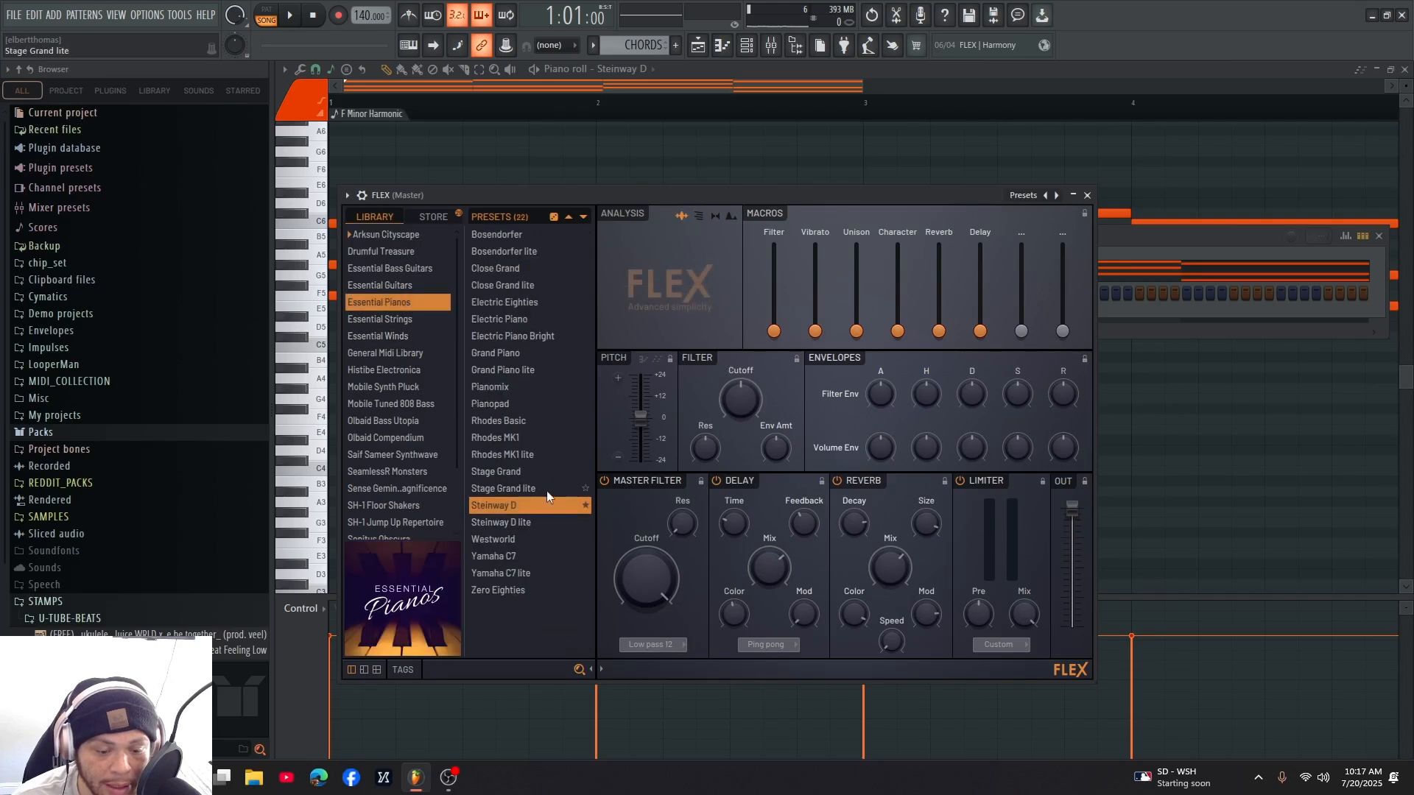
{"action": "key", "text": "Escape"}
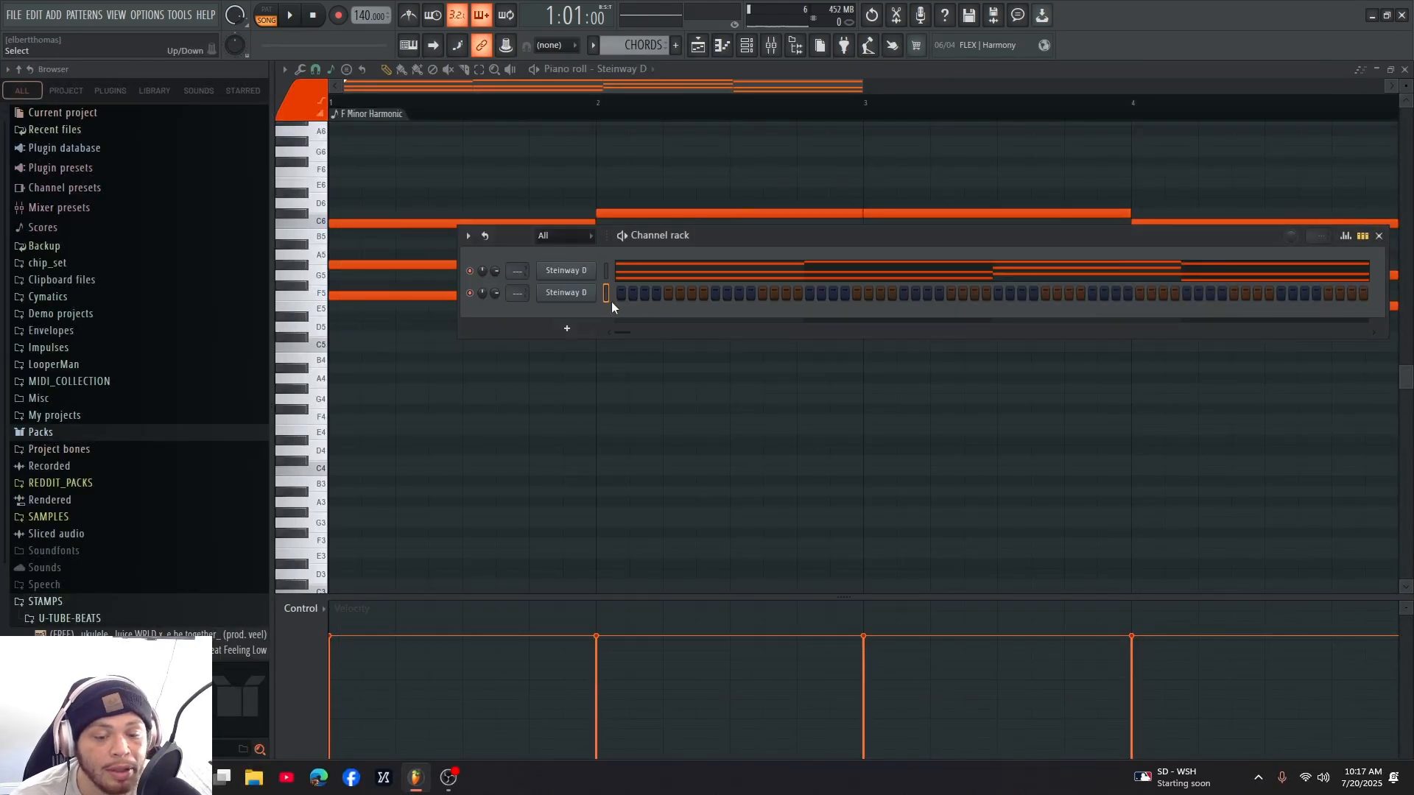
- Open the new Steinway D channel's piano roll and set its grid snap to 1/2 beat
{"action": "left_click", "coordinate": [734, 44]}
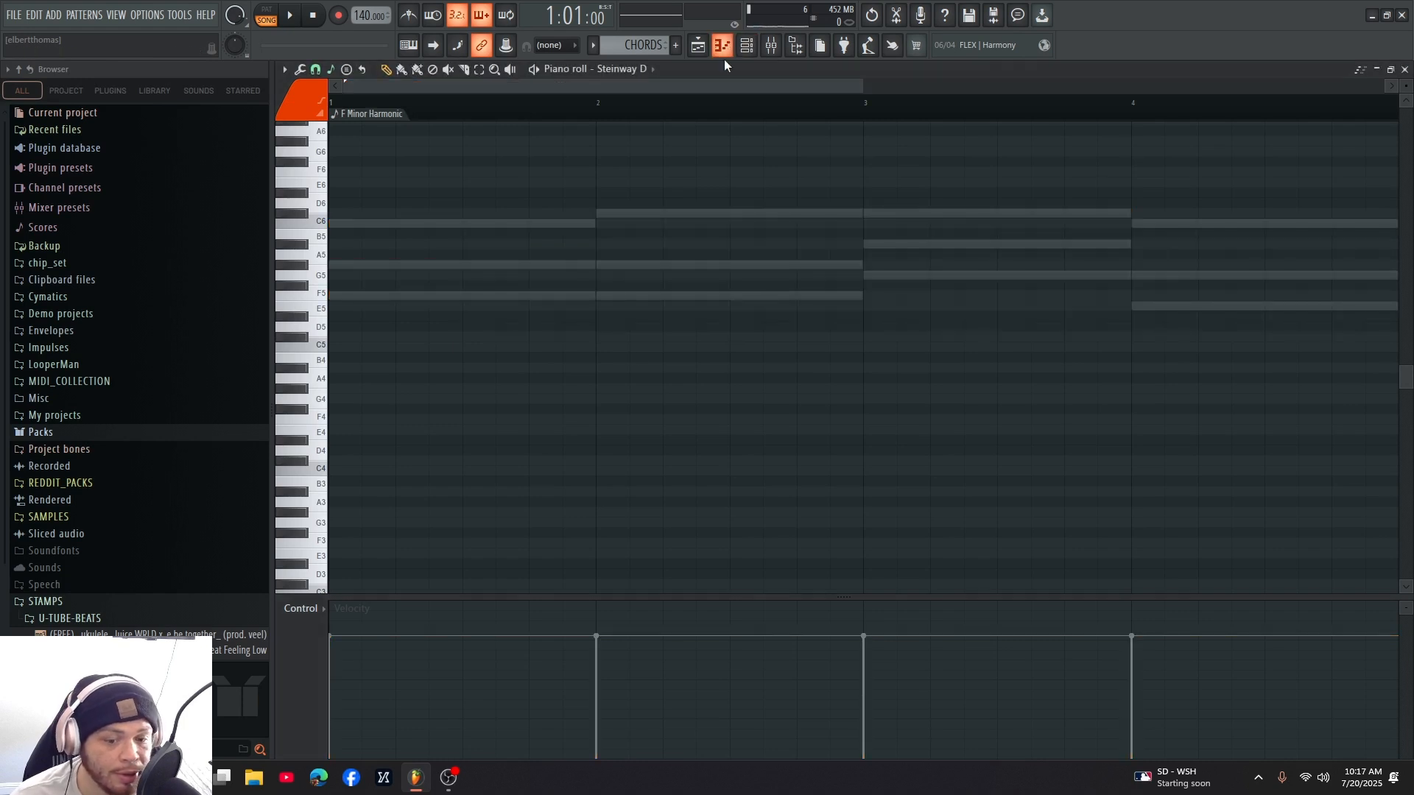
{"action": "left_click", "coordinate": [315, 68]}
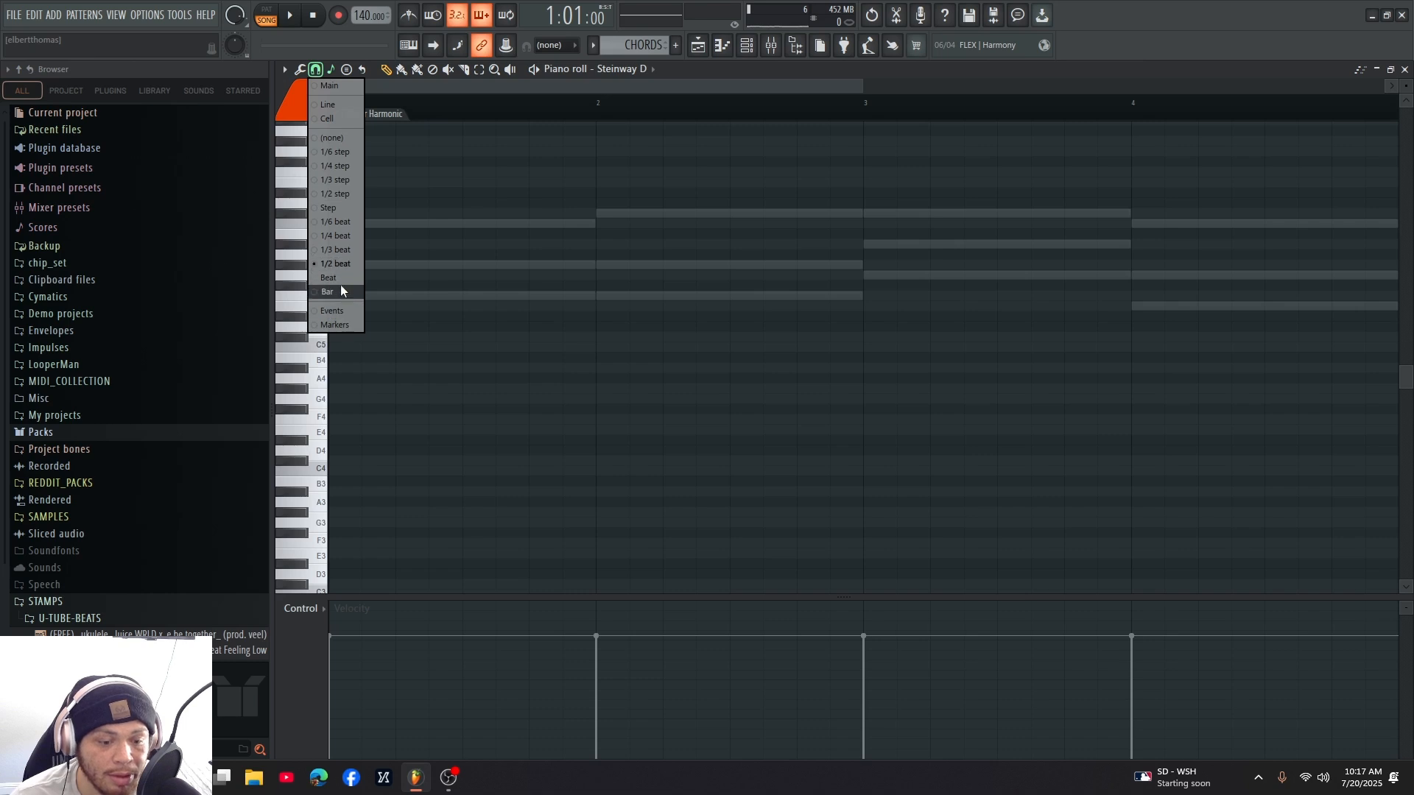
{"action": "left_click", "coordinate": [331, 66]}
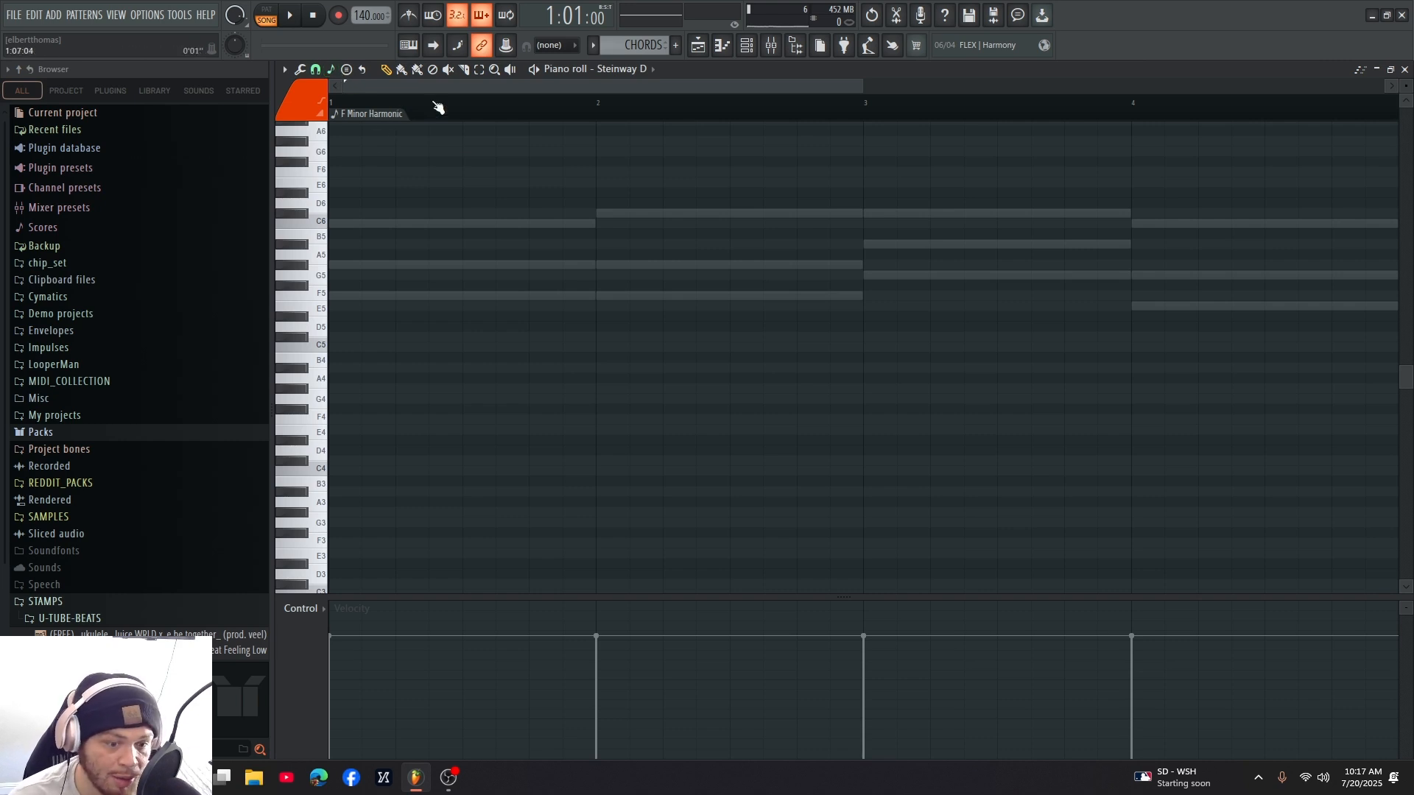
{"action": "left_click", "coordinate": [316, 72]}
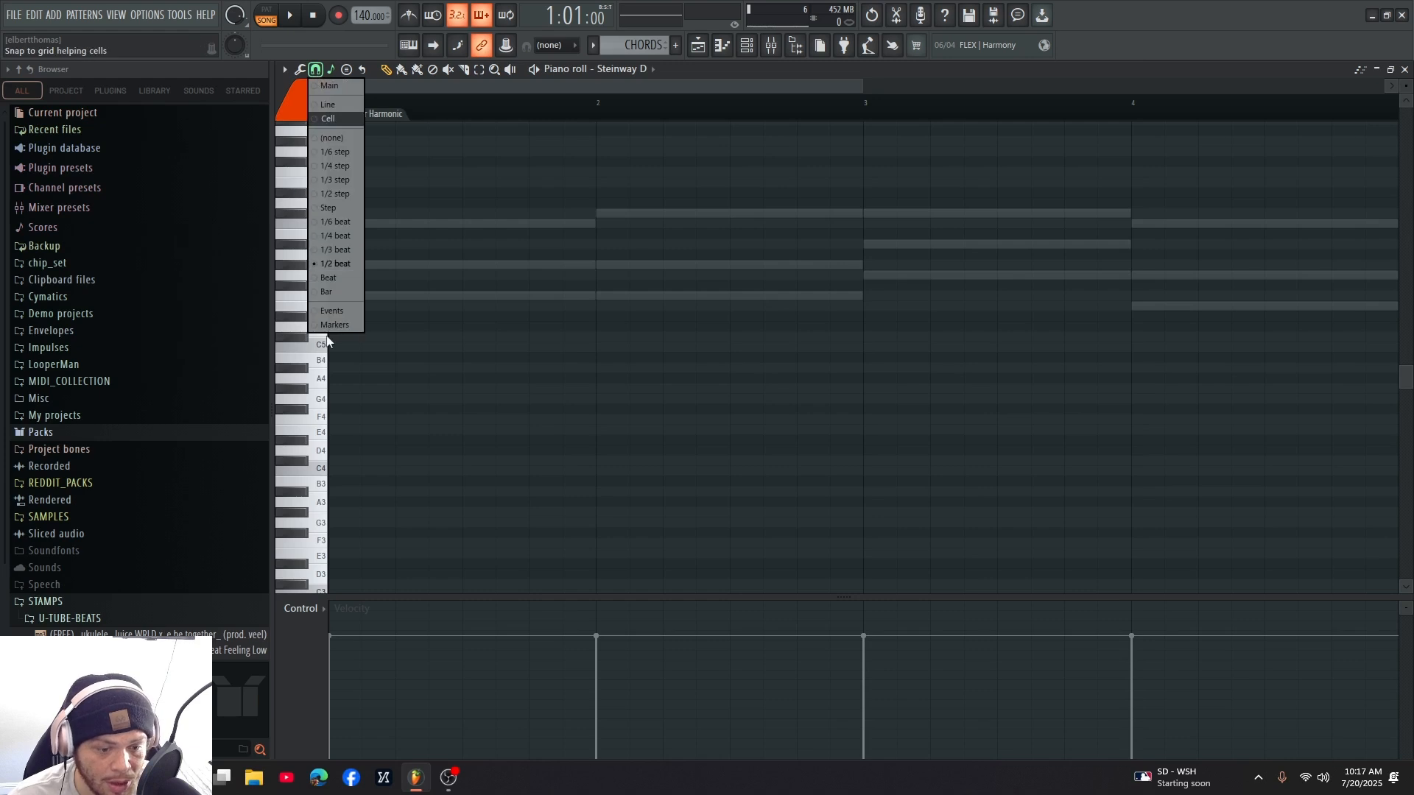
{"action": "left_click", "coordinate": [351, 264]}
- Draw a bar 1 melody of half-beat notes over the ghost chords: F5, G5, G#5, A#5, C#6, C6, G#5, A#5
{"action": "left_click", "coordinate": [359, 293]}
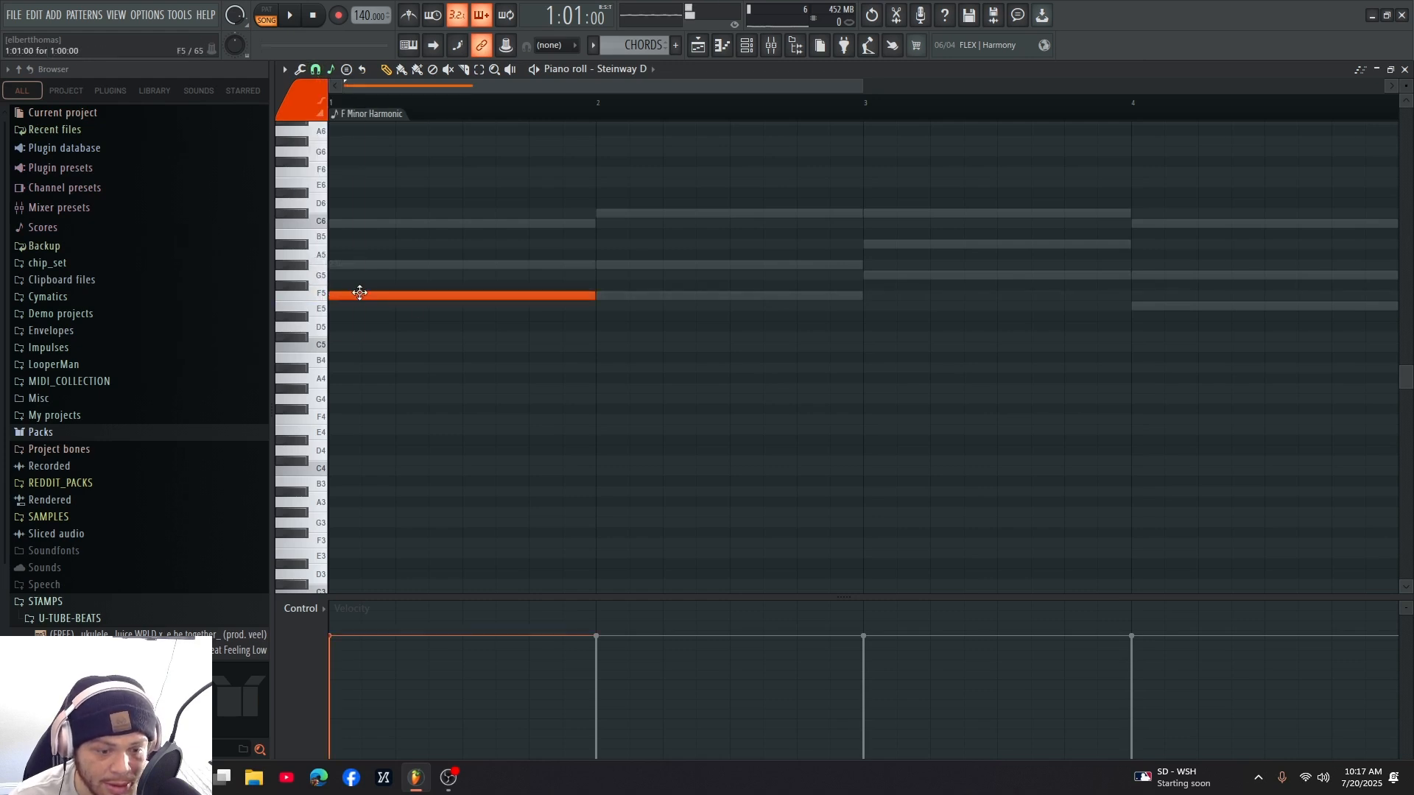
{"action": "mouse_move", "coordinate": [525, 299]}
{"action": "left_mouse_down"}
{"action": "mouse_move", "coordinate": [361, 299]}
{"action": "mouse_move", "coordinate": [376, 292]}
{"action": "mouse_move", "coordinate": [377, 245]}
{"action": "mouse_move", "coordinate": [380, 294]}
{"action": "mouse_move", "coordinate": [375, 306]}
{"action": "mouse_move", "coordinate": [372, 210]}
{"action": "mouse_move", "coordinate": [369, 307]}
{"action": "mouse_move", "coordinate": [355, 286]}
{"action": "mouse_move", "coordinate": [377, 277]}
{"action": "left_mouse_up"}
{"action": "left_click", "coordinate": [401, 267]}
{"action": "left_click", "coordinate": [414, 264]}
{"action": "left_click", "coordinate": [445, 244]}
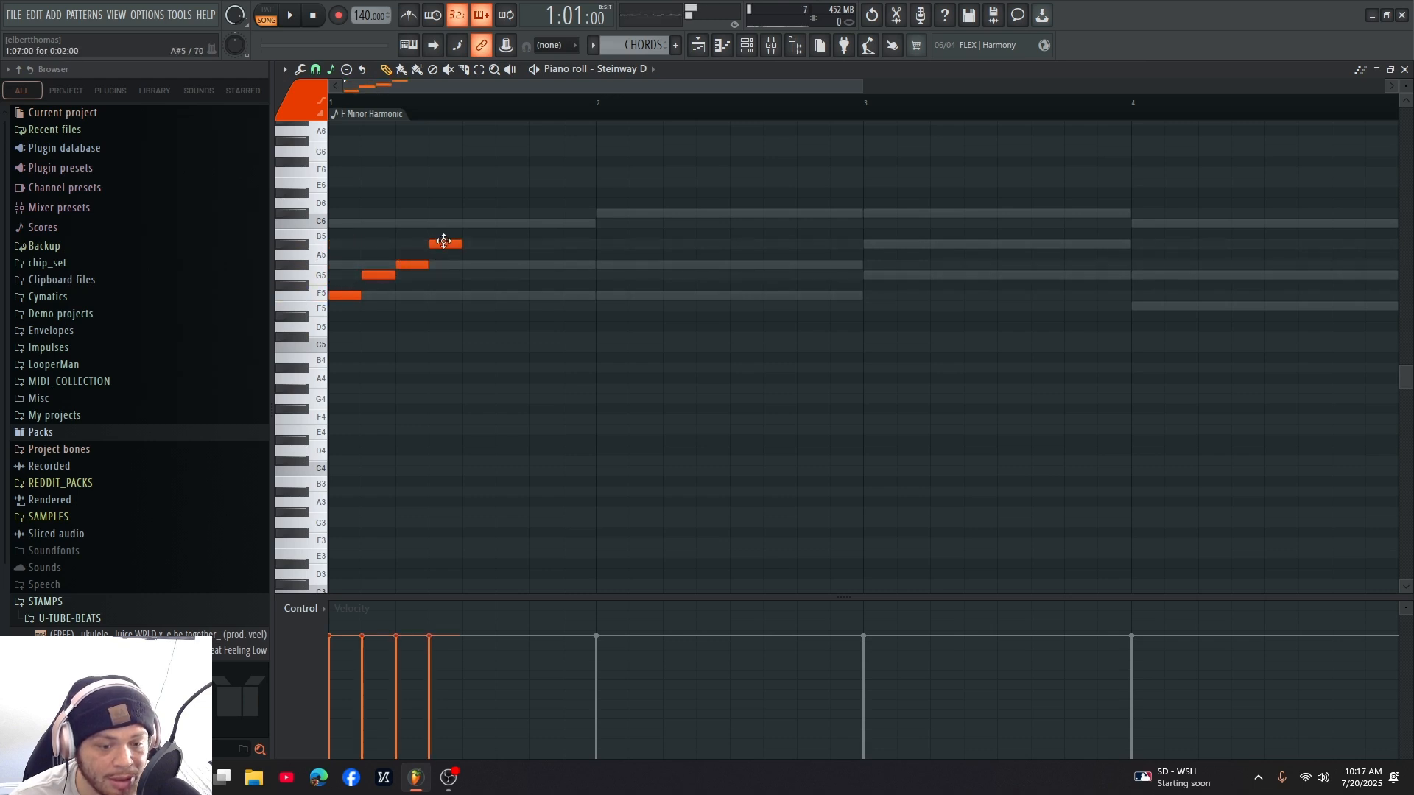
{"action": "left_click", "coordinate": [478, 212]}
{"action": "left_click", "coordinate": [579, 244]}
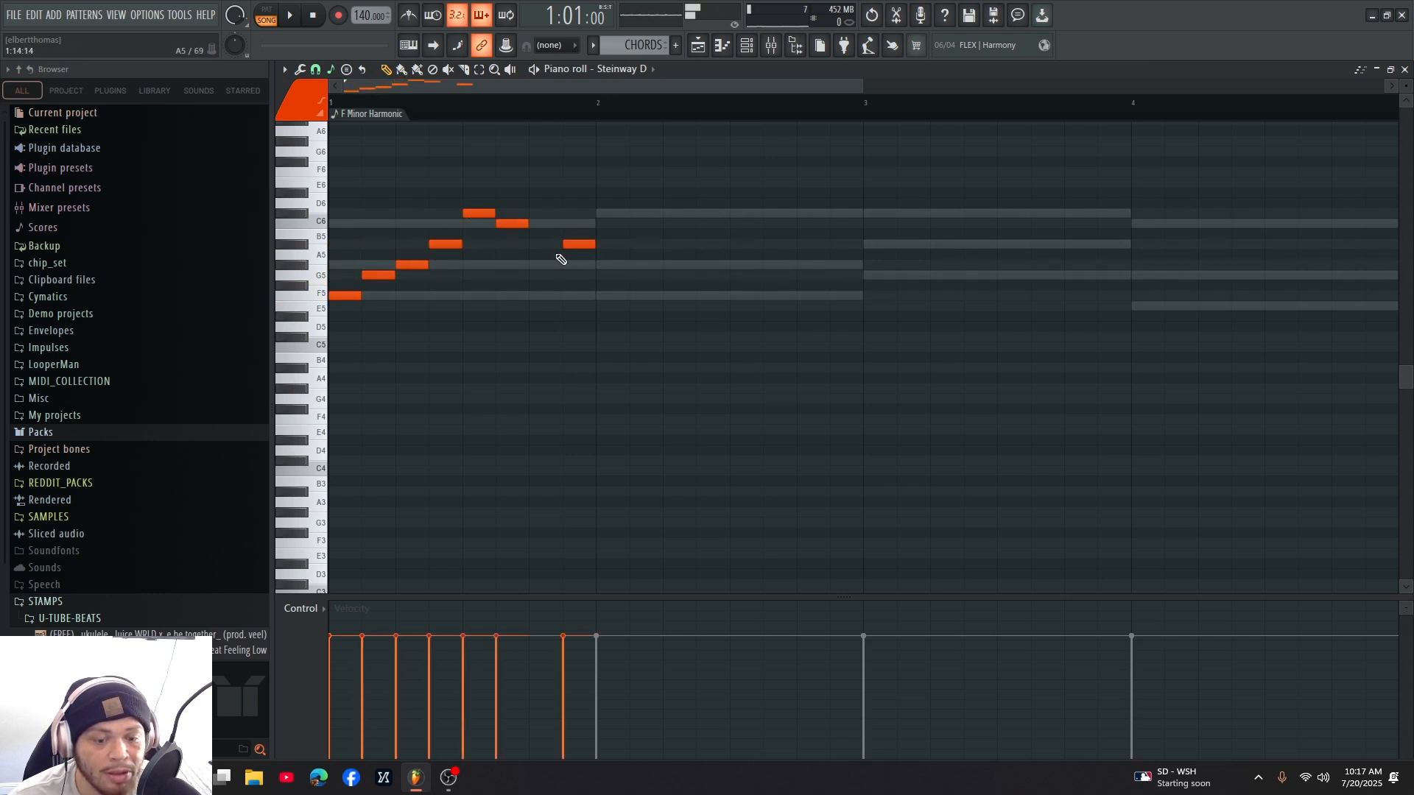
{"action": "left_click", "coordinate": [546, 265]}
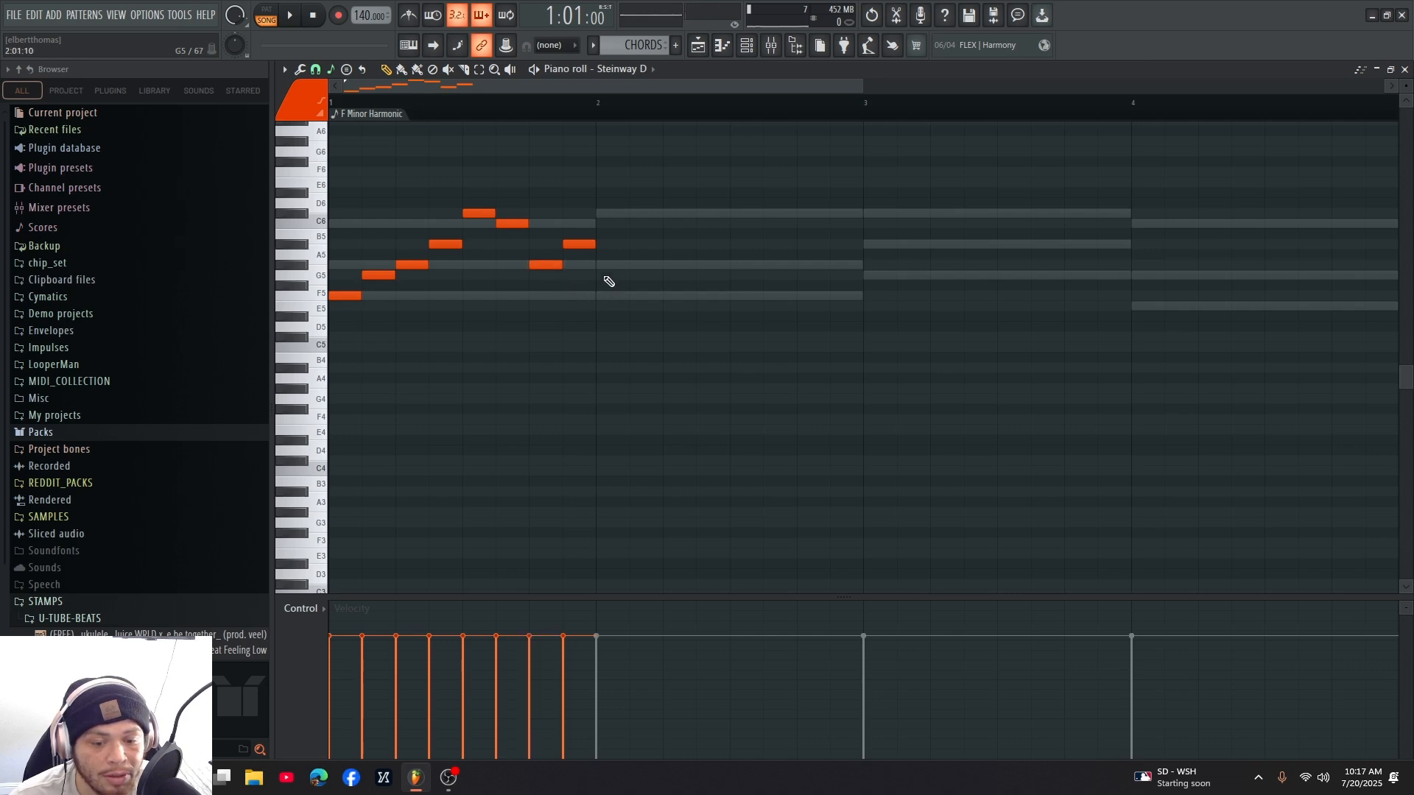
- Fill bar 2 with half-beat notes: G5 and C#6 together, then C6, A#5, G5, A#5, C6, A#5, G#5
{"action": "left_click", "coordinate": [612, 275]}
{"action": "left_click", "coordinate": [612, 213]}
{"action": "left_click", "coordinate": [635, 224]}
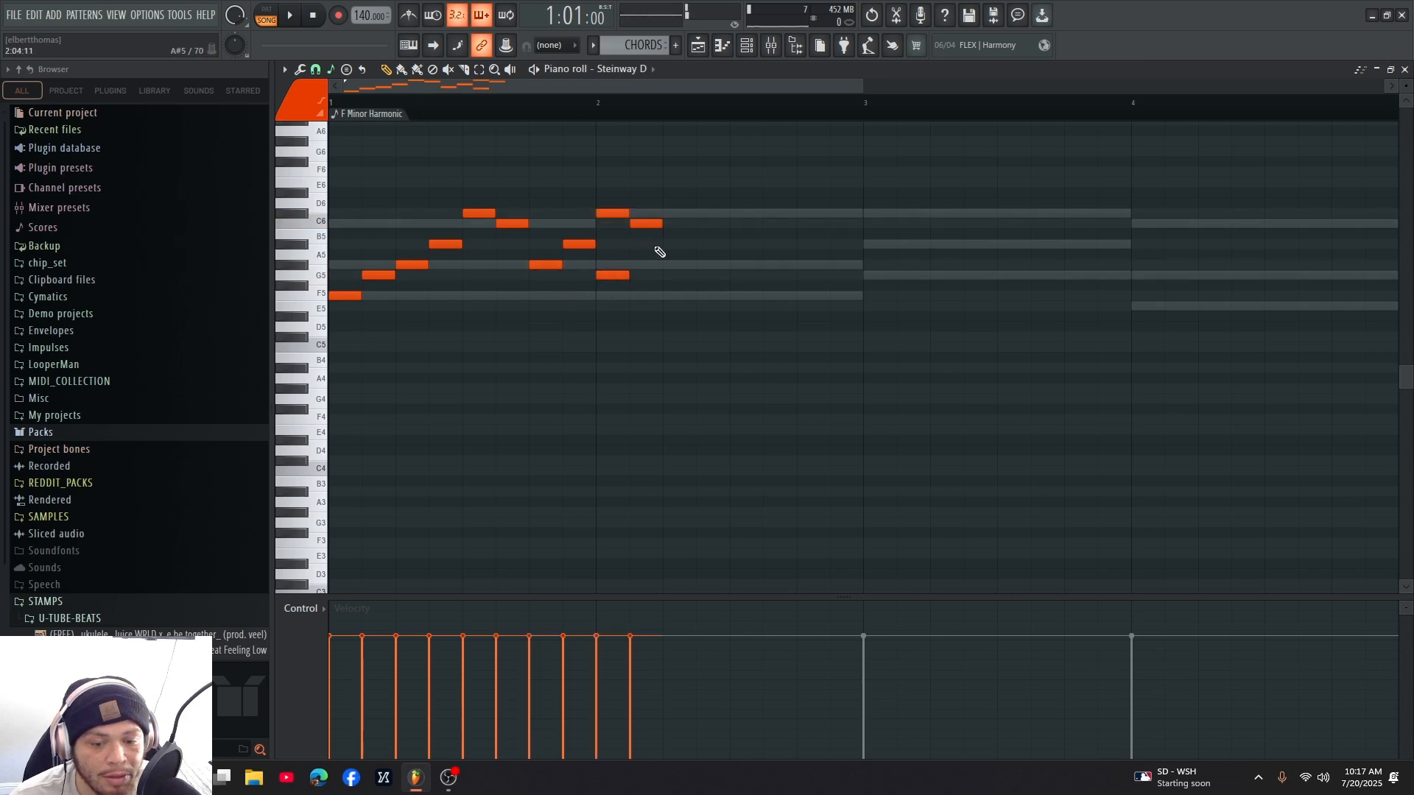
{"action": "left_click", "coordinate": [674, 244]}
{"action": "left_click", "coordinate": [705, 275]}
{"action": "left_click", "coordinate": [774, 243]}
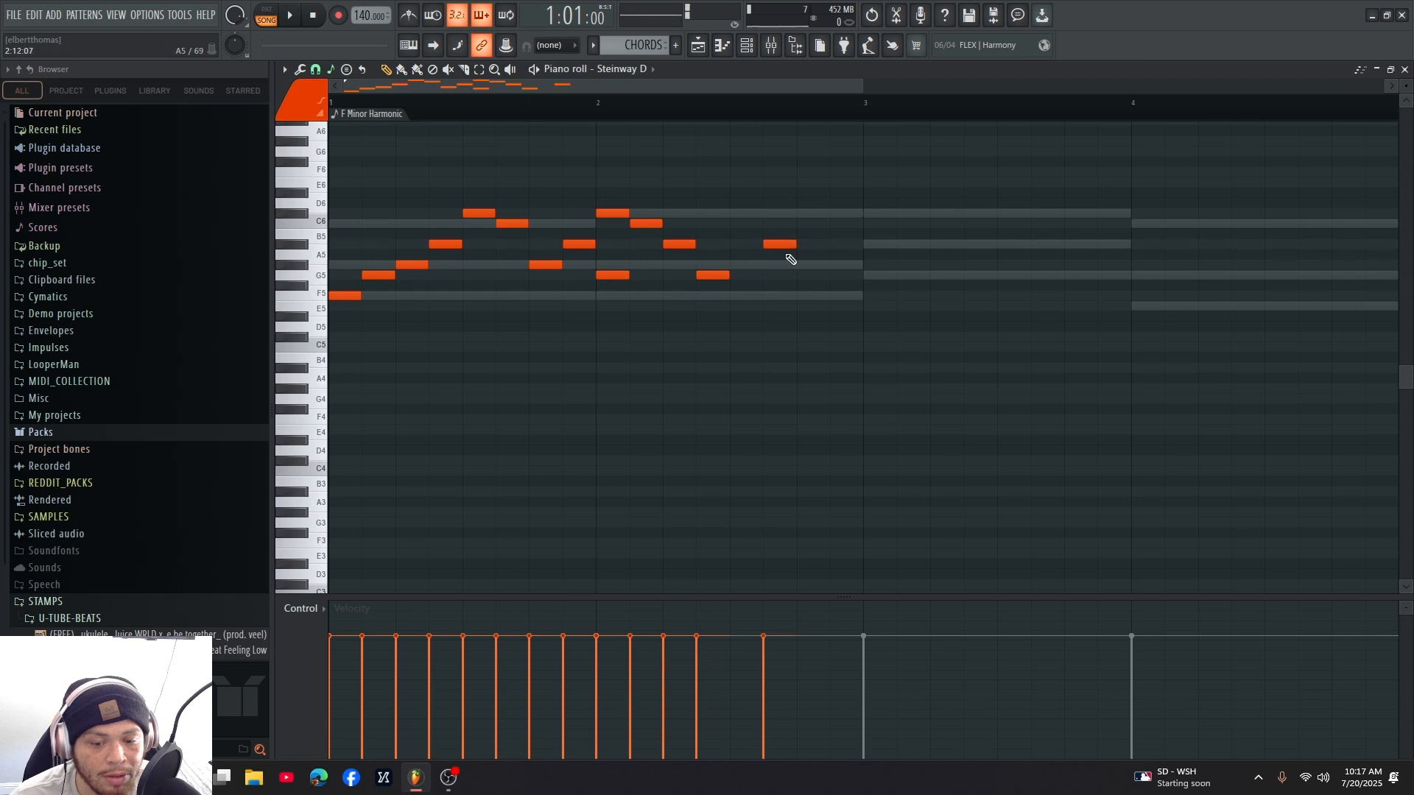
{"action": "left_click_drag", "start_coordinate": [775, 246], "coordinate": [758, 247]}
{"action": "left_click", "coordinate": [779, 223]}
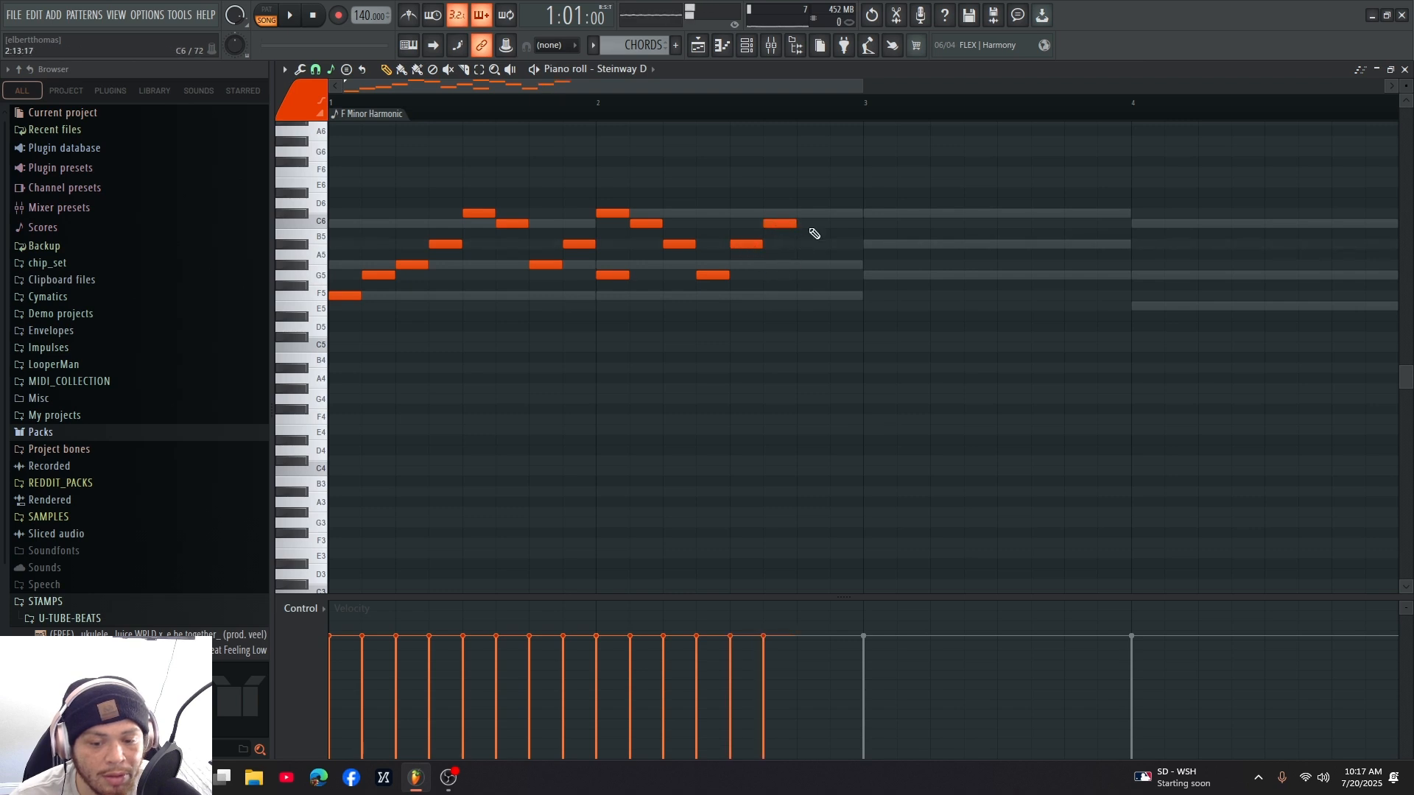
{"action": "left_click", "coordinate": [811, 243]}
{"action": "left_click", "coordinate": [842, 265]}
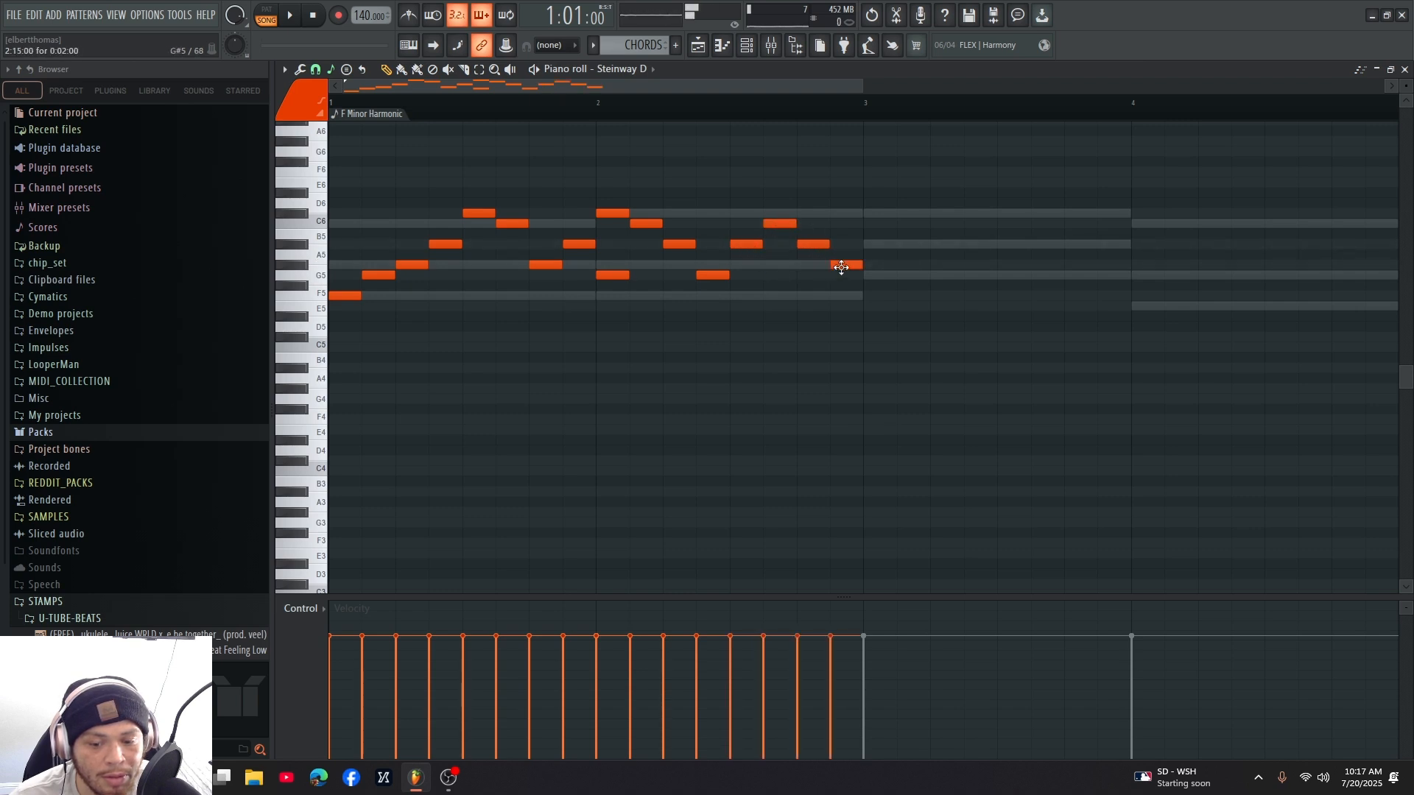
- Draw half-beat notes G5 and F5 at the start of bar 3, and play the pattern in pattern mode
{"action": "left_click", "coordinate": [880, 276]}
{"action": "left_click", "coordinate": [947, 295]}
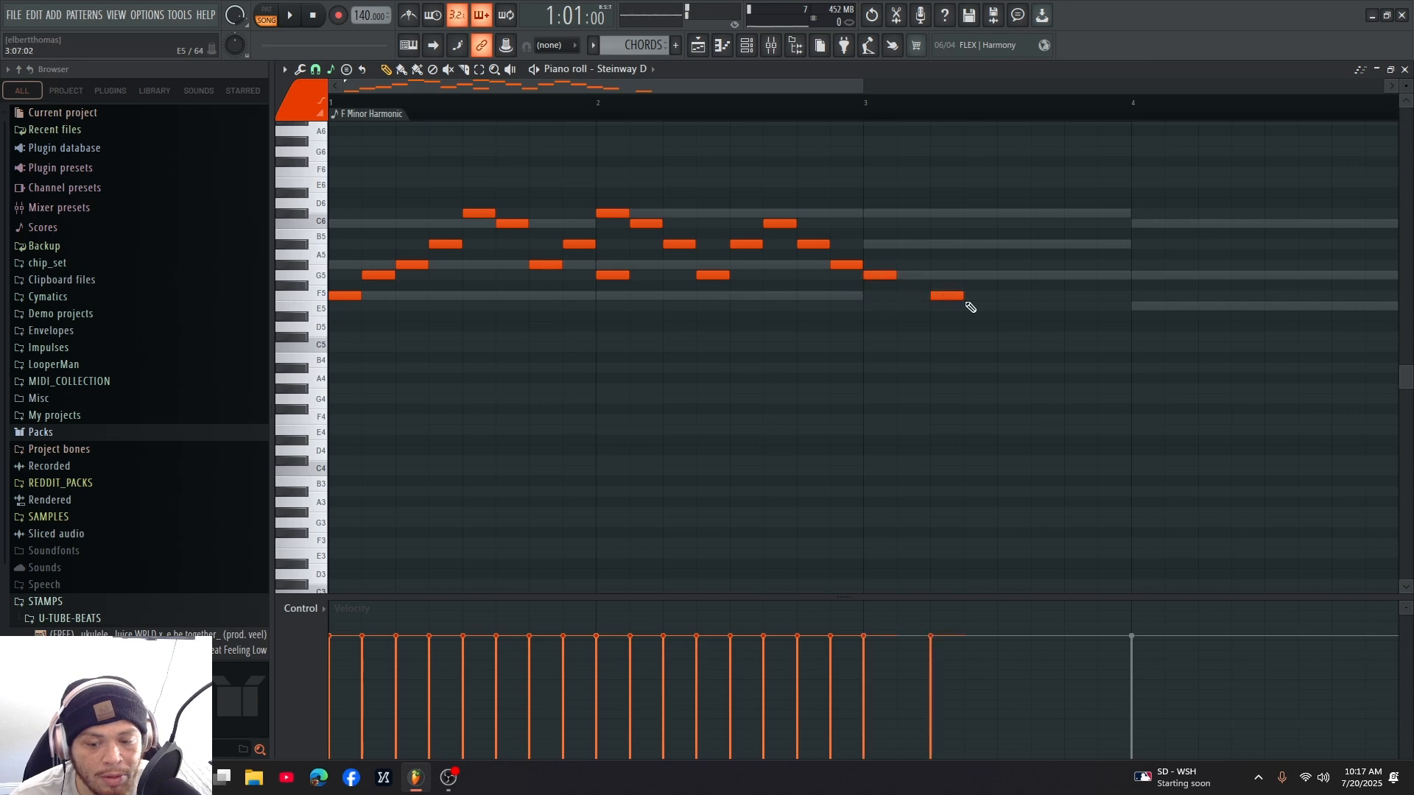
{"action": "left_click_drag", "start_coordinate": [938, 299], "coordinate": [932, 298]}
{"action": "key", "text": "space"}
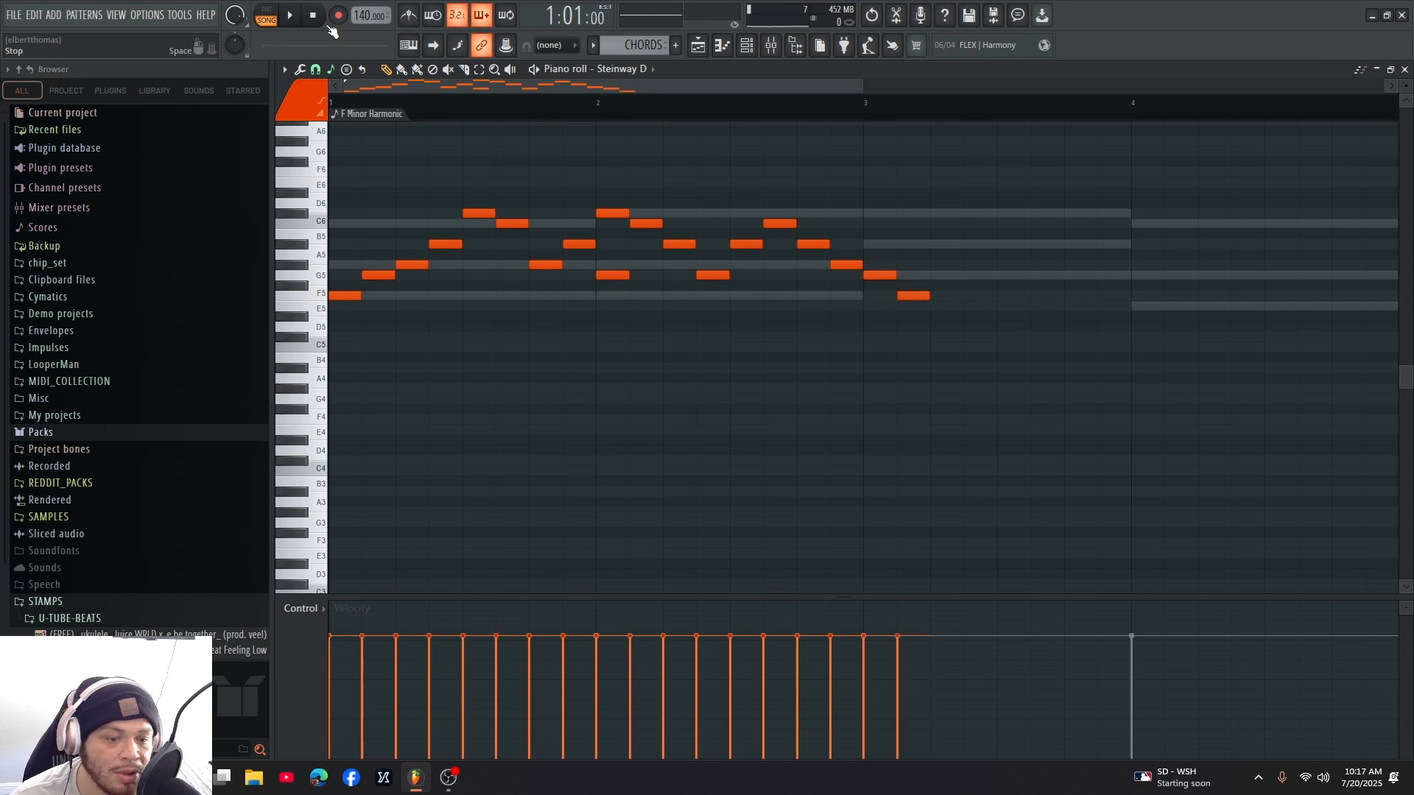
{"action": "left_click", "coordinate": [289, 17]}
{"action": "left_click", "coordinate": [274, 17]}
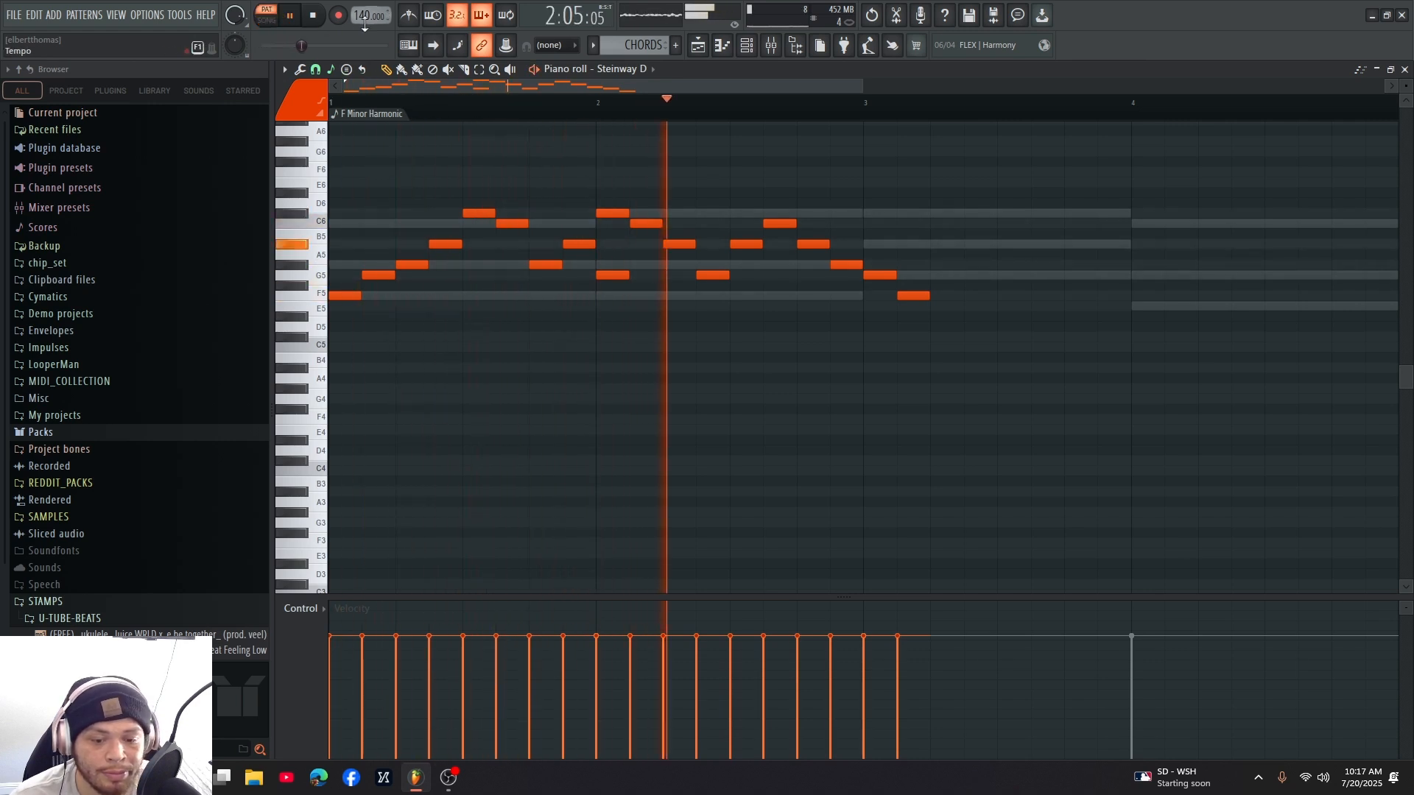
{"action": "key", "text": "space"}
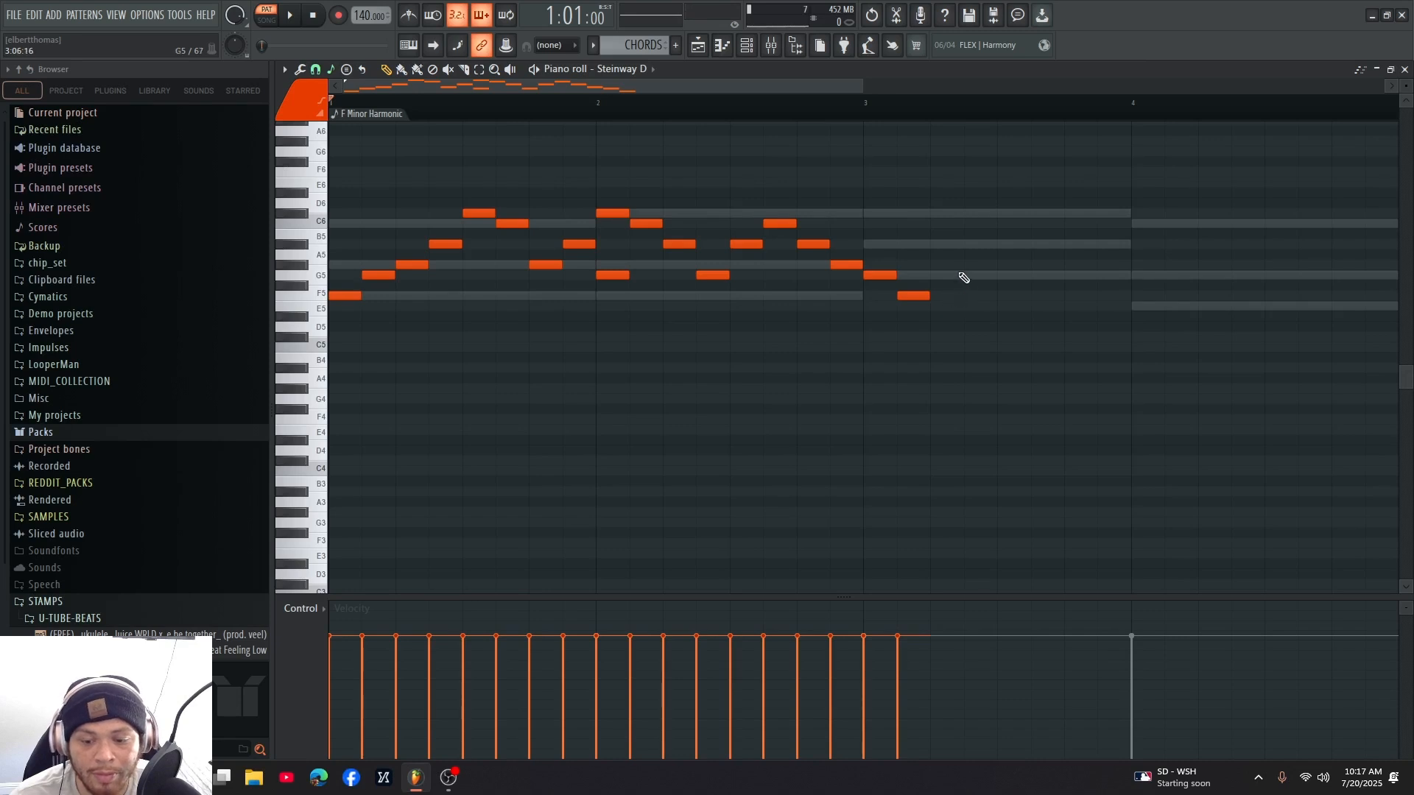
- Complete bar 3 with half-beat notes G5, A#5, C#6, A#5, G#5, ending with A#5 and C#6 together
{"action": "mouse_move", "coordinate": [966, 276]}
{"action": "left_mouse_down"}
{"action": "mouse_move", "coordinate": [985, 275]}
{"action": "mouse_move", "coordinate": [956, 277]}
{"action": "left_mouse_up"}
{"action": "left_click", "coordinate": [979, 244]}
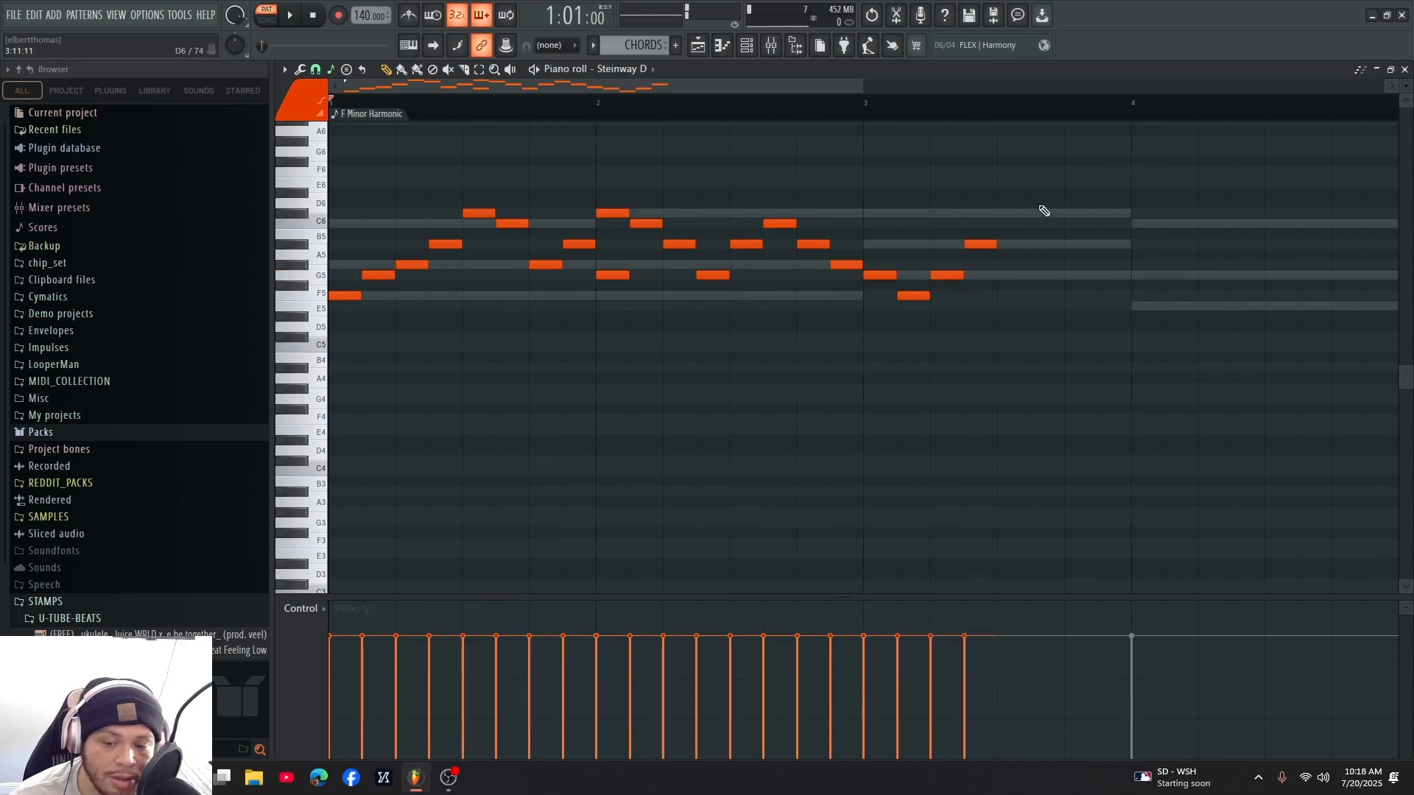
{"action": "left_click", "coordinate": [1015, 213]}
{"action": "left_click", "coordinate": [1048, 244]}
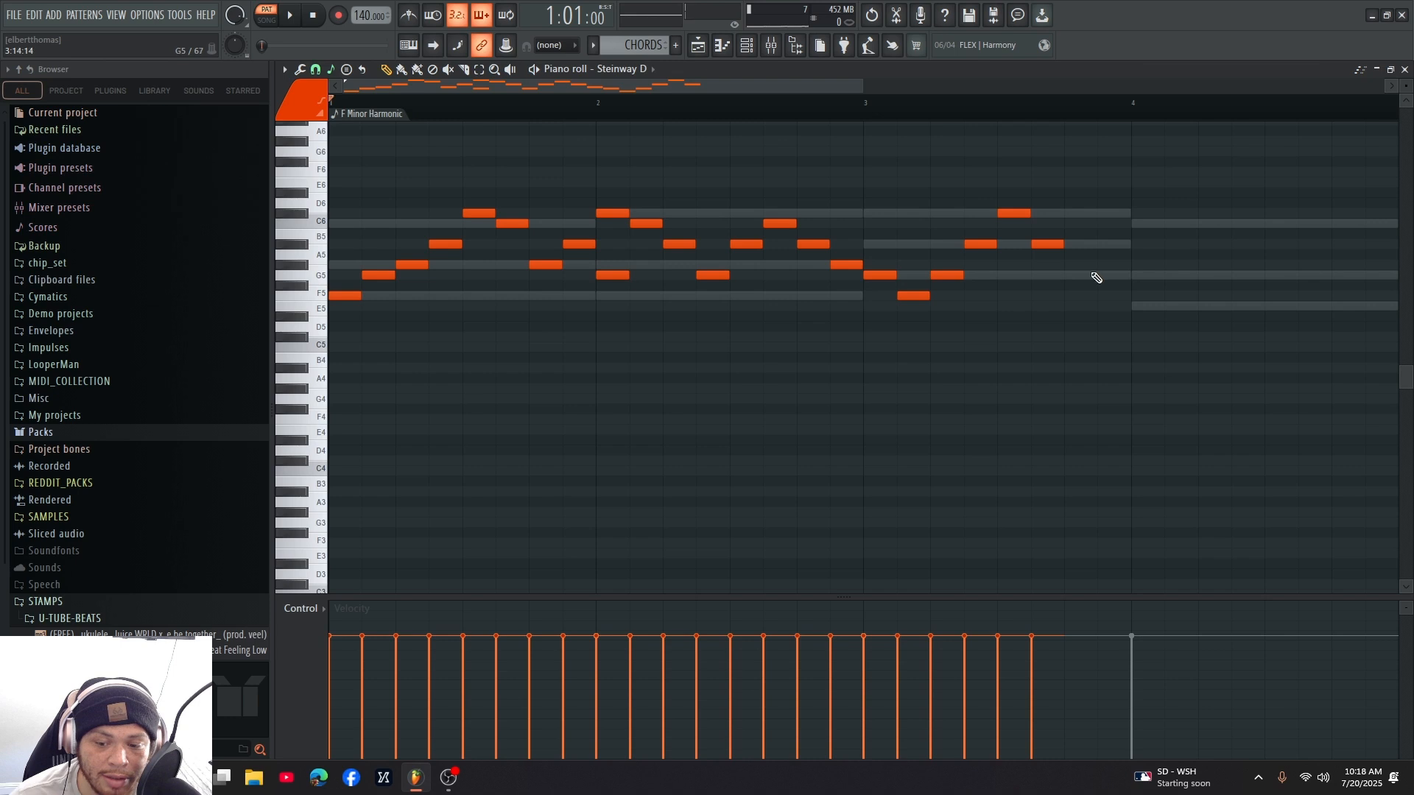
{"action": "left_click", "coordinate": [1080, 265]}
{"action": "left_click", "coordinate": [1114, 243]}
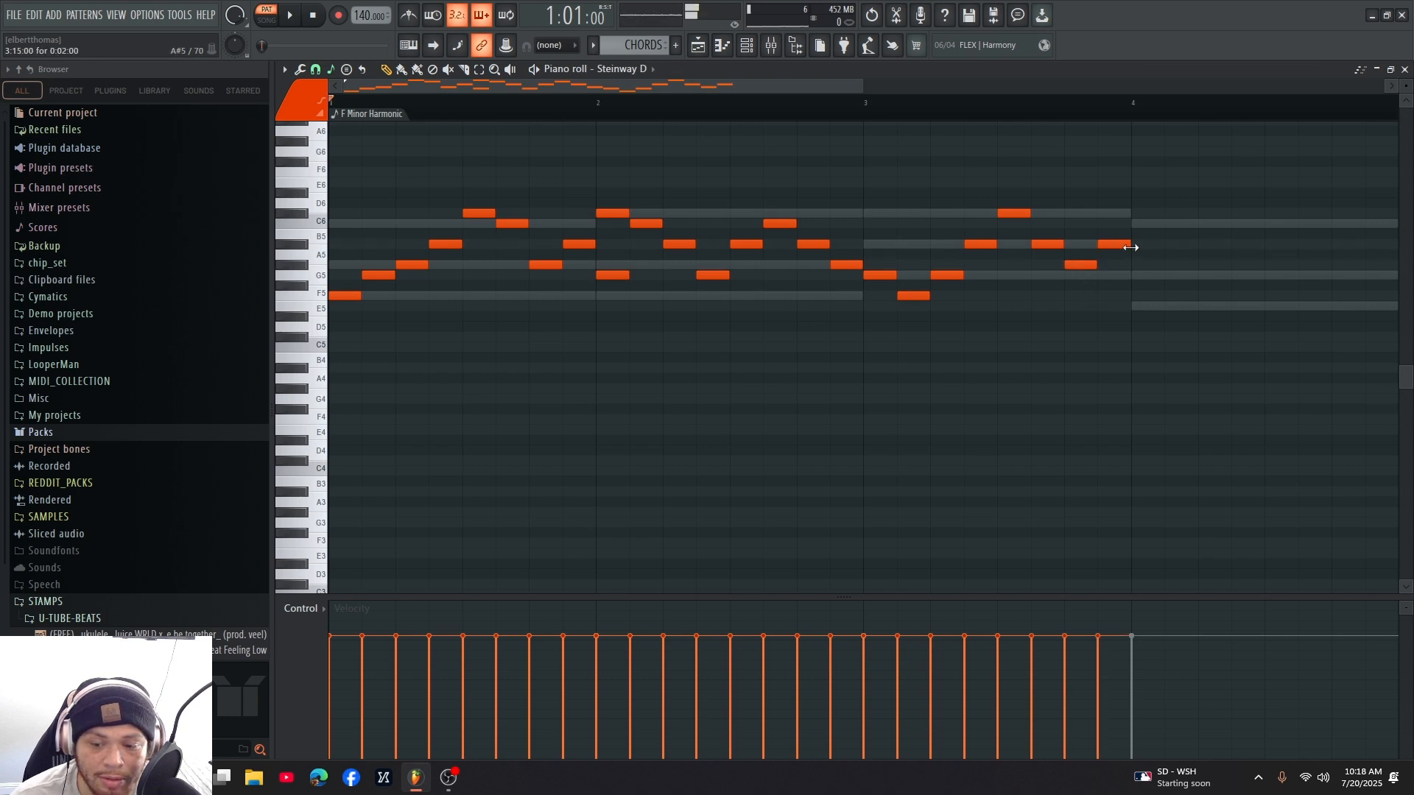
{"action": "left_click", "coordinate": [1115, 214]}
- Fill bar 4 with half-beat notes: E6, F6, E6, C#6, E6, C#6, A#5, G#5
{"action": "left_click", "coordinate": [1147, 182]}
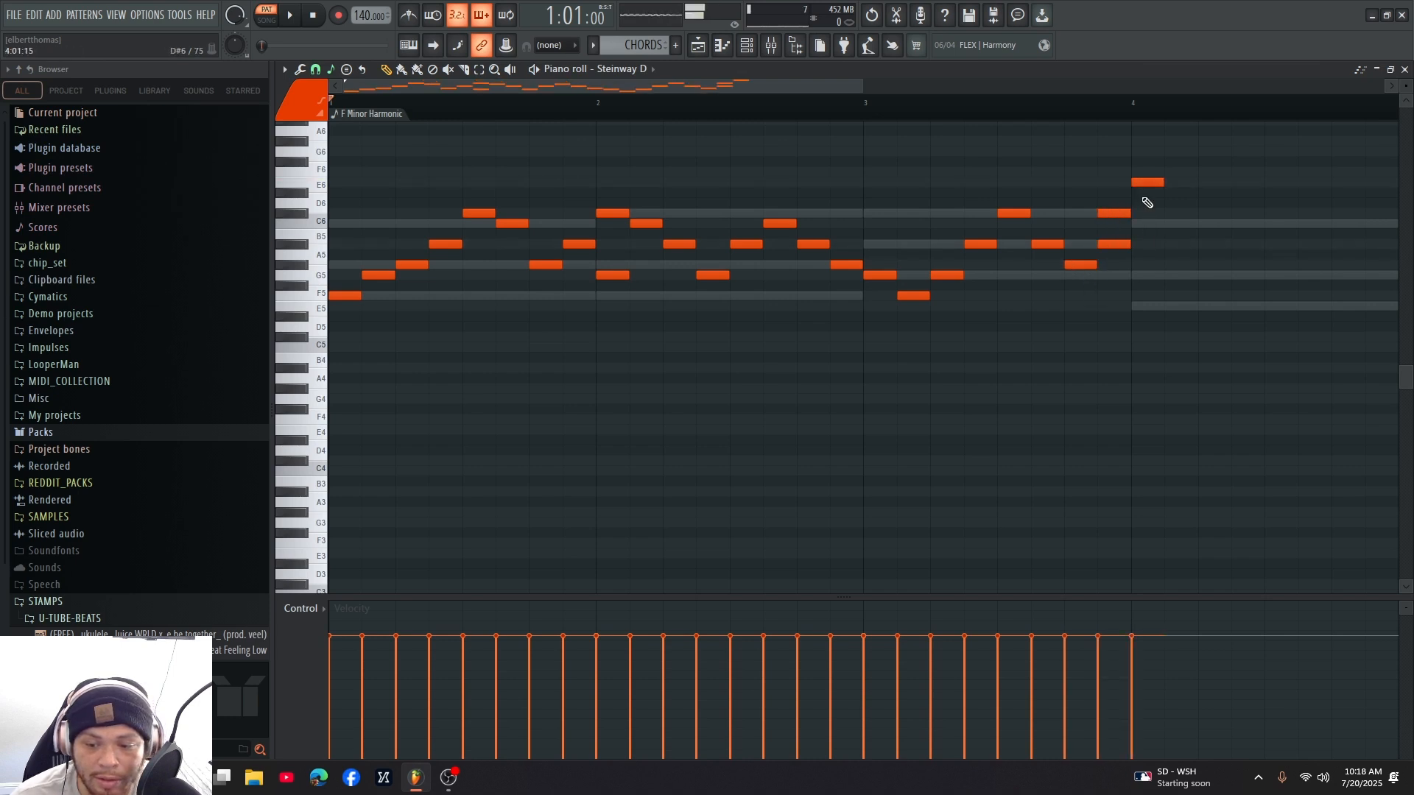
{"action": "left_click", "coordinate": [1182, 172]}
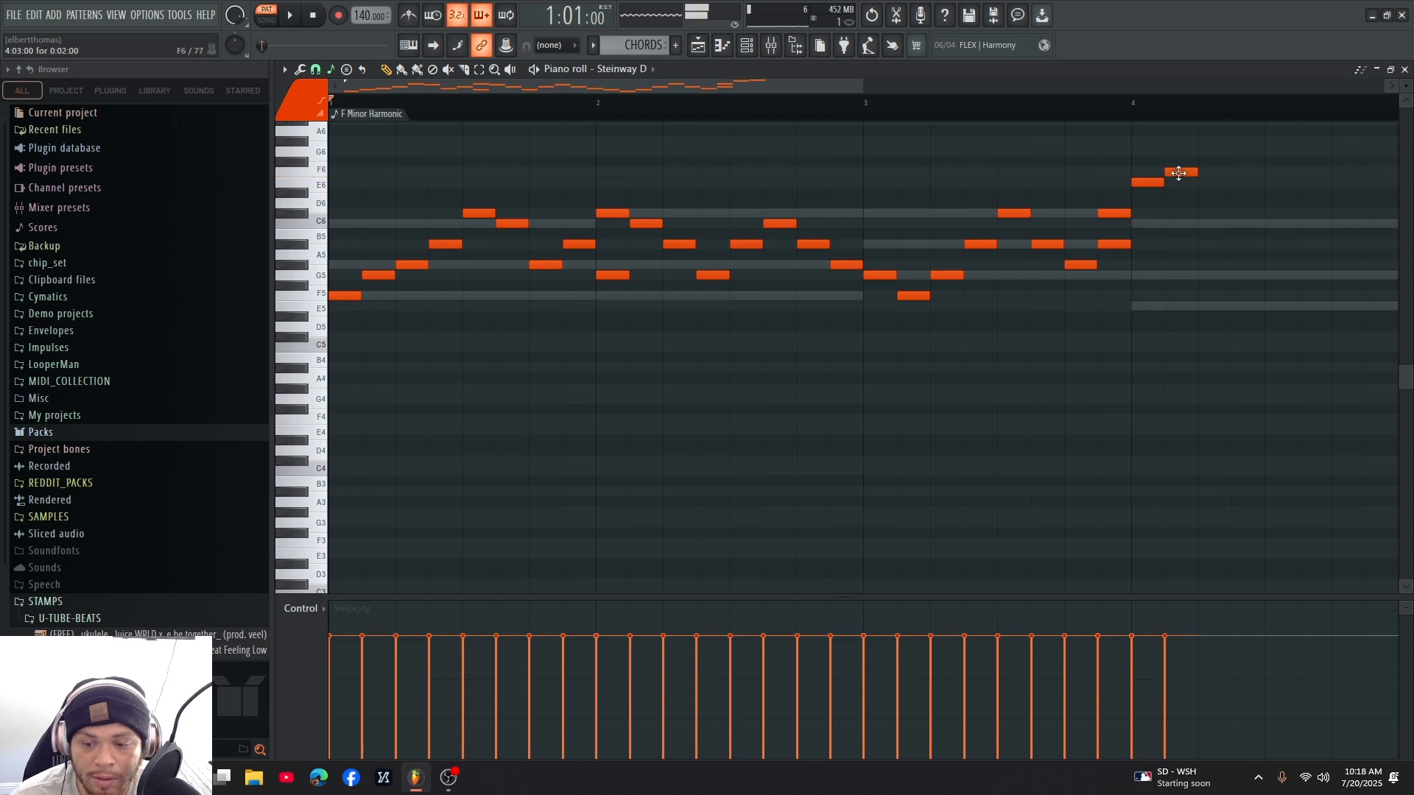
{"action": "left_click", "coordinate": [1214, 183]}
{"action": "left_click", "coordinate": [1248, 214]}
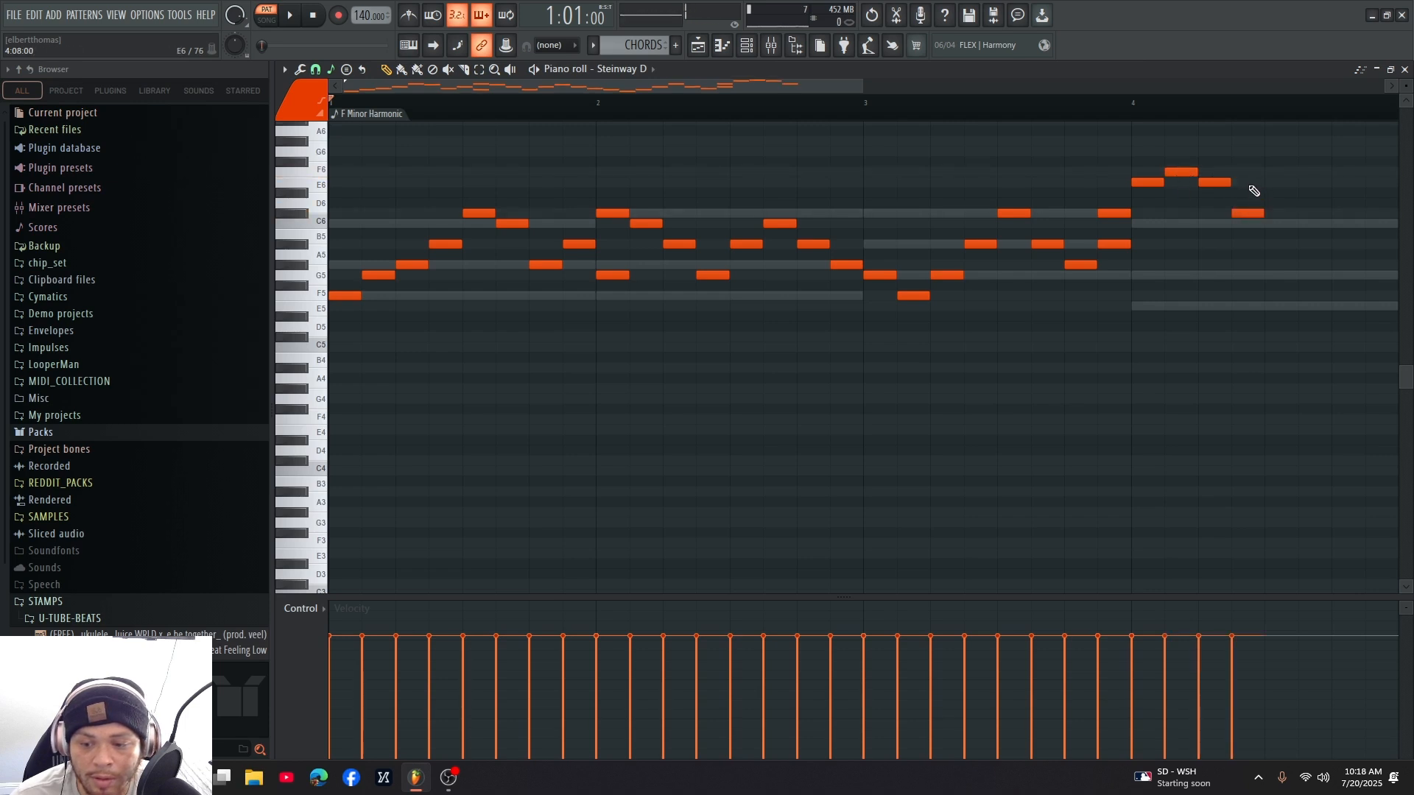
{"action": "left_click_drag", "start_coordinate": [1256, 184], "coordinate": [1270, 184]}
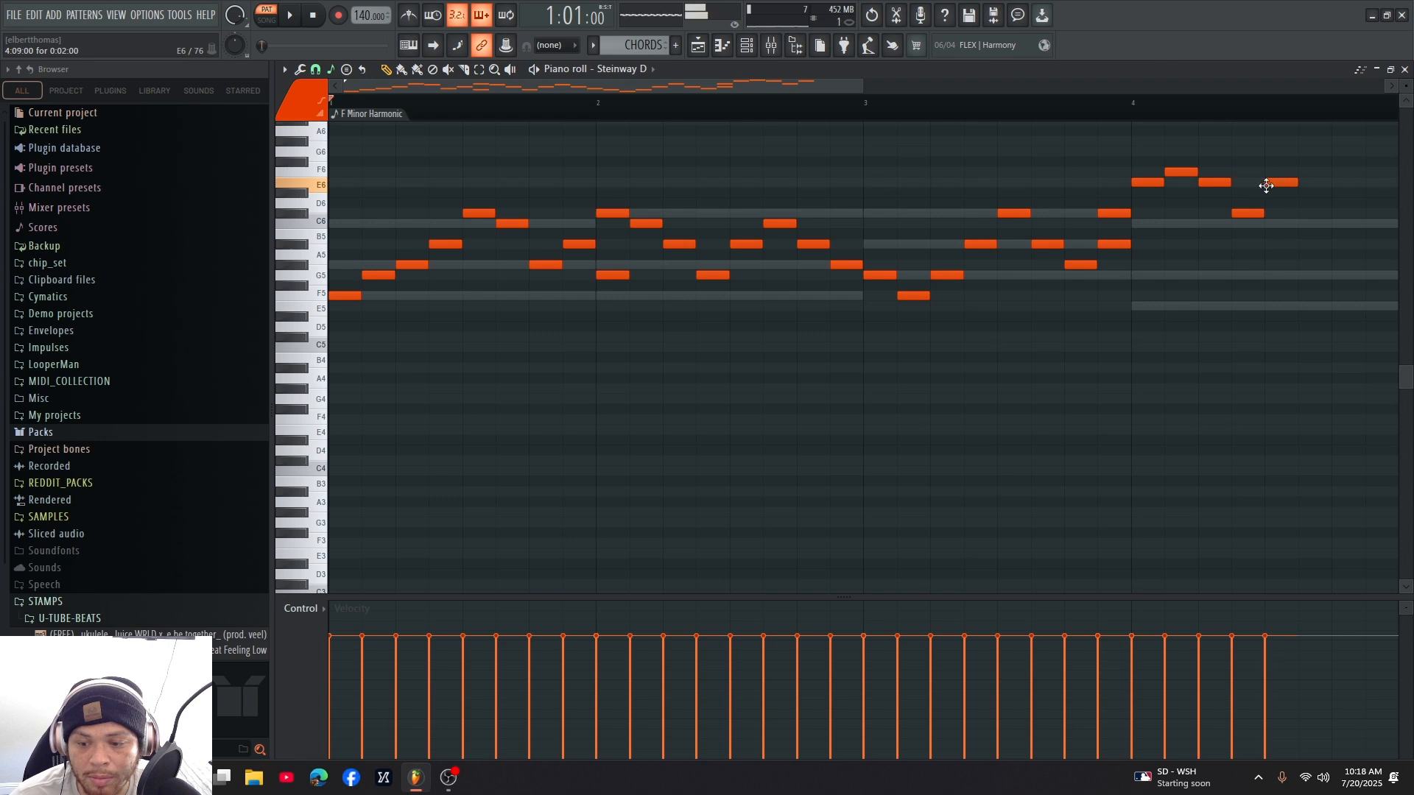
{"action": "left_click", "coordinate": [1312, 214]}
{"action": "left_click_drag", "start_coordinate": [802, 87], "coordinate": [956, 90]}
{"action": "left_click", "coordinate": [1035, 243]}
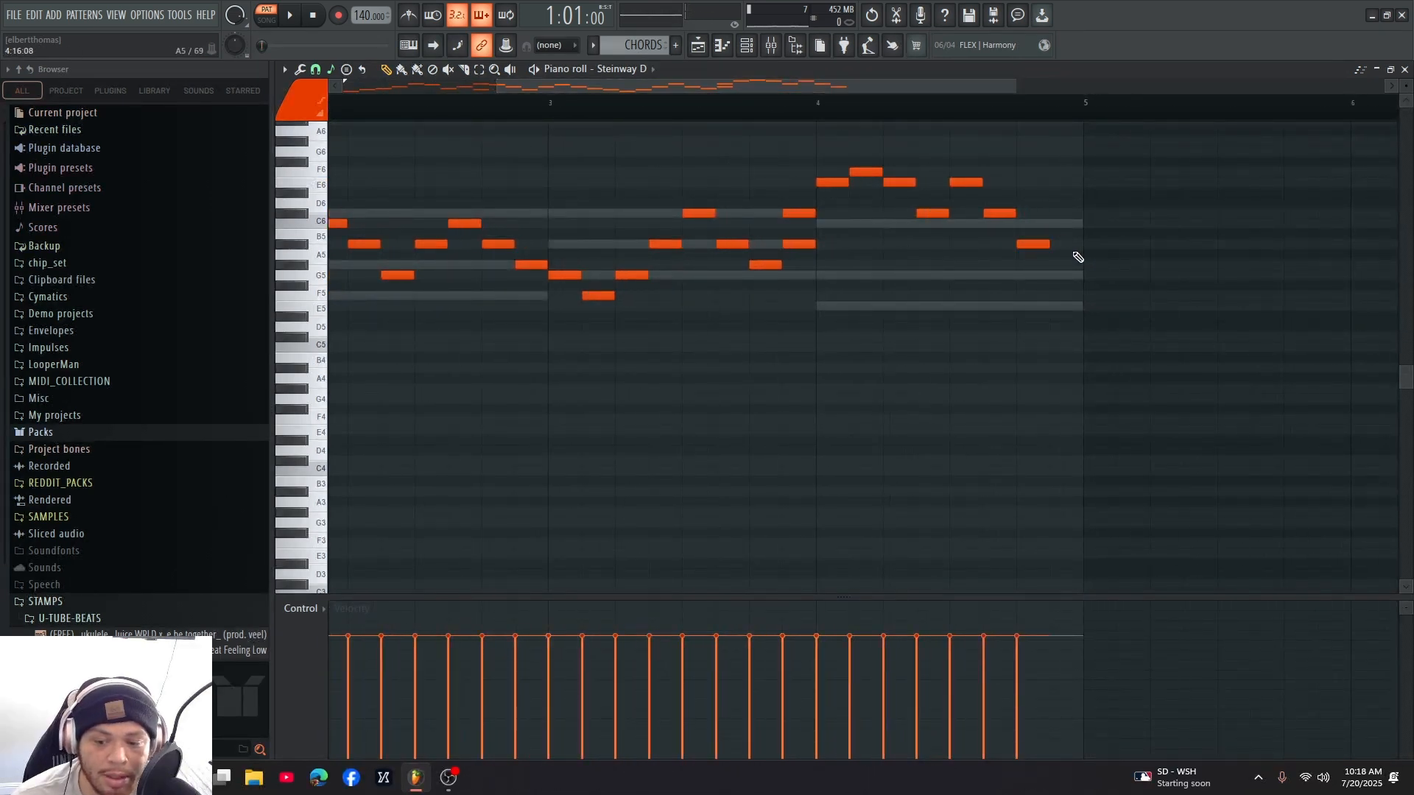
{"action": "left_click", "coordinate": [1066, 265]}
- Play back the whole four-bar melody together with the chords
{"action": "scroll", "coordinate": [755, 320], "scroll_direction": "down", "scroll_amount": 2}
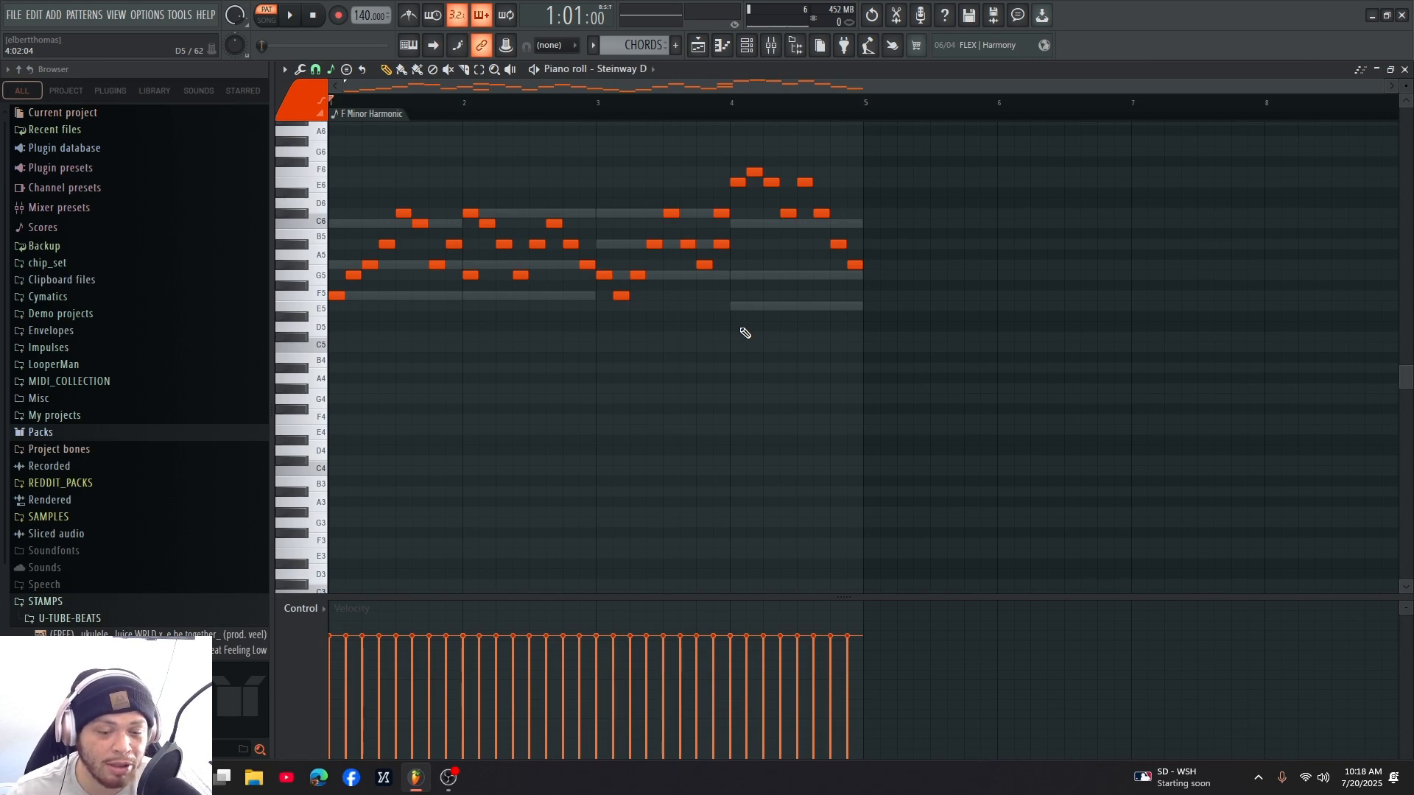
{"action": "key", "text": "space"}
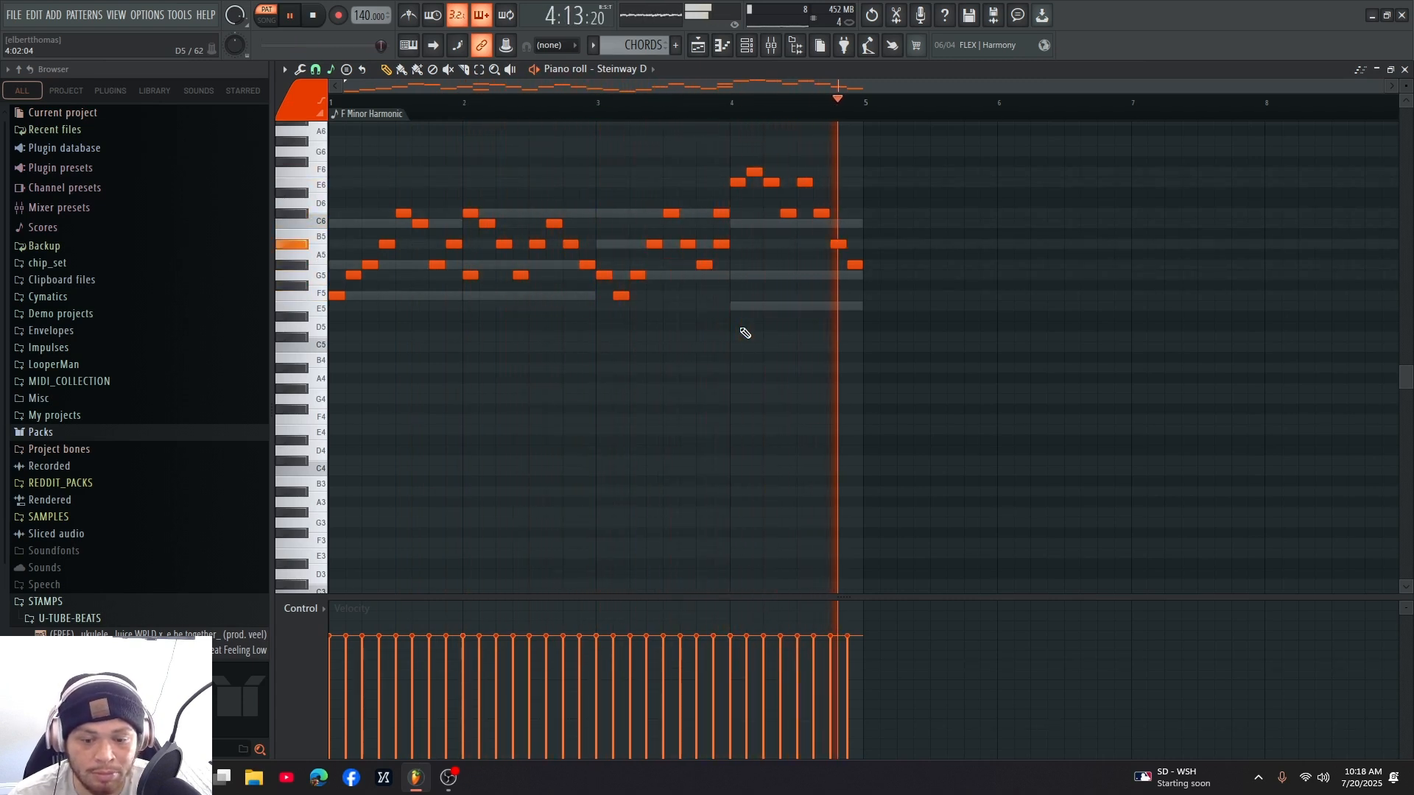
{"action": "key", "text": "space"}
- Switch from the piano roll to the playlist, with Track 3 as the uppermost visible track
{"action": "left_click", "coordinate": [699, 46]}
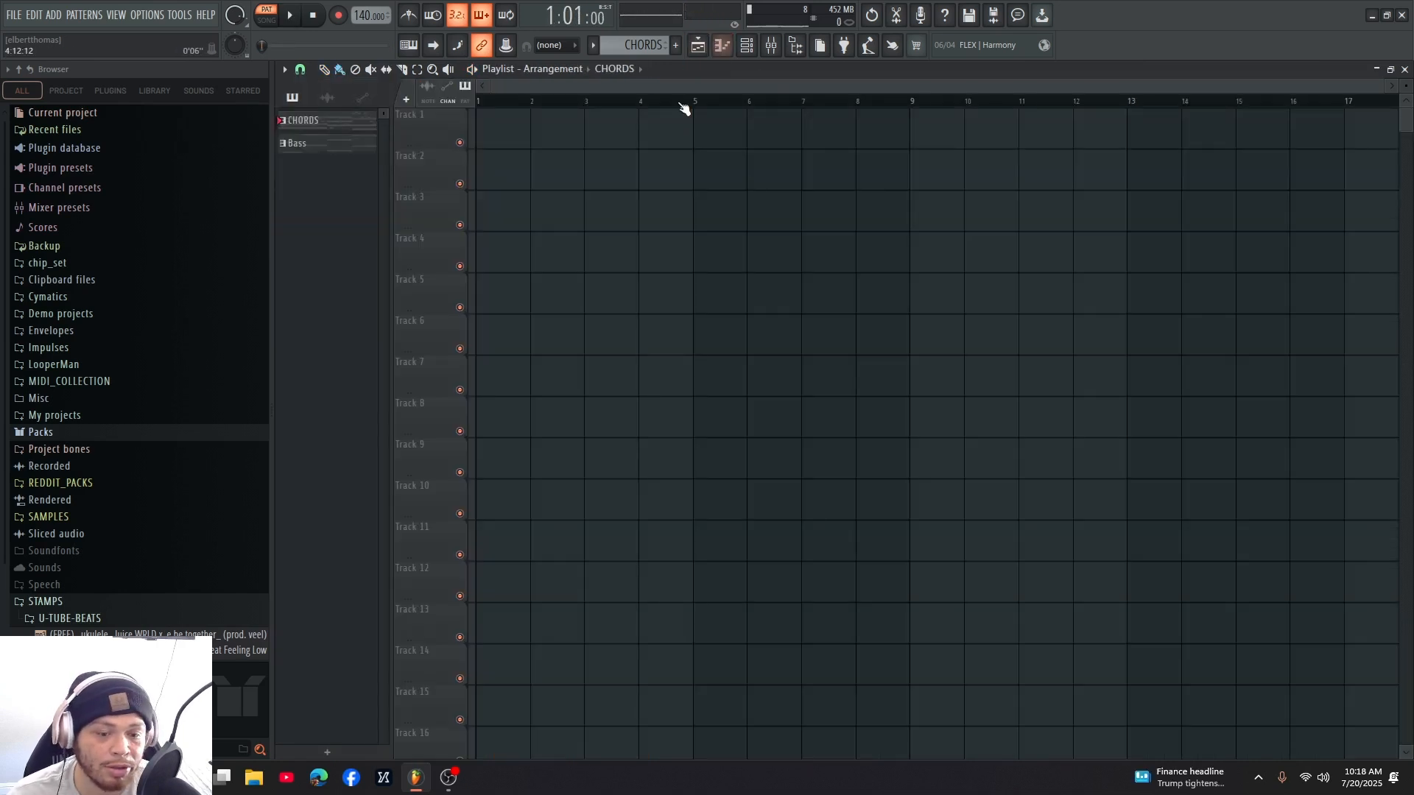
{"action": "scroll", "coordinate": [682, 102], "scroll_direction": "up", "scroll_amount": 3}
{"action": "scroll", "coordinate": [556, 189], "scroll_direction": "down", "scroll_amount": 3}
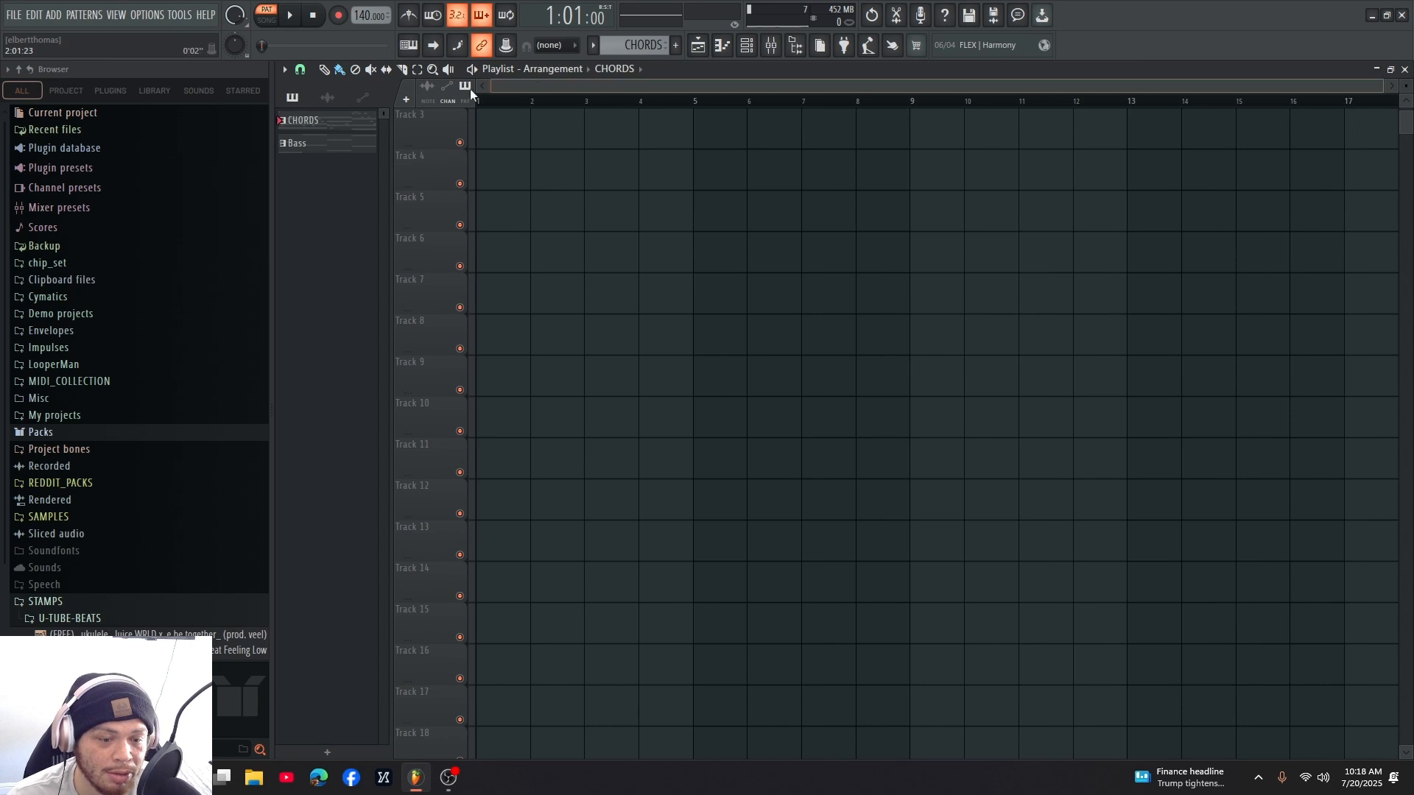
{"action": "left_click", "coordinate": [361, 120]}
{"action": "left_click", "coordinate": [552, 136]}
{"action": "left_click_drag", "start_coordinate": [609, 140], "coordinate": [555, 140]}
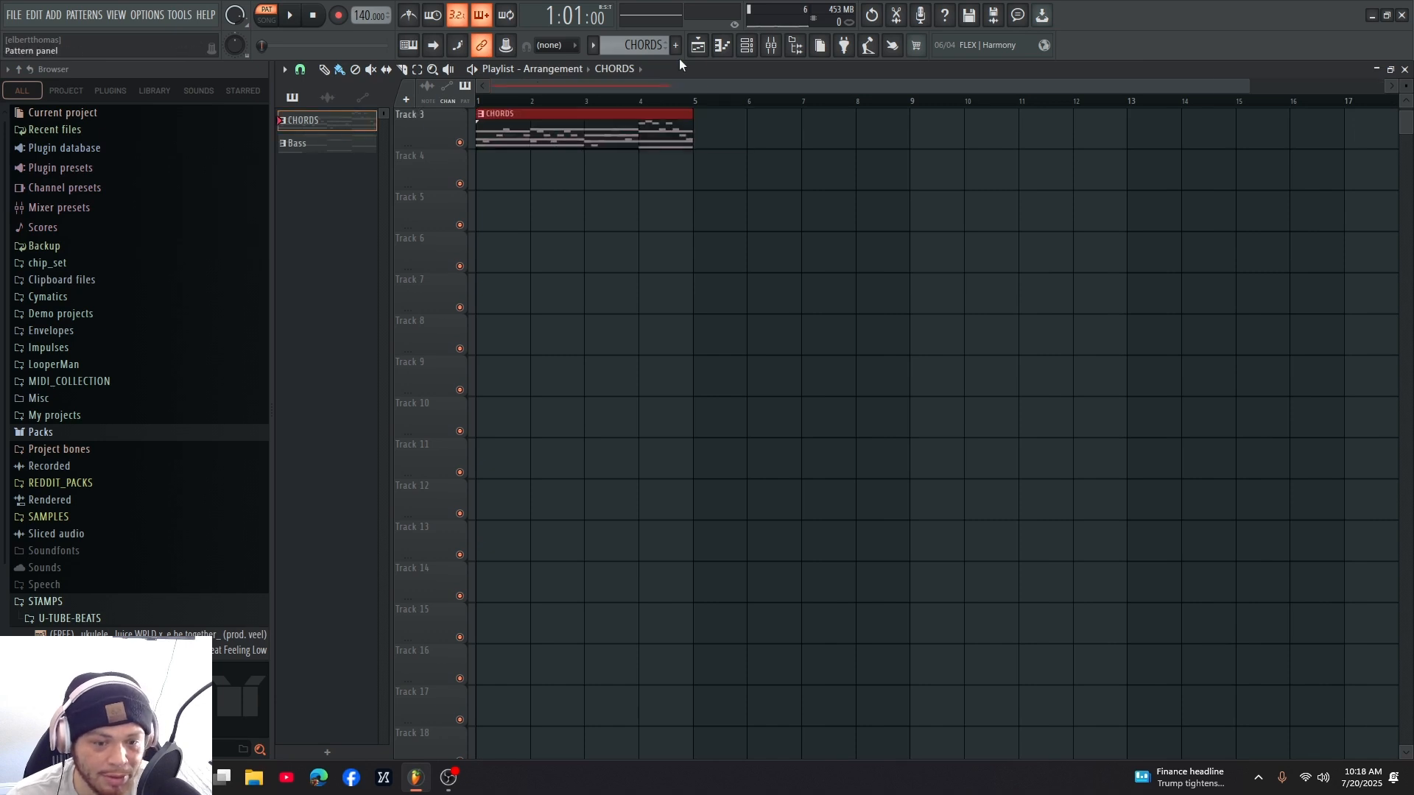
{"action": "right_click", "coordinate": [330, 123]}
{"action": "right_click", "coordinate": [650, 120]}
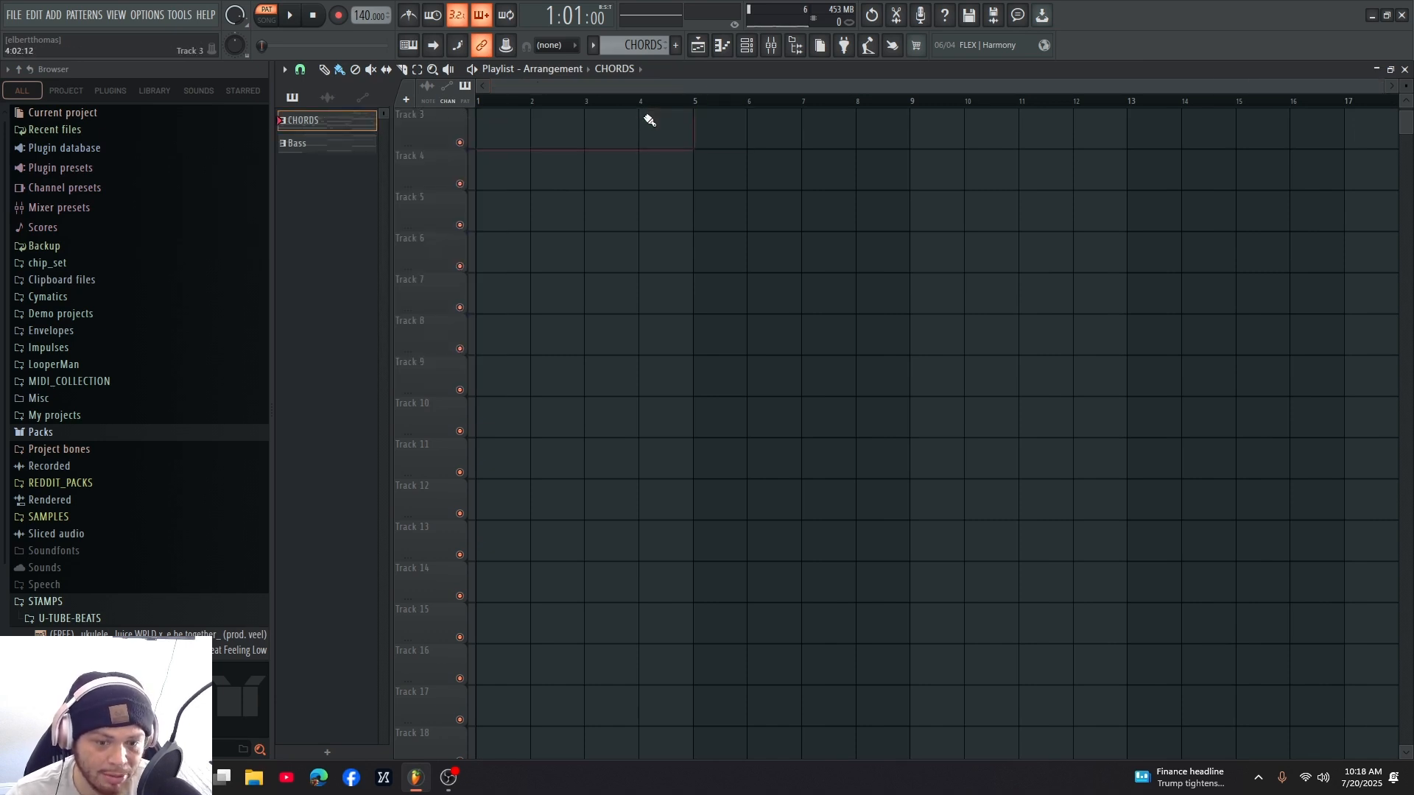
- Split the CHORDS pattern by channel and place the two resulting patterns at bar 1 on Tracks 3 and 4
{"action": "right_click", "coordinate": [337, 117]}
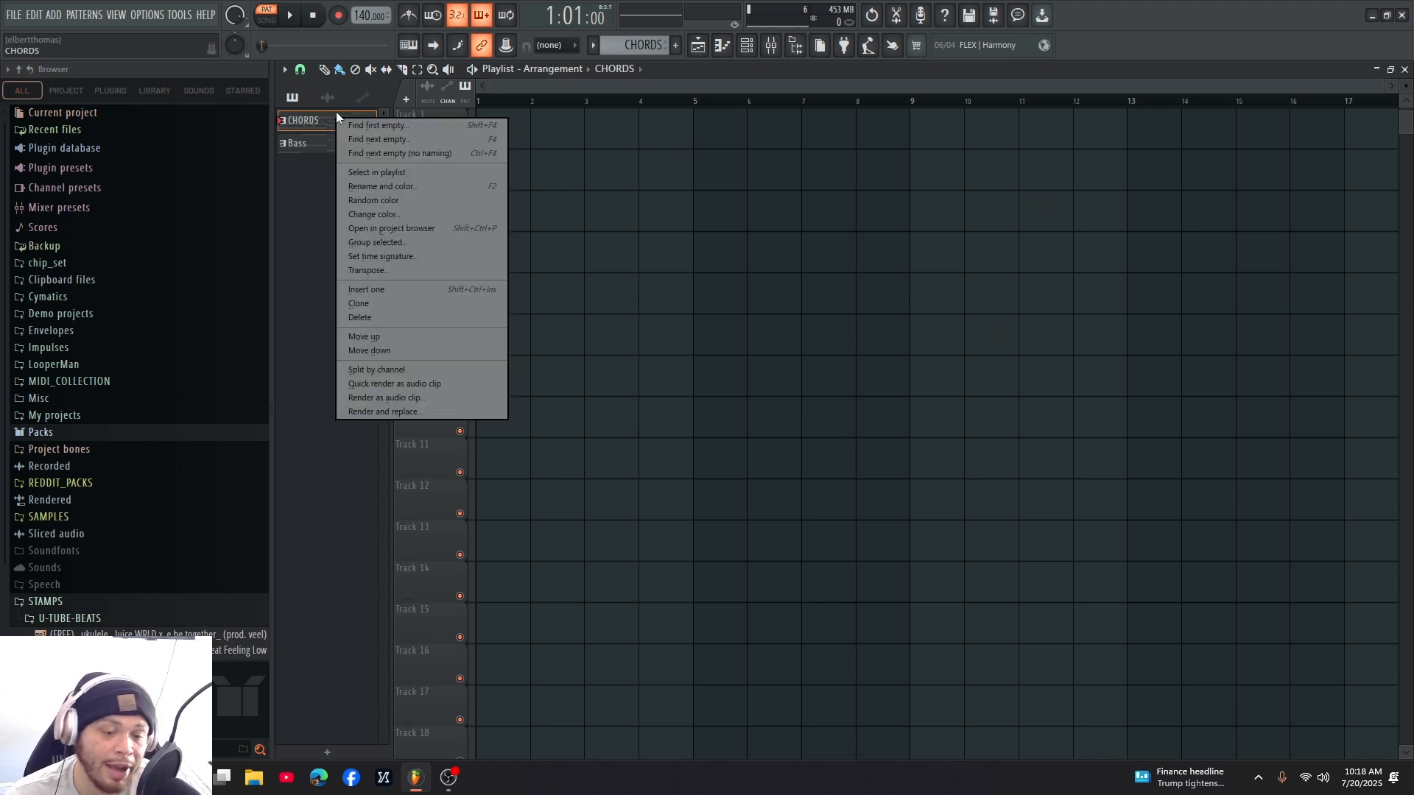
{"action": "left_click", "coordinate": [377, 370]}
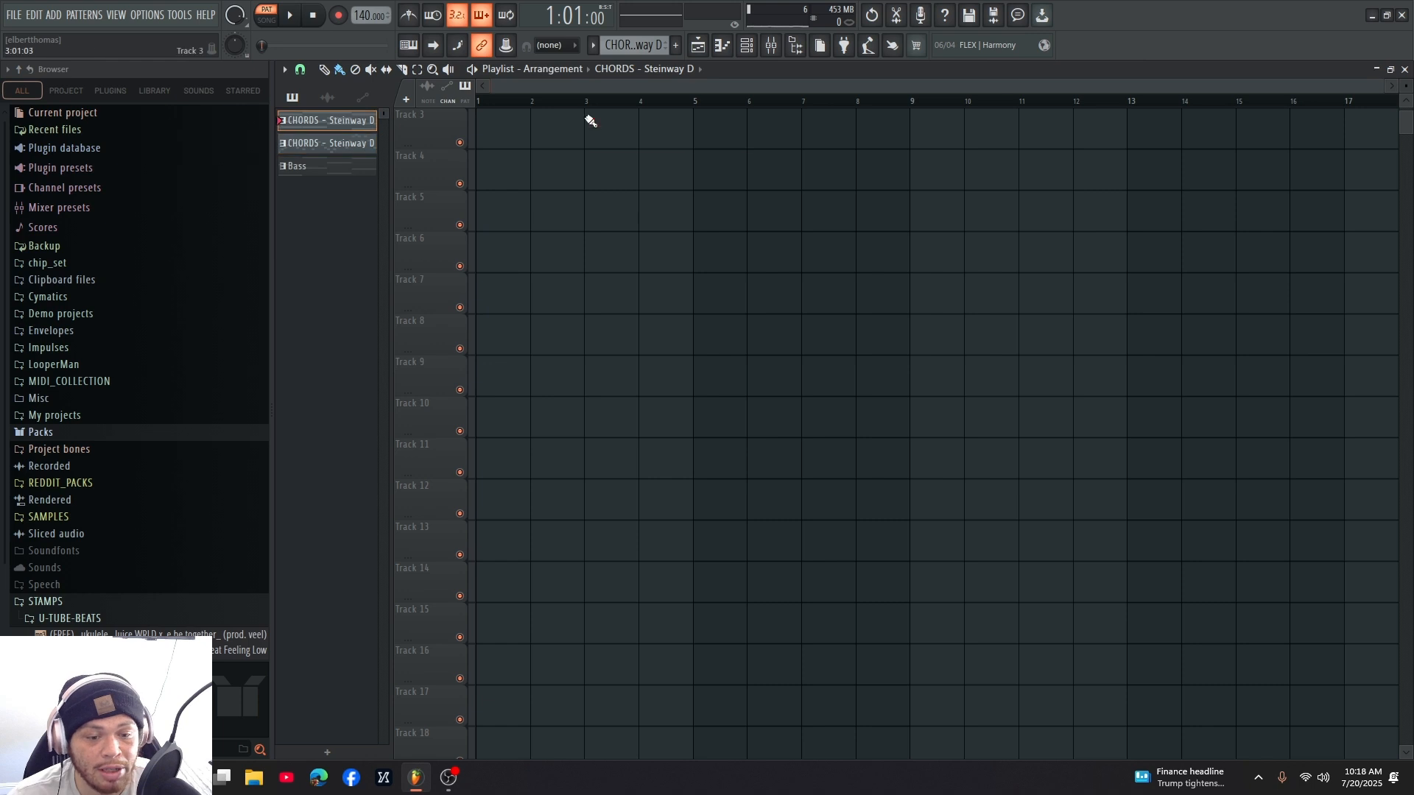
{"action": "left_click_drag", "start_coordinate": [590, 117], "coordinate": [482, 117]}
{"action": "left_click", "coordinate": [325, 145]}
{"action": "left_click", "coordinate": [668, 174]}
{"action": "left_click_drag", "start_coordinate": [668, 175], "coordinate": [505, 175]}
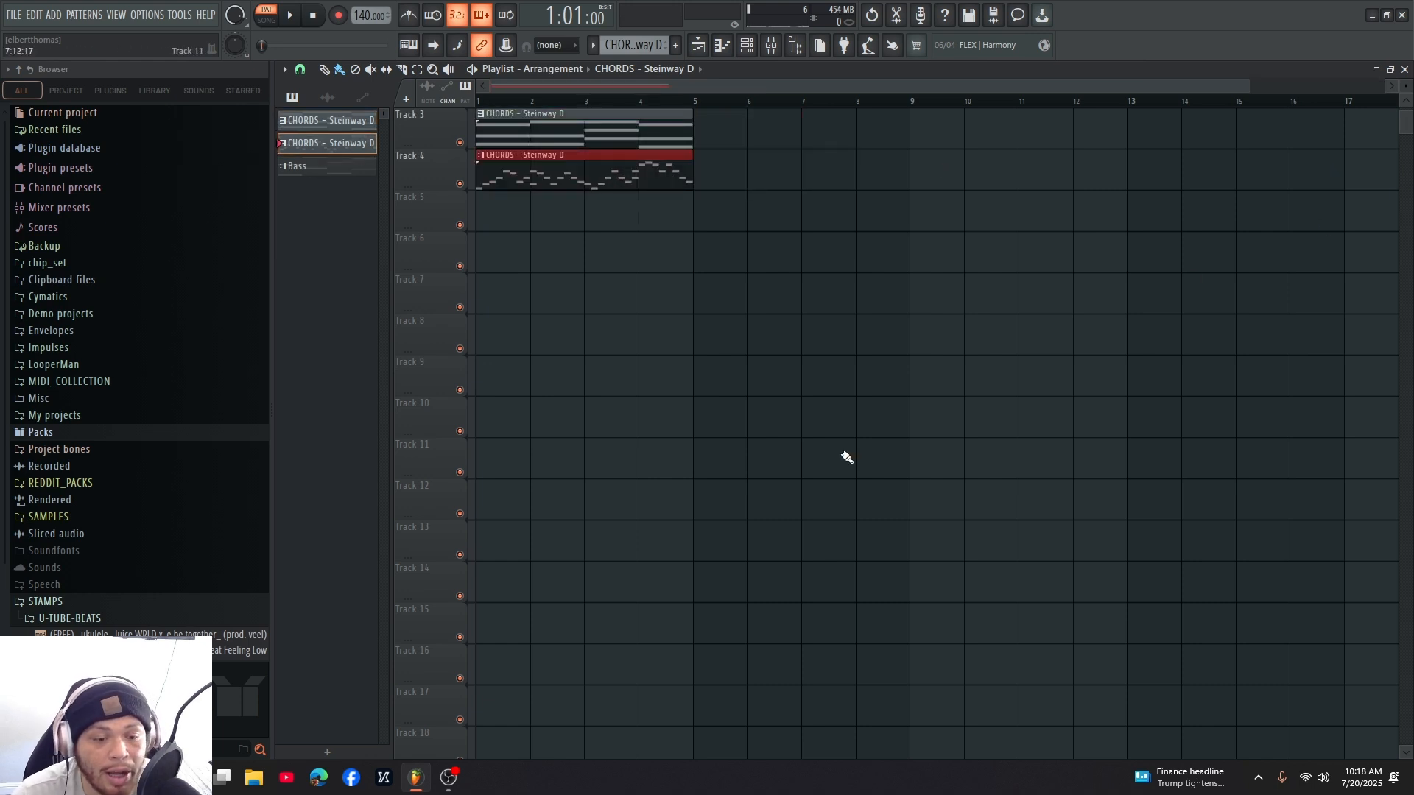
- Rename the split-off melody pattern as High Notes
{"action": "right_click", "coordinate": [330, 148]}
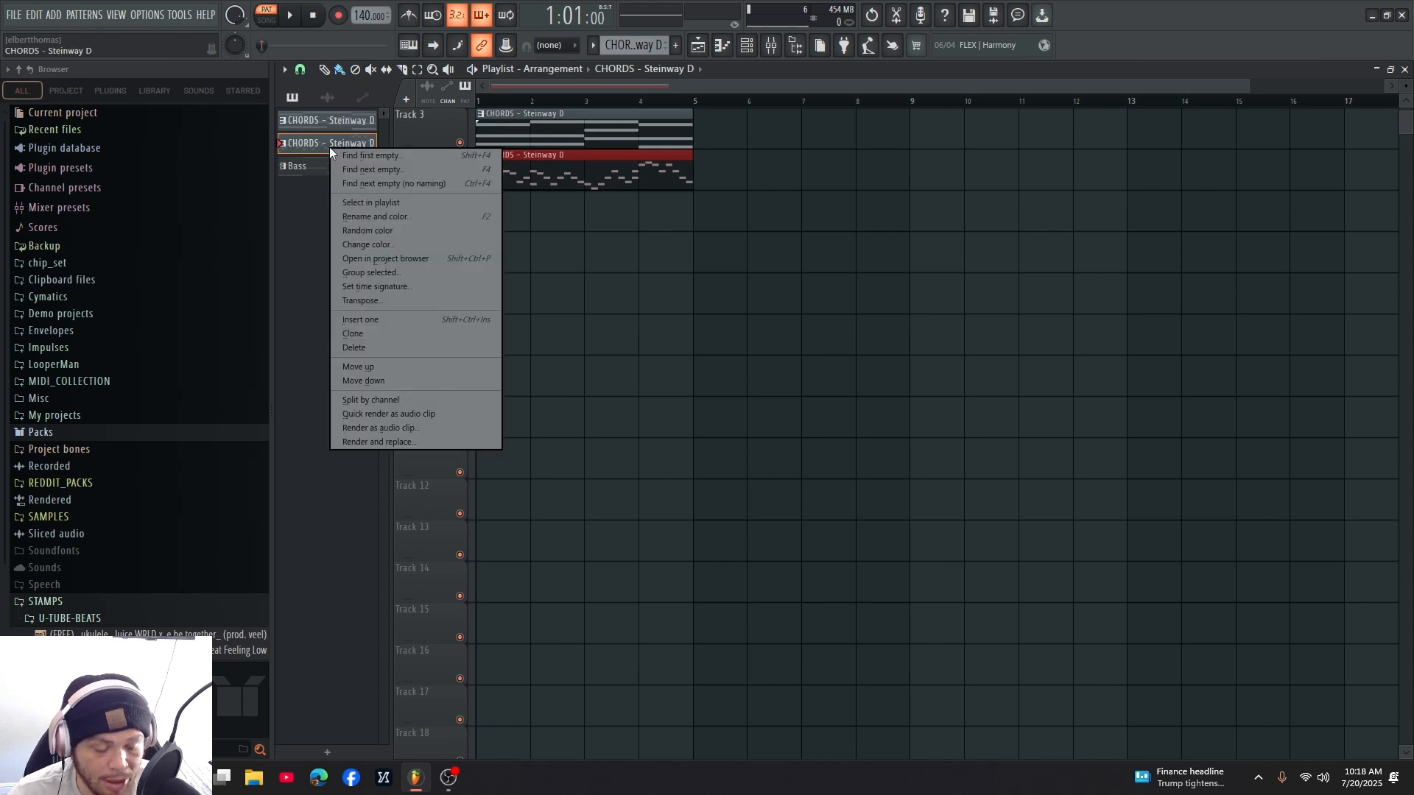
{"action": "left_click", "coordinate": [335, 152]}
{"action": "key", "text": "BackSpace"}
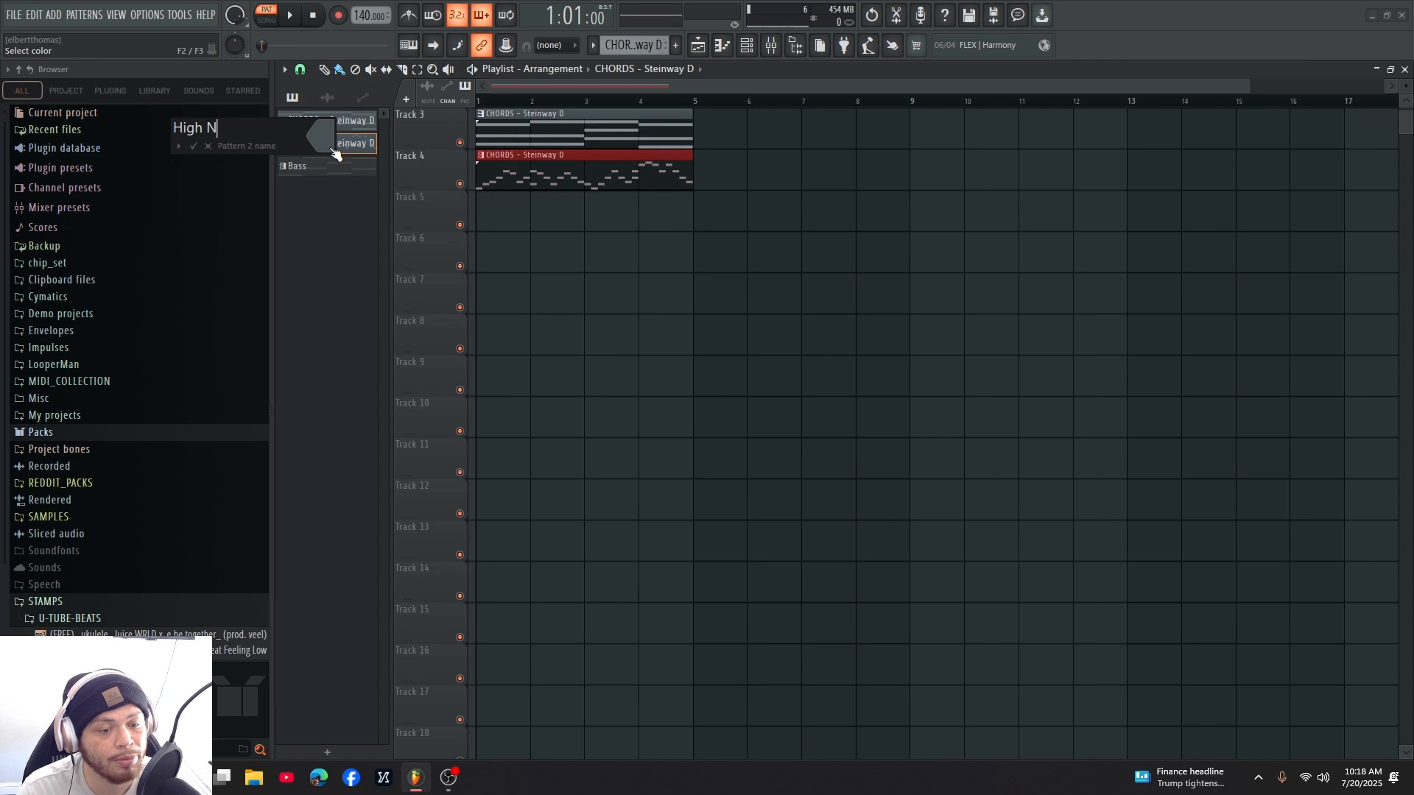
{"action": "type", "text": "High Notes"}
{"action": "key", "text": "Return"}
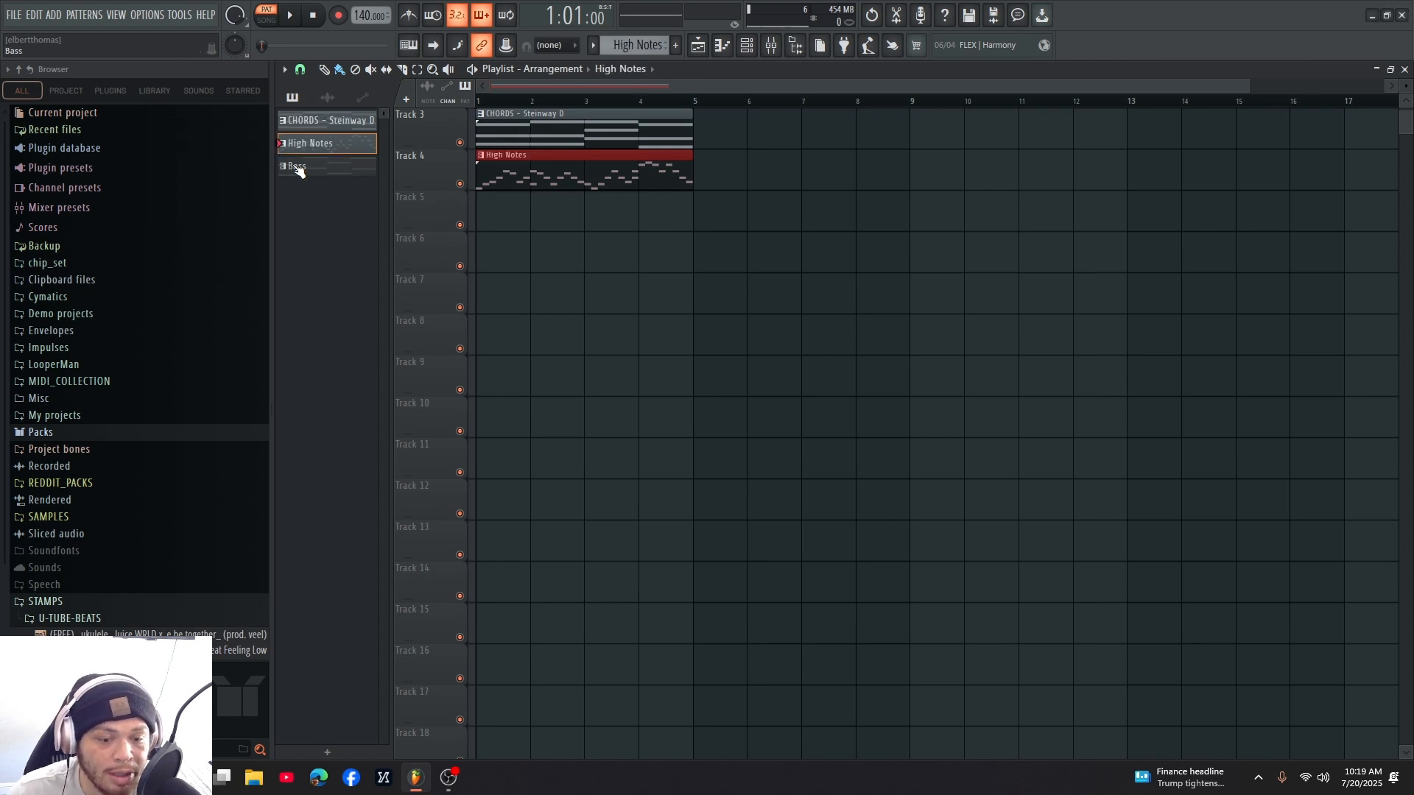
- Place the Bass pattern at bar 1 on Track 5 and play the arrangement in song mode
{"action": "left_click_drag", "start_coordinate": [299, 171], "coordinate": [505, 197]}
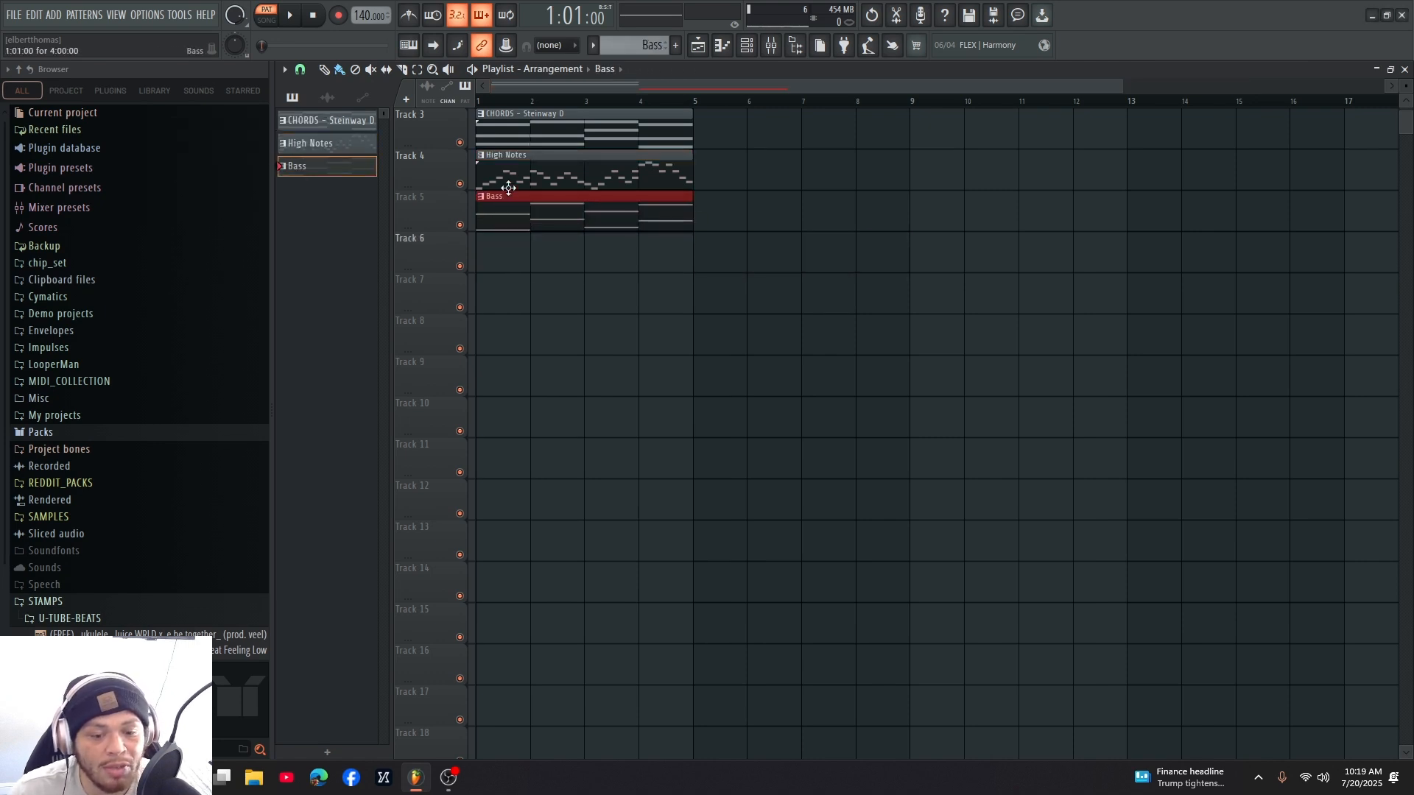
{"action": "left_click", "coordinate": [264, 14]}
{"action": "key", "text": "space"}
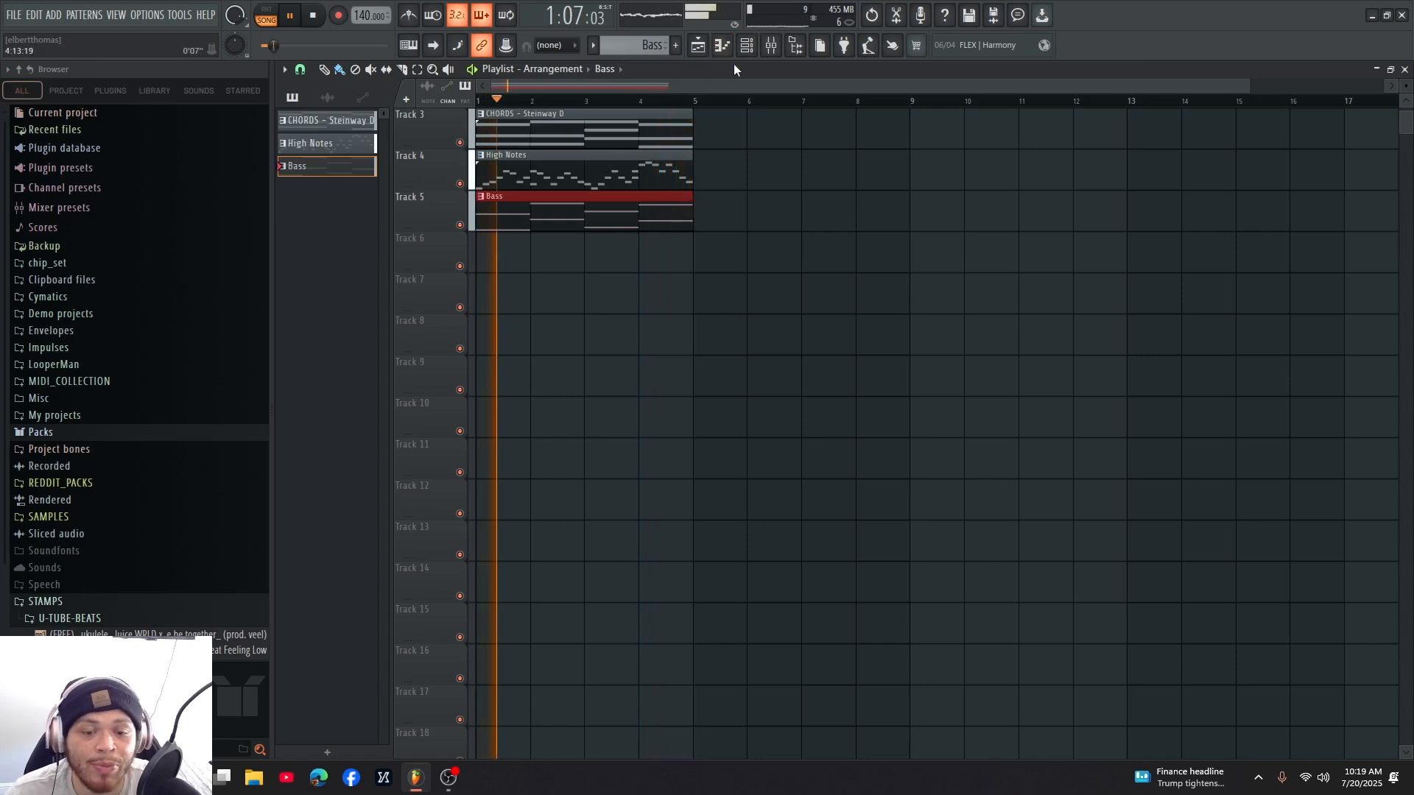
{"action": "key", "text": "space"}
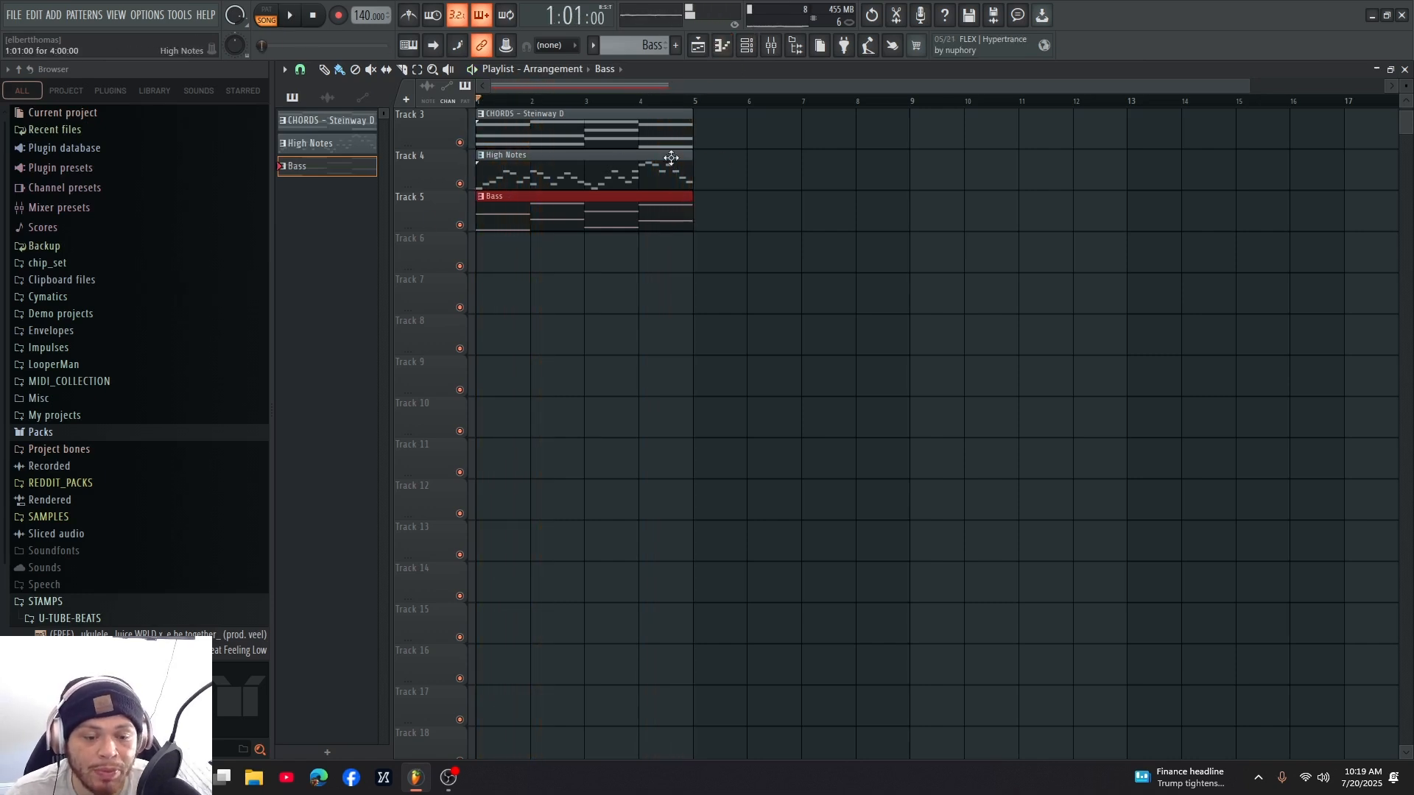
- Check the High Notes pattern in the piano roll, and return to the playlist
{"action": "left_click", "coordinate": [360, 145]}
{"action": "double_click", "coordinate": [346, 140]}
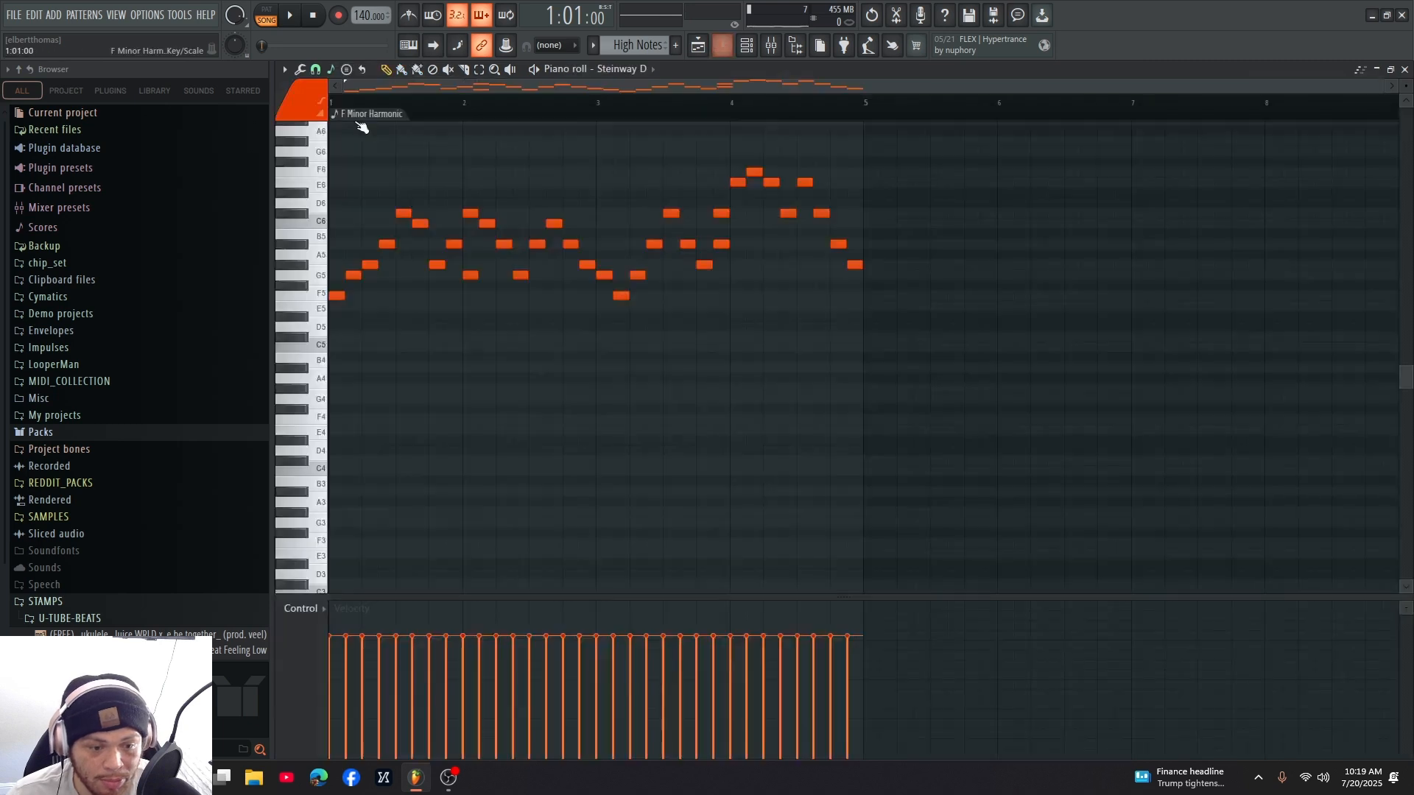
{"action": "left_click", "coordinate": [721, 47]}
{"action": "left_click", "coordinate": [698, 47]}
{"action": "left_click", "coordinate": [722, 47]}
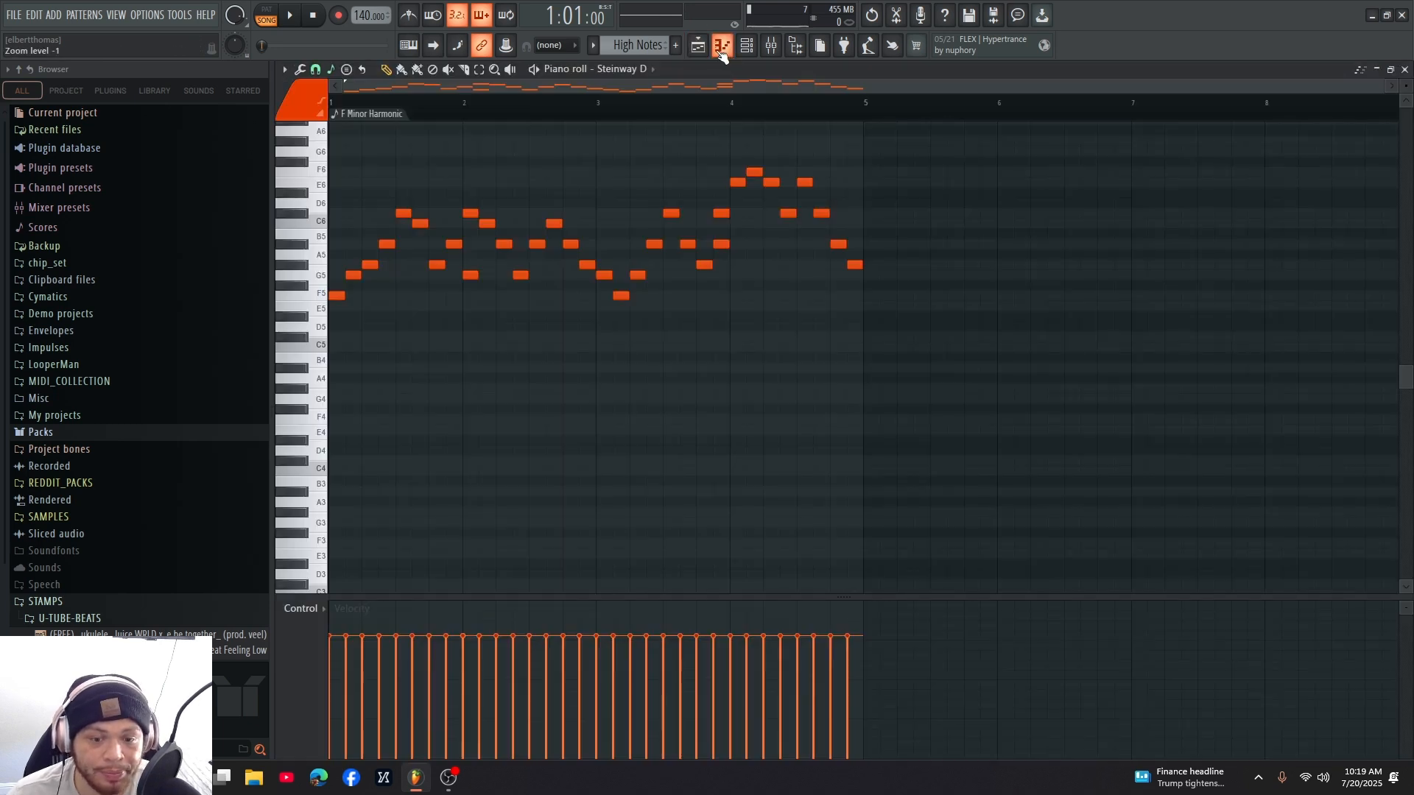
{"action": "left_click", "coordinate": [698, 47]}
- Space out the playlist clips by moving High Notes to Track 5 and Bass to Track 7
{"action": "left_click_drag", "start_coordinate": [565, 308], "coordinate": [556, 338]}
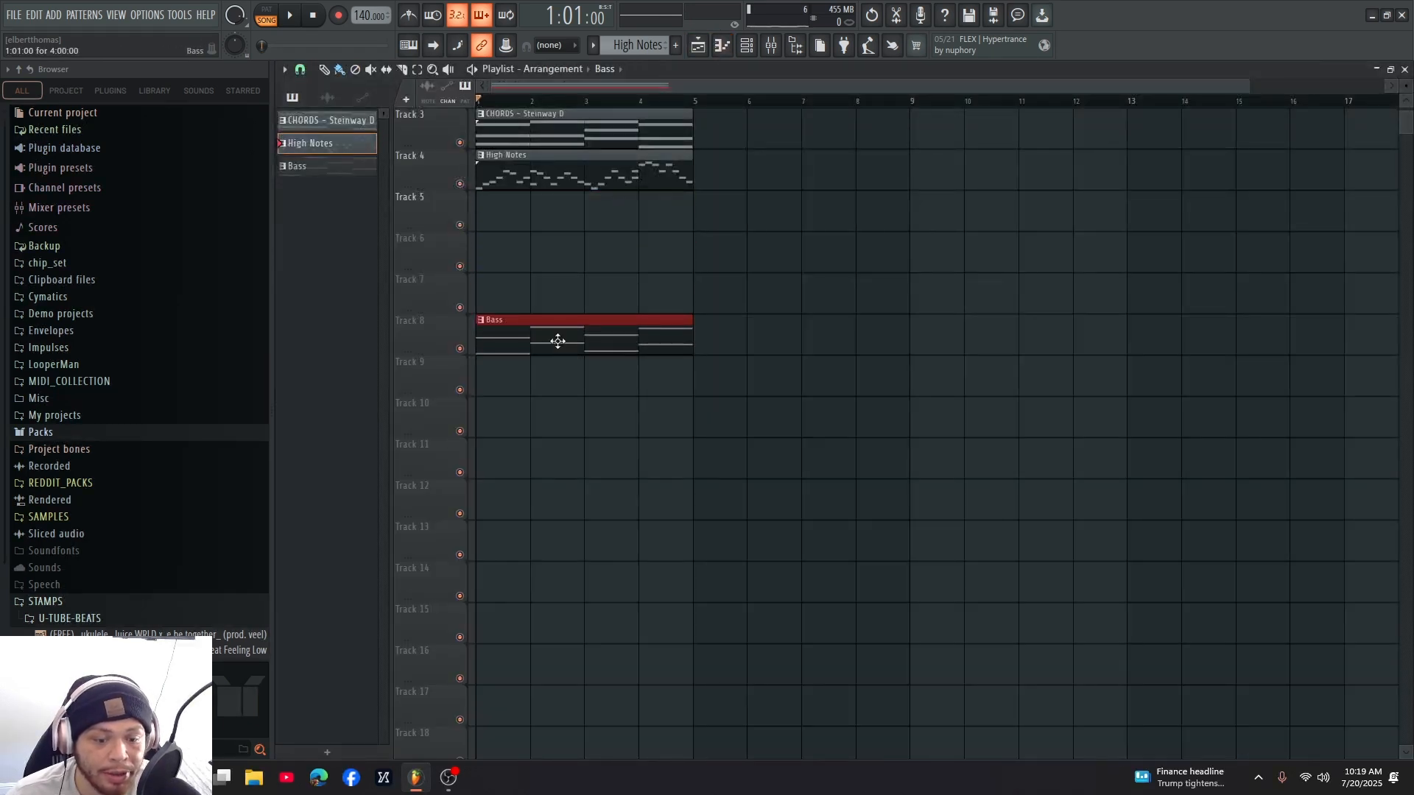
{"action": "left_click_drag", "start_coordinate": [595, 184], "coordinate": [571, 251]}
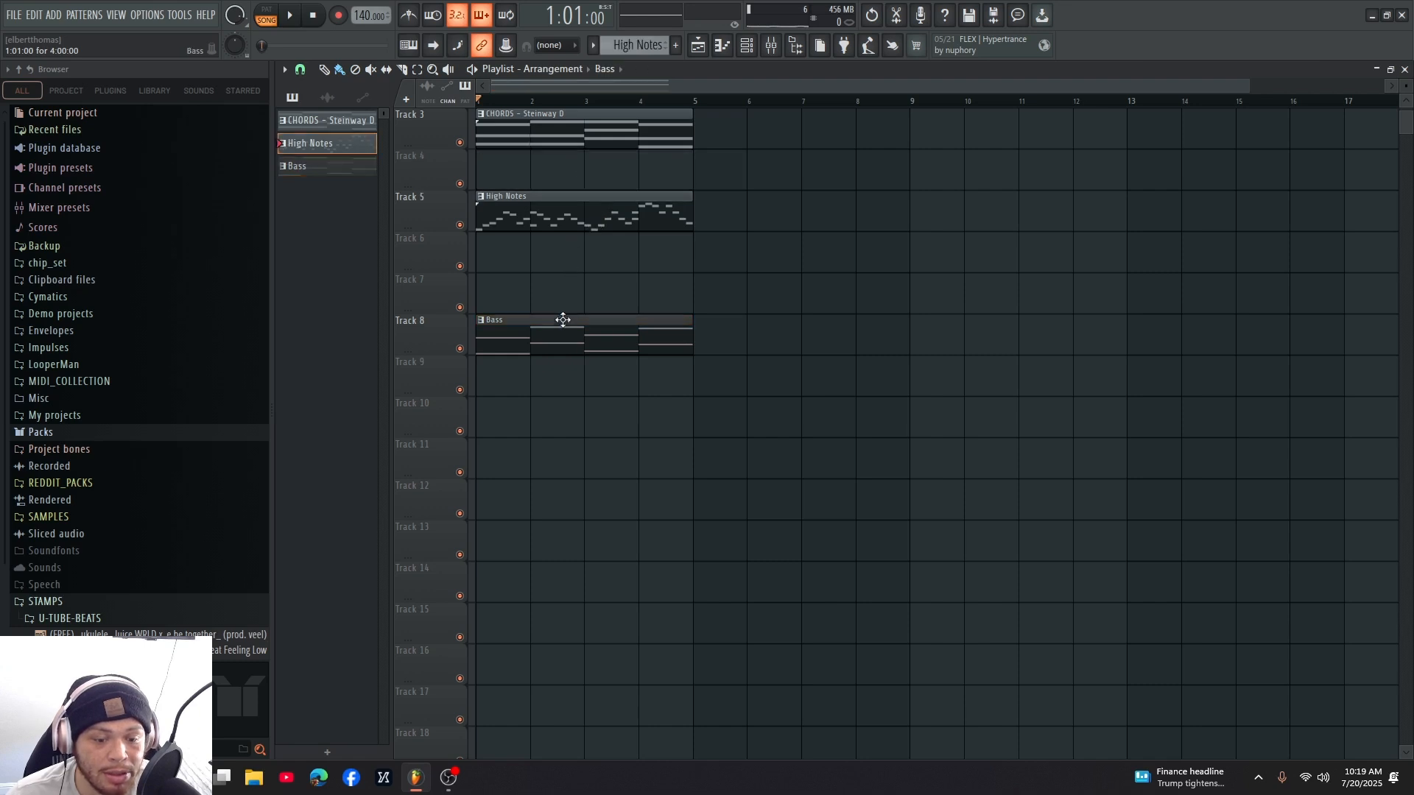
{"action": "left_click_drag", "start_coordinate": [562, 319], "coordinate": [578, 272]}
- Select the CHORDS - Steinway D pattern and add a Surge XT channel to the channel rack
{"action": "left_click", "coordinate": [365, 121]}
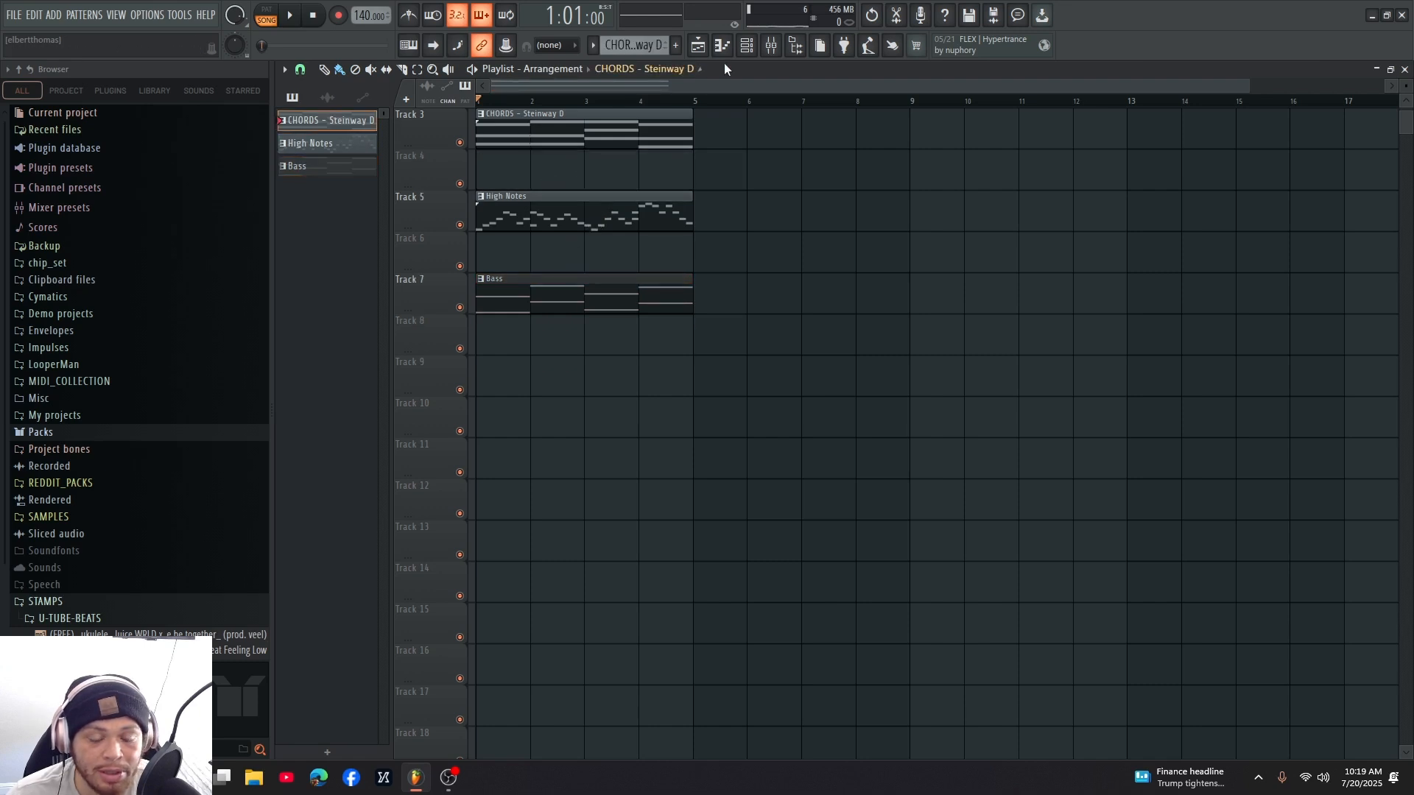
{"action": "left_click", "coordinate": [744, 47]}
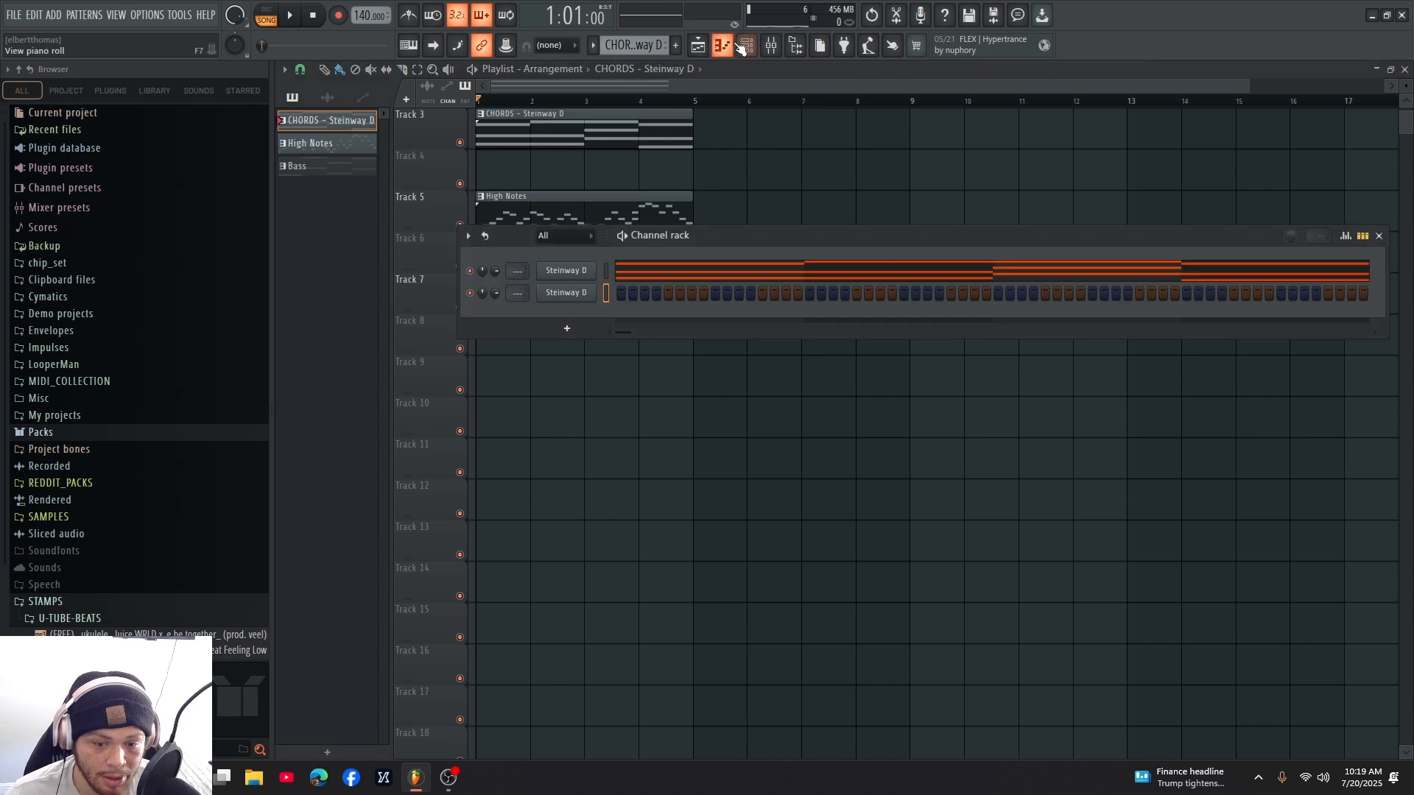
{"action": "left_click", "coordinate": [545, 326]}
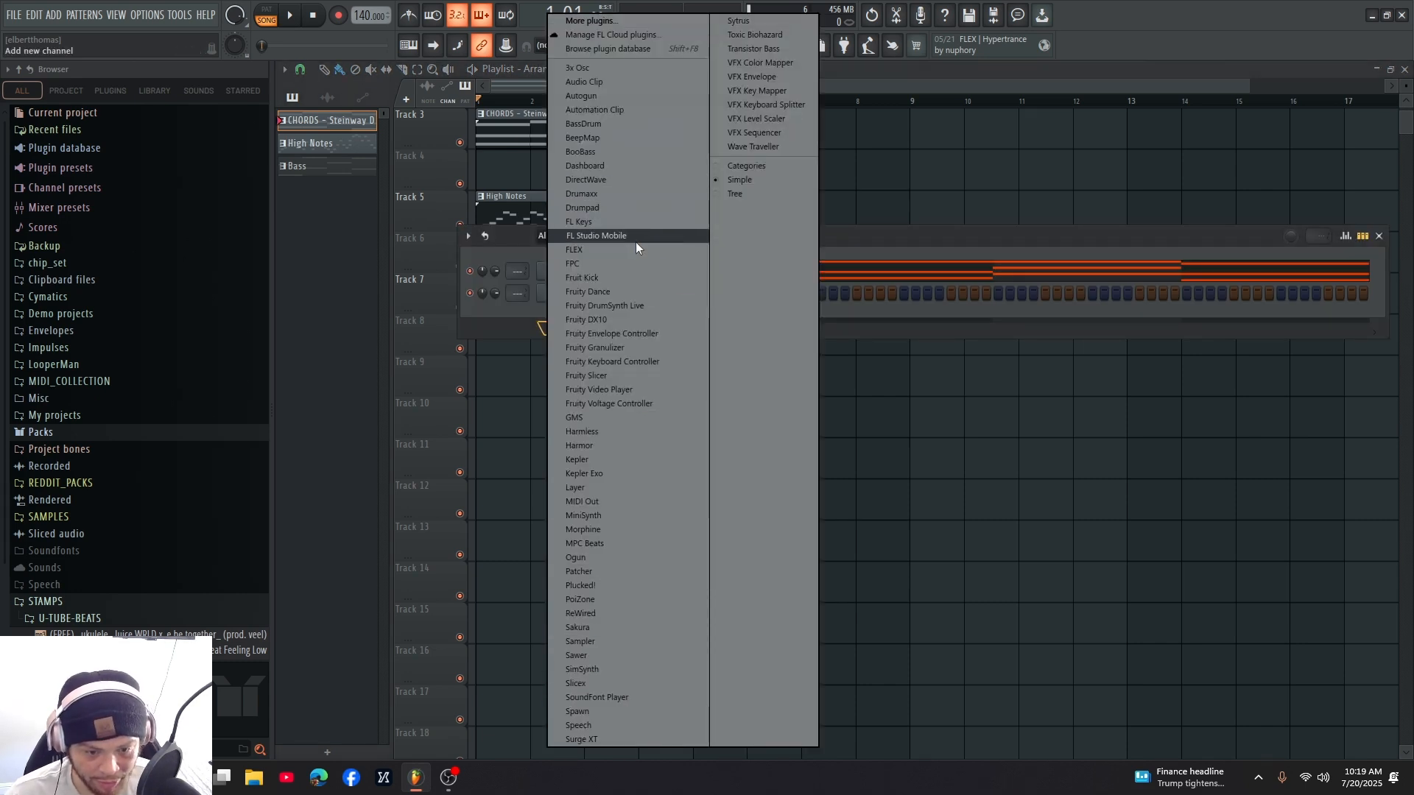
{"action": "left_click", "coordinate": [623, 738]}
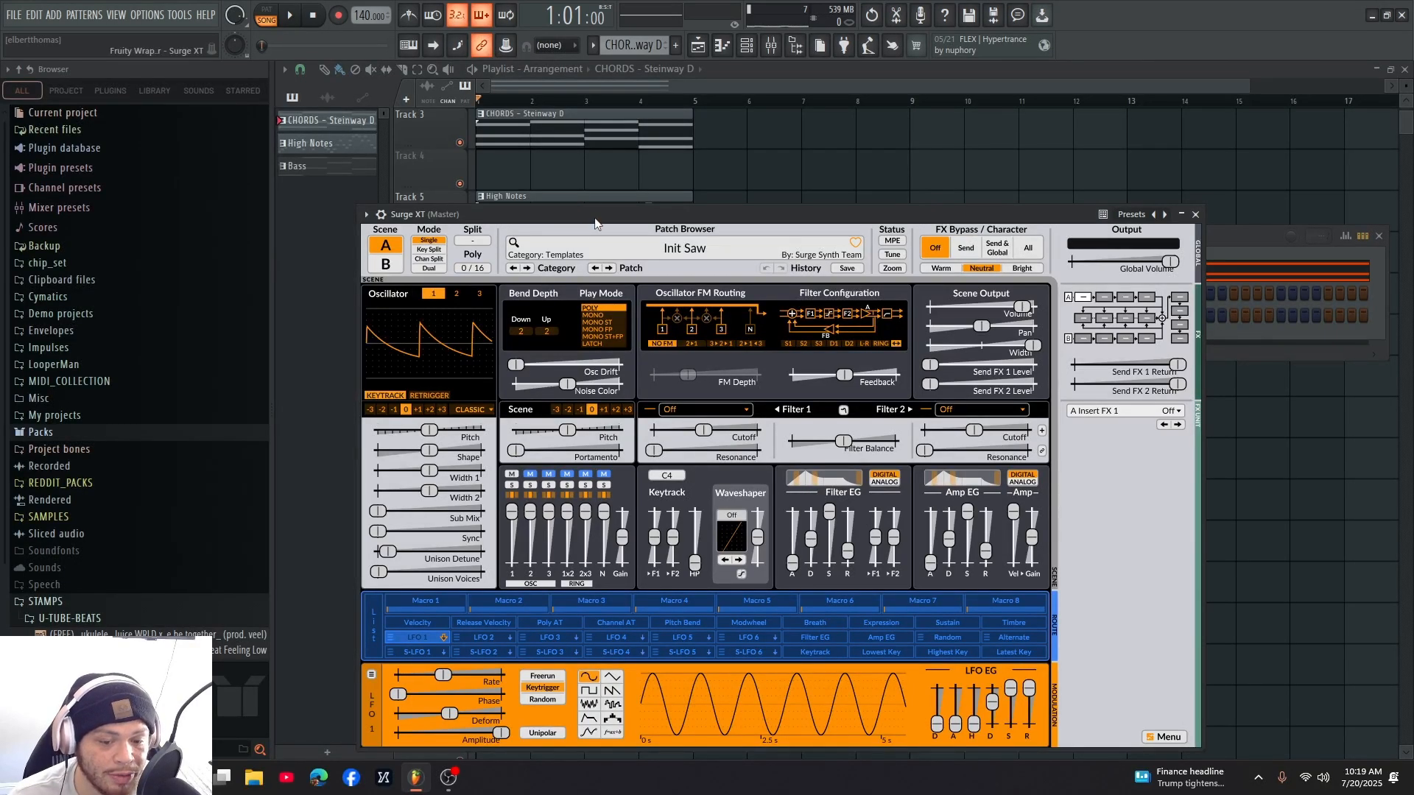
- Reposition the Surge XT window and load the Slur keys patch from the Malfunction third-party collection
{"action": "left_click_drag", "start_coordinate": [595, 223], "coordinate": [709, 223]}
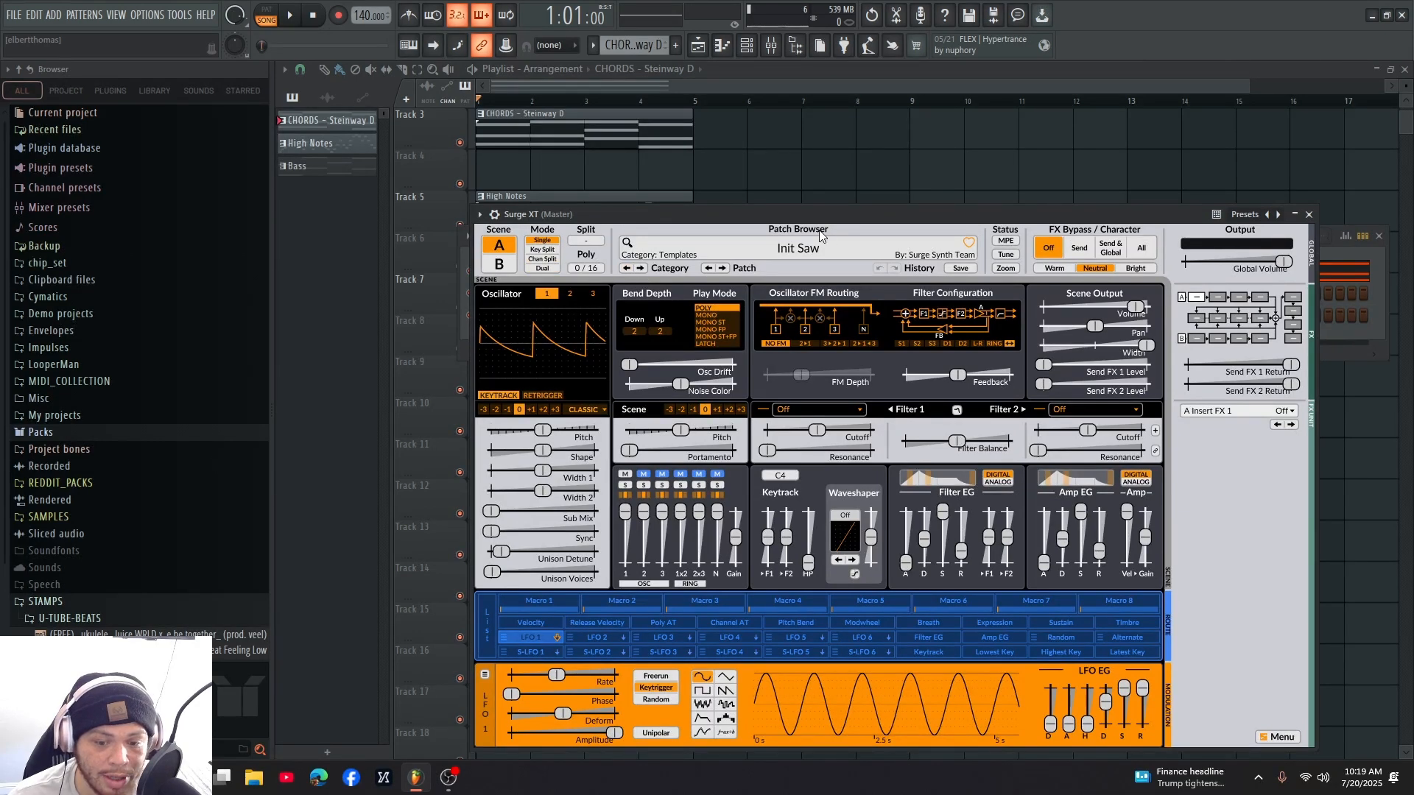
{"action": "left_click_drag", "start_coordinate": [819, 230], "coordinate": [848, 216]}
{"action": "left_click", "coordinate": [802, 246]}
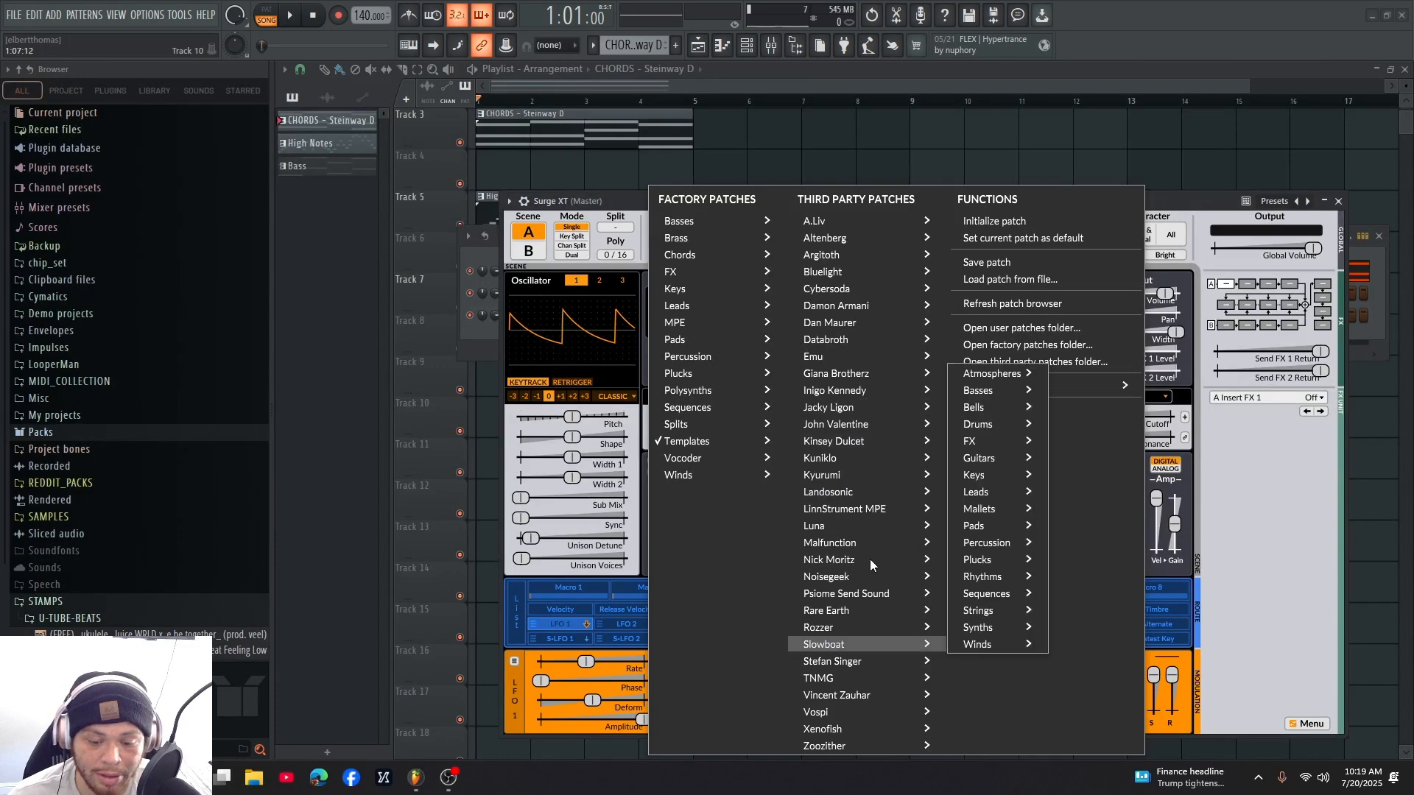
{"action": "mouse_move", "coordinate": [844, 542]}
{"action": "mouse_move", "coordinate": [977, 522]}
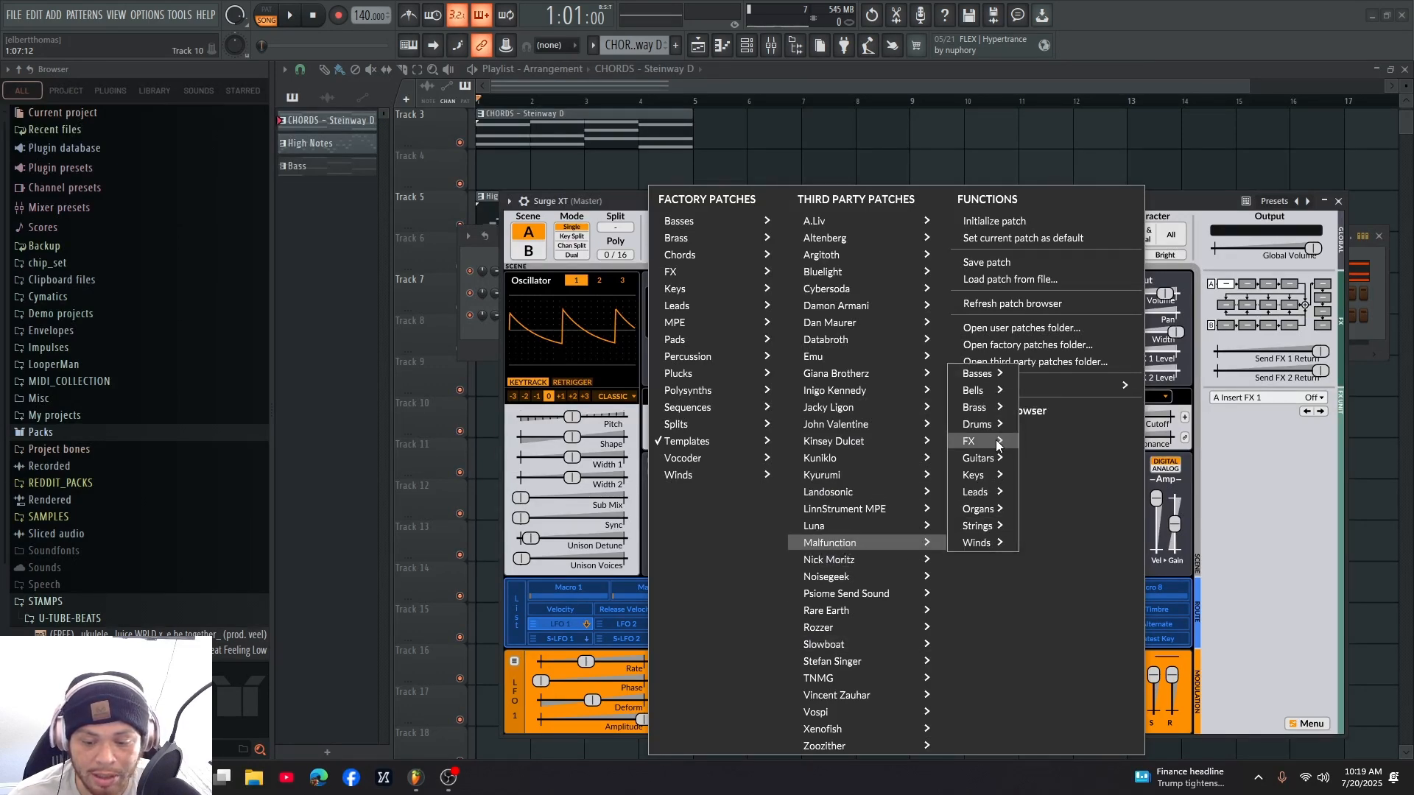
{"action": "mouse_move", "coordinate": [979, 473]}
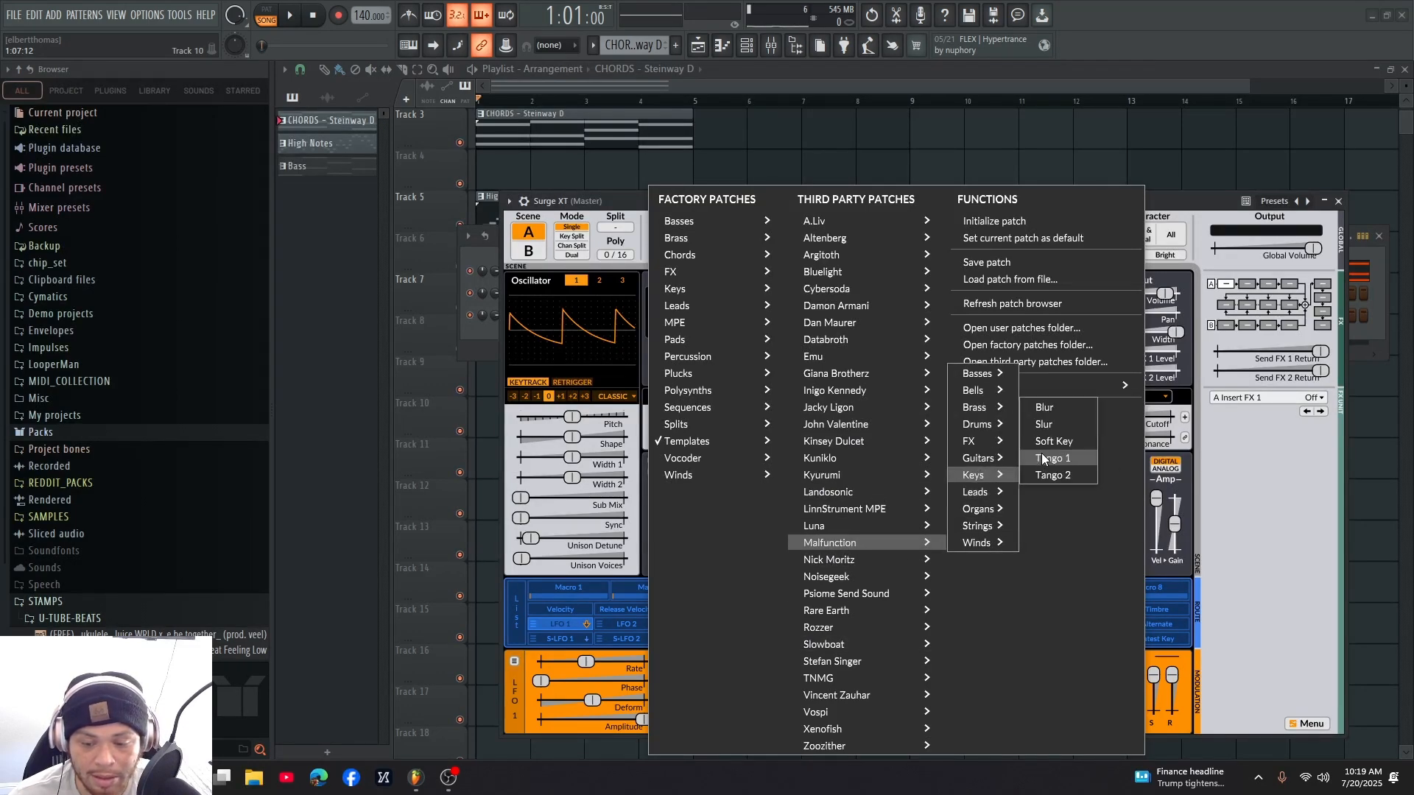
{"action": "left_click", "coordinate": [1056, 426]}
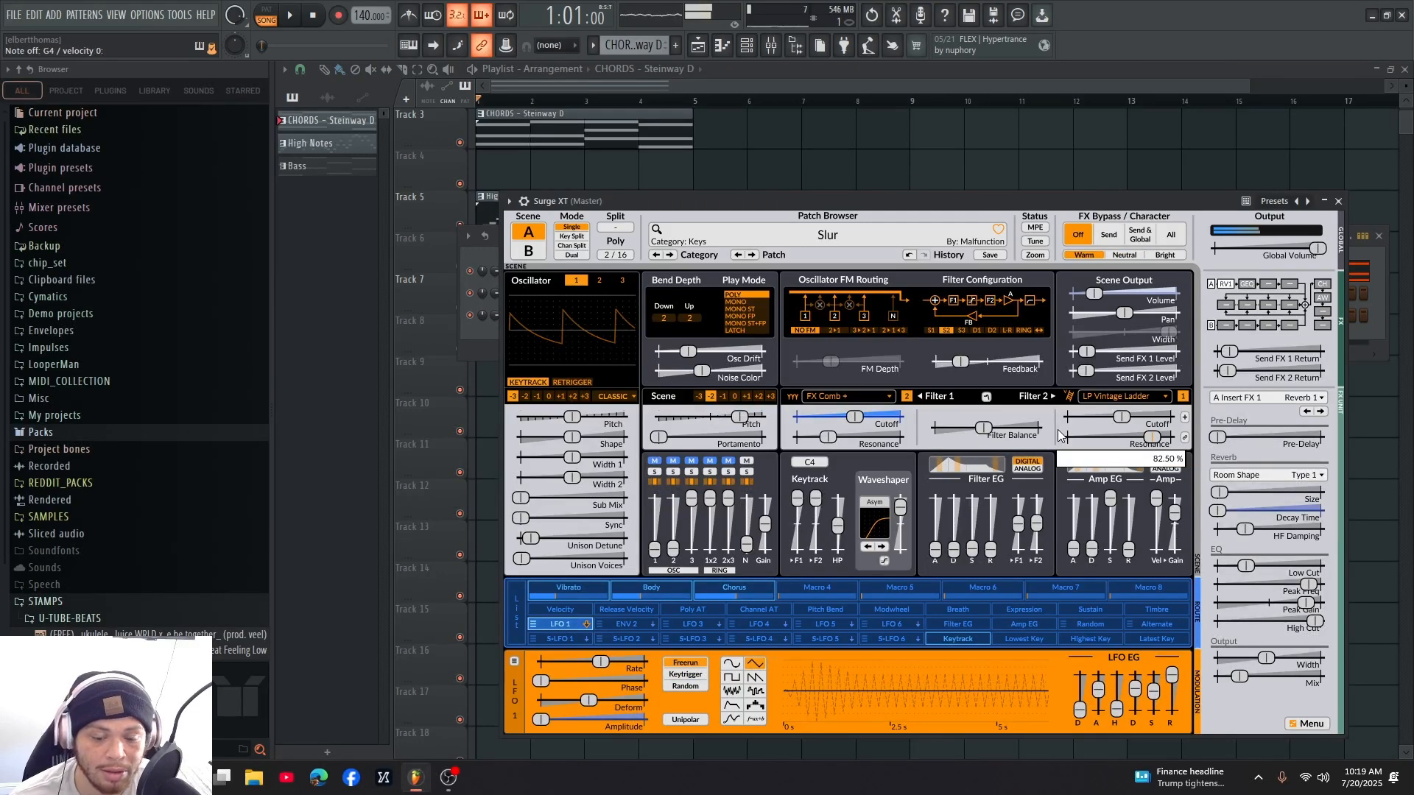
- Load the Melted Organ lead patch from the Emu third-party collection in Surge XT, audition it and close the plugin window
{"action": "left_click", "coordinate": [843, 237]}
{"action": "mouse_move", "coordinate": [855, 321]}
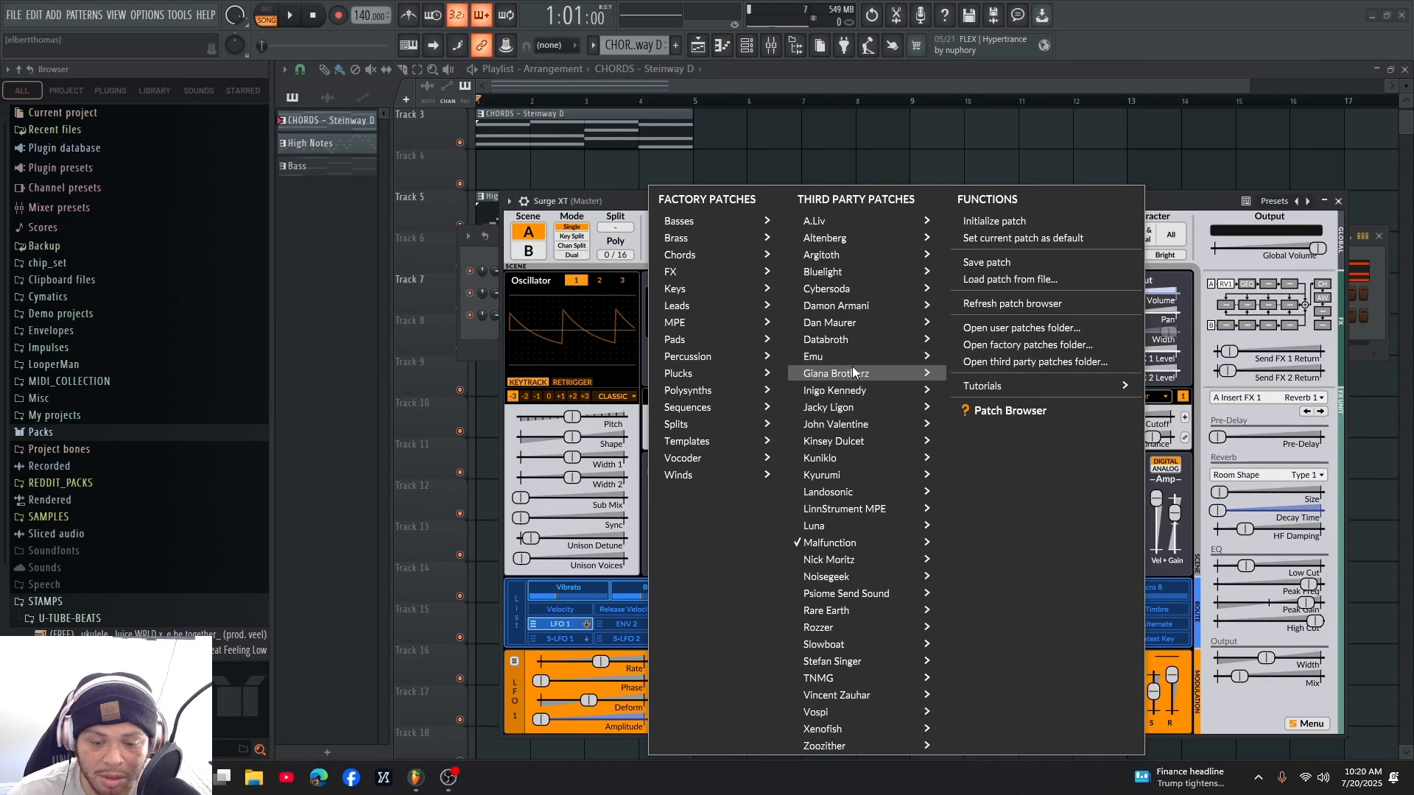
{"action": "mouse_move", "coordinate": [853, 373]}
{"action": "mouse_move", "coordinate": [889, 355]}
{"action": "mouse_move", "coordinate": [980, 426]}
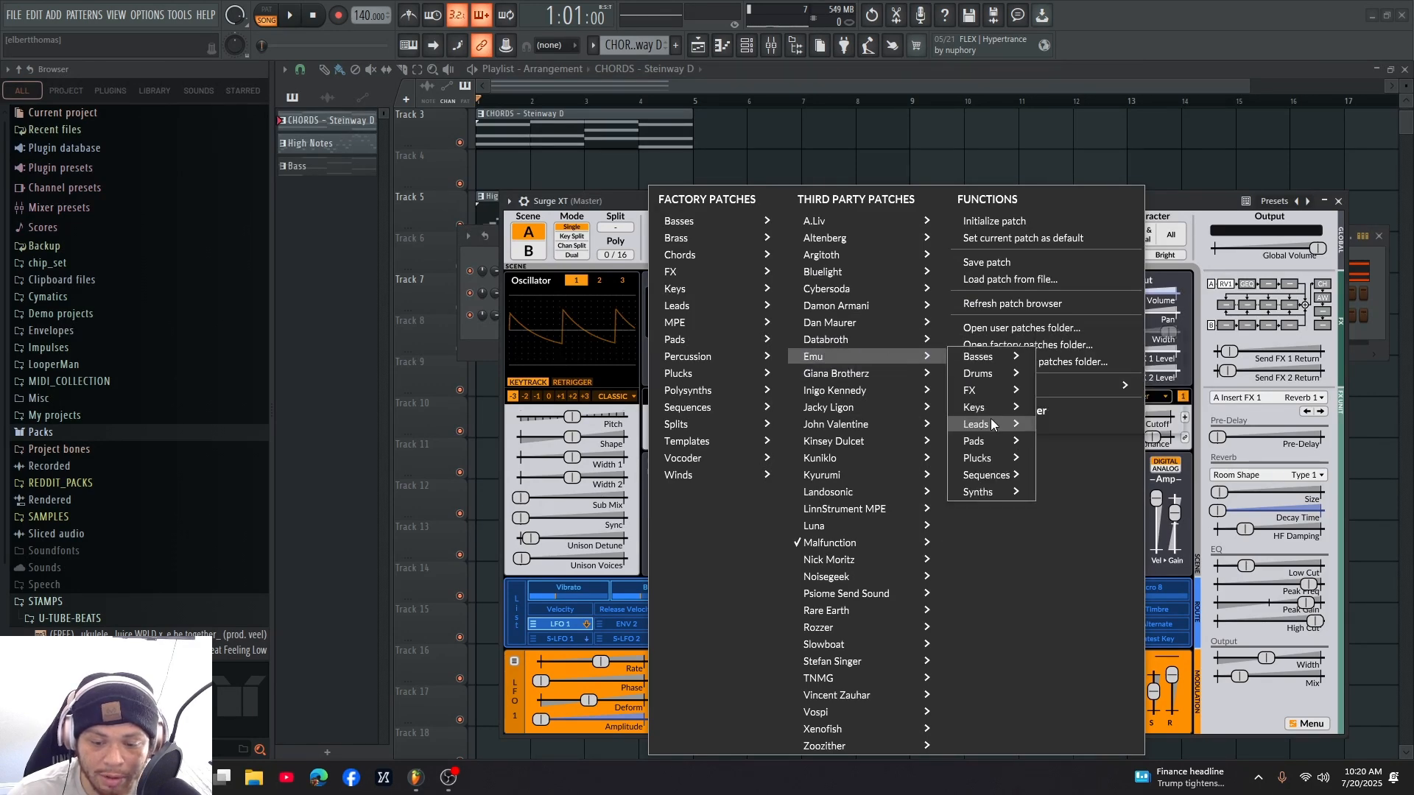
{"action": "left_click", "coordinate": [1121, 393]}
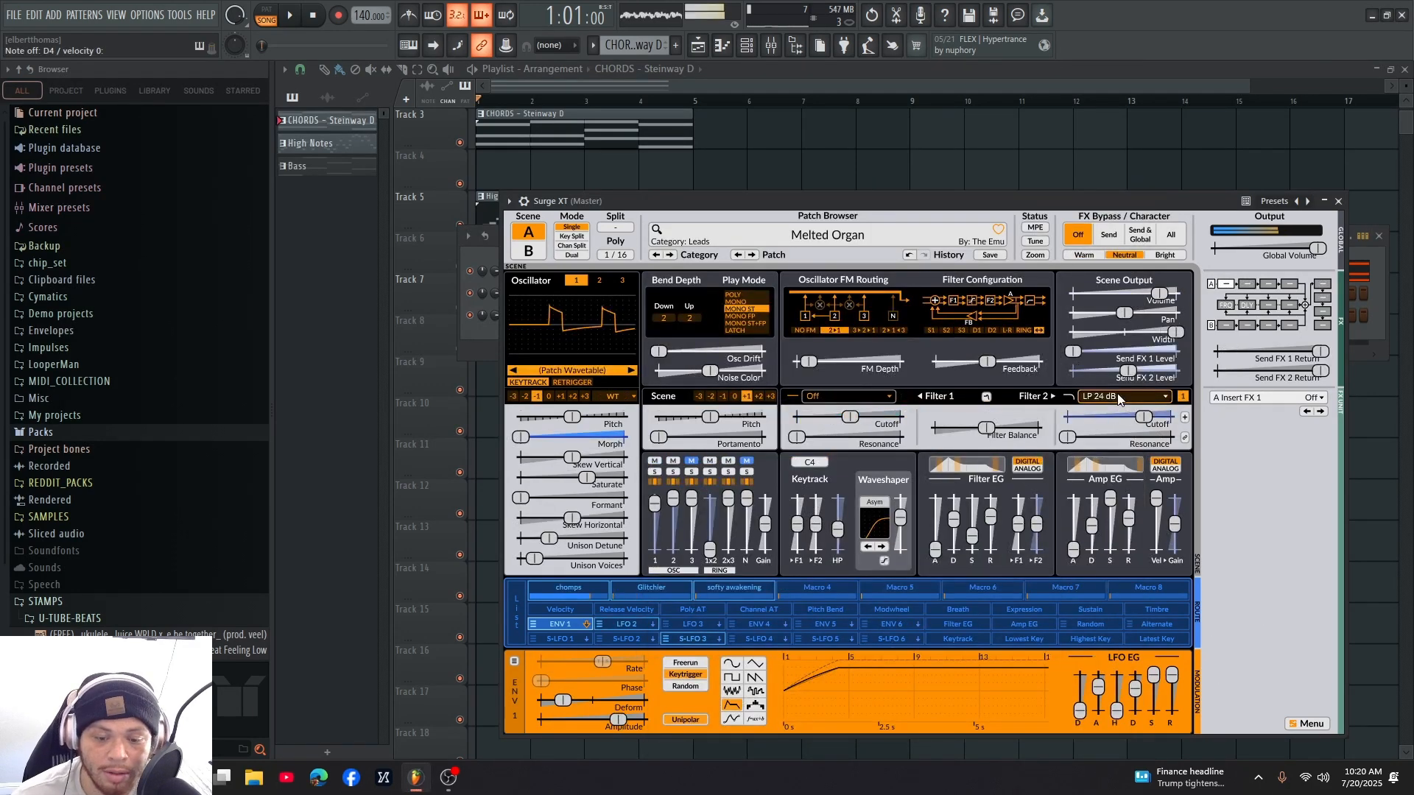
{"action": "key", "text": "Escape"}
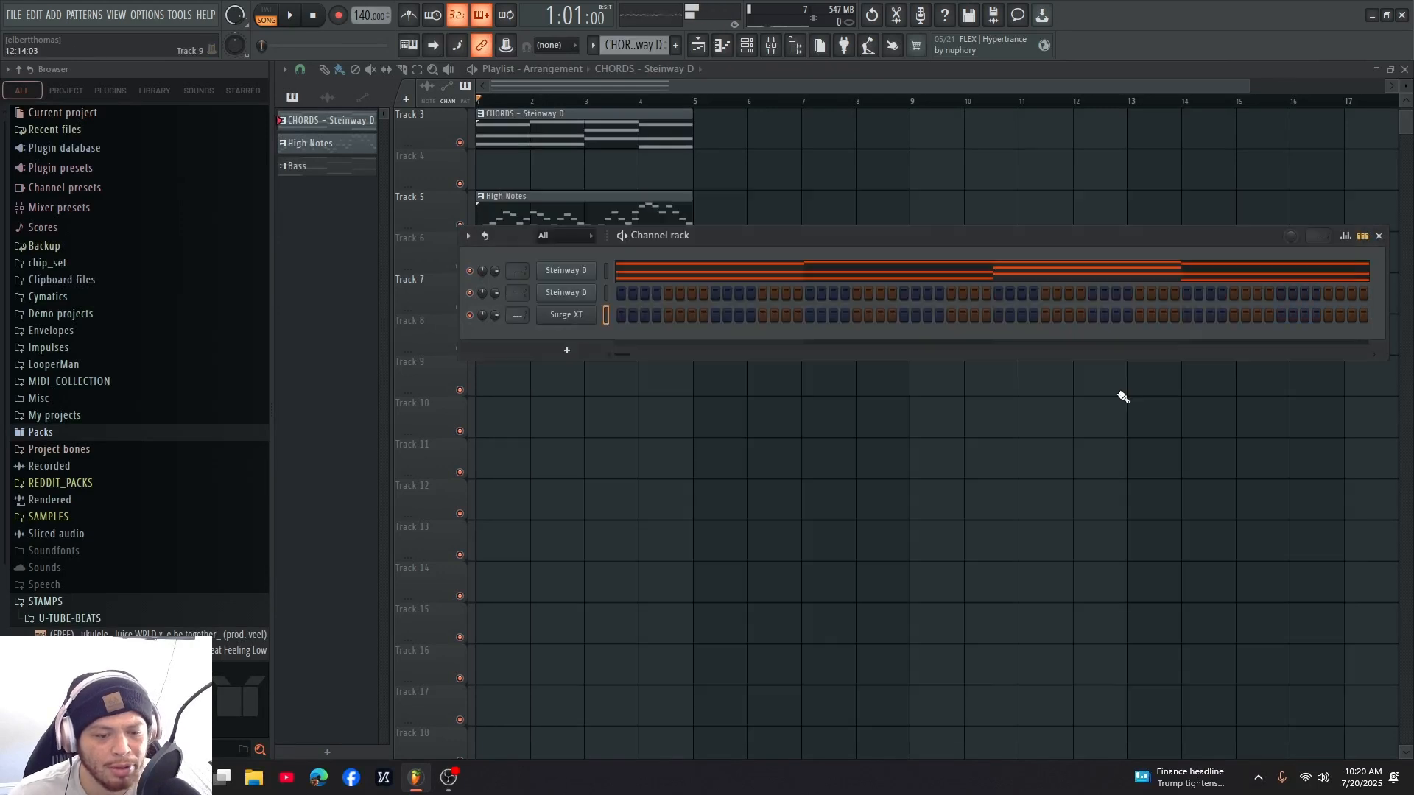
{"action": "key", "text": "F6"}
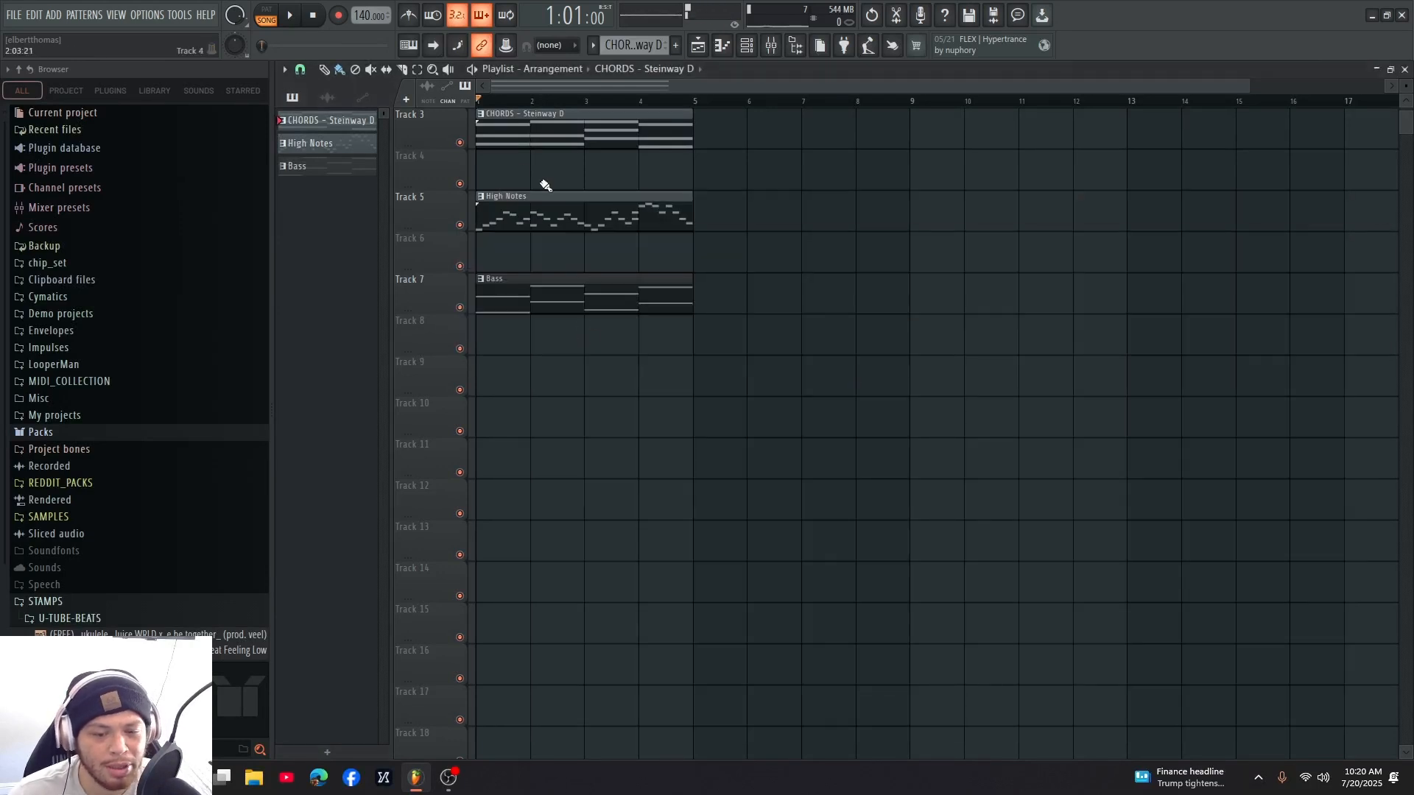
{"action": "left_click", "coordinate": [730, 50]}
{"action": "left_click", "coordinate": [747, 49]}
{"action": "left_click", "coordinate": [703, 49]}
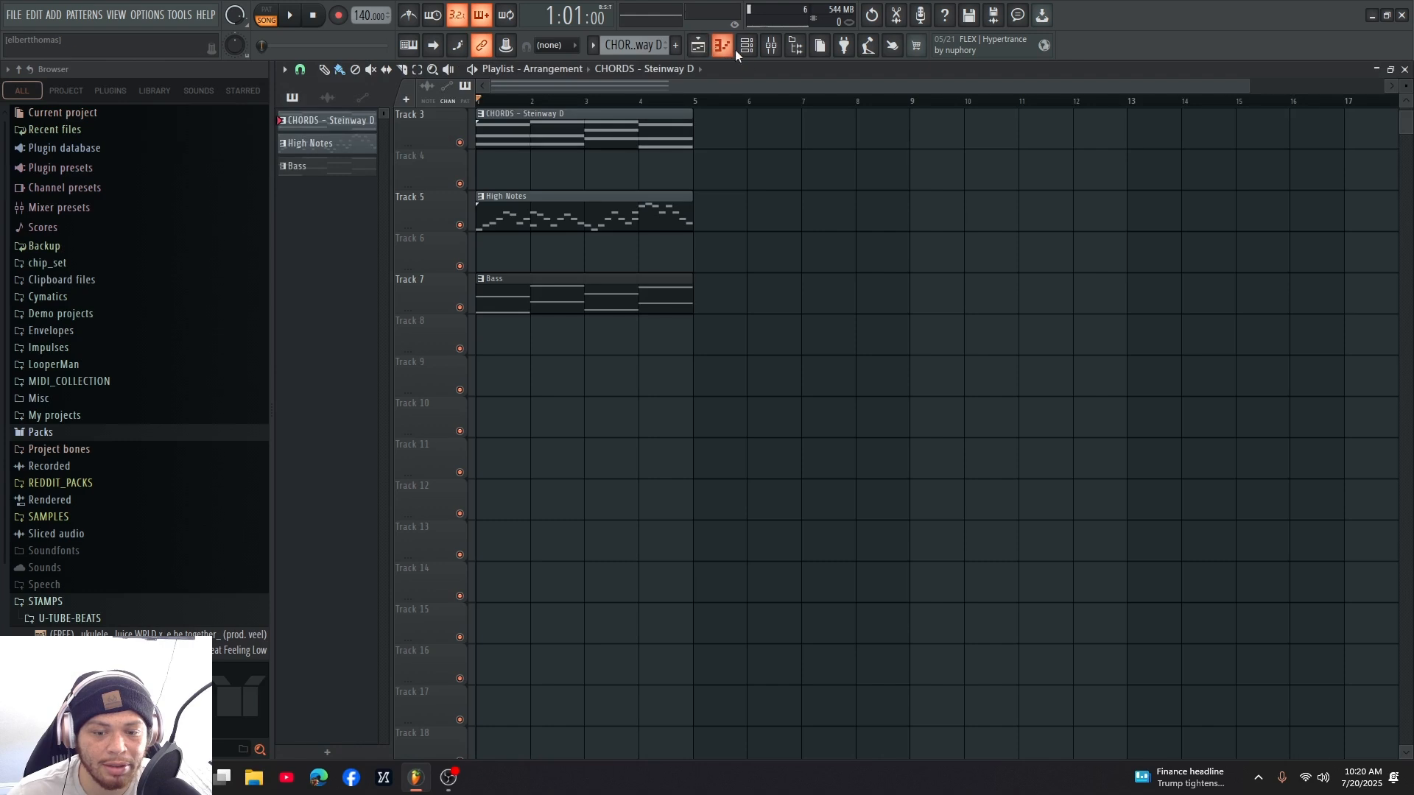
{"action": "left_click", "coordinate": [744, 47]}
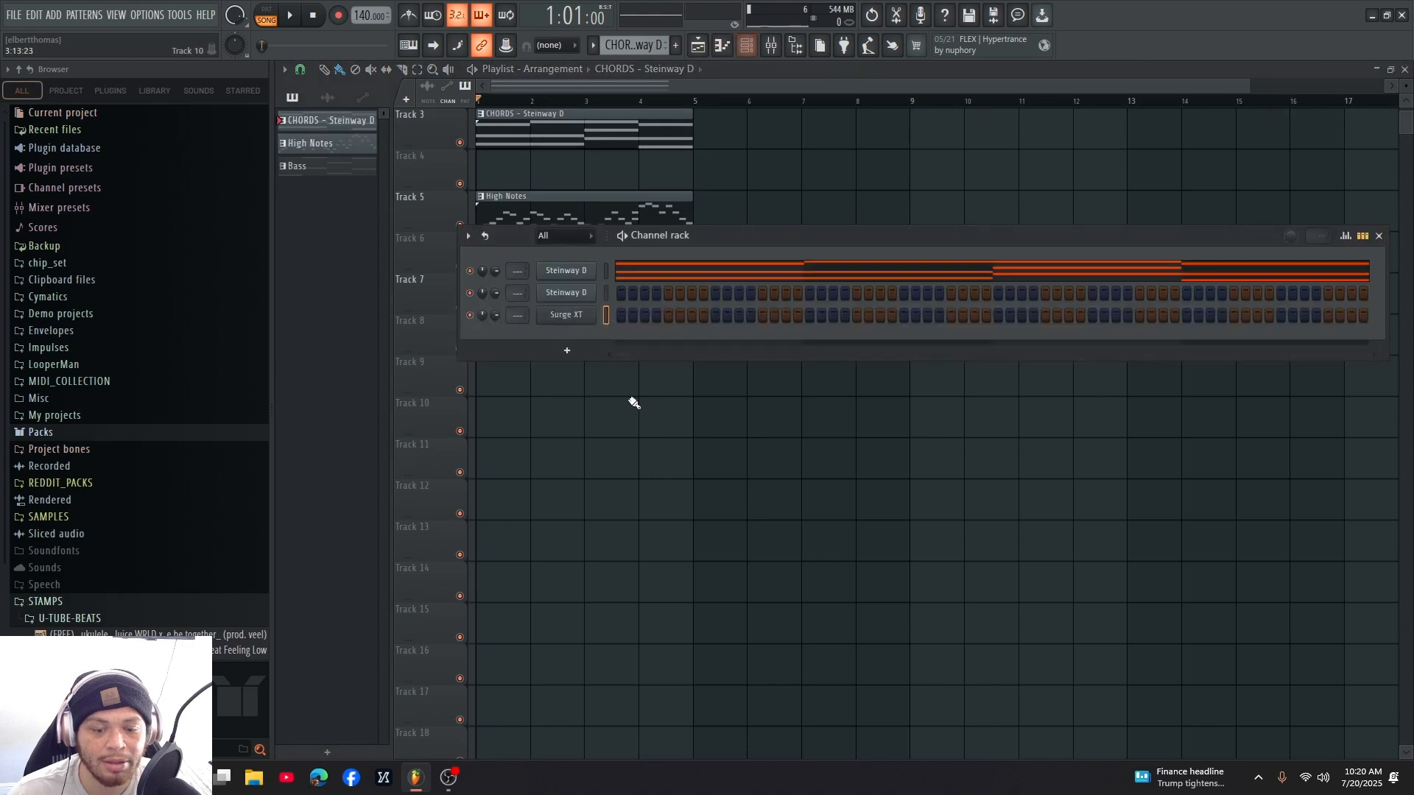
- Copy the chord notes from the first Steinway D channel to the Surge XT channel and play the arrangement
{"action": "left_click", "coordinate": [608, 274]}
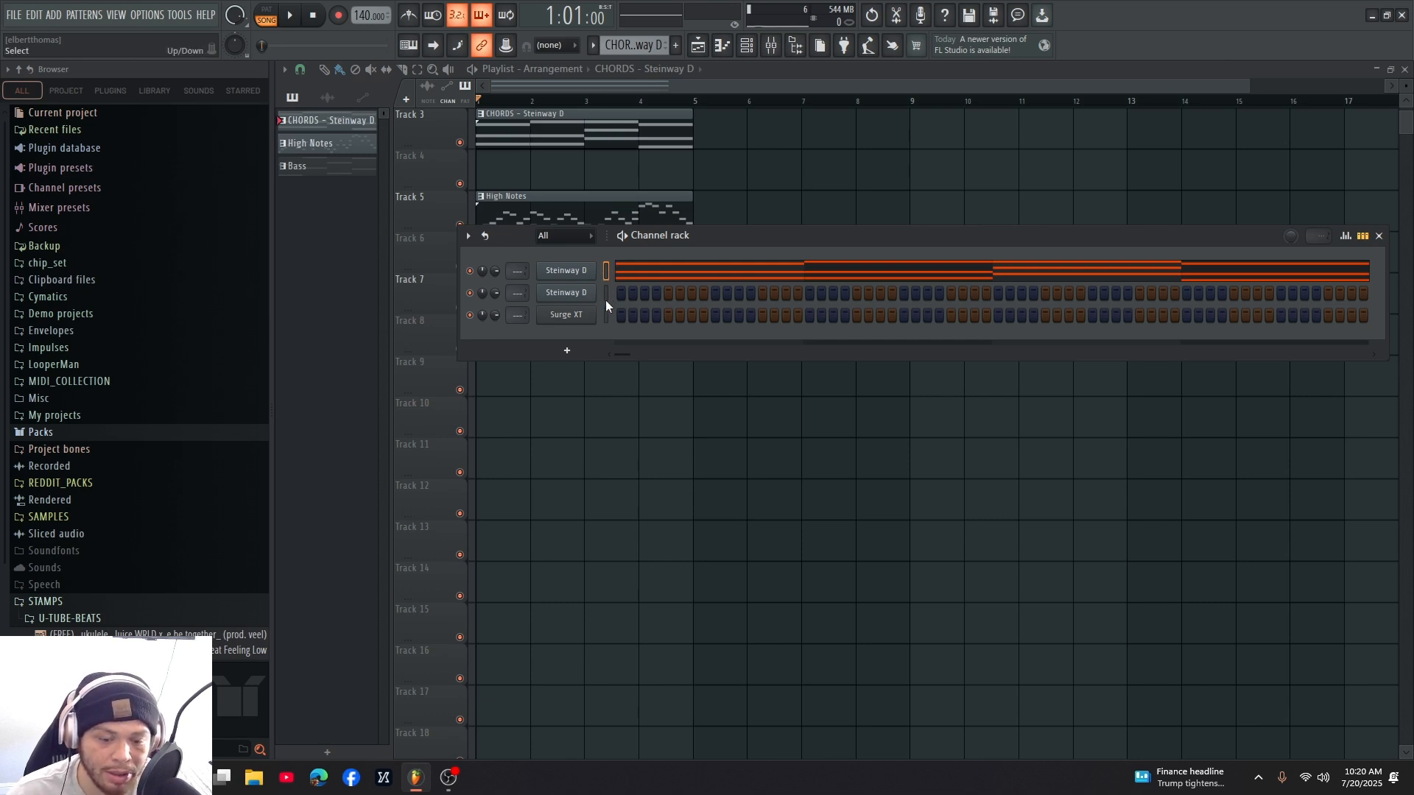
{"action": "left_click", "coordinate": [606, 270]}
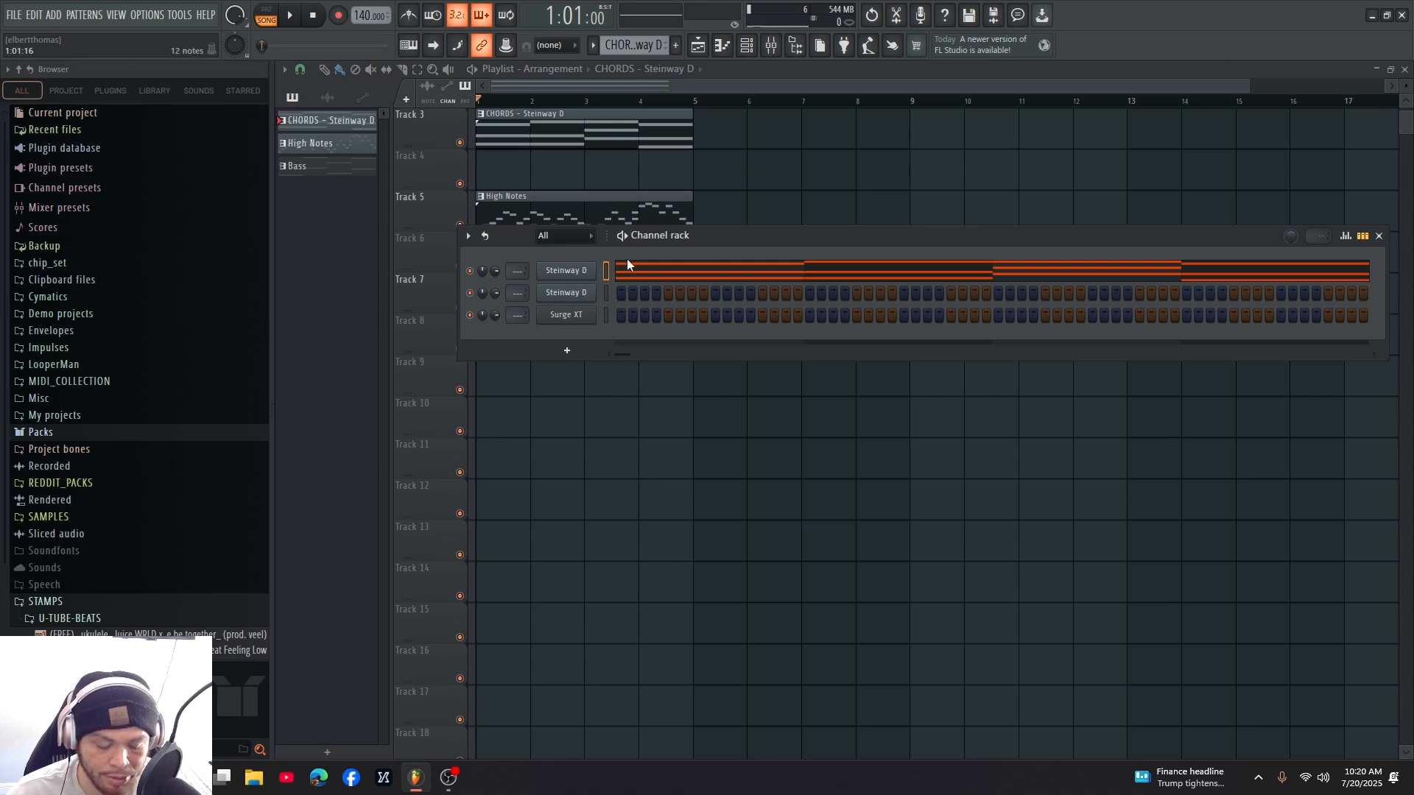
{"action": "left_click", "coordinate": [609, 307]}
{"action": "key", "text": "ctrl+v"}
{"action": "key", "text": "space"}
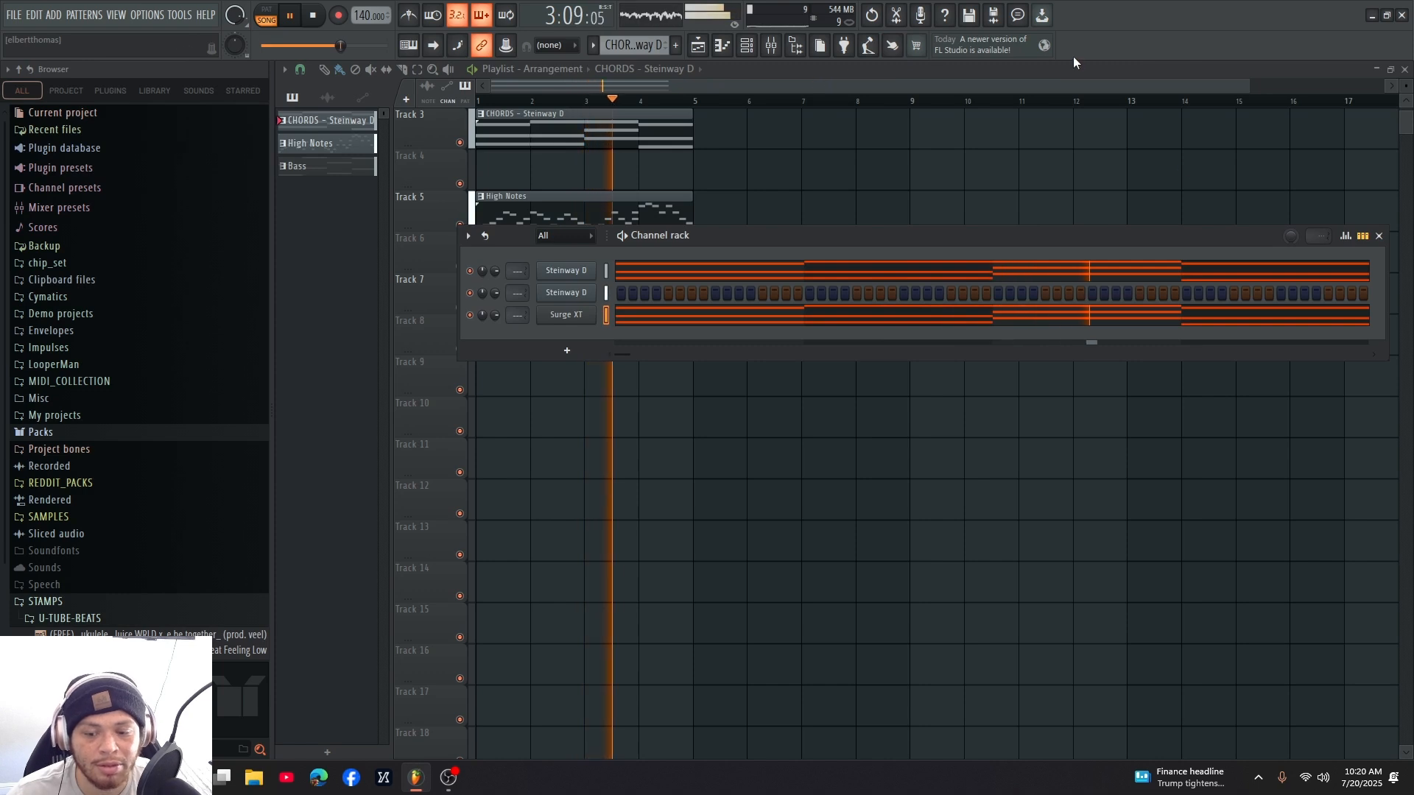
{"action": "key", "text": "space"}
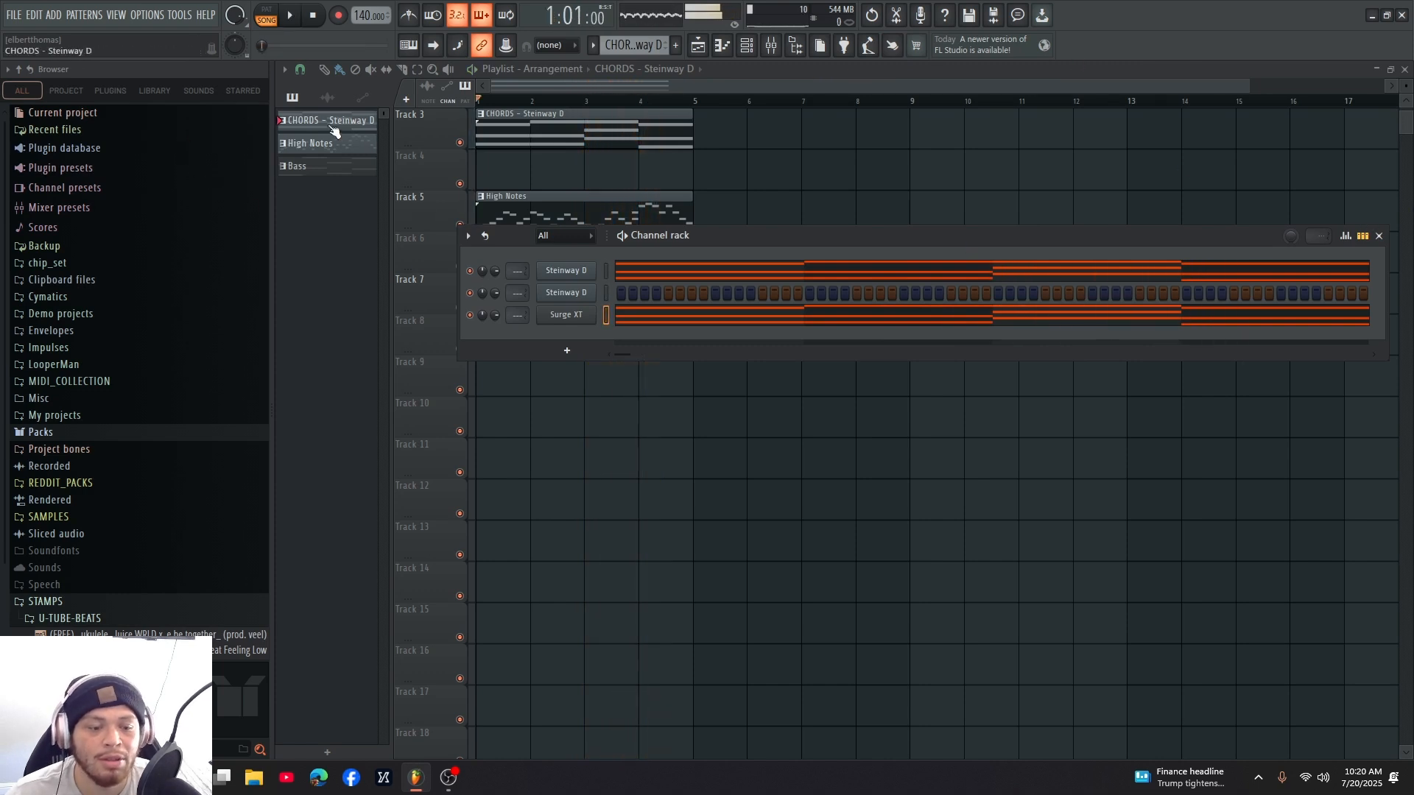
- Split the CHORDS - Steinway D pattern by channel and select the resulting Surge XT pattern
{"action": "right_click", "coordinate": [333, 125]}
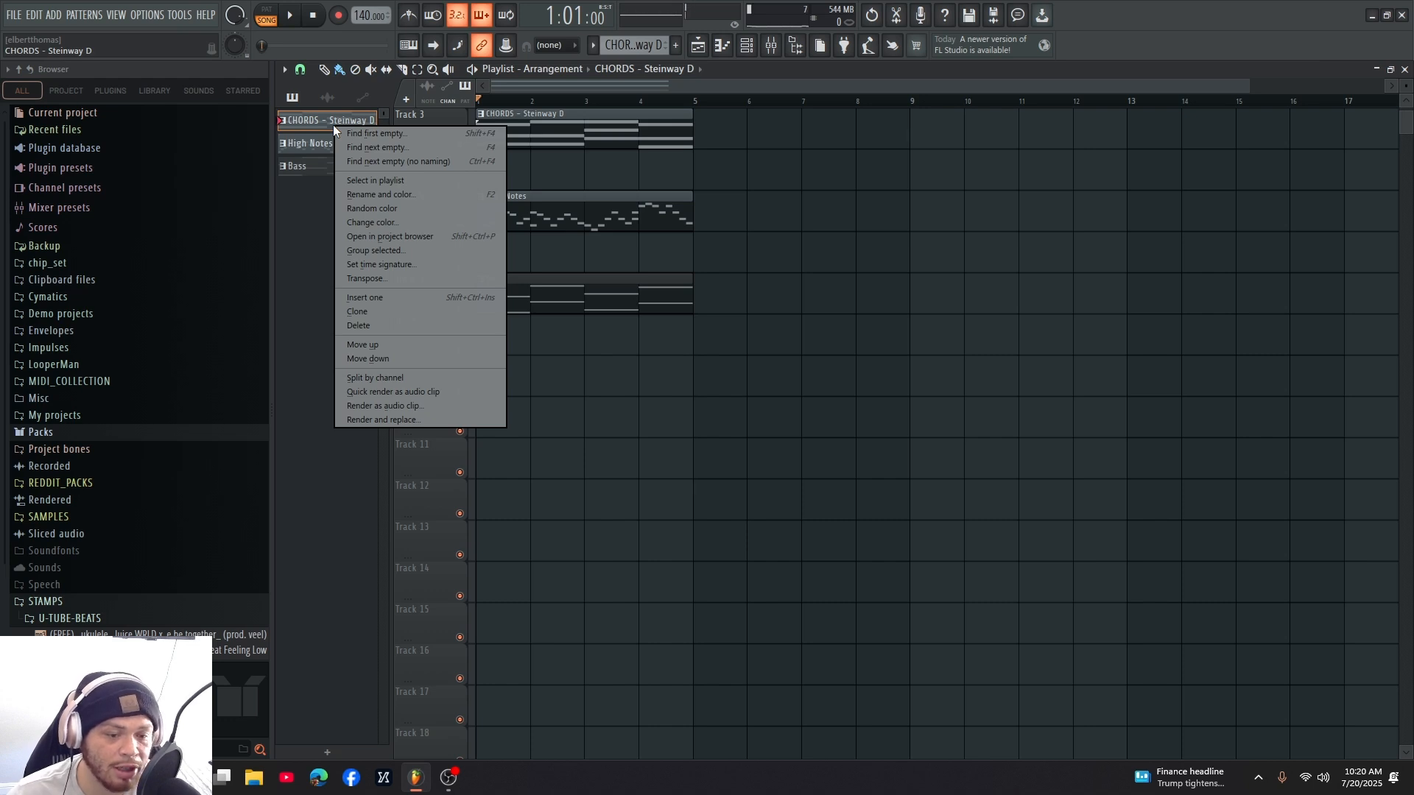
{"action": "key", "text": "s"}
{"action": "left_click", "coordinate": [340, 145]}
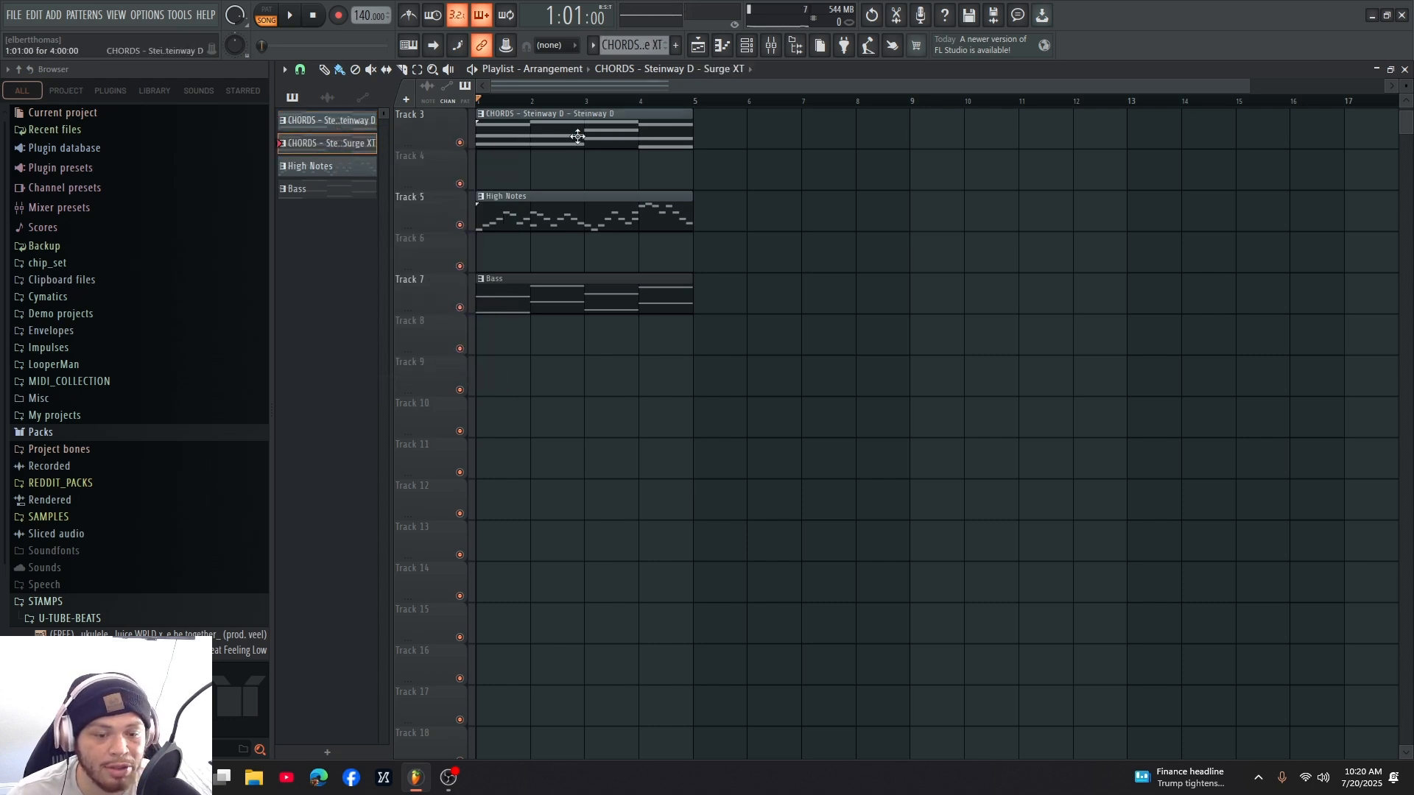
- Replace the Track 3 clip with the Steinway D chords pattern at bar 1 and start playback
{"action": "right_click", "coordinate": [545, 136]}
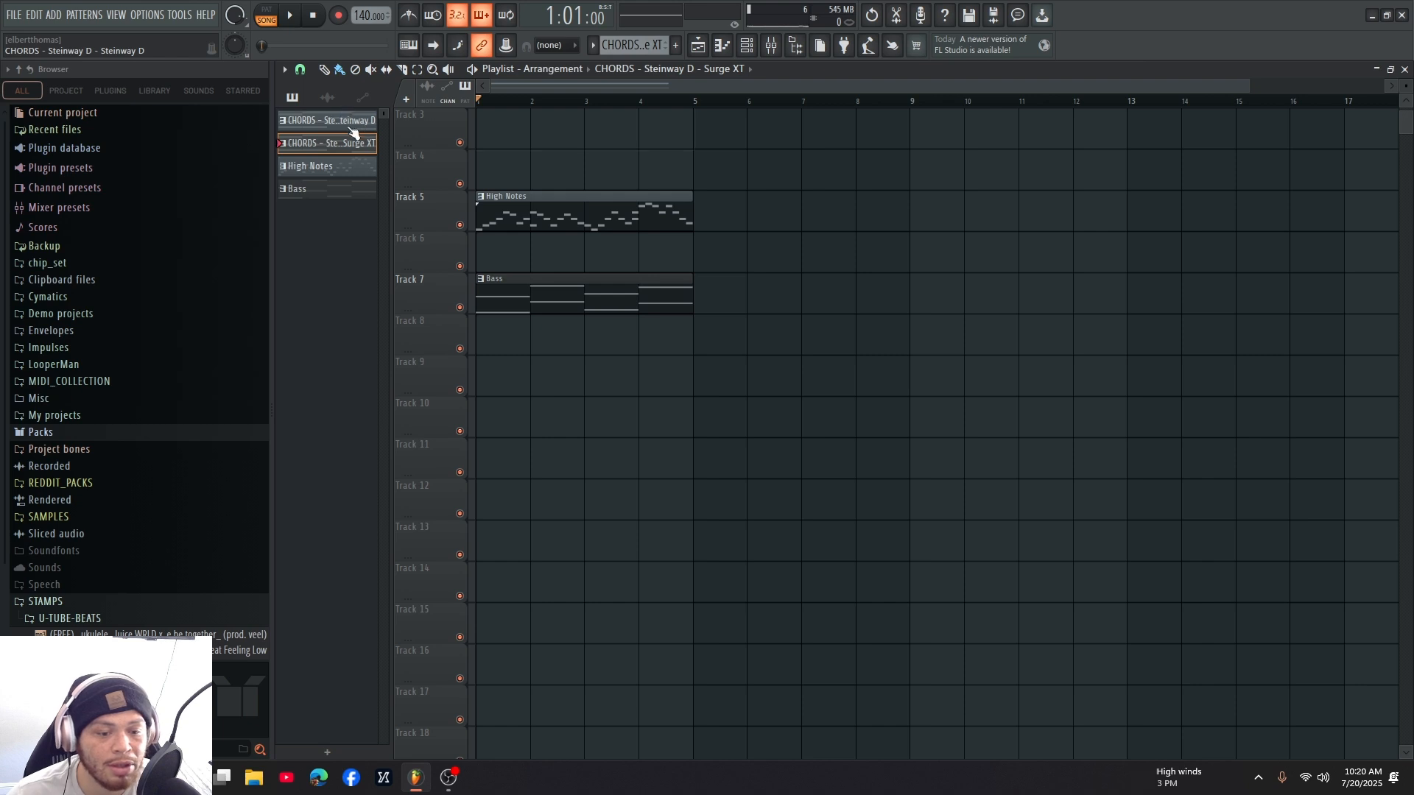
{"action": "left_click", "coordinate": [349, 126]}
{"action": "left_click", "coordinate": [513, 138]}
{"action": "key", "text": "space"}
- Try the Surge XT chords pattern on Track 4 at bar 10, move it to bar 4, stop playback and delete it
{"action": "left_click", "coordinate": [321, 147]}
{"action": "left_click", "coordinate": [979, 171]}
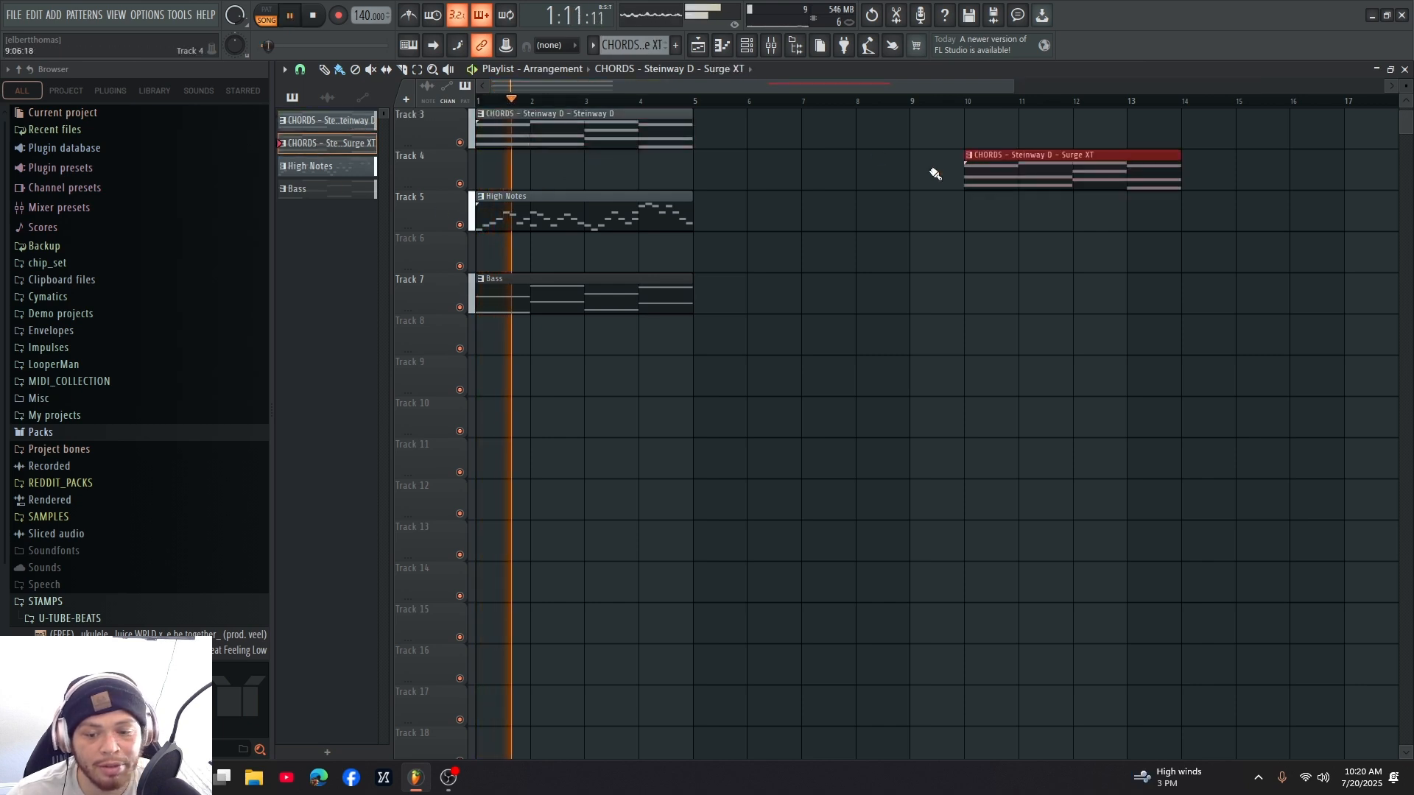
{"action": "left_click_drag", "start_coordinate": [966, 179], "coordinate": [685, 182]}
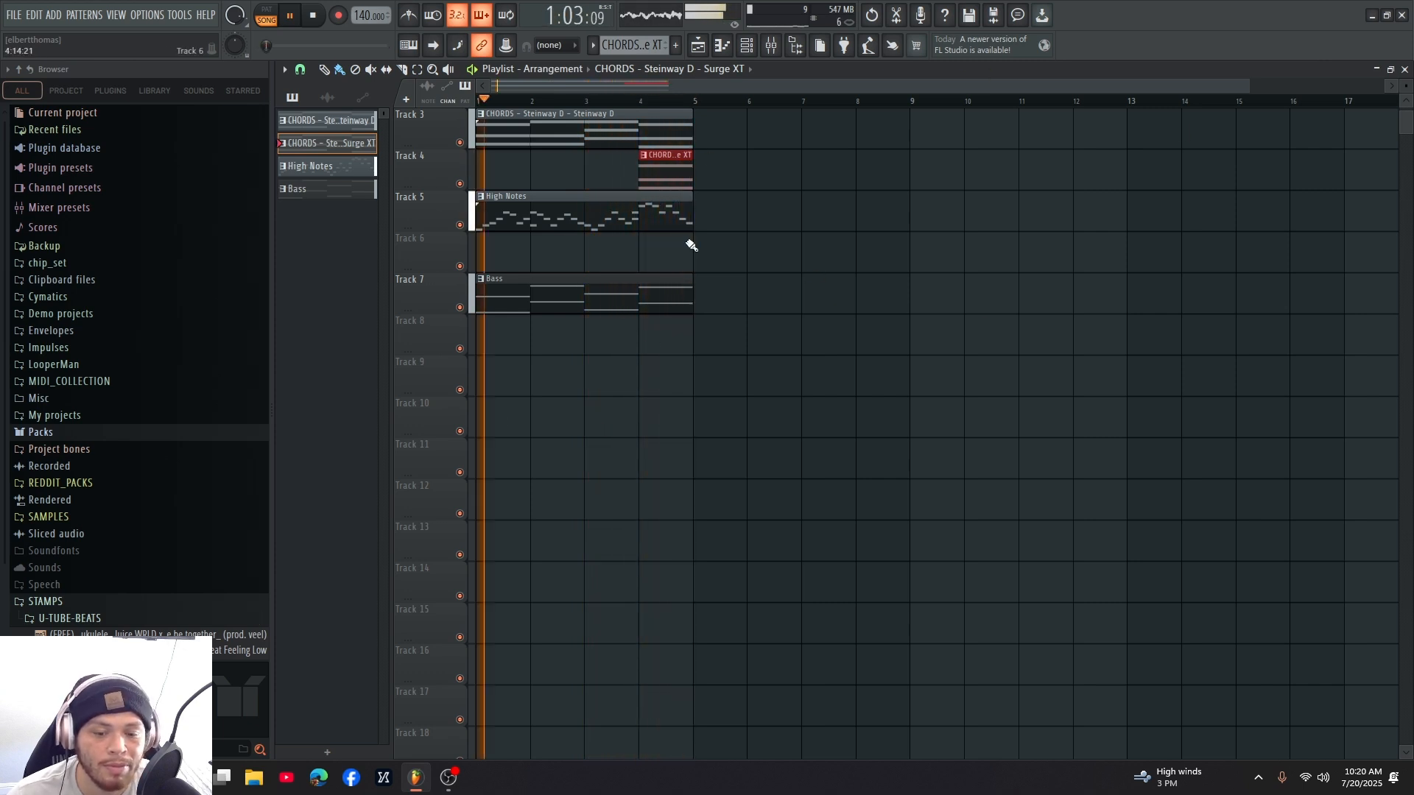
{"action": "key", "text": "space"}
{"action": "right_click", "coordinate": [676, 168]}
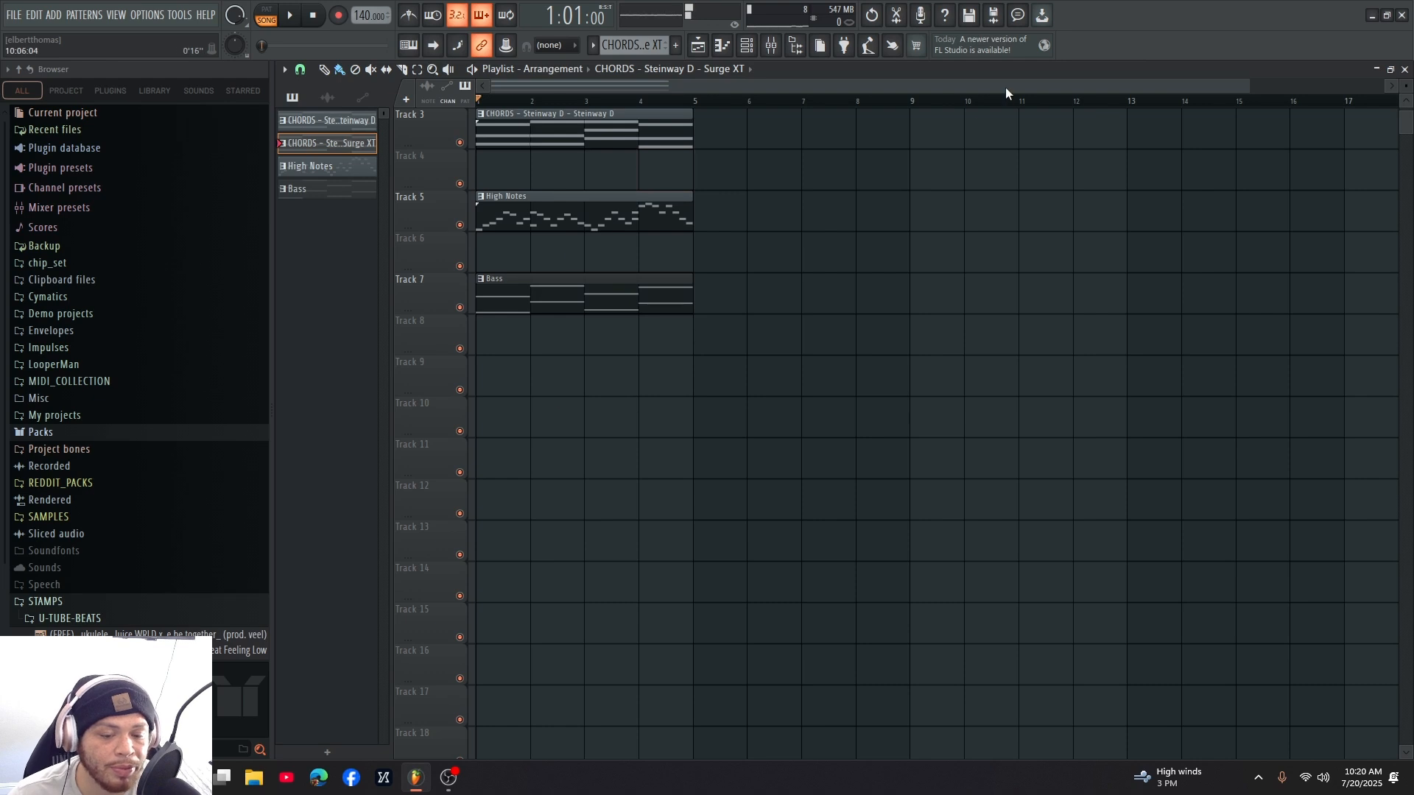
- Select the High Notes pattern, add an Autogun channel and switch it to the Feel preset
{"action": "left_click", "coordinate": [343, 169]}
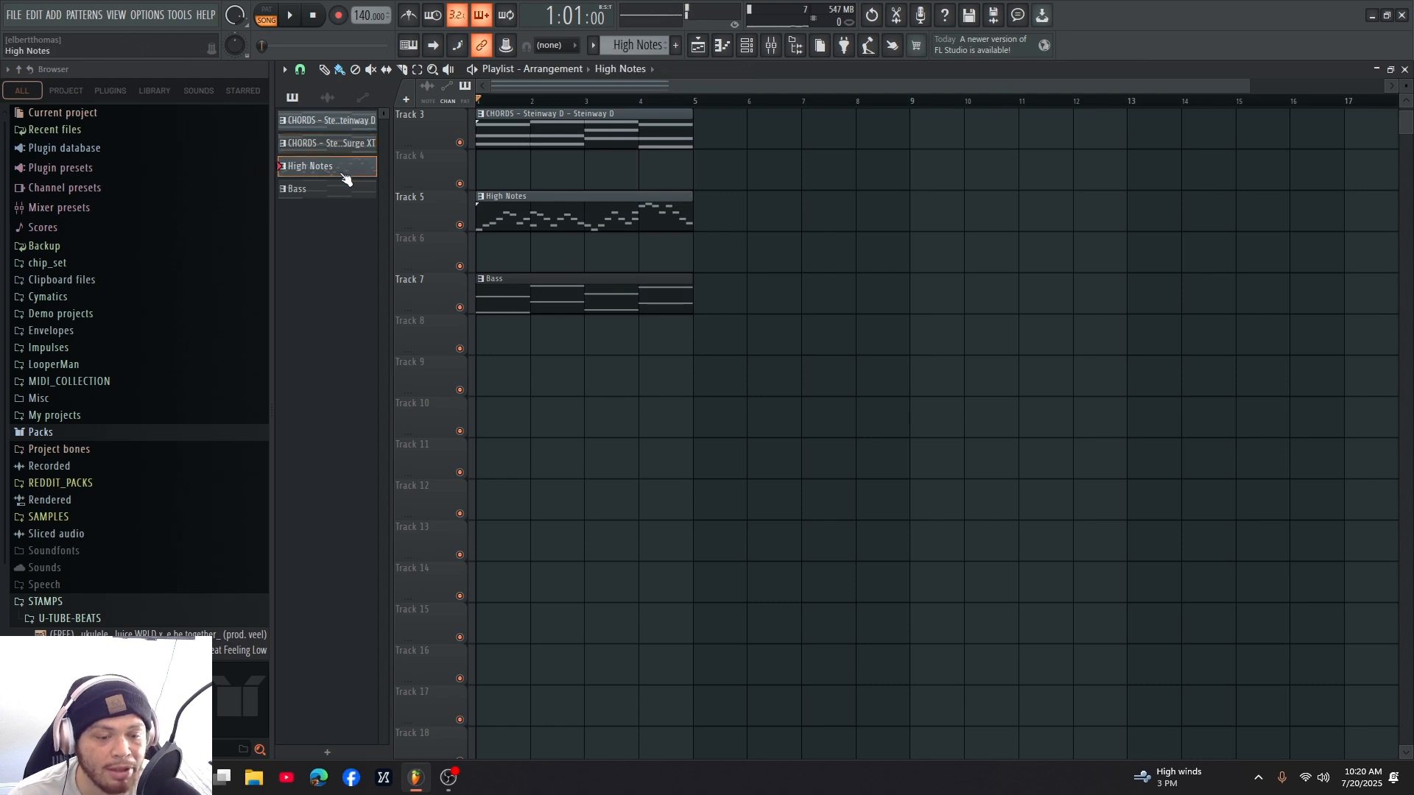
{"action": "left_click", "coordinate": [746, 45]}
{"action": "left_click", "coordinate": [550, 350]}
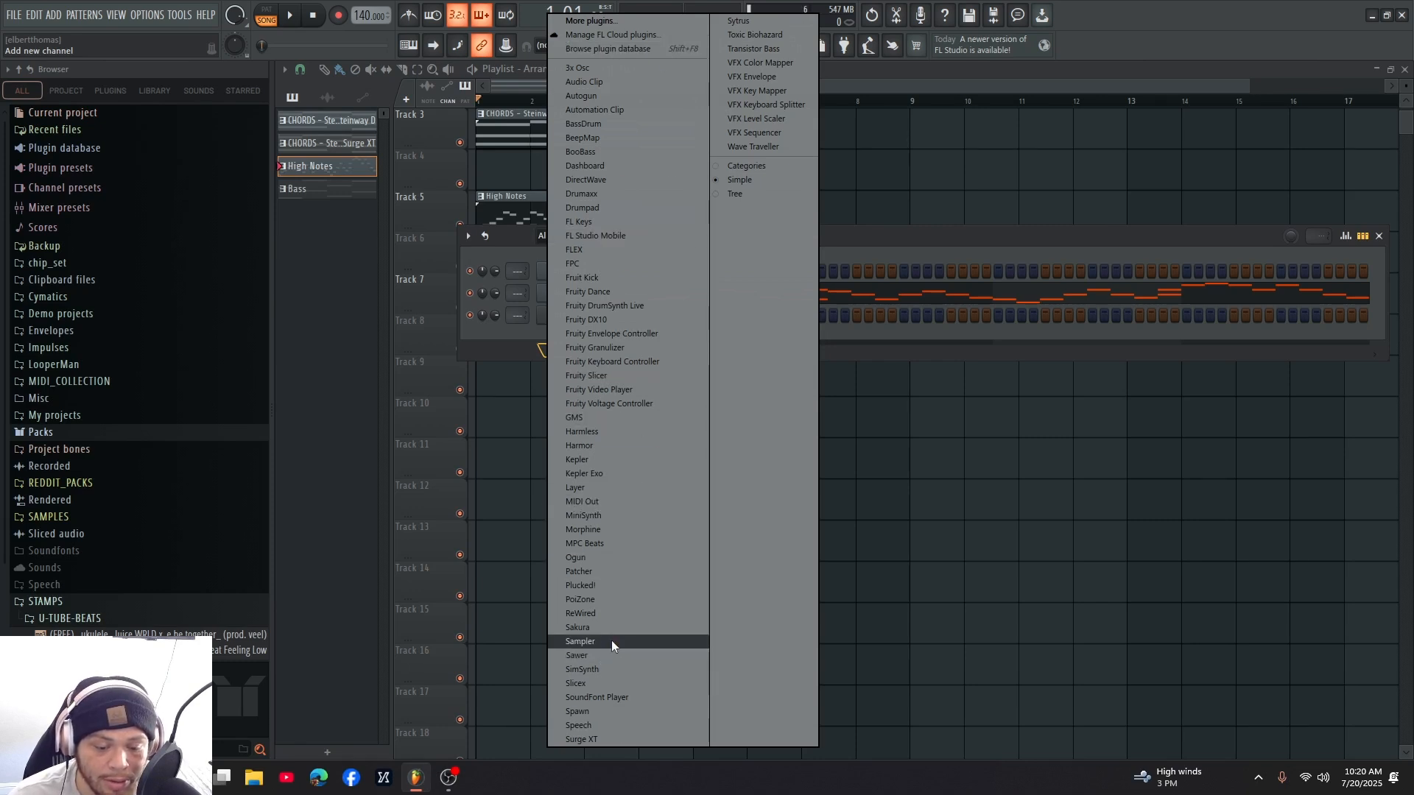
{"action": "left_click", "coordinate": [668, 95]}
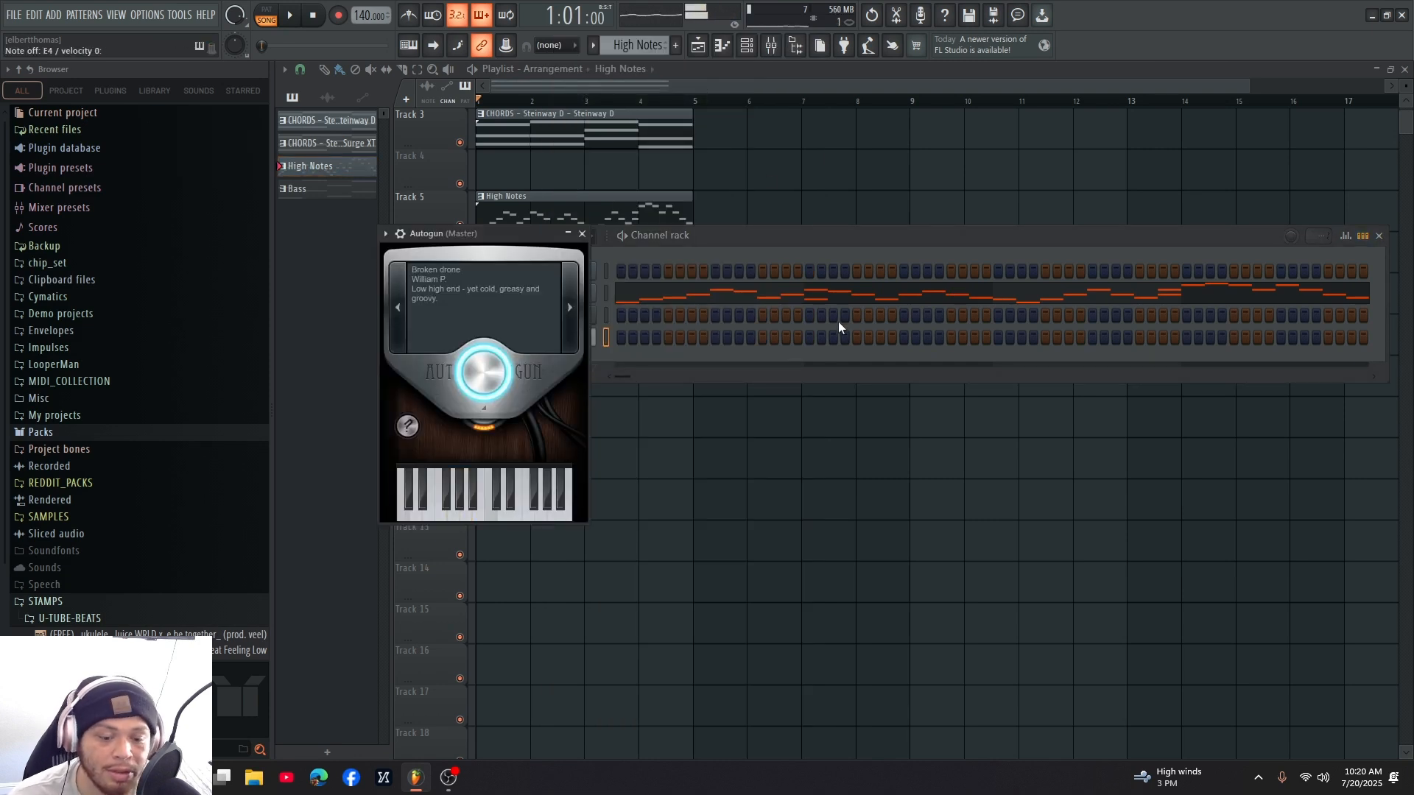
{"action": "left_click", "coordinate": [577, 337]}
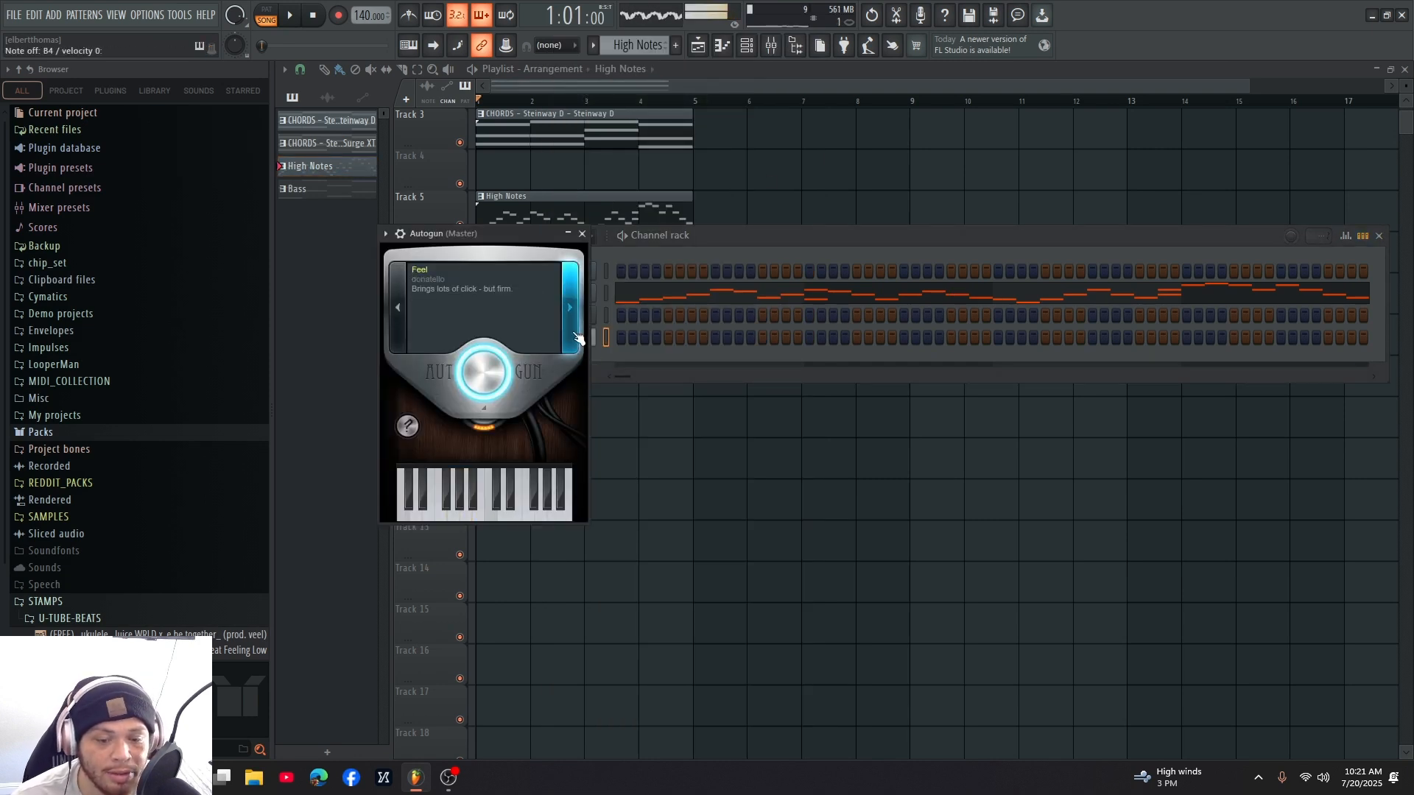
{"action": "key", "text": "Escape"}
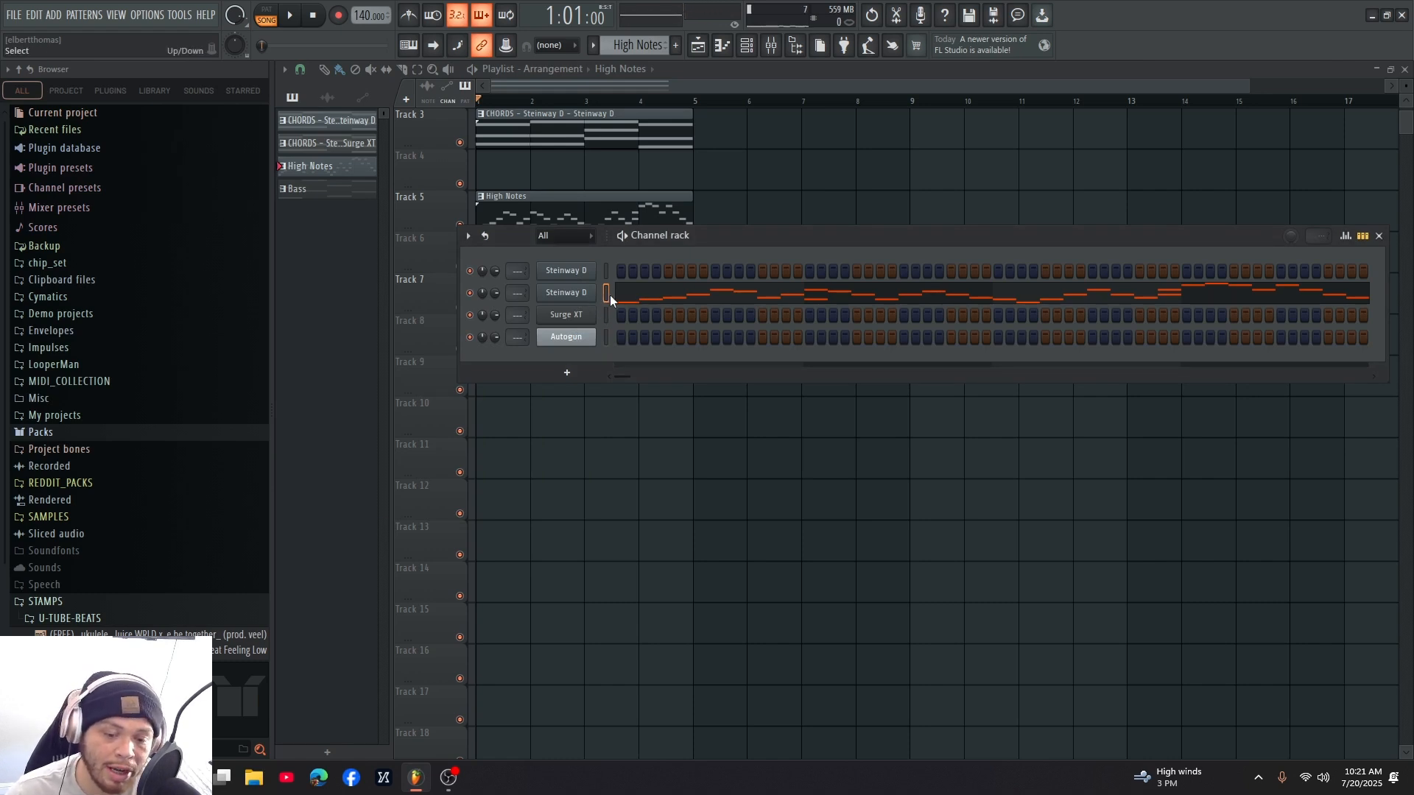
- Copy the High Notes melody from the second Steinway D channel to Autogun, play the arrangement and hide the channel rack
{"action": "left_click", "coordinate": [607, 337]}
{"action": "key", "text": "ctrl+v"}
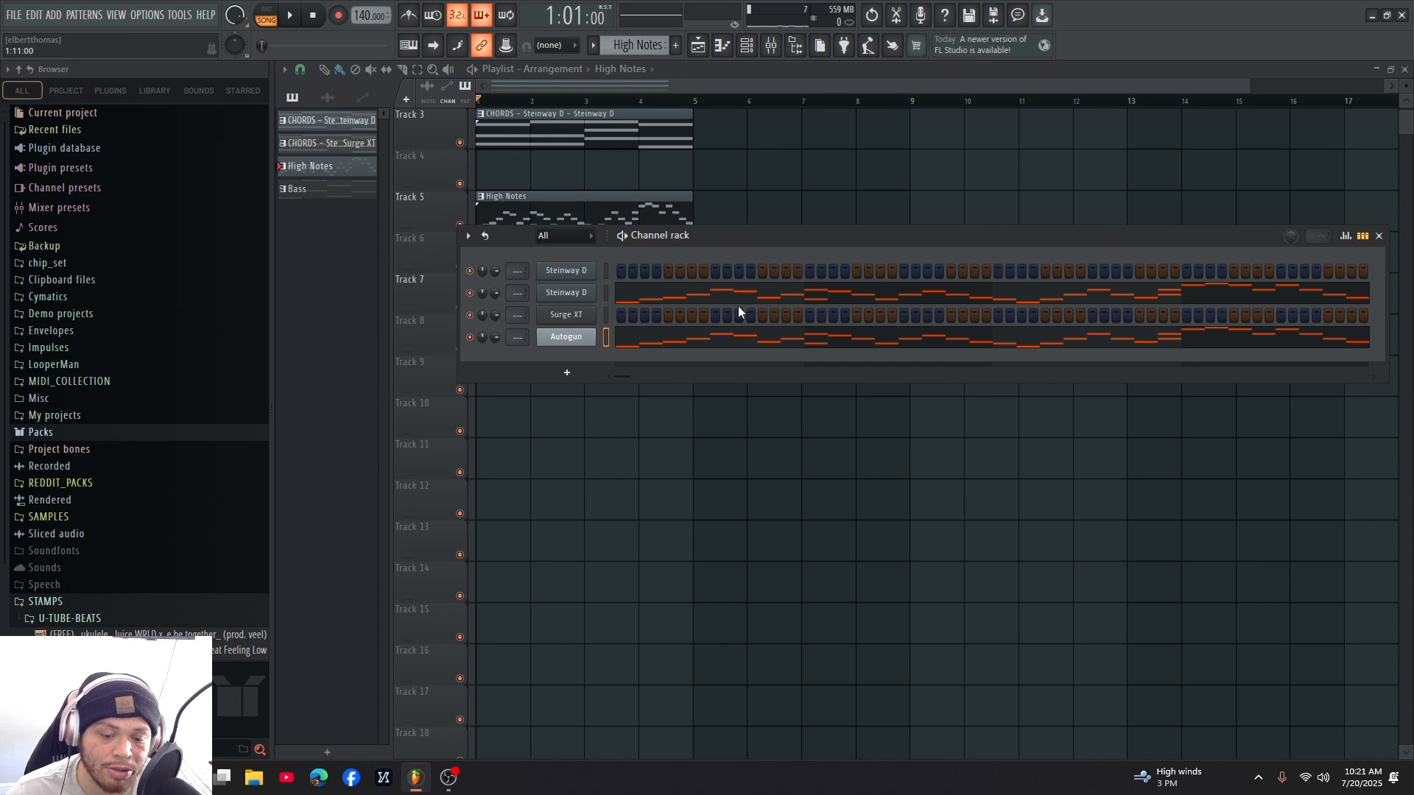
{"action": "key", "text": "space"}
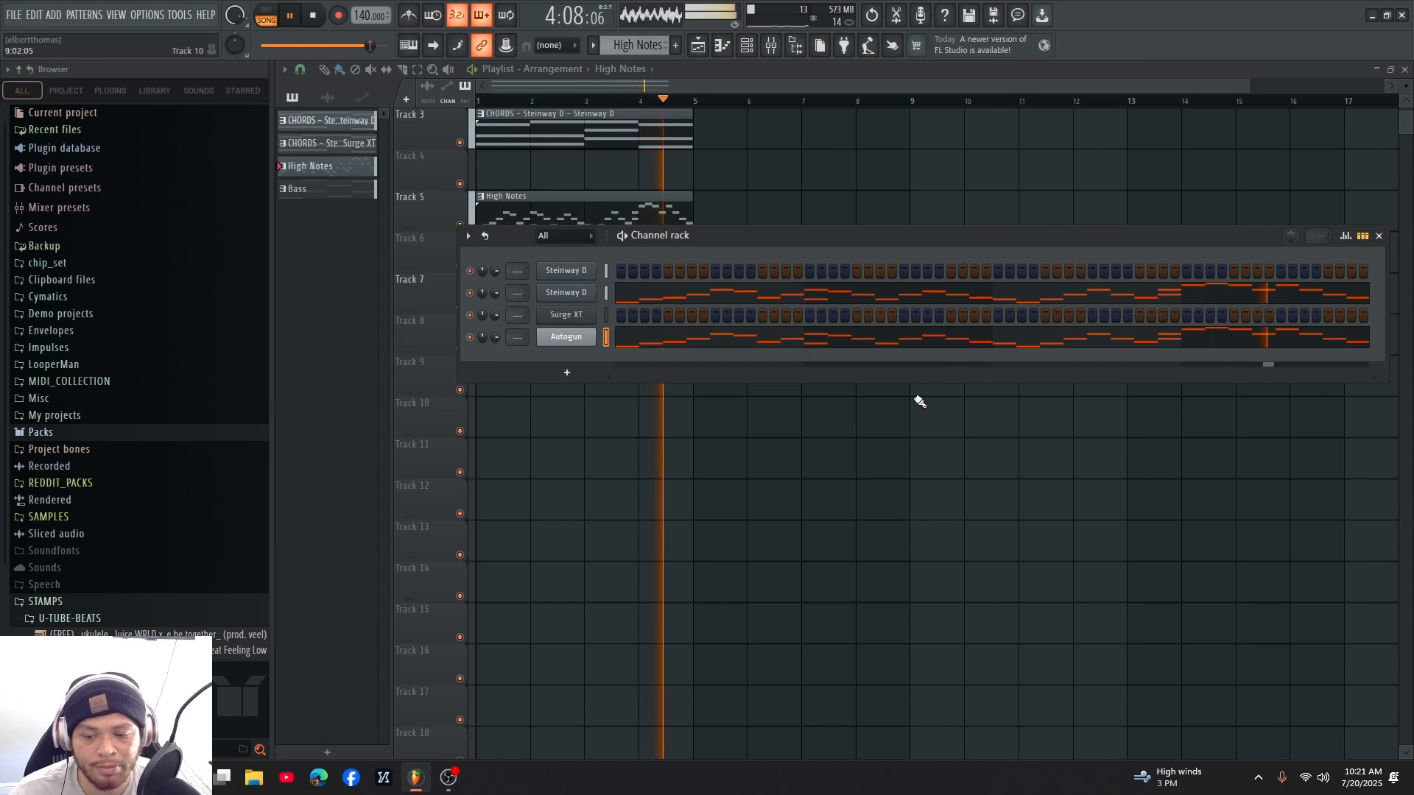
{"action": "key", "text": "space"}
{"action": "key", "text": "F6"}
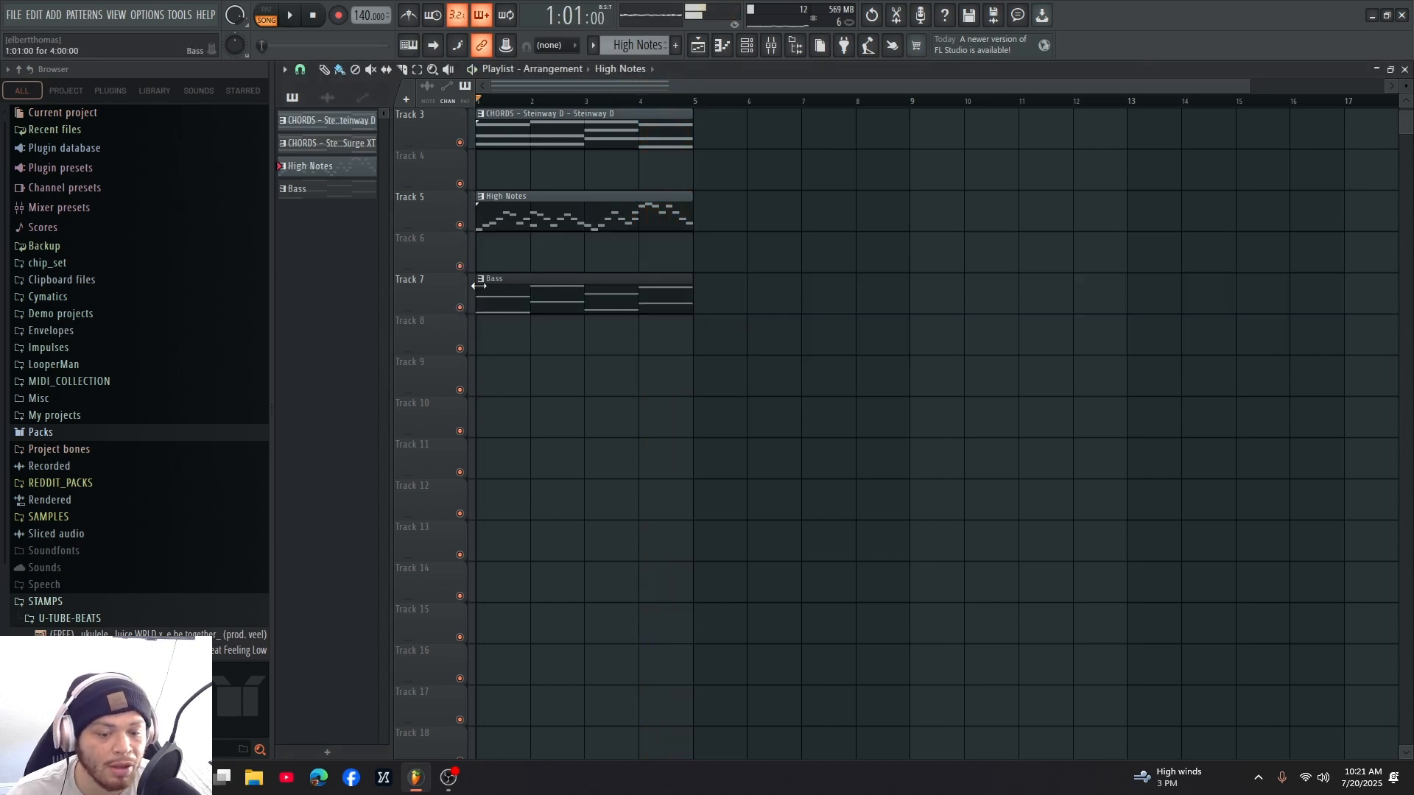
- Select the Bass pattern and add a FLEX channel to the channel rack
{"action": "left_click", "coordinate": [293, 190]}
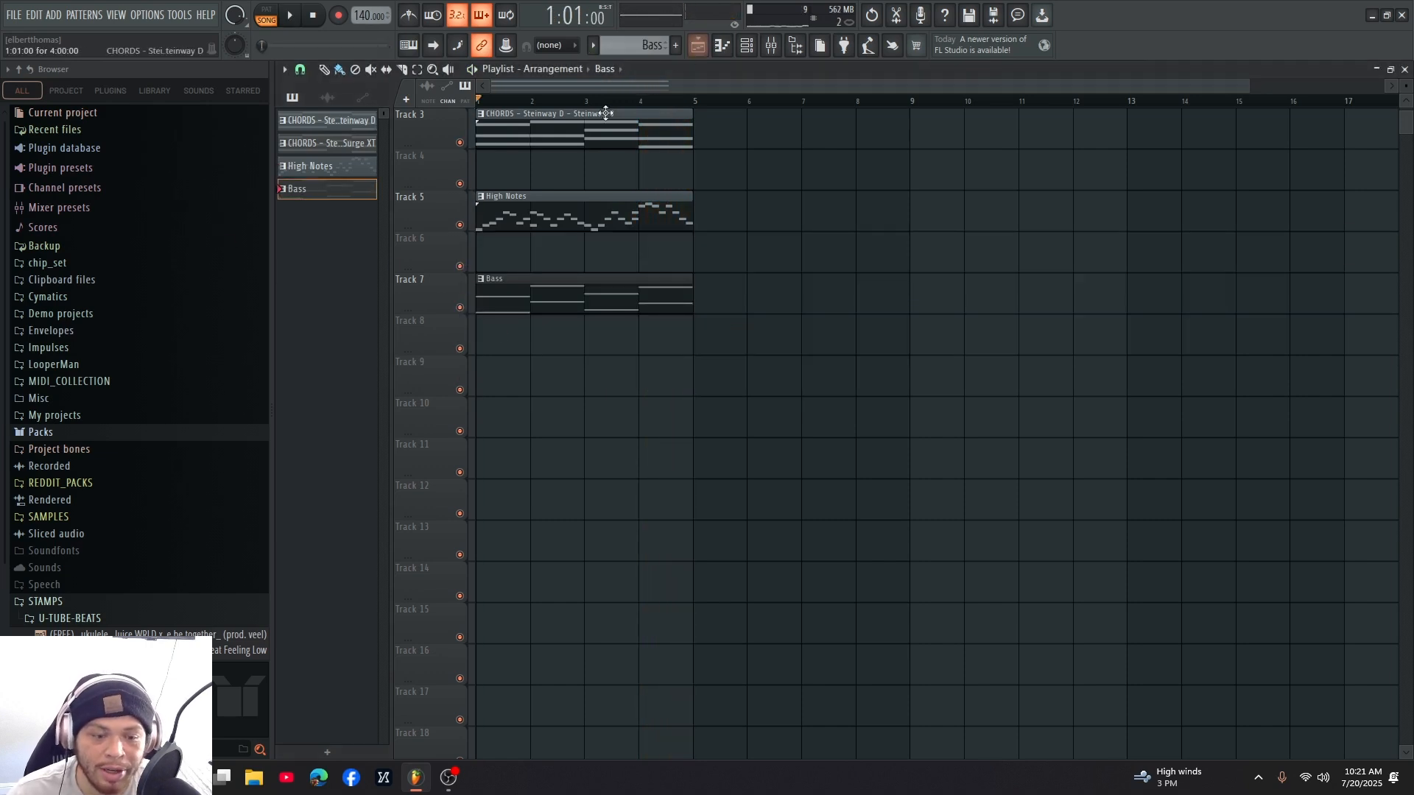
{"action": "right_click", "coordinate": [355, 196]}
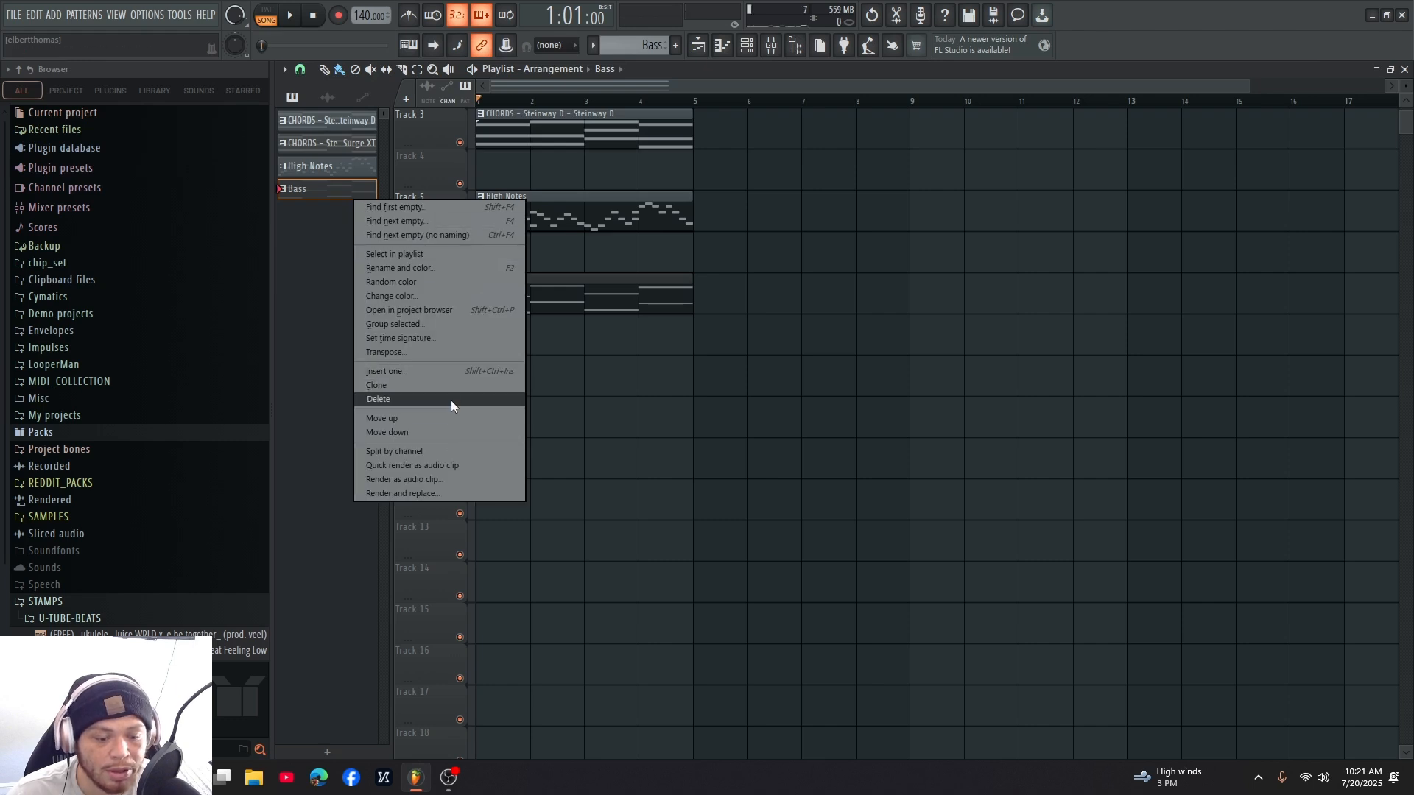
{"action": "left_click", "coordinate": [706, 35]}
{"action": "left_click", "coordinate": [719, 44]}
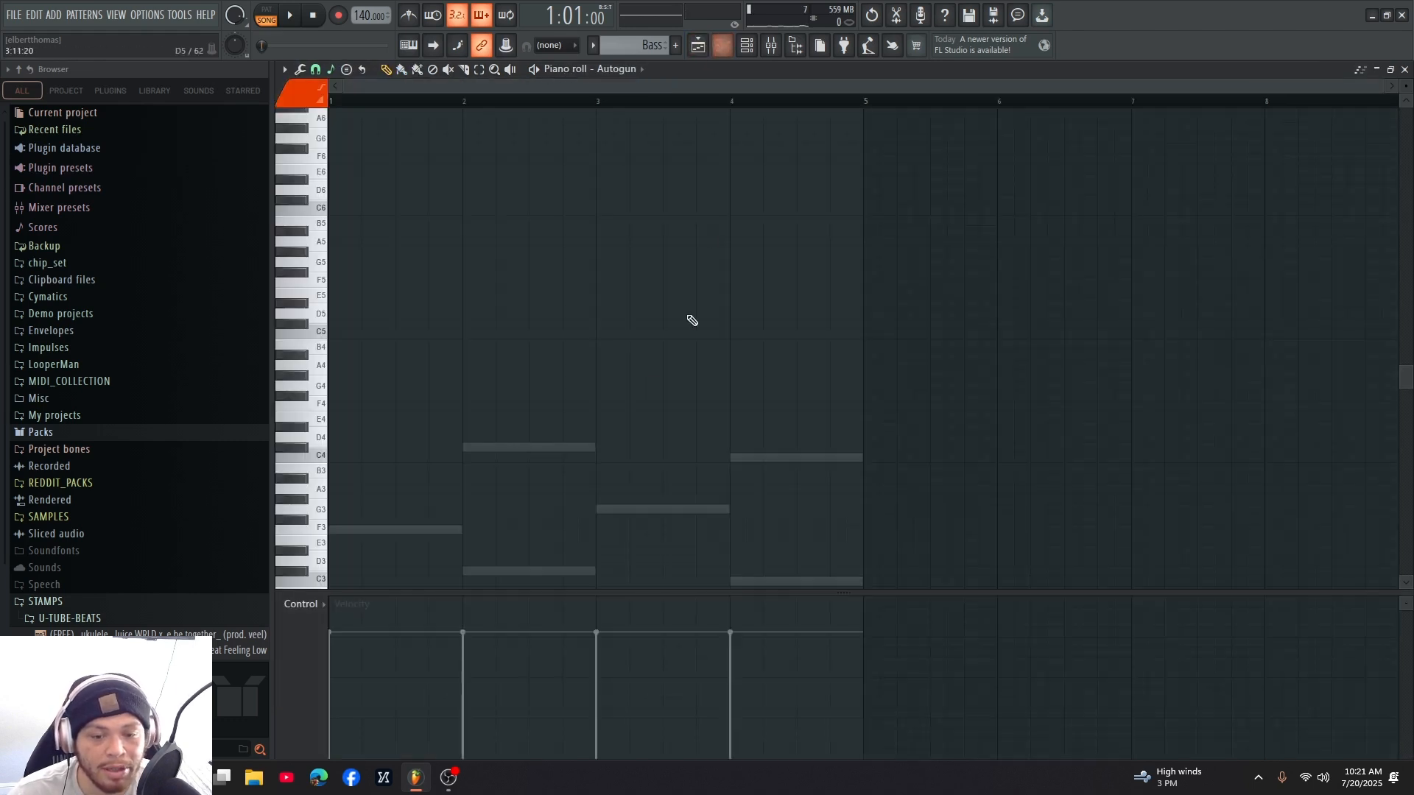
{"action": "left_click", "coordinate": [712, 56]}
{"action": "left_click", "coordinate": [751, 46]}
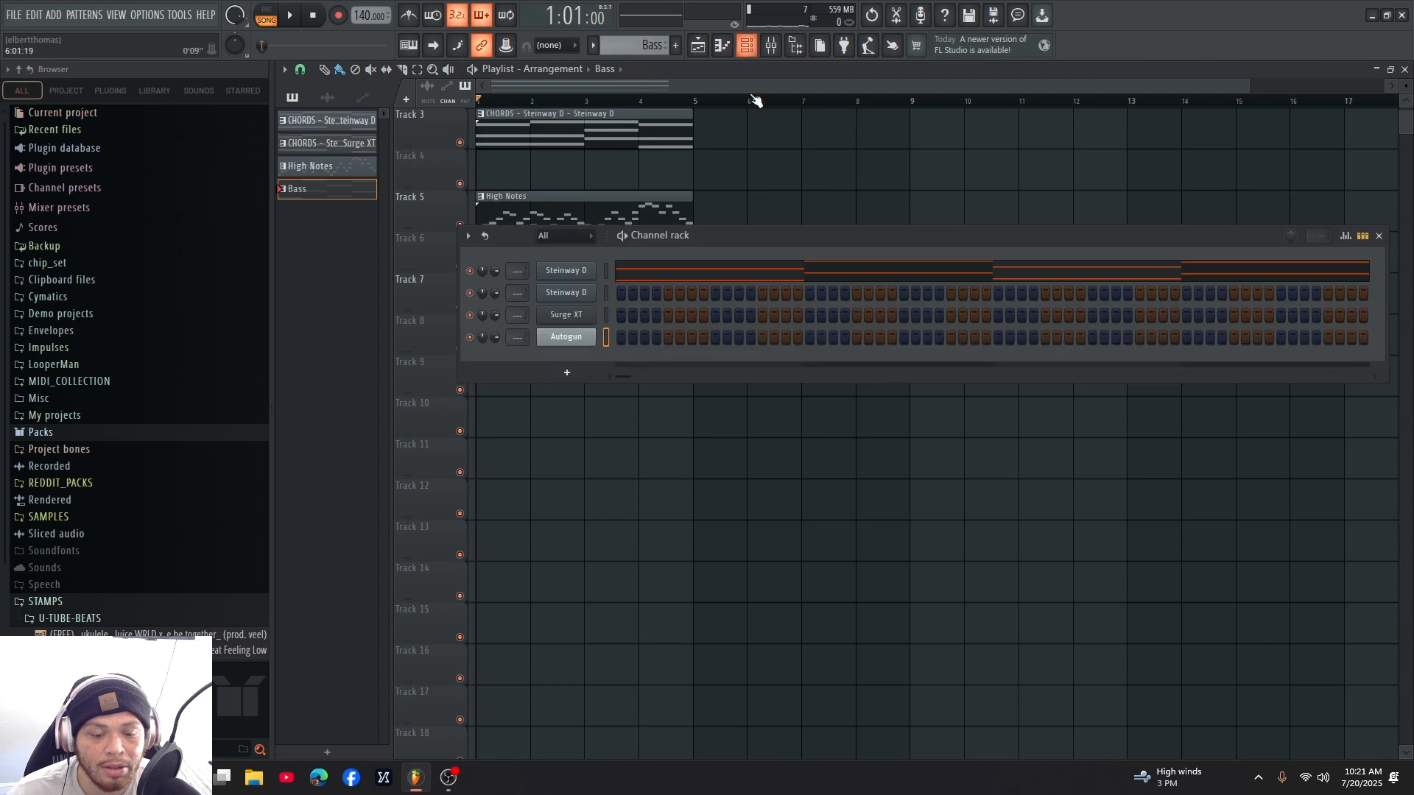
{"action": "left_click", "coordinate": [568, 372]}
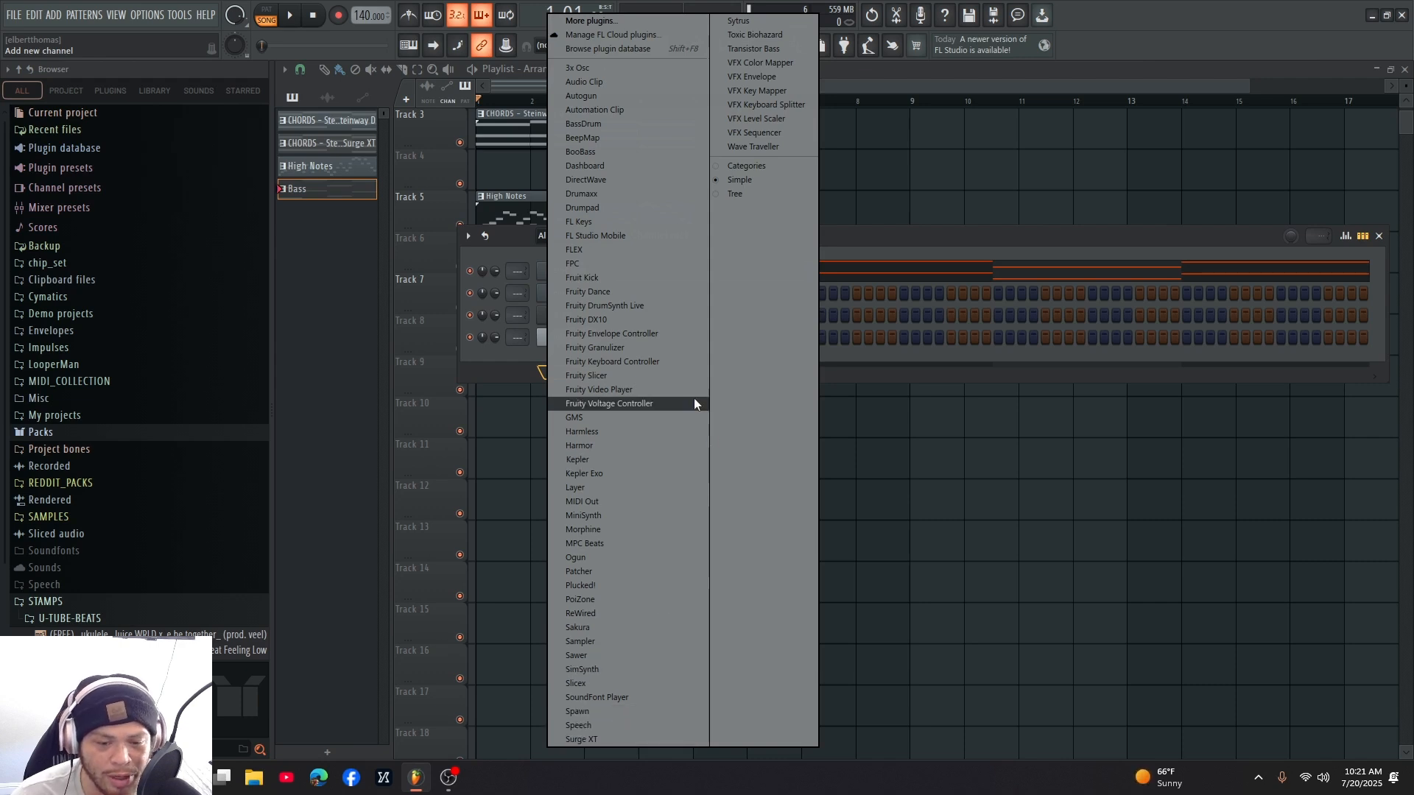
{"action": "left_click", "coordinate": [665, 251]}
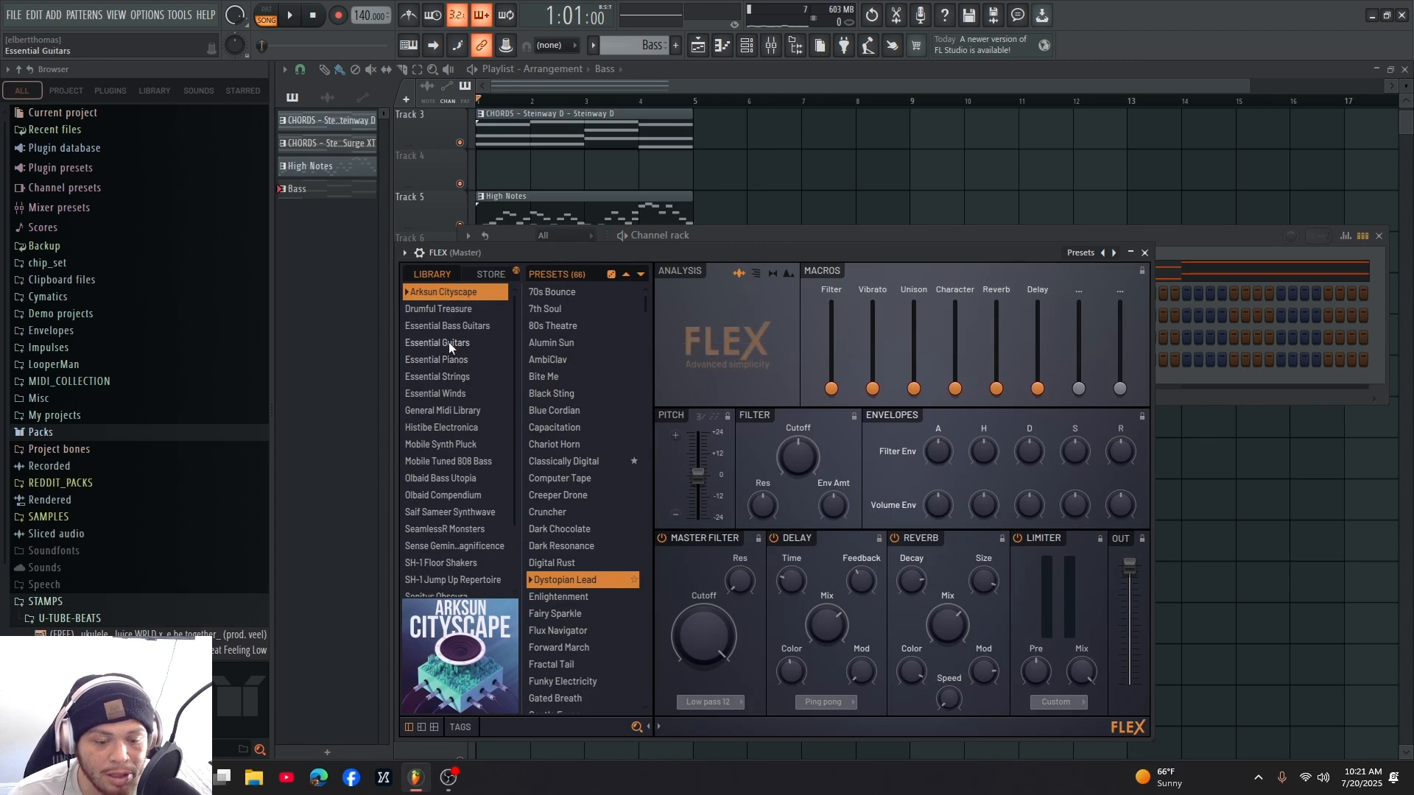
- Load the 5String NewRock Fingered preset from FLEX's Essential Bass Guitars library and close the plugin window
{"action": "left_click", "coordinate": [448, 342]}
{"action": "left_click", "coordinate": [447, 326]}
{"action": "left_click", "coordinate": [563, 359]}
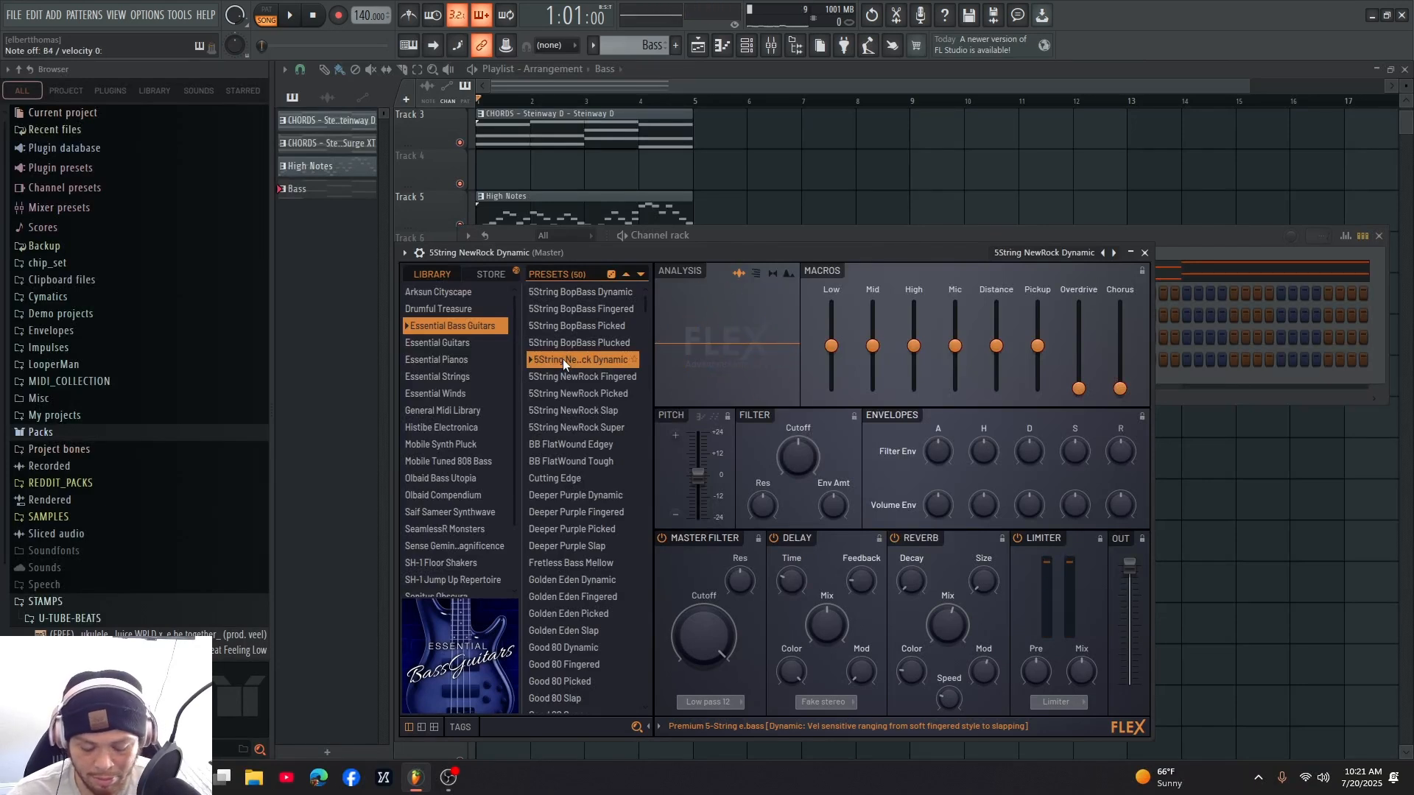
{"action": "key", "text": "Down"}
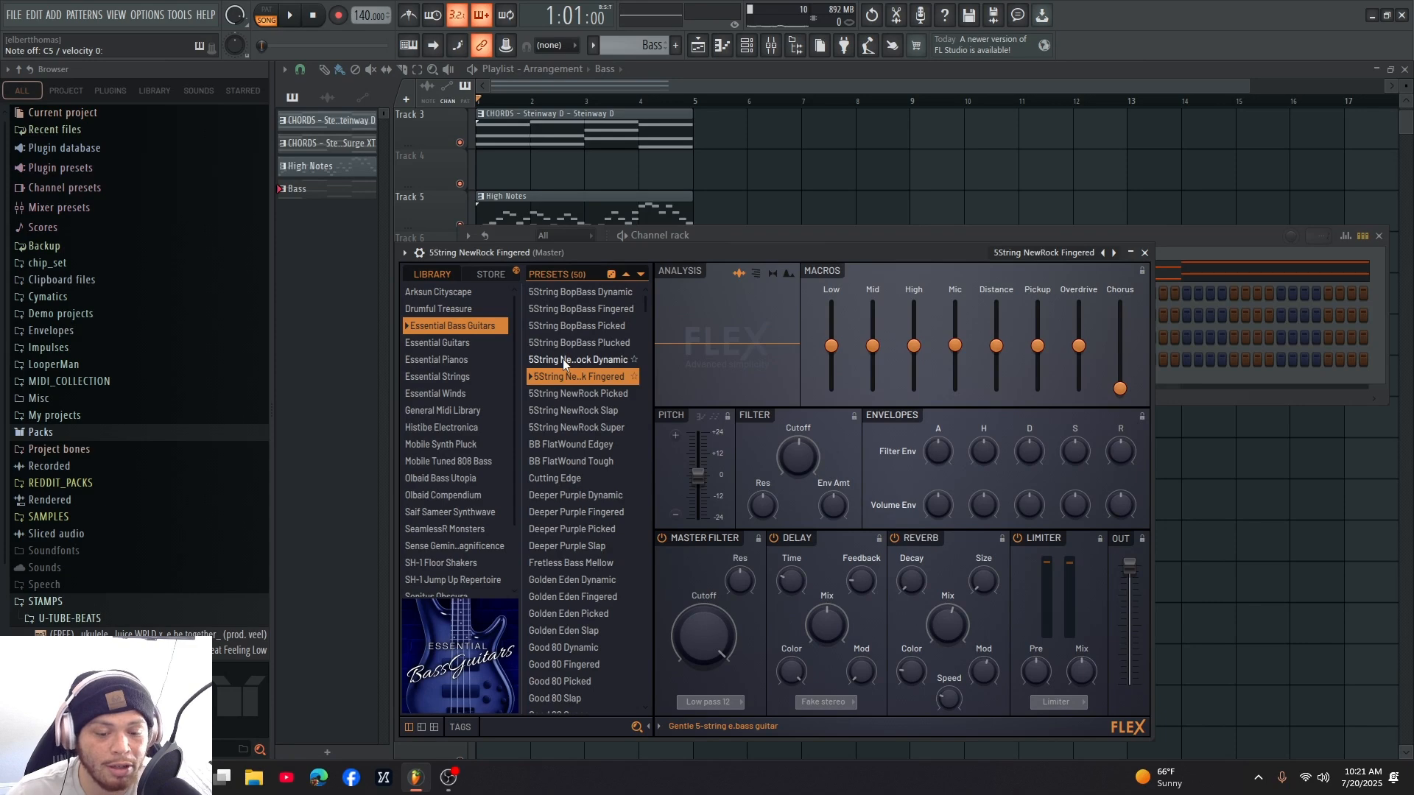
{"action": "key", "text": "Escape"}
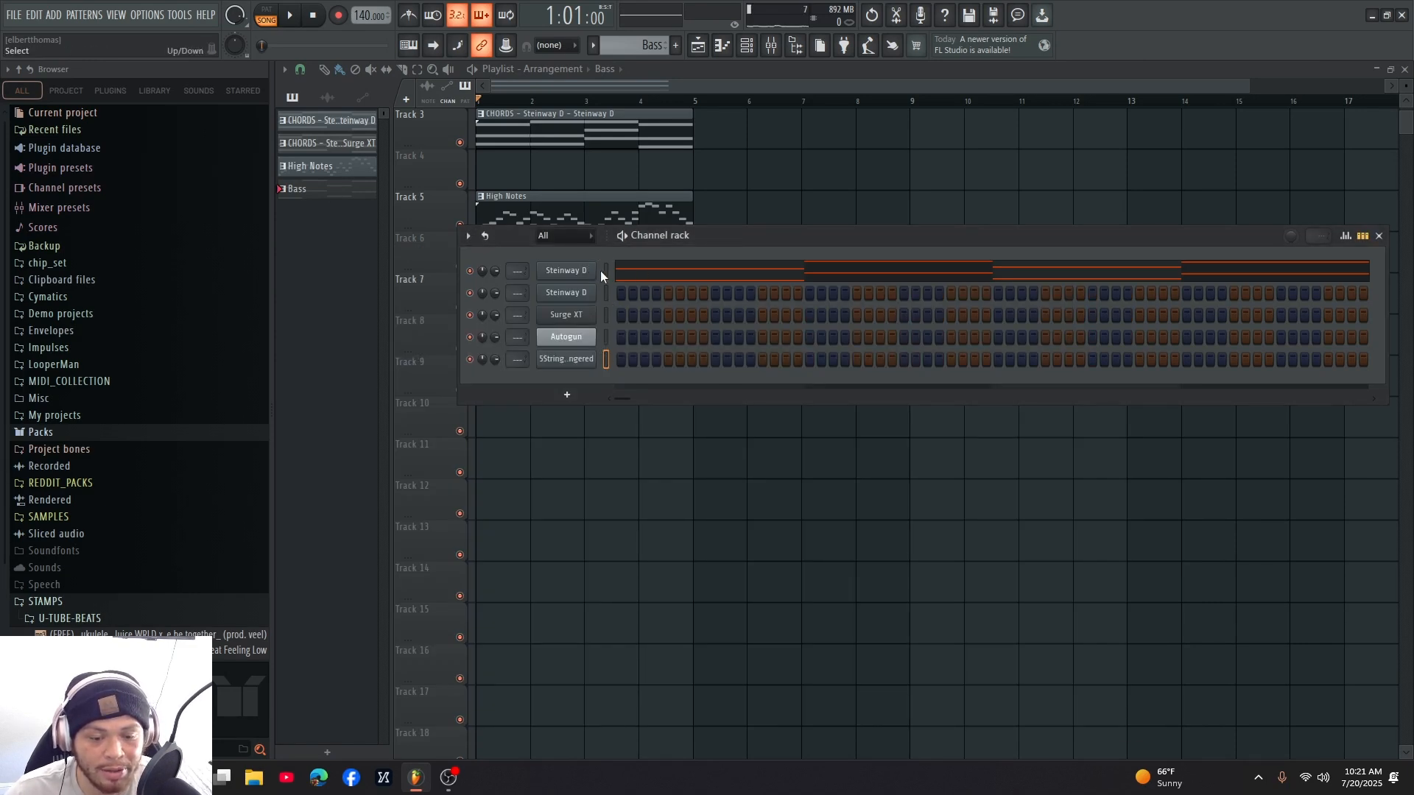
- Copy the bass notes from the first Steinway D channel to the 5String channel, play the arrangement and hide the channel rack
{"action": "left_click", "coordinate": [607, 360]}
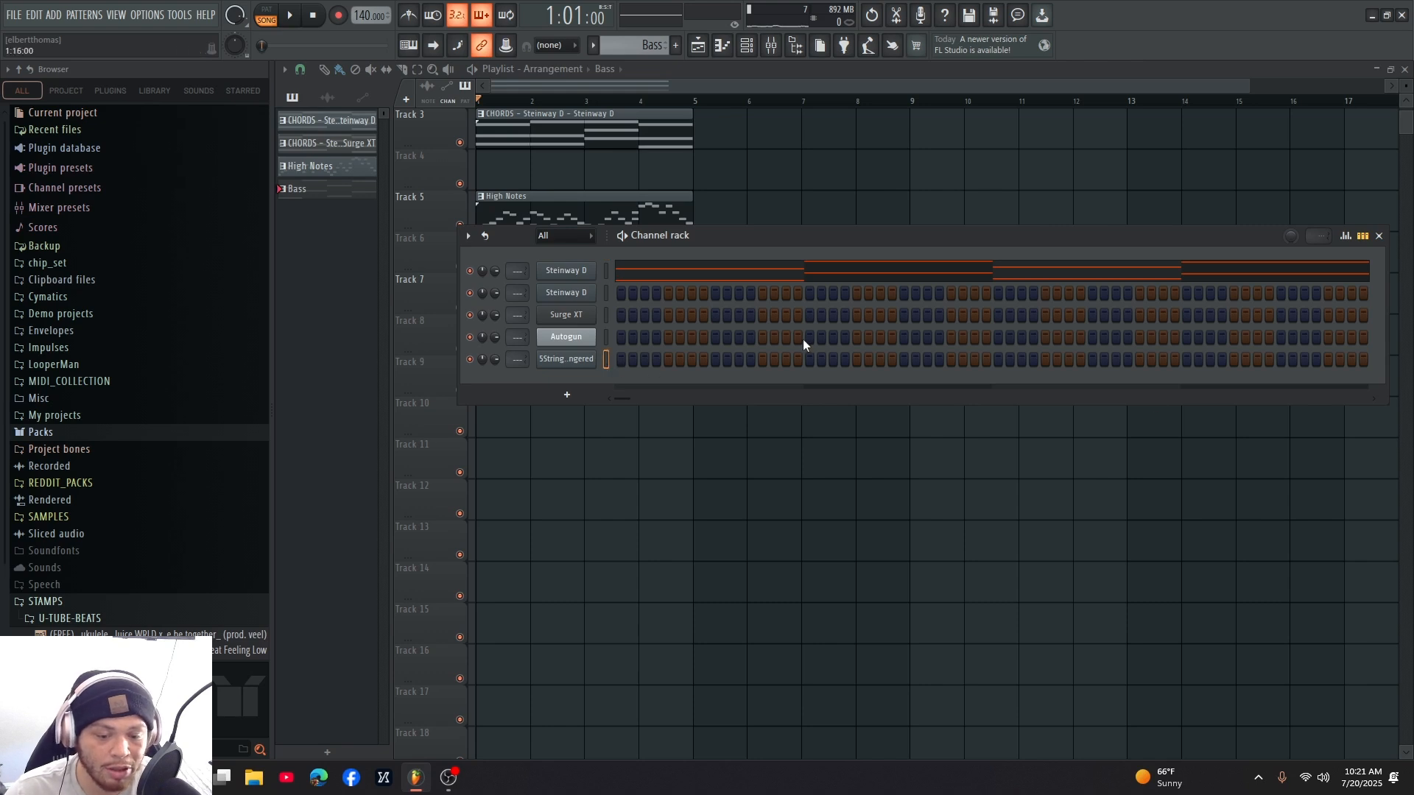
{"action": "key", "text": "space"}
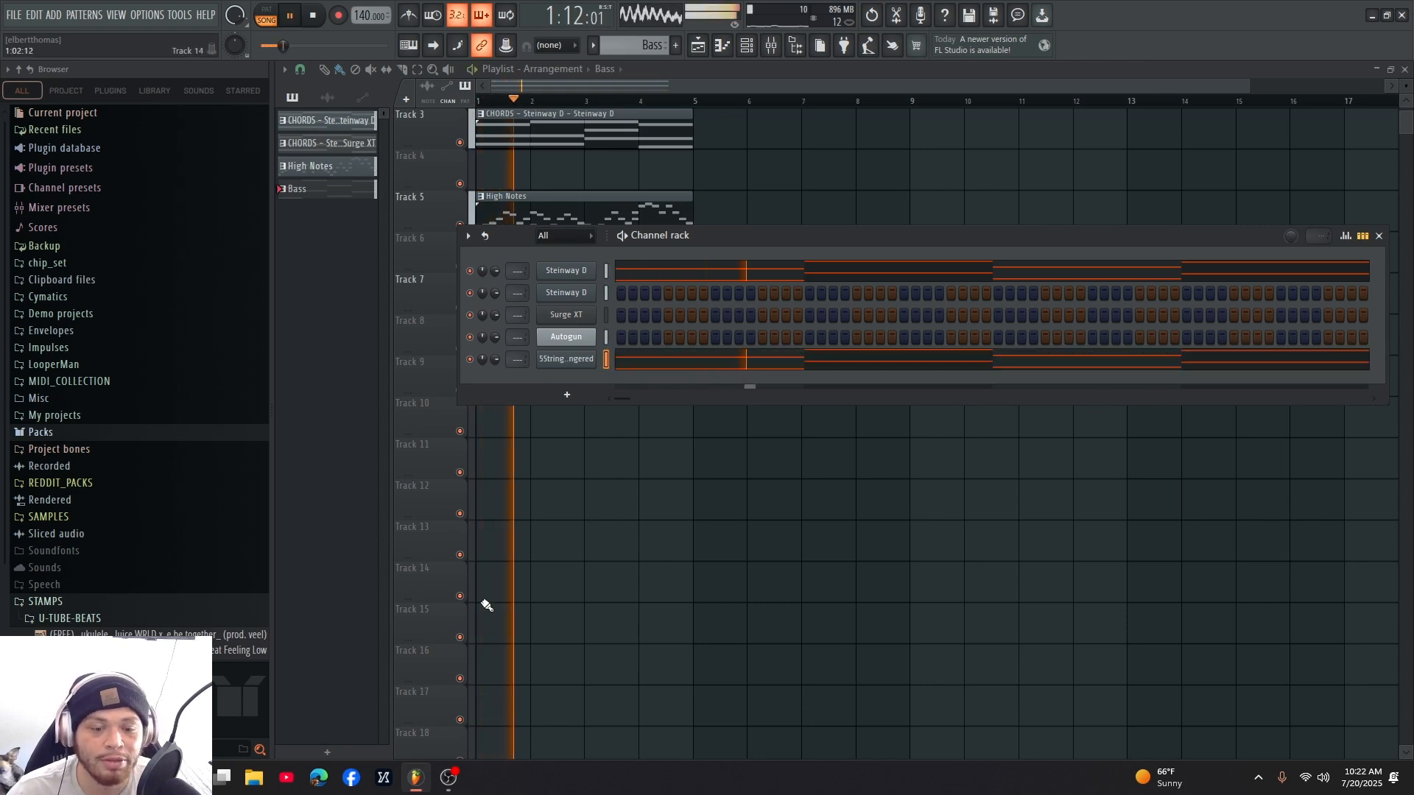
{"action": "left_click", "coordinate": [1380, 237]}
{"action": "key", "text": "space"}
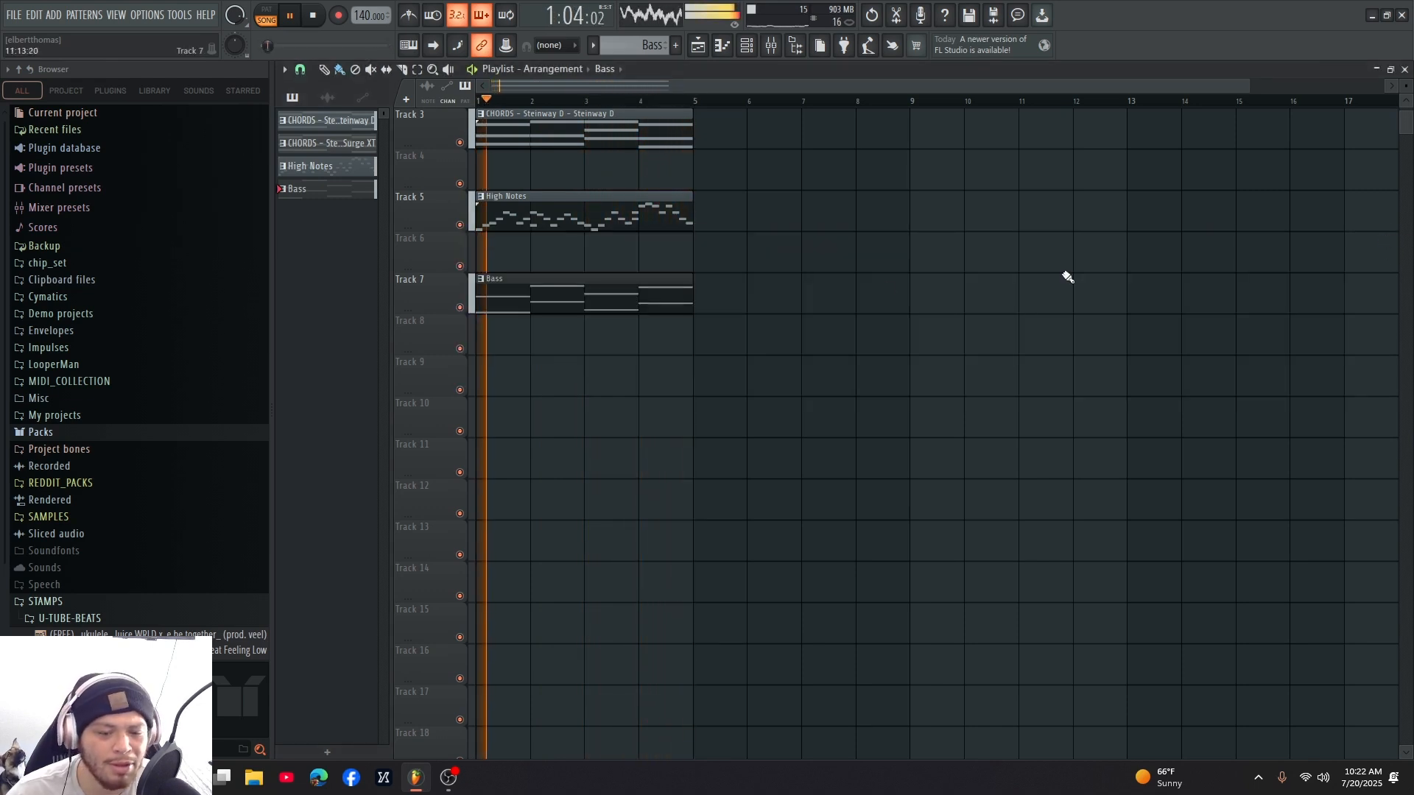
- Split the Bass and High Notes patterns by channel
{"action": "right_click", "coordinate": [335, 195]}
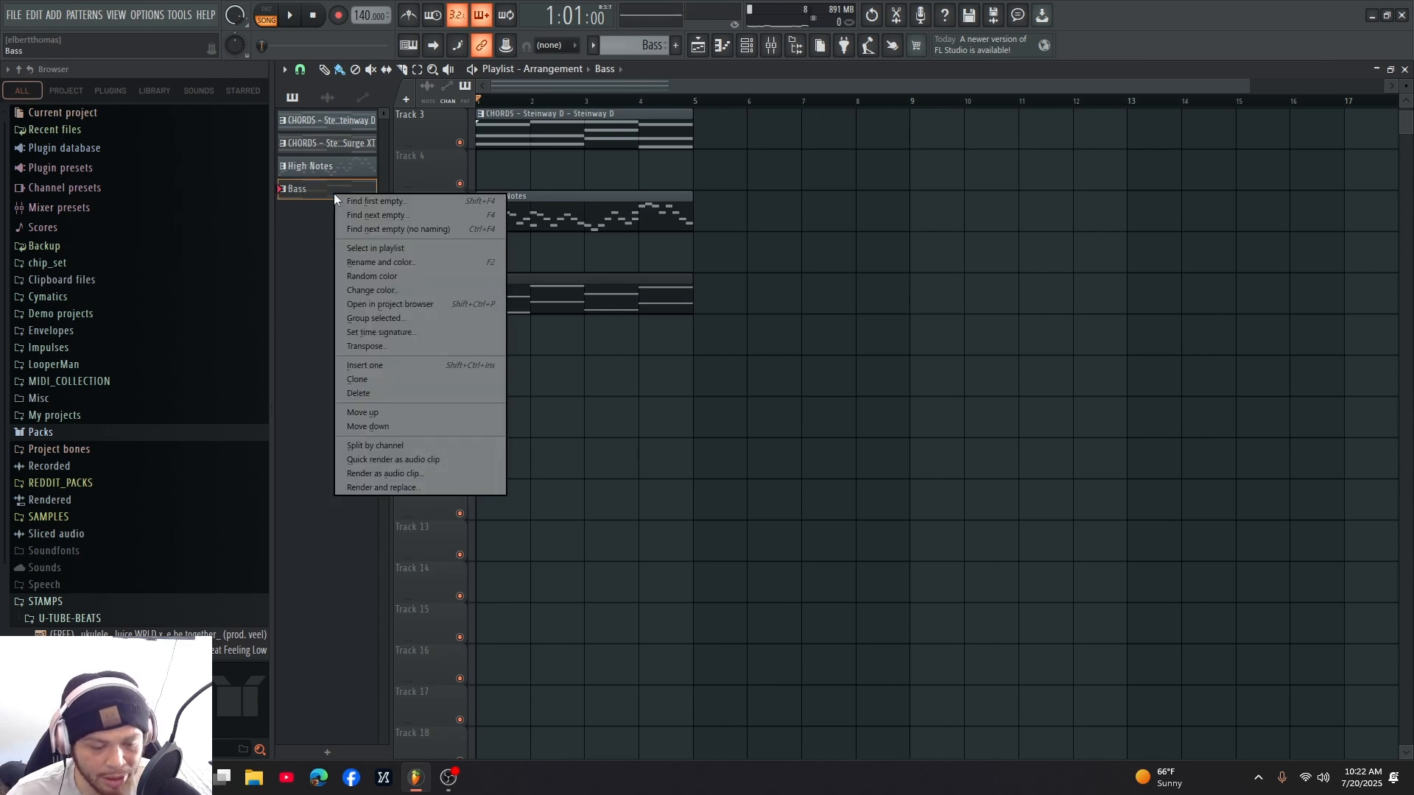
{"action": "left_click", "coordinate": [375, 445]}
{"action": "right_click", "coordinate": [336, 171]}
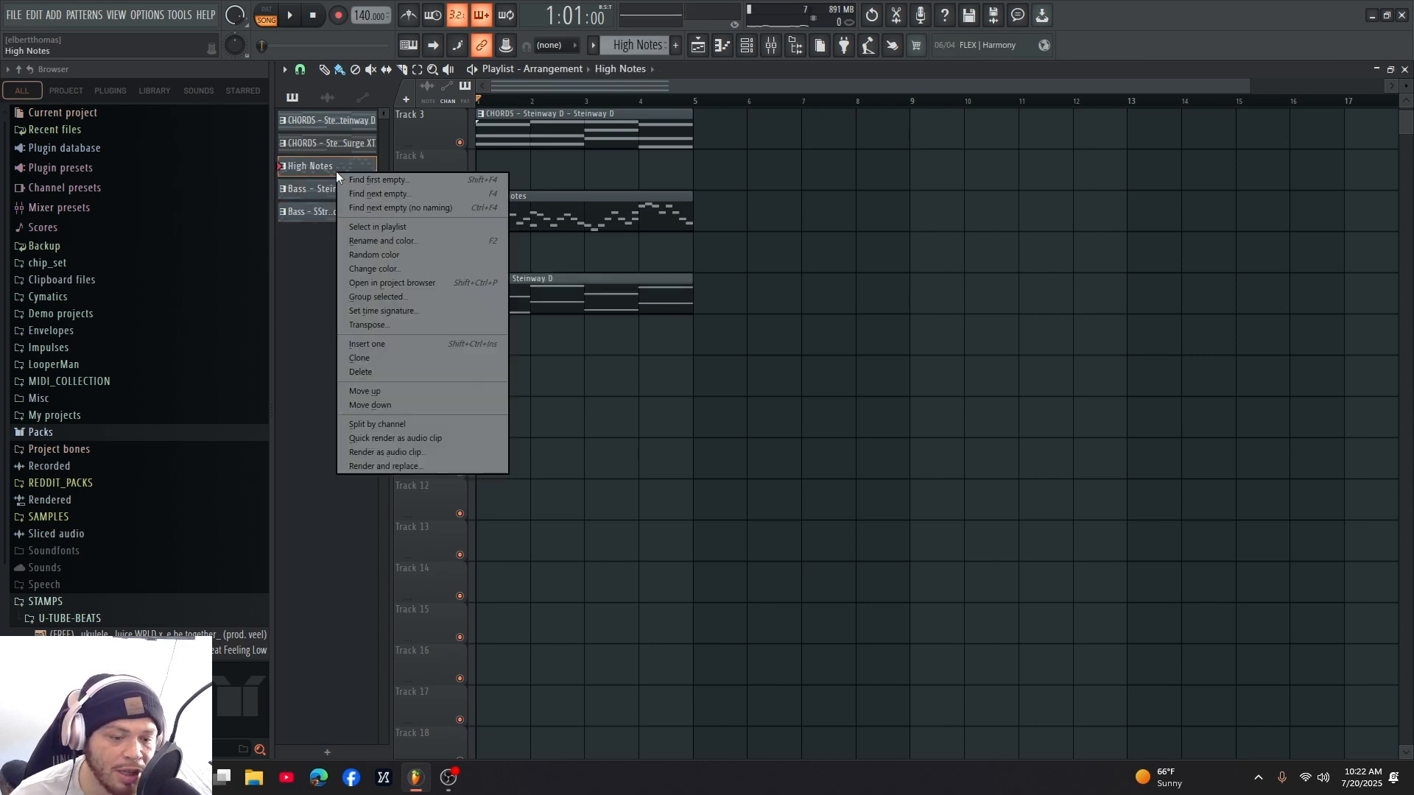
{"action": "left_click", "coordinate": [377, 425]}
- Delete the Bass, High Notes and chords clips from the playlist
{"action": "right_click", "coordinate": [624, 289]}
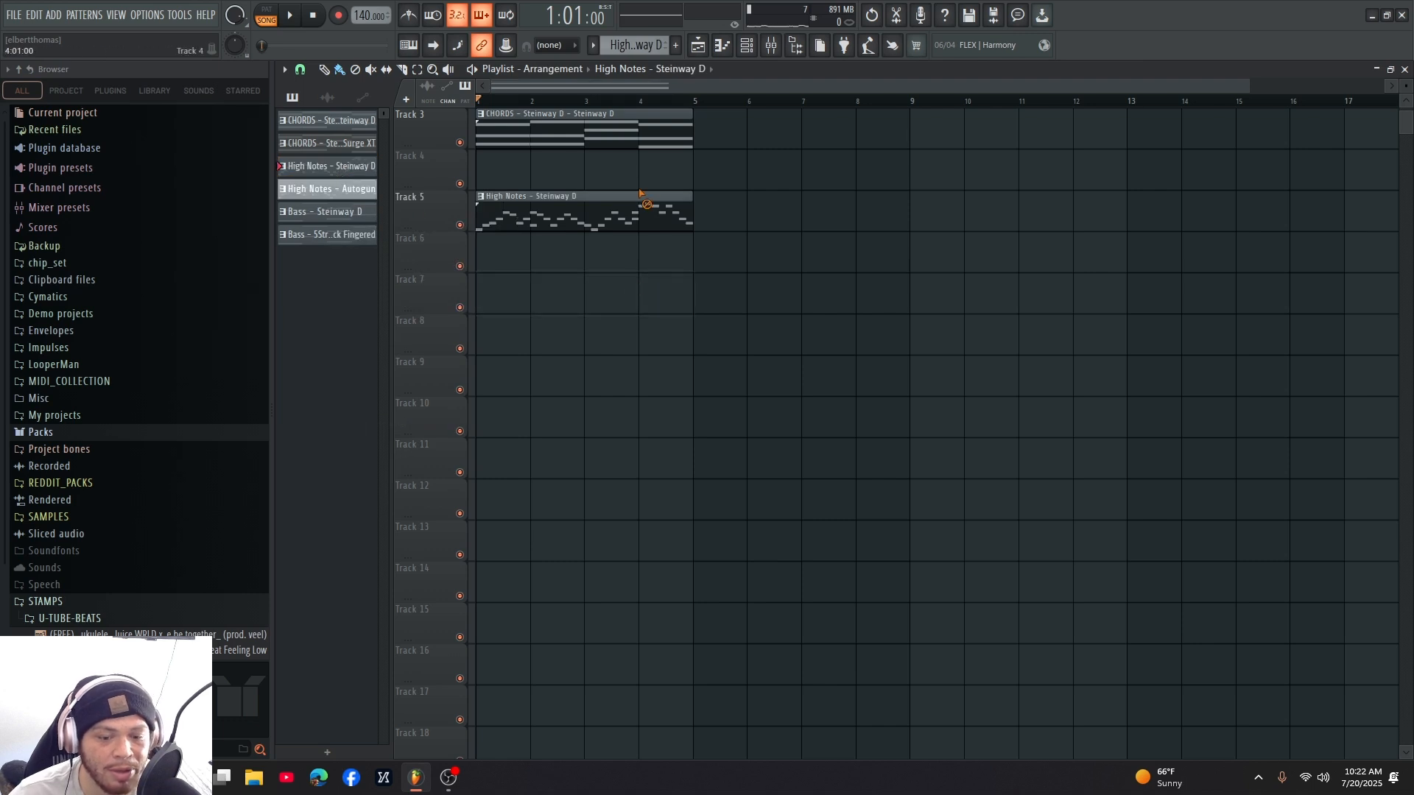
{"action": "right_click", "coordinate": [645, 214]}
{"action": "right_click", "coordinate": [634, 140]}
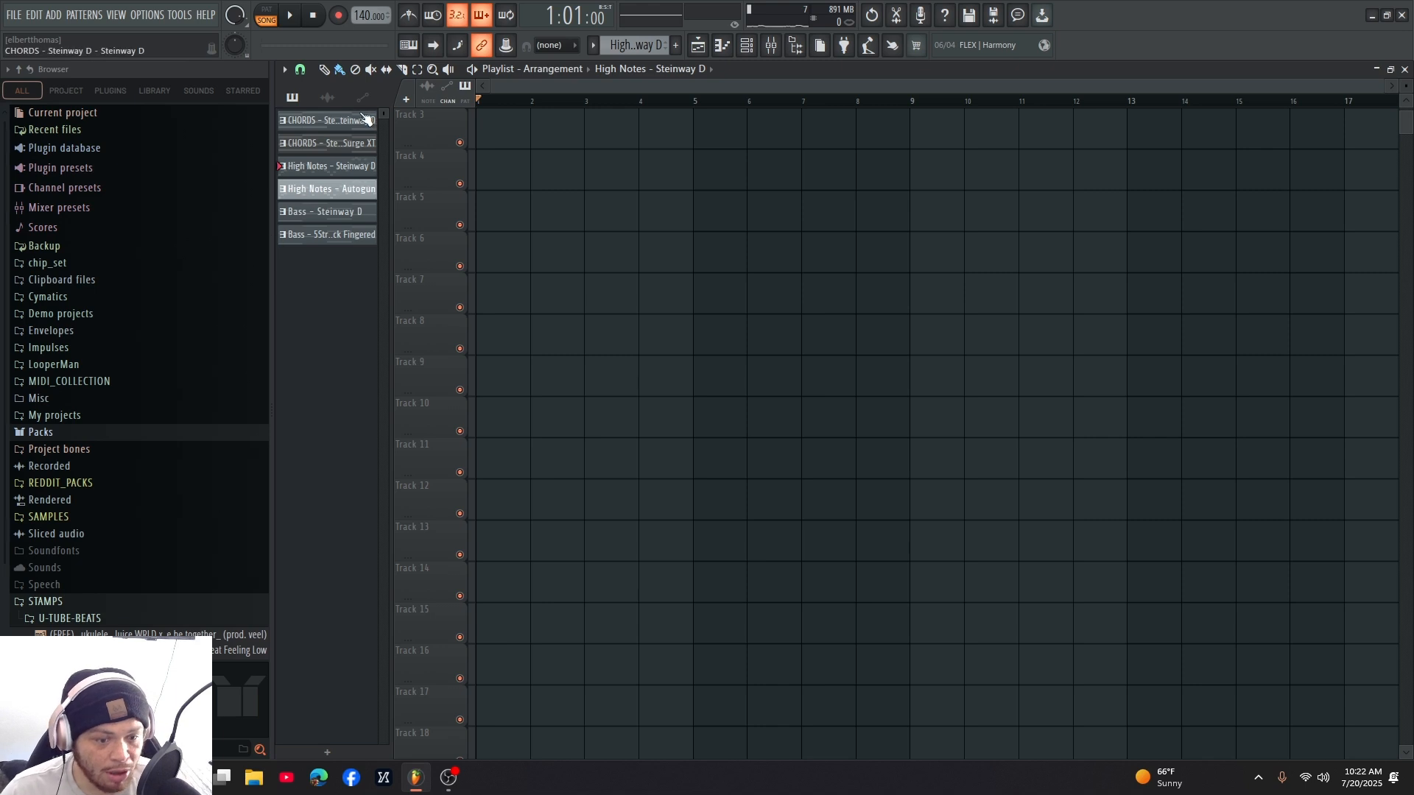
- Place the Steinway D chords pattern on Track 3 at bar 1 and play it briefly
{"action": "left_click_drag", "start_coordinate": [366, 120], "coordinate": [478, 124]}
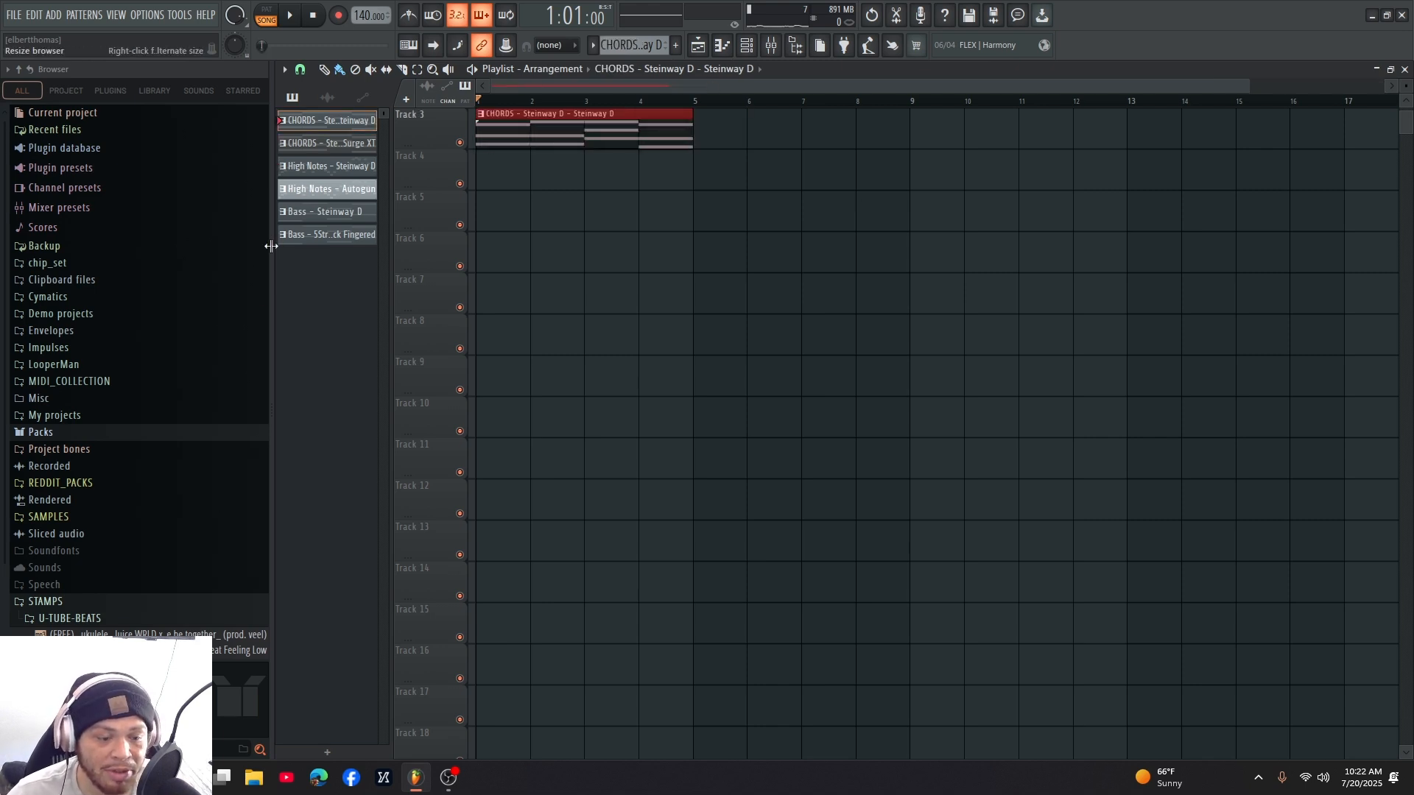
{"action": "key", "text": "space"}
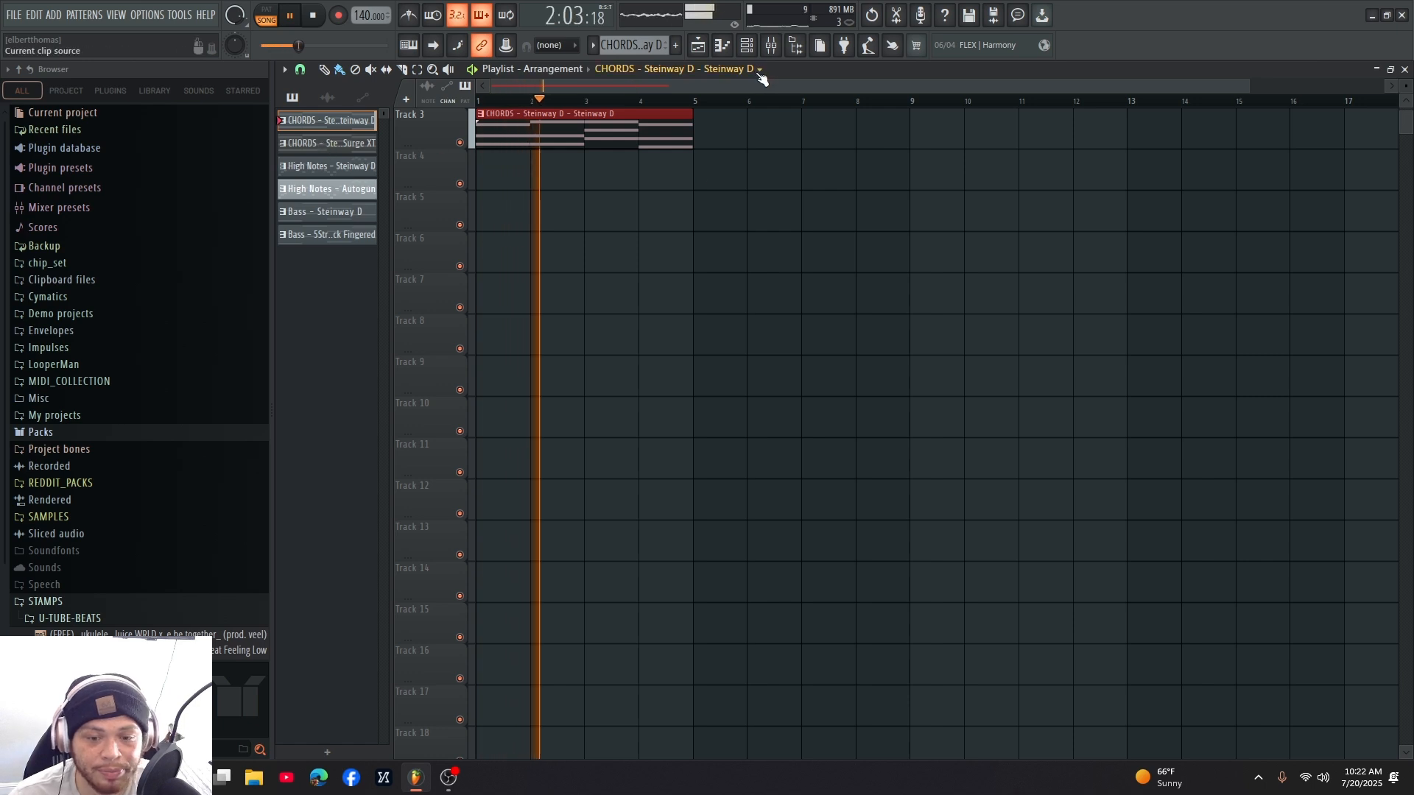
{"action": "key", "text": "space"}
- Save the project and route all five channel rack instruments to mixer tracks 1 through 5
{"action": "key", "text": "F6"}
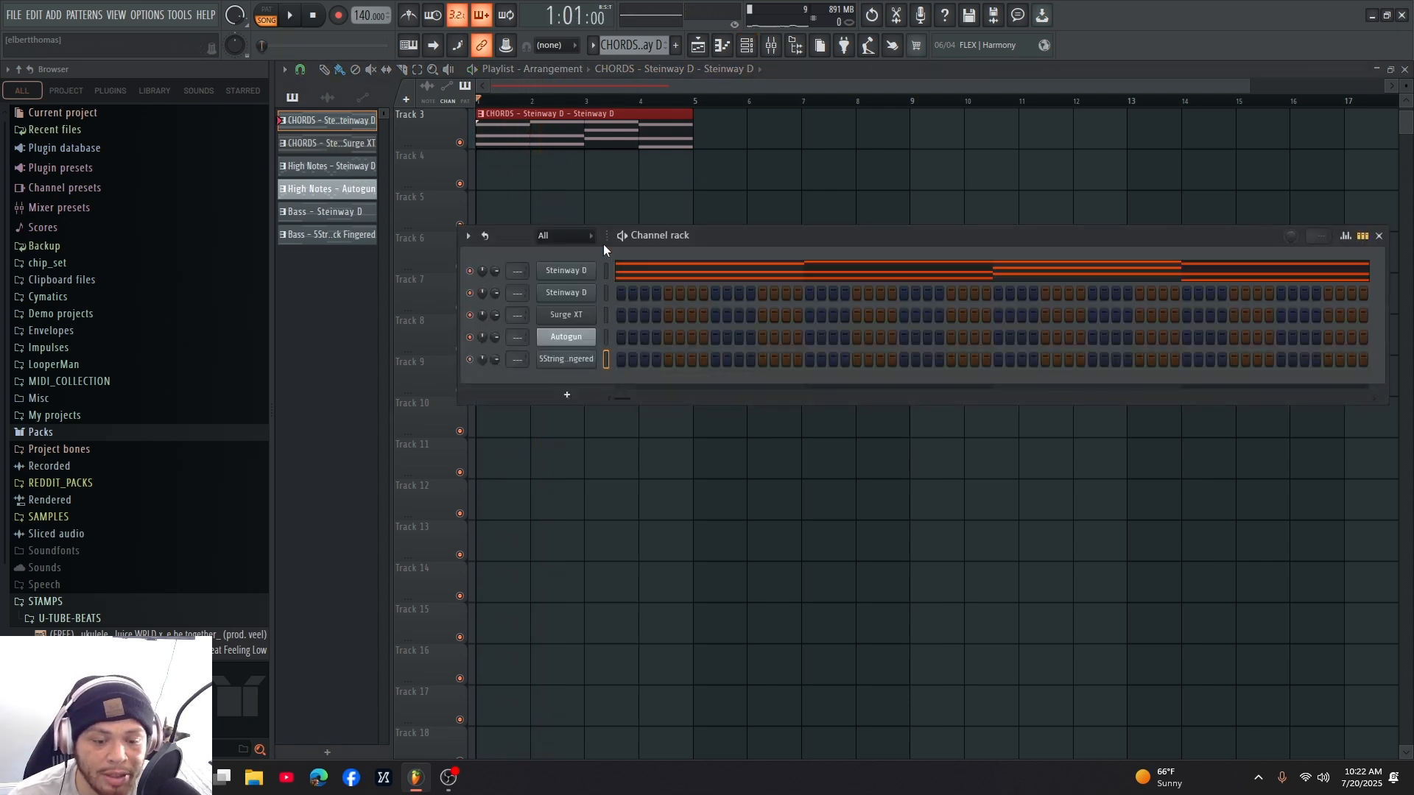
{"action": "key", "text": "ctrl+s"}
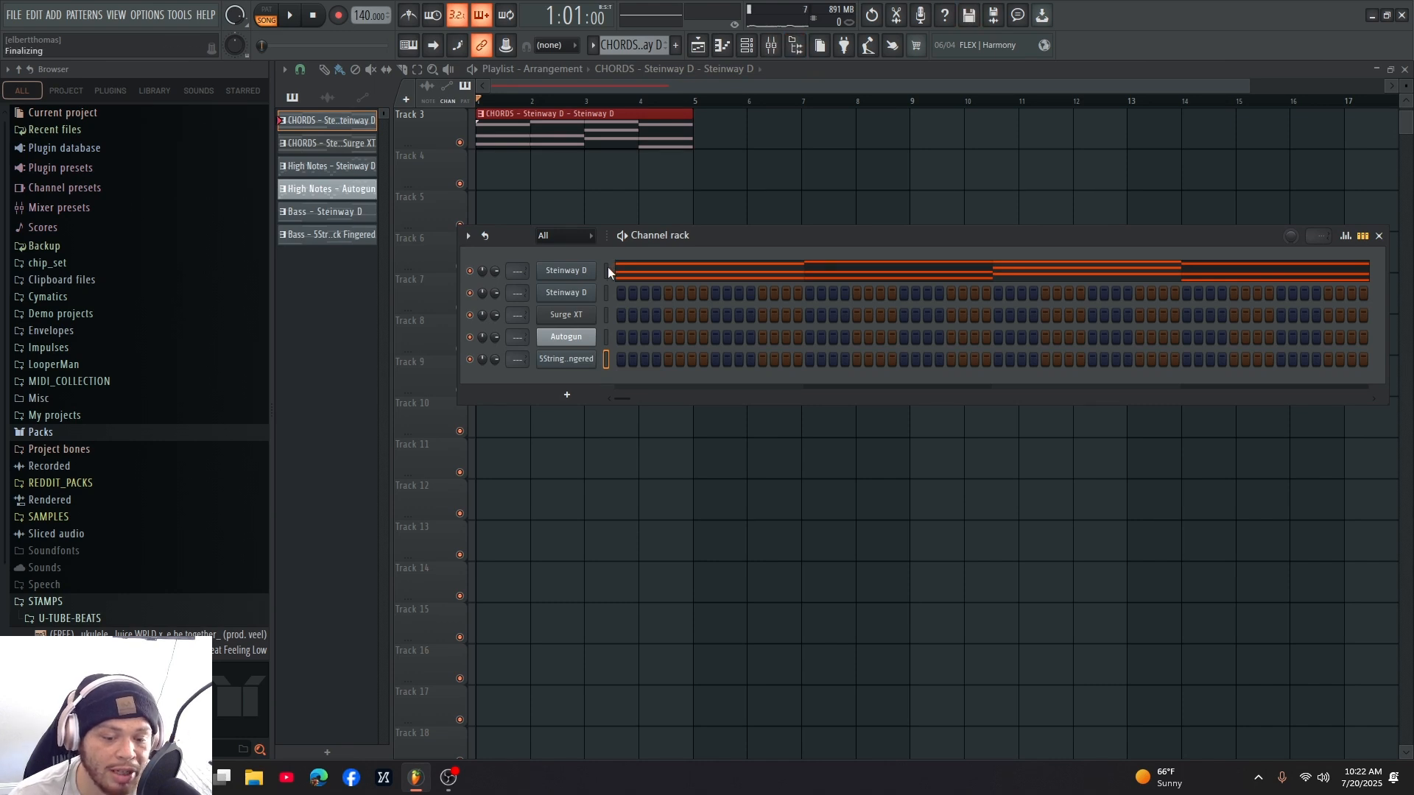
{"action": "left_click_drag", "start_coordinate": [608, 270], "coordinate": [609, 363]}
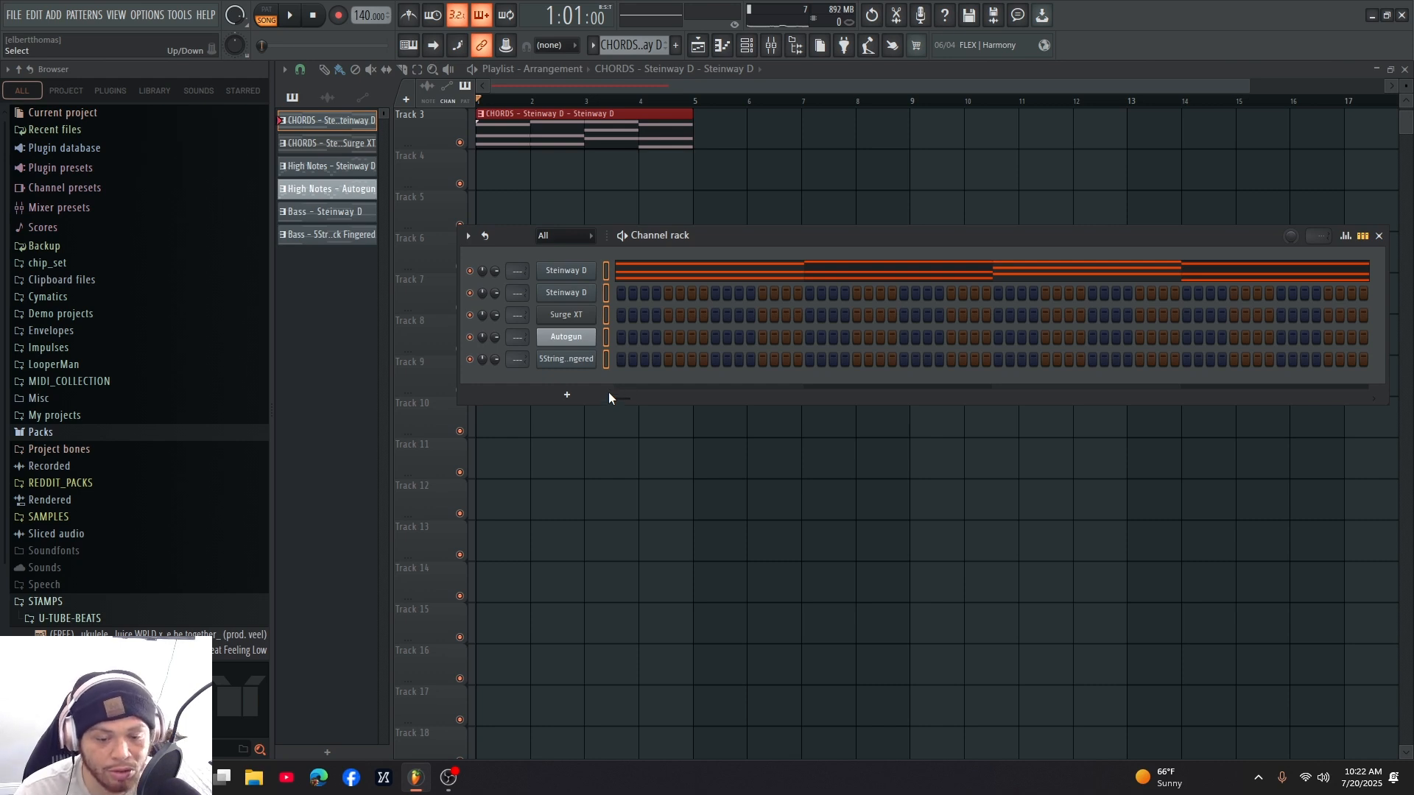
{"action": "key", "text": "F9"}
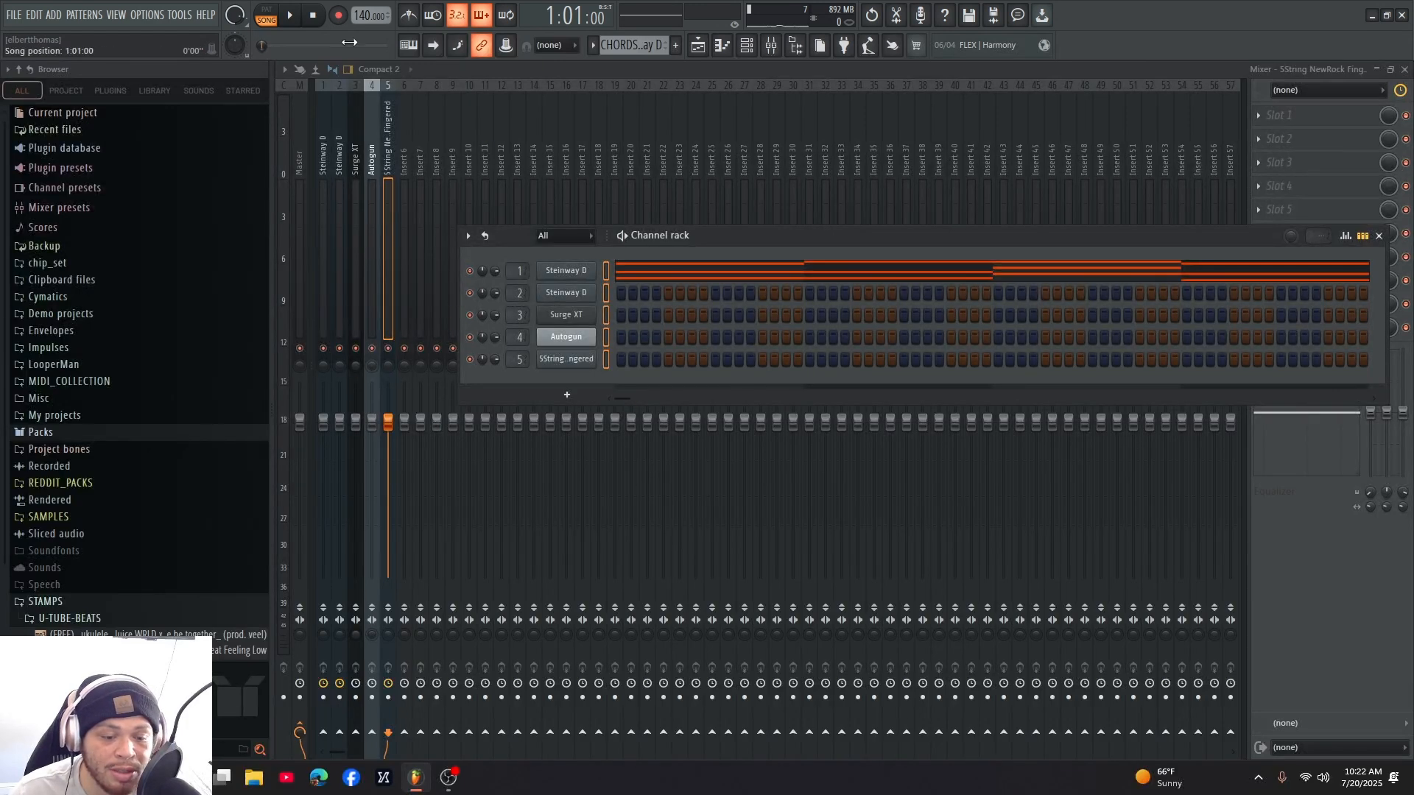
- Try a volume change on the first Steinway D mixer track during playback, undo it and stop playback
{"action": "key", "text": "space"}
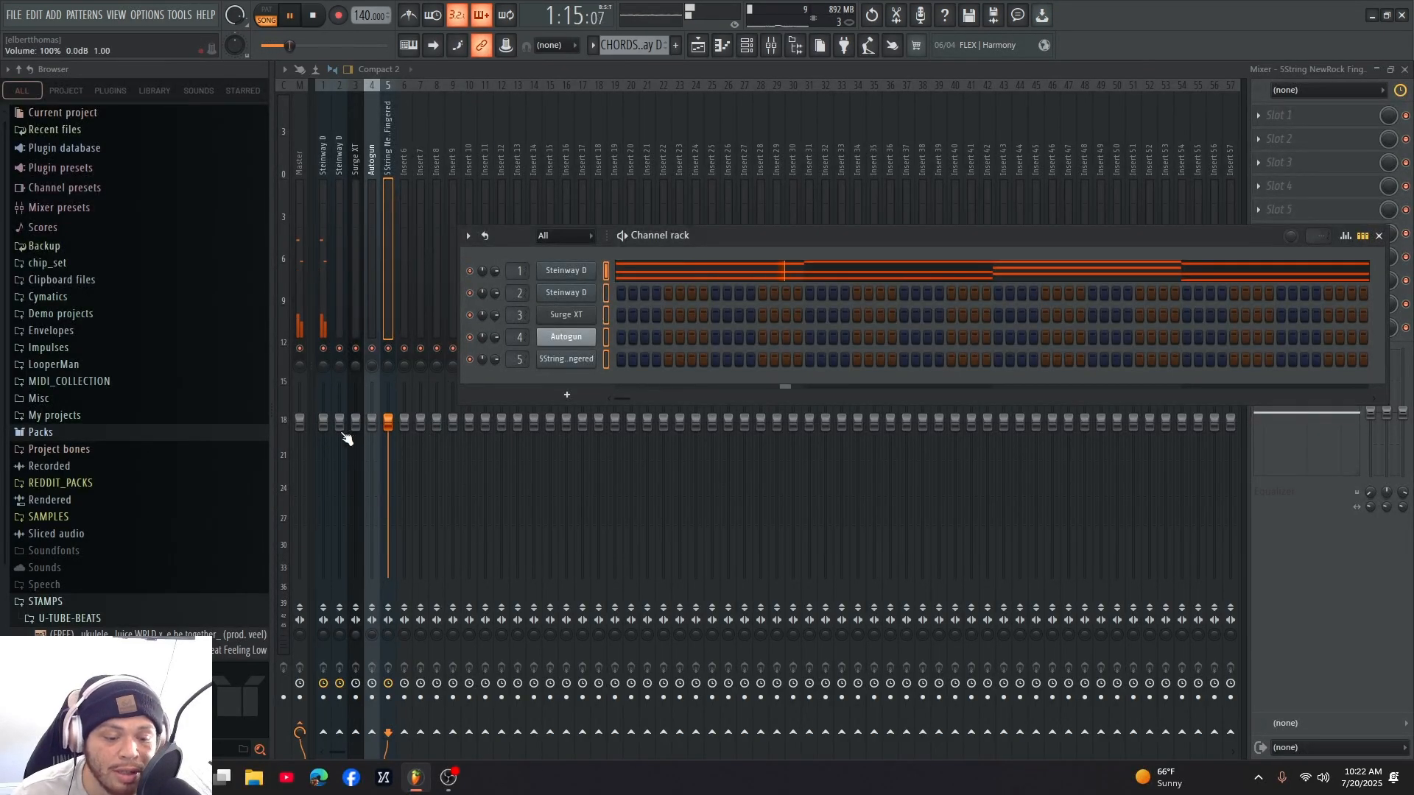
{"action": "mouse_move", "coordinate": [322, 421]}
{"action": "left_mouse_down"}
{"action": "mouse_move", "coordinate": [323, 402]}
{"action": "mouse_move", "coordinate": [323, 577]}
{"action": "mouse_move", "coordinate": [322, 421]}
{"action": "left_mouse_up"}
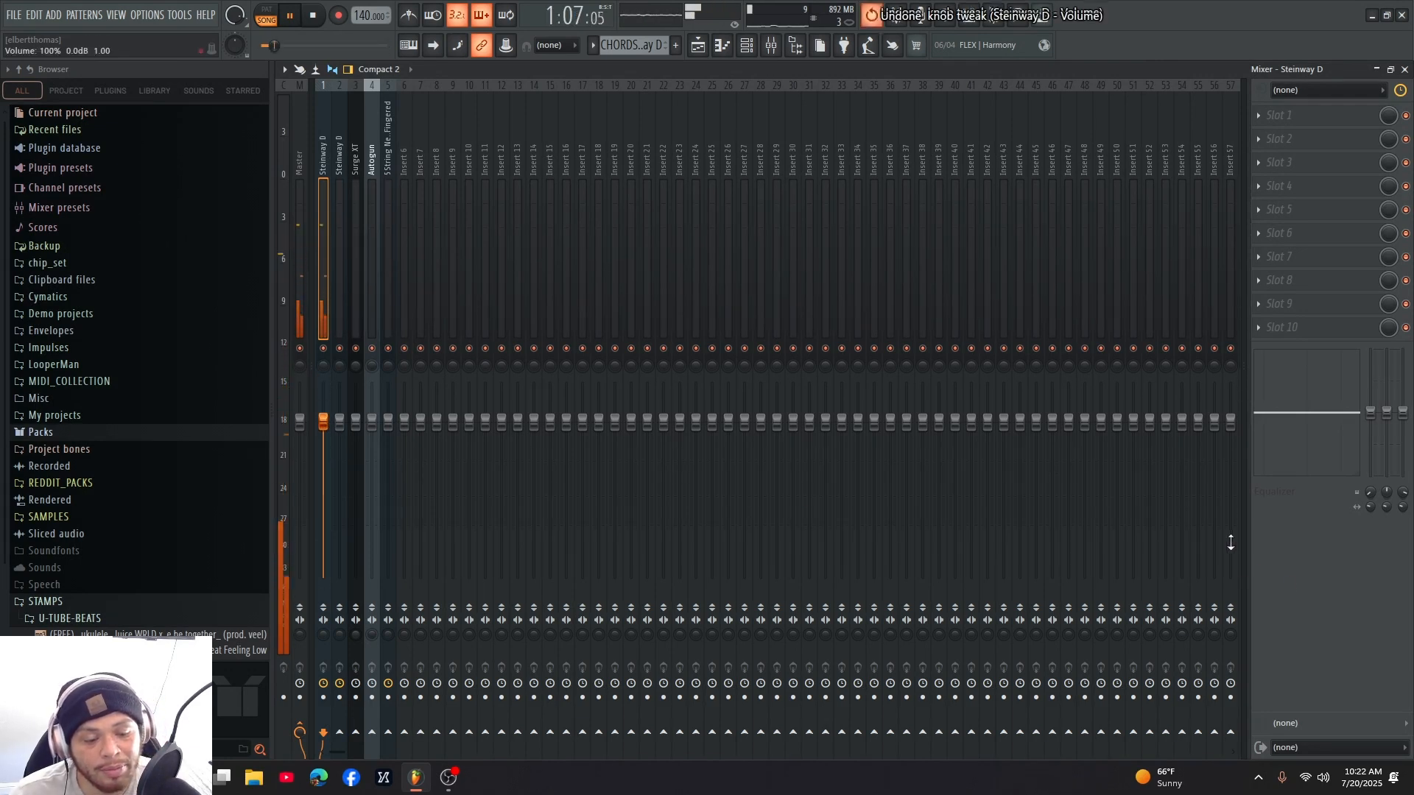
{"action": "key", "text": "space"}
- Return to the playlist, delete the Track 3 chords clip and place the Steinway D chords pattern there again at bar 1
{"action": "left_click", "coordinate": [700, 47]}
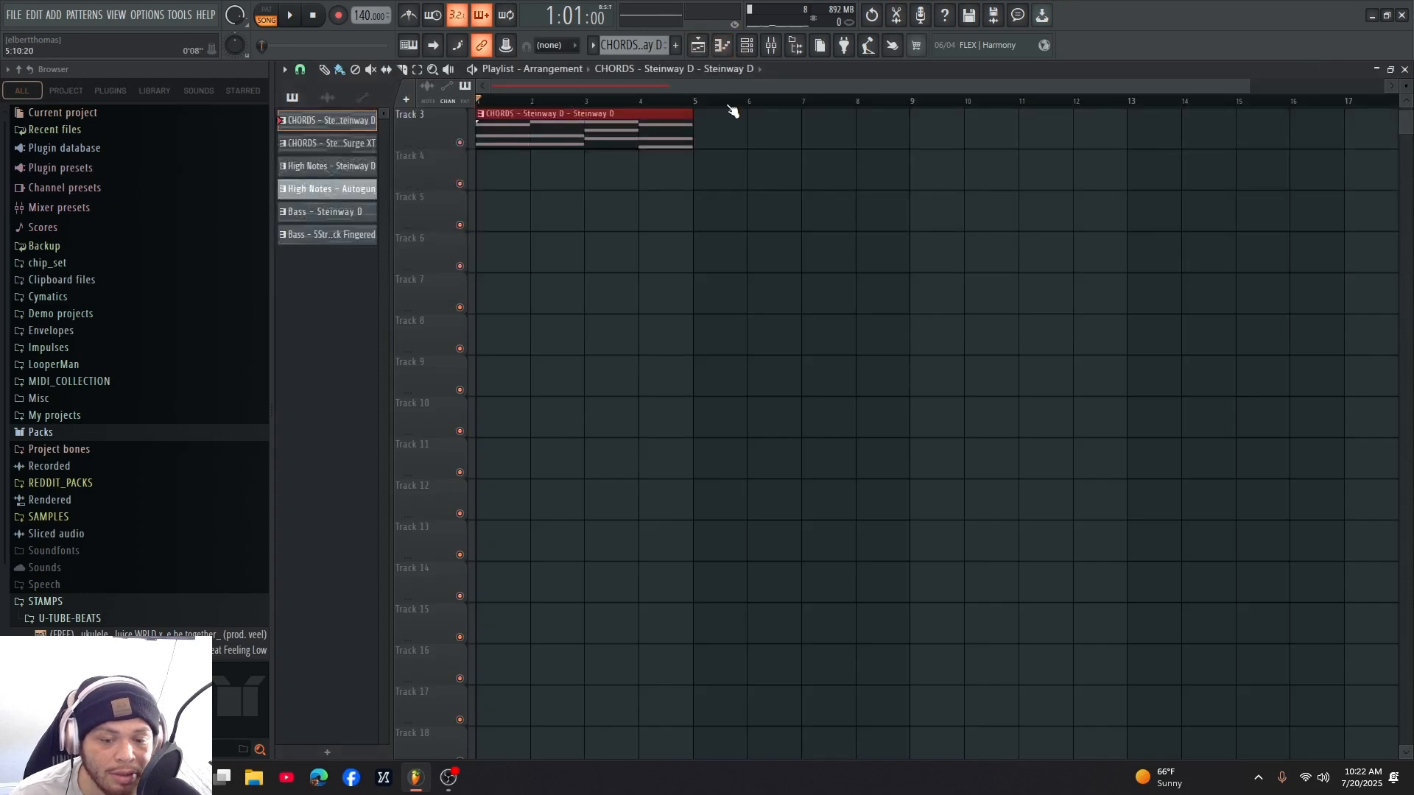
{"action": "left_click", "coordinate": [727, 46]}
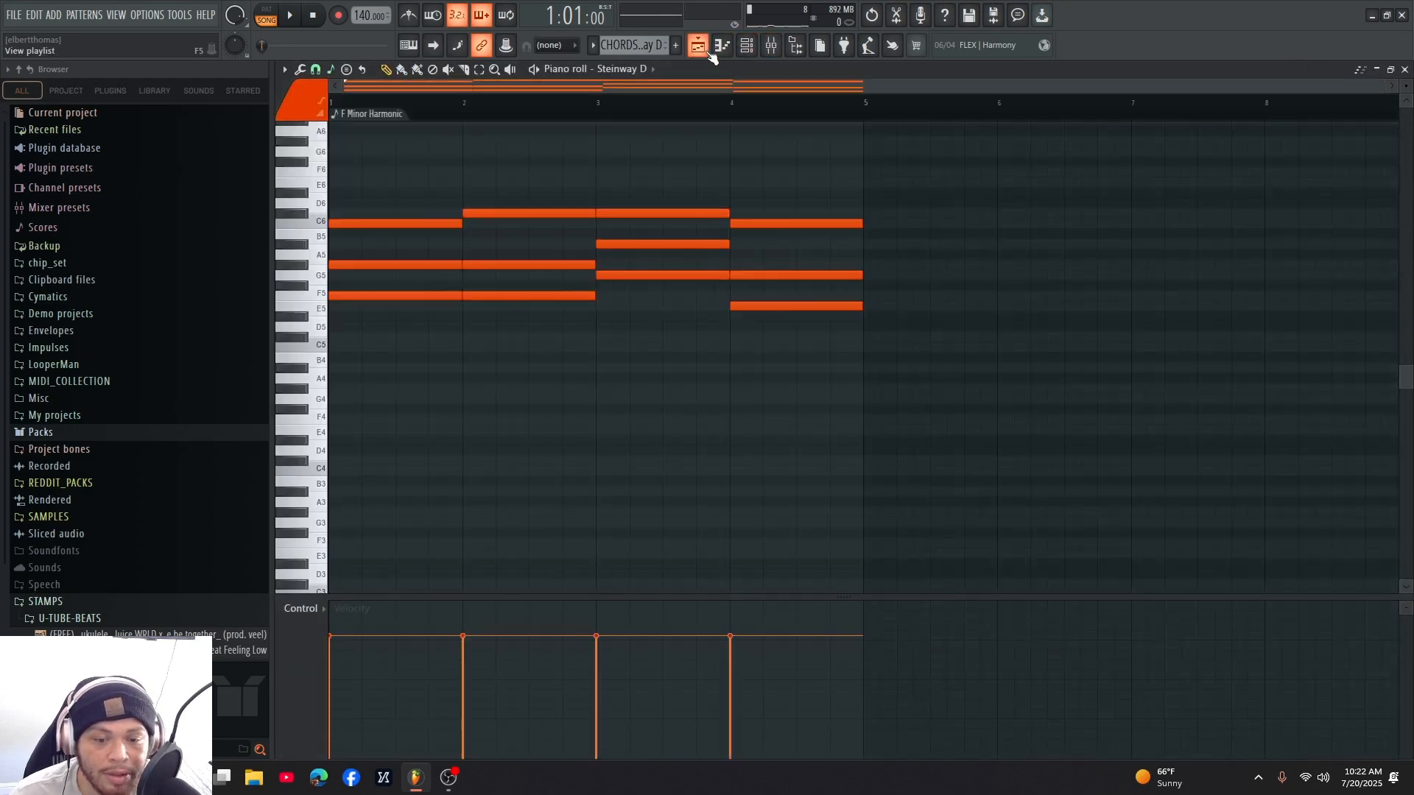
{"action": "left_click", "coordinate": [699, 47]}
{"action": "right_click", "coordinate": [598, 142]}
{"action": "left_click_drag", "start_coordinate": [353, 129], "coordinate": [589, 126]}
- During playback, place the Surge XT chords pattern on Track 4 from bar 3 to bar 5, and stop playback
{"action": "key", "text": "space"}
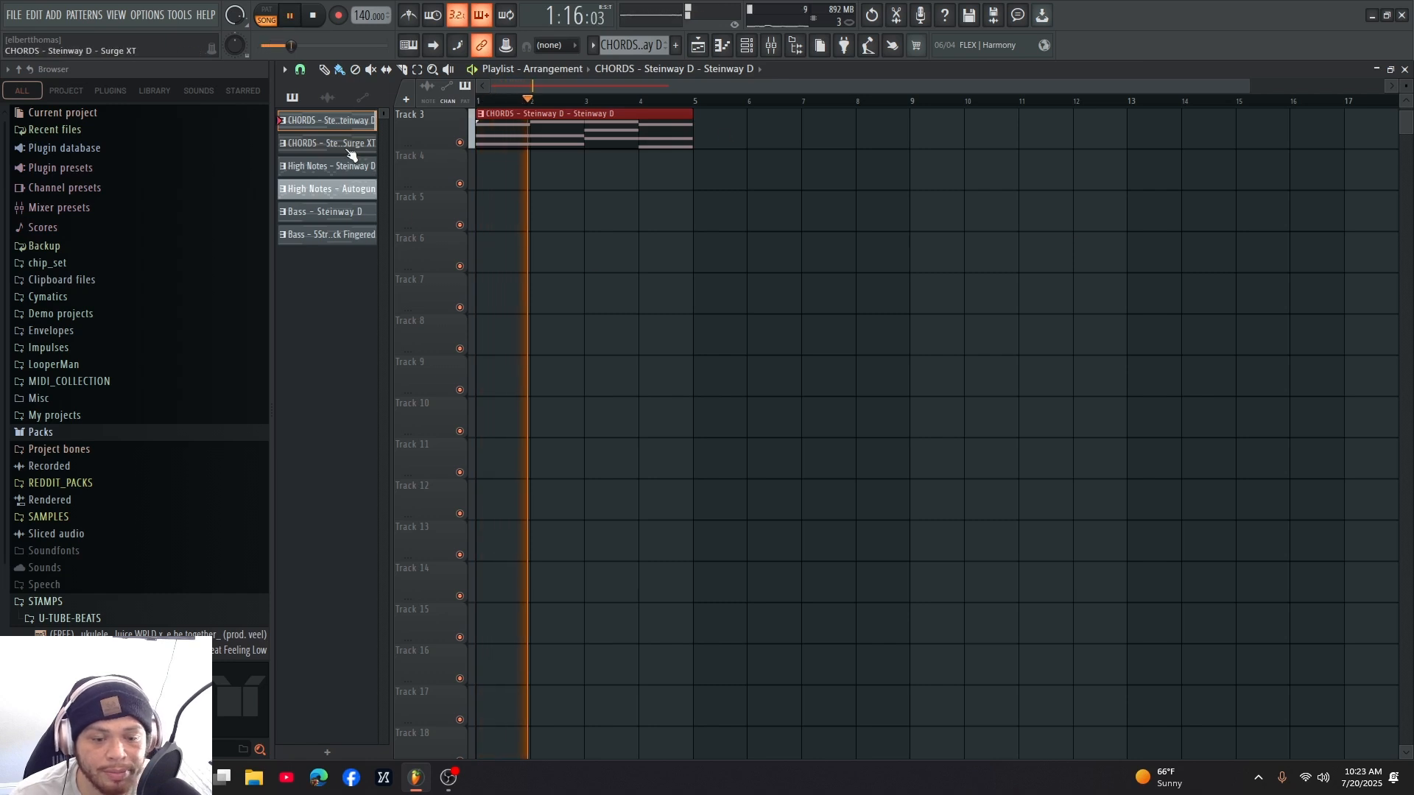
{"action": "left_click_drag", "start_coordinate": [351, 147], "coordinate": [570, 197]}
{"action": "key", "text": "space"}
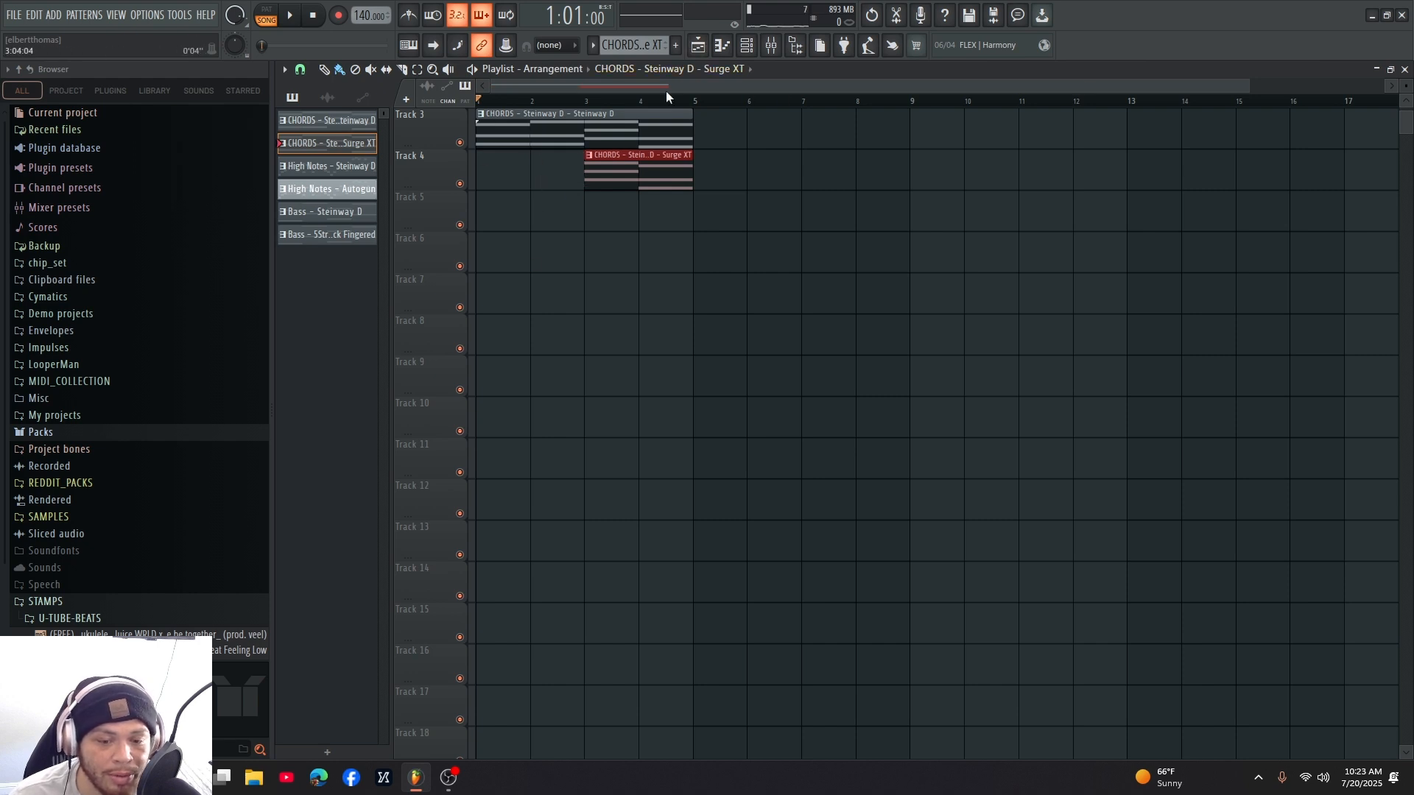
- Lower the Surge XT mixer track's volume while the arrangement plays, return to the playlist and stop playback
{"action": "left_click", "coordinate": [725, 48]}
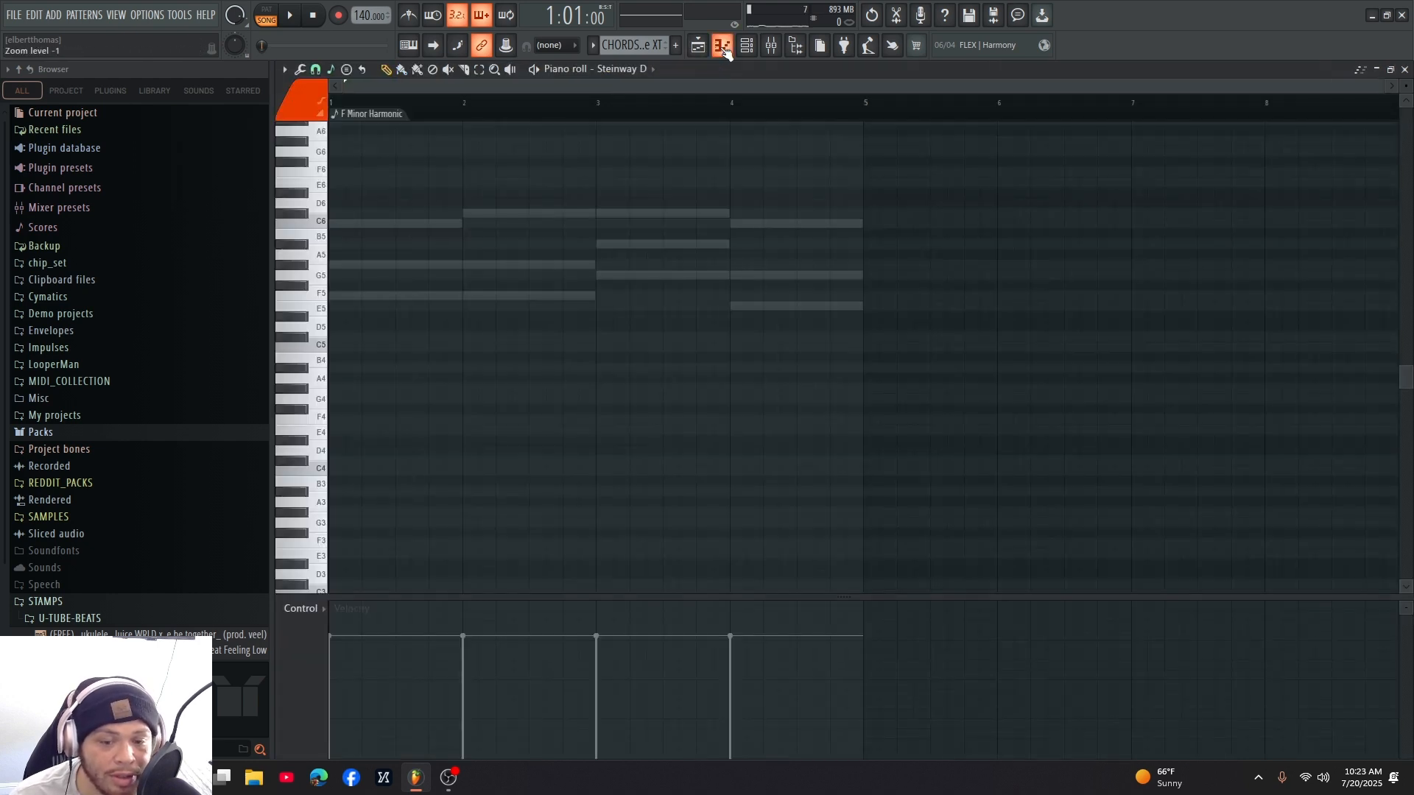
{"action": "left_click", "coordinate": [746, 46]}
{"action": "left_click", "coordinate": [772, 45]}
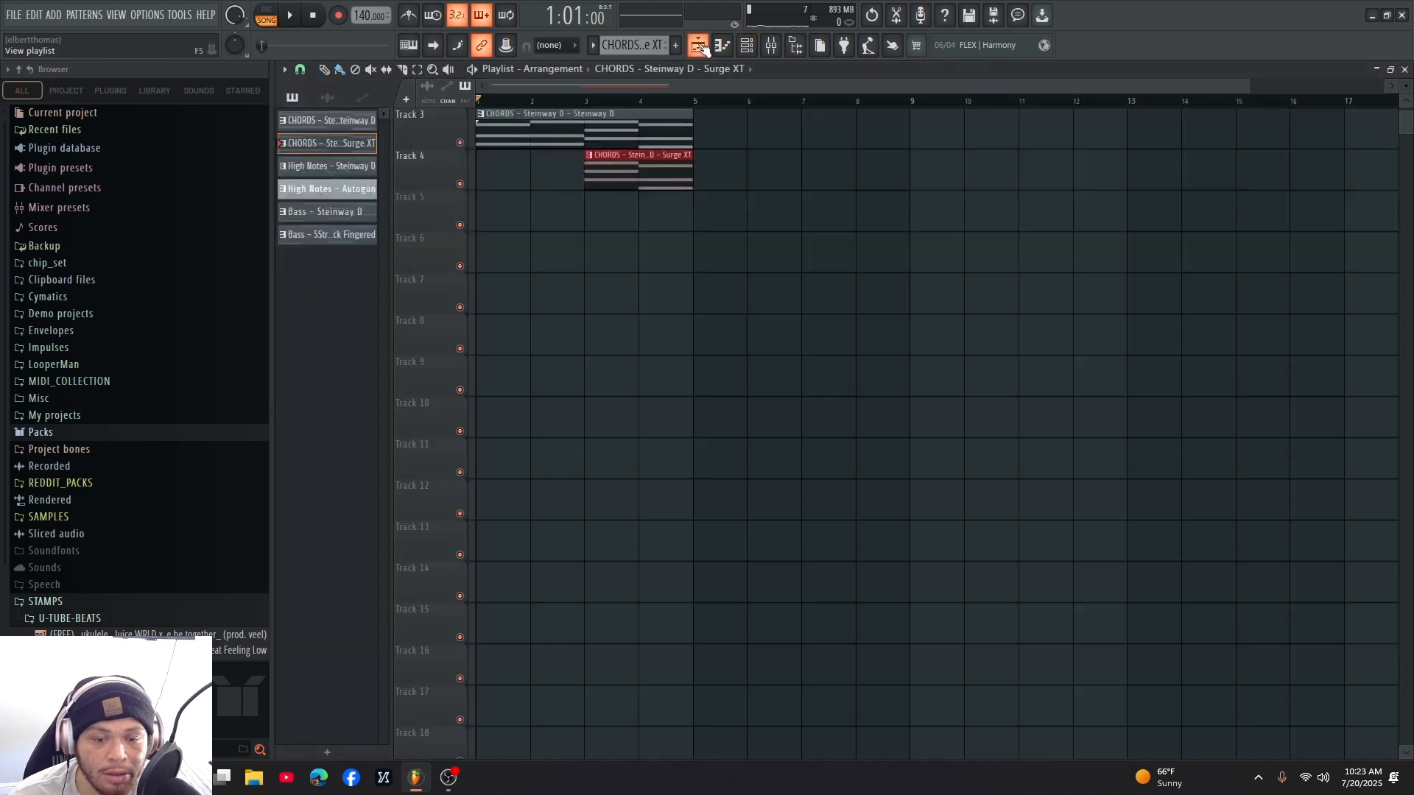
{"action": "key", "text": "space"}
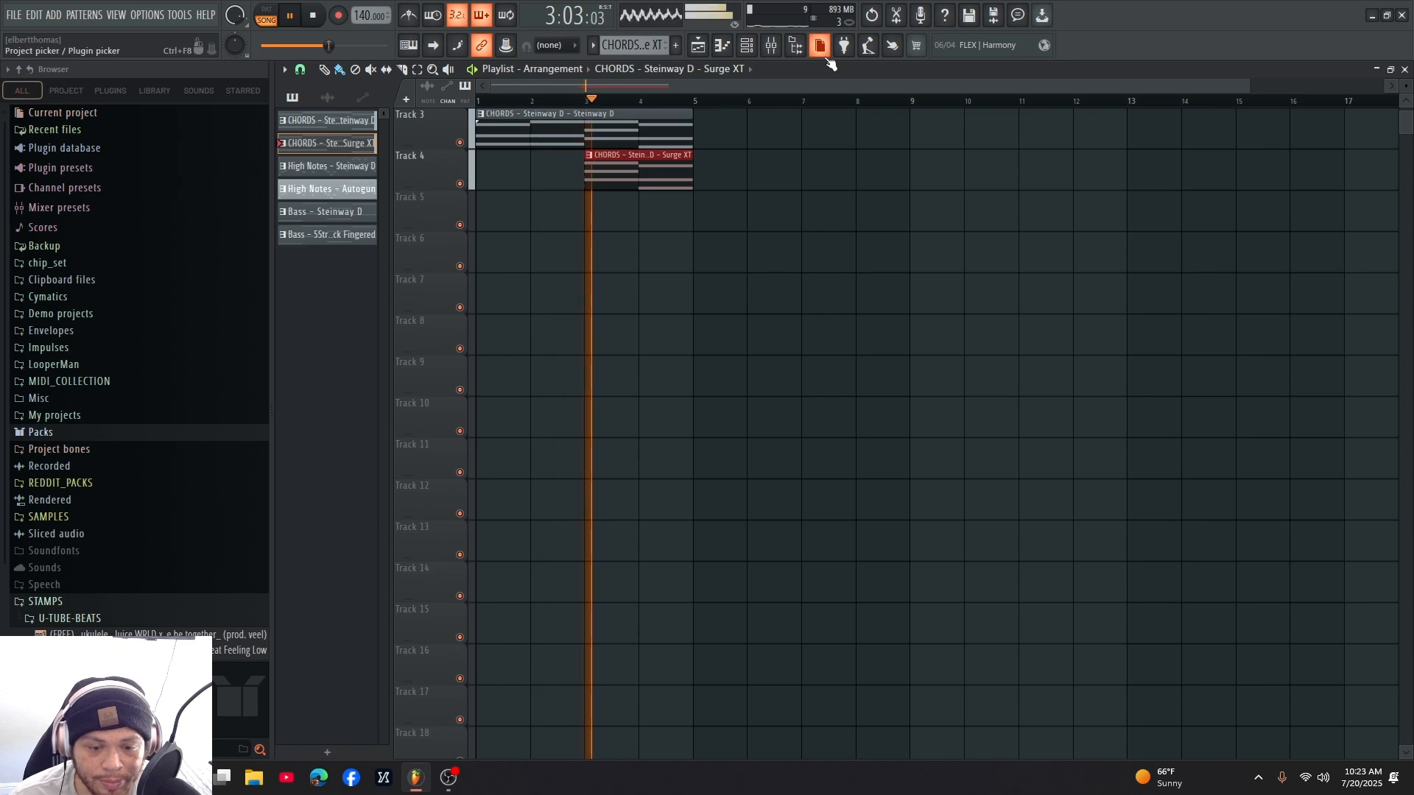
{"action": "left_click", "coordinate": [771, 46]}
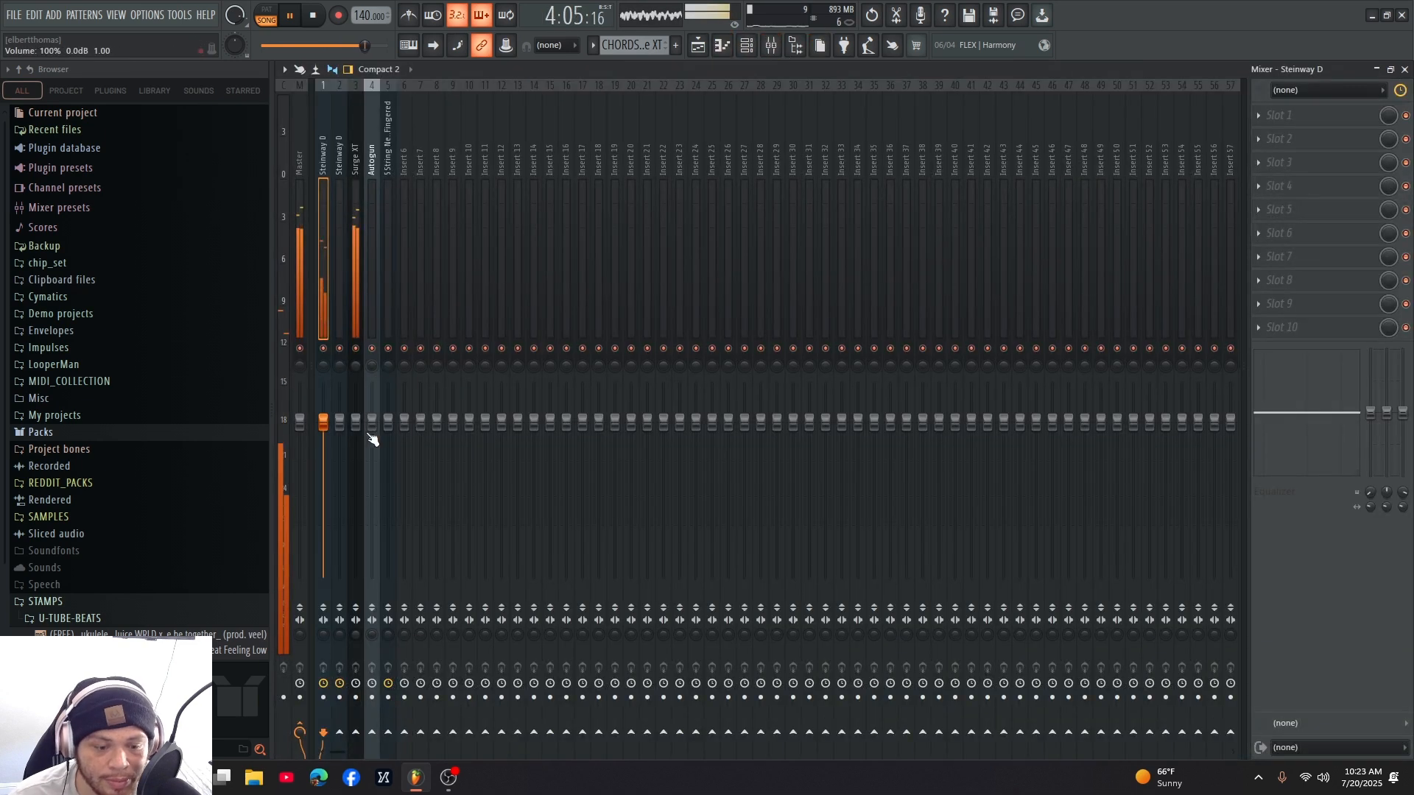
{"action": "left_click_drag", "start_coordinate": [355, 422], "coordinate": [356, 510]}
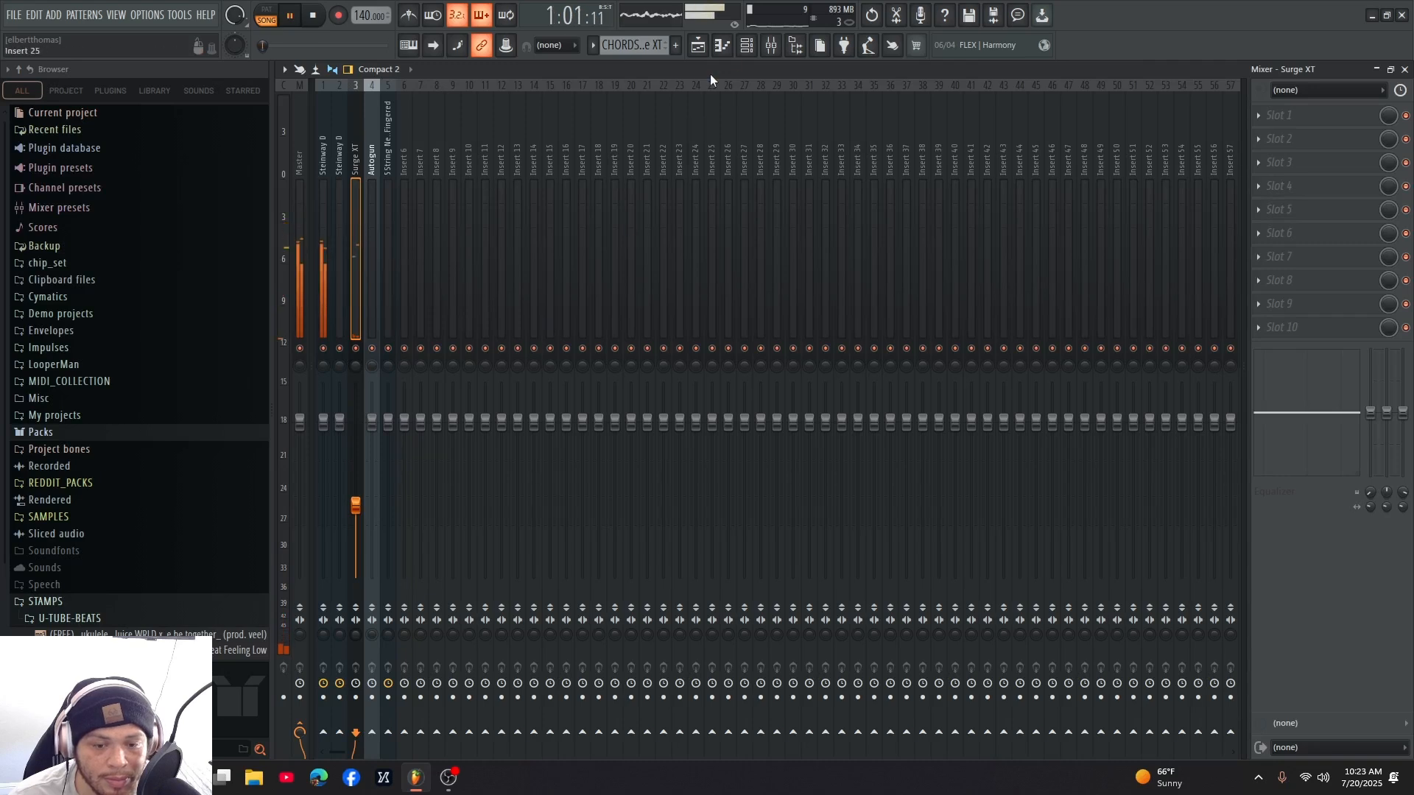
{"action": "left_click", "coordinate": [698, 45]}
{"action": "key", "text": "space"}
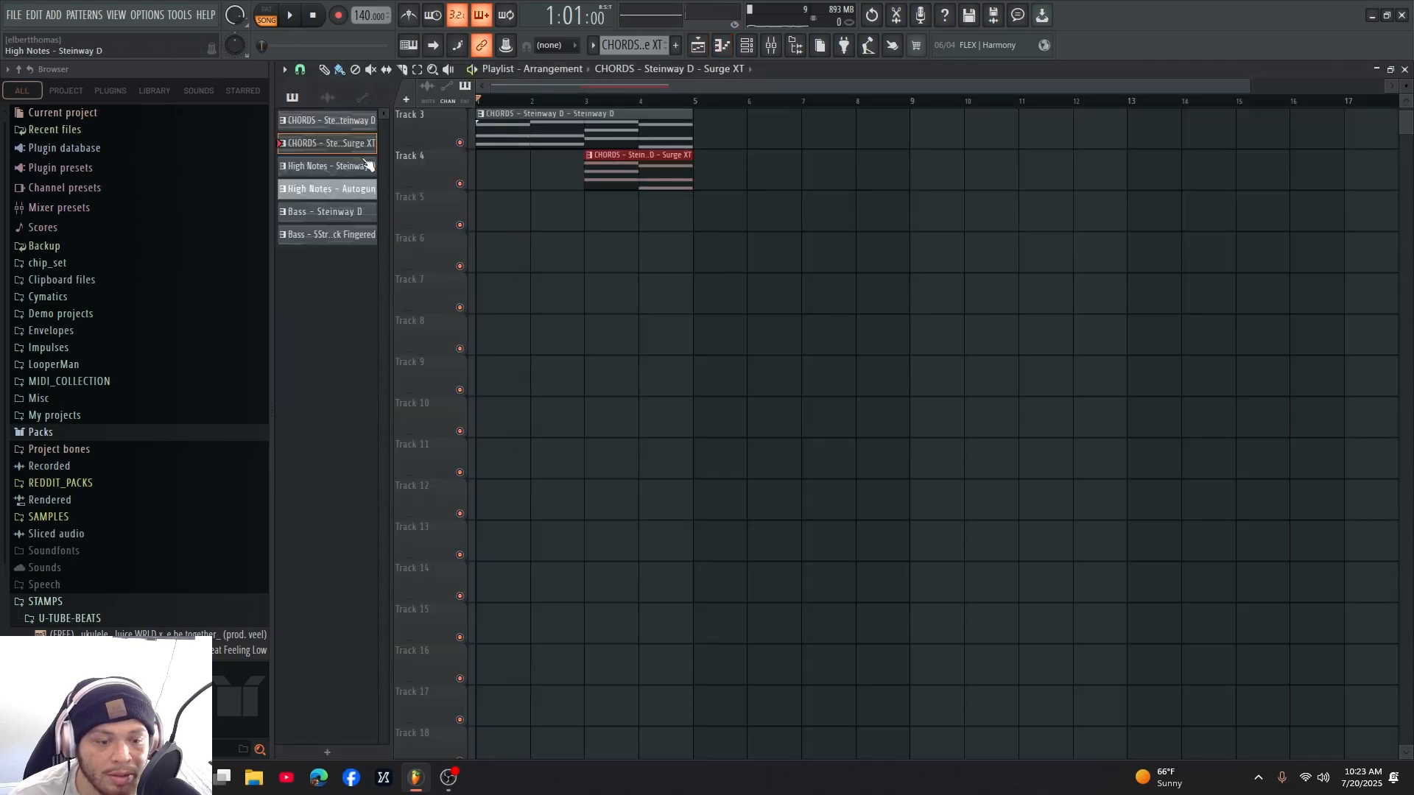
- Repeat the full Steinway D and Surge XT chords clips at bars 5 and 9 on Tracks 3 and 4, and play the arrangement
{"action": "left_click_drag", "start_coordinate": [852, 181], "coordinate": [716, 131]}
{"action": "left_click", "coordinate": [289, 126]}
{"action": "left_click_drag", "start_coordinate": [806, 247], "coordinate": [1035, 135]}
{"action": "key", "text": "space"}
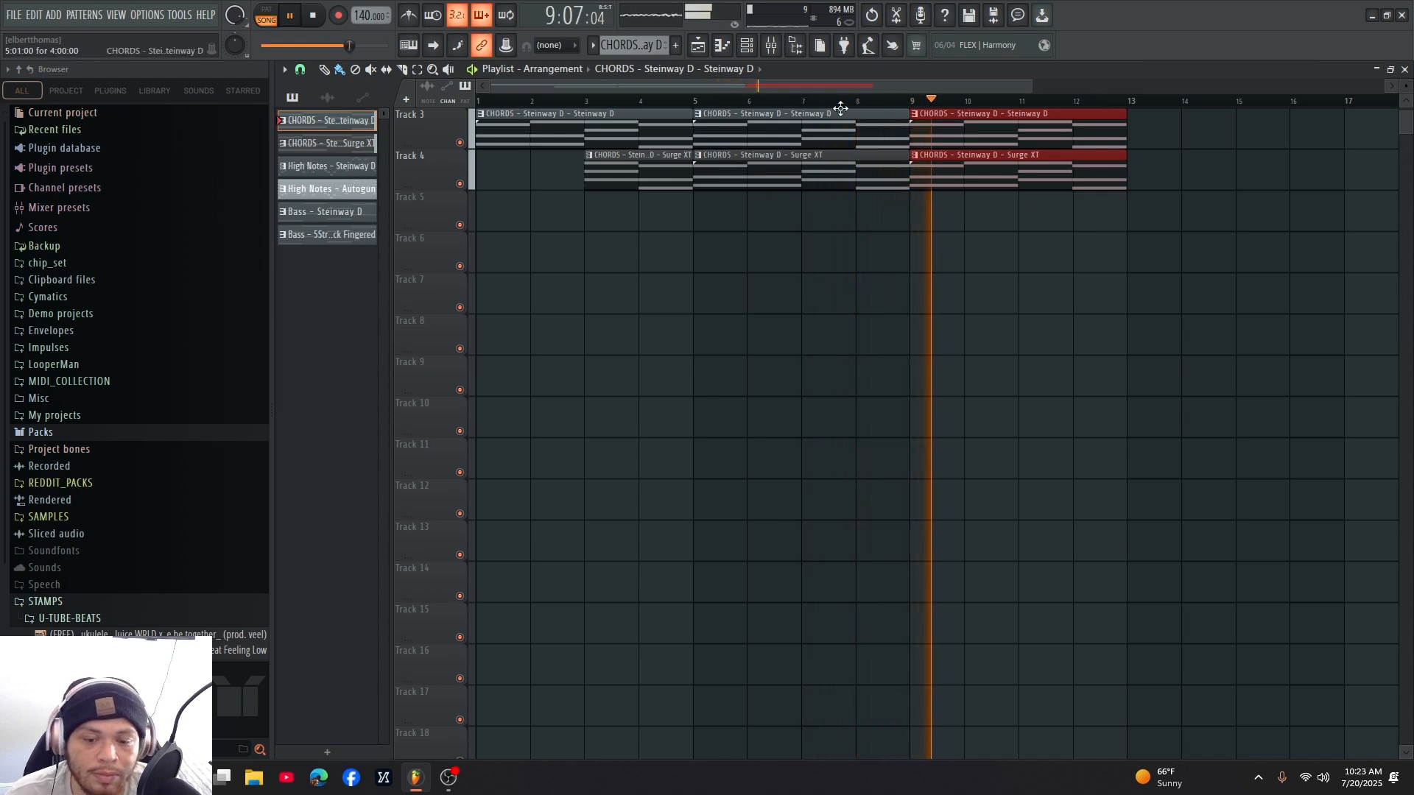
- Stop playback, select the Surge XT chords pattern and show its notes in the channel rack
{"action": "key", "text": "space"}
{"action": "left_click", "coordinate": [747, 45]}
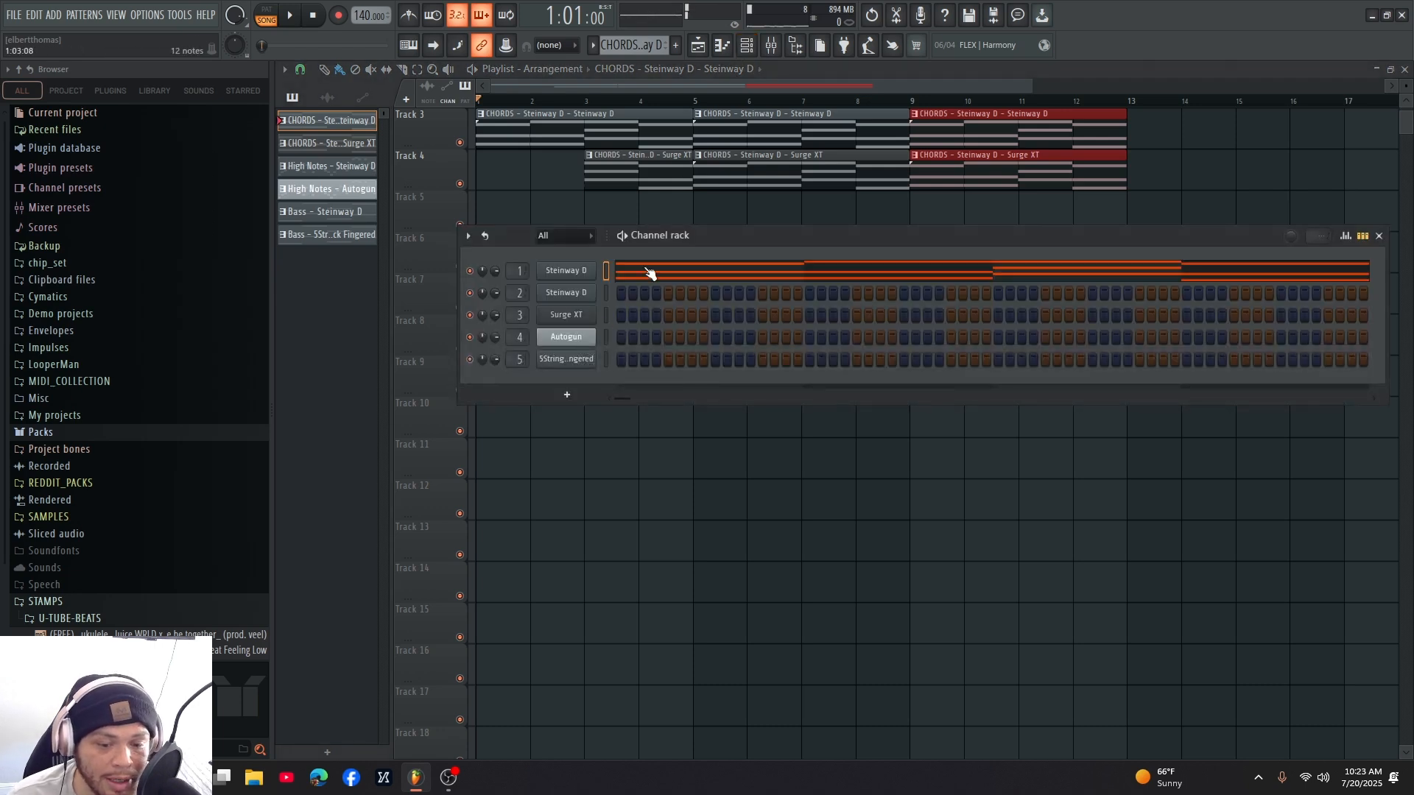
{"action": "left_click", "coordinate": [723, 47]}
{"action": "left_click", "coordinate": [698, 45]}
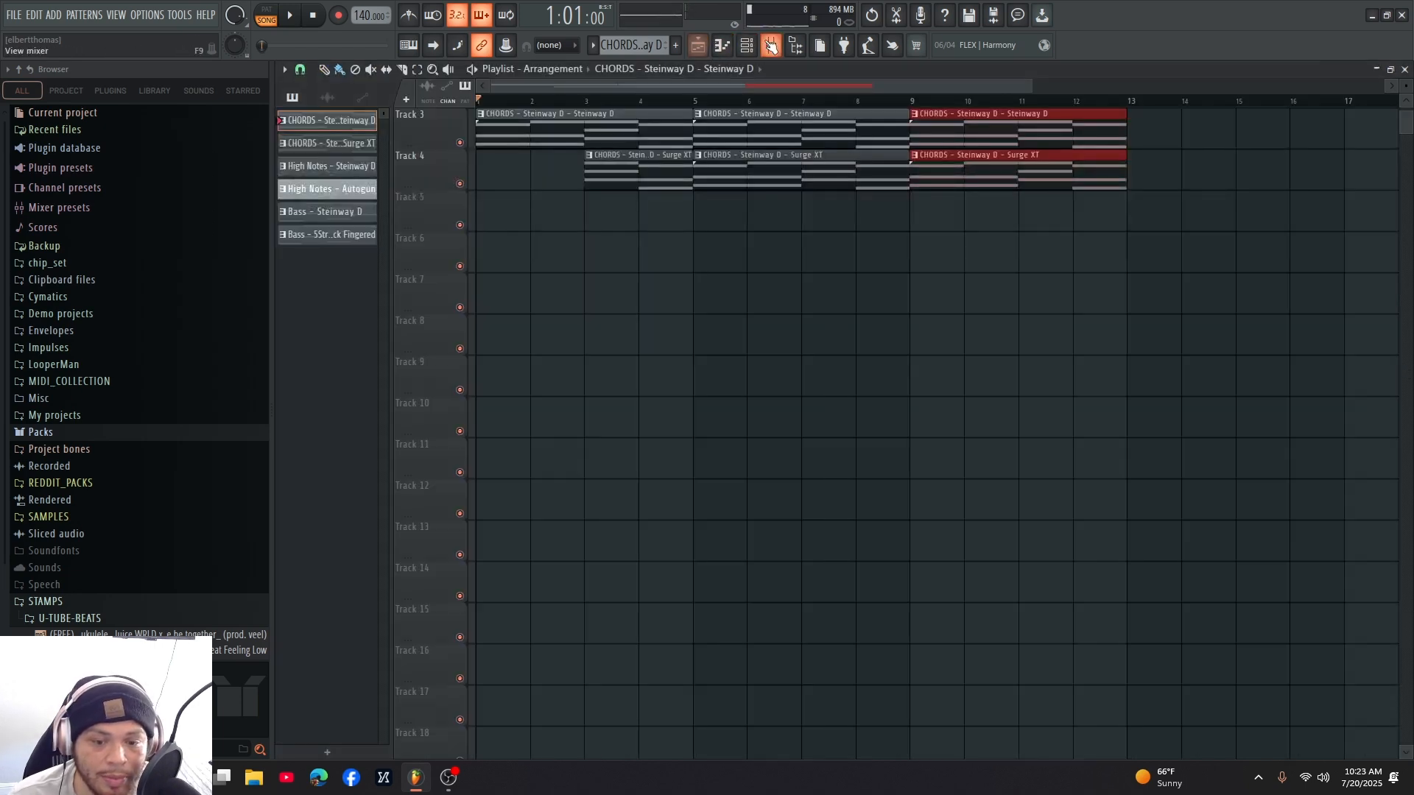
{"action": "left_click", "coordinate": [747, 45]}
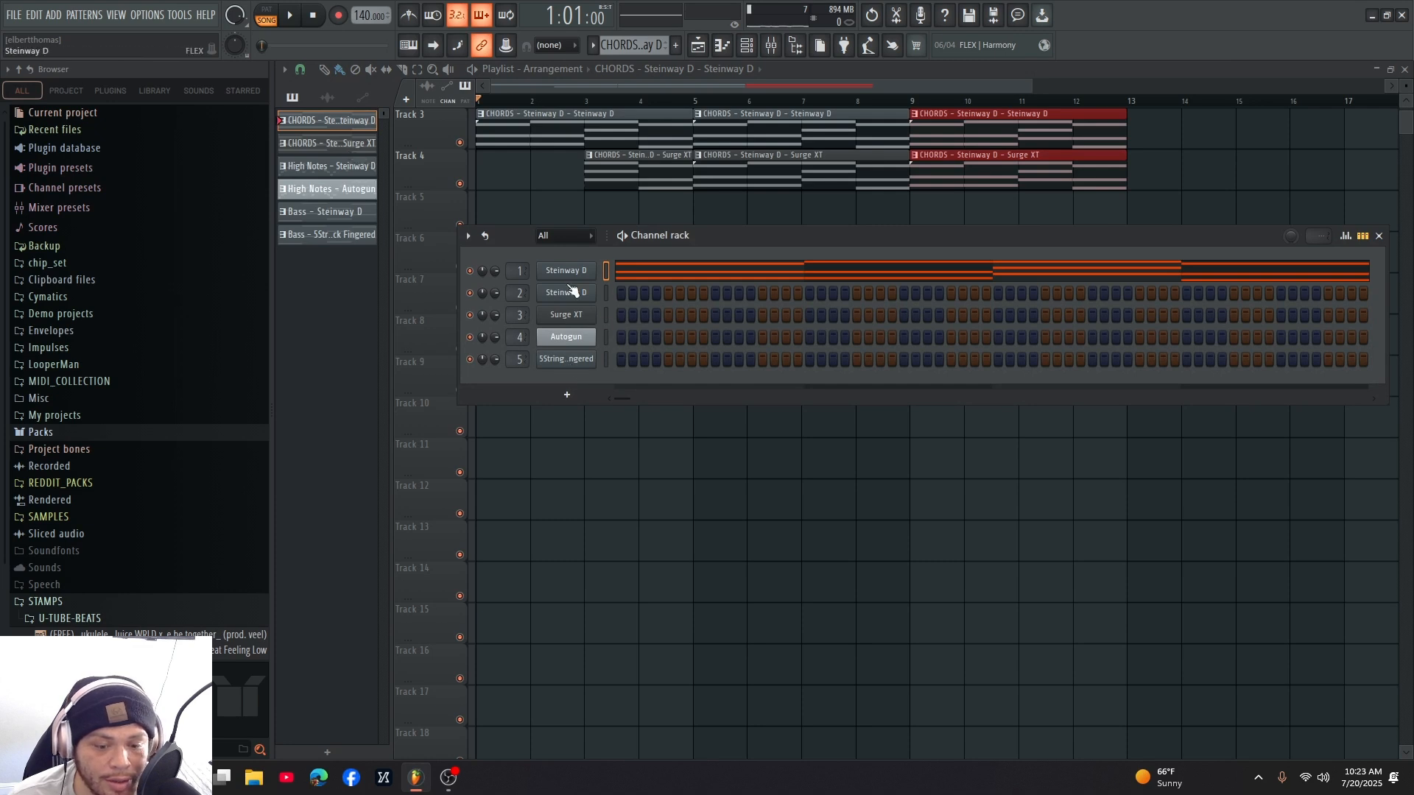
{"action": "left_click", "coordinate": [356, 144]}
{"action": "left_click", "coordinate": [746, 44]}
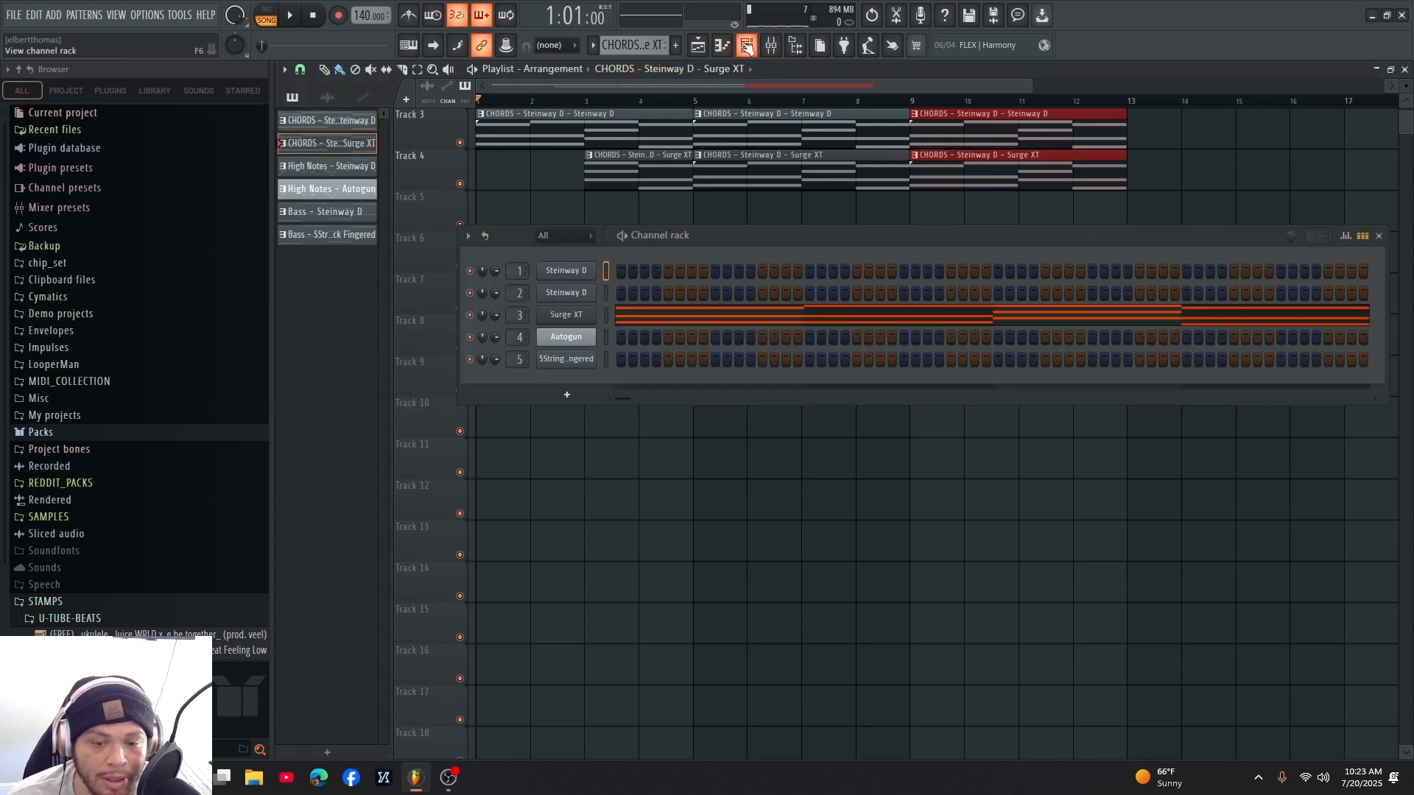
- Replace the Surge XT instrument on channel 3 with FLEX
{"action": "left_click", "coordinate": [586, 317]}
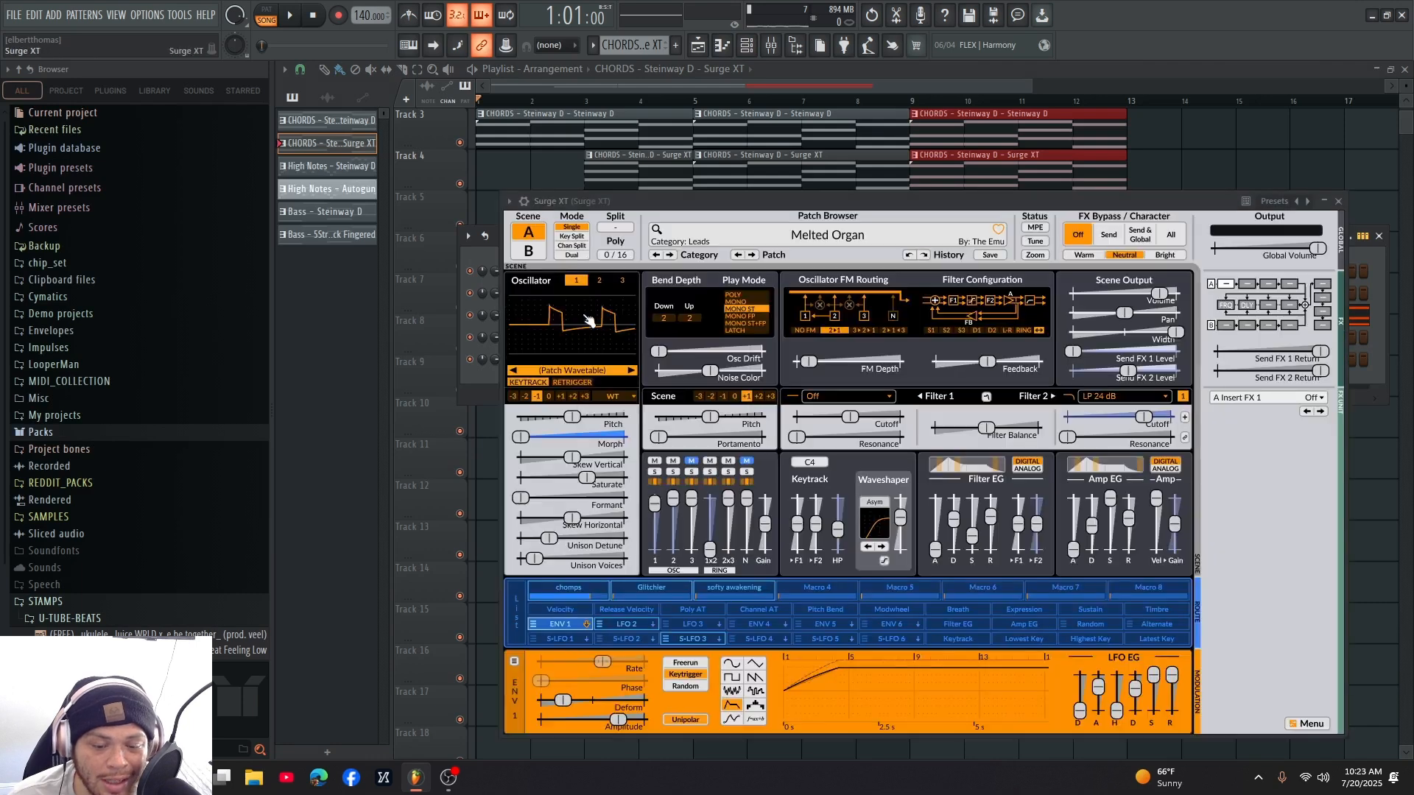
{"action": "right_click", "coordinate": [589, 319]}
{"action": "left_click", "coordinate": [693, 308]}
{"action": "key", "text": "Escape"}
{"action": "right_click", "coordinate": [589, 317]}
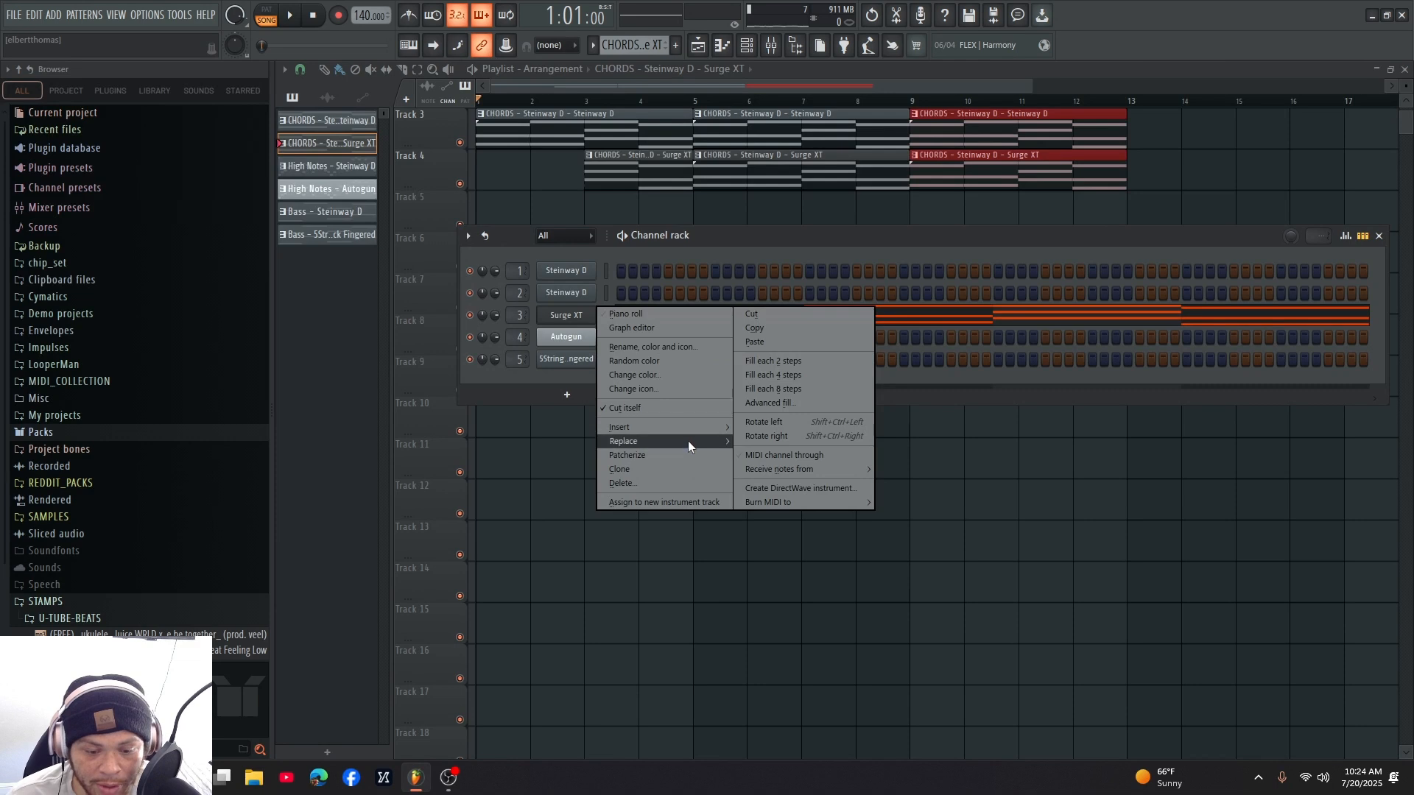
{"action": "mouse_move", "coordinate": [688, 441]}
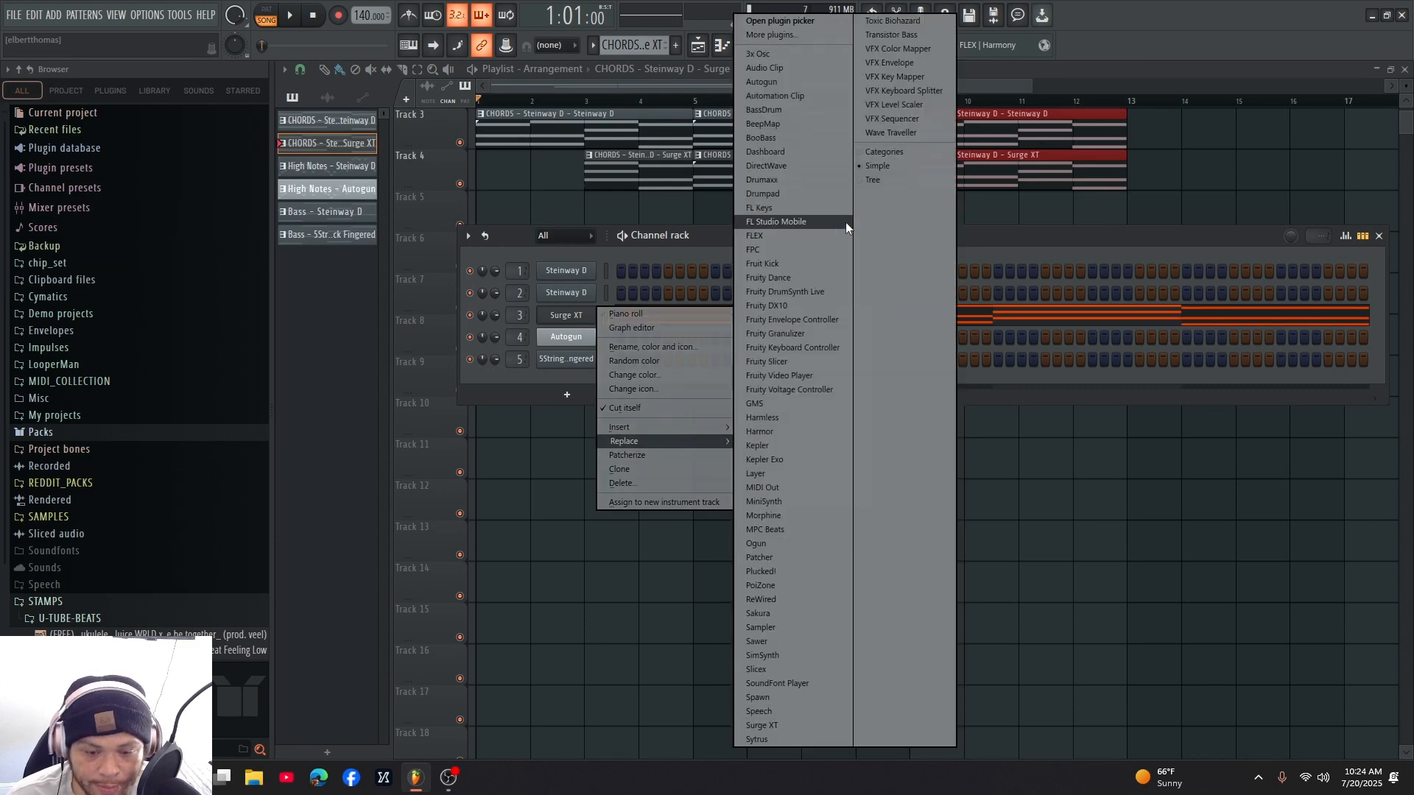
{"action": "left_click", "coordinate": [813, 235]}
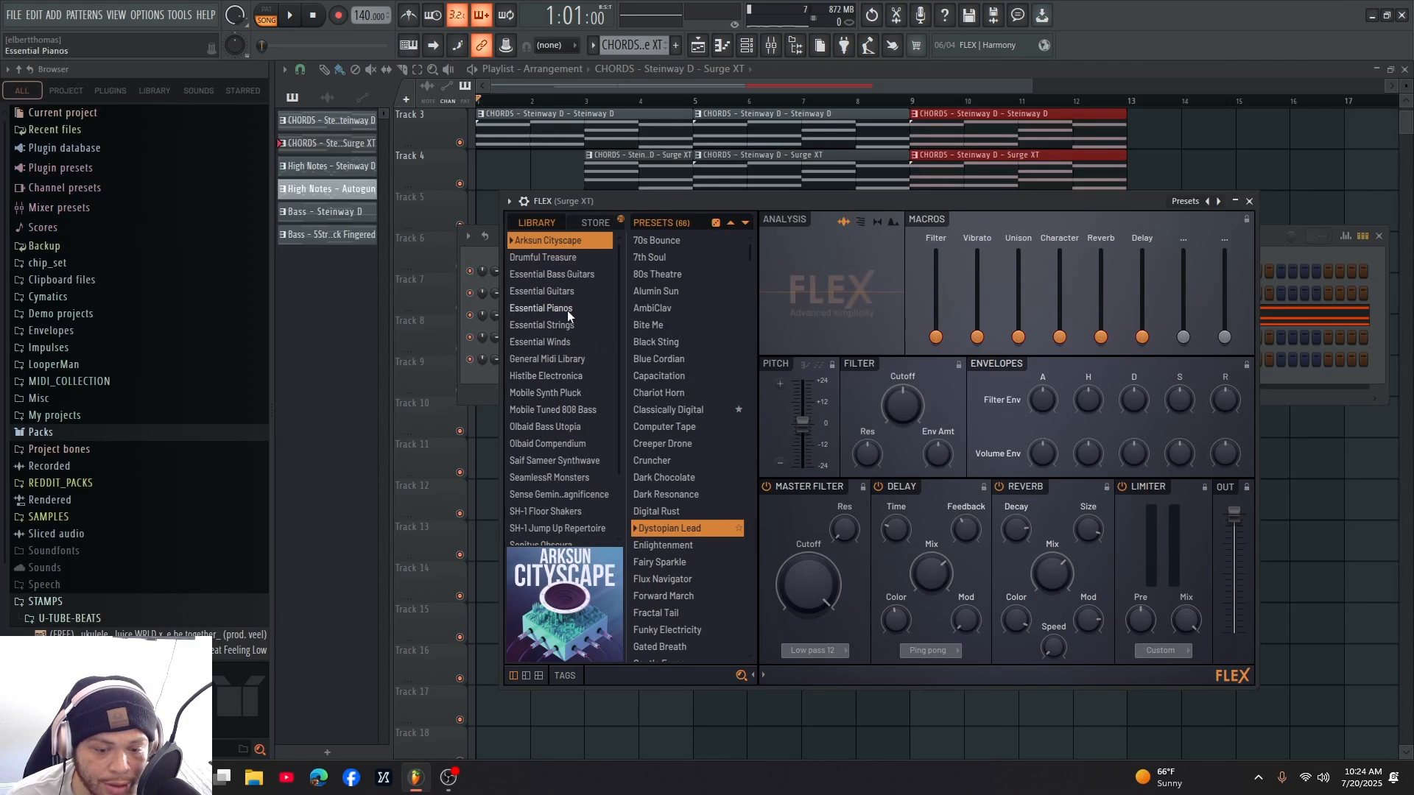
- Audition Essential Strings presets in FLEX while the arrangement plays, choose Cellos Sustain and close the plugin window
{"action": "left_click", "coordinate": [567, 321]}
{"action": "left_click", "coordinate": [731, 377]}
{"action": "key", "text": "space"}
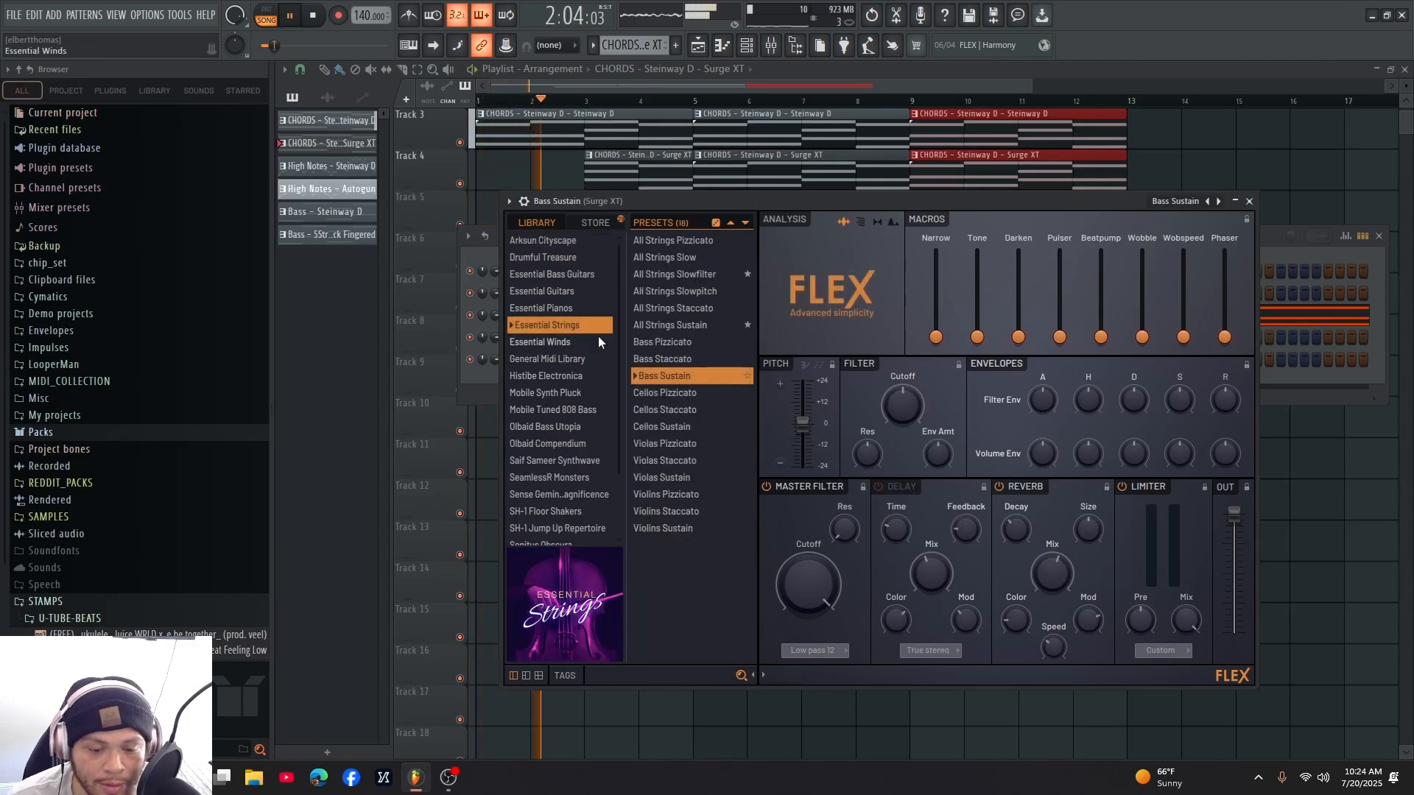
{"action": "left_click", "coordinate": [671, 411]}
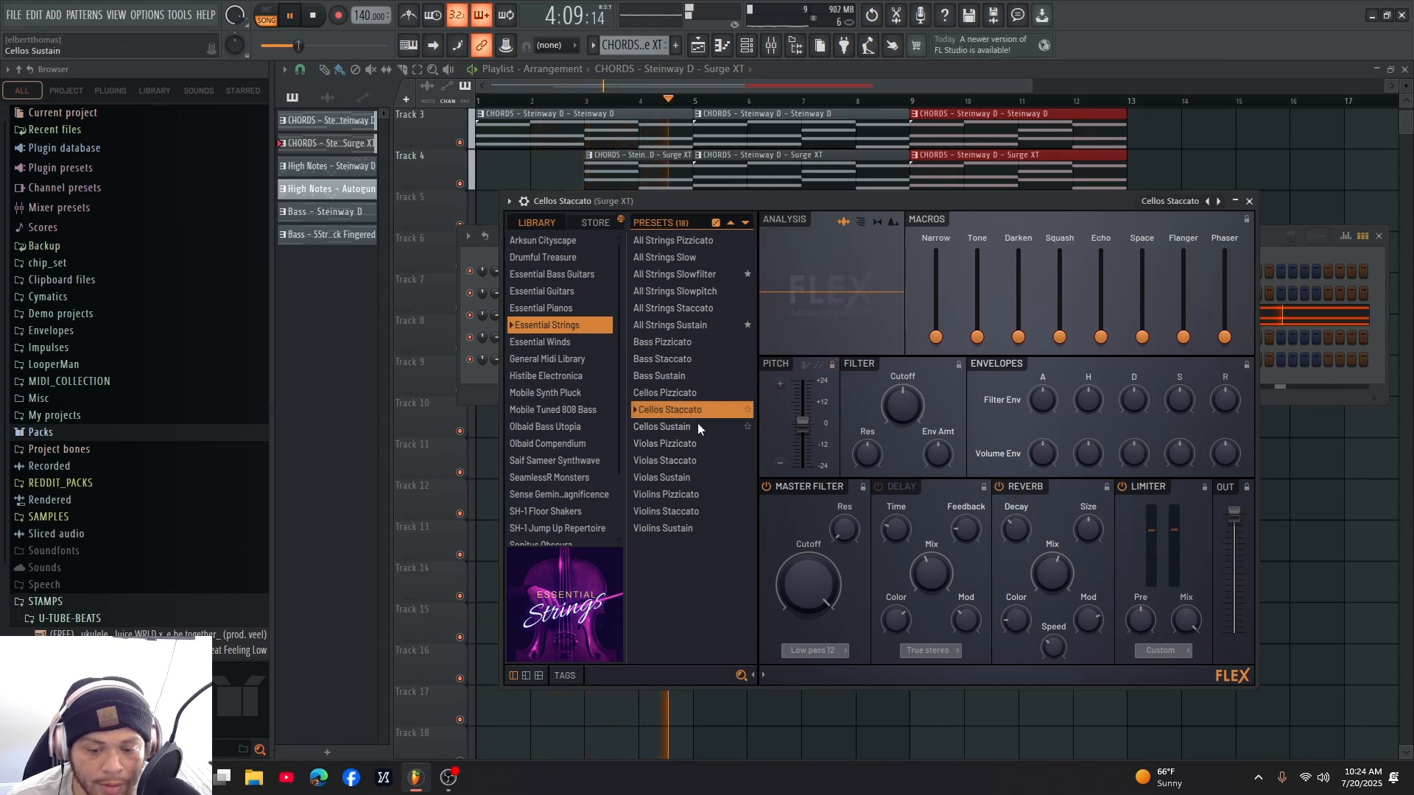
{"action": "left_click", "coordinate": [696, 425]}
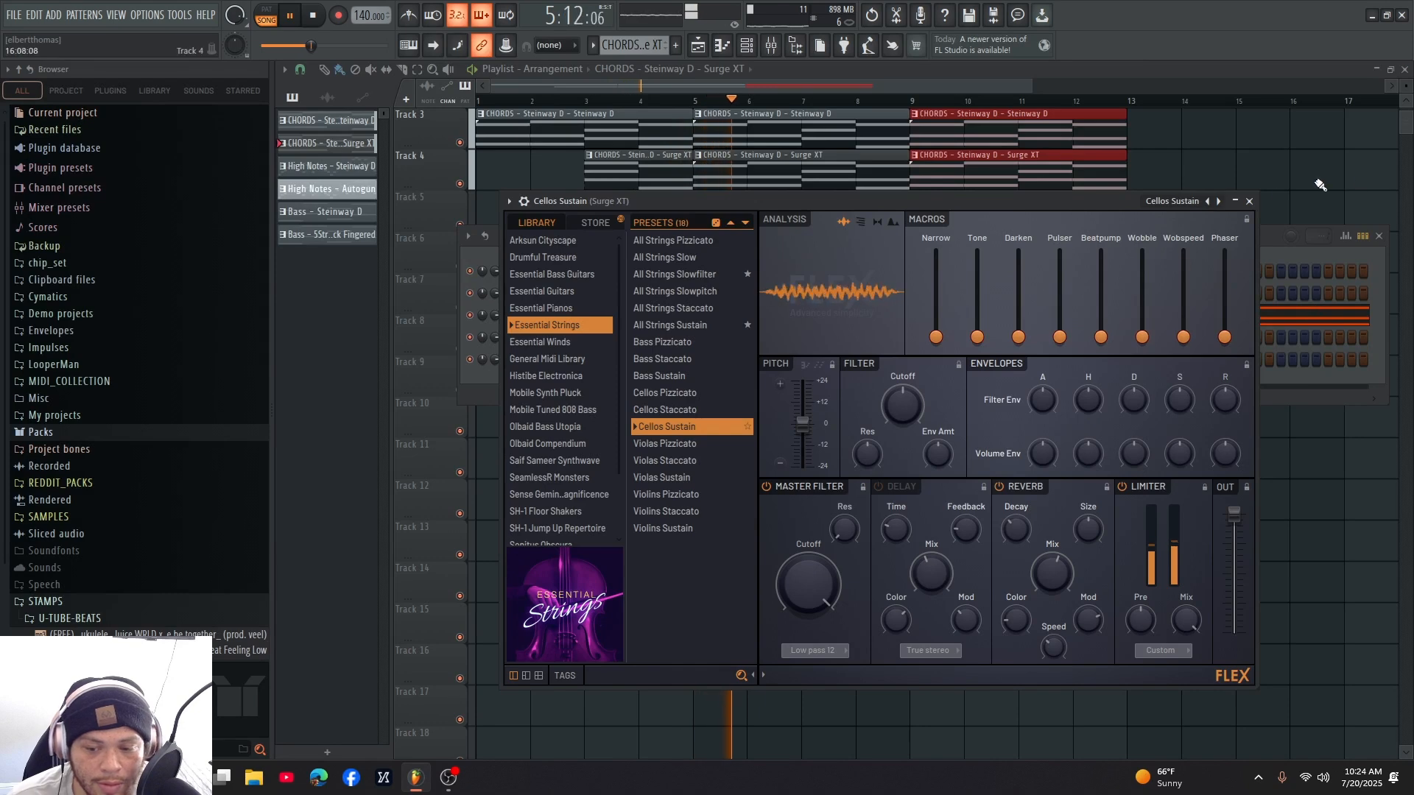
{"action": "key", "text": "Escape"}
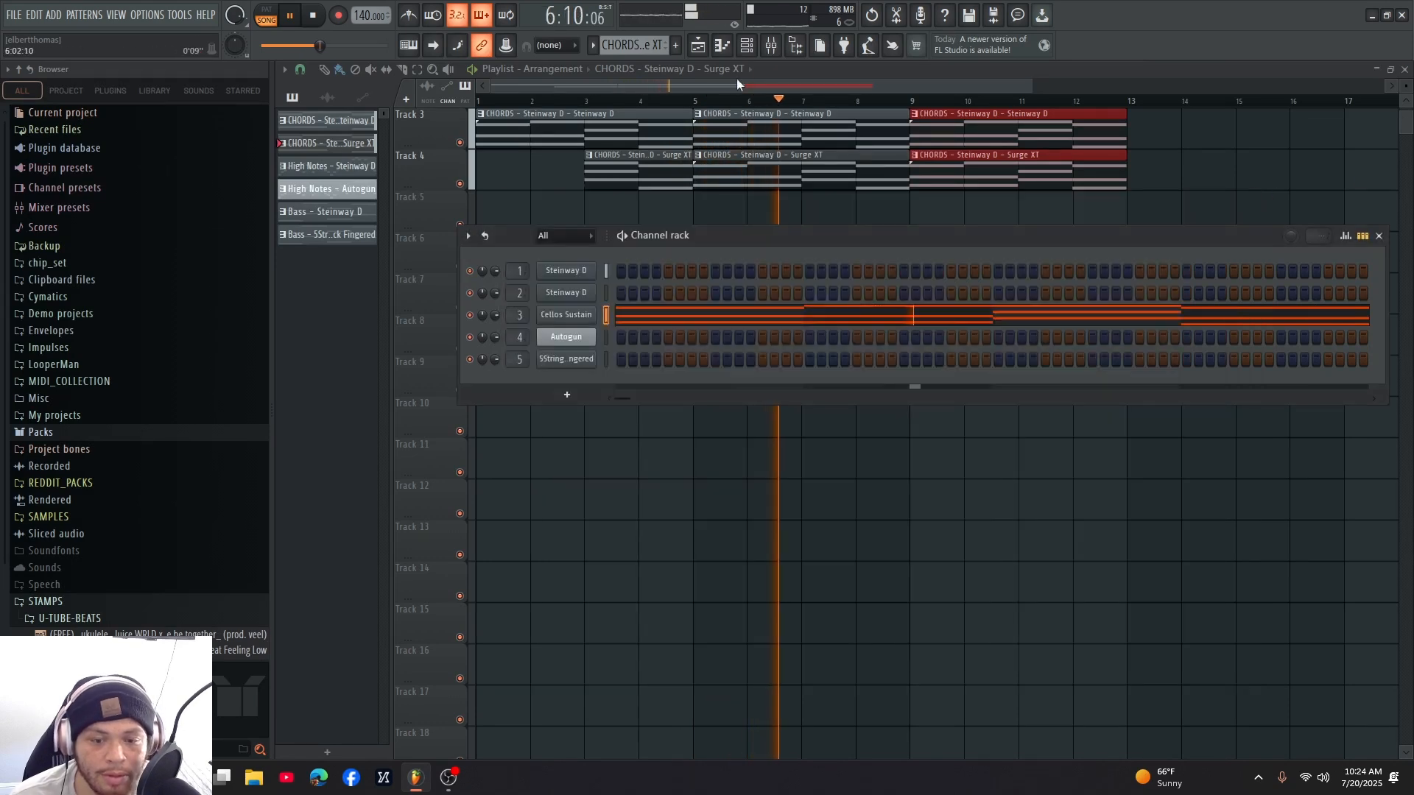
- Check the Surge XT track in the mixer, and play the arrangement back in the playlist
{"action": "key", "text": "space"}
{"action": "left_click", "coordinate": [769, 46]}
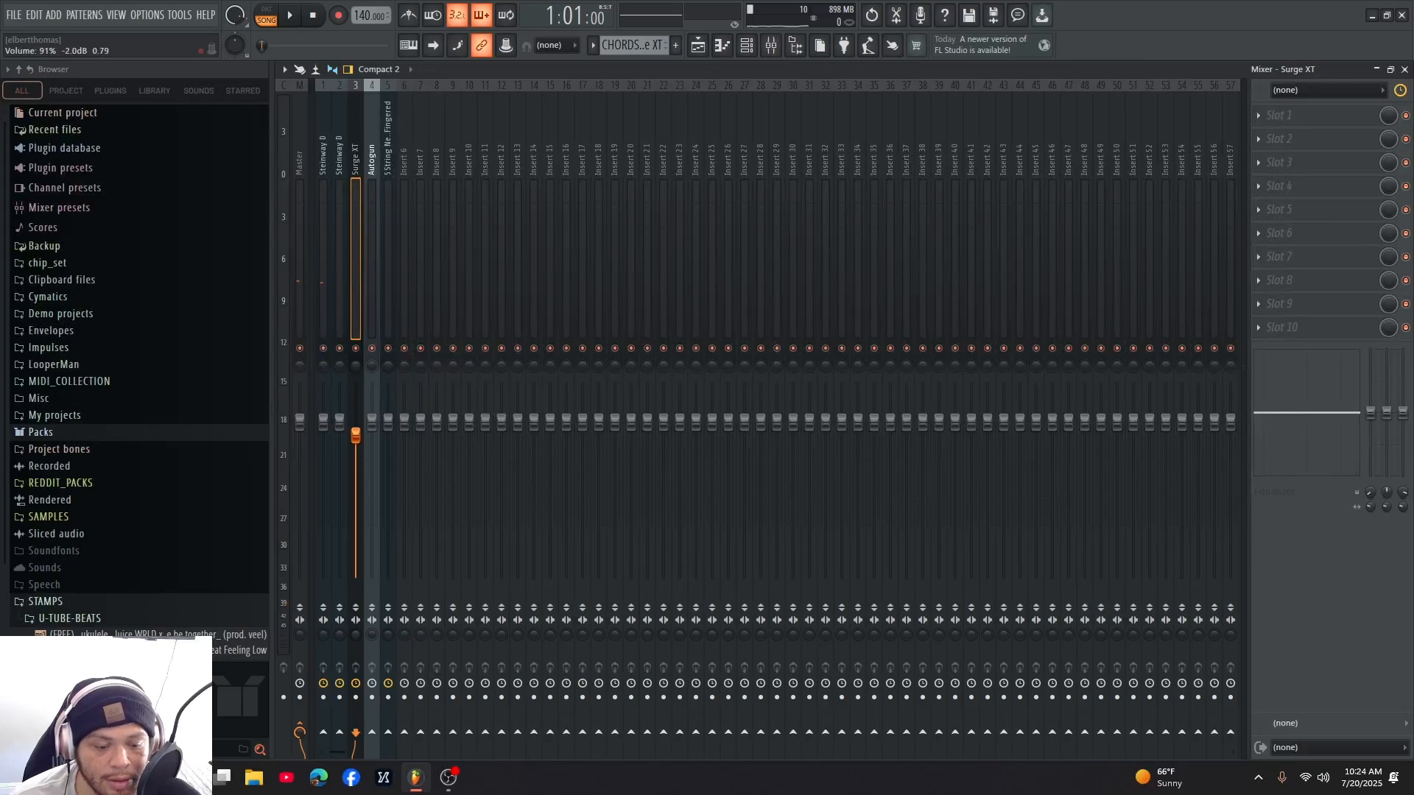
{"action": "key", "text": "space"}
{"action": "left_click", "coordinate": [697, 46]}
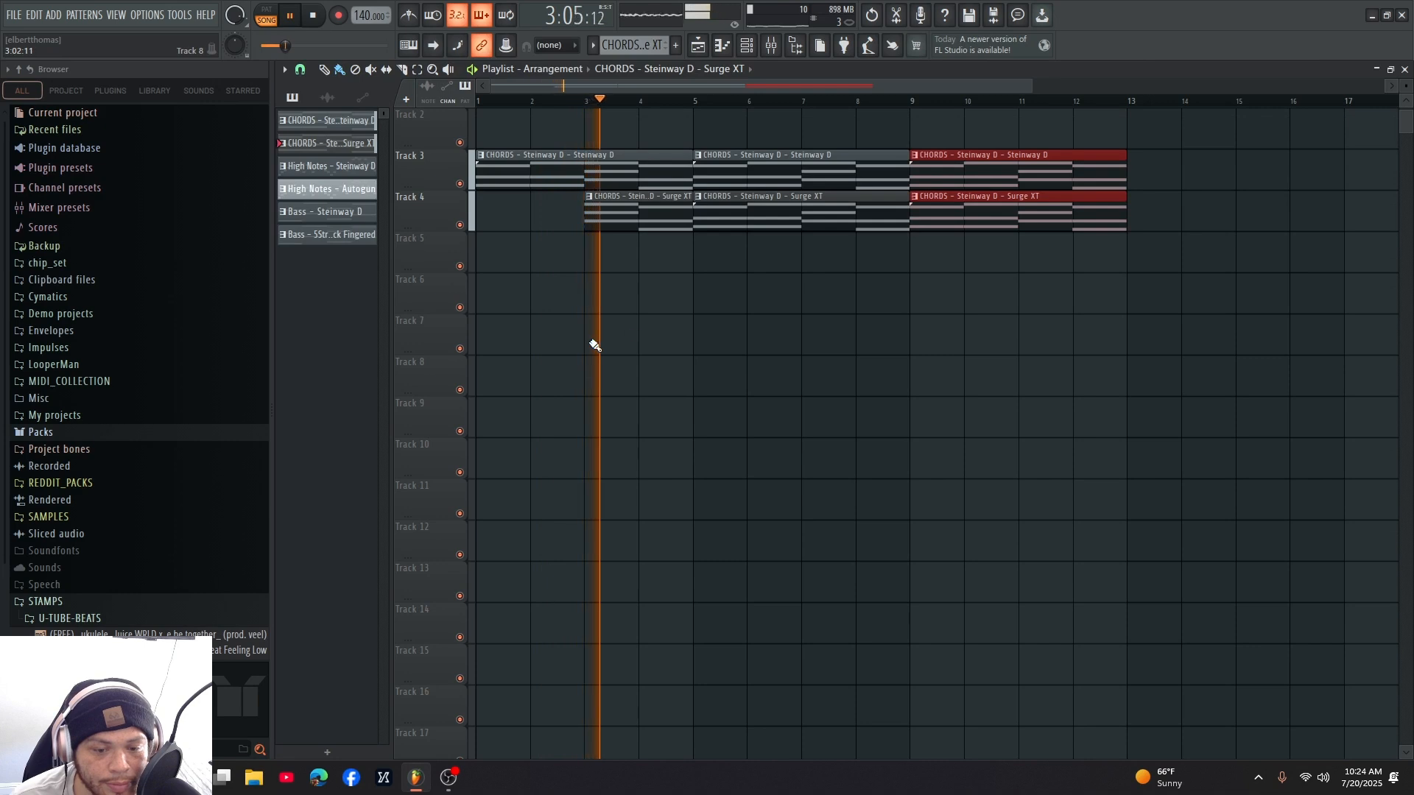
{"action": "scroll", "coordinate": [891, 512], "scroll_direction": "down", "scroll_amount": 1}
{"action": "scroll", "coordinate": [888, 508], "scroll_direction": "up", "scroll_amount": 1}
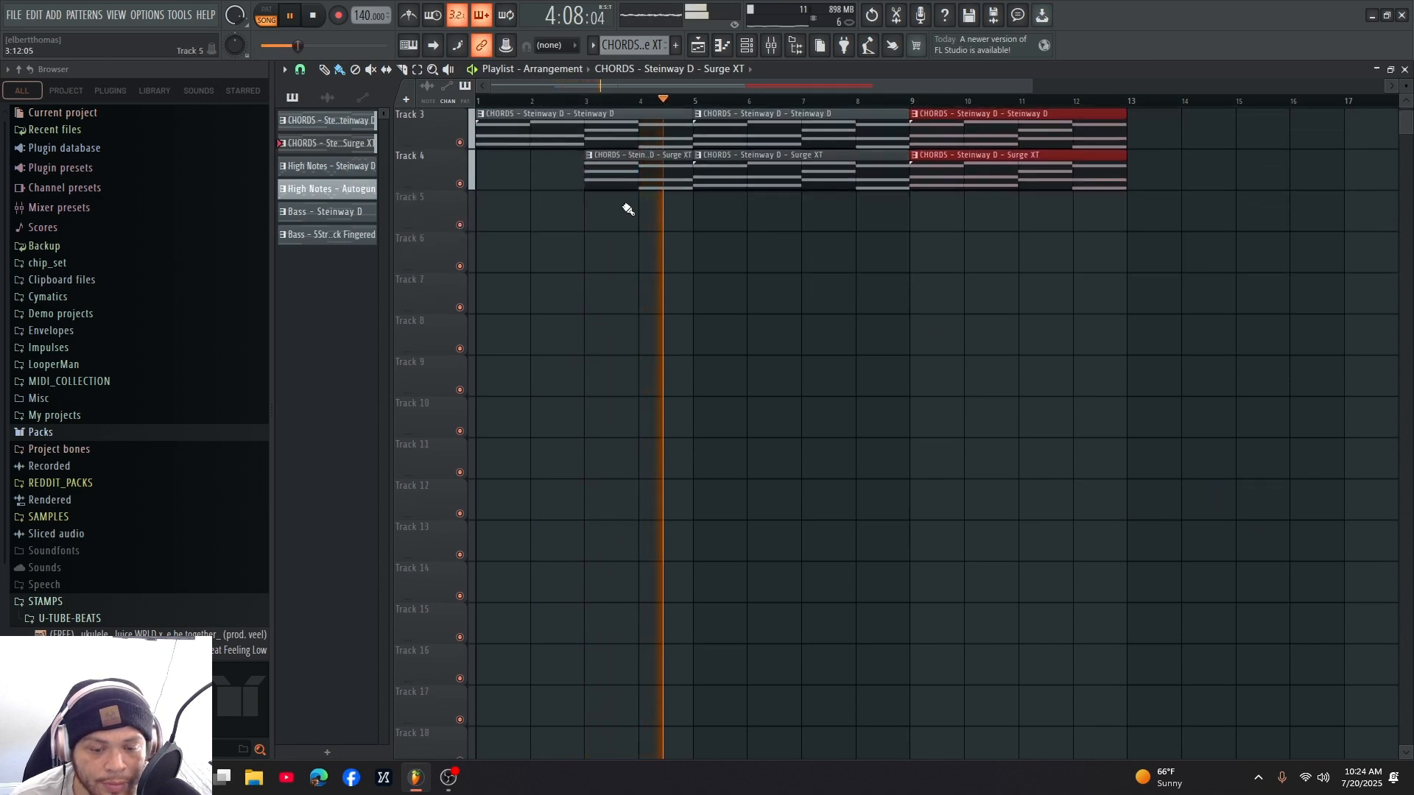
{"action": "scroll", "coordinate": [625, 205], "scroll_direction": "up", "scroll_amount": 2}
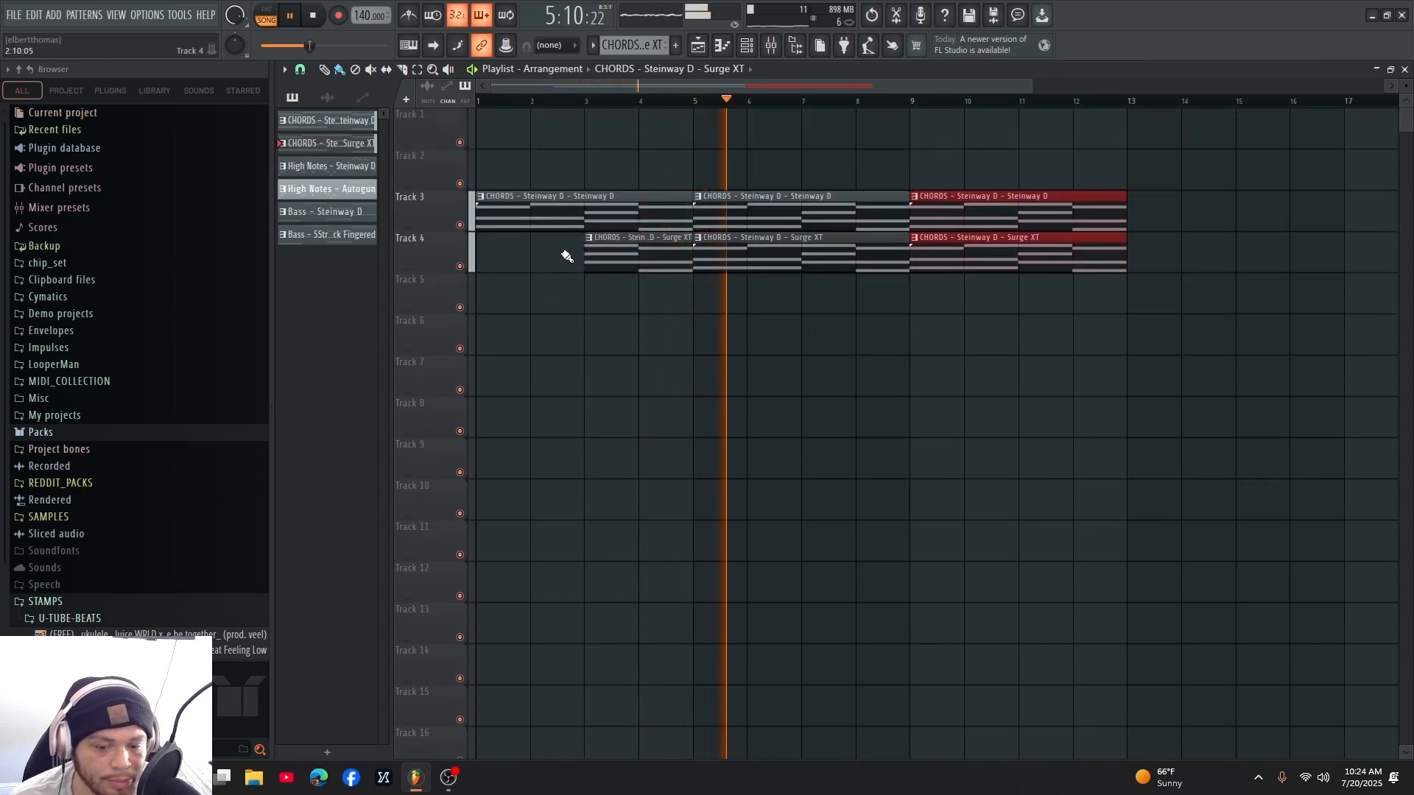
- Select all chords clips on Tracks 3 and 4, move them up to Tracks 1 and 2, and stop playback
{"action": "left_click_drag", "start_coordinate": [1205, 310], "coordinate": [256, 170]}
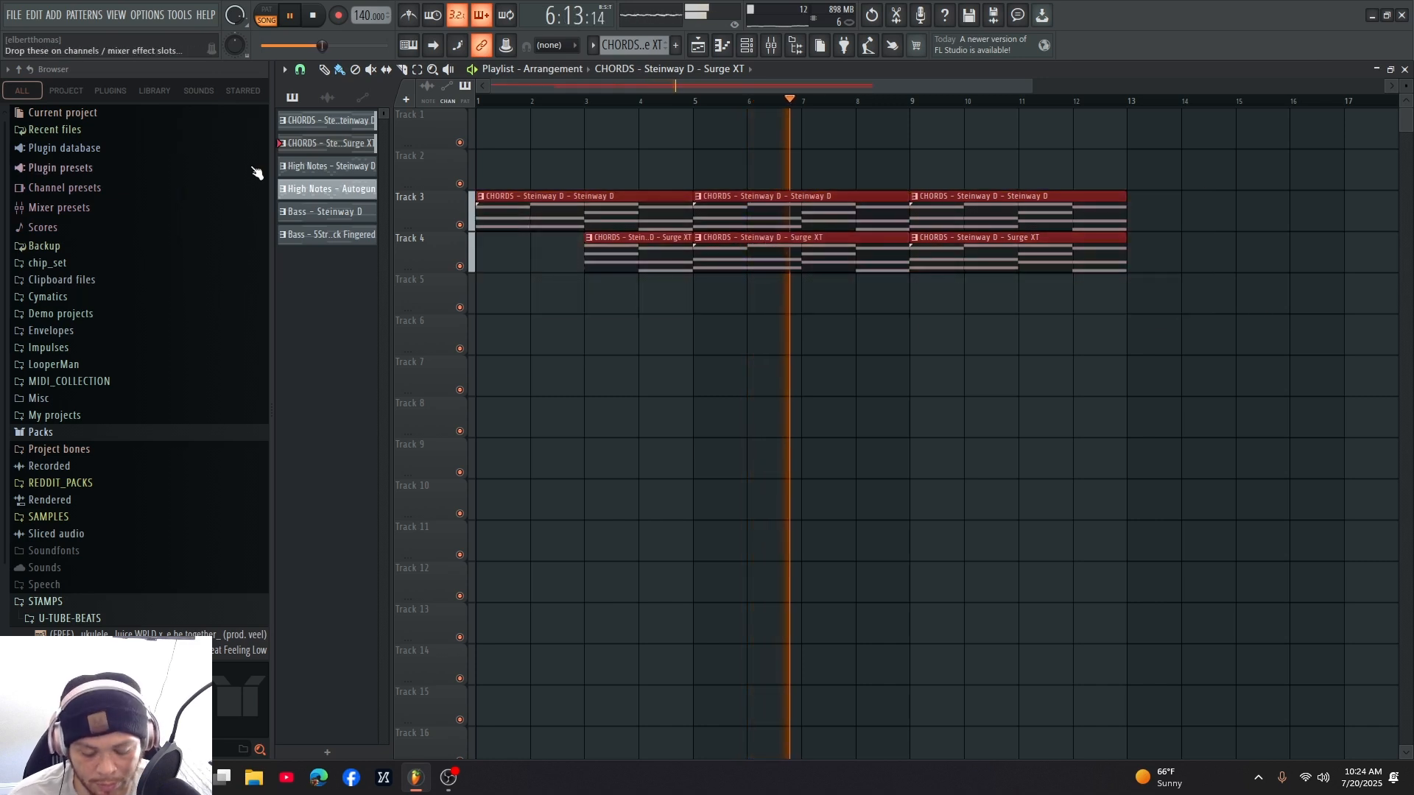
{"action": "key", "text": "shift+Up"}
{"action": "key", "text": "shift+Up"}
{"action": "key", "text": "space"}
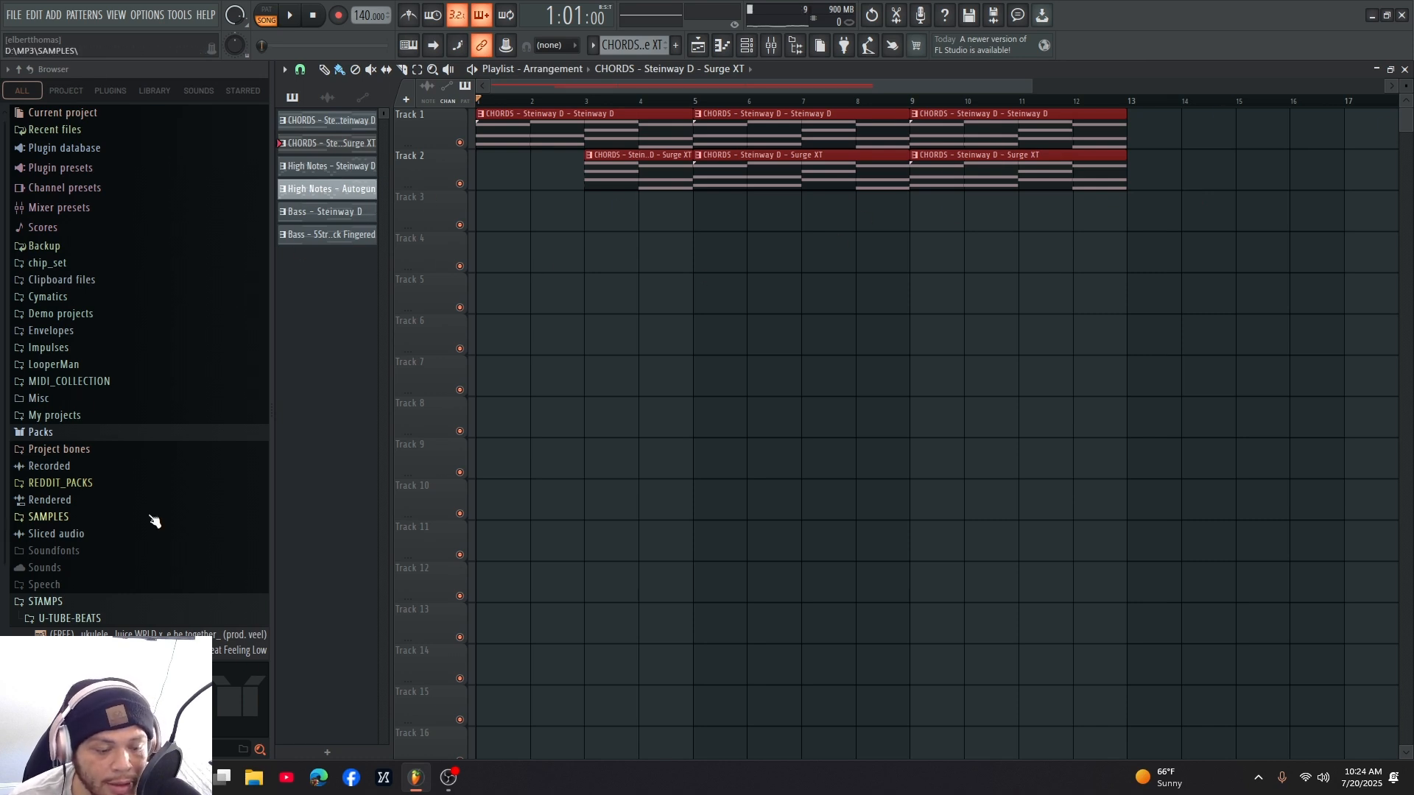
- Expand and collapse the Packs folder in the browser, and briefly hide and reshow the browser
{"action": "scroll", "coordinate": [150, 477], "scroll_direction": "down", "scroll_amount": 2}
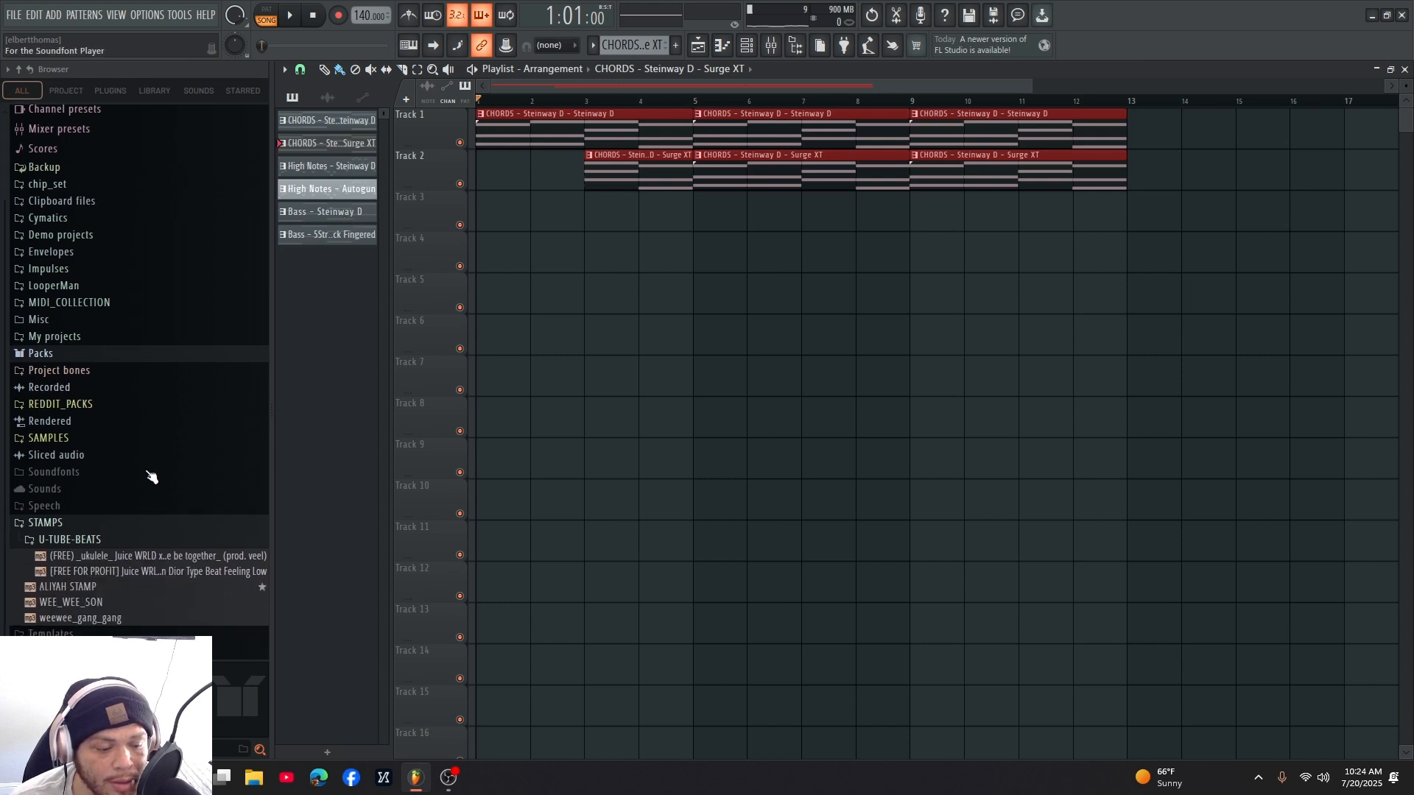
{"action": "scroll", "coordinate": [150, 476], "scroll_direction": "up", "scroll_amount": 2}
{"action": "left_click", "coordinate": [102, 436]}
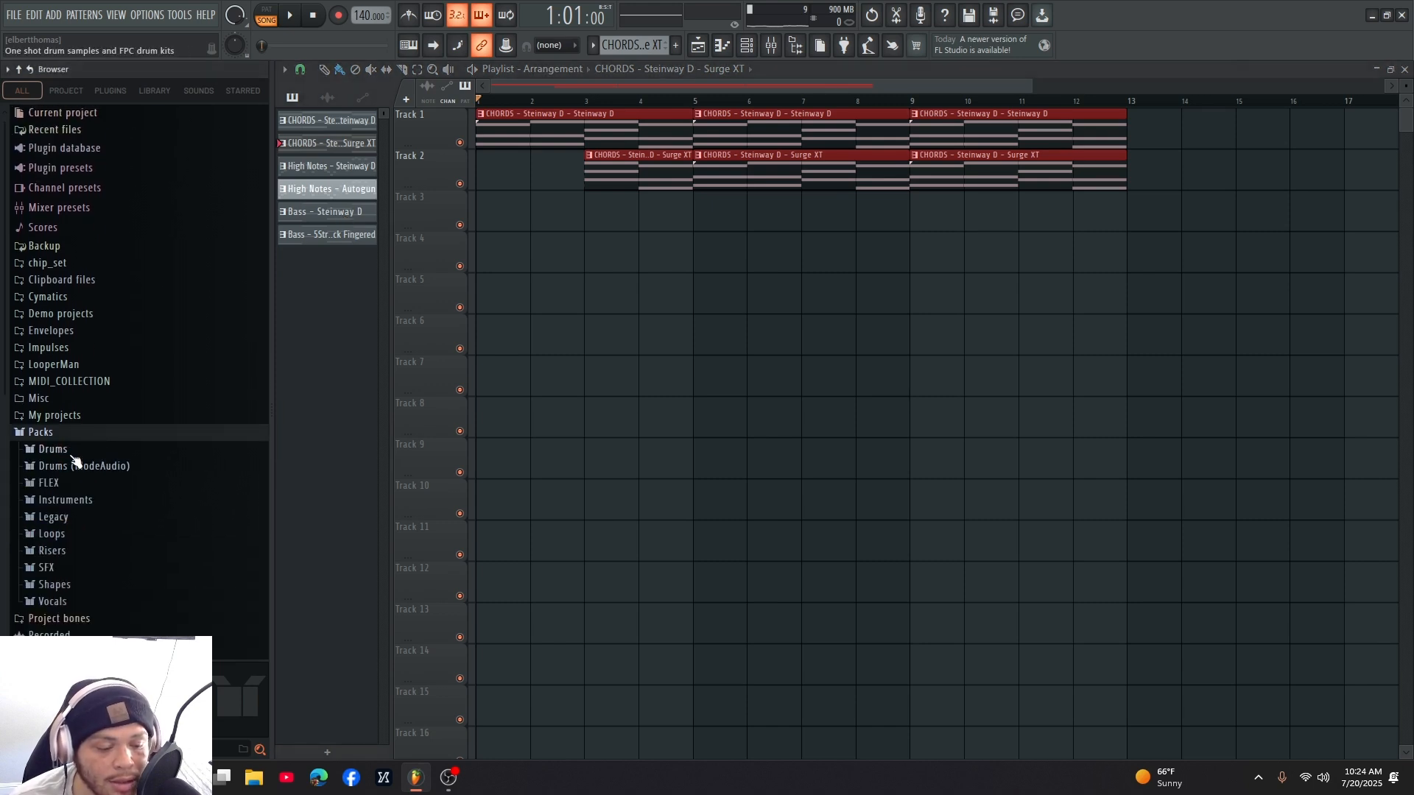
{"action": "left_click", "coordinate": [66, 450]}
{"action": "left_click", "coordinate": [85, 434]}
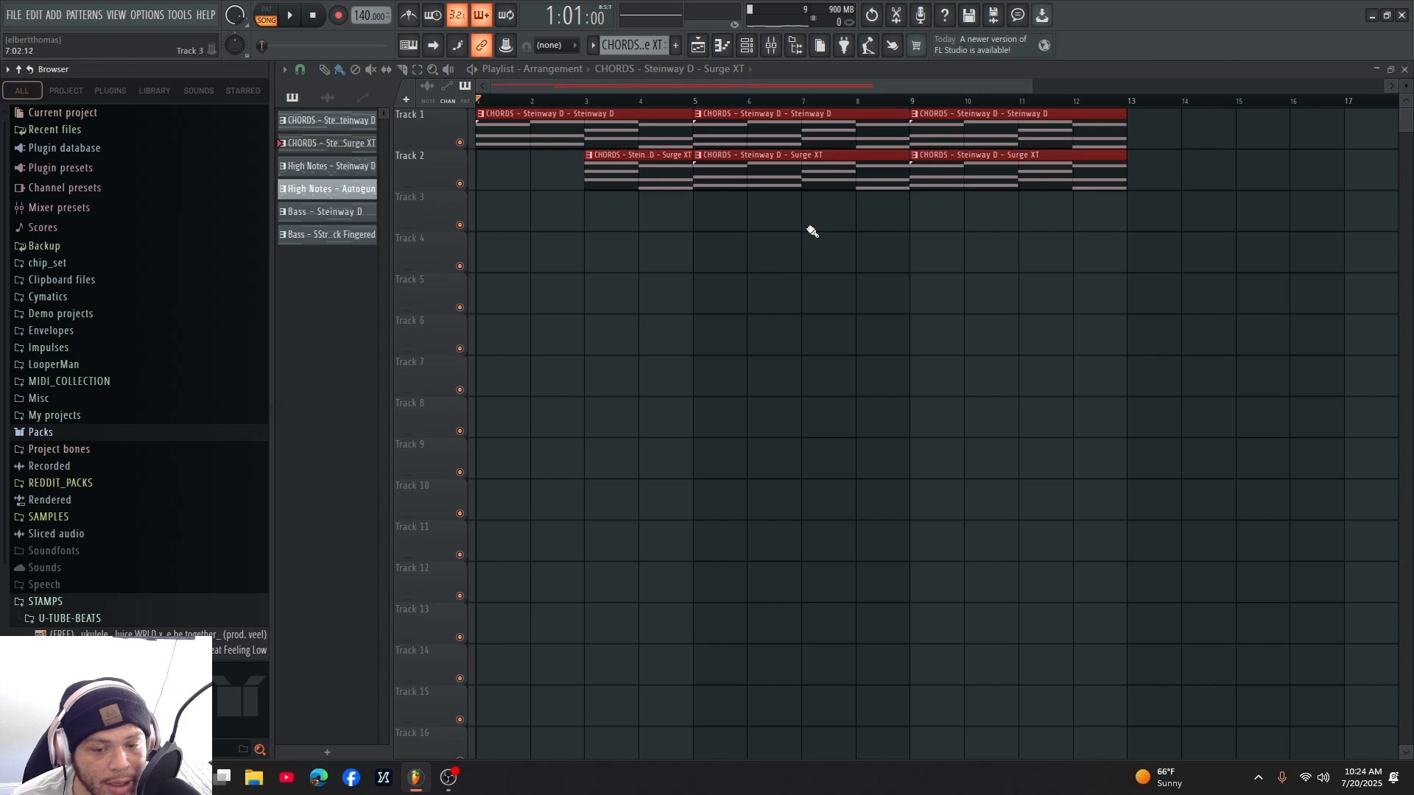
{"action": "left_click", "coordinate": [805, 46]}
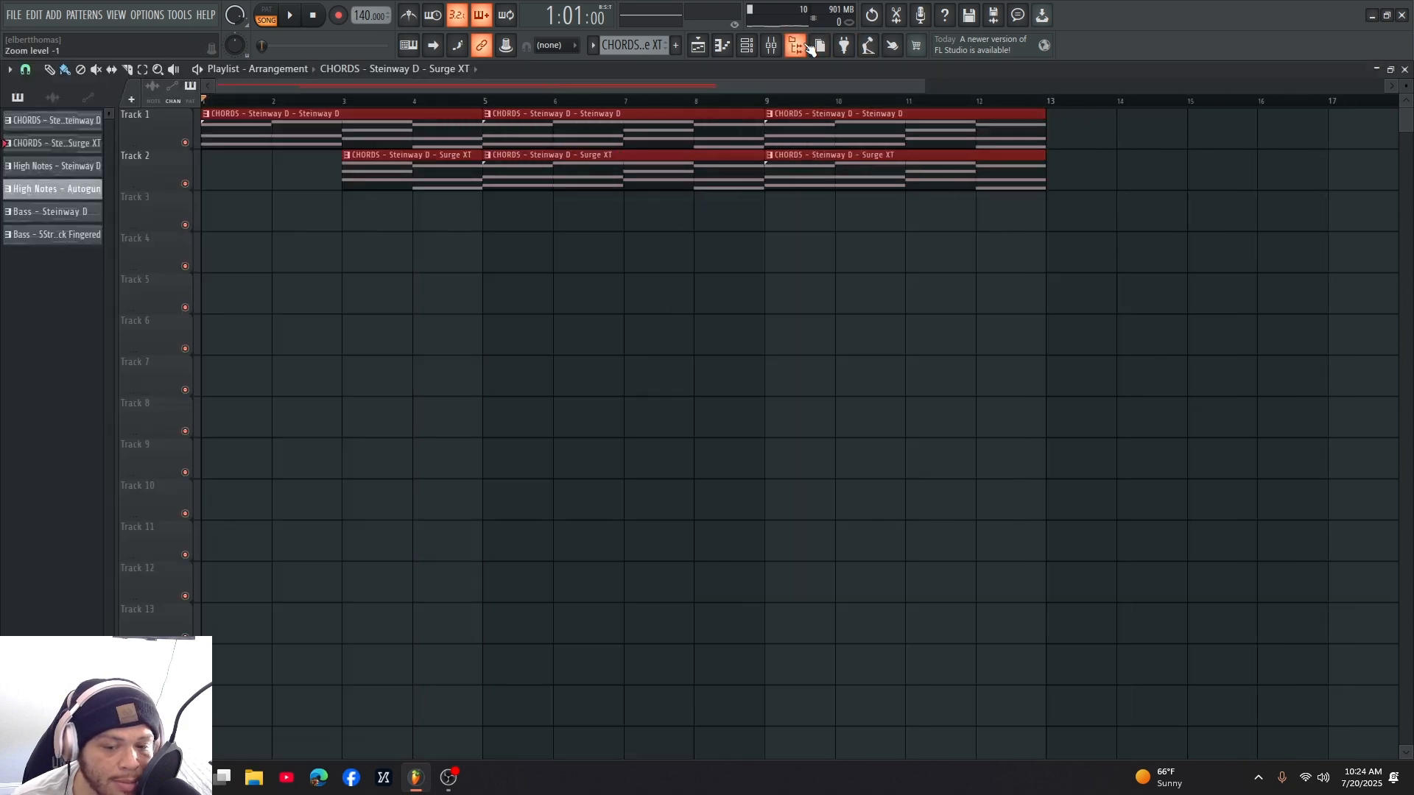
{"action": "left_click", "coordinate": [805, 46]}
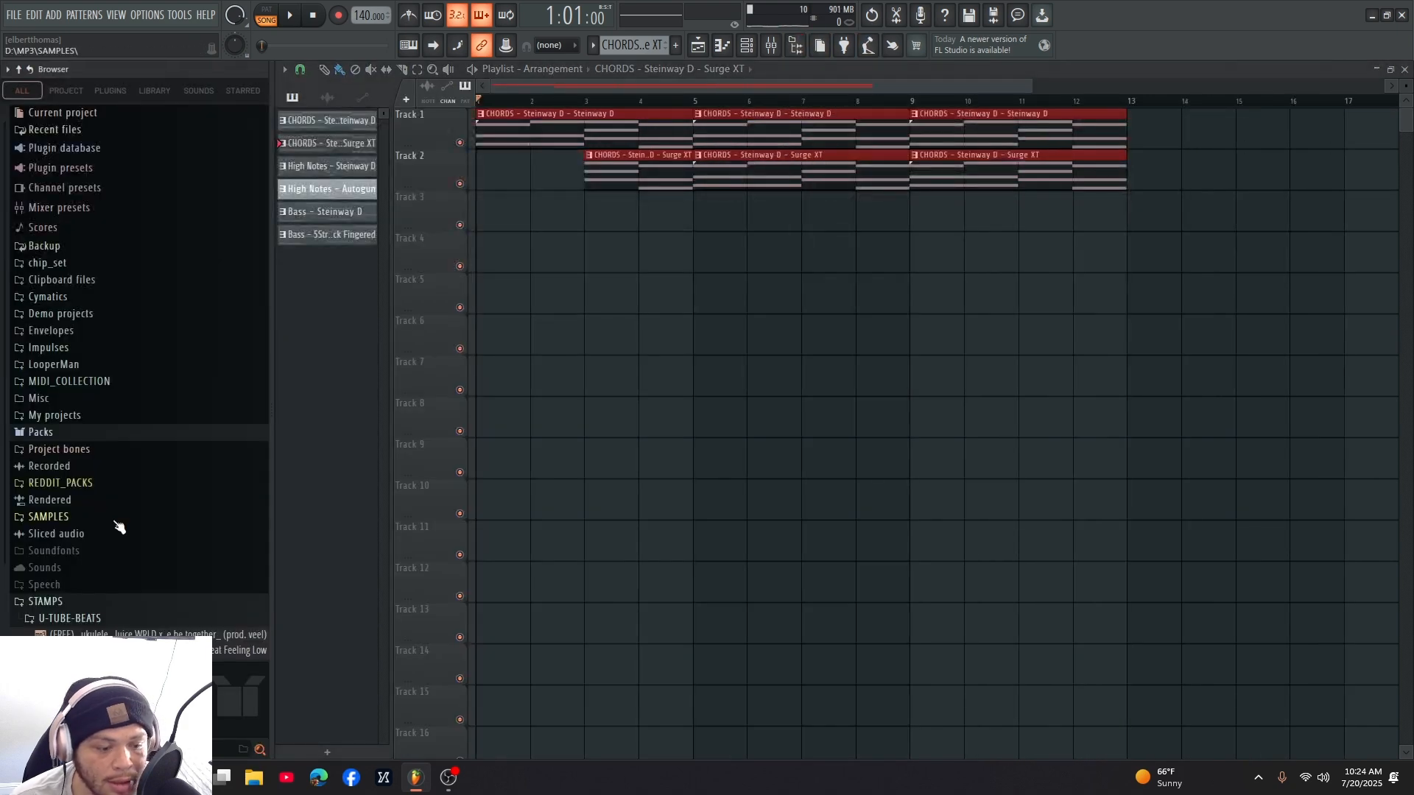
- Browse to the Hats folder under Packs > Drums and open the 808 CH sample in a new channel
{"action": "left_click", "coordinate": [44, 434]}
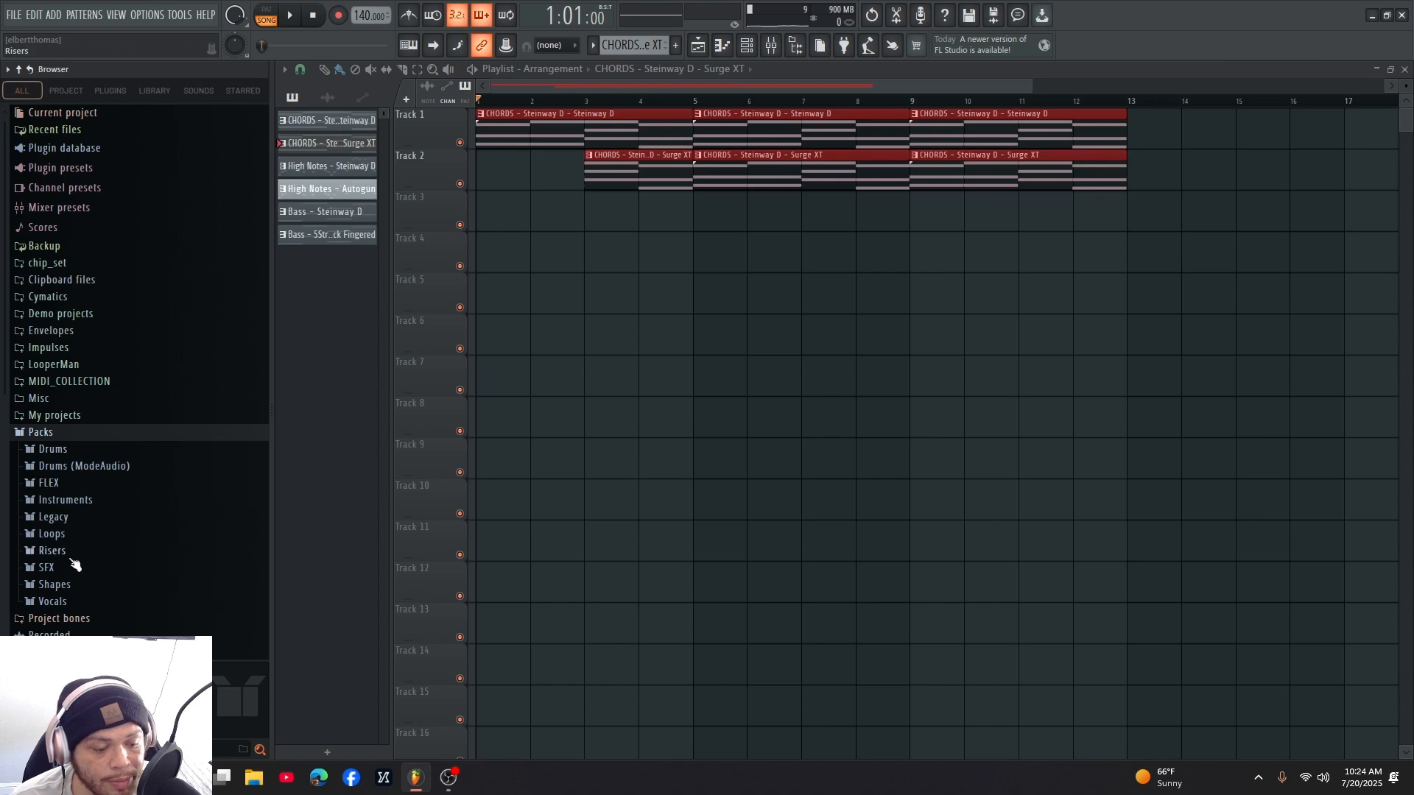
{"action": "left_click", "coordinate": [79, 455]}
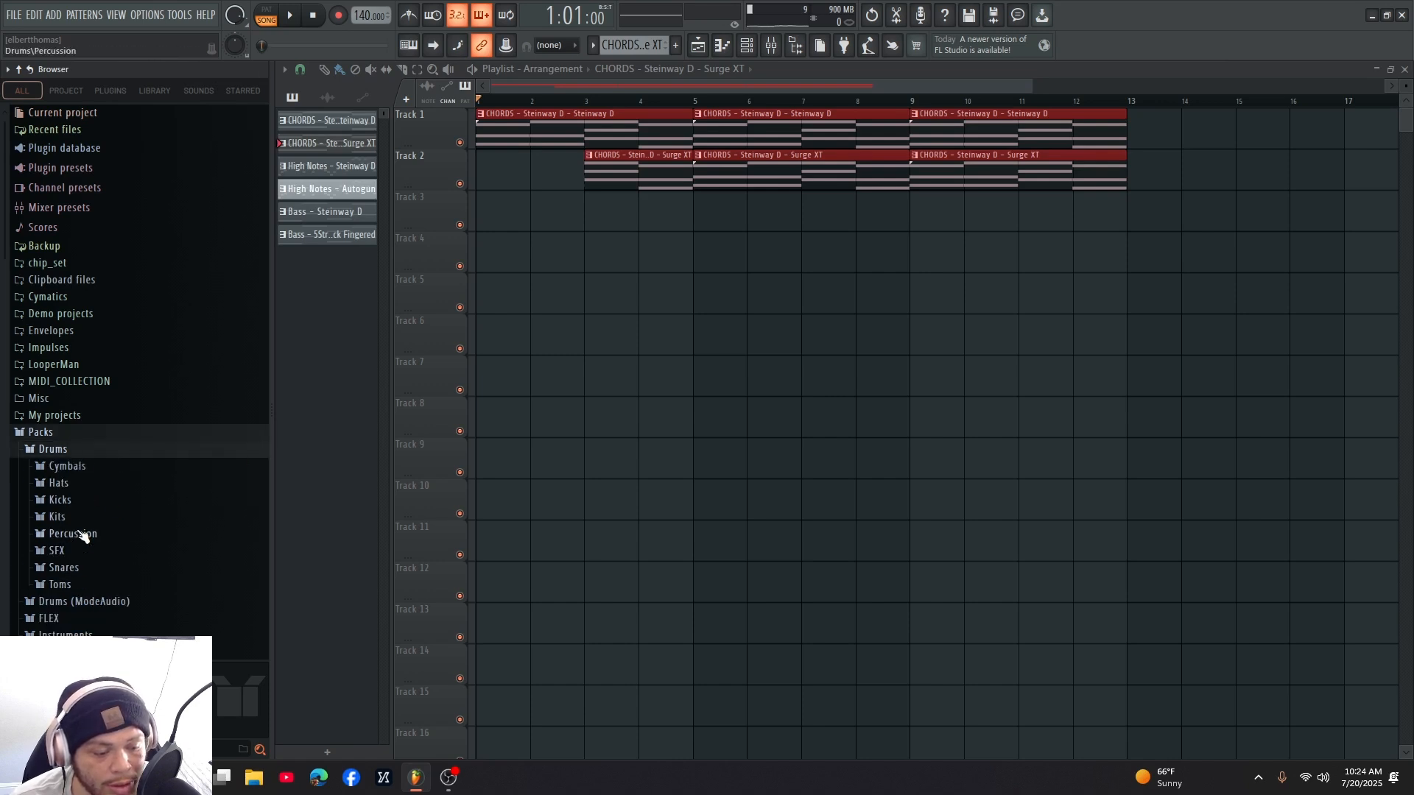
{"action": "left_click", "coordinate": [61, 483]}
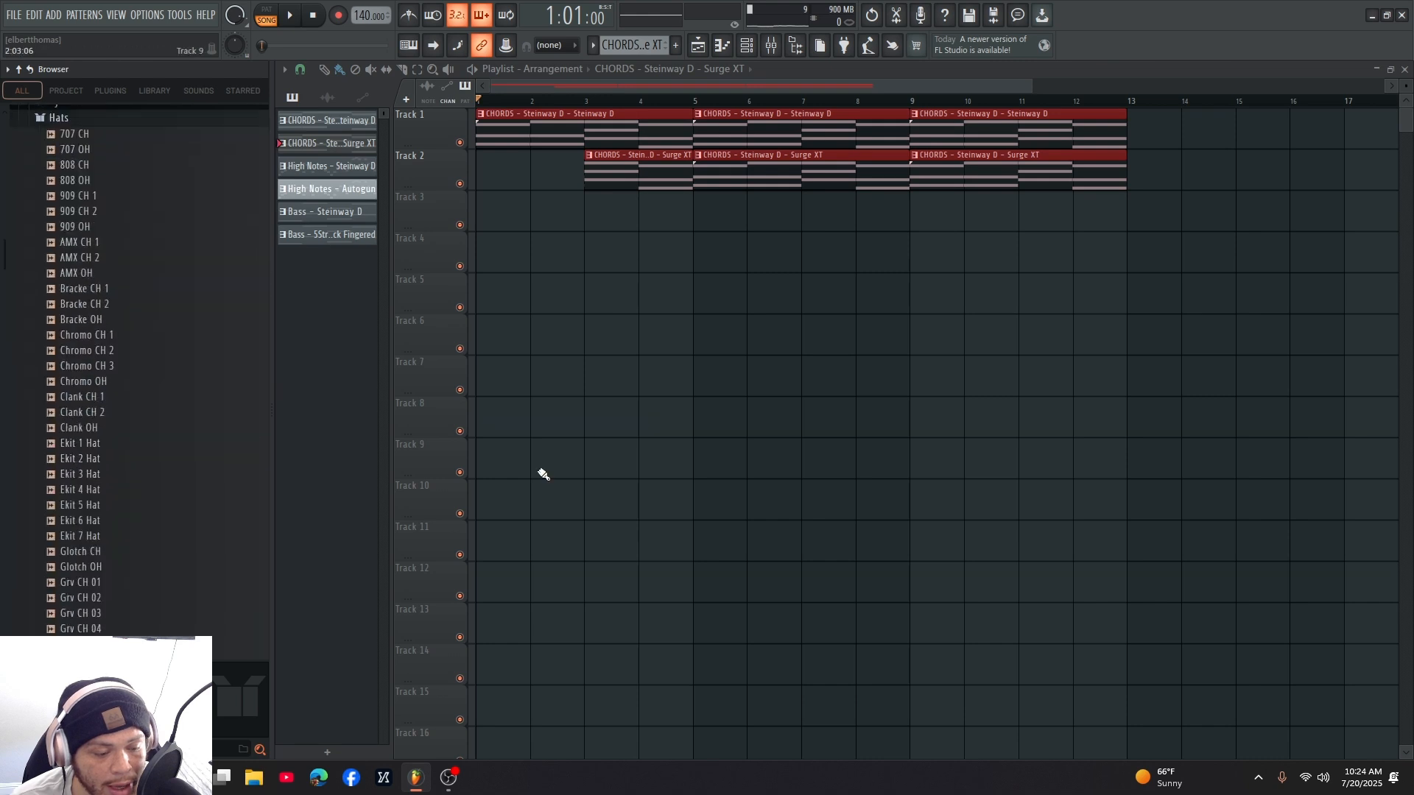
{"action": "left_click", "coordinate": [136, 179]}
{"action": "left_click", "coordinate": [136, 160]}
{"action": "right_click", "coordinate": [137, 161]}
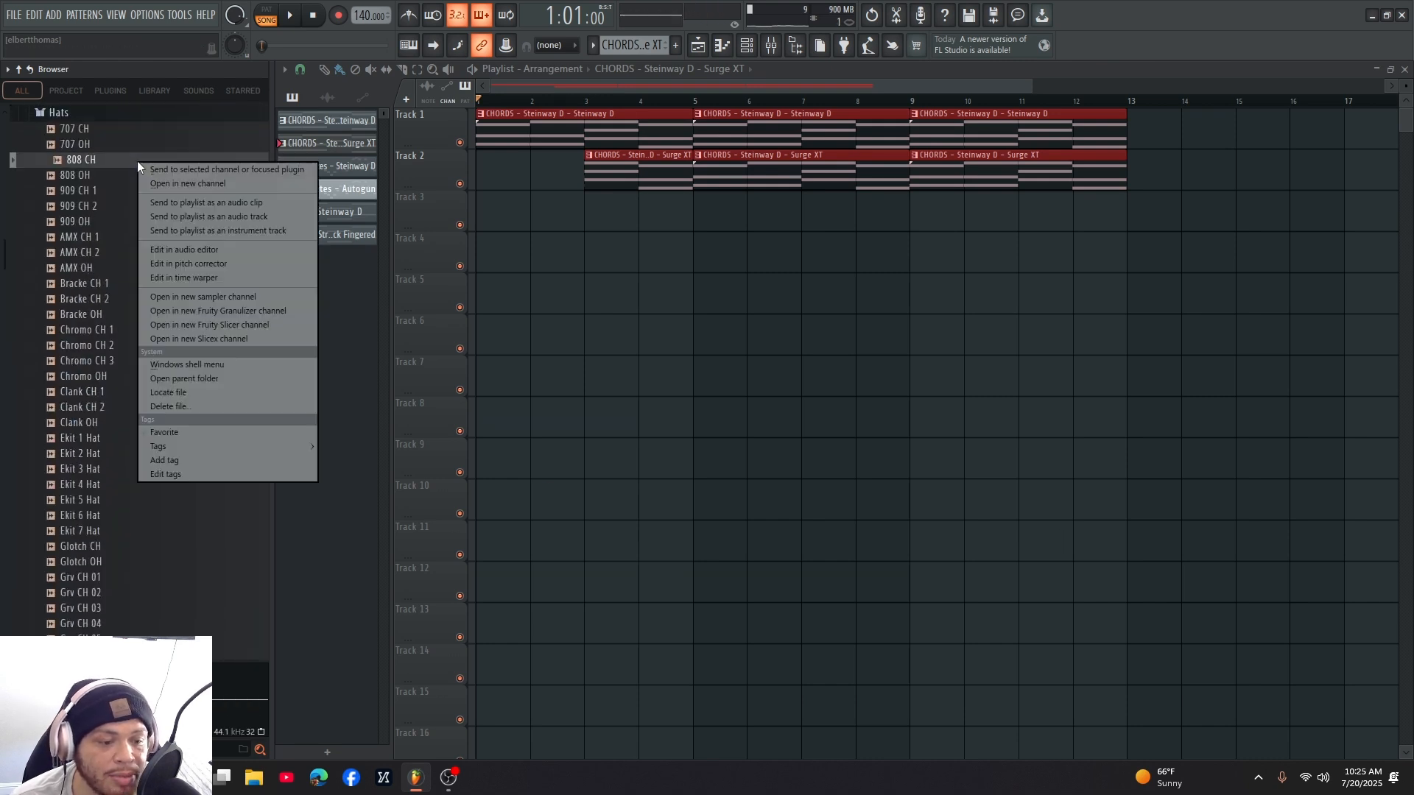
{"action": "left_click", "coordinate": [173, 187]}
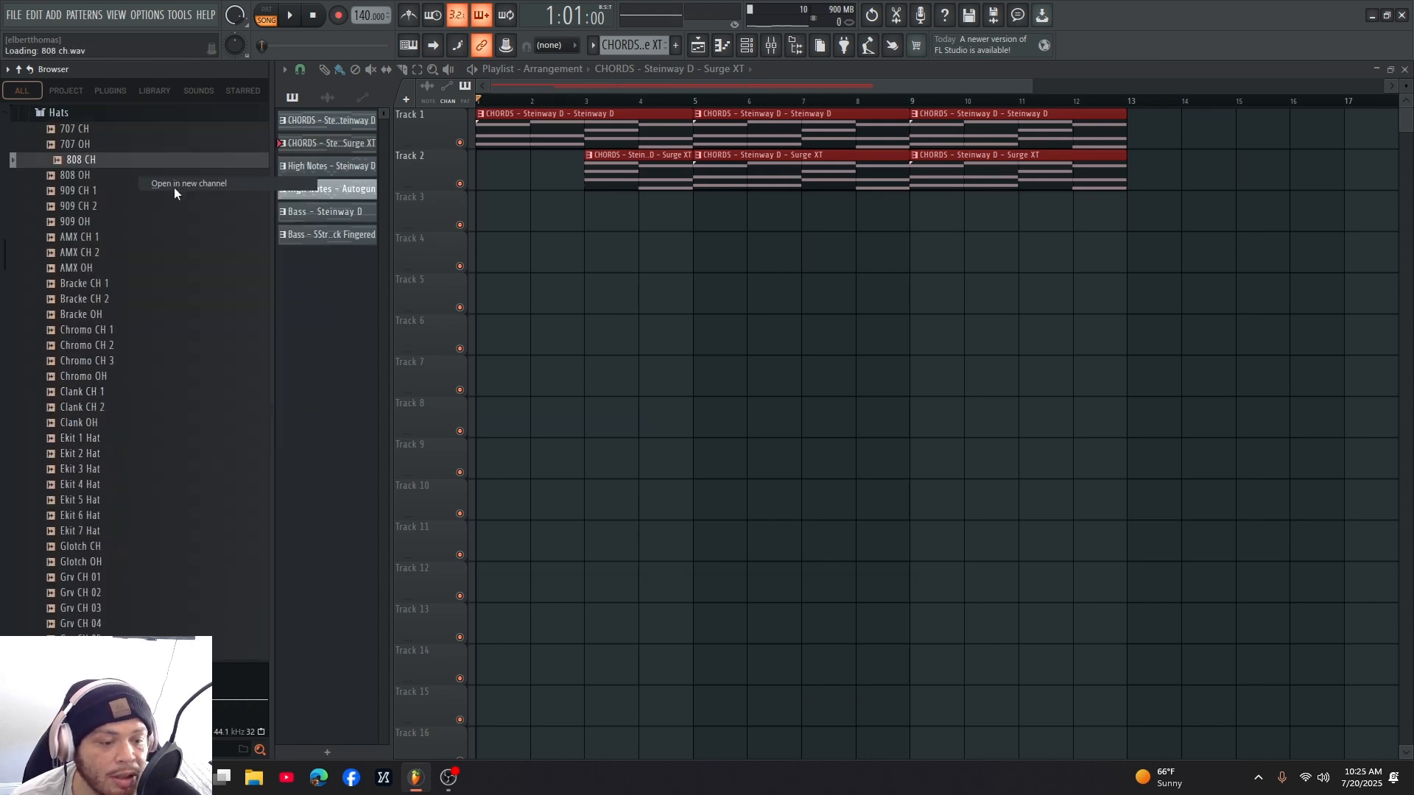
- Preview the 808 OH hat sample and open it in a new channel
{"action": "right_click", "coordinate": [94, 177]}
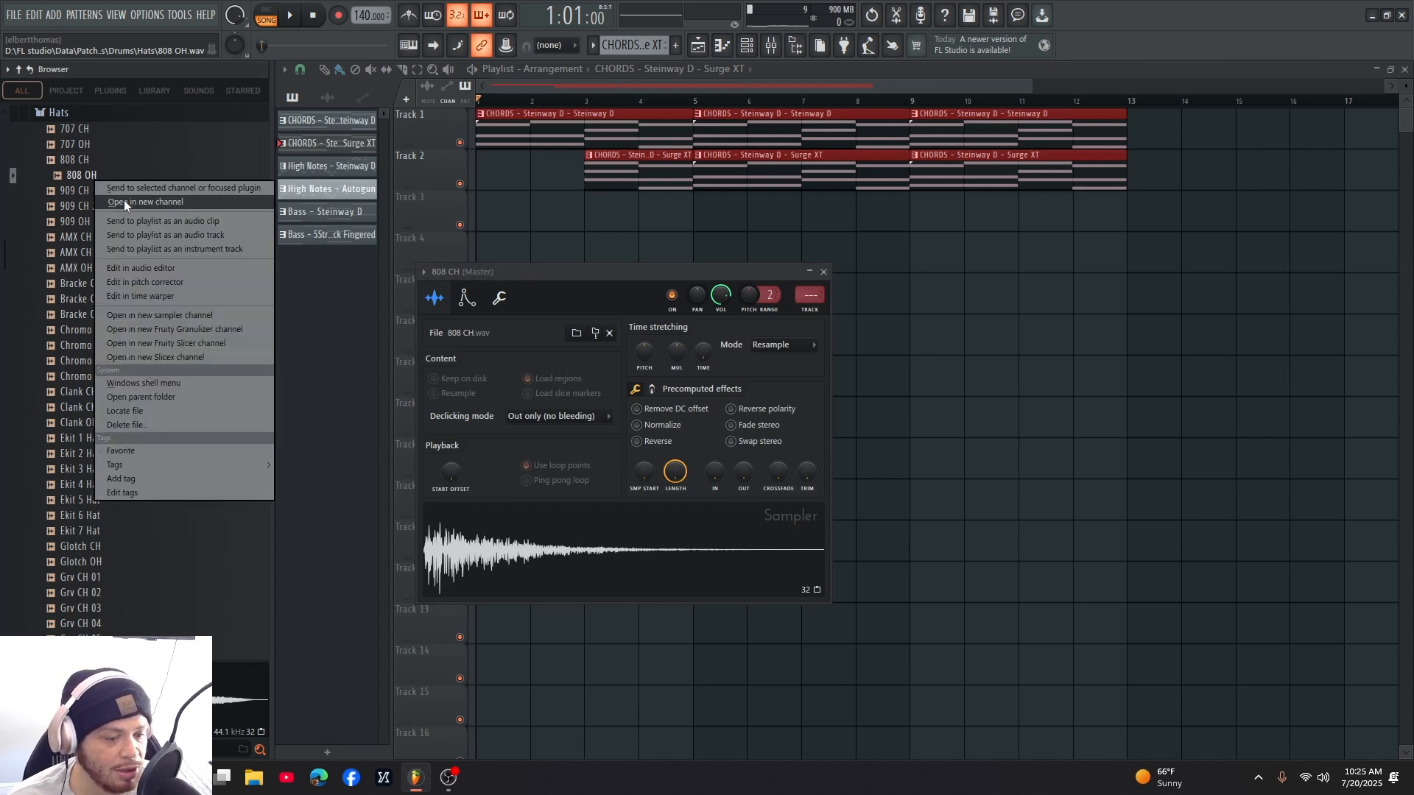
{"action": "left_click", "coordinate": [133, 174]}
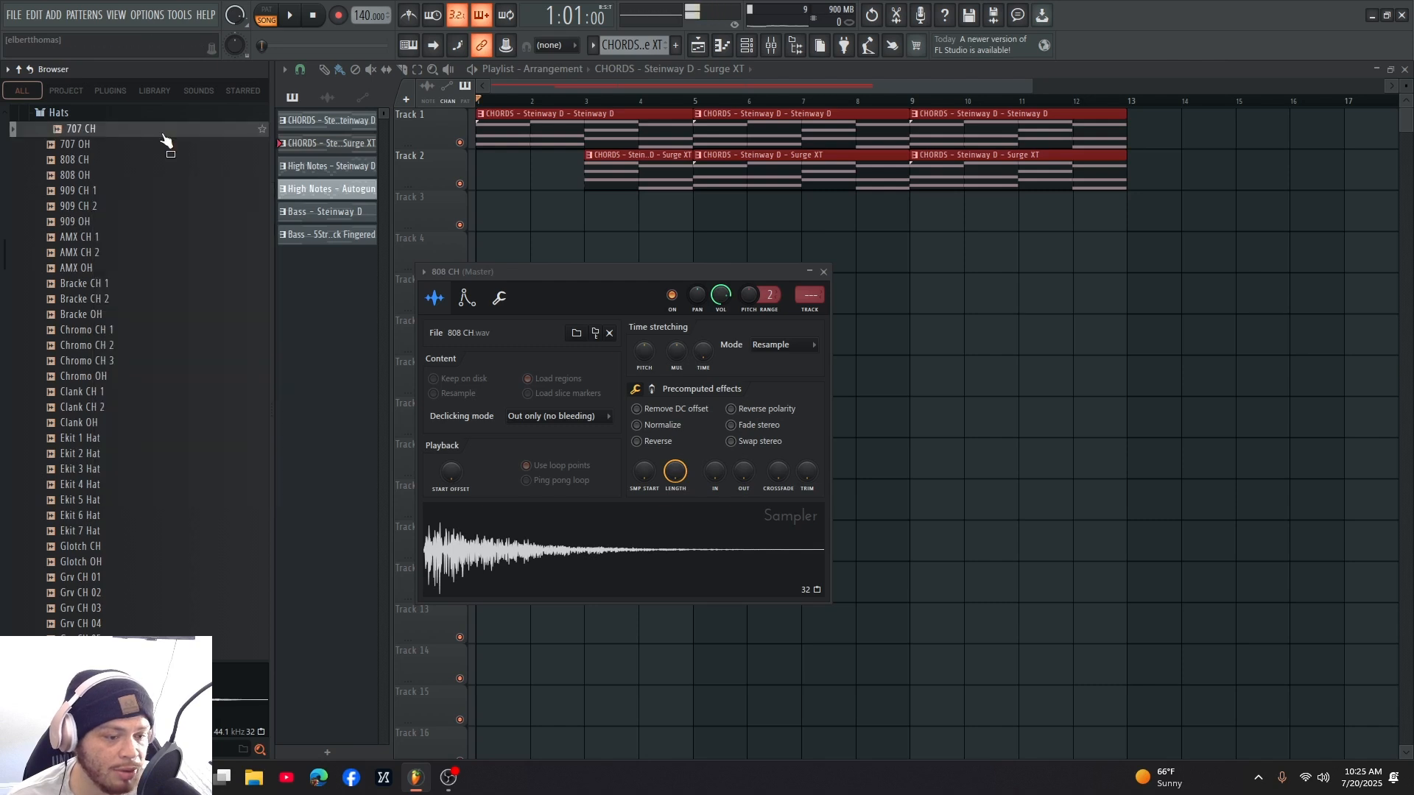
{"action": "right_click", "coordinate": [99, 174]}
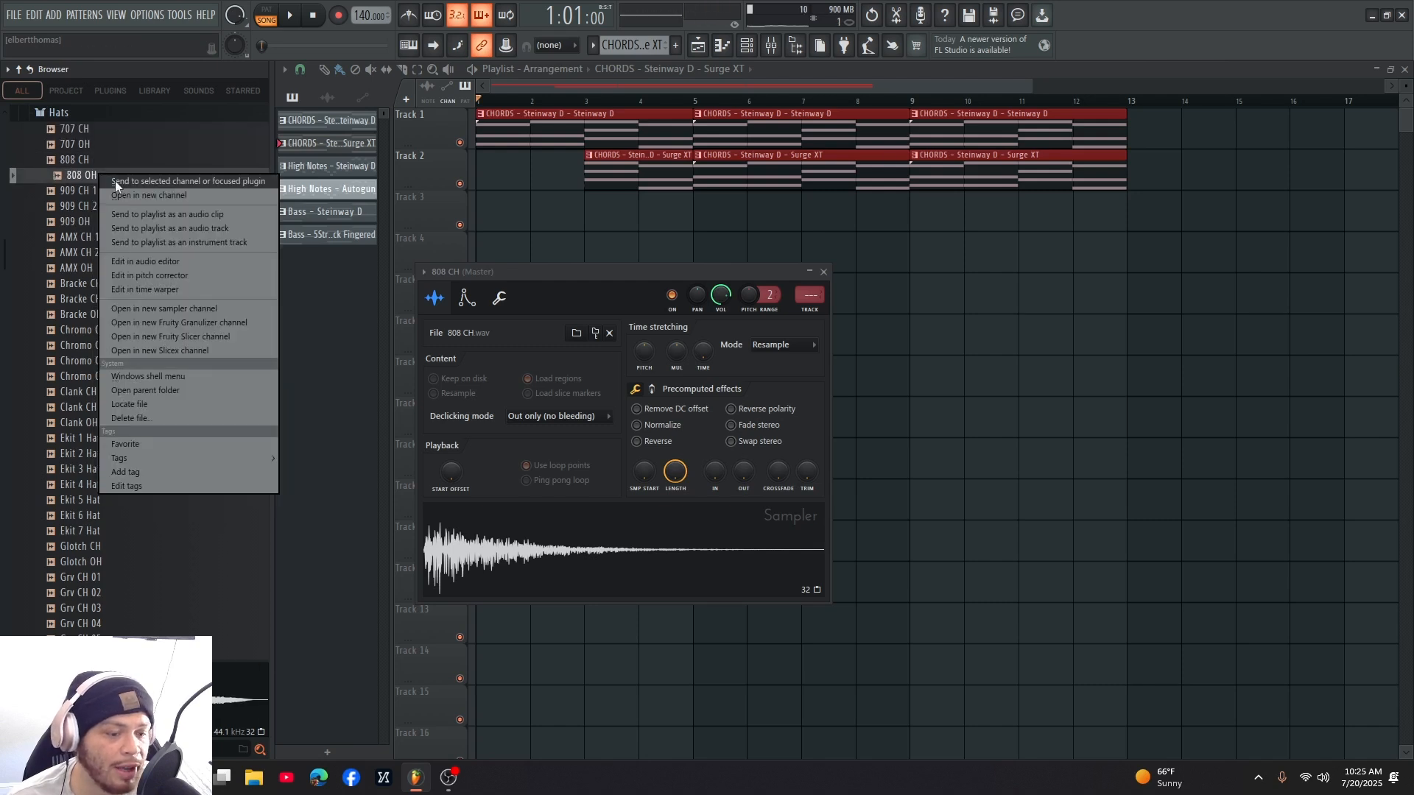
{"action": "left_click", "coordinate": [159, 195]}
- Try the 808 CH hat on consecutive steps in the channel rack during playback, clear them, stop and return to the playlist
{"action": "left_click", "coordinate": [746, 46]}
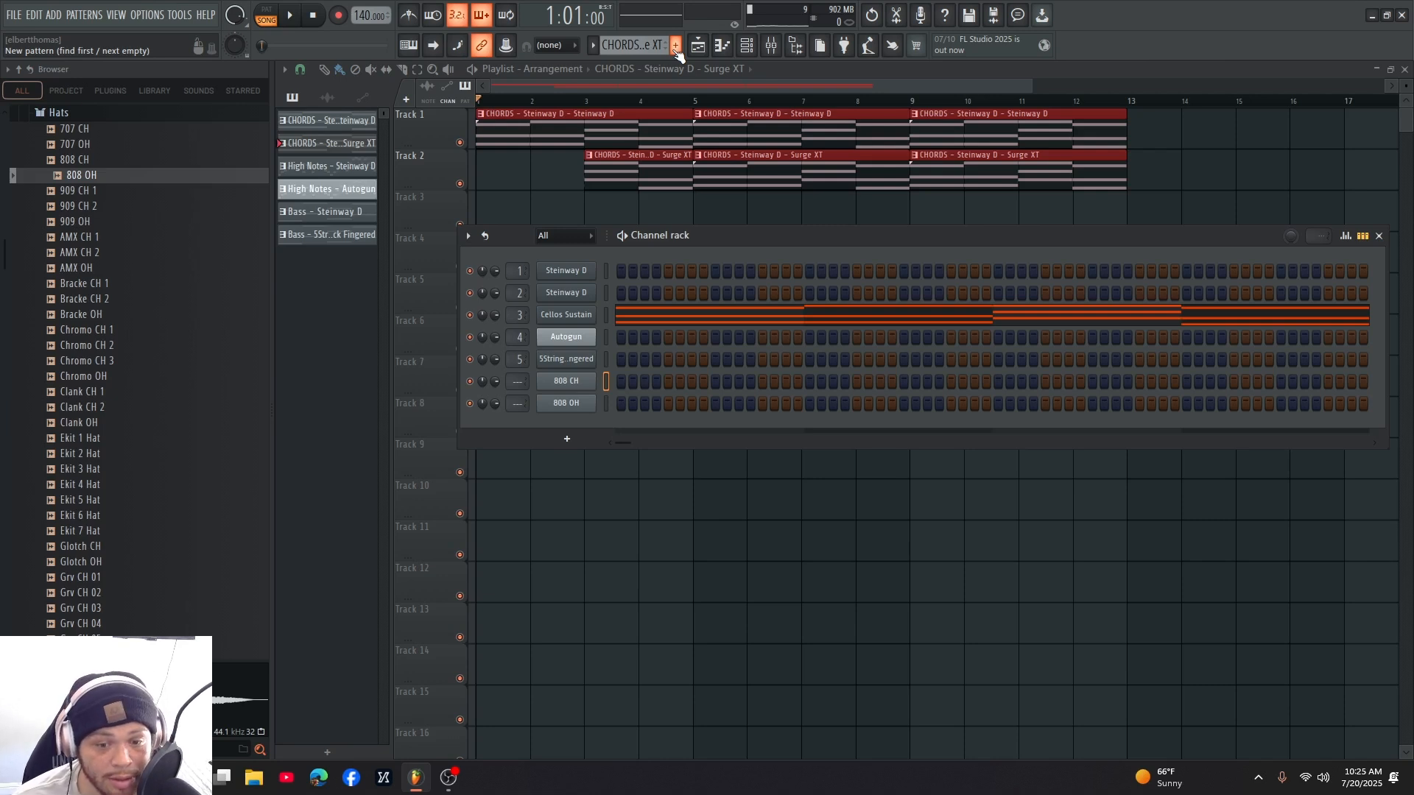
{"action": "left_click_drag", "start_coordinate": [632, 389], "coordinate": [1359, 391]}
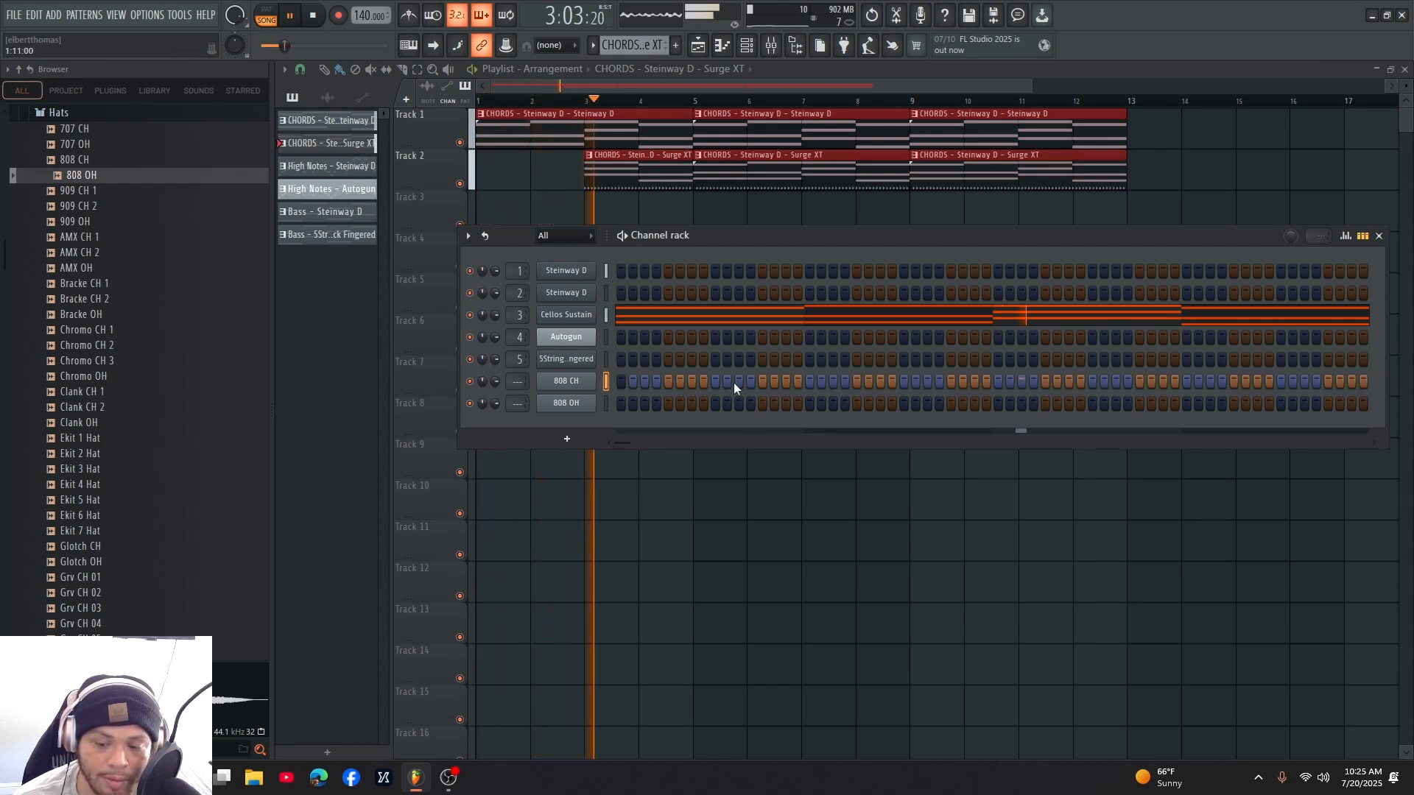
{"action": "left_click_drag", "start_coordinate": [1187, 381], "coordinate": [620, 387]}
{"action": "key", "text": "space"}
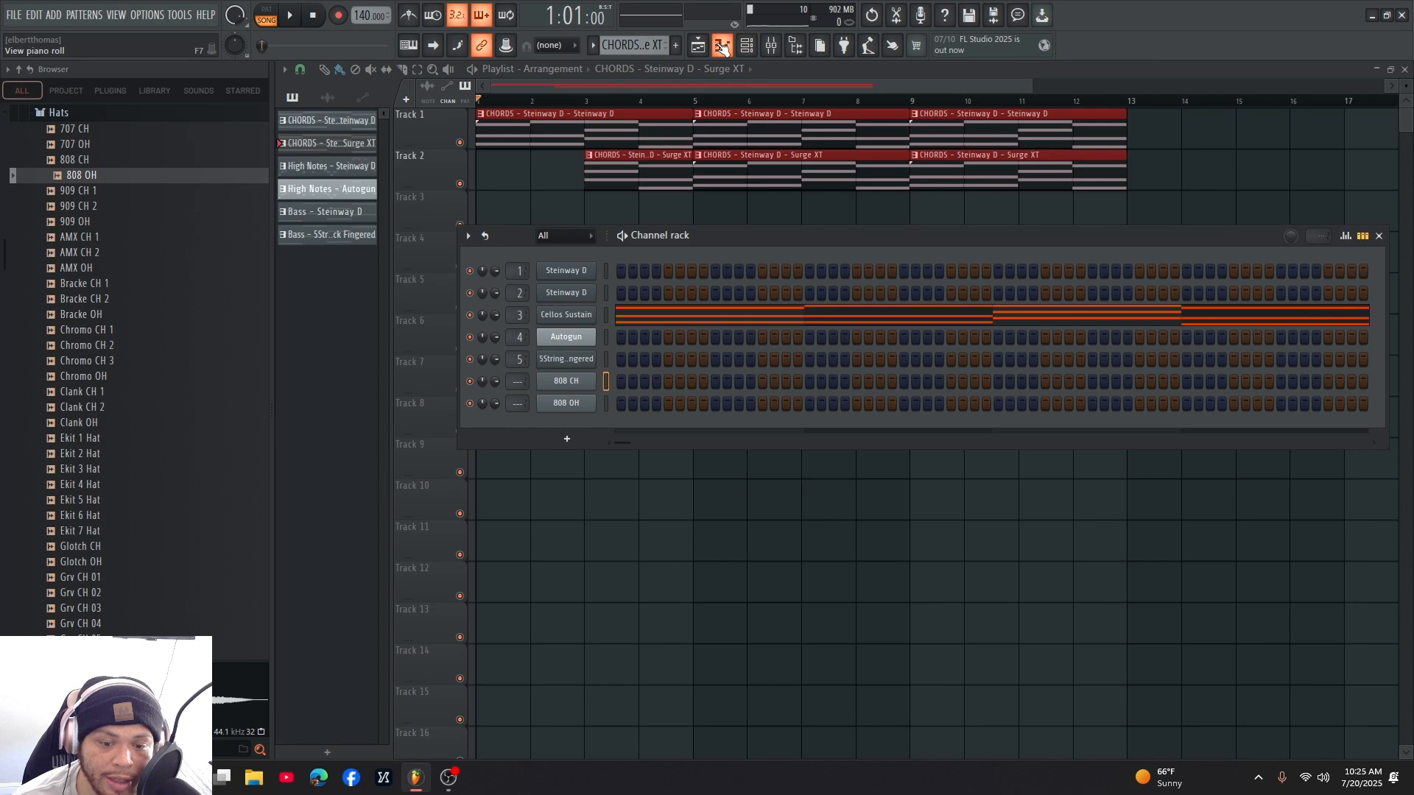
{"action": "left_click", "coordinate": [723, 47]}
{"action": "left_click", "coordinate": [701, 48]}
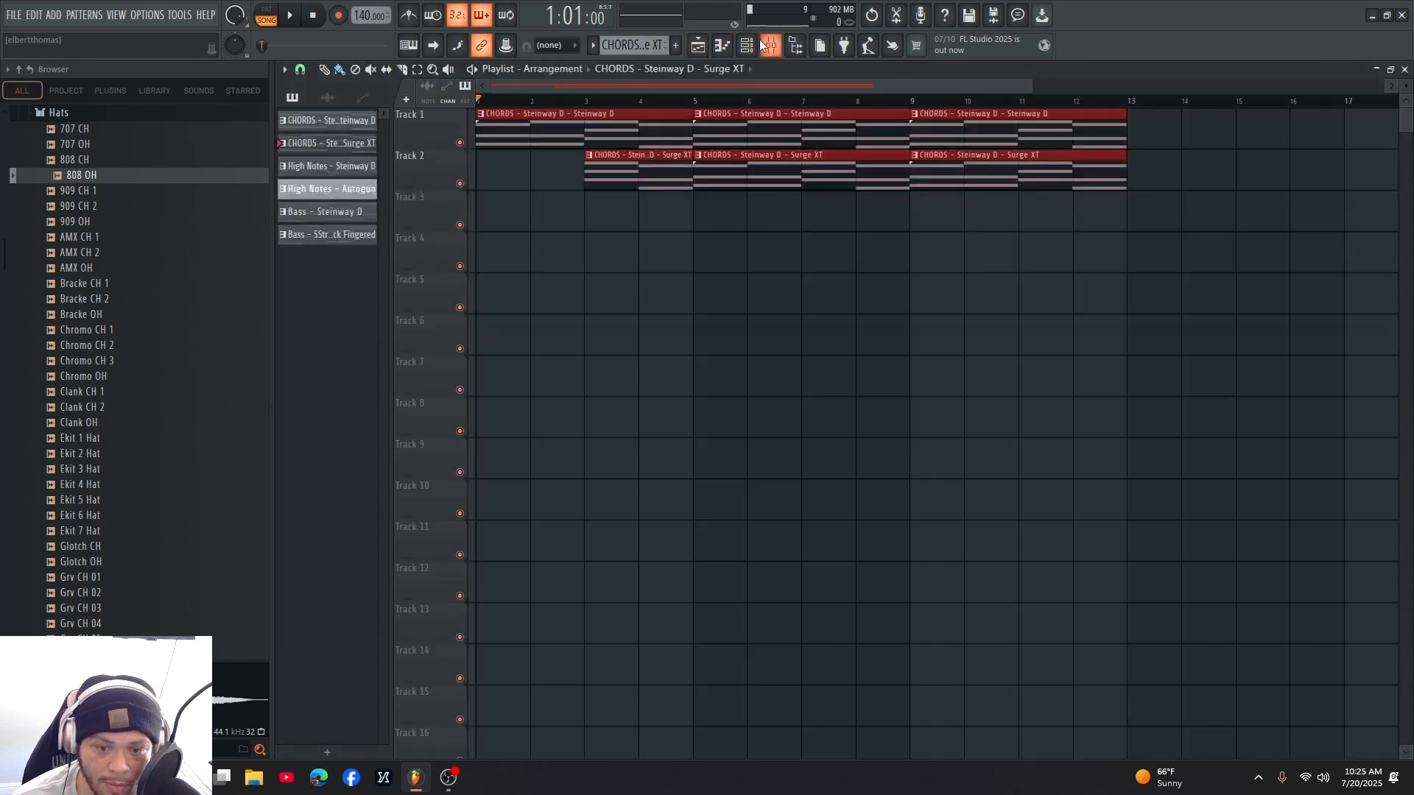
- Create a new empty pattern and name it HATS
{"action": "left_click", "coordinate": [746, 46]}
{"action": "left_click", "coordinate": [674, 46]}
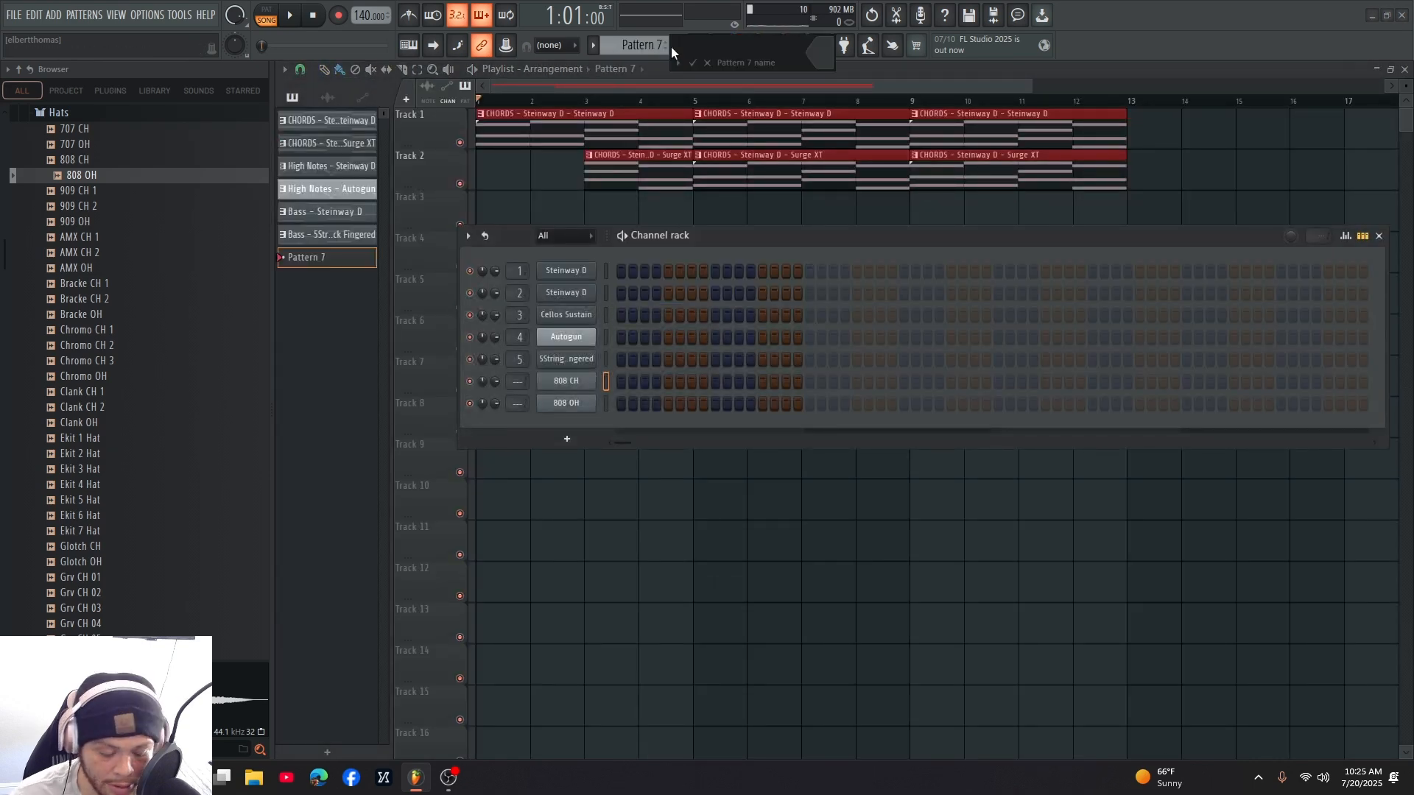
{"action": "type", "text": "Hi"}
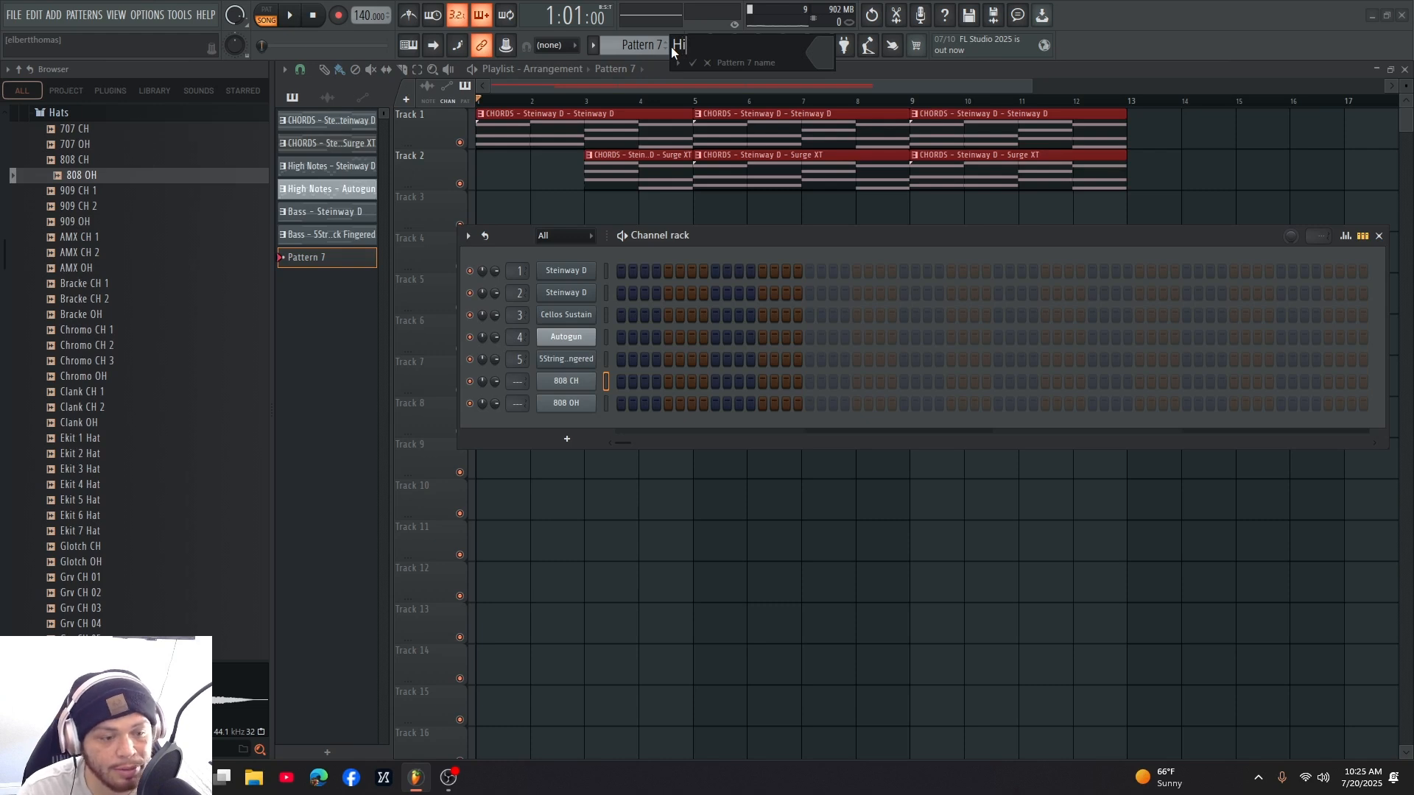
{"action": "type", "text": "TS"}
{"action": "key", "text": "Return"}
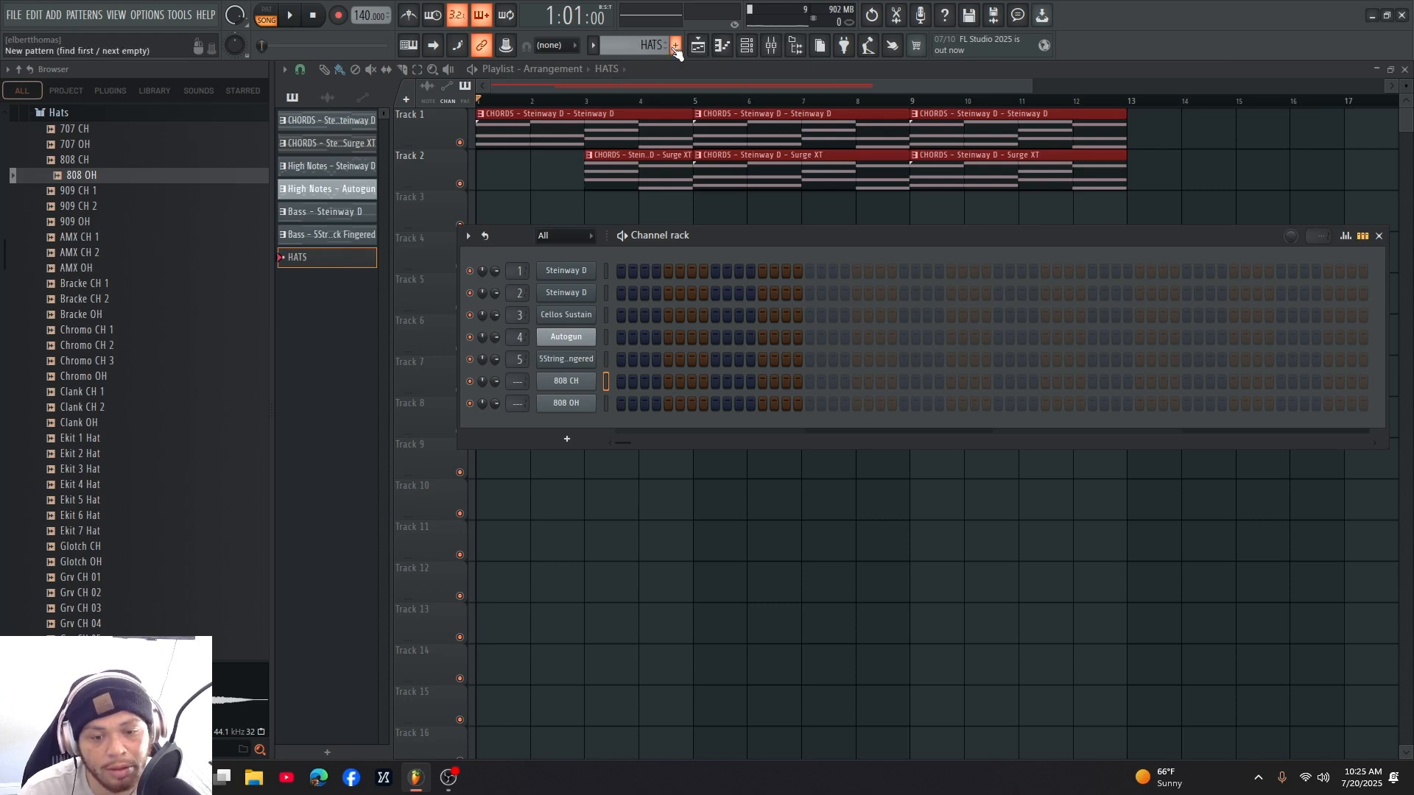
- Place a four-bar HATS clip at bar 1 on Track 3 of the playlist
{"action": "key", "text": "F6"}
{"action": "key", "text": "space"}
{"action": "key", "text": "space"}
{"action": "left_click", "coordinate": [636, 206]}
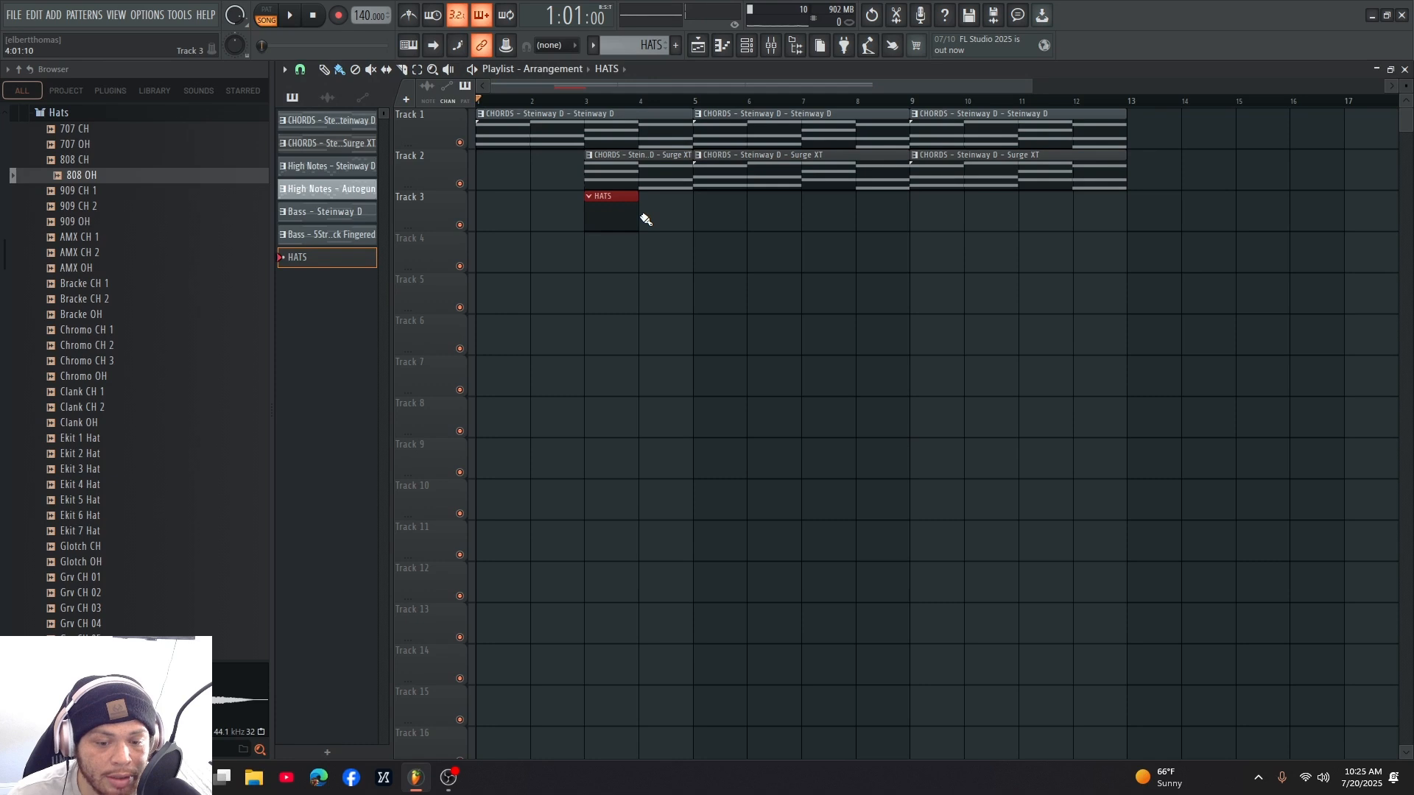
{"action": "right_click", "coordinate": [646, 216]}
{"action": "right_click", "coordinate": [634, 218]}
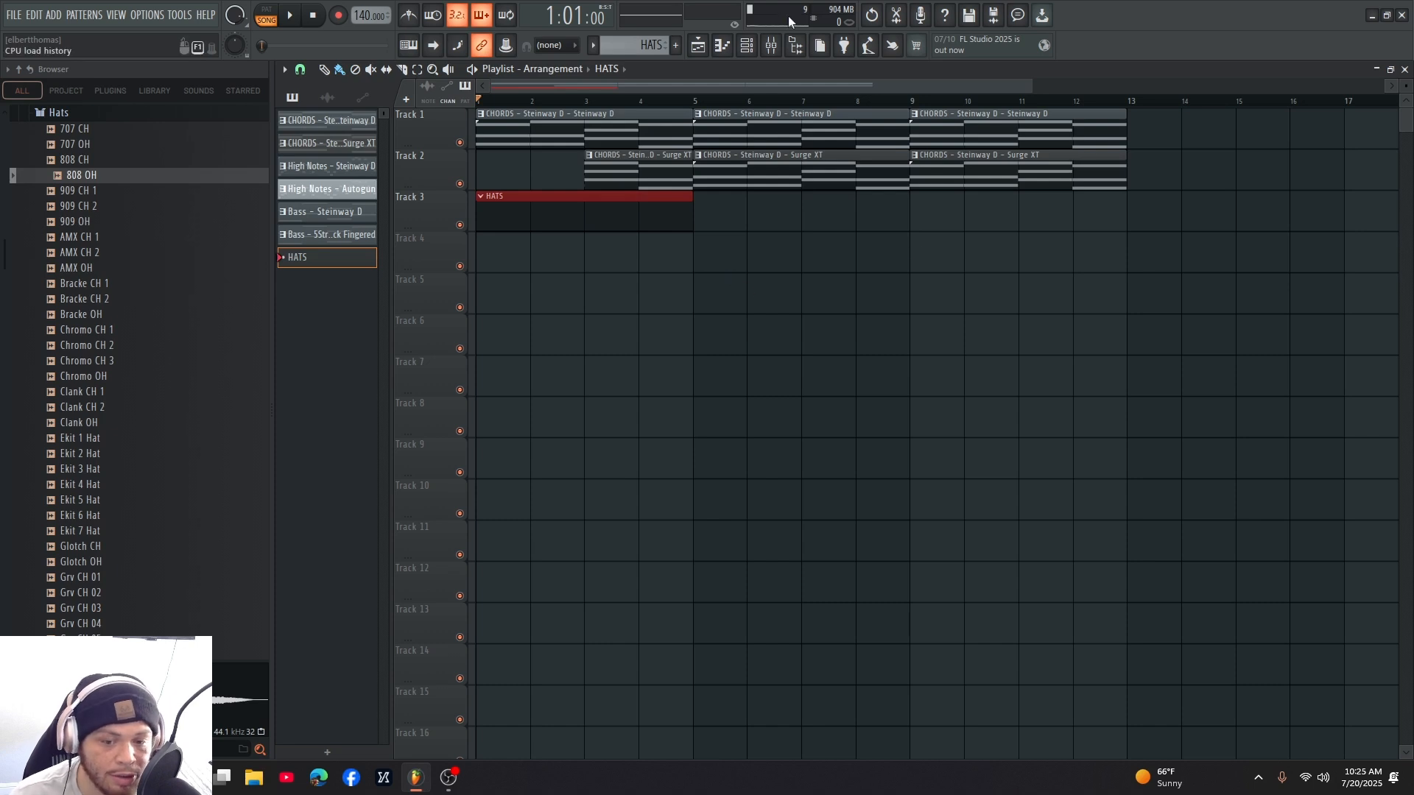
- Extend the HATS pattern to four bars, fill the 808 CH channel on each 2 steps, and play the arrangement
{"action": "left_click", "coordinate": [747, 47]}
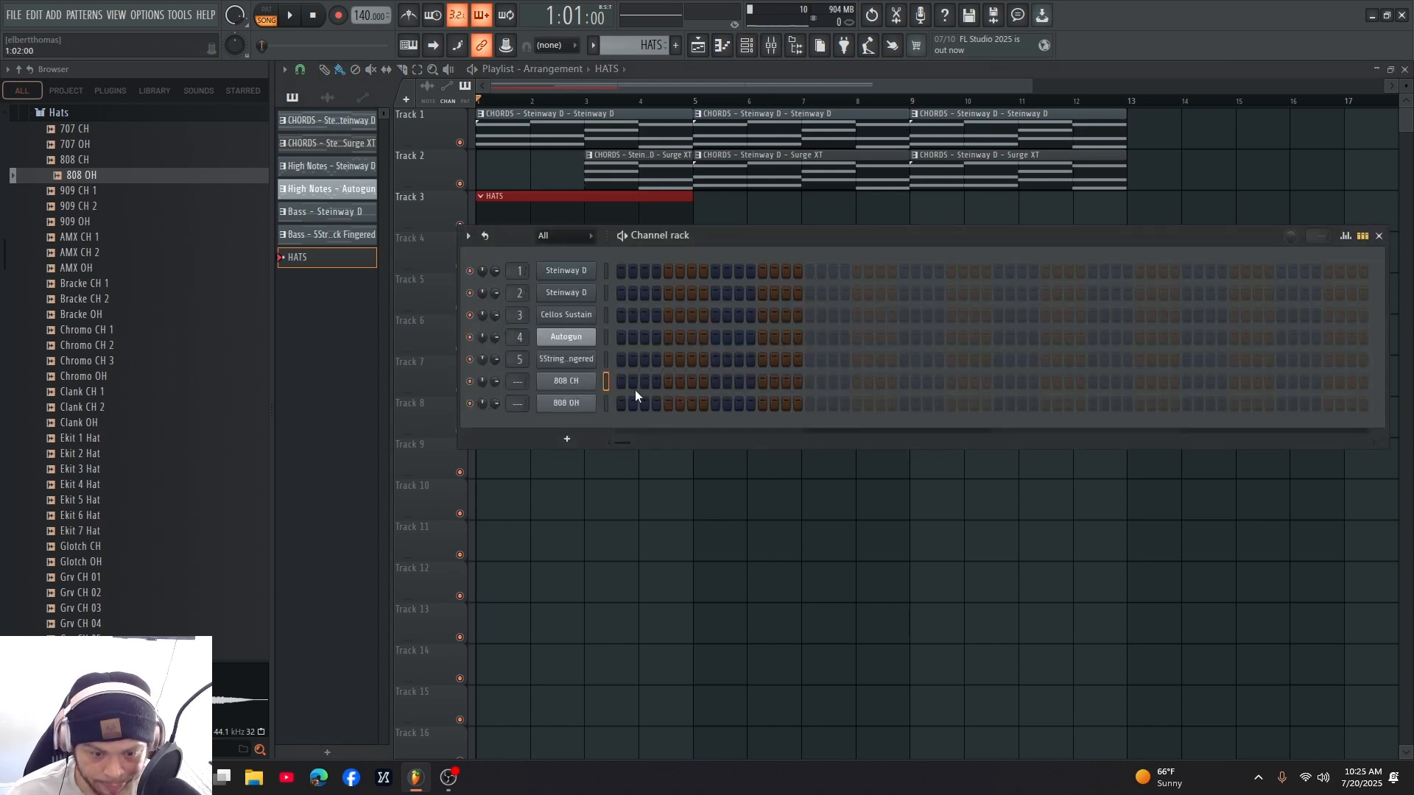
{"action": "right_click", "coordinate": [581, 381]}
{"action": "left_click", "coordinate": [1363, 383]}
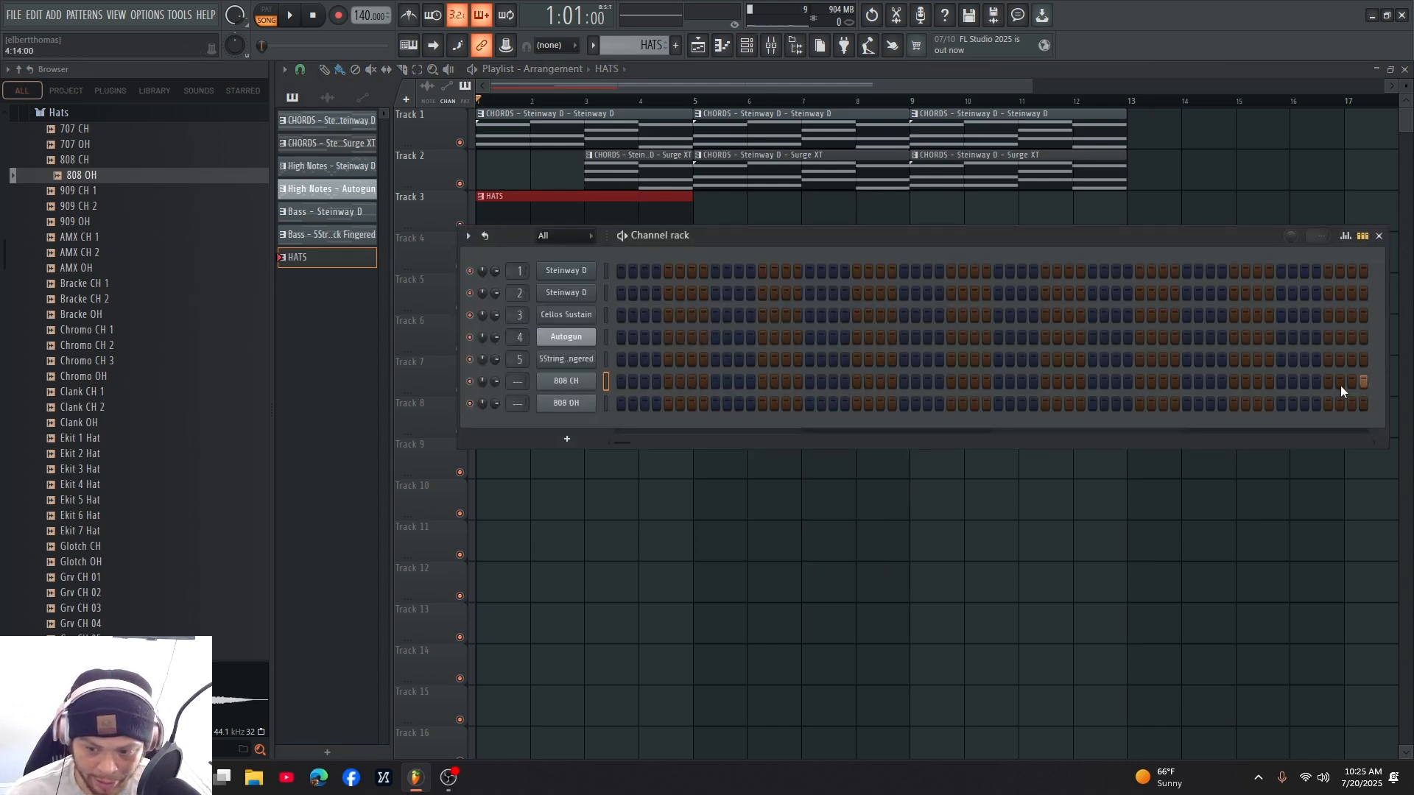
{"action": "right_click", "coordinate": [568, 383]}
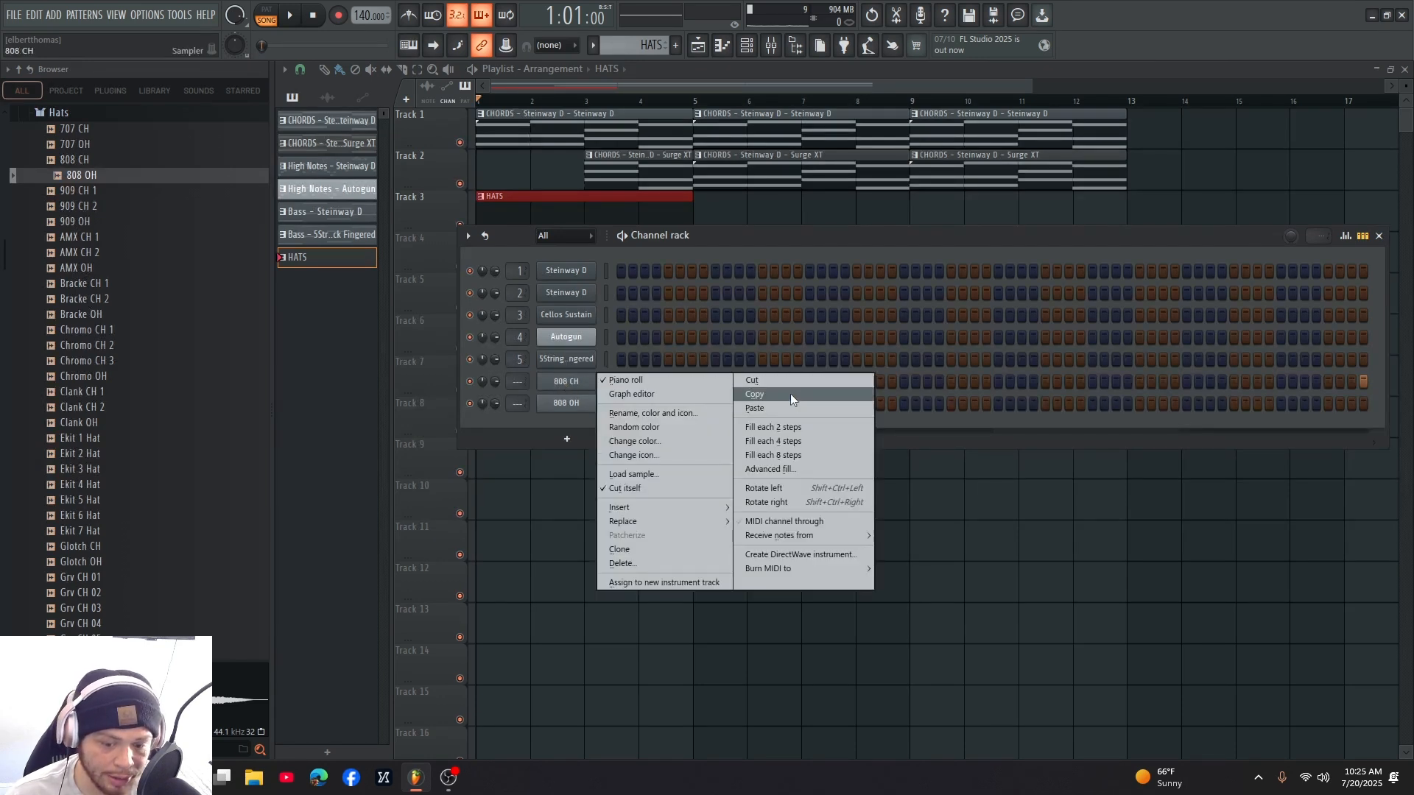
{"action": "left_click", "coordinate": [779, 428]}
{"action": "key", "text": "space"}
{"action": "key", "text": "F6"}
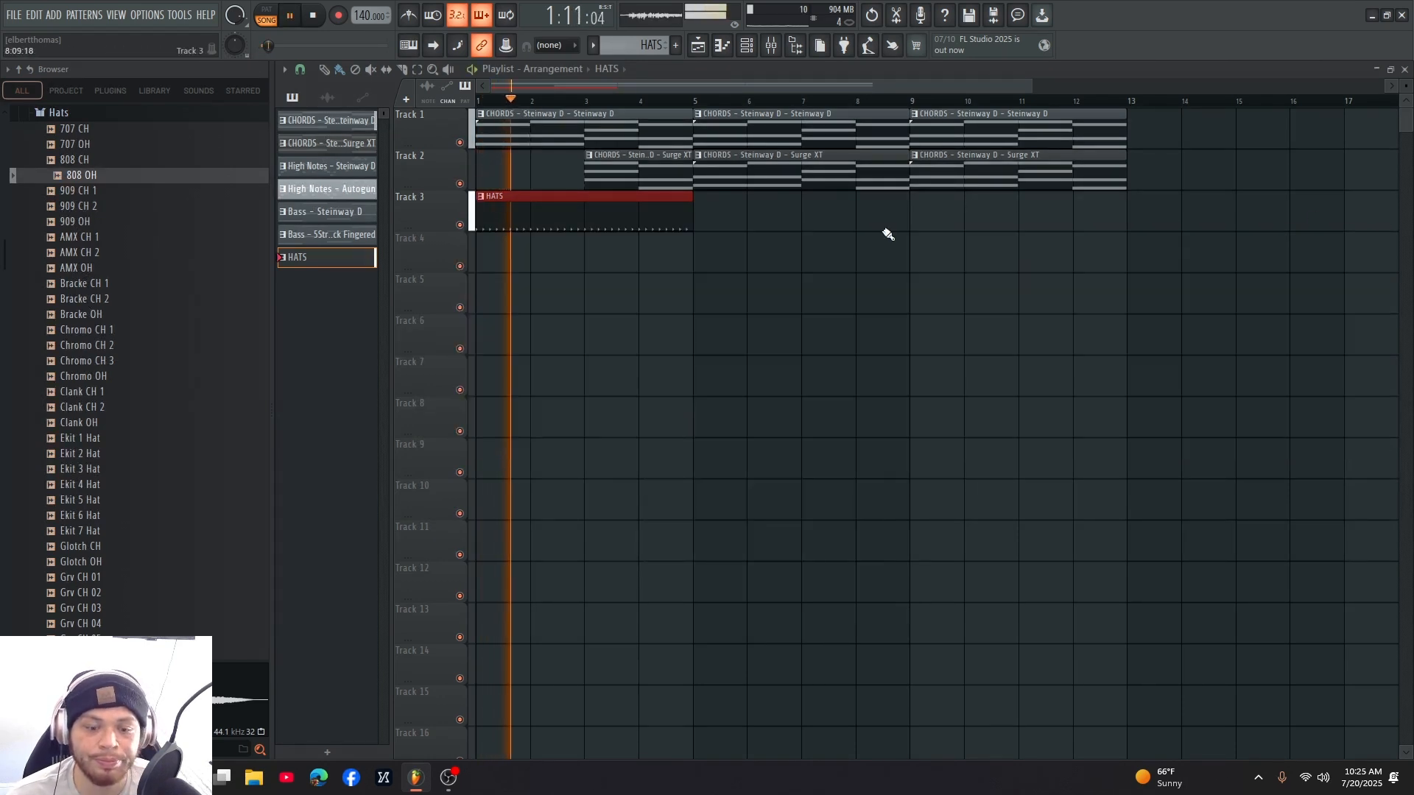
- Move the HATS clip to bar 5 on Track 3, add a one-bar HATS clip at bar 4, and restart playback
{"action": "left_click_drag", "start_coordinate": [618, 212], "coordinate": [782, 213]}
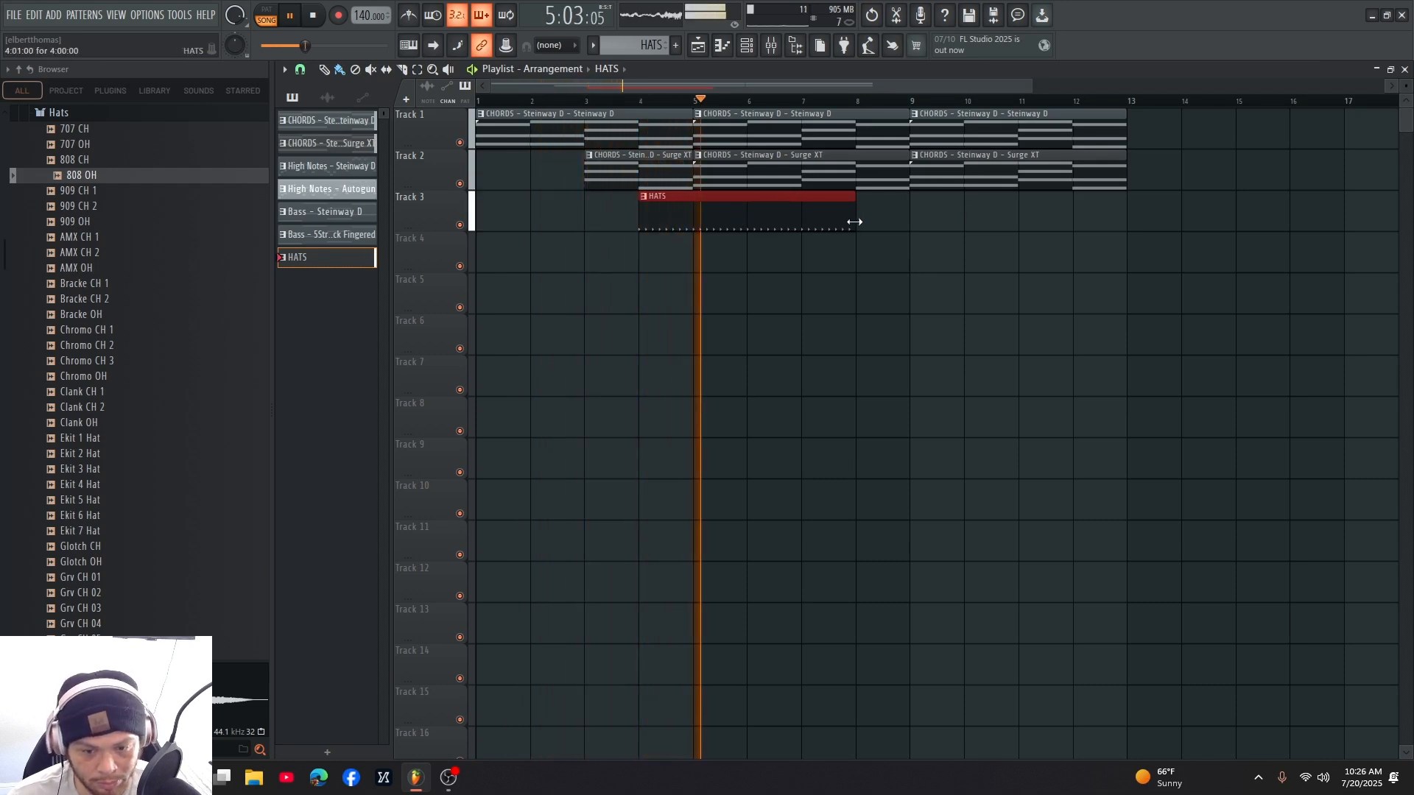
{"action": "left_click_drag", "start_coordinate": [805, 214], "coordinate": [830, 217]}
{"action": "key", "text": "space"}
{"action": "left_click", "coordinate": [620, 251]}
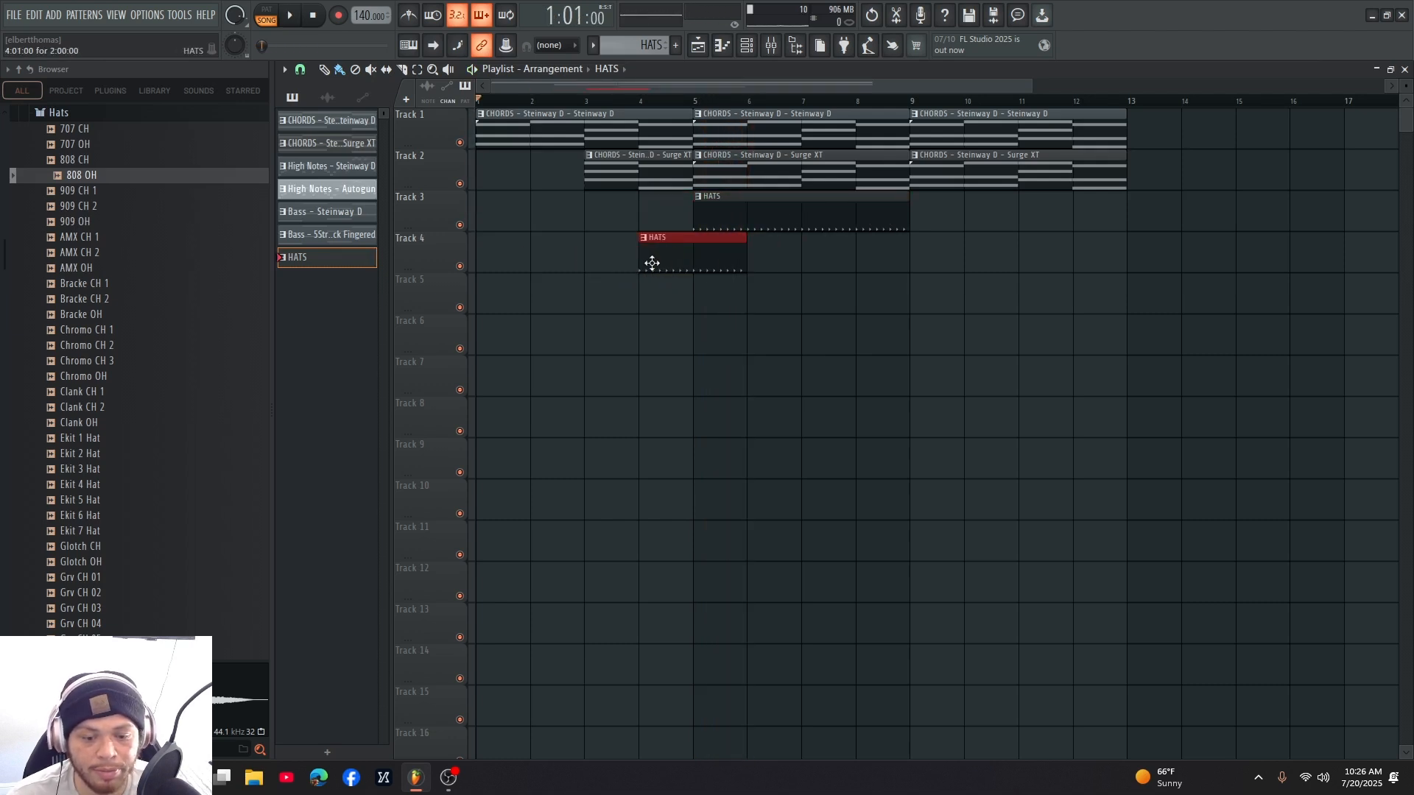
{"action": "key", "text": "space"}
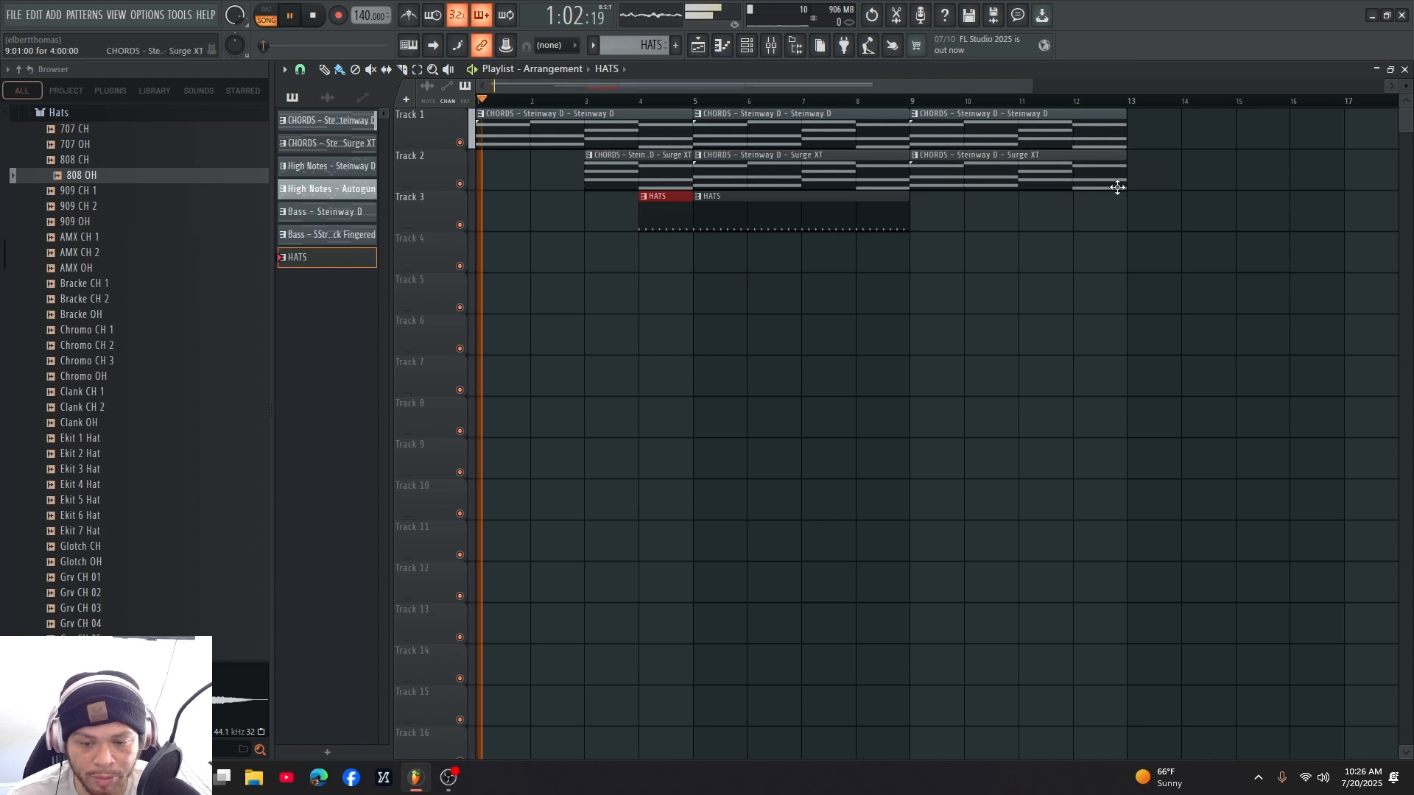
- Move both HATS clips down from Track 3 to Track 9
{"action": "left_click_drag", "start_coordinate": [766, 219], "coordinate": [760, 374]}
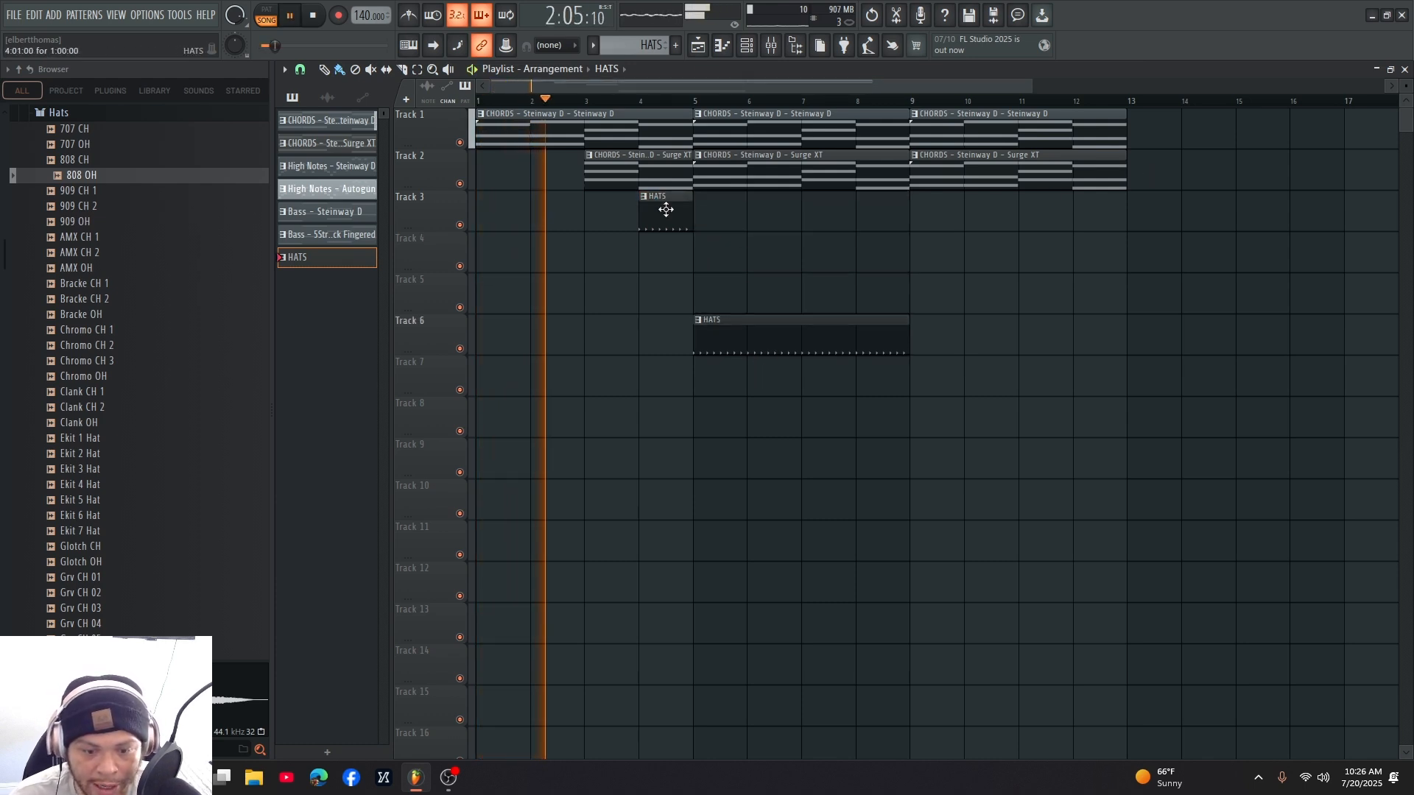
{"action": "left_click_drag", "start_coordinate": [663, 208], "coordinate": [660, 354]}
{"action": "left_click_drag", "start_coordinate": [1012, 419], "coordinate": [464, 306], "text": "ctrl"}
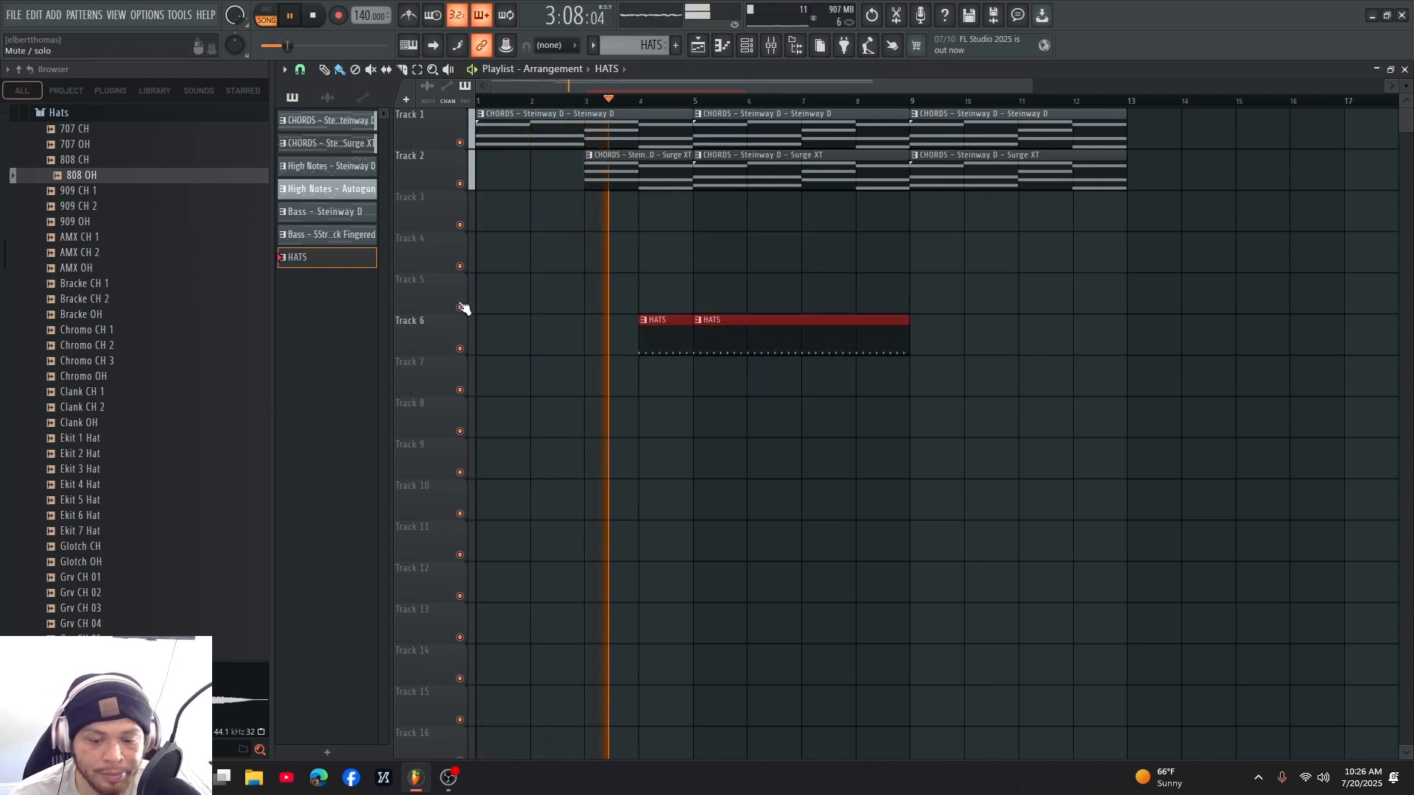
{"action": "key", "text": "shift+Down"}
{"action": "key", "text": "shift+Down"}
{"action": "key", "text": "shift+Down"}
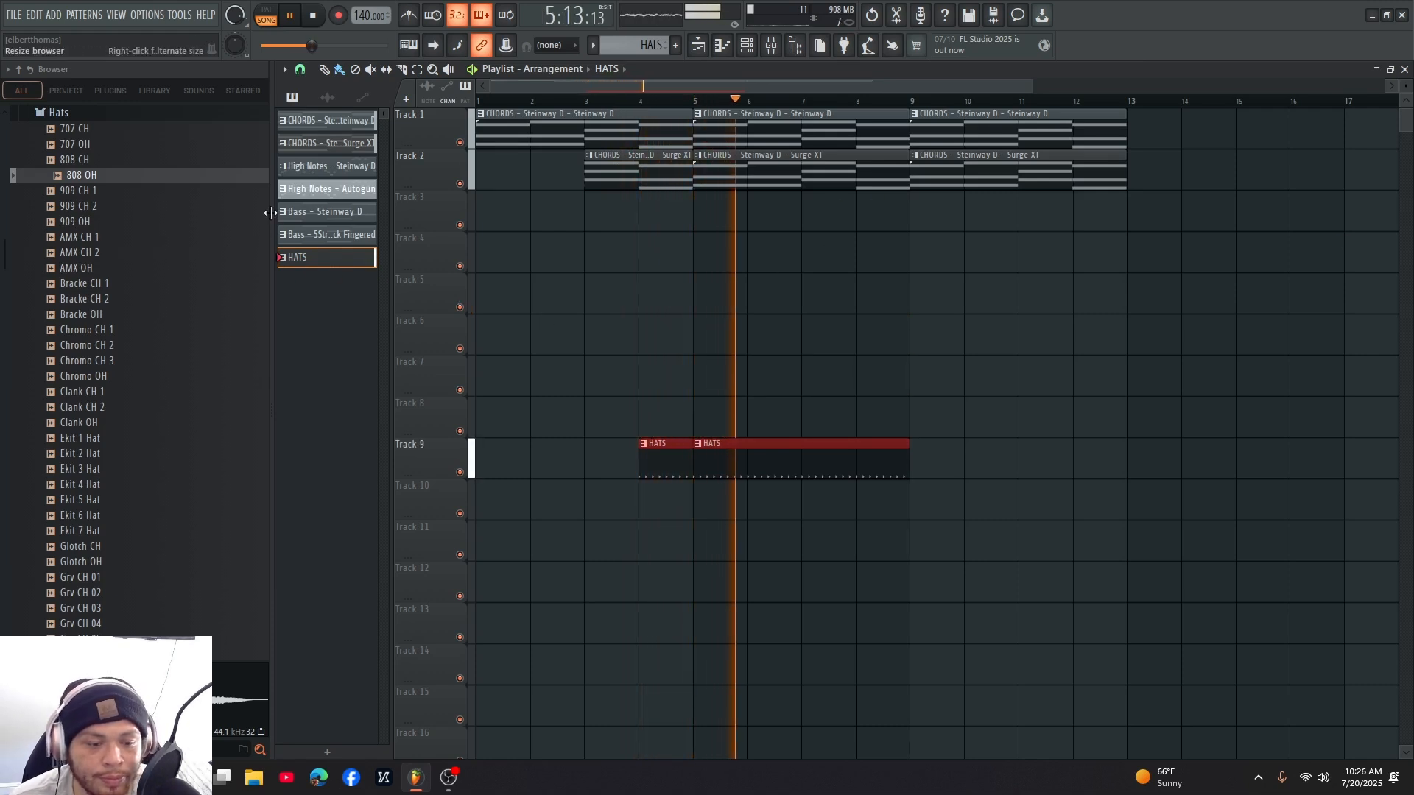
- Place High Notes - Steinway D on Track 3 as a two-bar clip at bar 7 and a four-bar clip at bar 9
{"action": "left_click", "coordinate": [355, 169]}
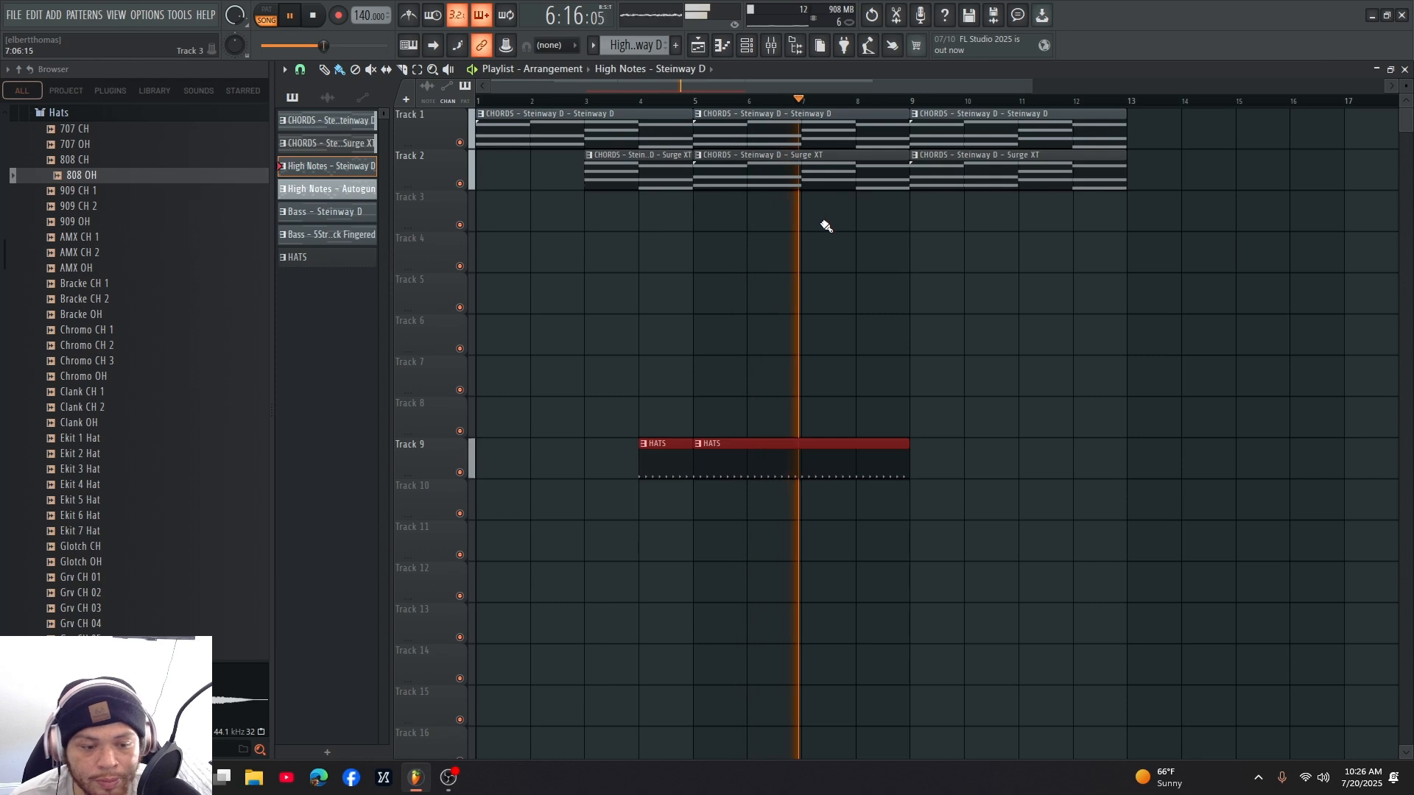
{"action": "left_click", "coordinate": [876, 210]}
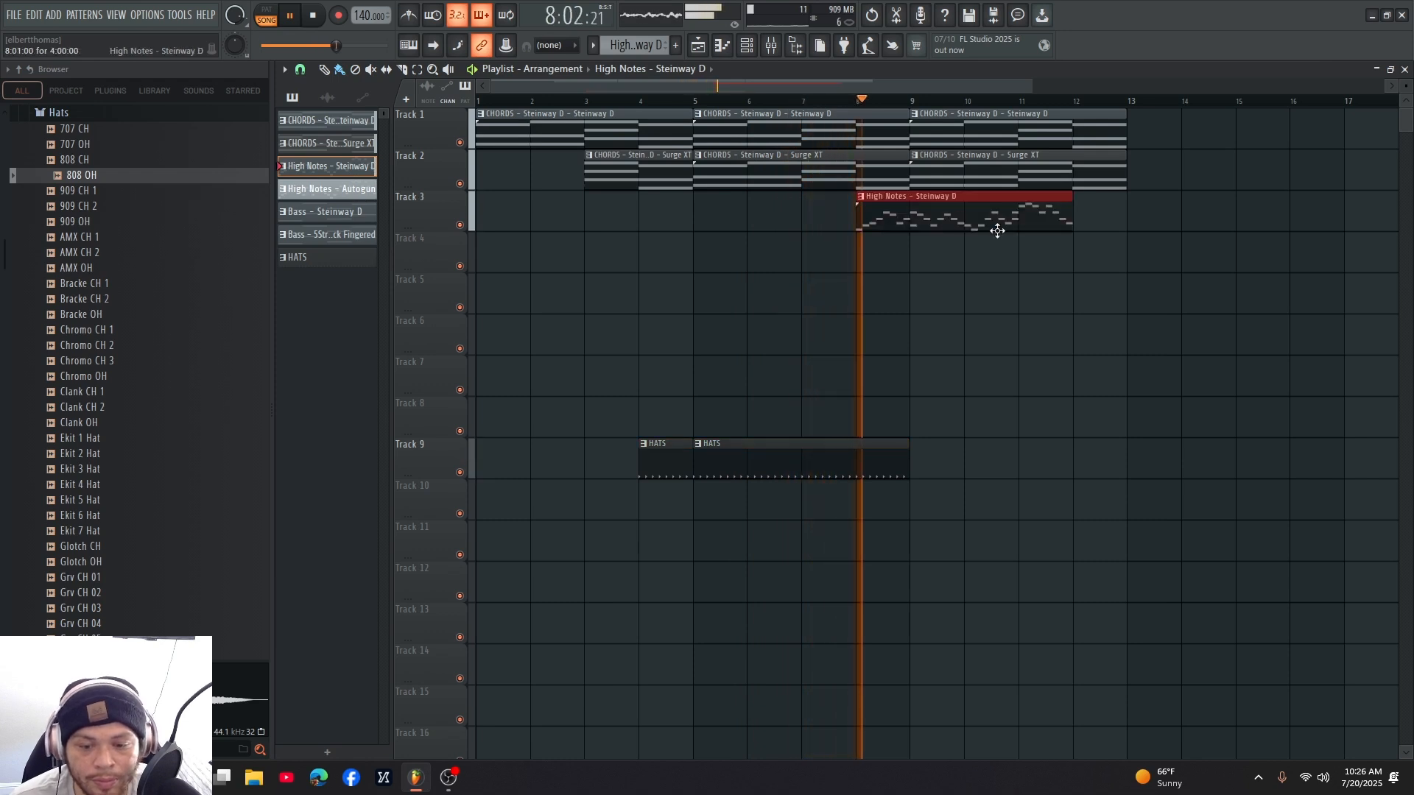
{"action": "key", "text": "space"}
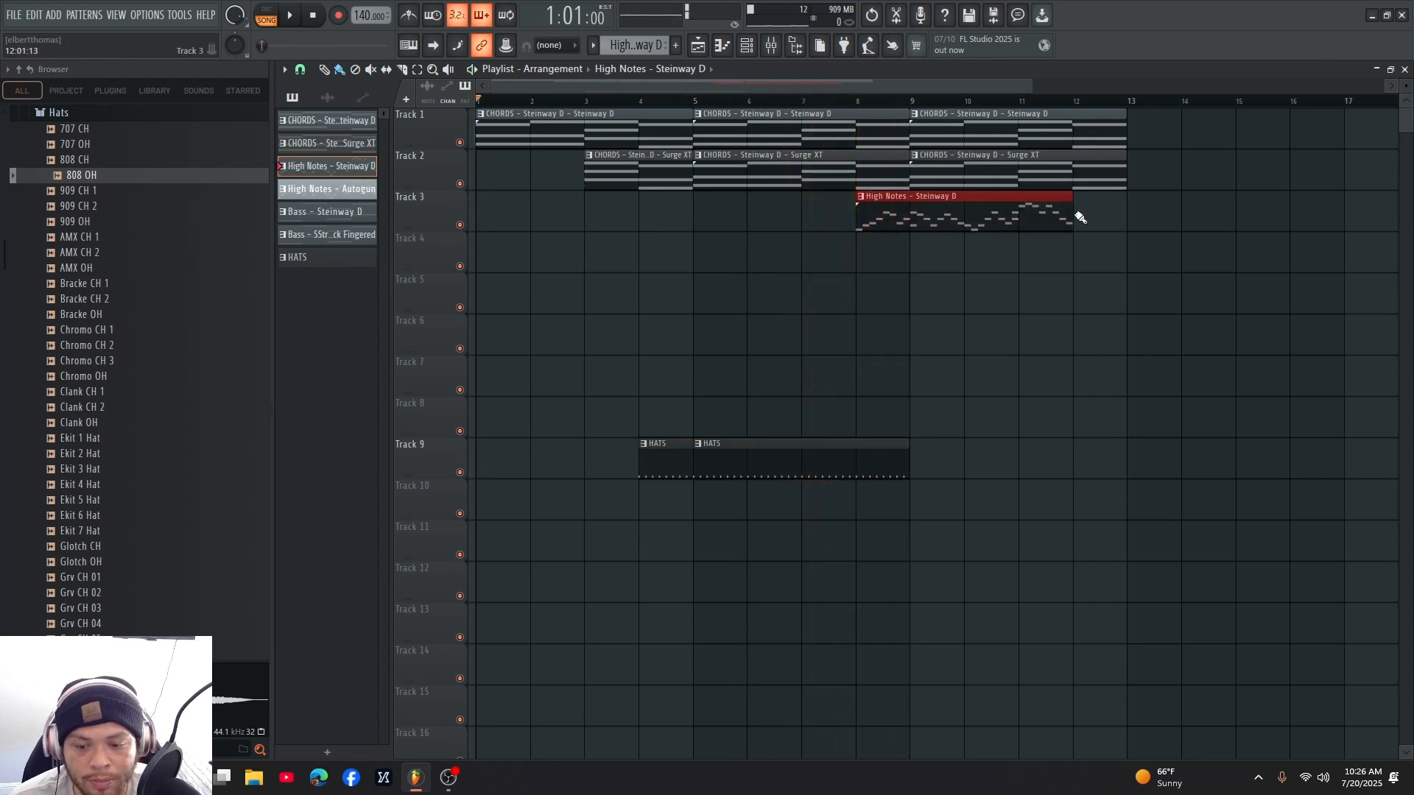
{"action": "left_click_drag", "start_coordinate": [1073, 218], "coordinate": [927, 222]}
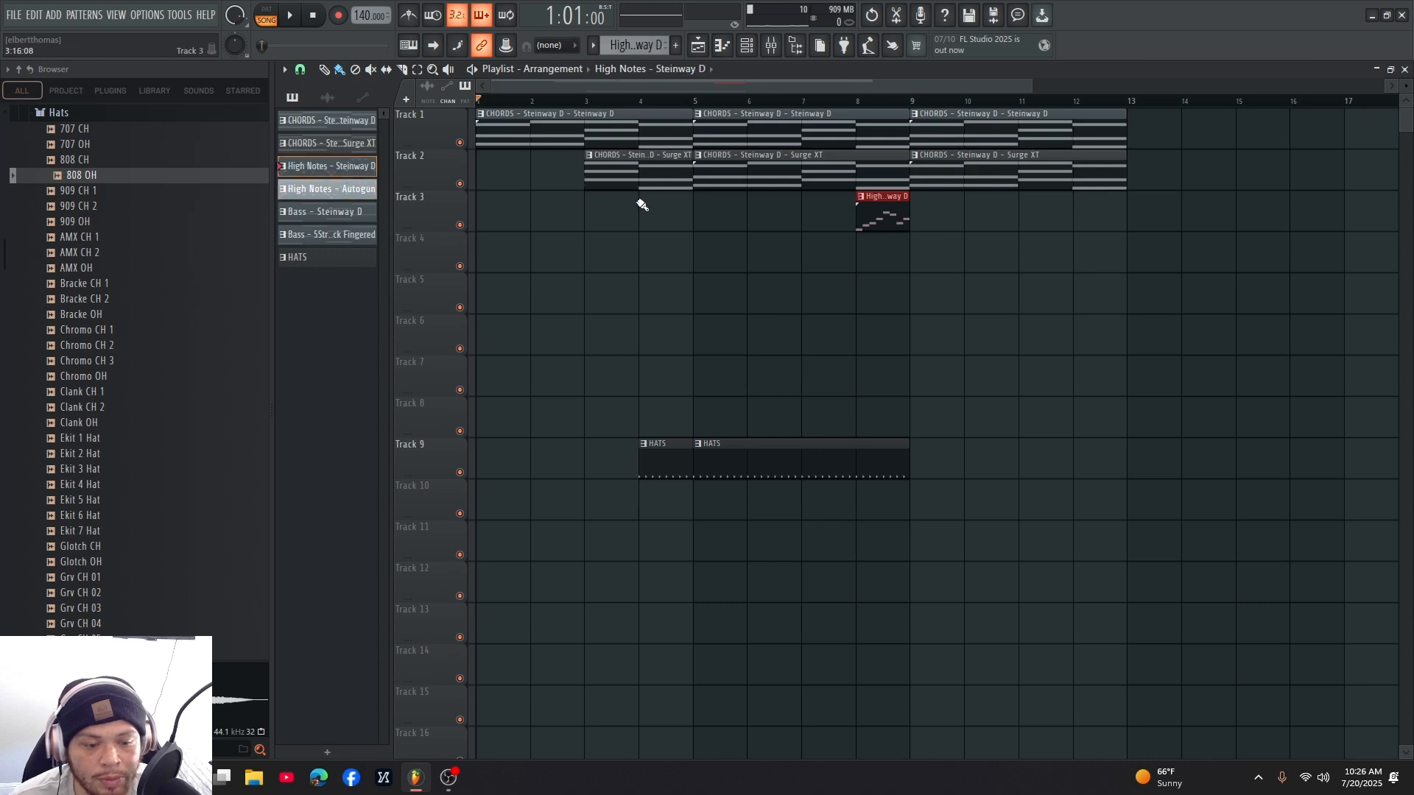
{"action": "left_click_drag", "start_coordinate": [1163, 250], "coordinate": [966, 203]}
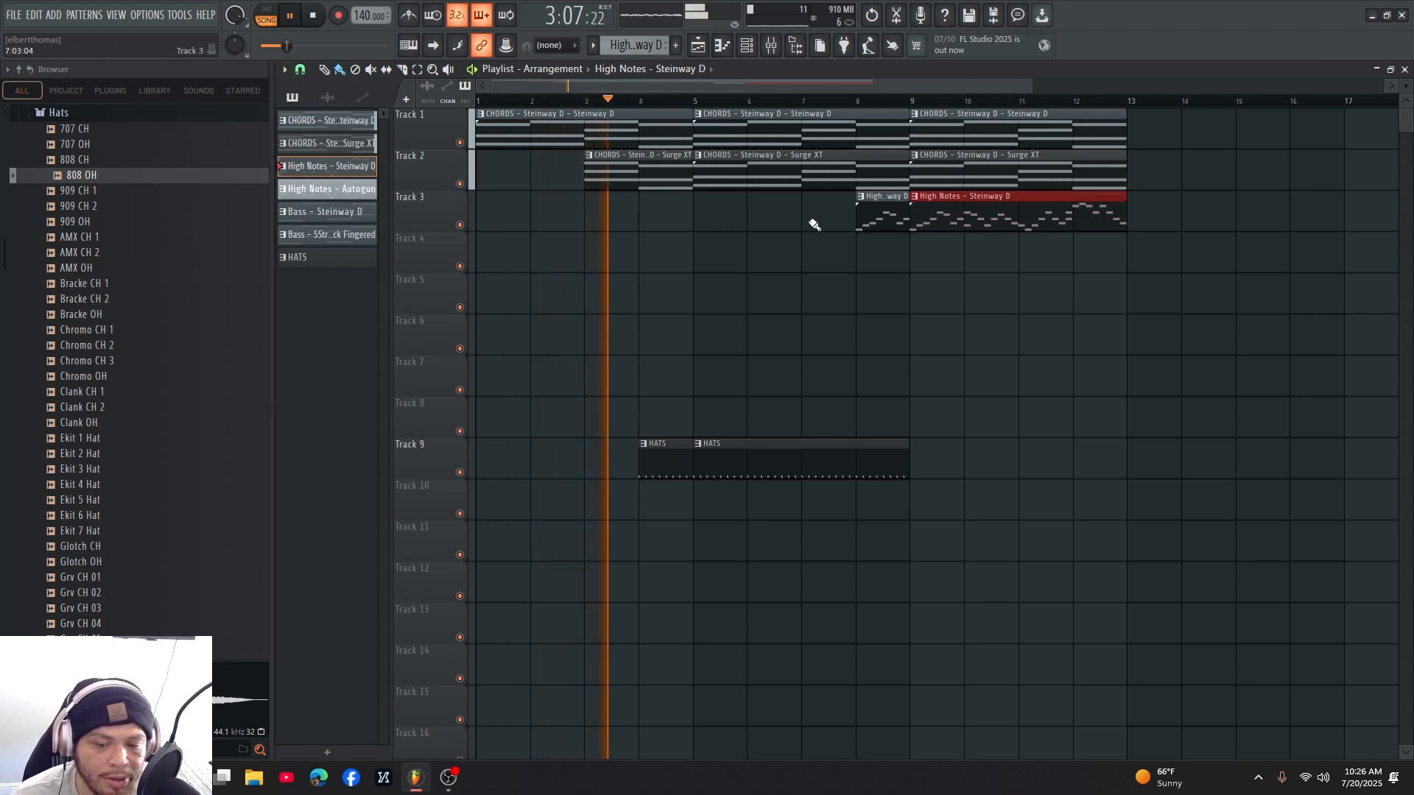
{"action": "left_click", "coordinate": [862, 211]}
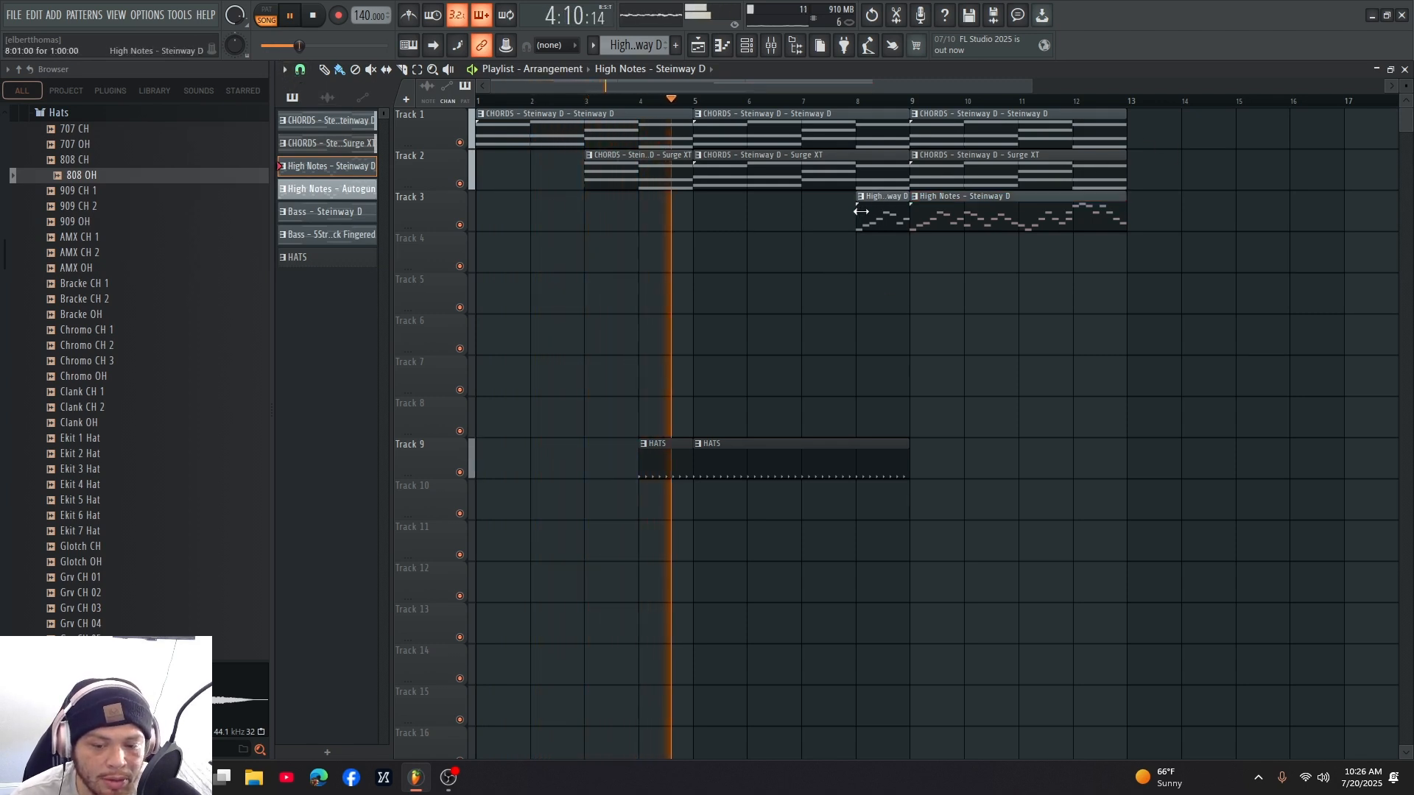
{"action": "left_click_drag", "start_coordinate": [862, 212], "coordinate": [802, 211]}
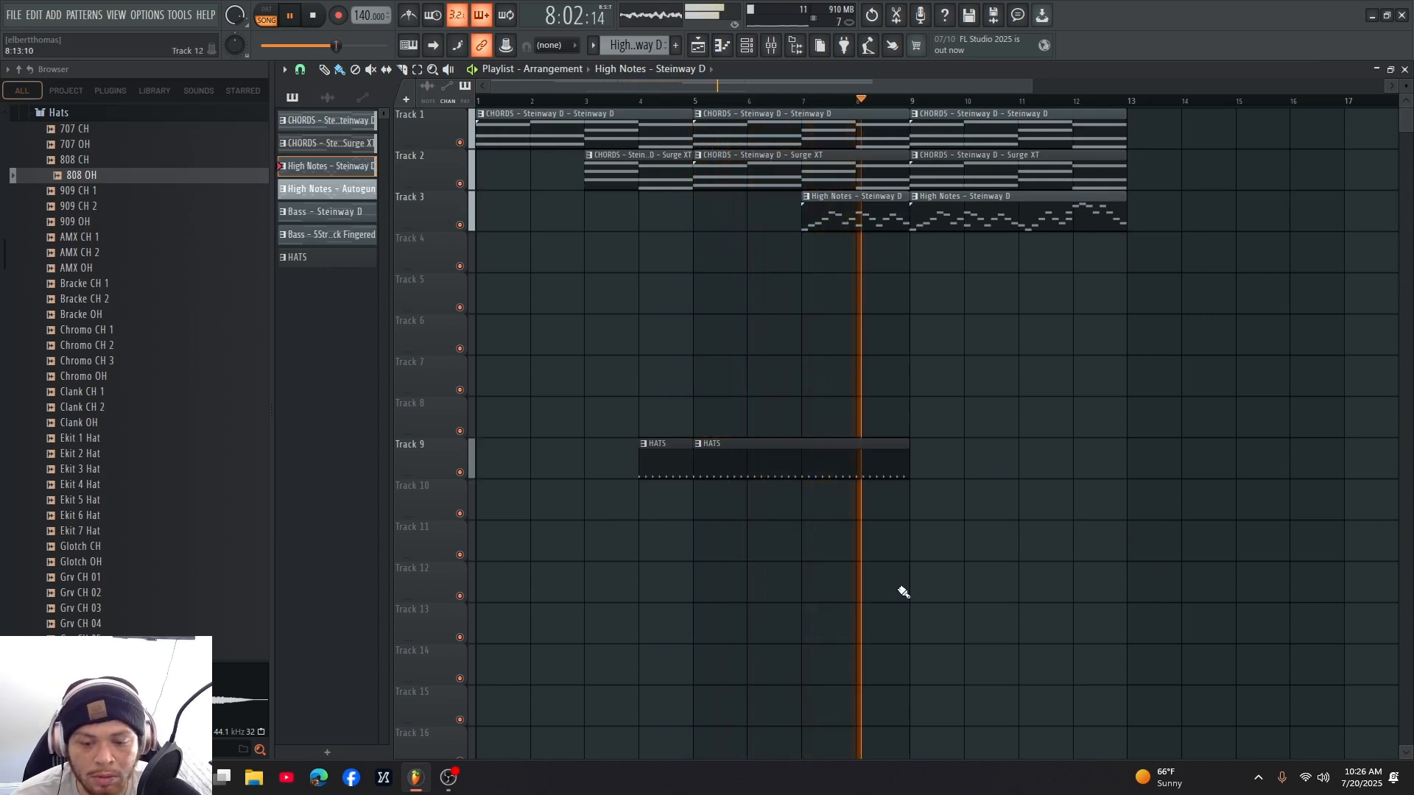
- Stop playback and add a four-bar HATS clip at bar 9 on Track 9
{"action": "left_click_drag", "start_coordinate": [843, 575], "coordinate": [789, 598]}
{"action": "right_click", "coordinate": [789, 598]}
{"action": "key", "text": "space"}
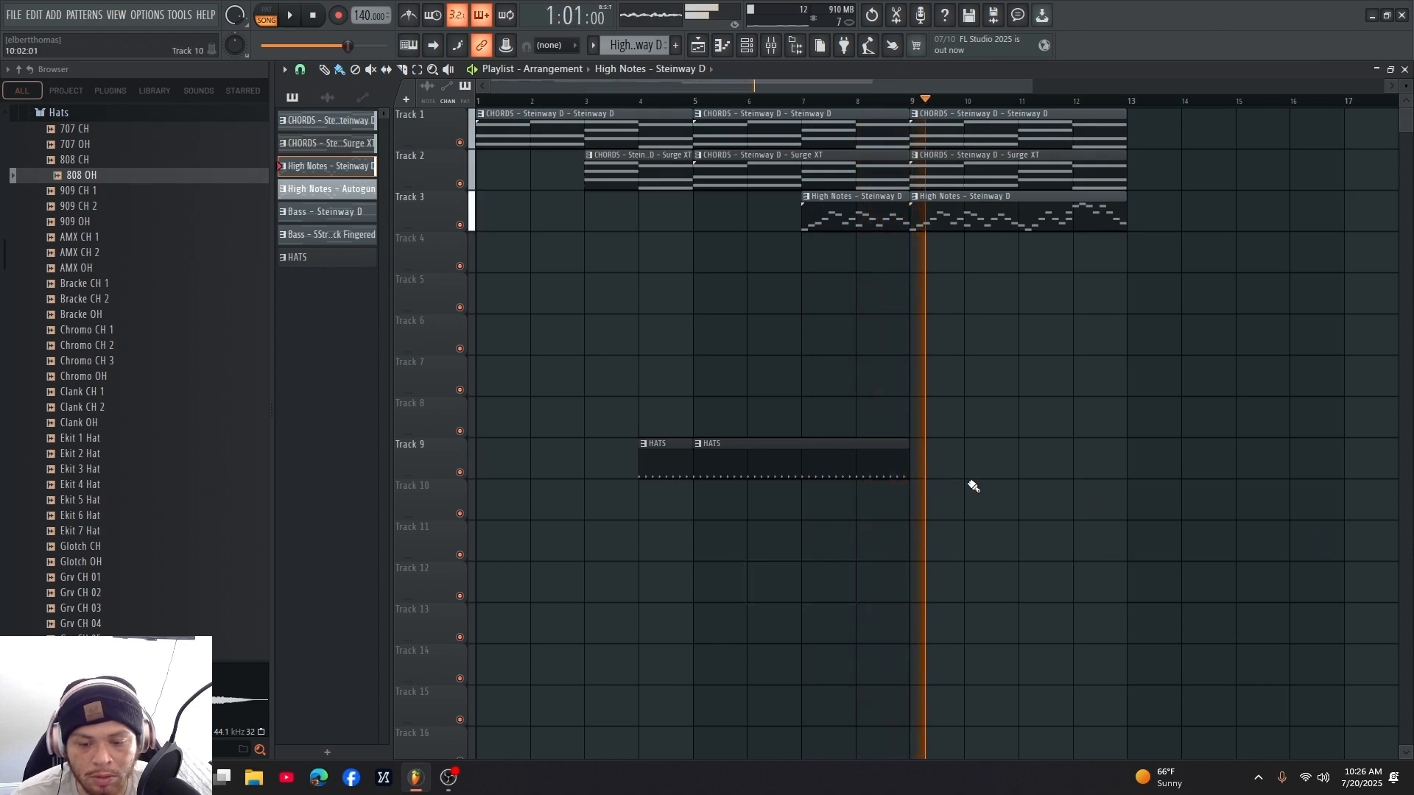
{"action": "left_click_drag", "start_coordinate": [1110, 521], "coordinate": [1009, 464]}
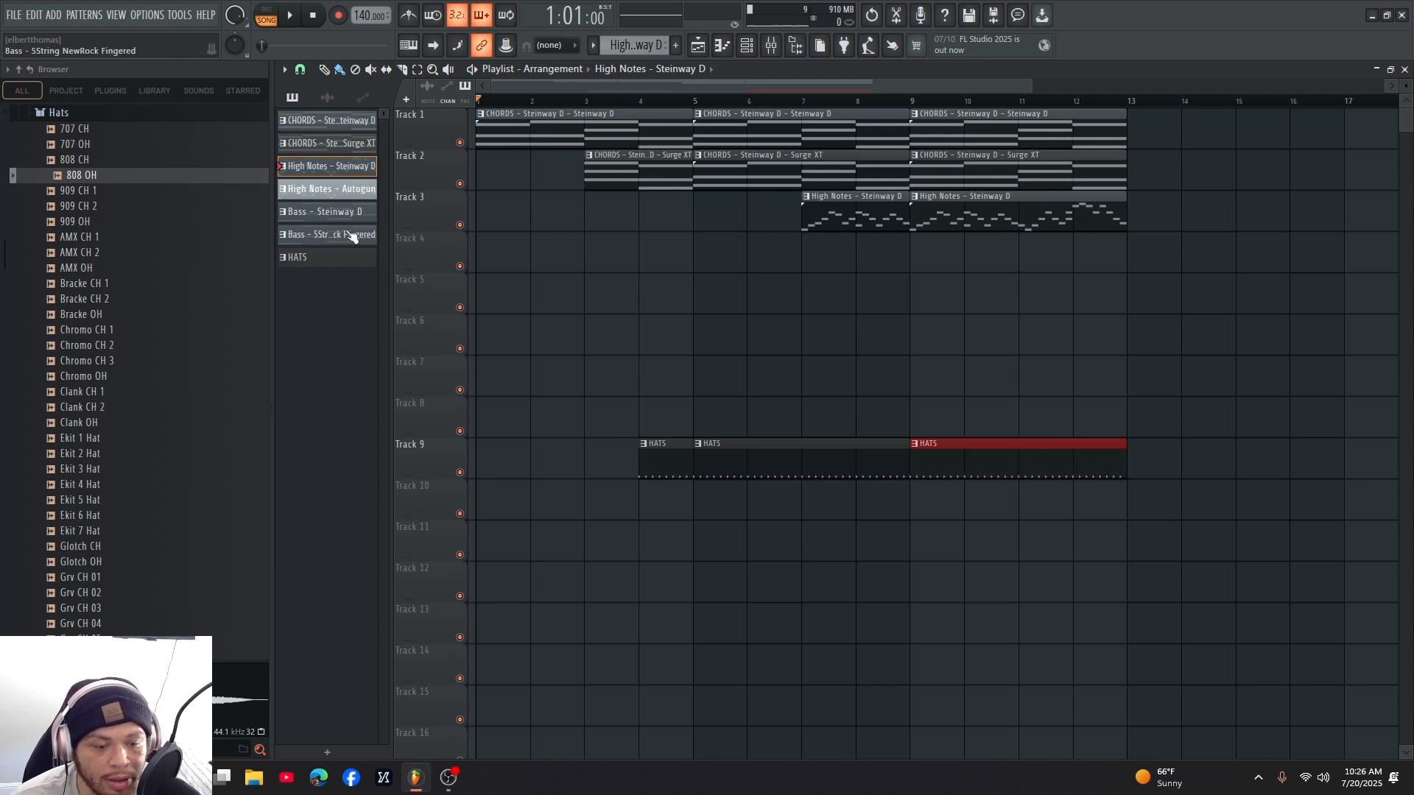
- At bar 9, place Bass - 5String NewRock Fingered on Track 5, Bass - Steinway D on Track 6 and High Notes - Autogun on Track 4
{"action": "left_click", "coordinate": [955, 280]}
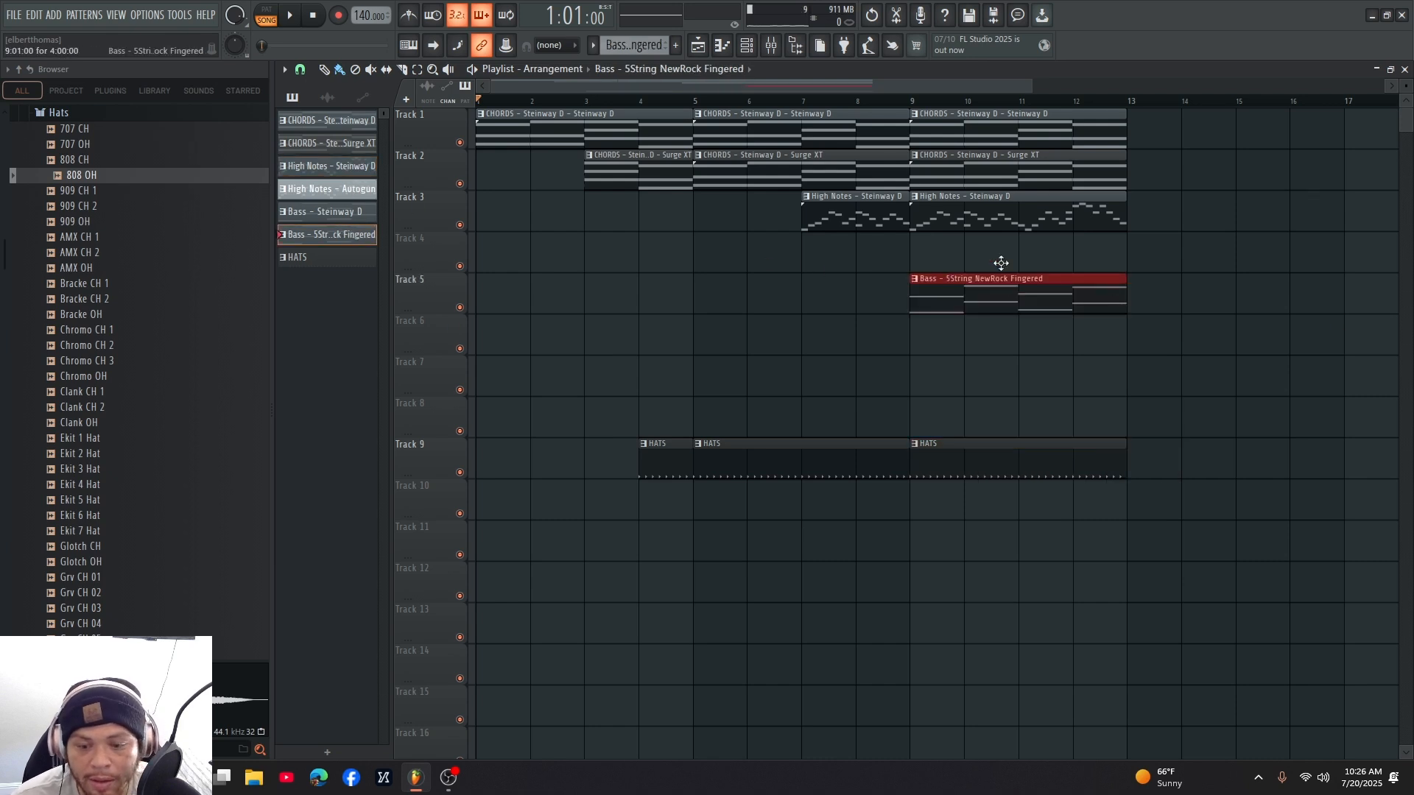
{"action": "left_click_drag", "start_coordinate": [1001, 263], "coordinate": [1006, 231]}
{"action": "left_click_drag", "start_coordinate": [1061, 299], "coordinate": [1005, 277]}
{"action": "key", "text": "shift+Down"}
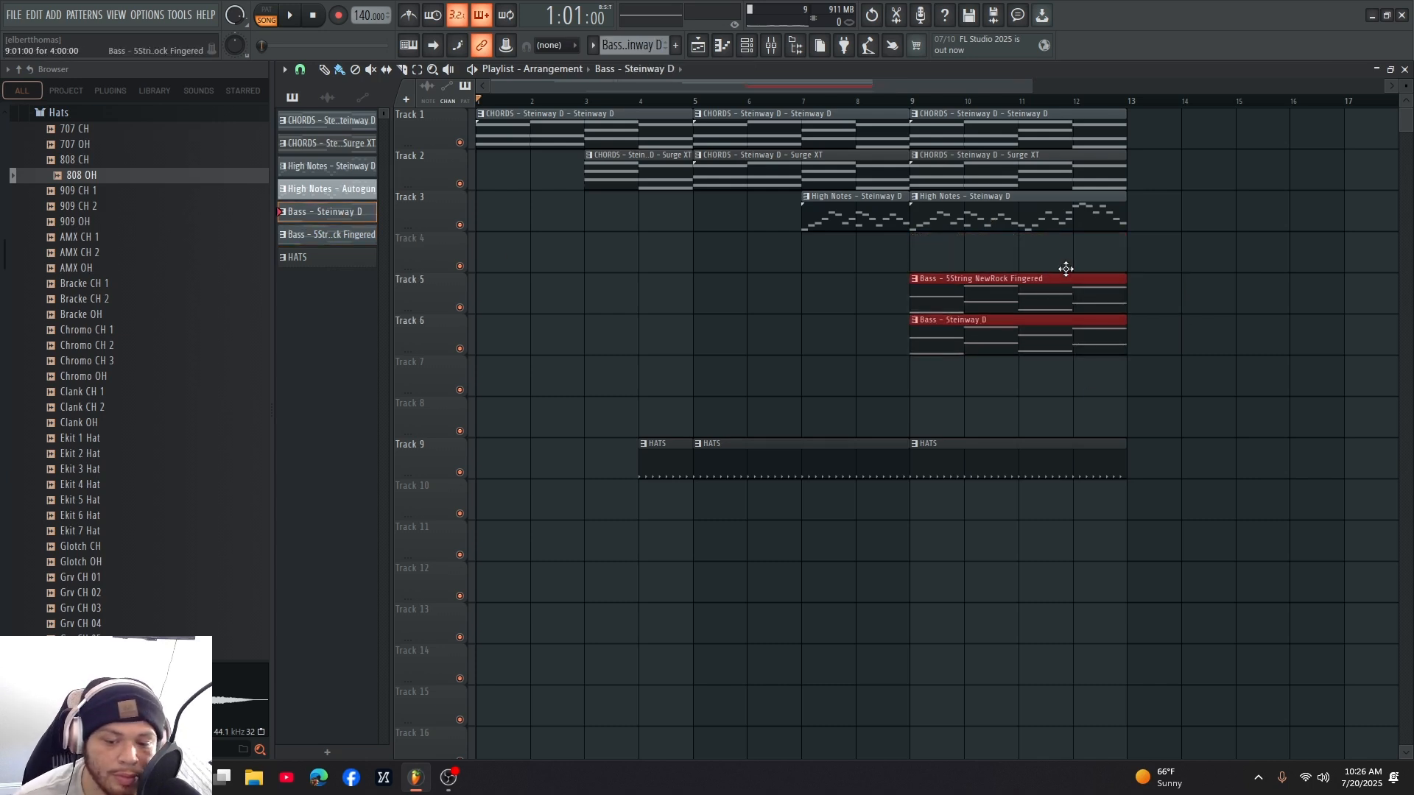
{"action": "left_click", "coordinate": [961, 246]}
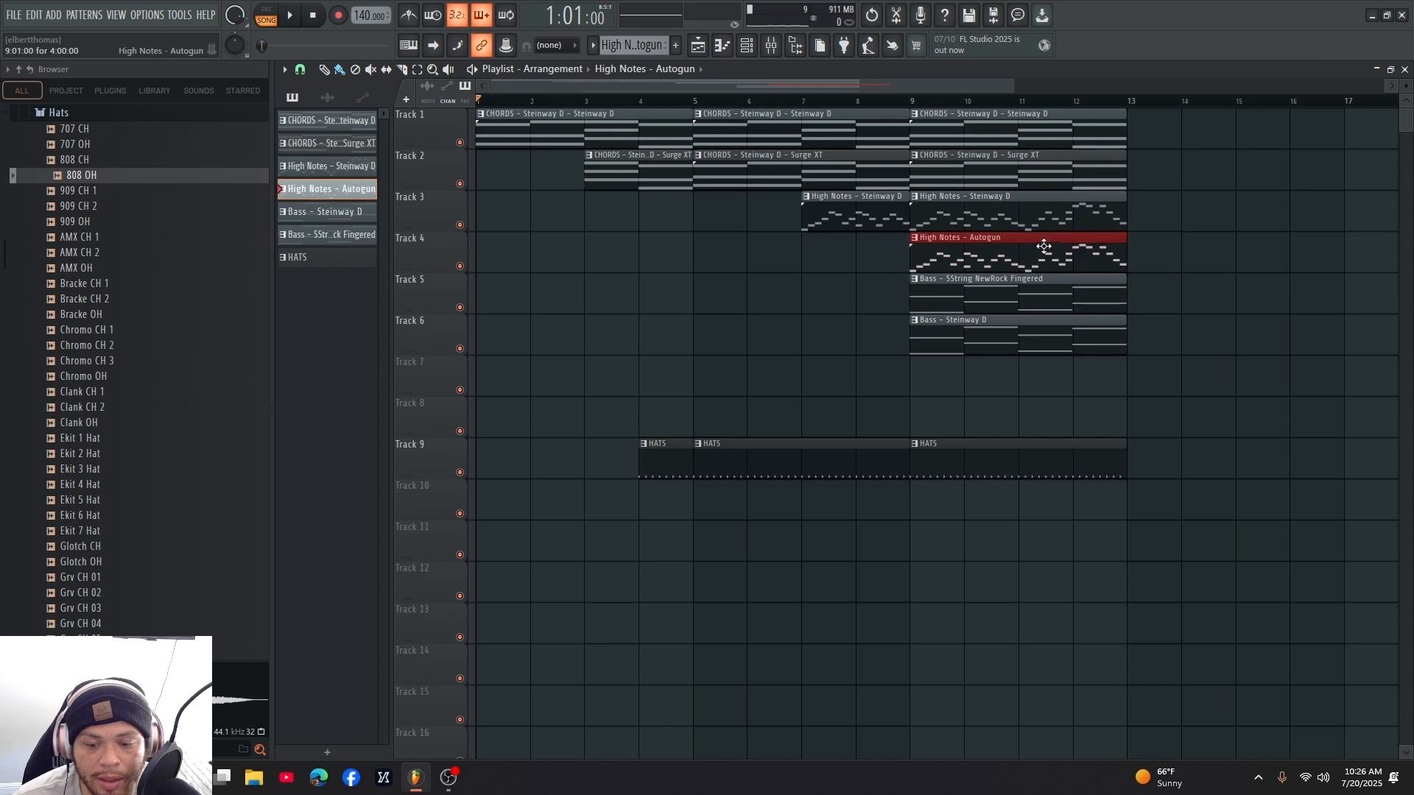
- Check the track levels in the mixer and return to the playlist
{"action": "left_click", "coordinate": [774, 47]}
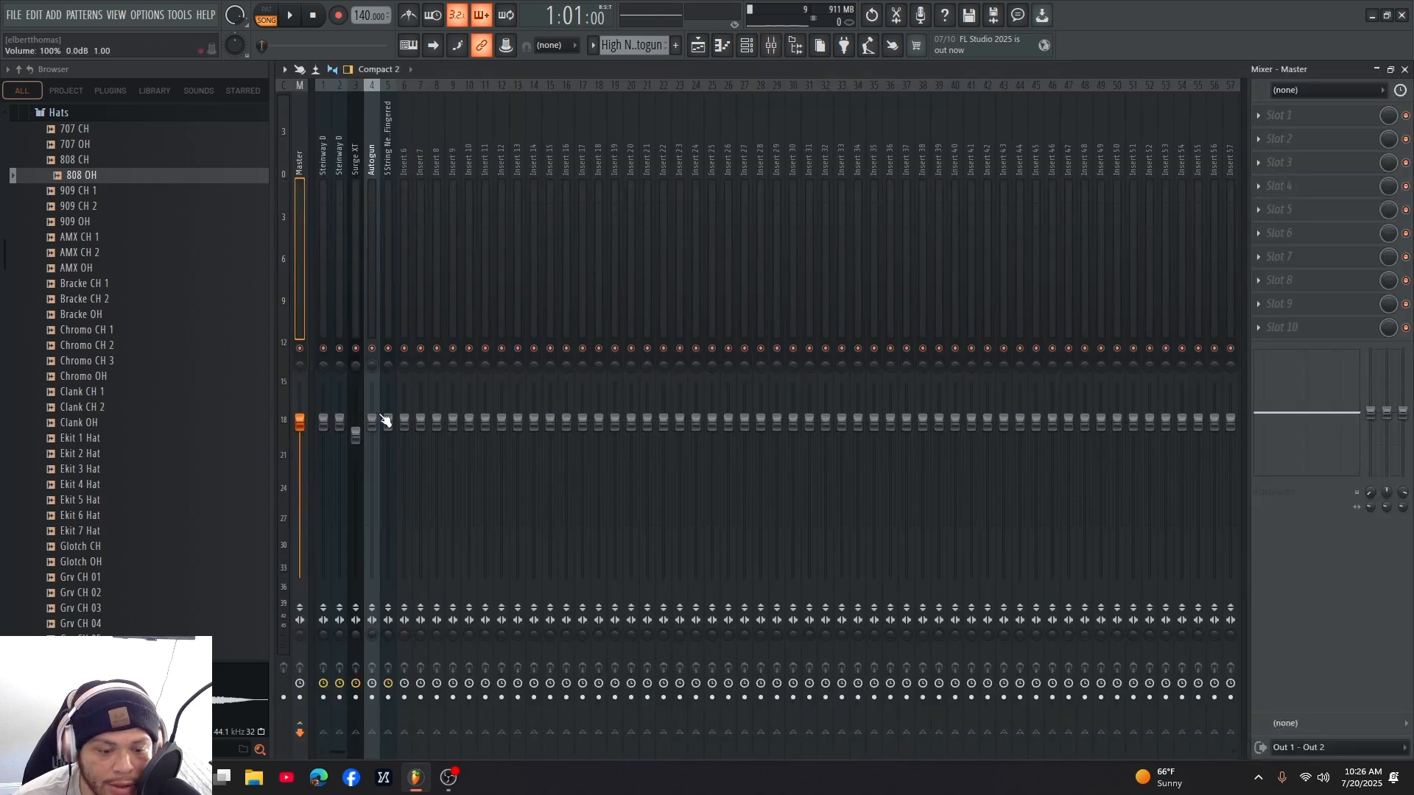
{"action": "left_click", "coordinate": [688, 45]}
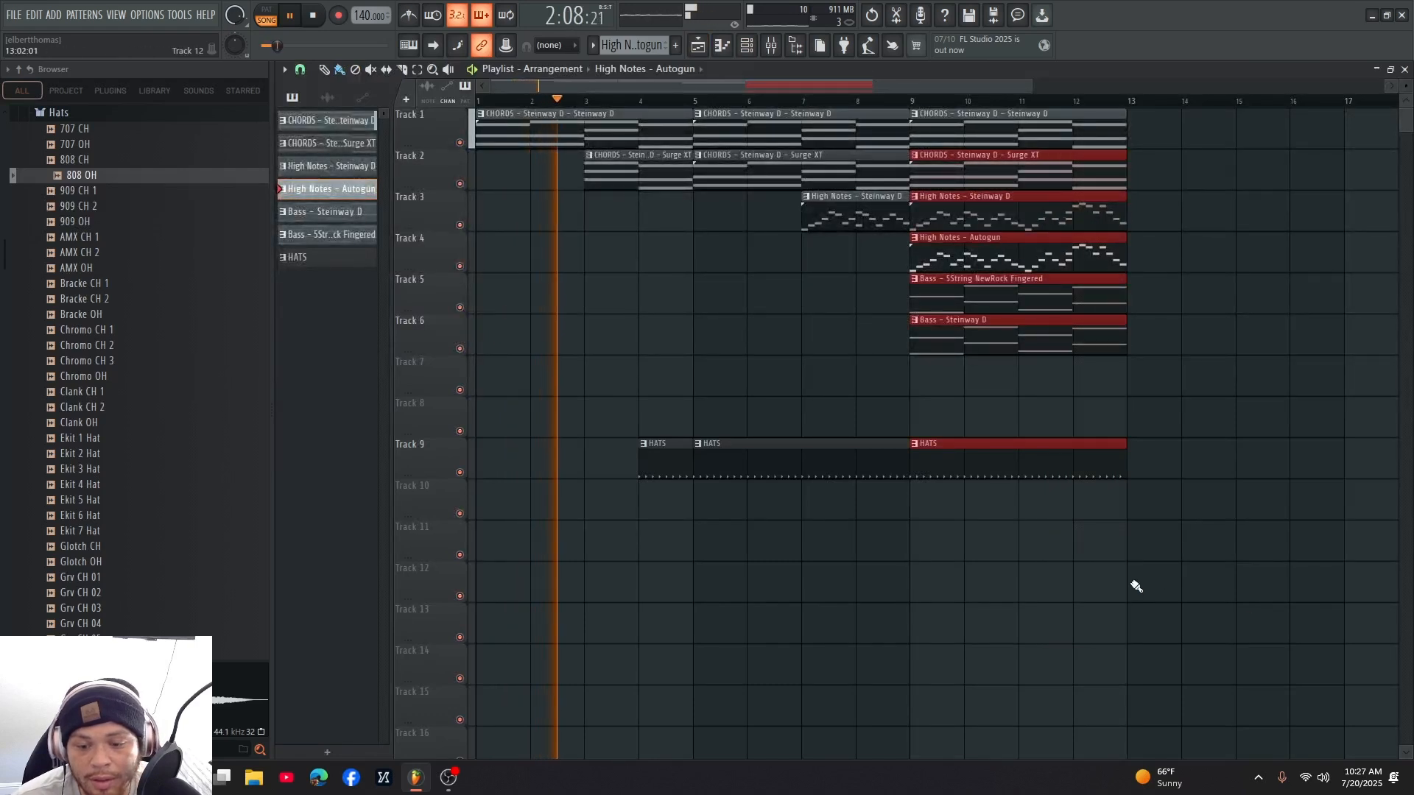
- Try duplicating the clips at bars 9 to 12 to bar 13, stop playback, and delete the copies
{"action": "left_click_drag", "start_coordinate": [1127, 642], "coordinate": [910, 104]}
{"action": "key", "text": "ctrl+b"}
{"action": "left_click_drag", "start_coordinate": [1250, 601], "coordinate": [1250, 150]}
{"action": "scroll", "coordinate": [1208, 367], "scroll_direction": "down", "scroll_amount": 10}
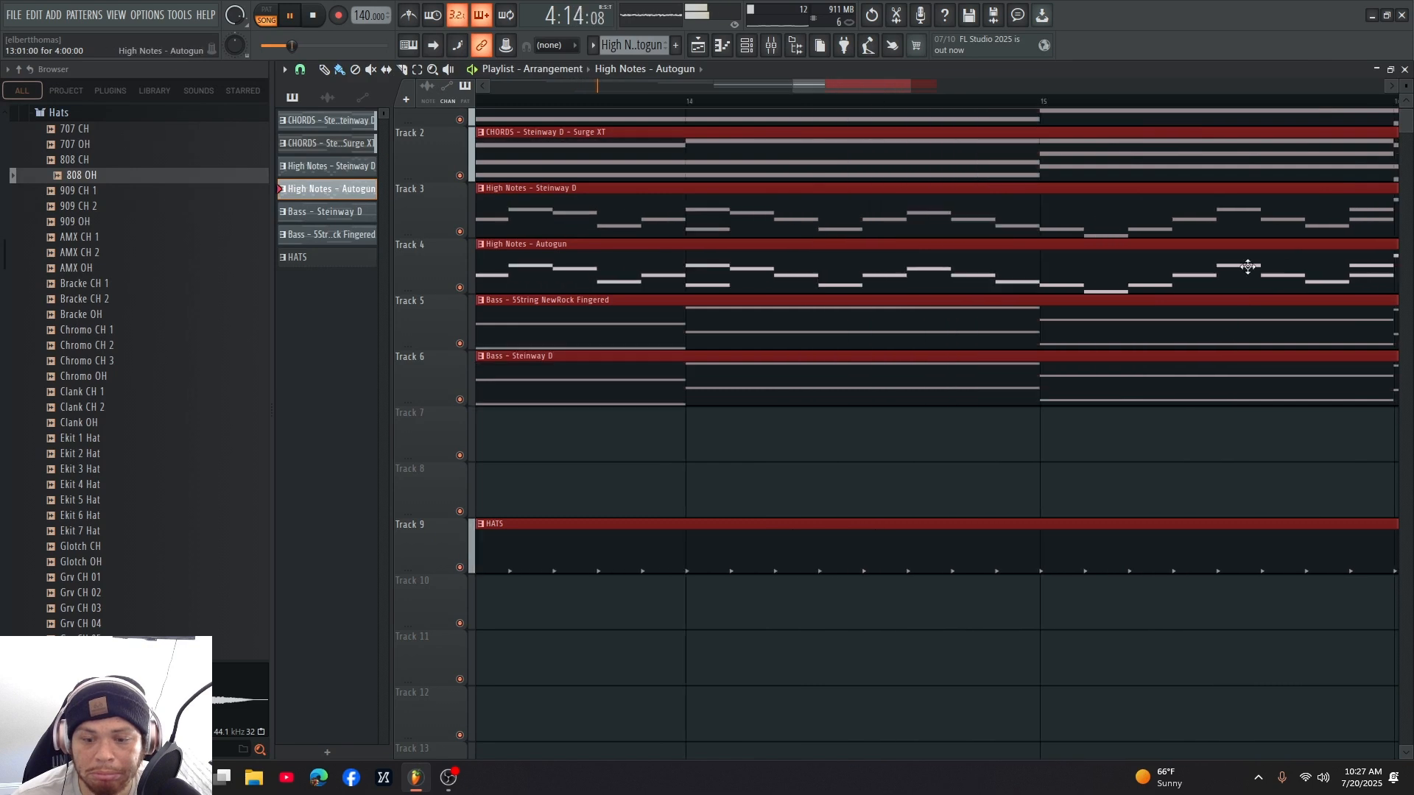
{"action": "key", "text": "space"}
{"action": "key", "text": "Delete"}
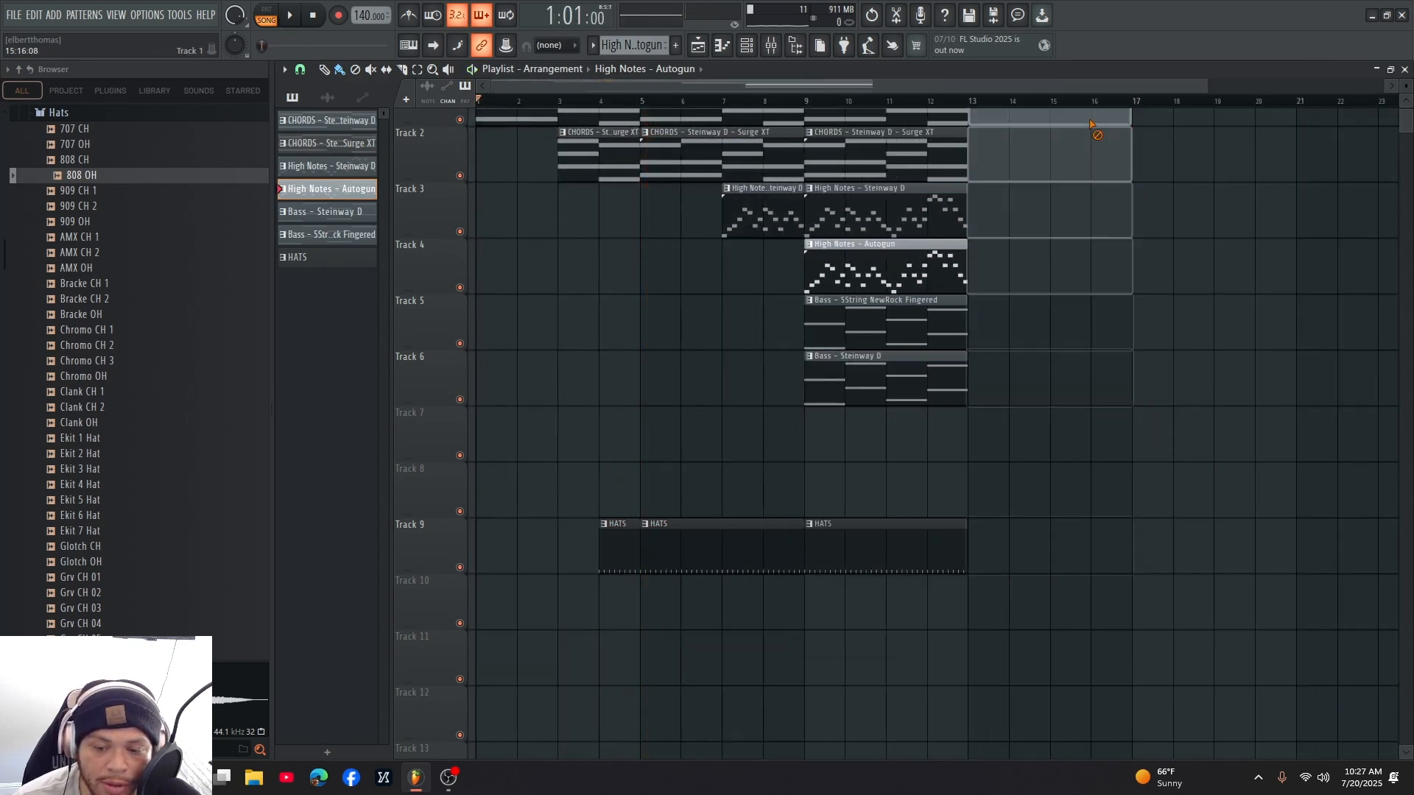
- Duplicate the bar 9 clips on Tracks 1 to 6 to bar 13, leaving out the HATS clip, and play the arrangement
{"action": "scroll", "coordinate": [1061, 589], "scroll_direction": "up", "scroll_amount": 2}
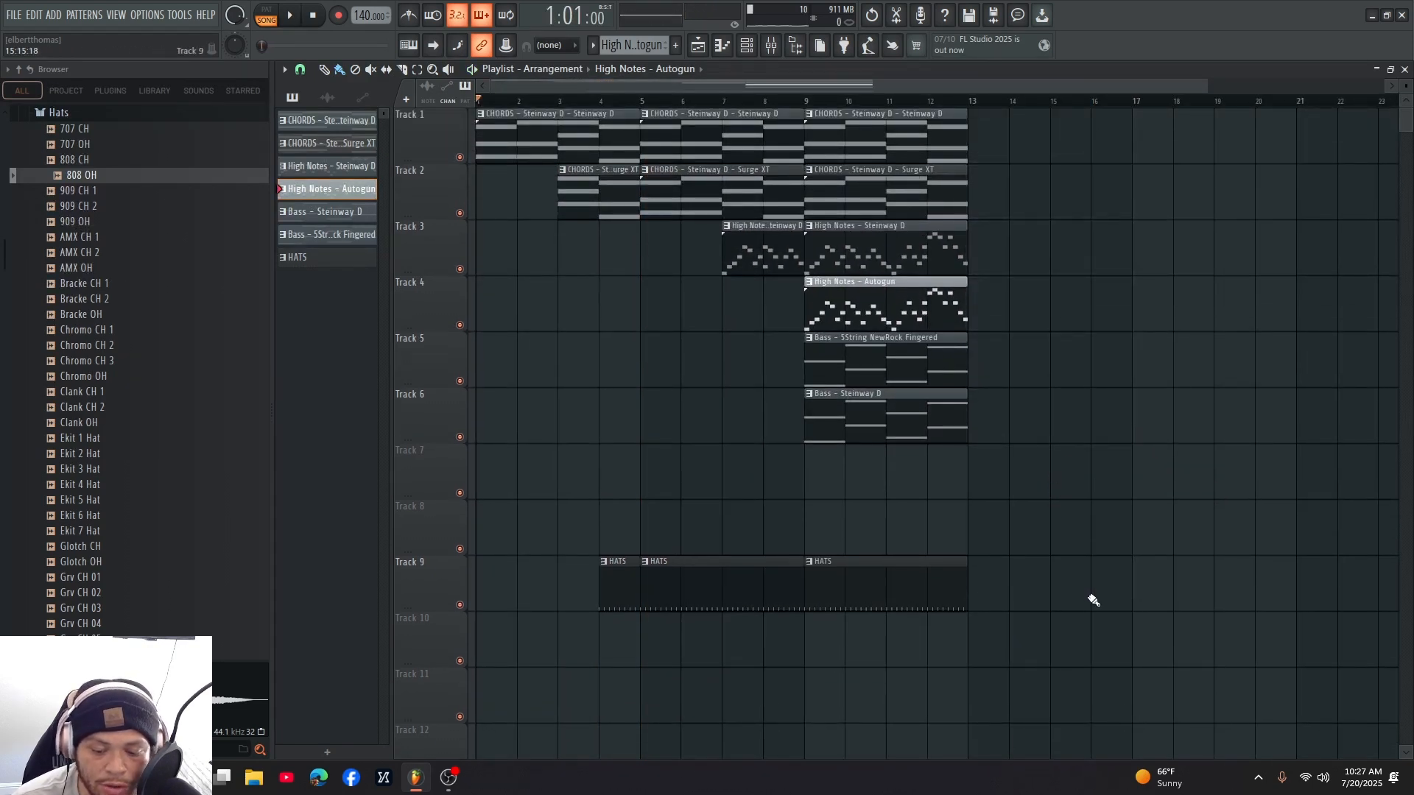
{"action": "left_click_drag", "start_coordinate": [1237, 578], "coordinate": [1038, 515]}
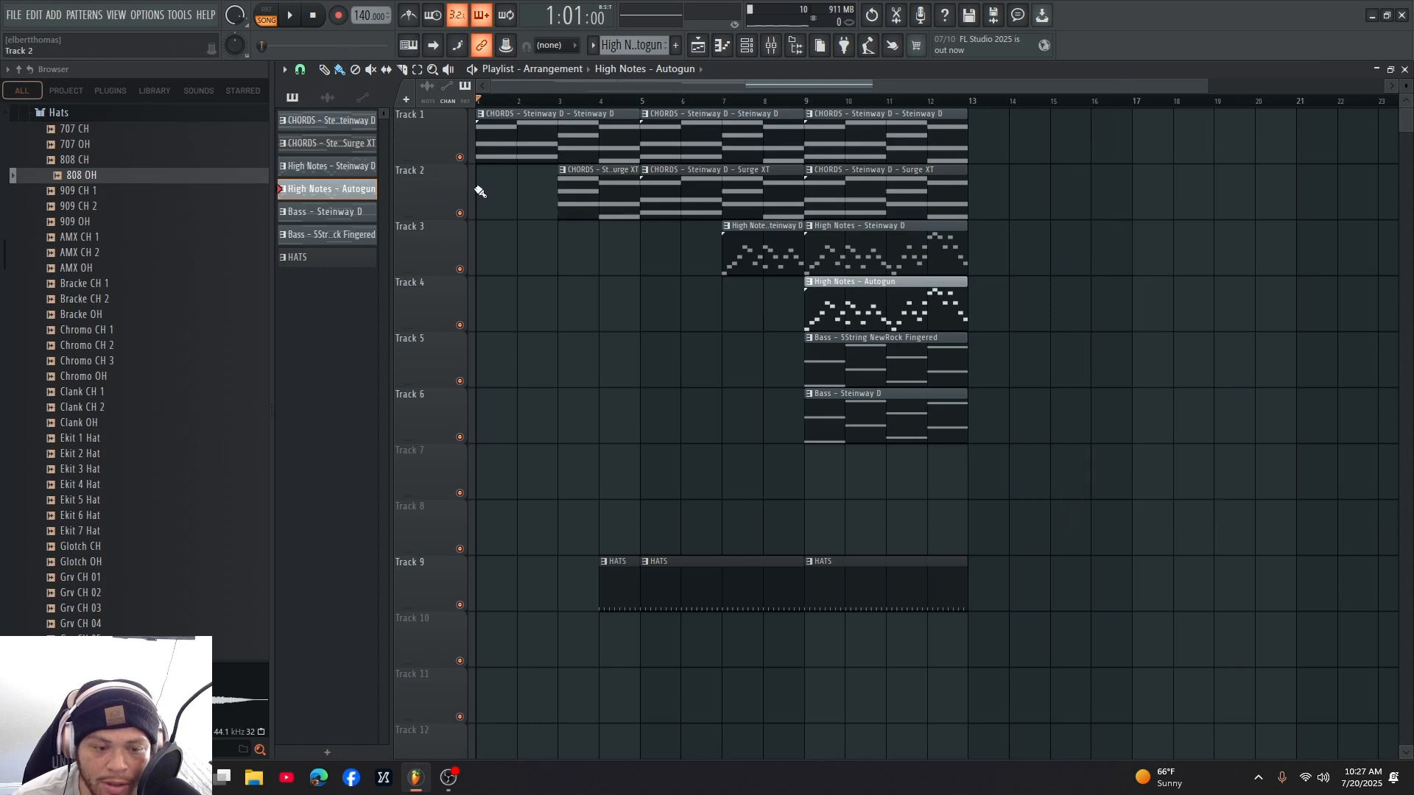
{"action": "left_click_drag", "start_coordinate": [1202, 500], "coordinate": [1051, 152]}
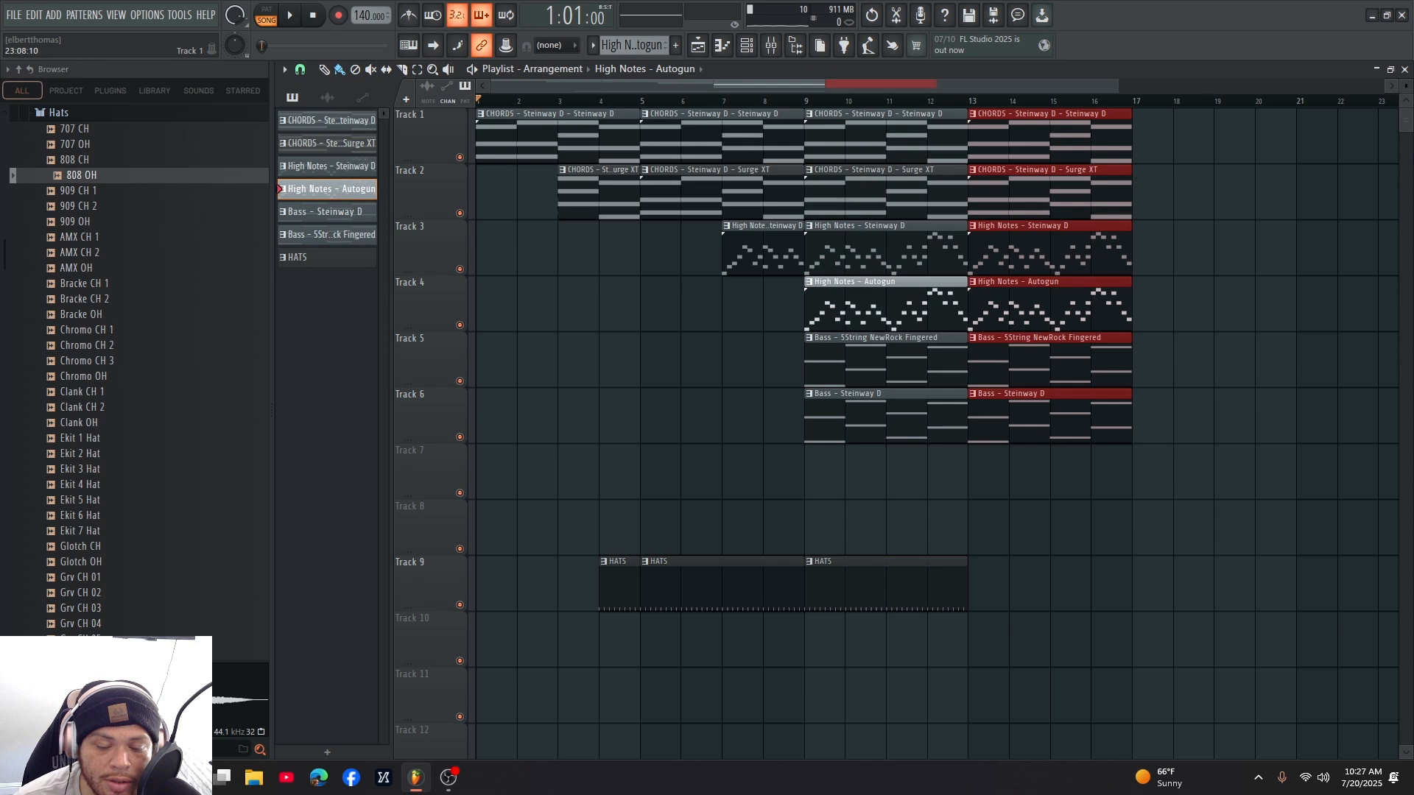
{"action": "key", "text": "space"}
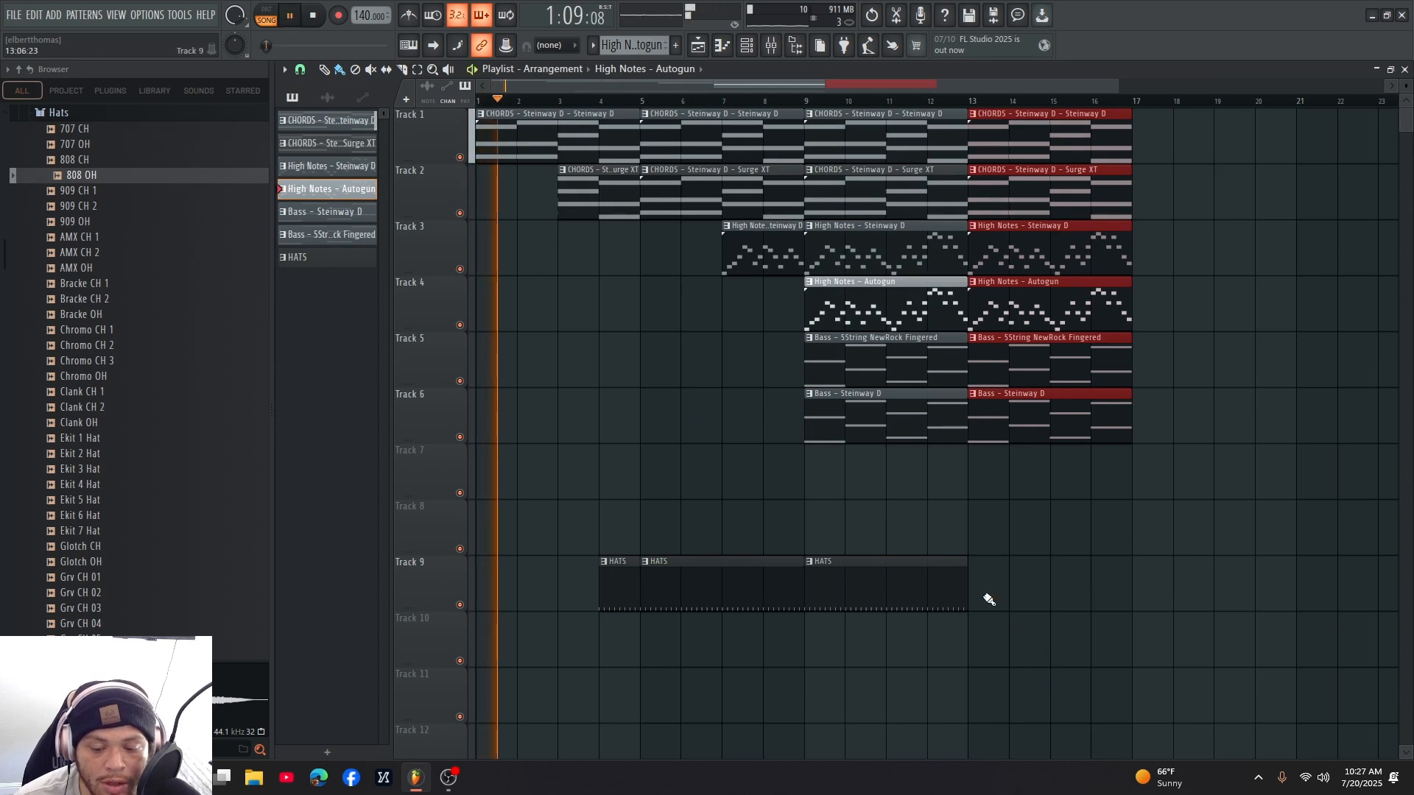
- Duplicate the HATS clip to bar 13 on Track 9 and copy all the bar 13 clips to bar 17
{"action": "left_click_drag", "start_coordinate": [872, 599], "coordinate": [1046, 595]}
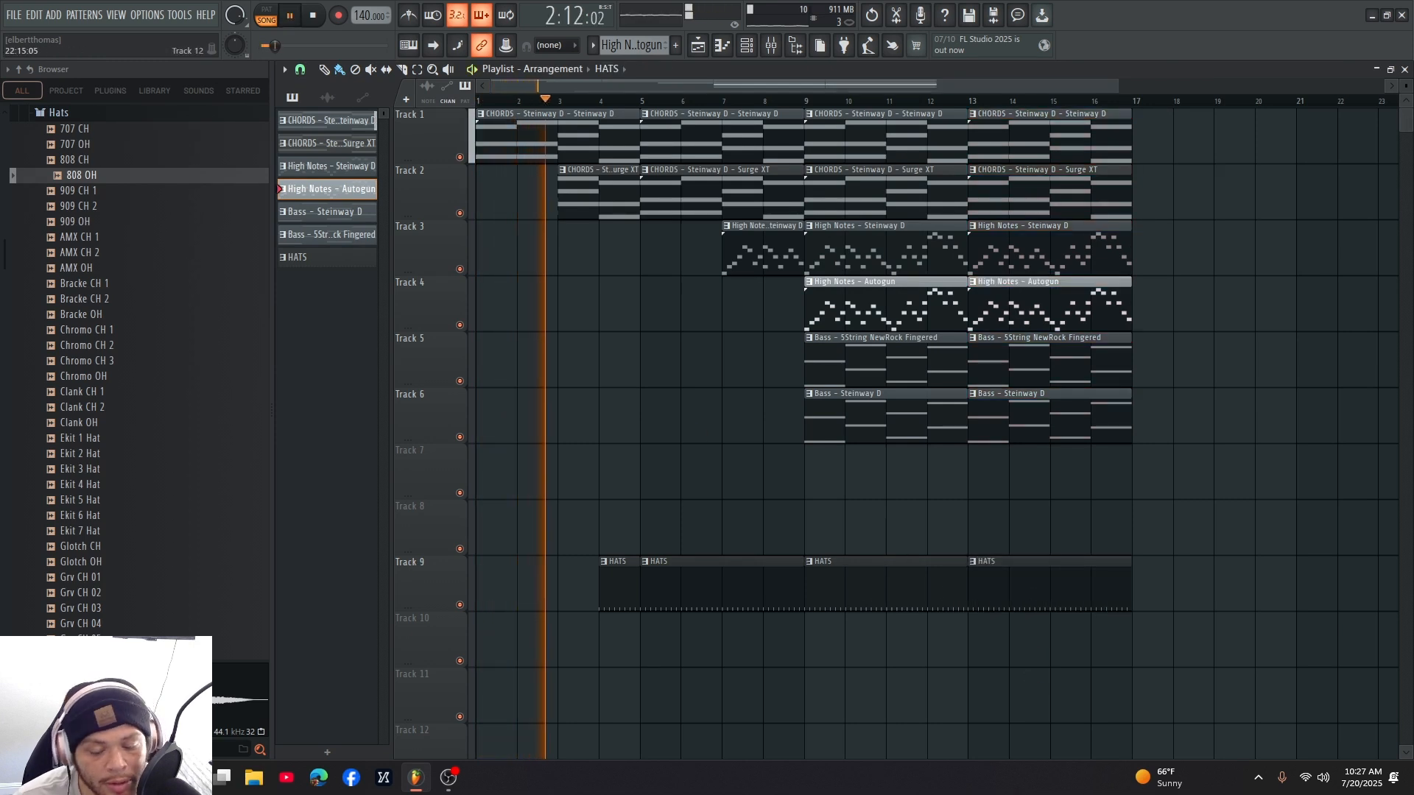
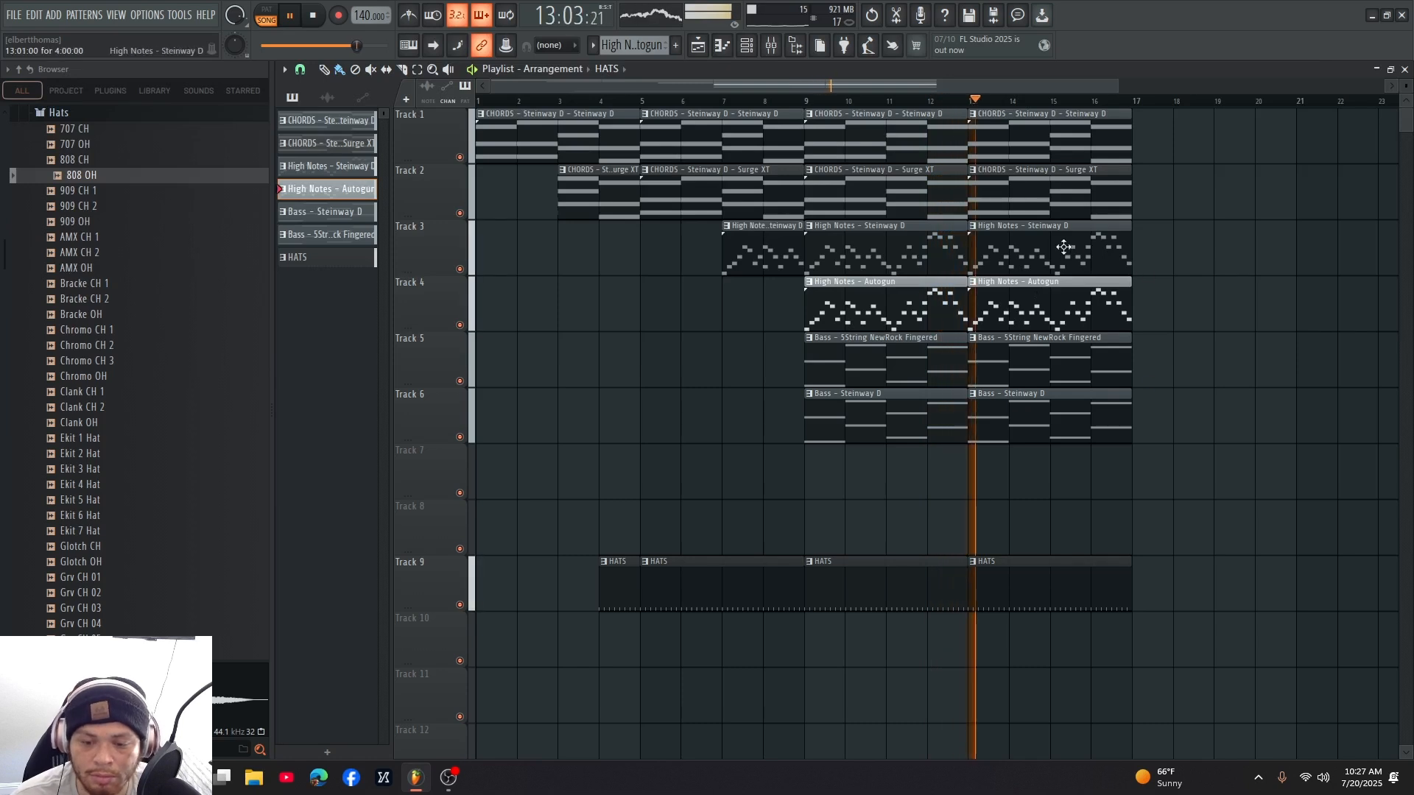
{"action": "key", "text": "space"}
{"action": "left_click_drag", "start_coordinate": [1140, 696], "coordinate": [1051, 133]}
{"action": "mouse_move", "coordinate": [1033, 146]}
{"action": "left_mouse_down"}
{"action": "mouse_move", "coordinate": [1275, 161]}
{"action": "mouse_move", "coordinate": [1199, 164]}
{"action": "left_mouse_up"}
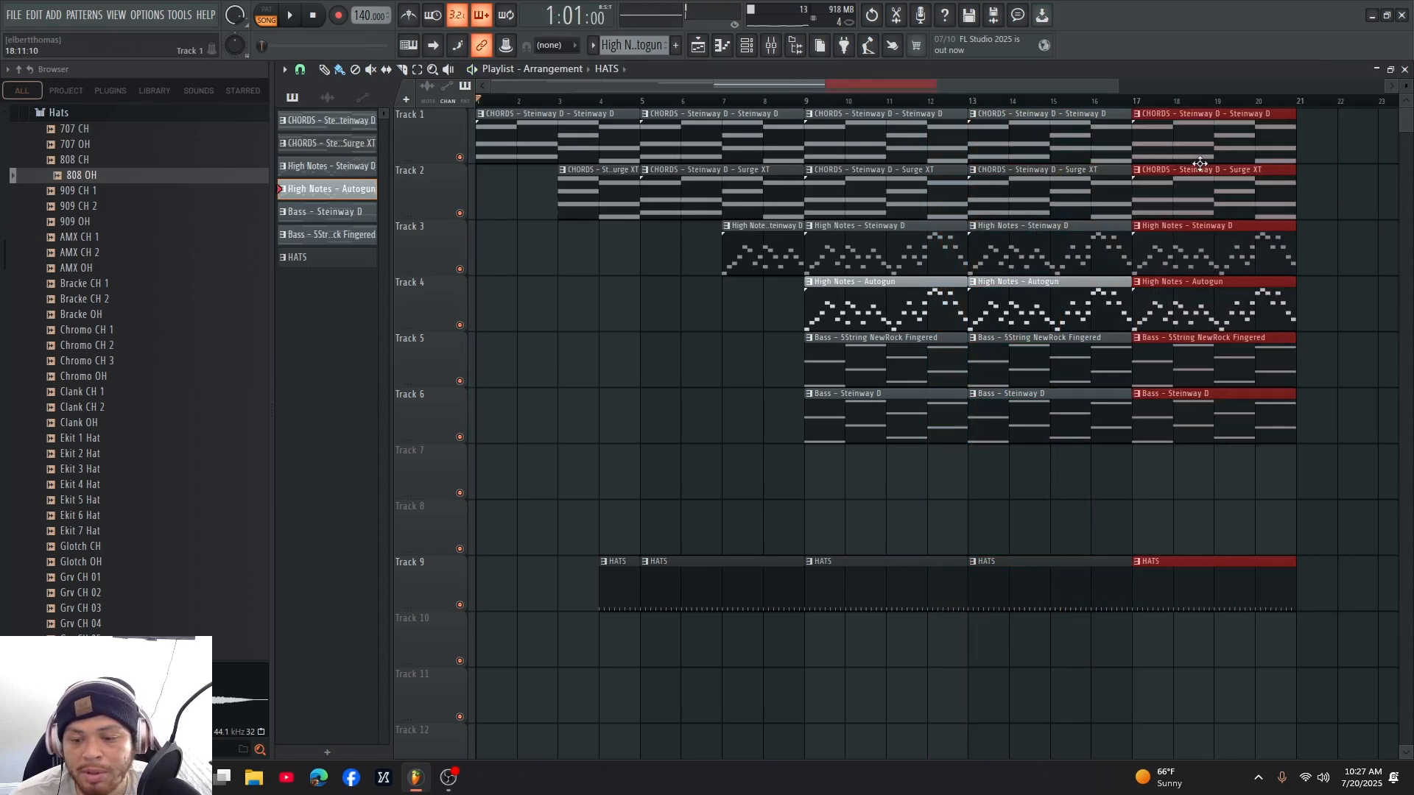
- Repeat the four-bar block of clips on all used tracks at bars 21, 25 and 29
{"action": "scroll", "coordinate": [1215, 533], "scroll_direction": "down", "scroll_amount": 1}
{"action": "left_click_drag", "start_coordinate": [1090, 139], "coordinate": [1217, 138]}
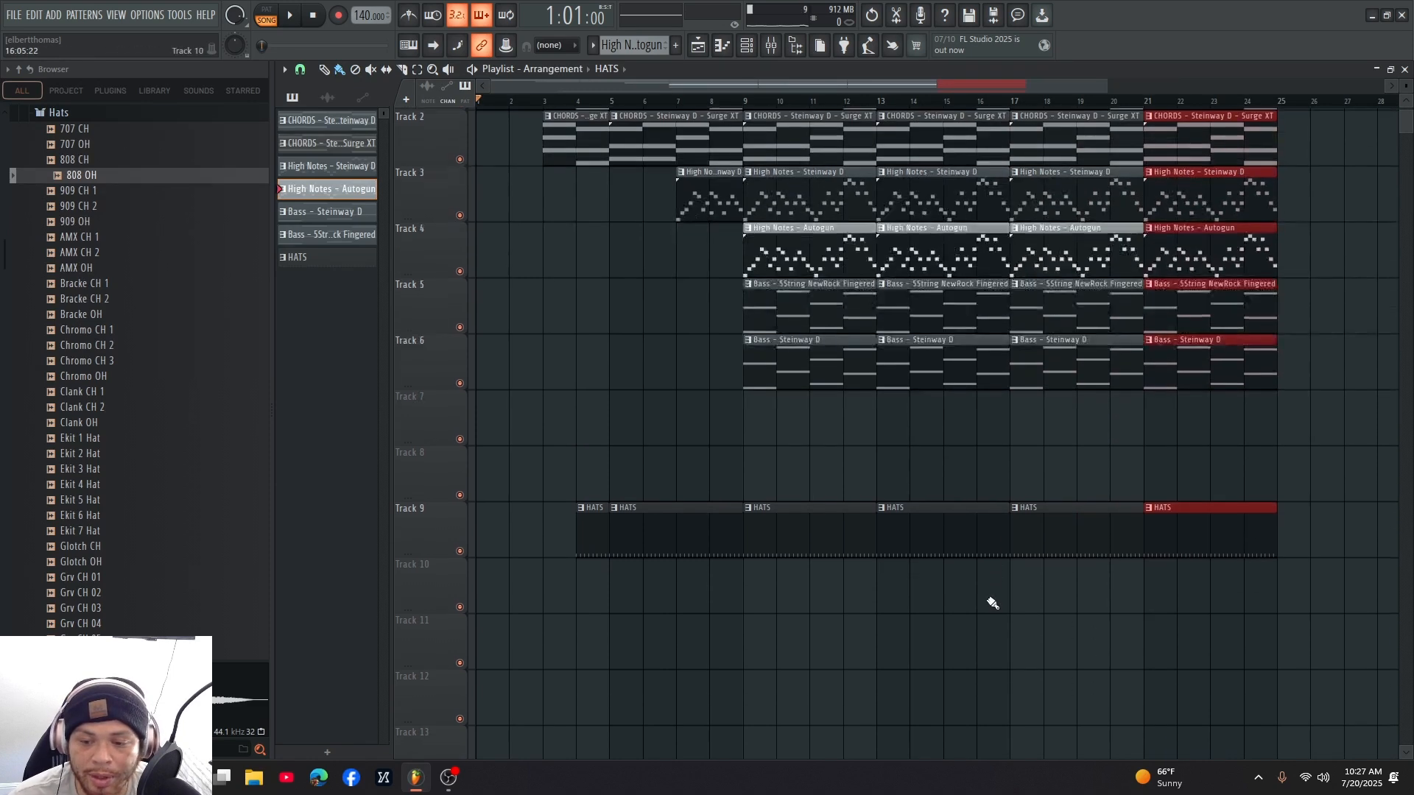
{"action": "scroll", "coordinate": [1063, 478], "scroll_direction": "up", "scroll_amount": 1}
{"action": "scroll", "coordinate": [997, 530], "scroll_direction": "down", "scroll_amount": 2}
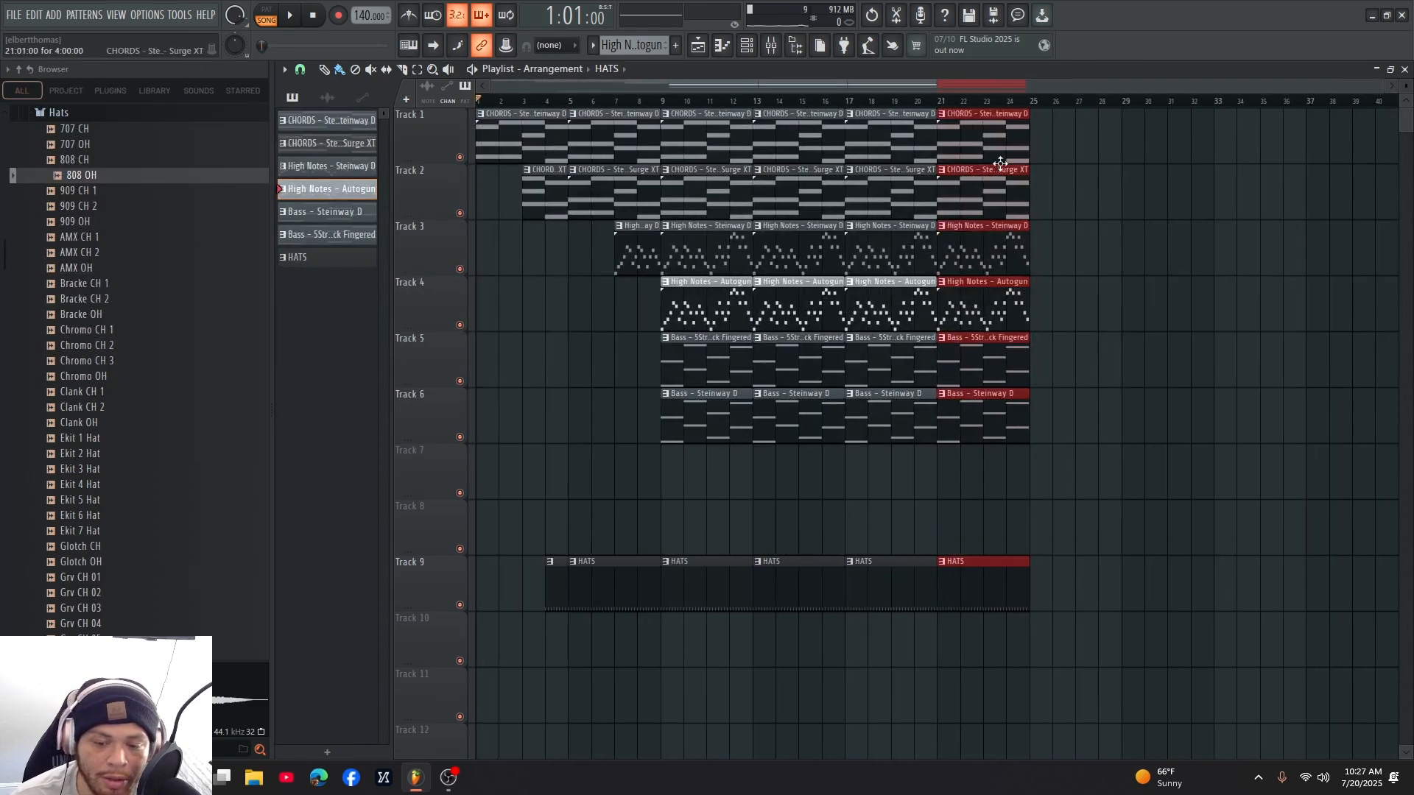
{"action": "mouse_move", "coordinate": [997, 137]}
{"action": "left_mouse_down"}
{"action": "mouse_move", "coordinate": [1099, 163]}
{"action": "mouse_move", "coordinate": [1146, 145]}
{"action": "left_mouse_up"}
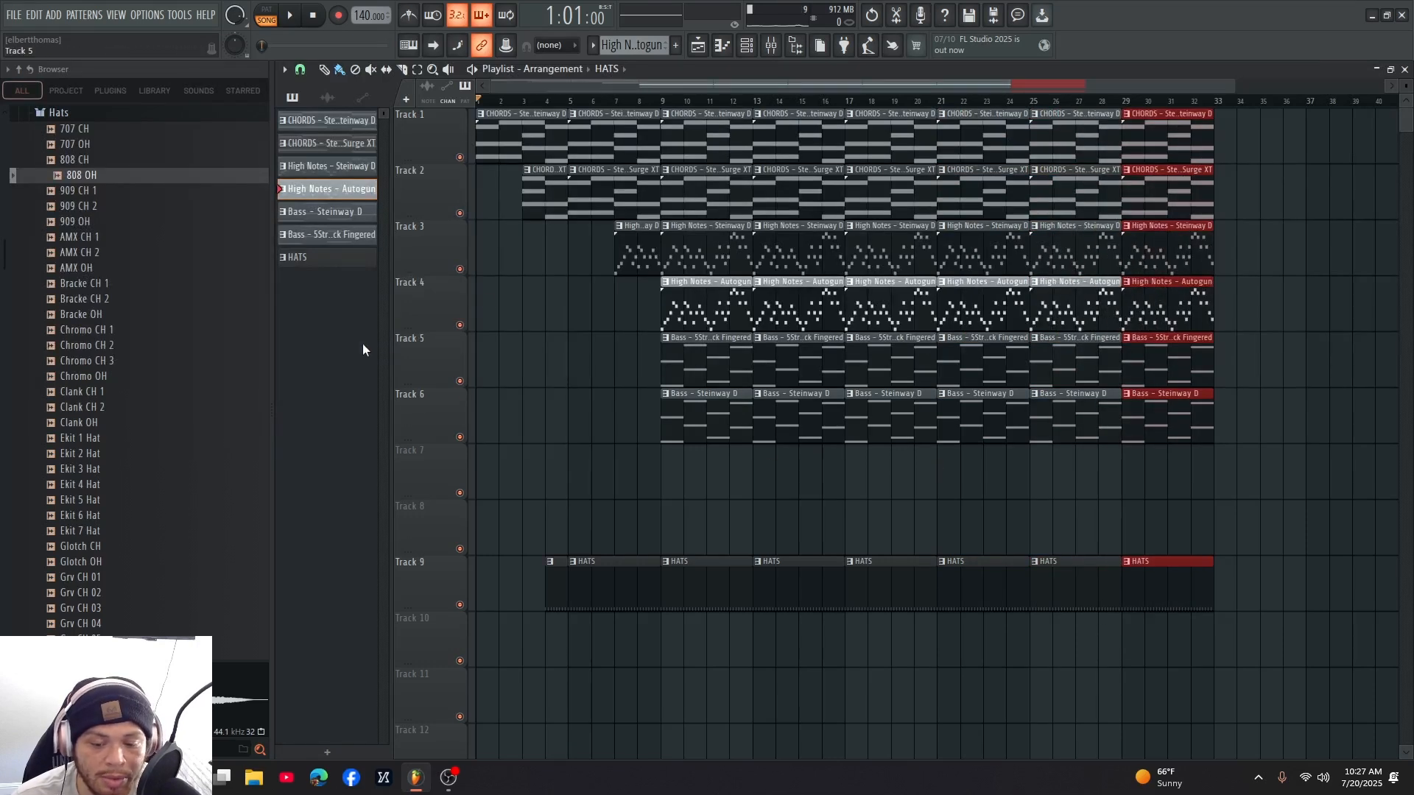
- Collapse the Hats and Cymbals sample folders and open the Kicks folder in the Drums pack
{"action": "scroll", "coordinate": [43, 307], "scroll_direction": "up", "scroll_amount": 7}
{"action": "scroll", "coordinate": [66, 298], "scroll_direction": "down", "scroll_amount": 4}
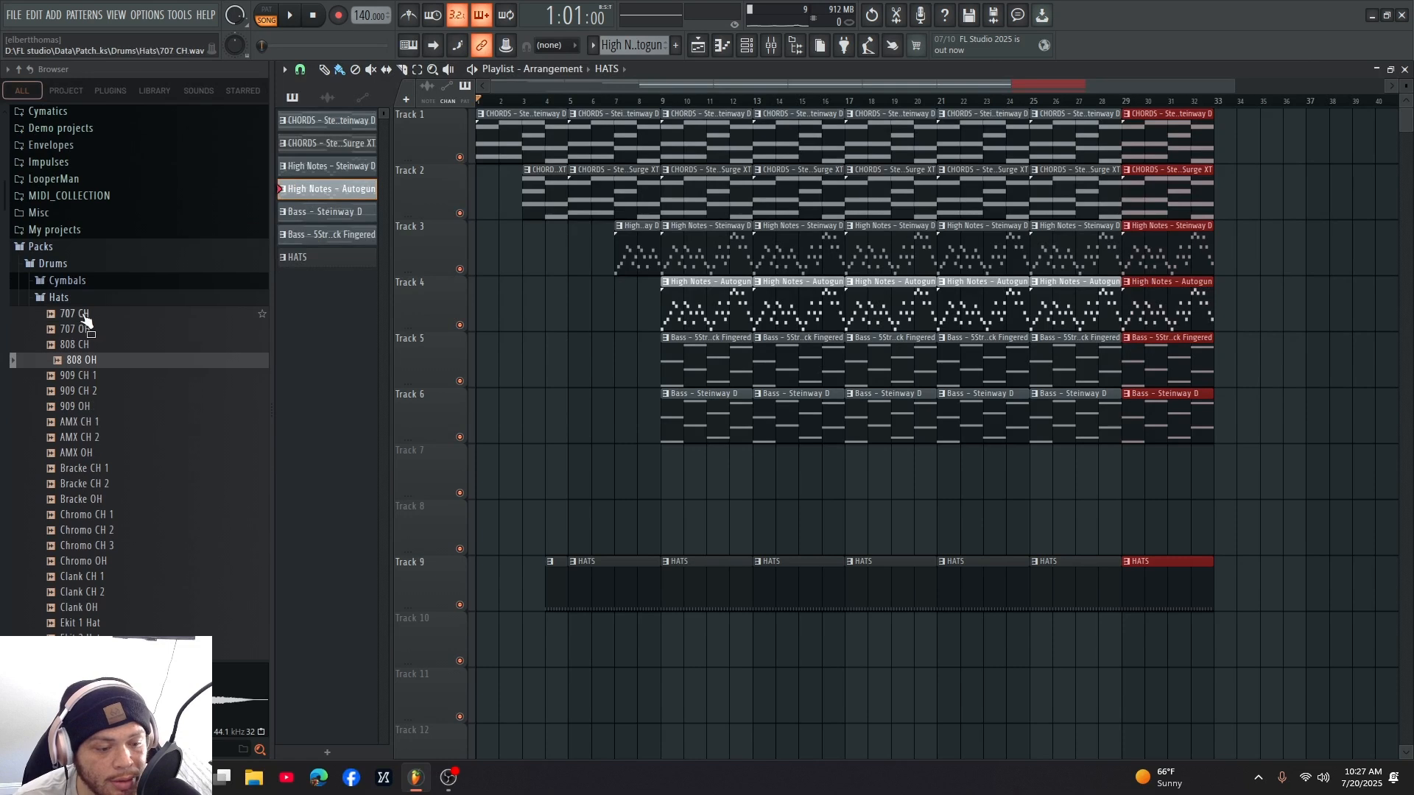
{"action": "left_click", "coordinate": [83, 297]}
{"action": "left_click", "coordinate": [89, 280]}
{"action": "left_click", "coordinate": [108, 187]}
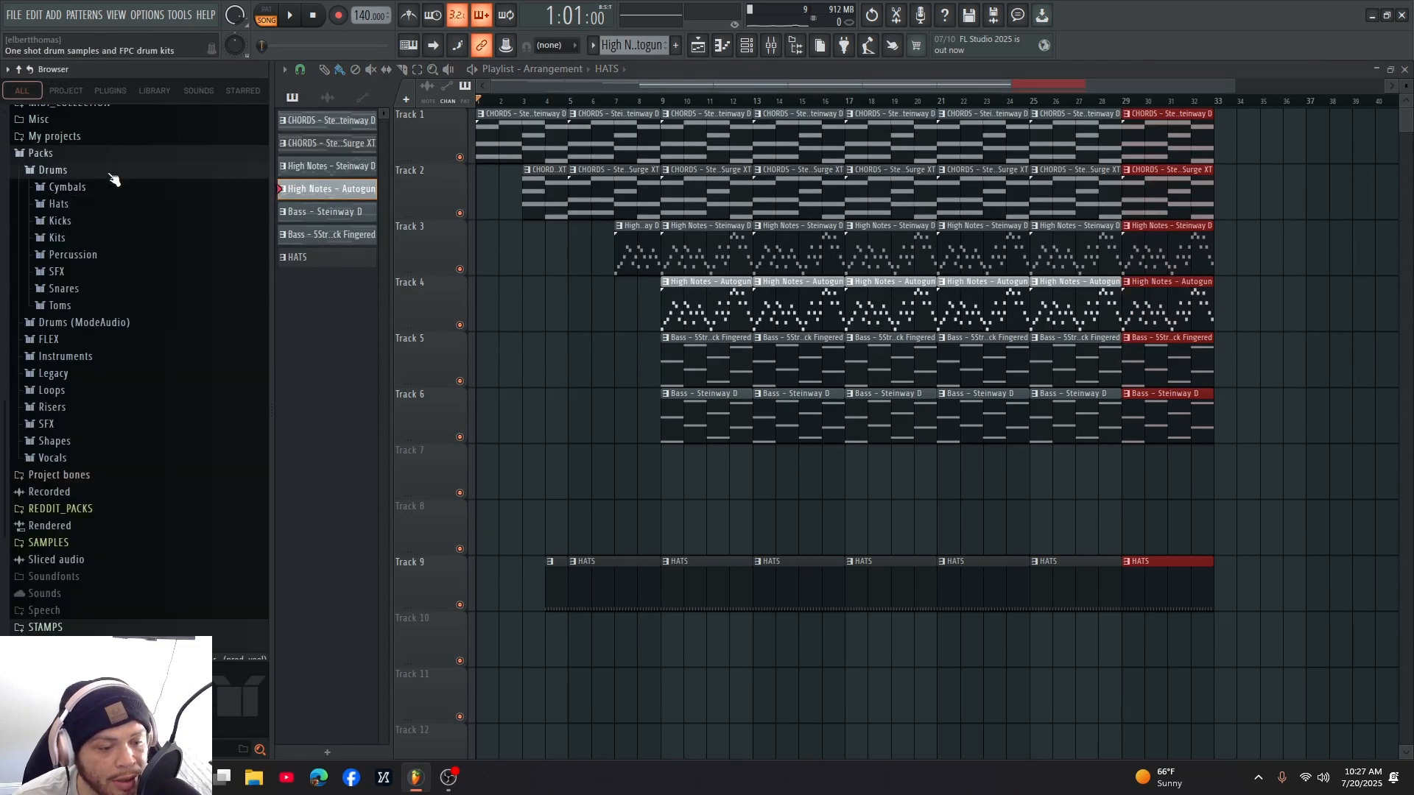
{"action": "left_click", "coordinate": [112, 174]}
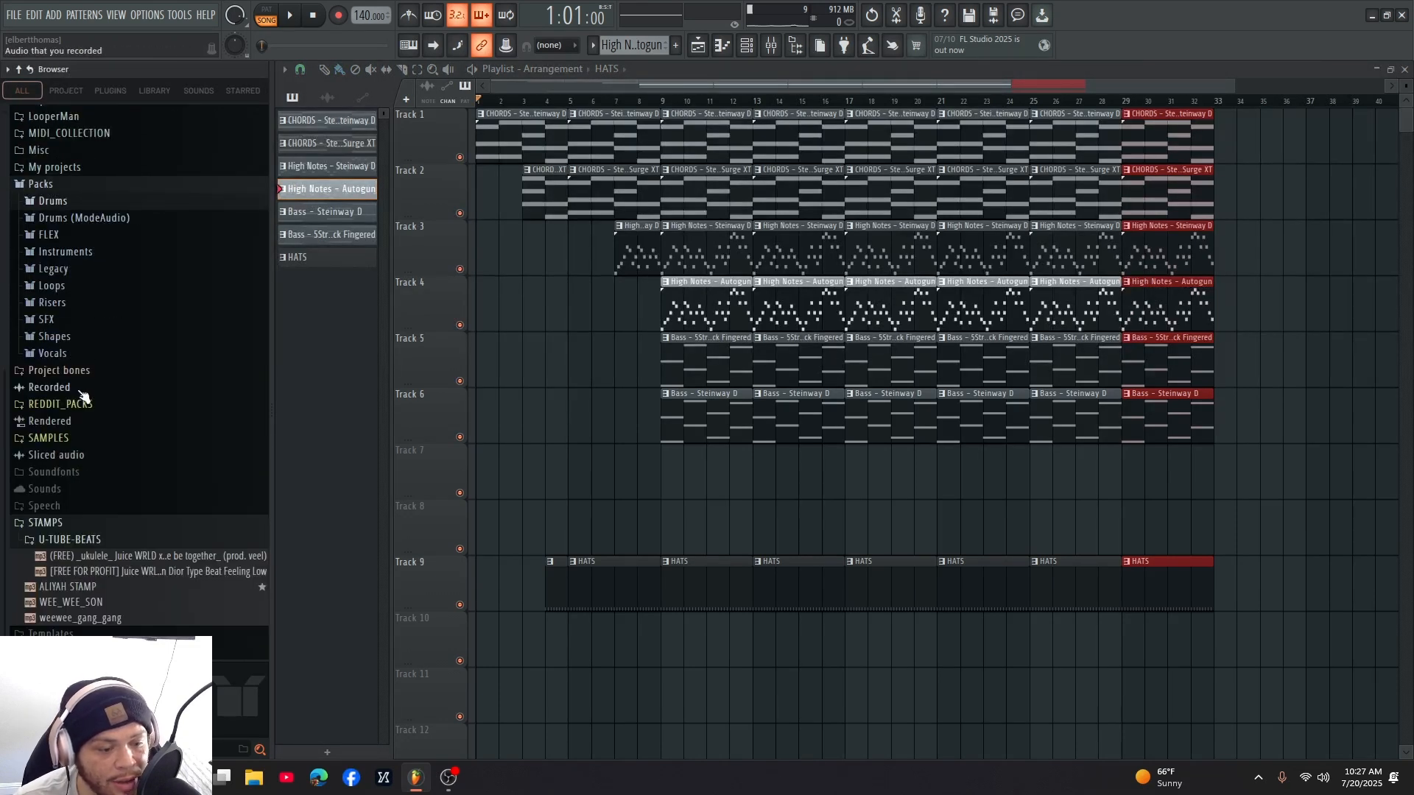
{"action": "scroll", "coordinate": [59, 390], "scroll_direction": "up", "scroll_amount": 5}
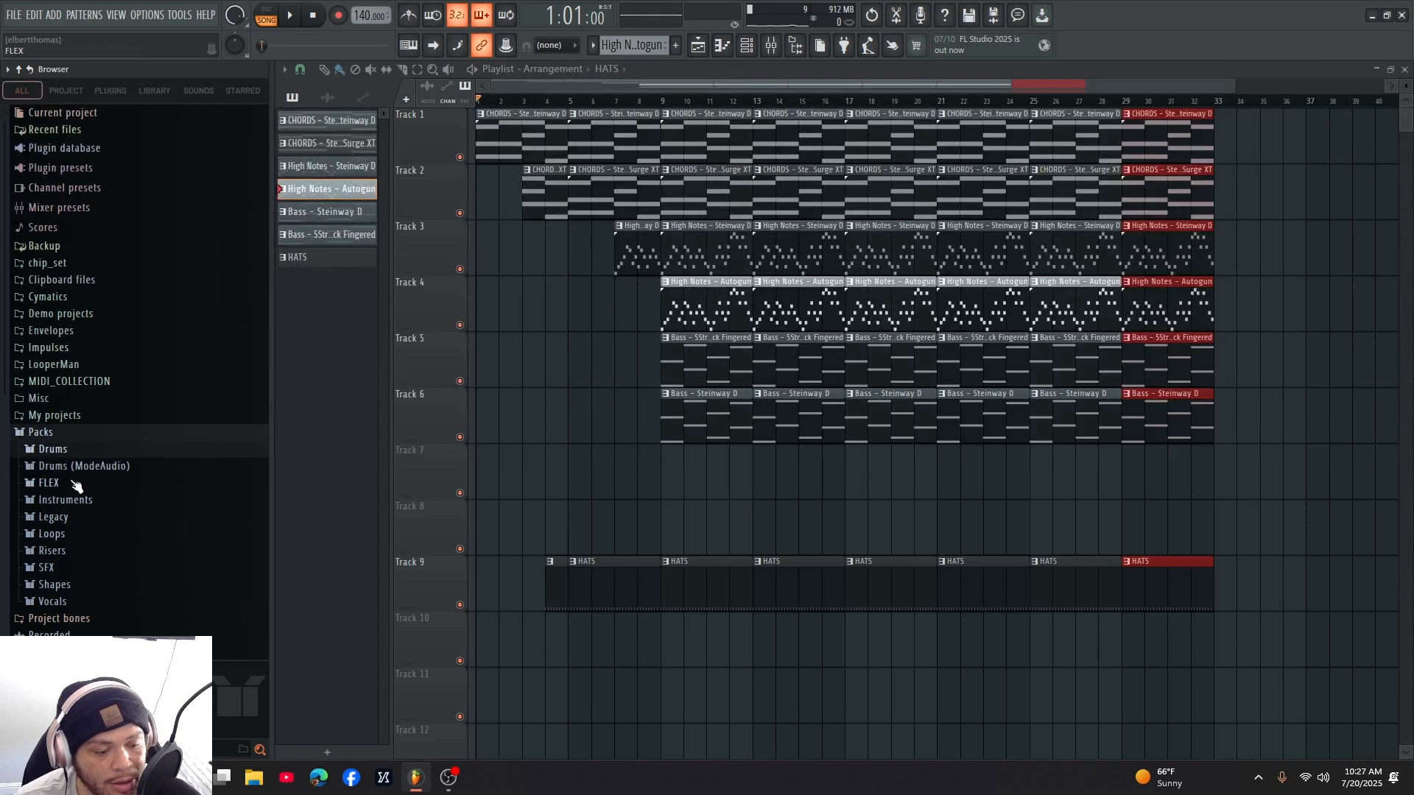
{"action": "left_click", "coordinate": [67, 484]}
{"action": "left_click", "coordinate": [69, 450]}
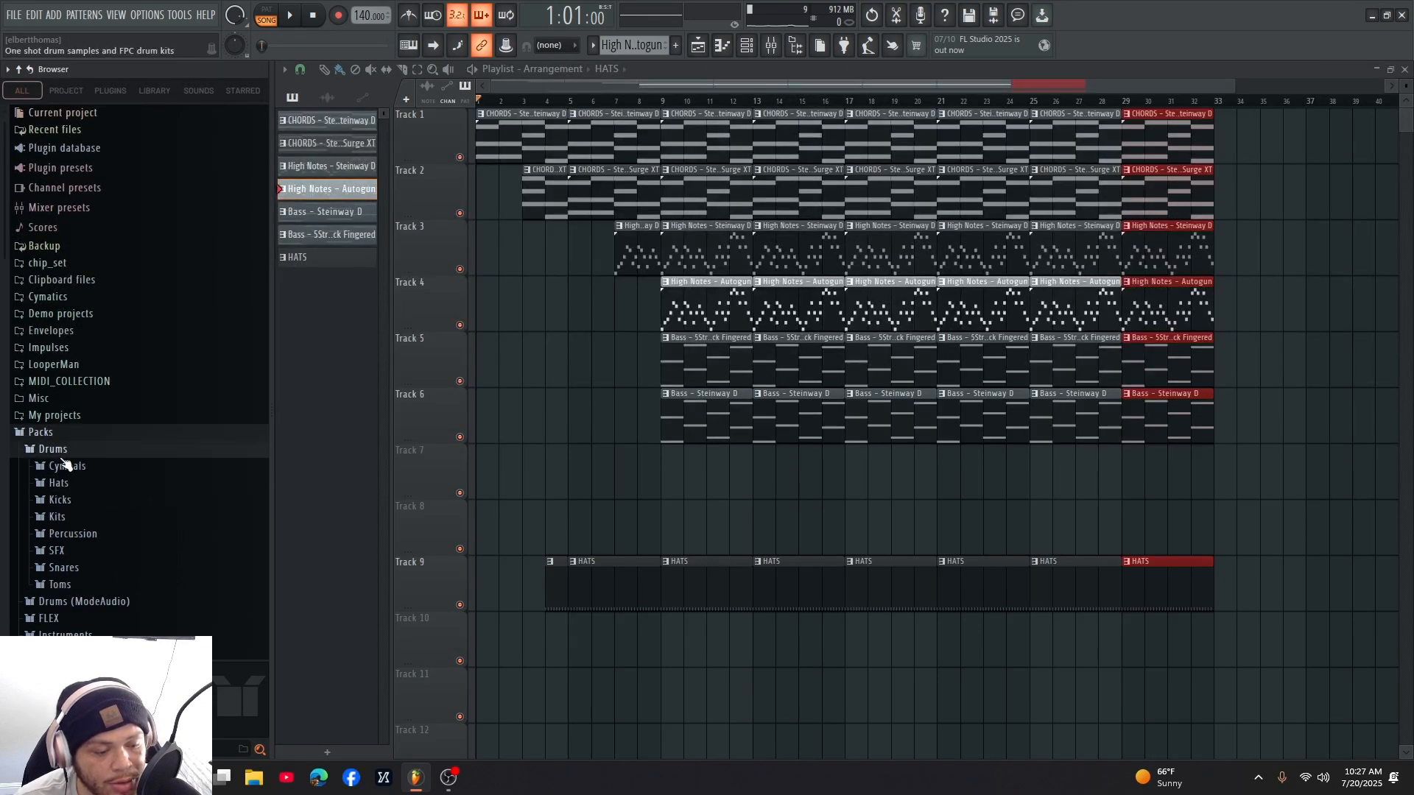
{"action": "left_click", "coordinate": [60, 500]}
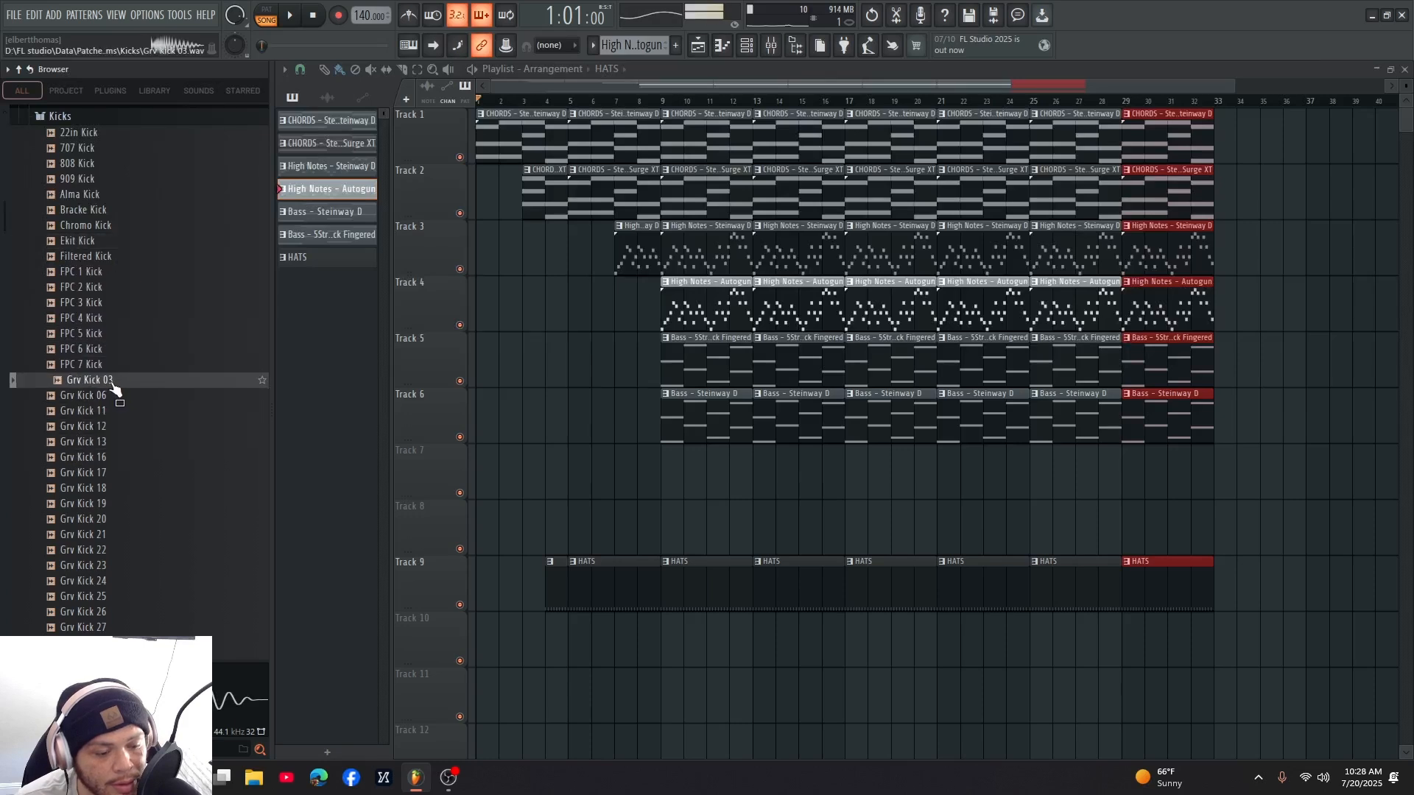
- Audition kick samples in the Kicks folder, including the Grv, Minimal, Linn, Jung, Importer and GSReal kicks
{"action": "left_click", "coordinate": [99, 334]}
{"action": "left_click", "coordinate": [94, 411]}
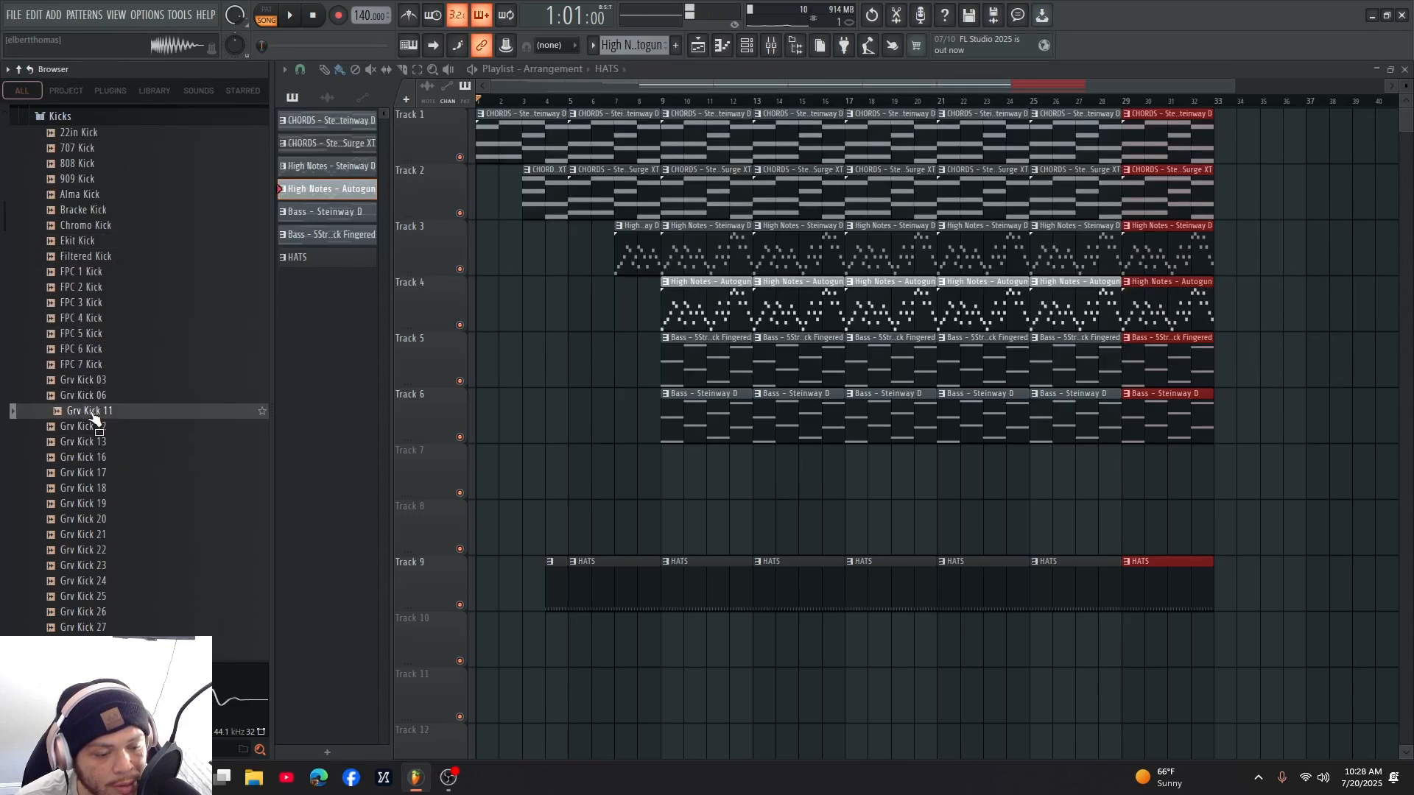
{"action": "scroll", "coordinate": [110, 530], "scroll_direction": "down", "scroll_amount": 8}
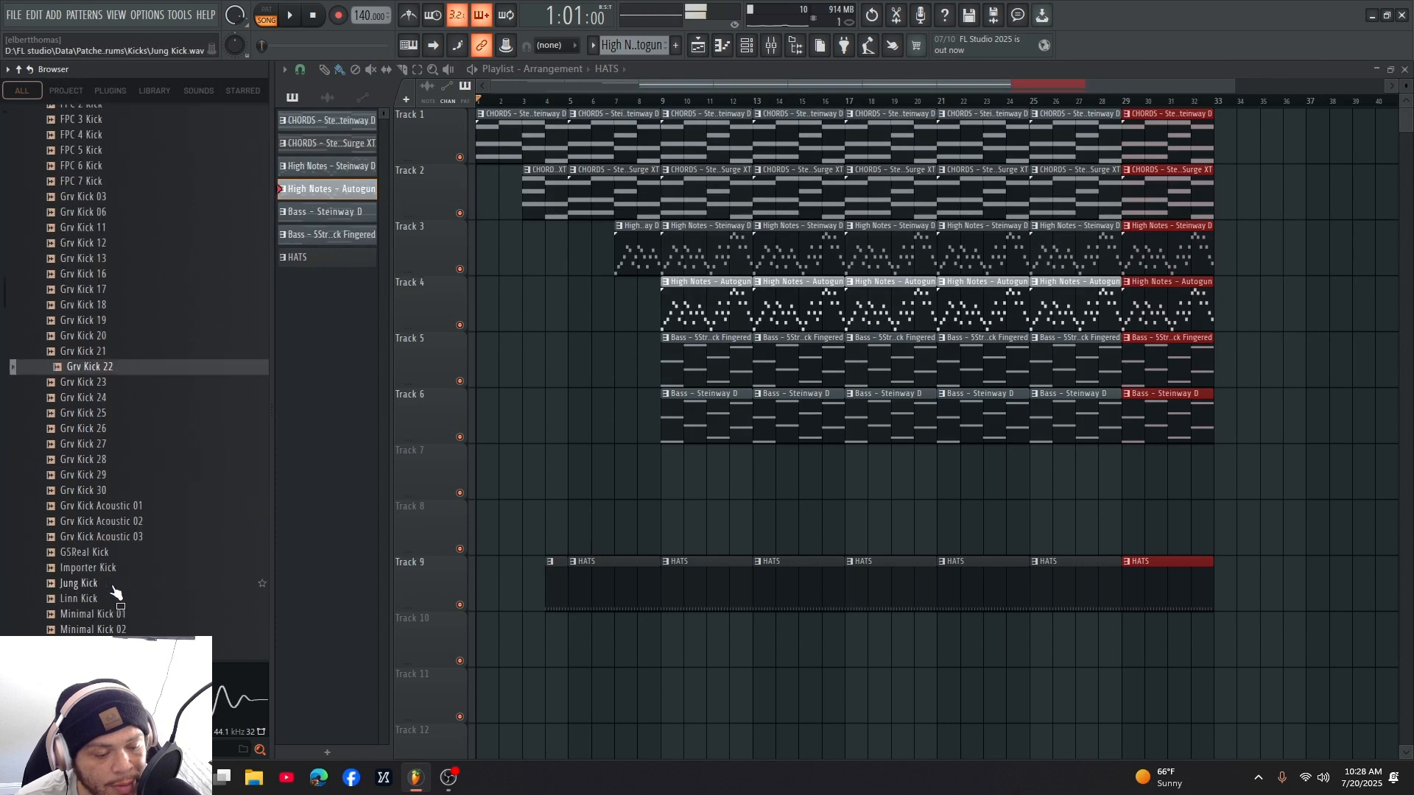
{"action": "left_click", "coordinate": [142, 458]}
{"action": "key", "text": "Down"}
{"action": "key", "text": "Down"}
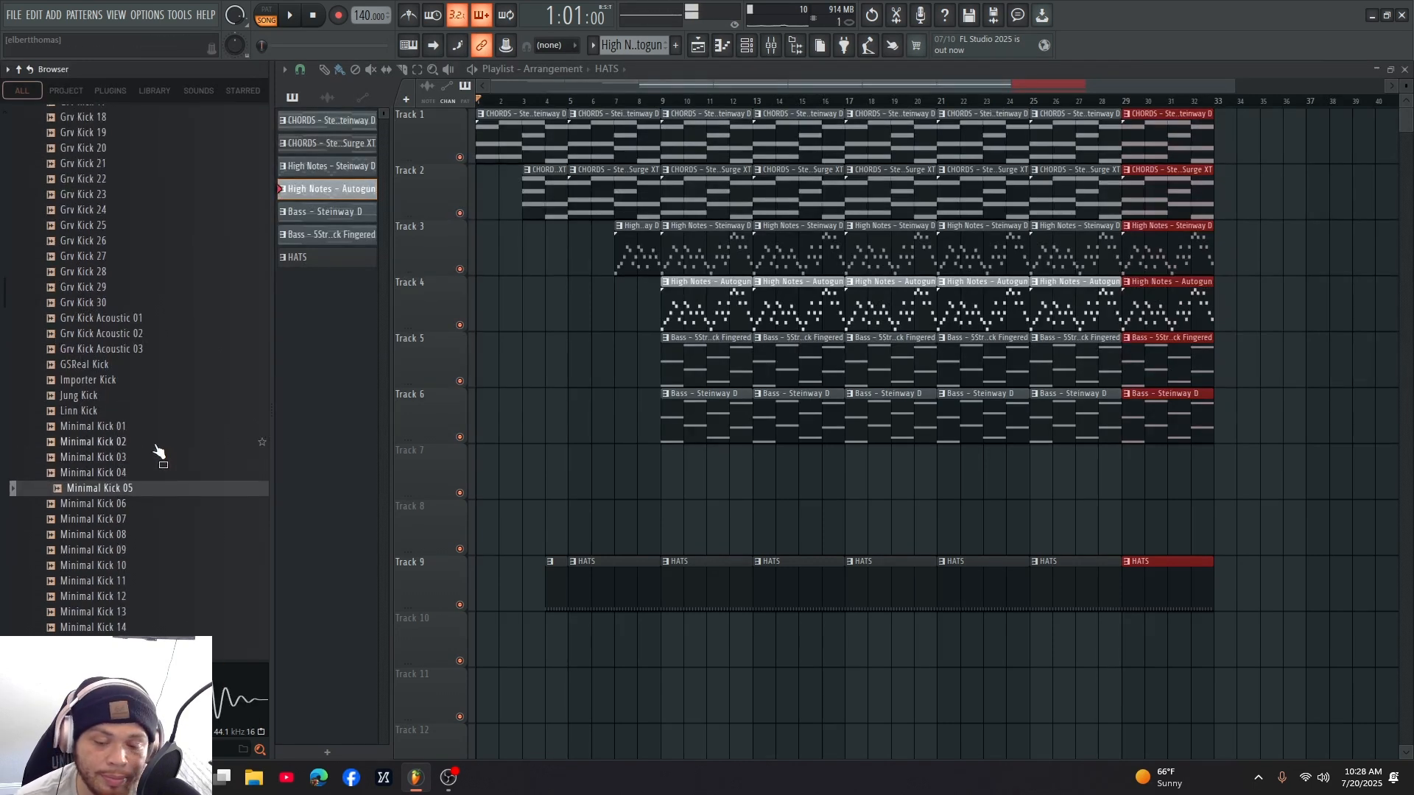
{"action": "key", "text": "Up"}
{"action": "key", "text": "Up"}
{"action": "key", "text": "Up"}
{"action": "key", "text": "Up"}
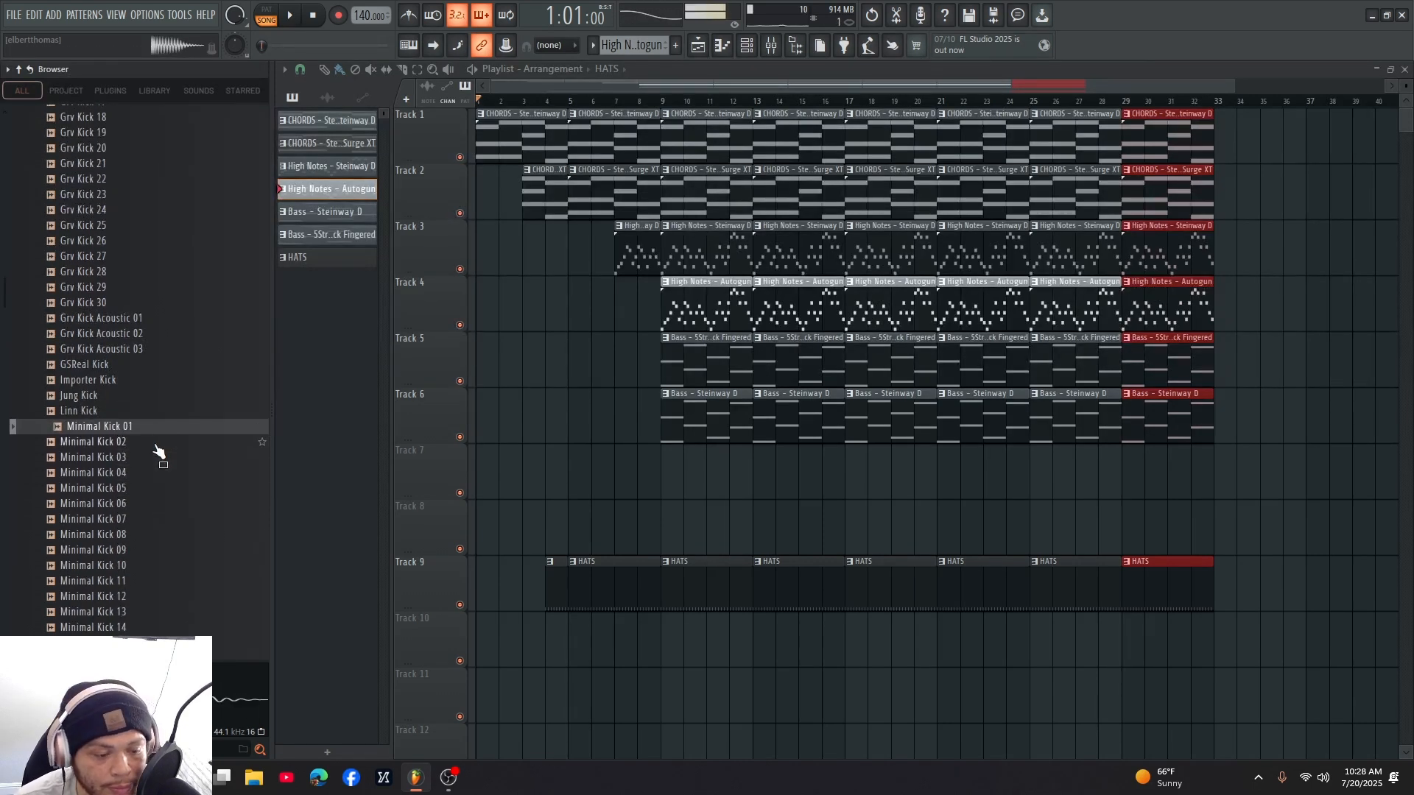
{"action": "key", "text": "Up"}
{"action": "key", "text": "Up"}
{"action": "key", "text": "Up"}
{"action": "key", "text": "Up"}
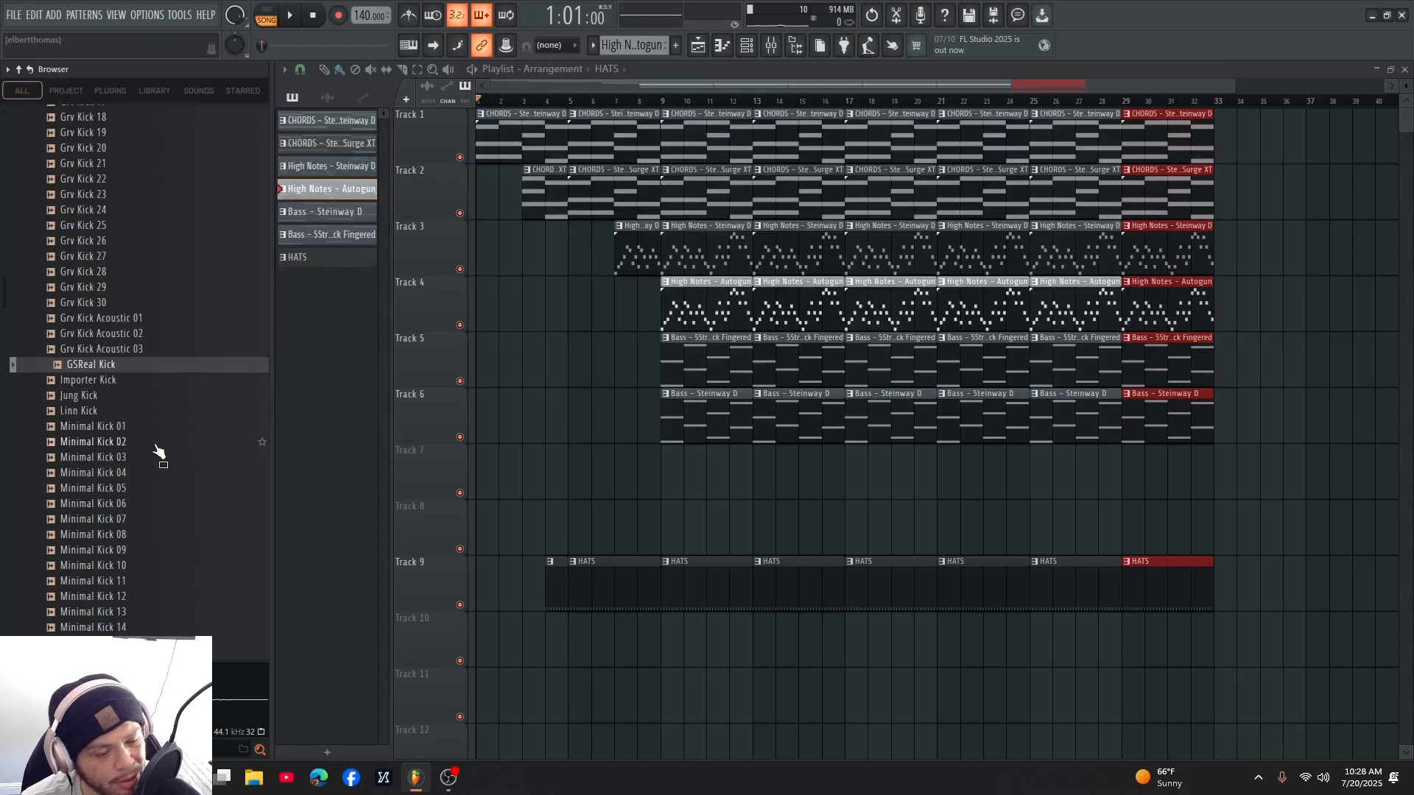
- Collapse the Packs folder and open the 808s folder of the Cymatics Bang Hip-Hop Drum Kit
{"action": "scroll", "coordinate": [77, 329], "scroll_direction": "up", "scroll_amount": 15}
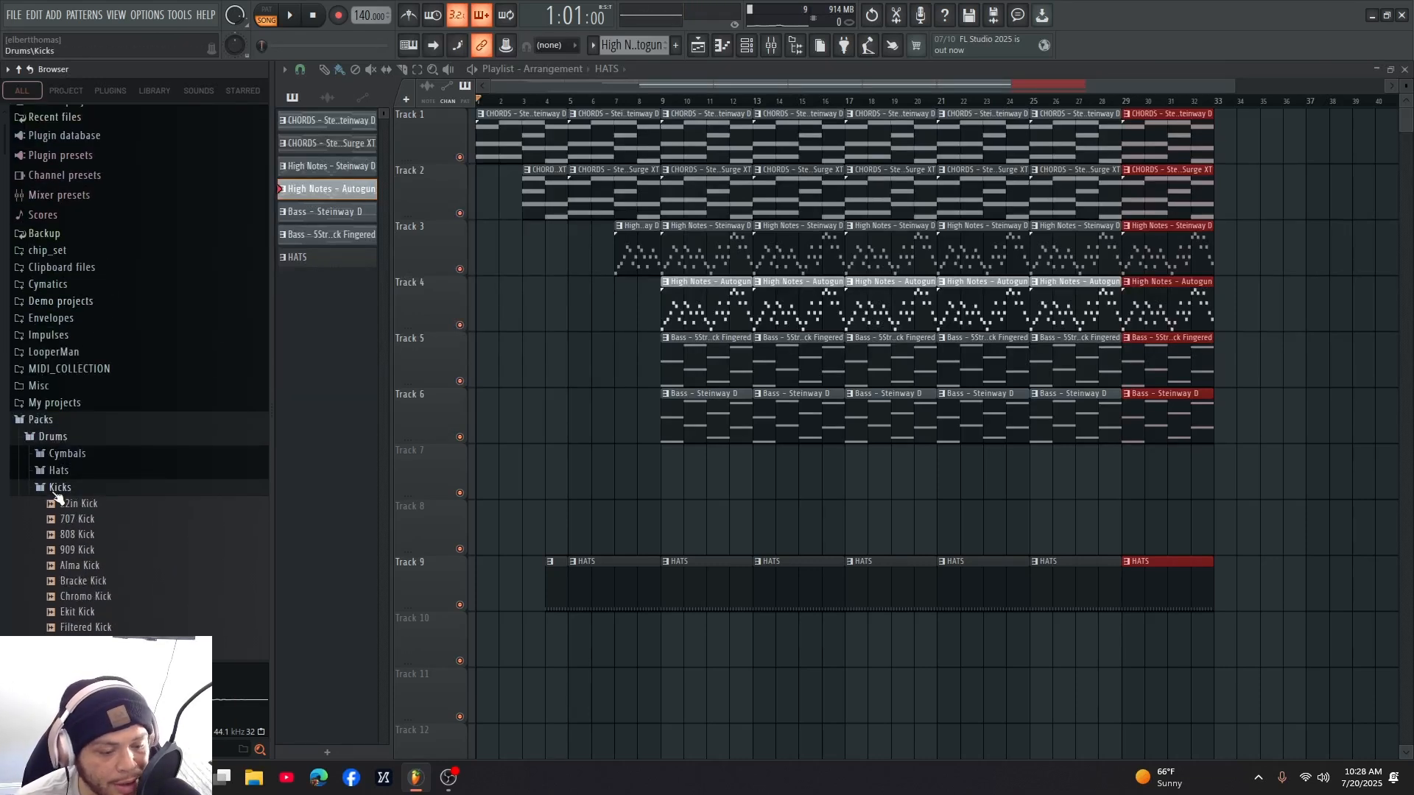
{"action": "left_click", "coordinate": [53, 489]}
{"action": "scroll", "coordinate": [45, 369], "scroll_direction": "up", "scroll_amount": 1}
{"action": "left_click", "coordinate": [79, 434]}
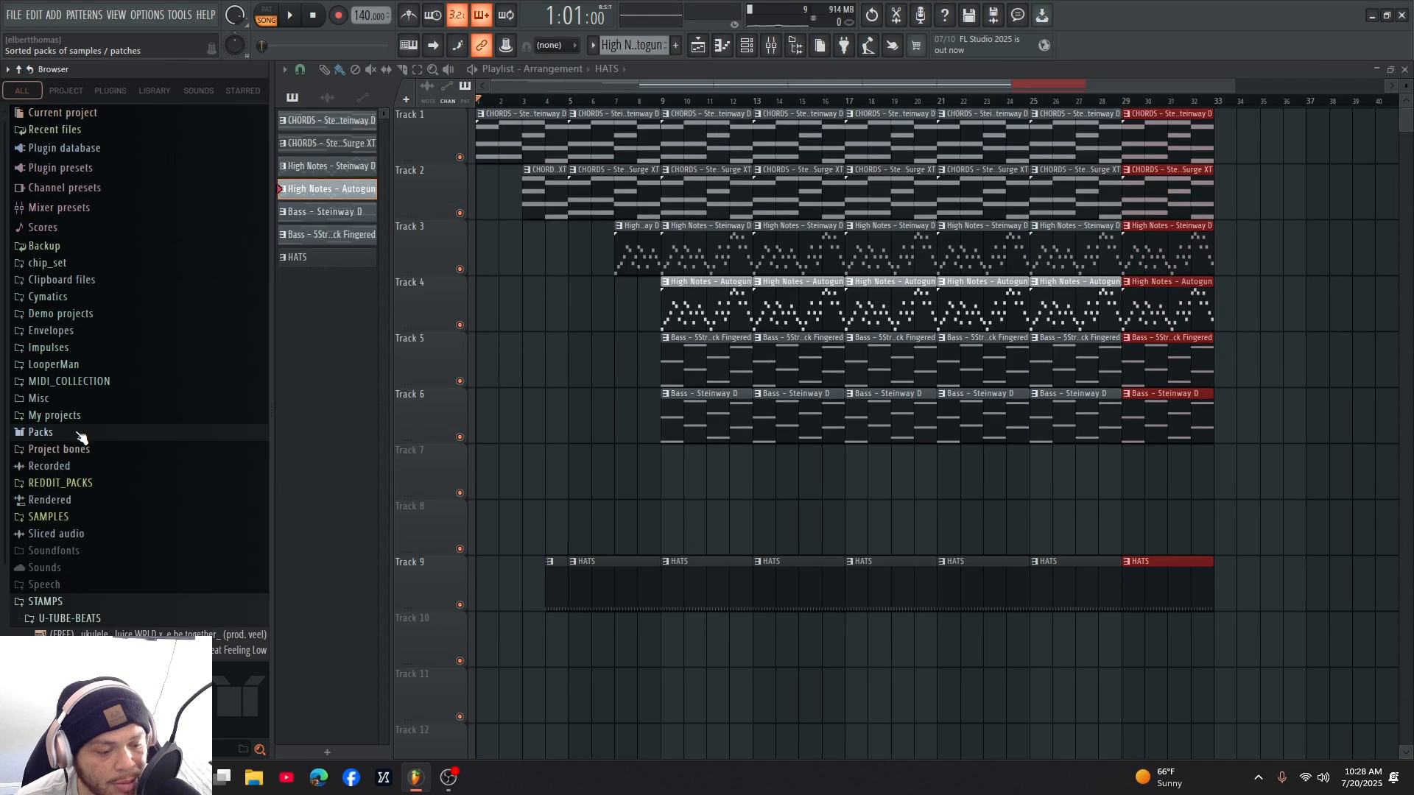
{"action": "left_click", "coordinate": [48, 297]}
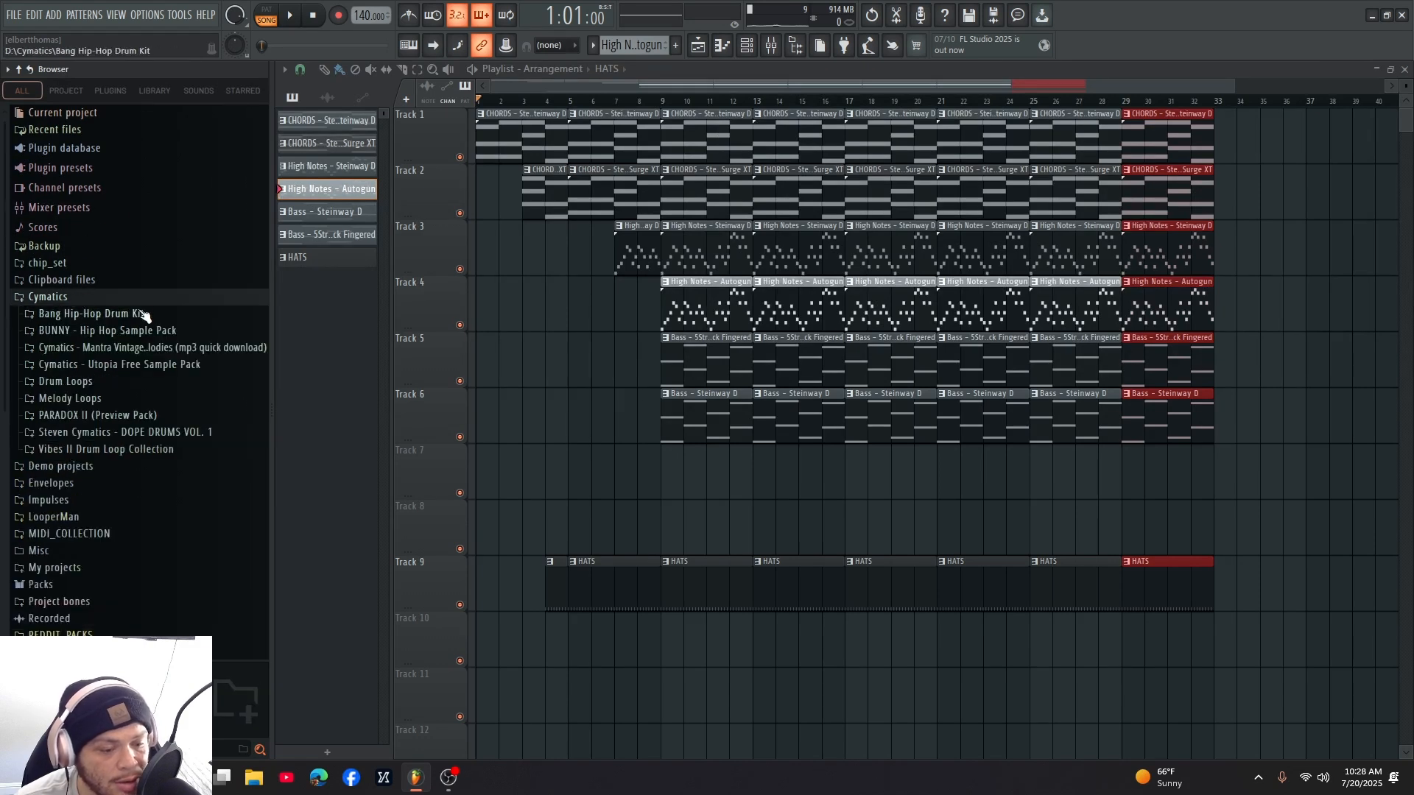
{"action": "left_click", "coordinate": [109, 331]}
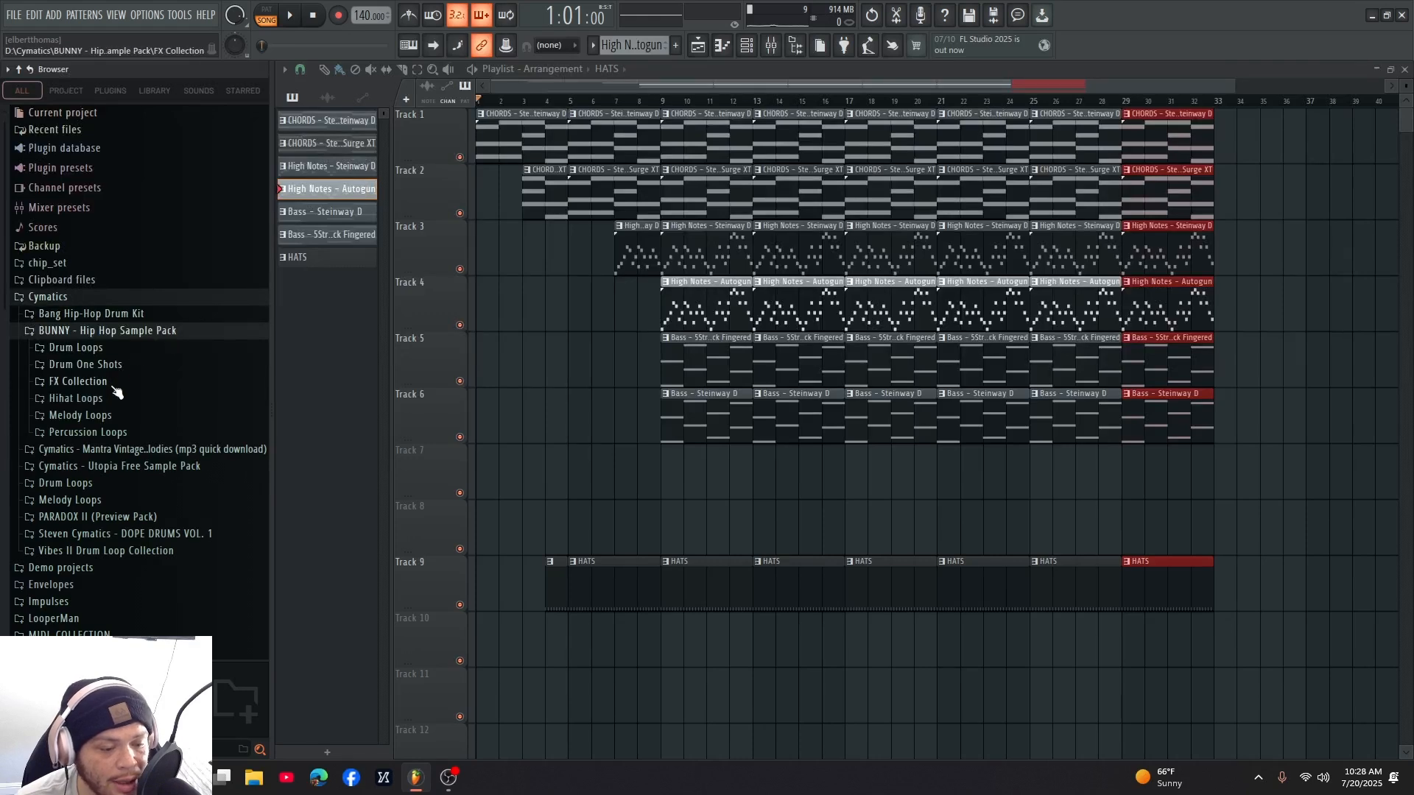
{"action": "left_click", "coordinate": [118, 314]}
{"action": "left_click", "coordinate": [88, 334]}
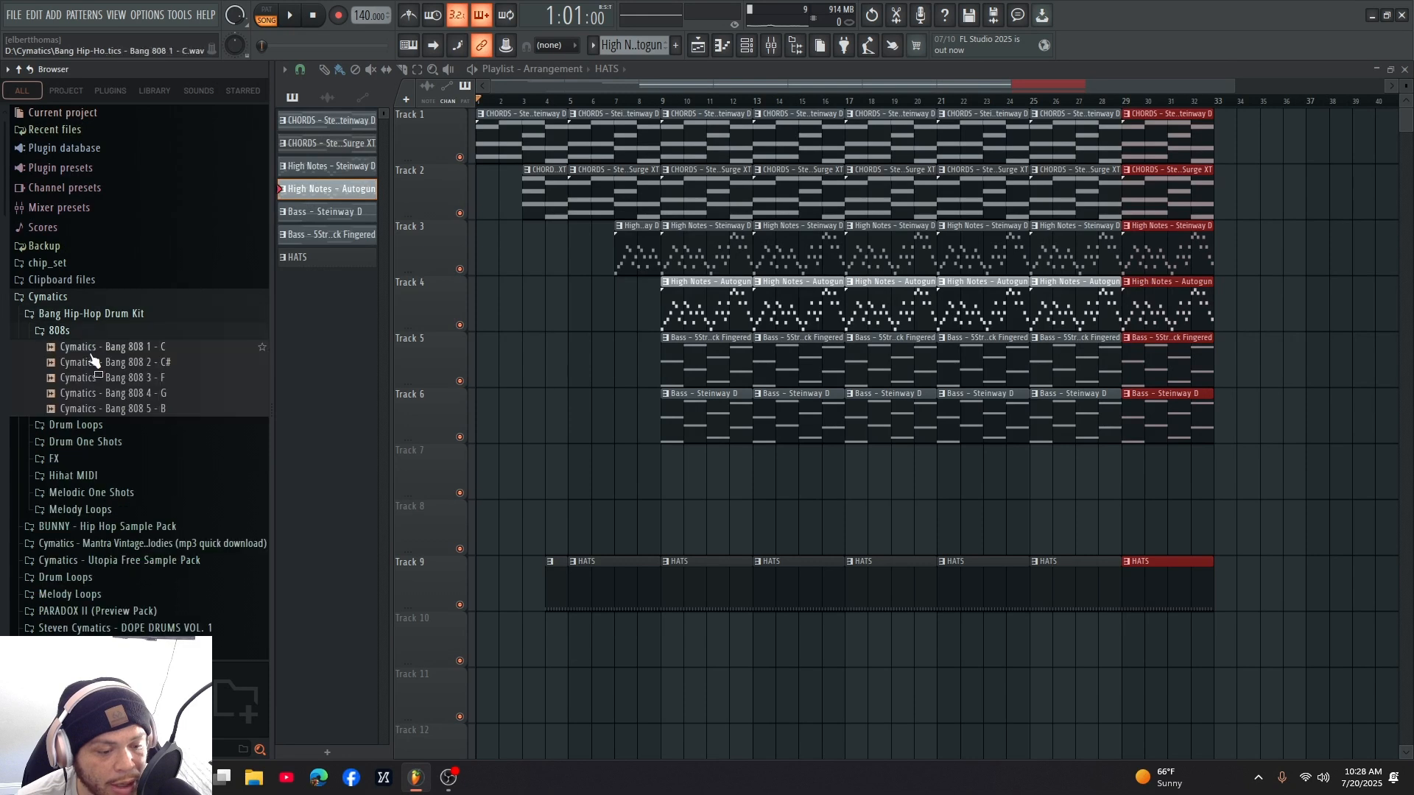
- Audition the Cymatics Bang 808 samples in F, G, B and C
{"action": "left_click", "coordinate": [145, 378]}
{"action": "left_click", "coordinate": [135, 395]}
{"action": "left_click", "coordinate": [137, 409]}
{"action": "left_click", "coordinate": [161, 394]}
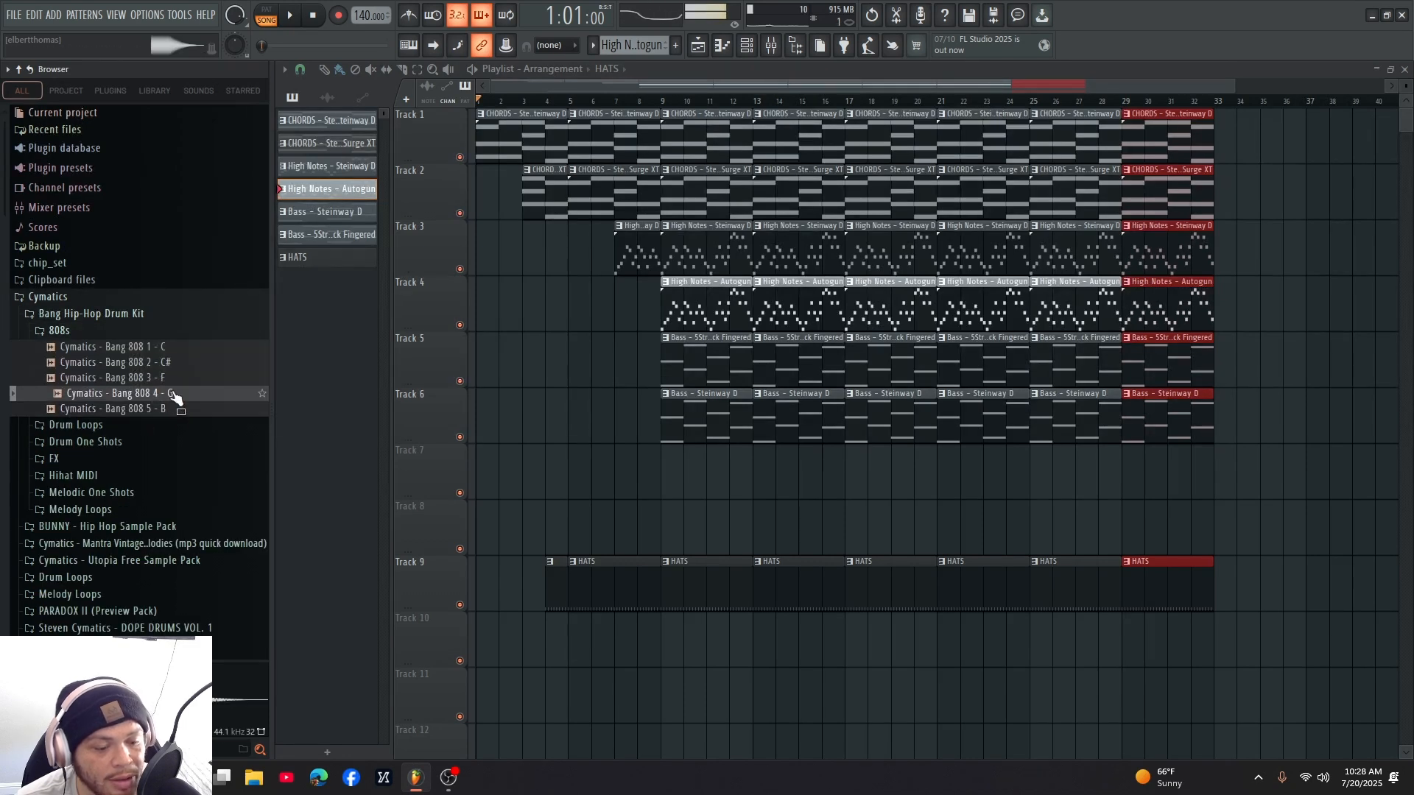
{"action": "left_click", "coordinate": [179, 408]}
{"action": "left_click", "coordinate": [189, 378]}
{"action": "left_click", "coordinate": [189, 347]}
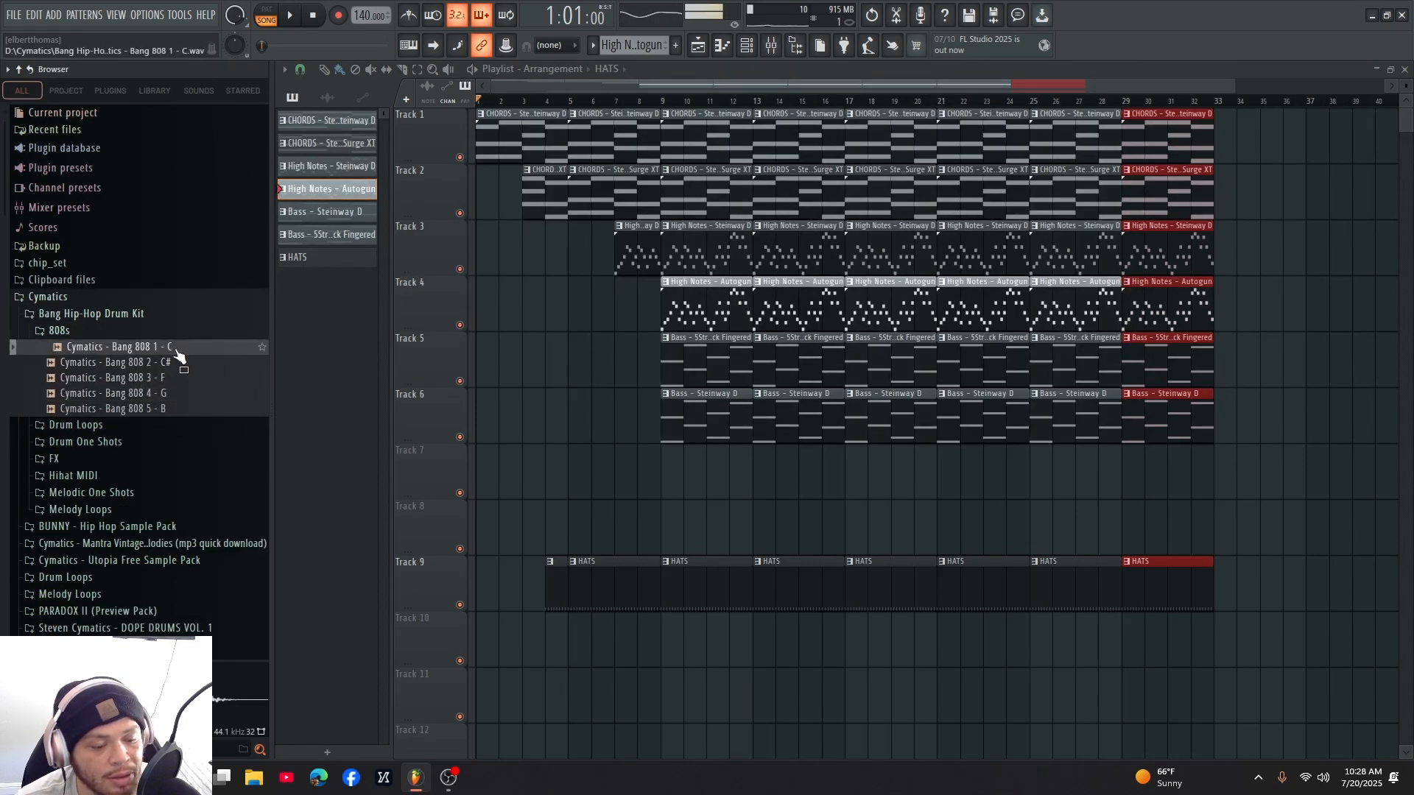
- Load Cymatics - Bang 808 1 - C into a new channel and show the channel rack
{"action": "right_click", "coordinate": [175, 347]}
{"action": "left_click", "coordinate": [223, 370]}
{"action": "left_click", "coordinate": [709, 156]}
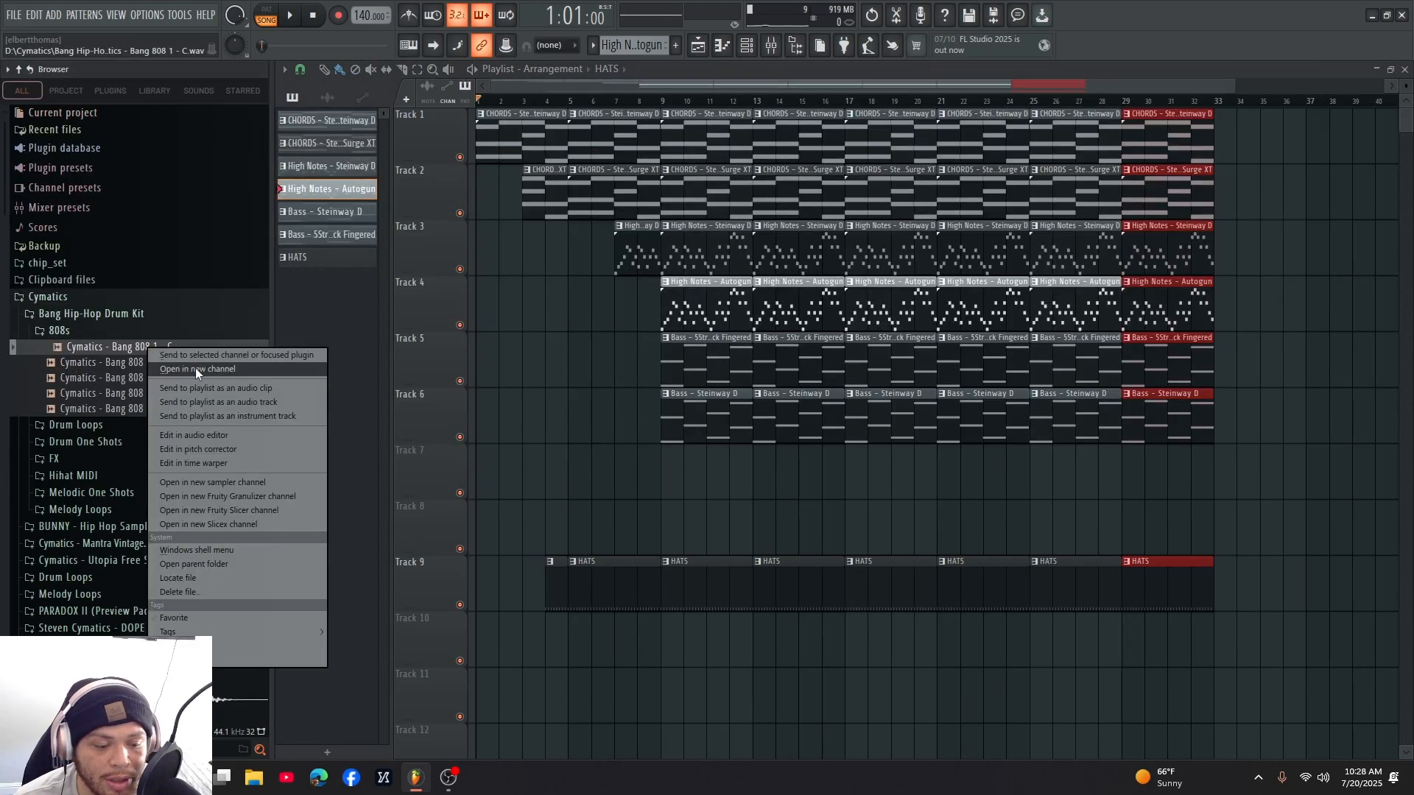
{"action": "left_click", "coordinate": [750, 47]}
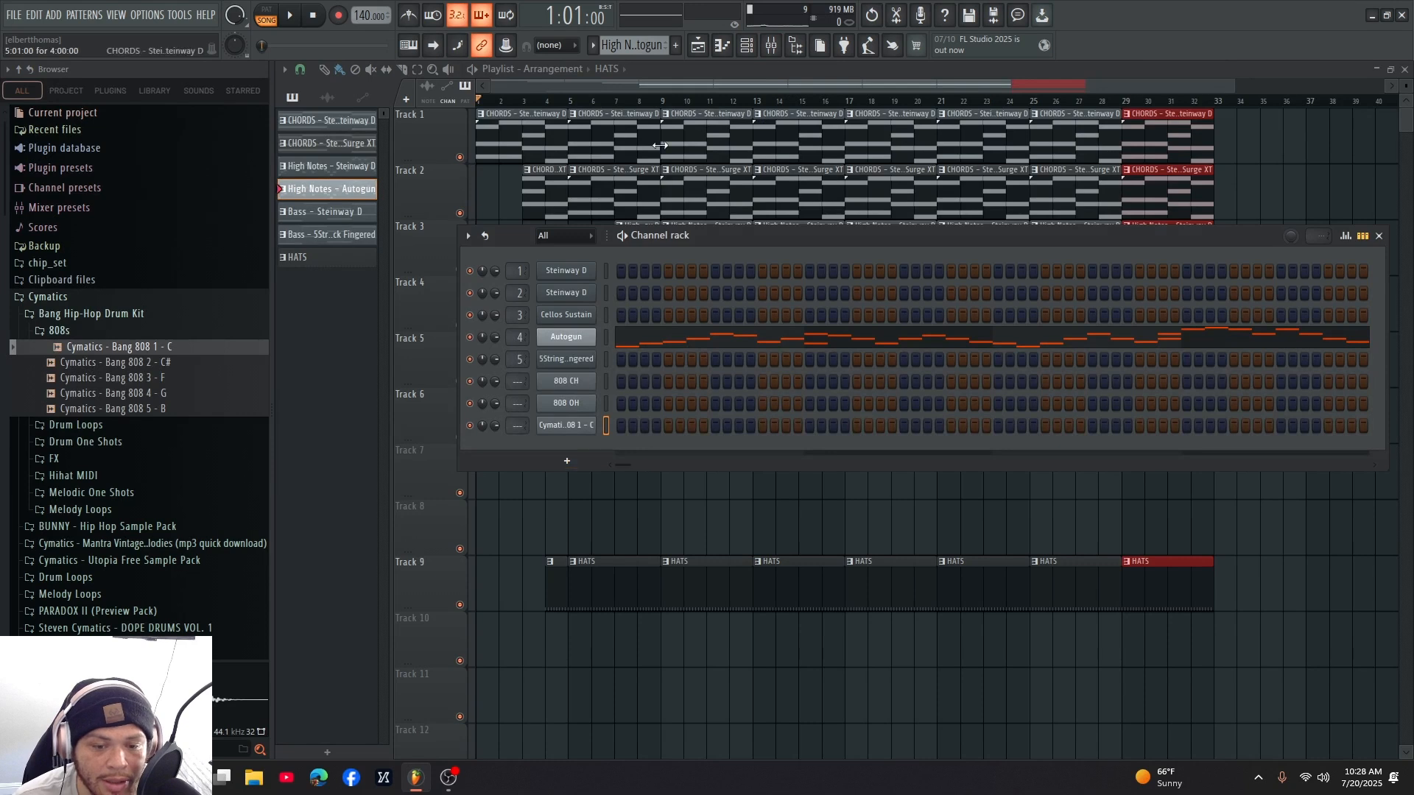
- Create a new pattern named BEAT and hide the channel rack
{"action": "left_click", "coordinate": [678, 46]}
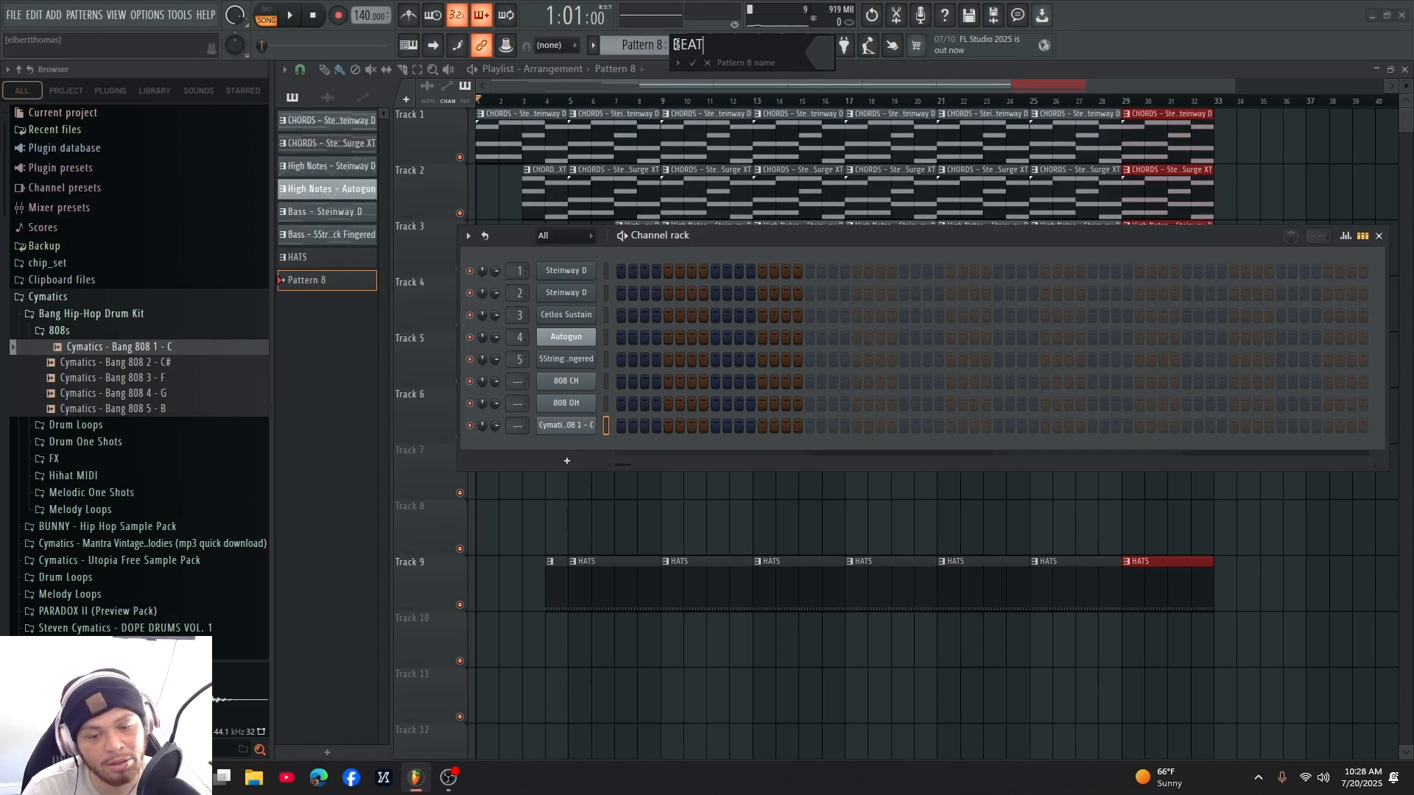
{"action": "type", "text": "BEAT"}
{"action": "key", "text": "Return"}
{"action": "key", "text": "F6"}
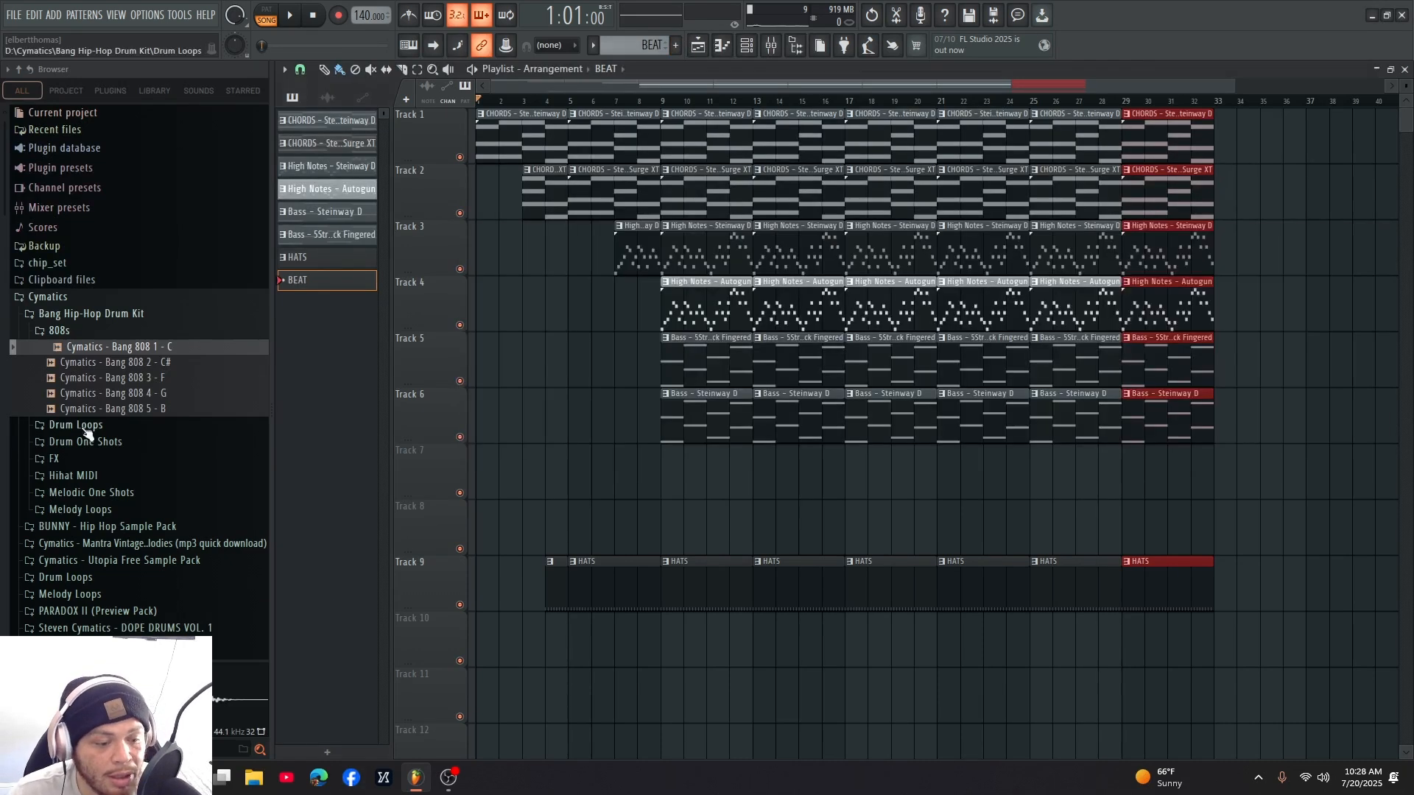
- Collapse the Bang kit and open the Snares folder under Drum One Shots in the BUNNY - Hip Hop Sample Pack
{"action": "left_click", "coordinate": [82, 315]}
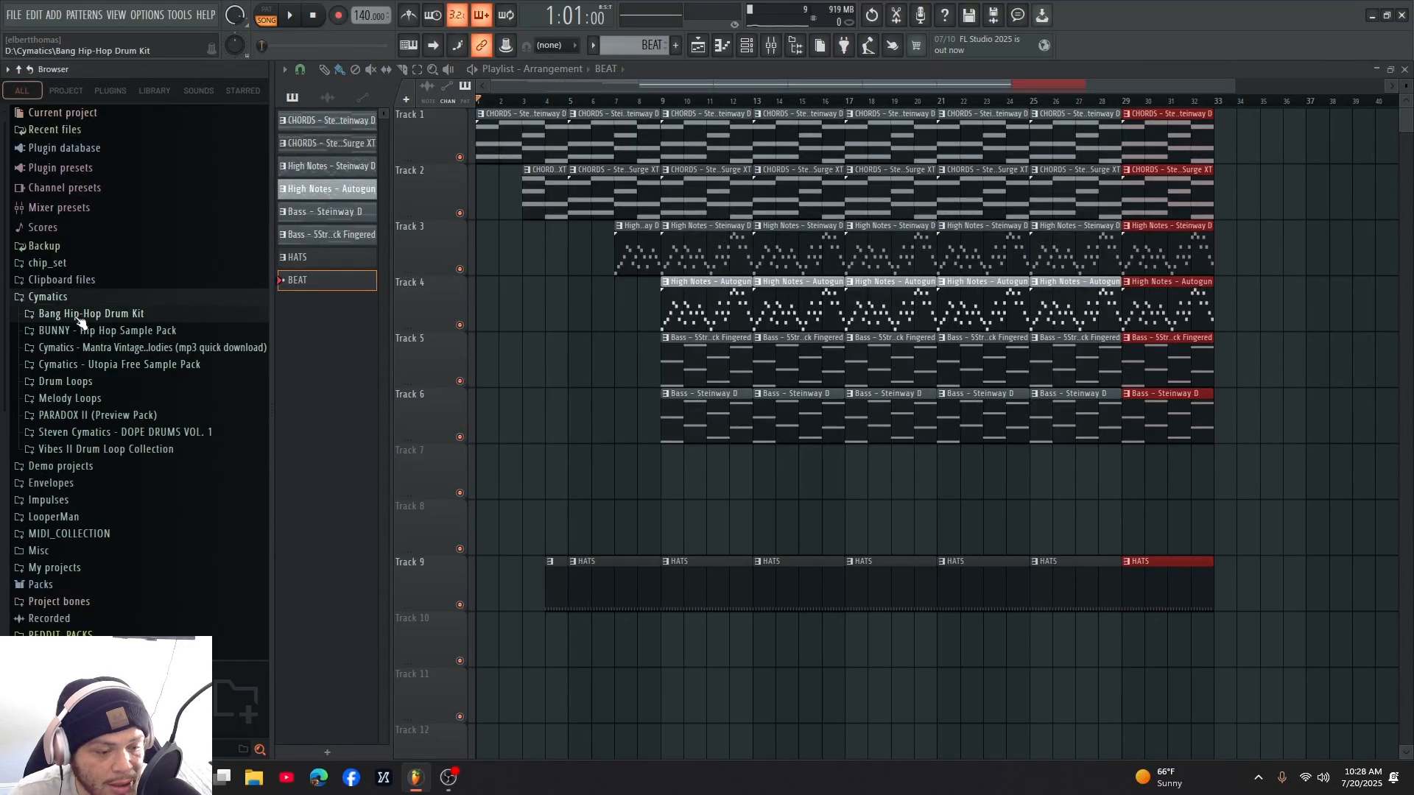
{"action": "left_click", "coordinate": [75, 299]}
{"action": "left_click", "coordinate": [77, 298]}
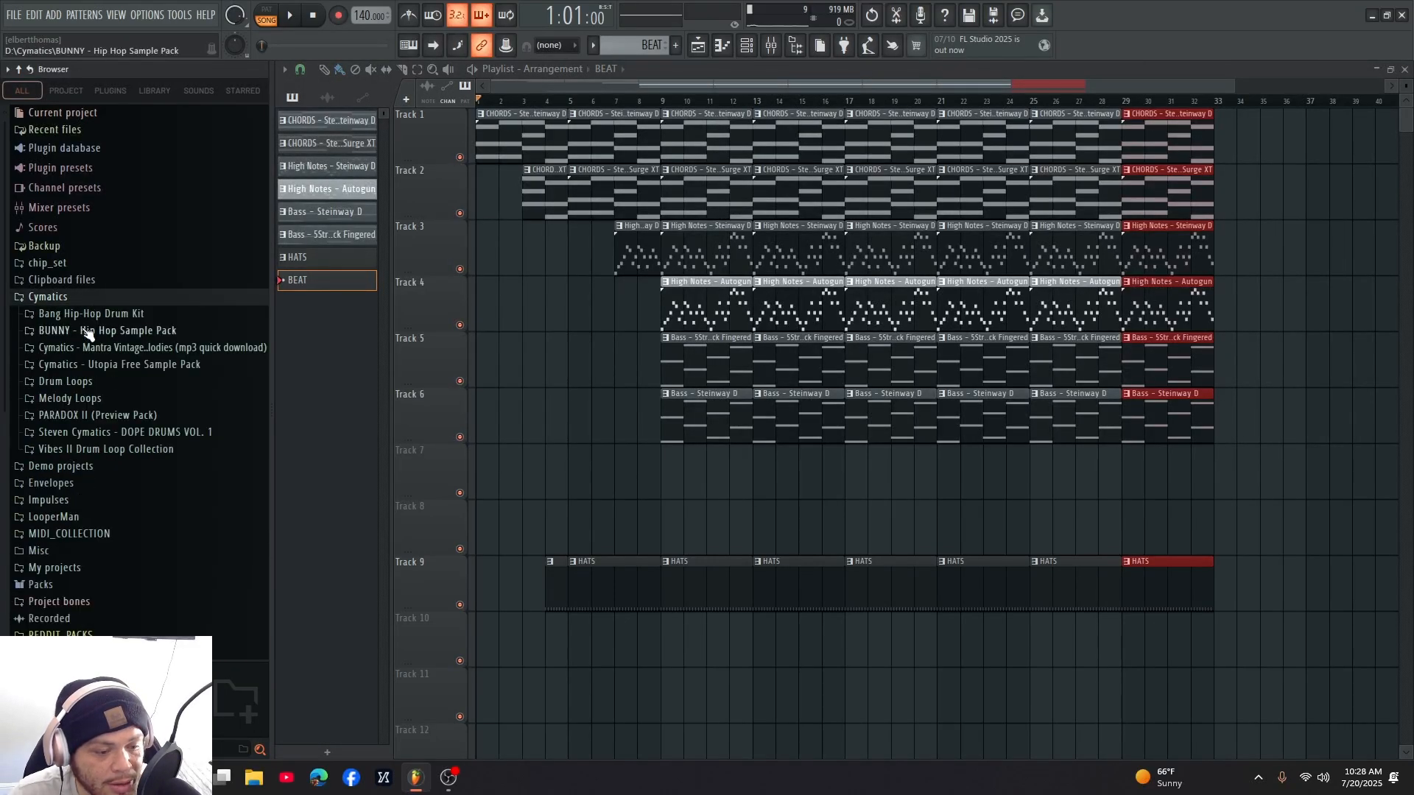
{"action": "left_click", "coordinate": [88, 316]}
{"action": "left_click", "coordinate": [88, 317]}
{"action": "left_click", "coordinate": [73, 332]}
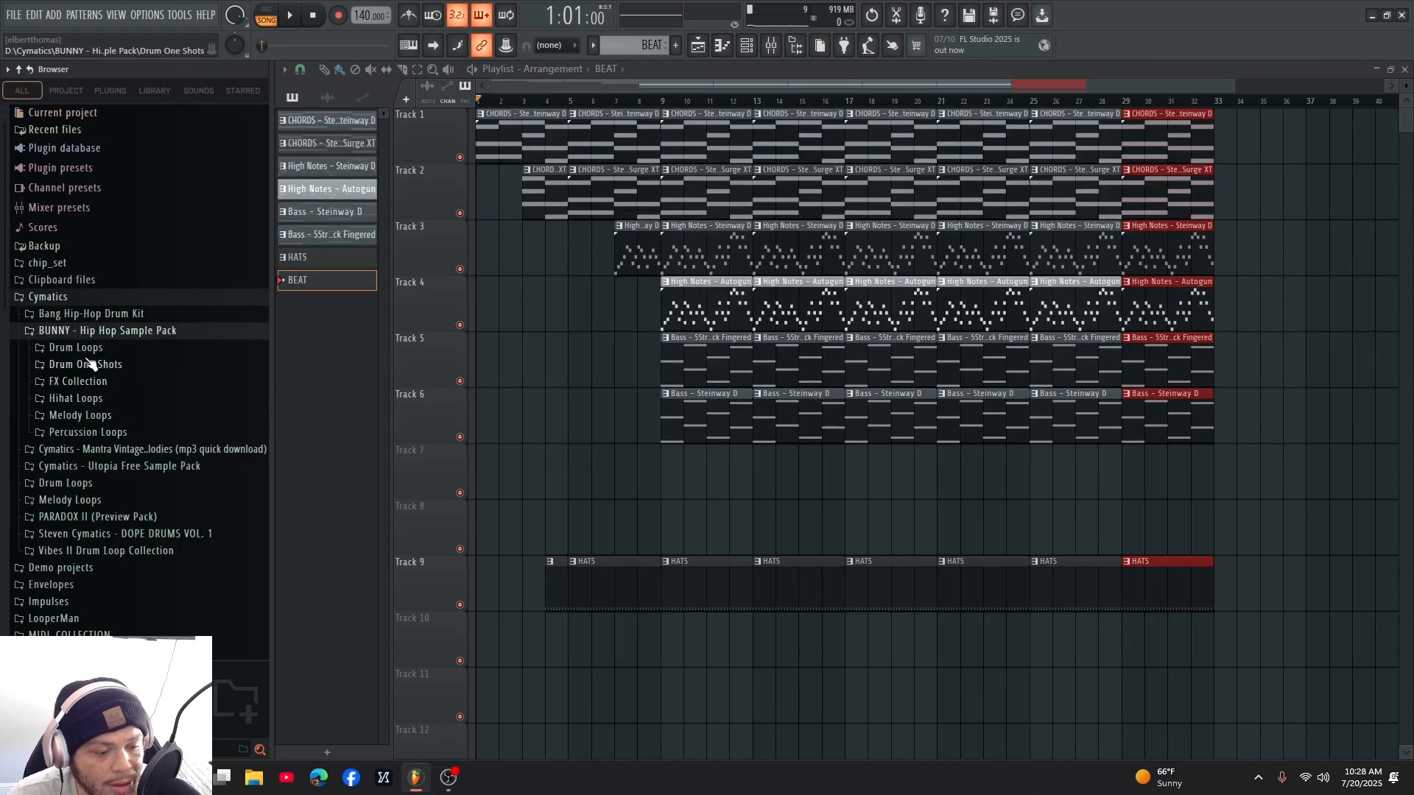
{"action": "left_click", "coordinate": [89, 365]}
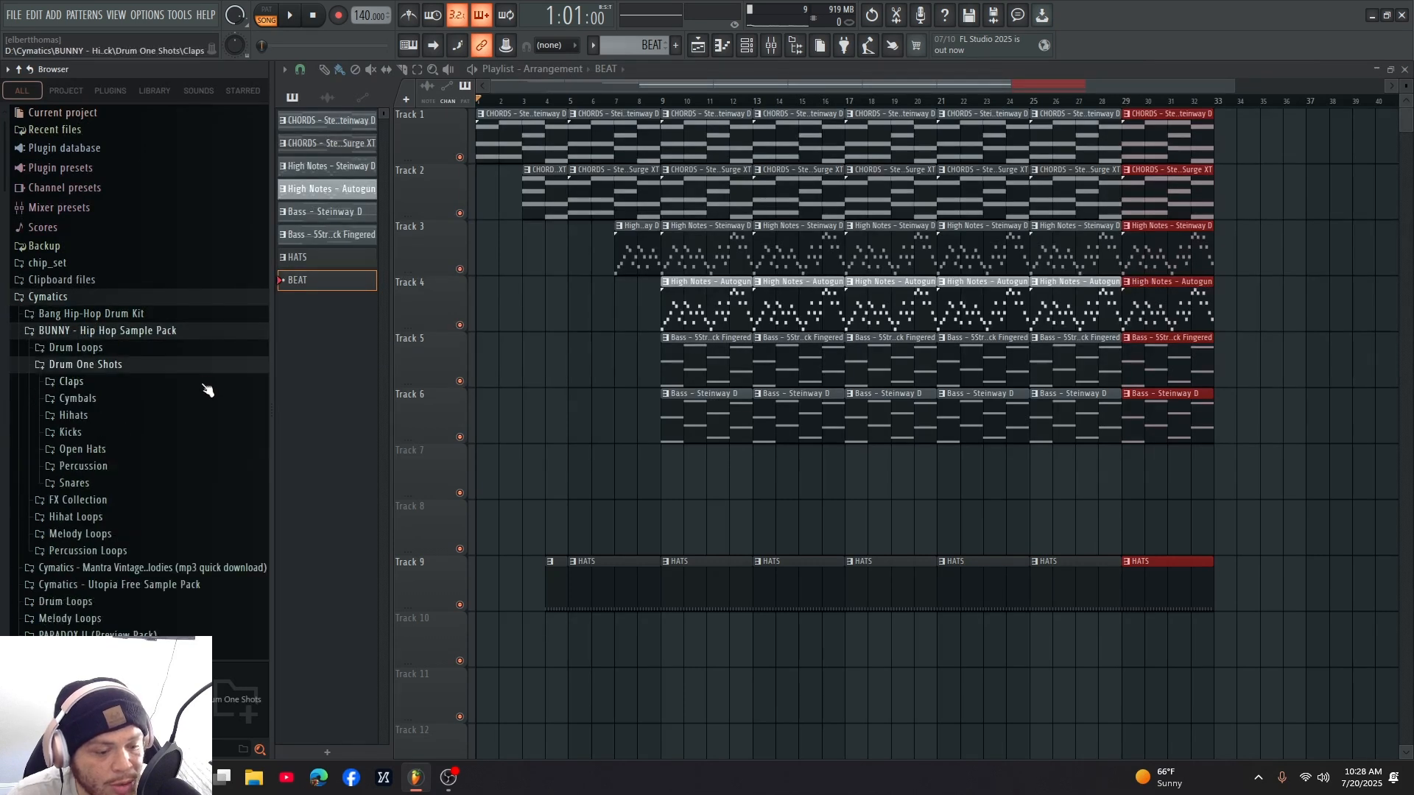
{"action": "left_click", "coordinate": [90, 484]}
- Audition the Cymatics Dance, Dry, Fun and Hard snare samples
{"action": "left_click", "coordinate": [152, 513]}
{"action": "left_click", "coordinate": [154, 529]}
{"action": "left_click", "coordinate": [161, 545]}
{"action": "left_click", "coordinate": [168, 560]}
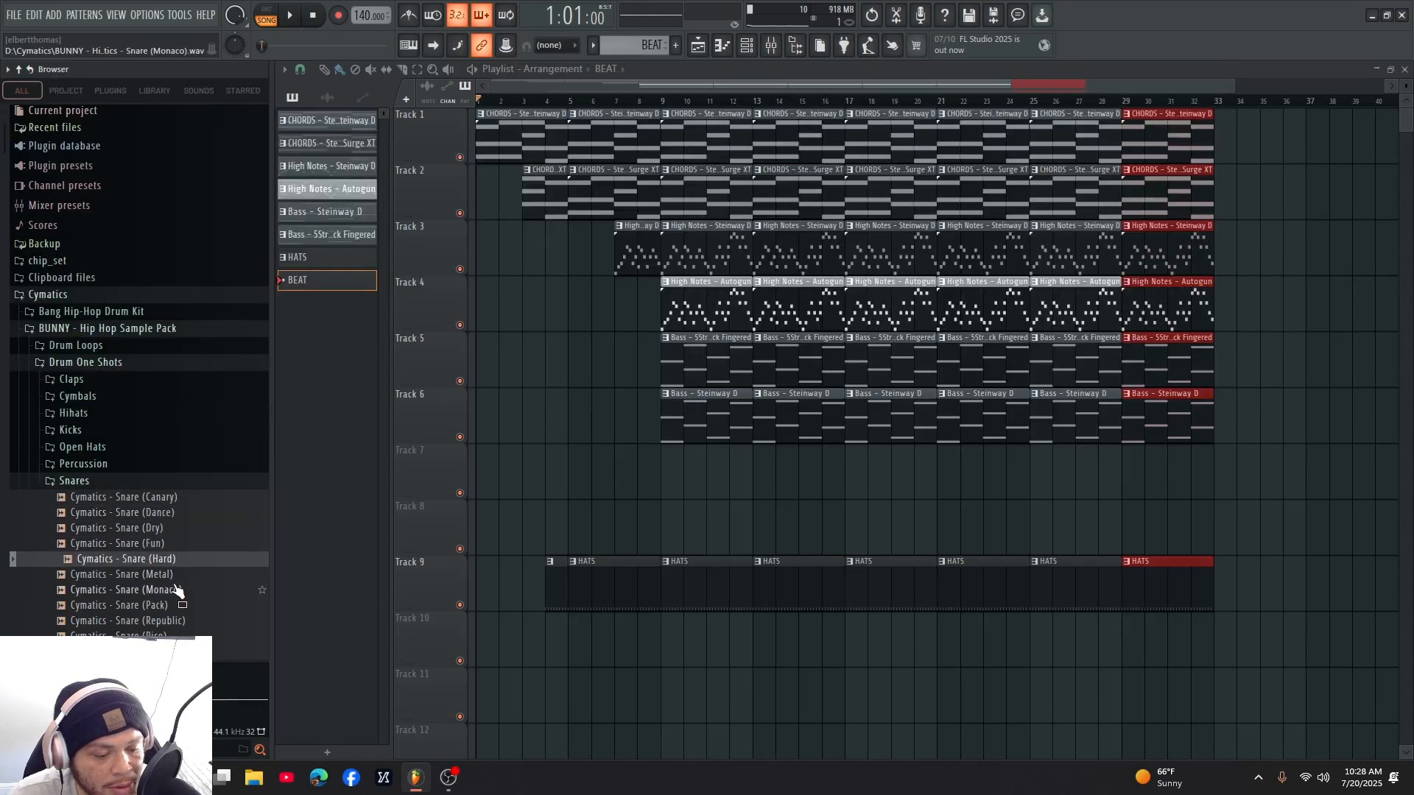
- Load Cymatics - Snare (Hard) into a new channel and show the channel rack
{"action": "right_click", "coordinate": [172, 562]}
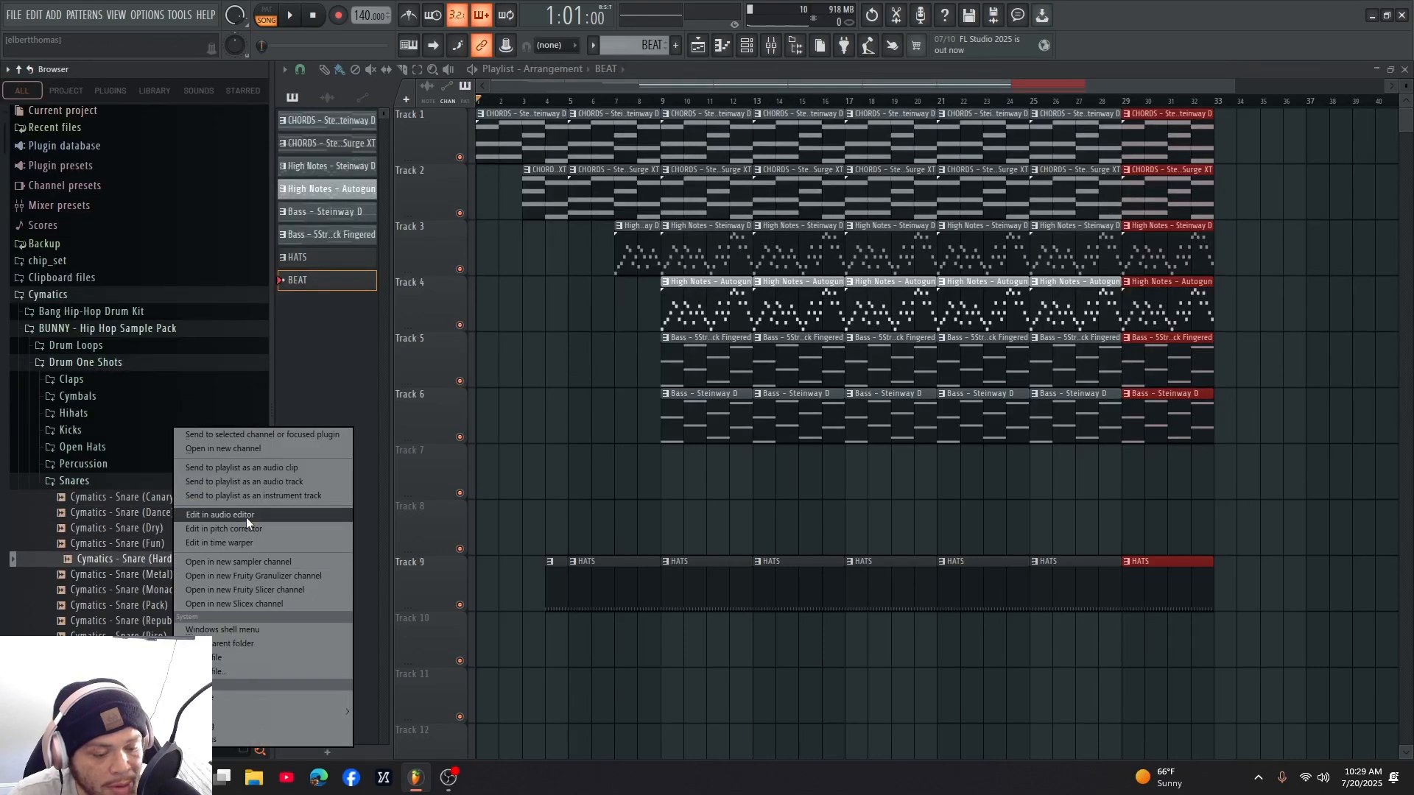
{"action": "left_click", "coordinate": [269, 451]}
{"action": "left_click", "coordinate": [762, 56]}
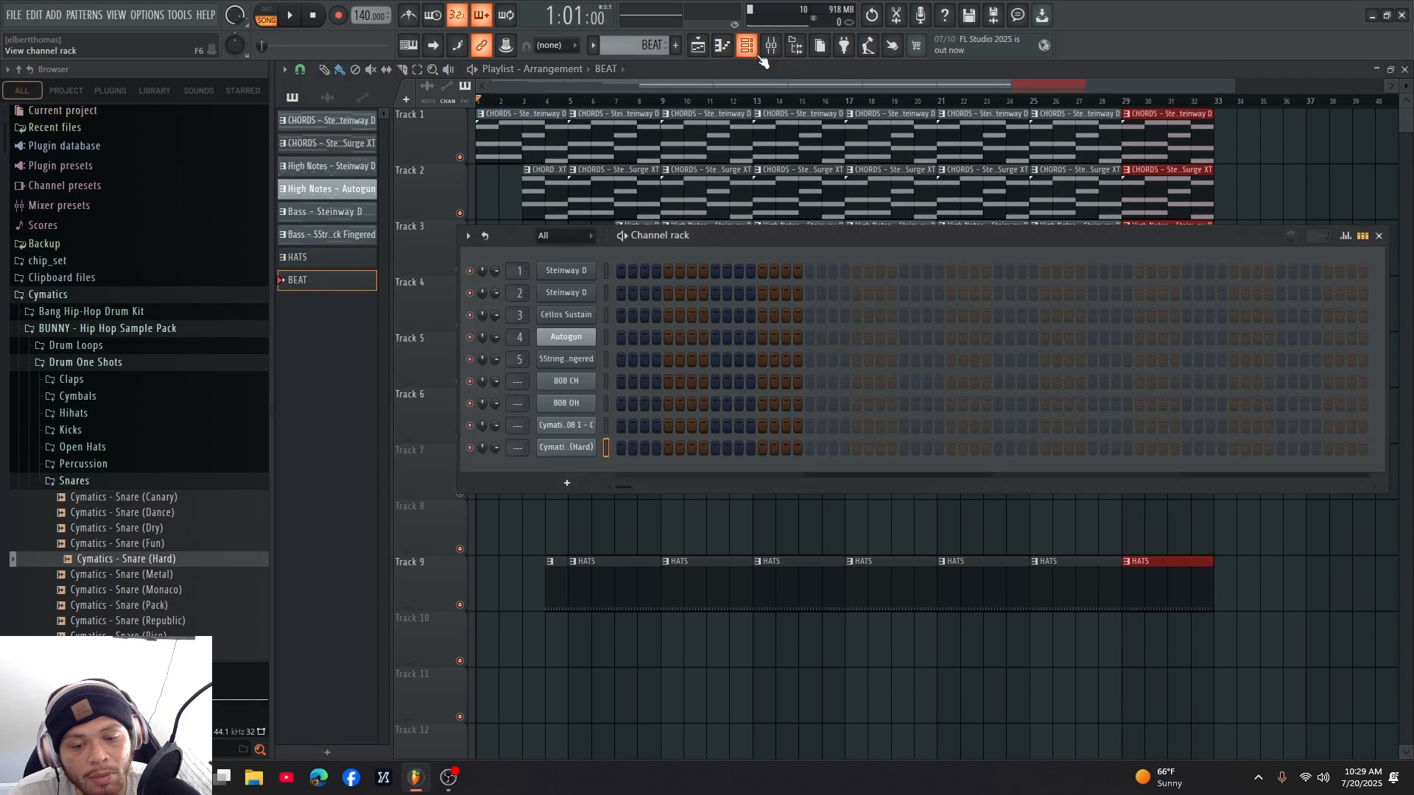
- Place six consecutive four-bar BEAT clips on Track 7 from bar 9 up to bar 33
{"action": "key", "text": "F6"}
{"action": "left_click", "coordinate": [708, 463]}
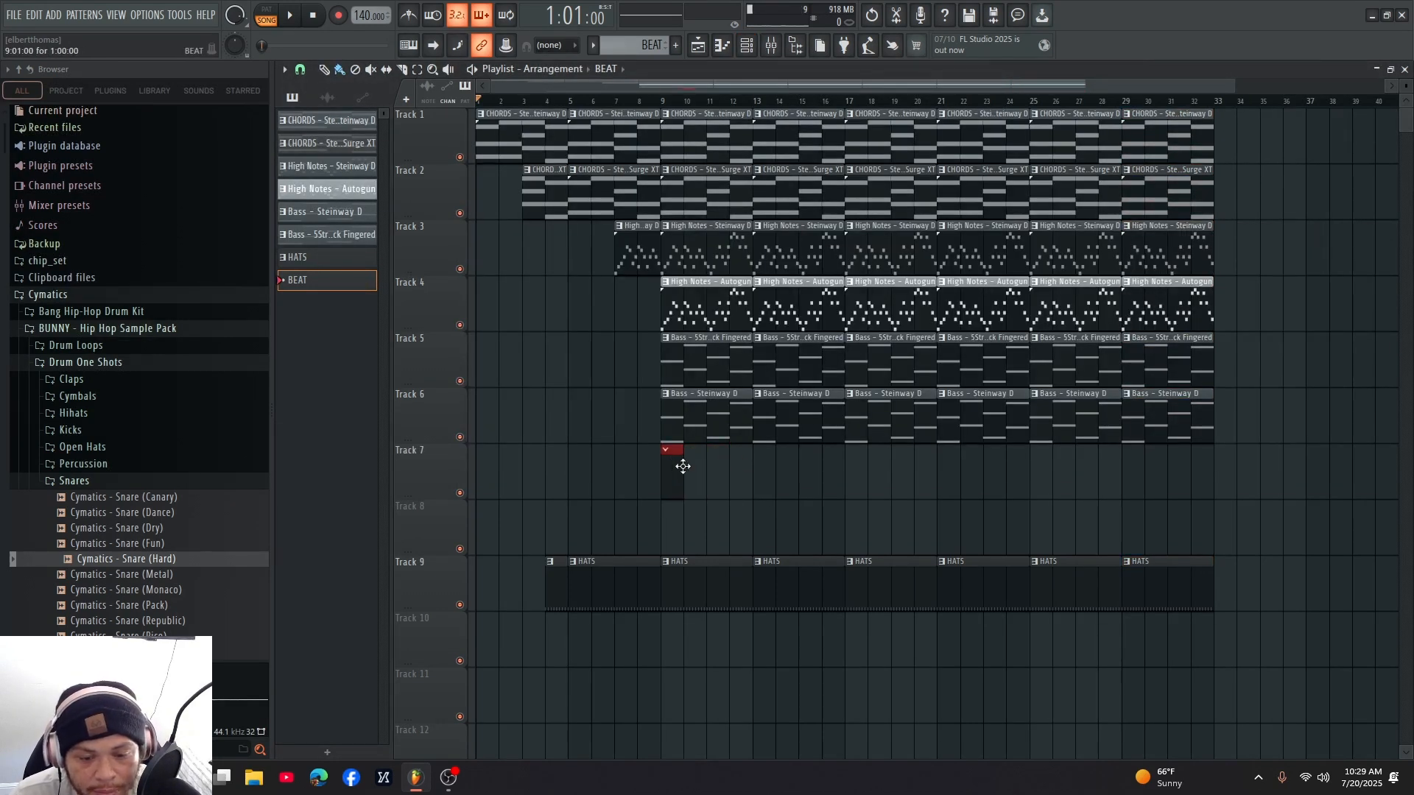
{"action": "left_click_drag", "start_coordinate": [684, 477], "coordinate": [776, 480]}
{"action": "left_click", "coordinate": [825, 482]}
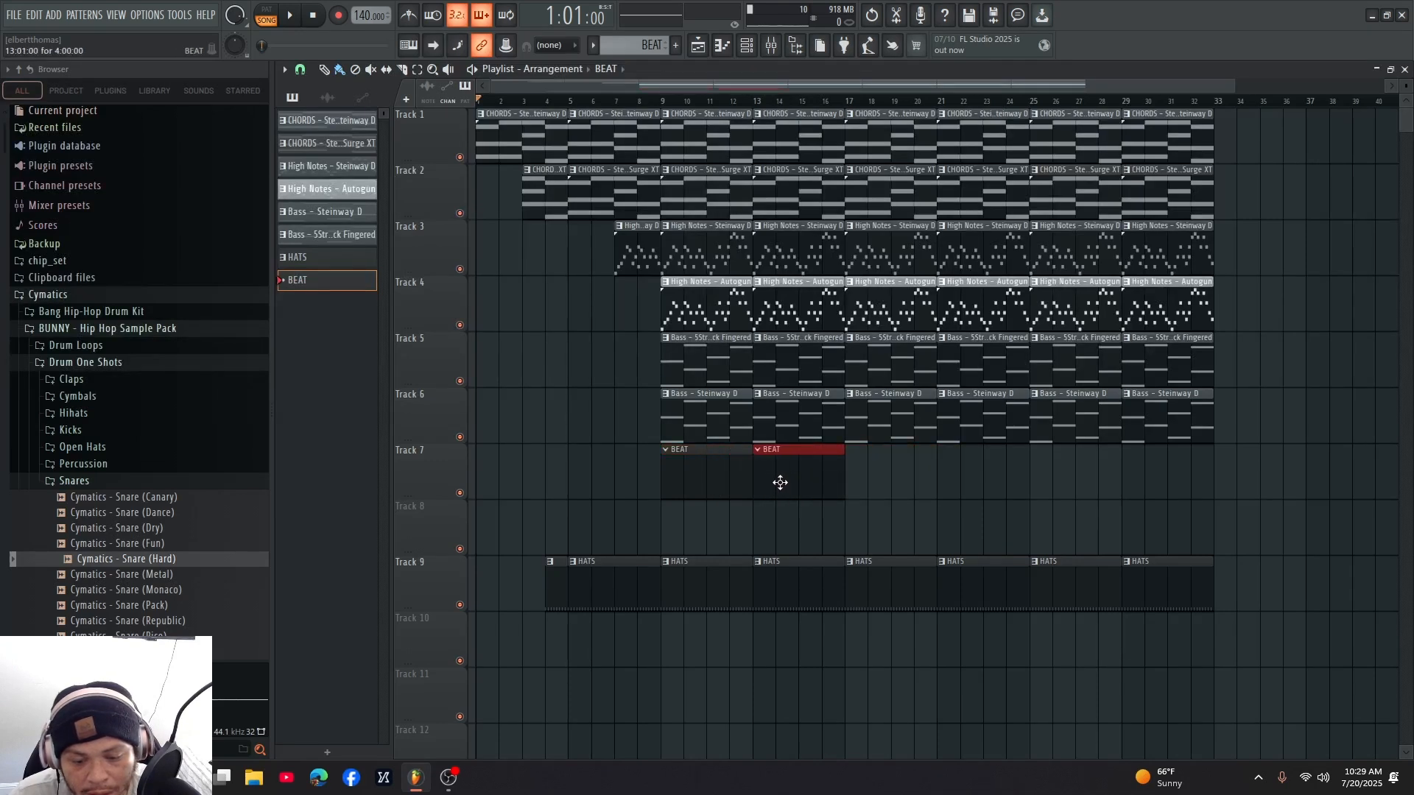
{"action": "left_click", "coordinate": [907, 481]}
{"action": "left_click", "coordinate": [973, 471]}
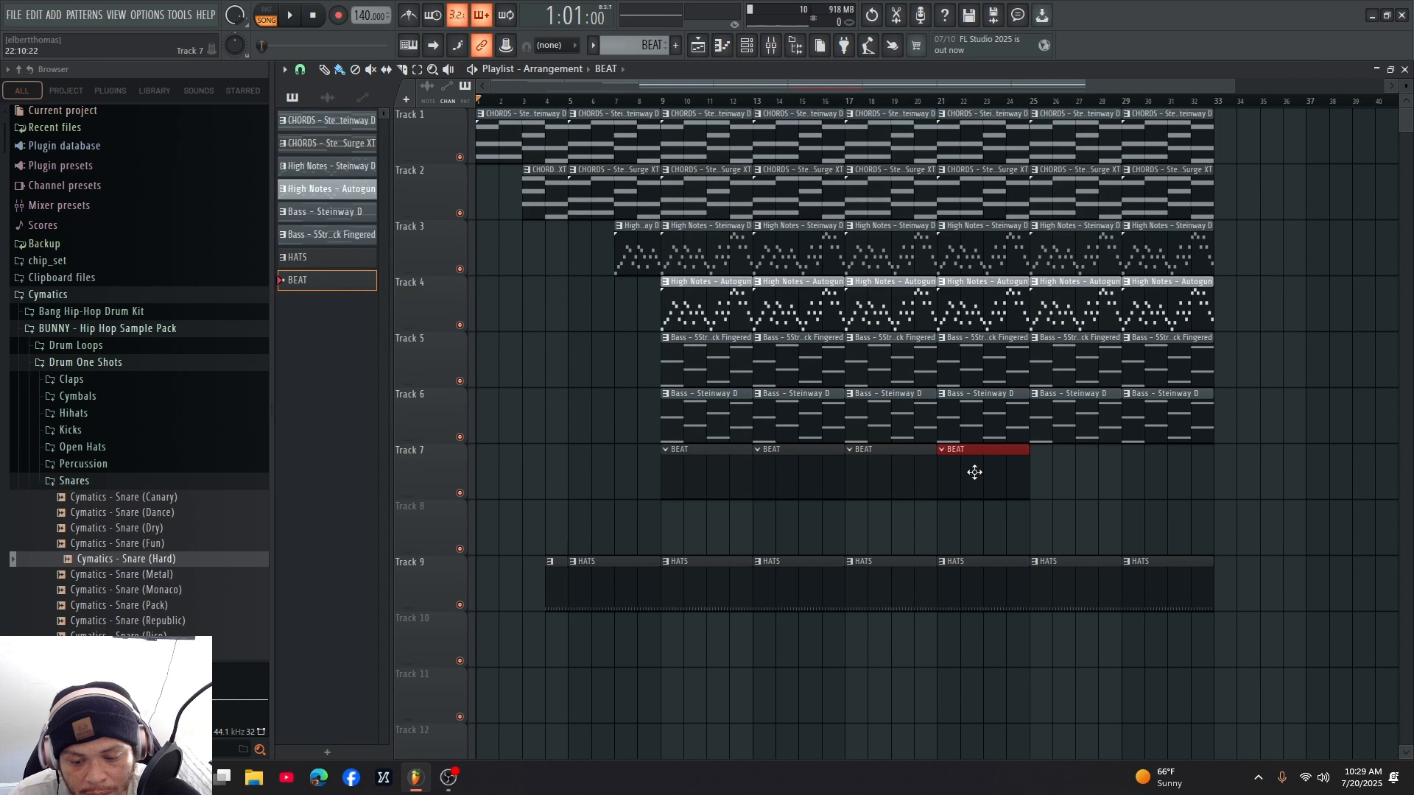
{"action": "left_click", "coordinate": [1022, 471]}
{"action": "left_click", "coordinate": [1144, 467]}
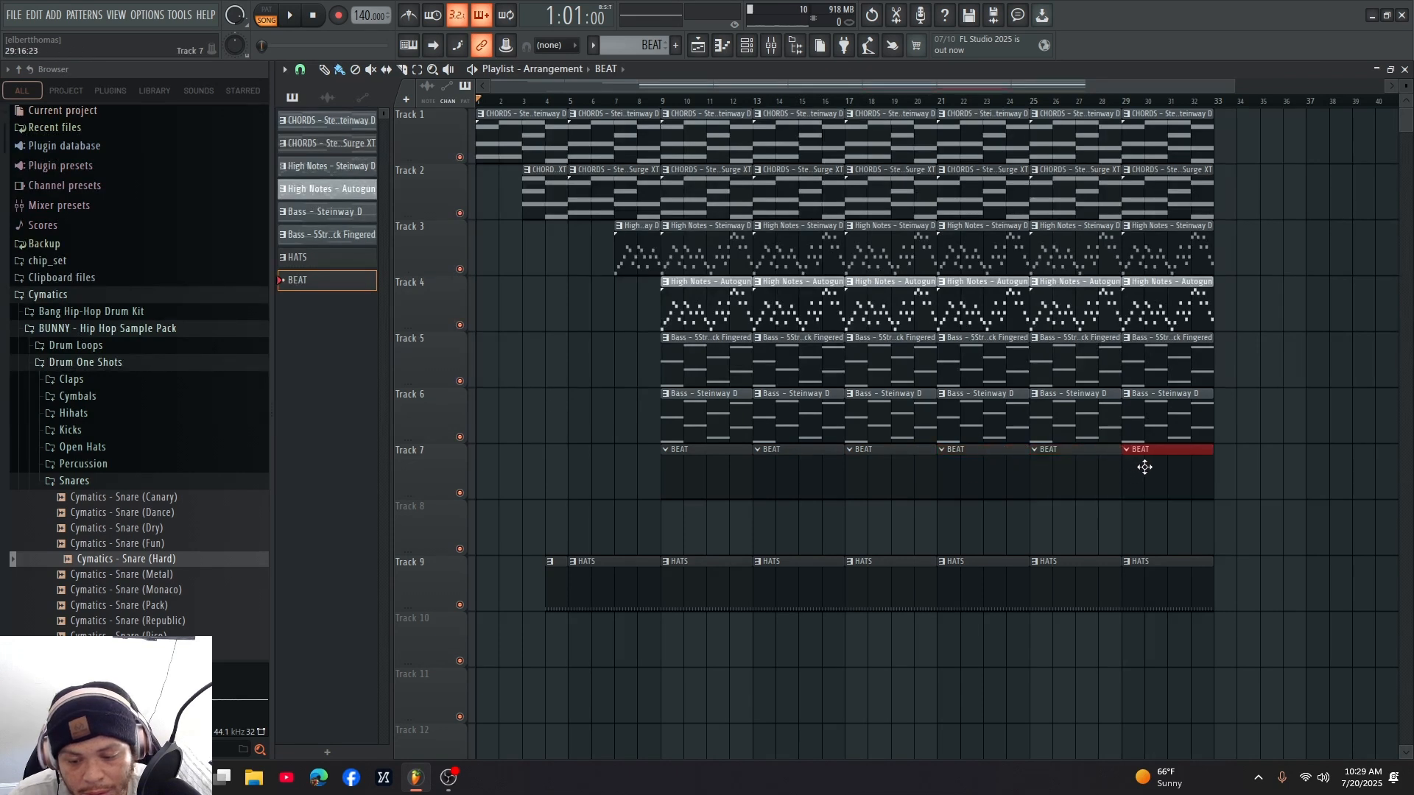
- During song playback, program the BEAT pattern with a Cymatics 808 hit on step 1 and a Hard snare hit on step 9
{"action": "key", "text": "space"}
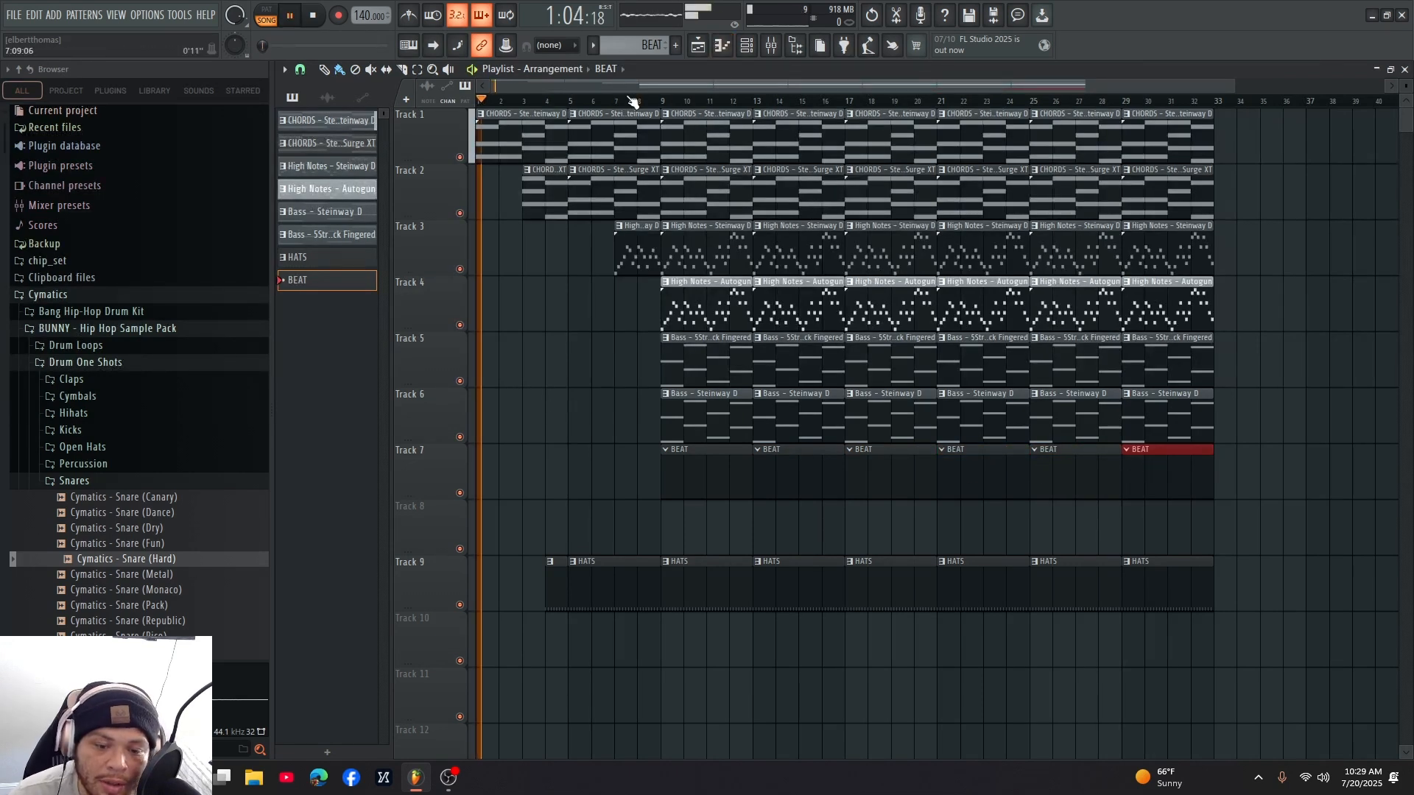
{"action": "left_click", "coordinate": [731, 47]}
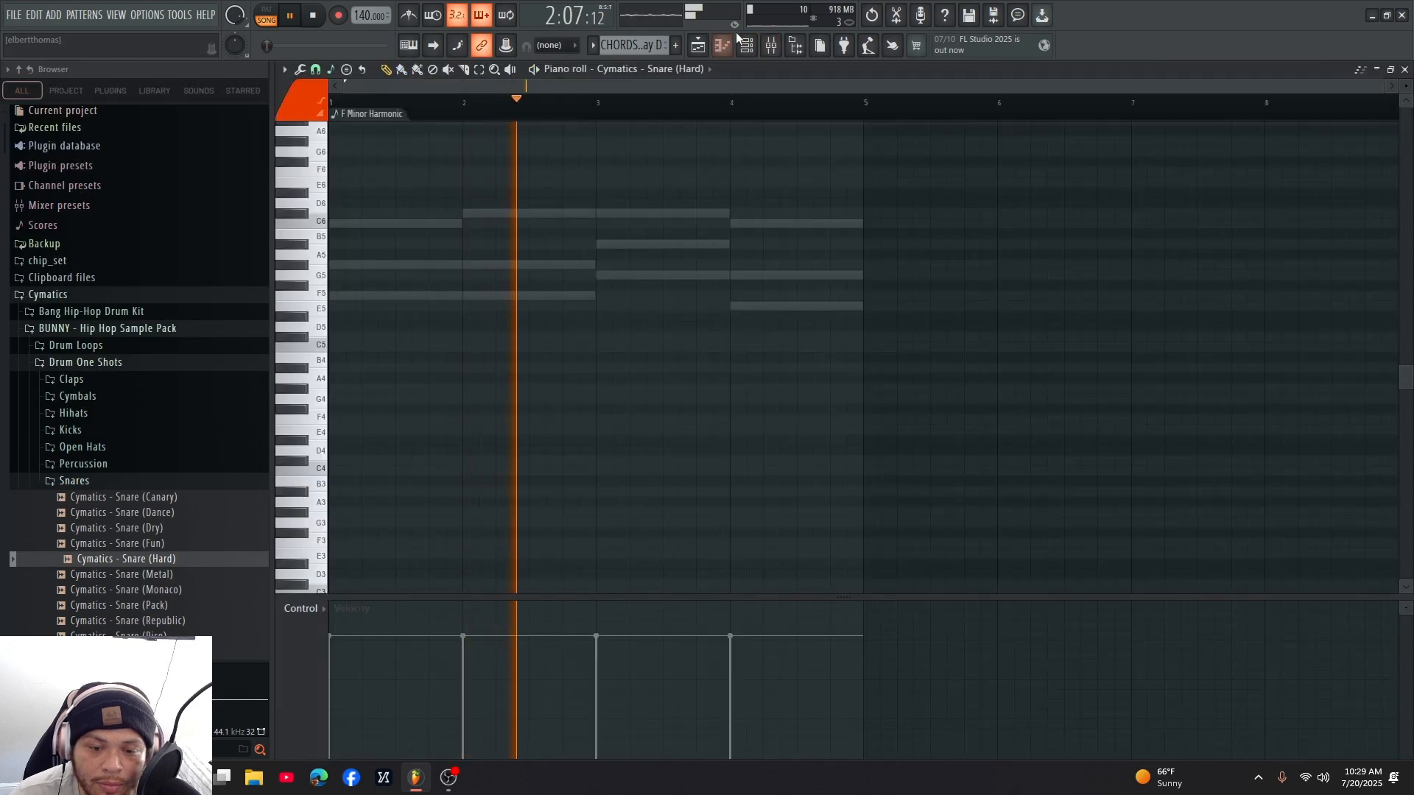
{"action": "left_click", "coordinate": [771, 47]}
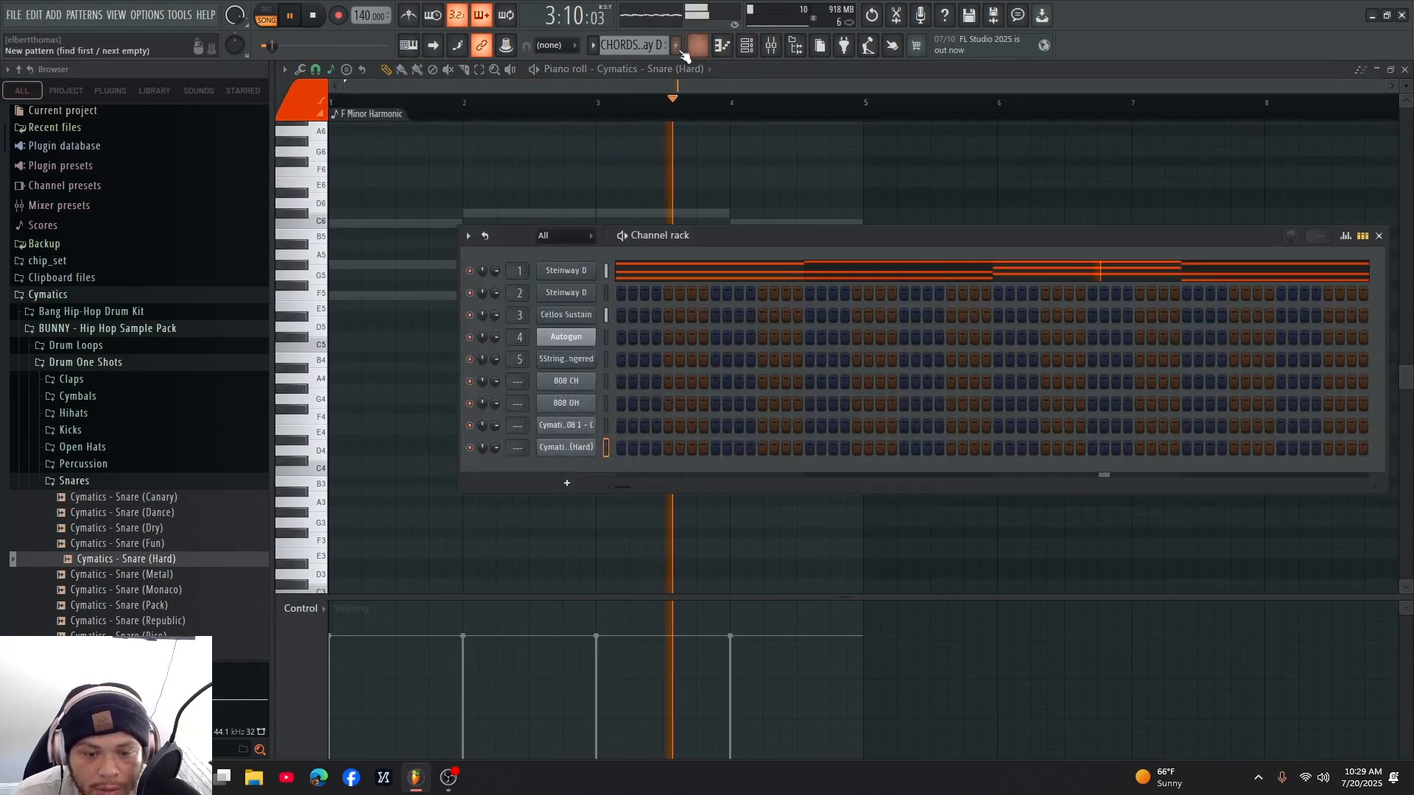
{"action": "scroll", "coordinate": [660, 46], "scroll_direction": "down", "scroll_amount": 3}
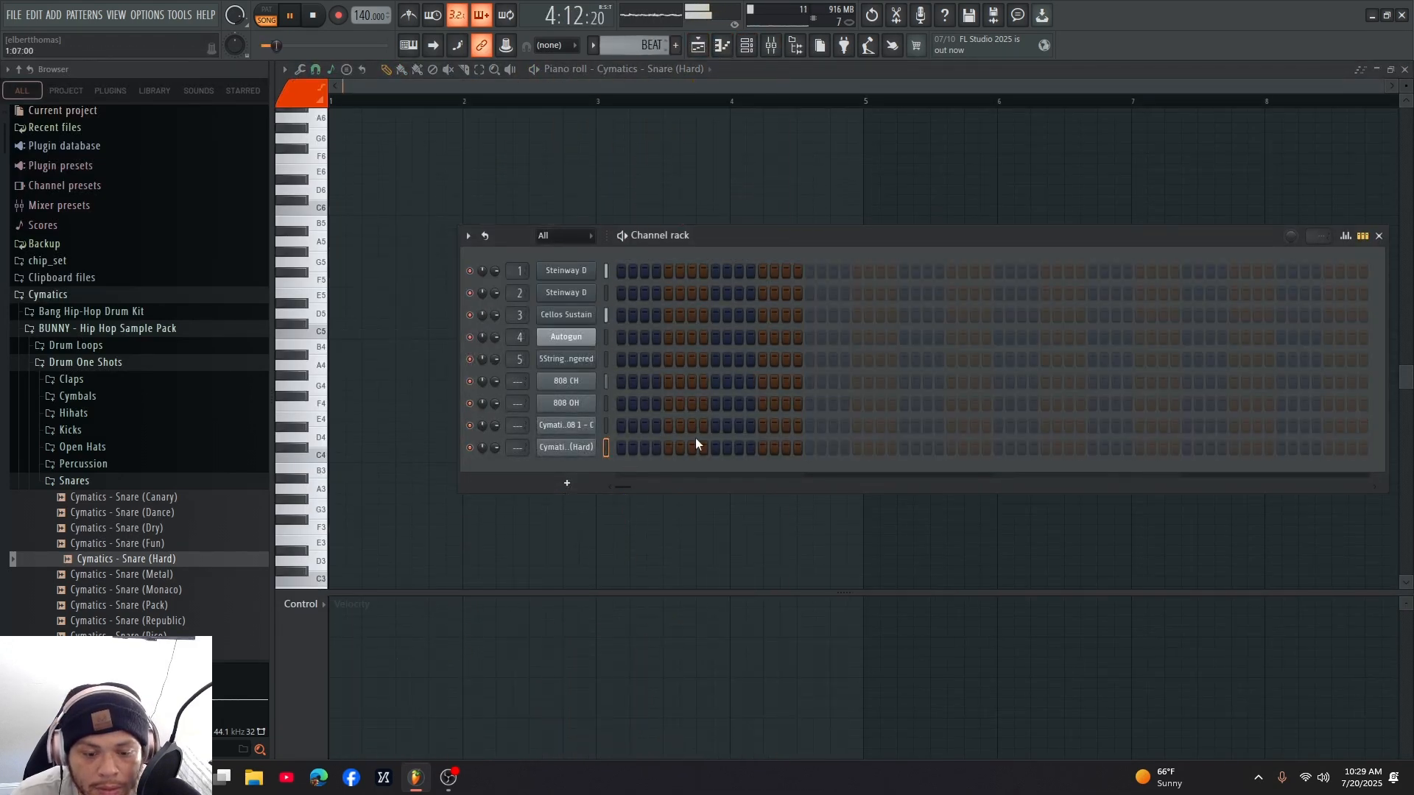
{"action": "left_click", "coordinate": [621, 427]}
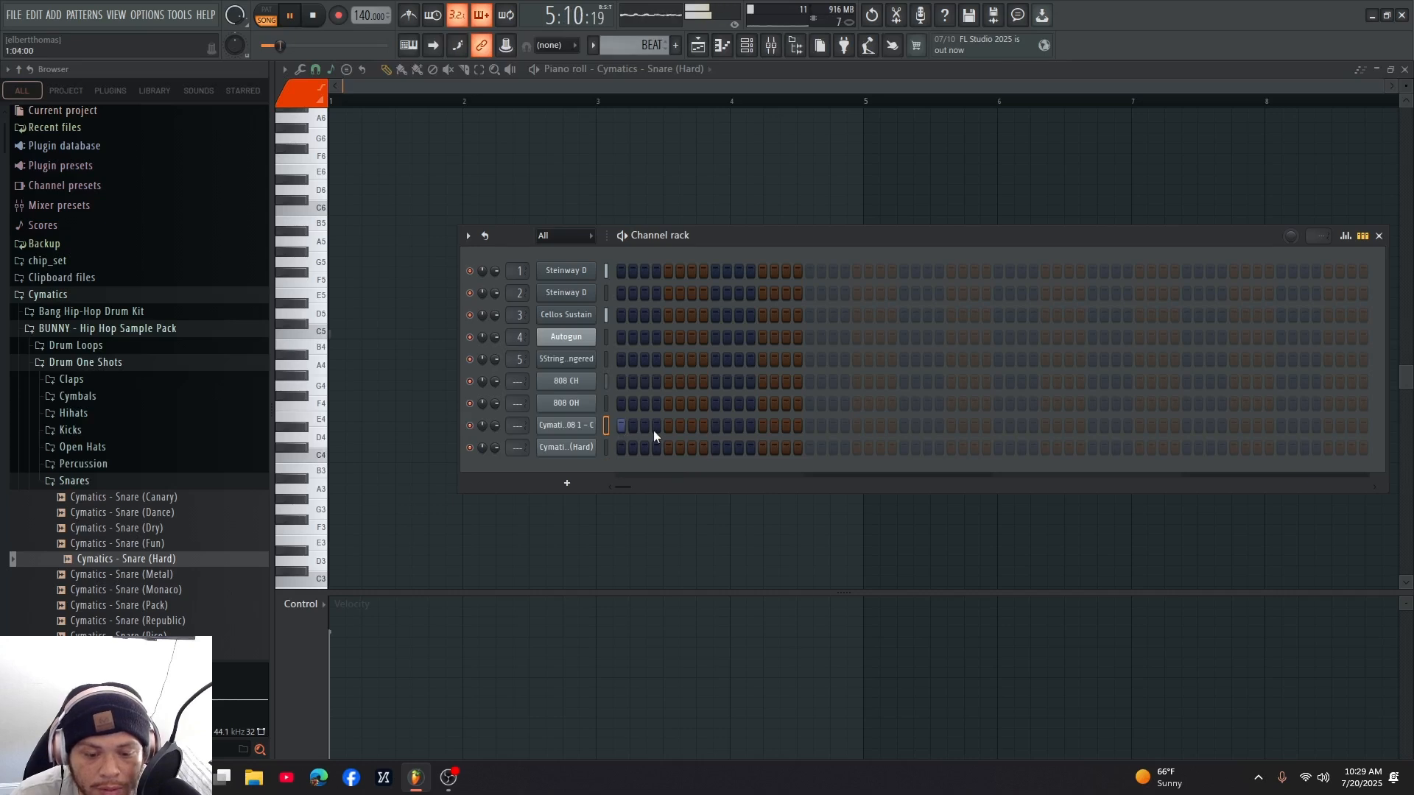
{"action": "left_click", "coordinate": [715, 447]}
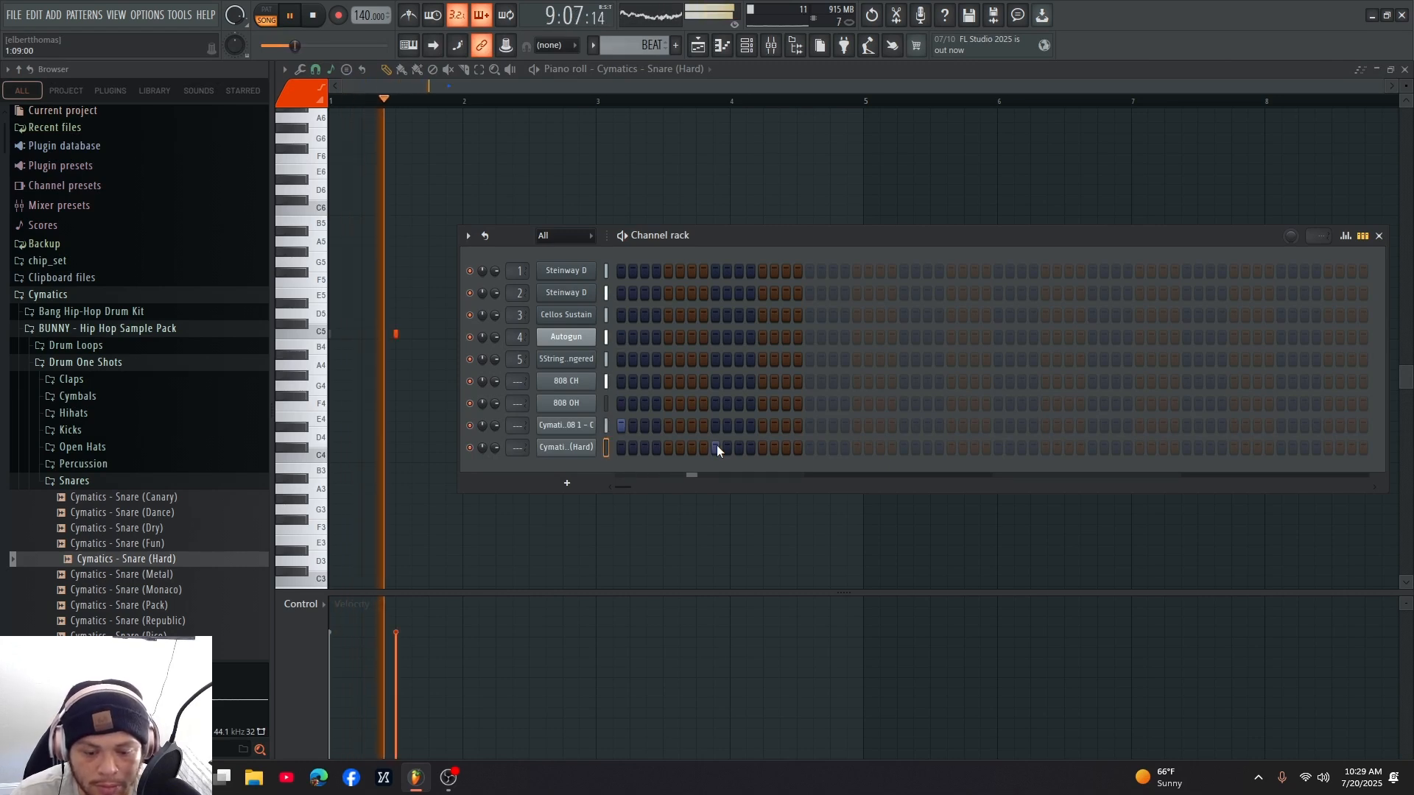
- Try a Hard snare hit on step 17 of the BEAT pattern against the arrangement, then remove it
{"action": "left_click", "coordinate": [810, 447]}
{"action": "left_click", "coordinate": [810, 447]}
{"action": "key", "text": "space"}
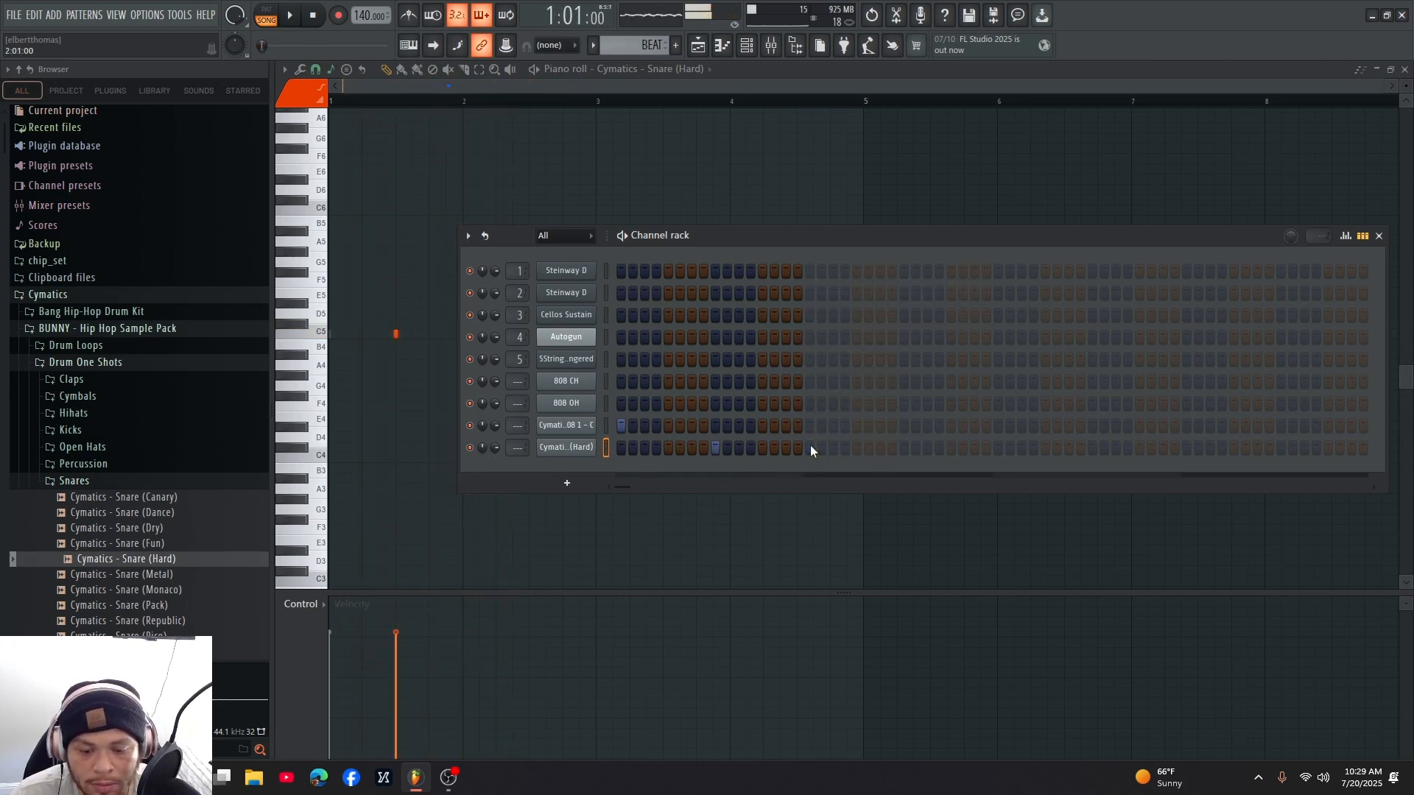
{"action": "left_click", "coordinate": [769, 46]}
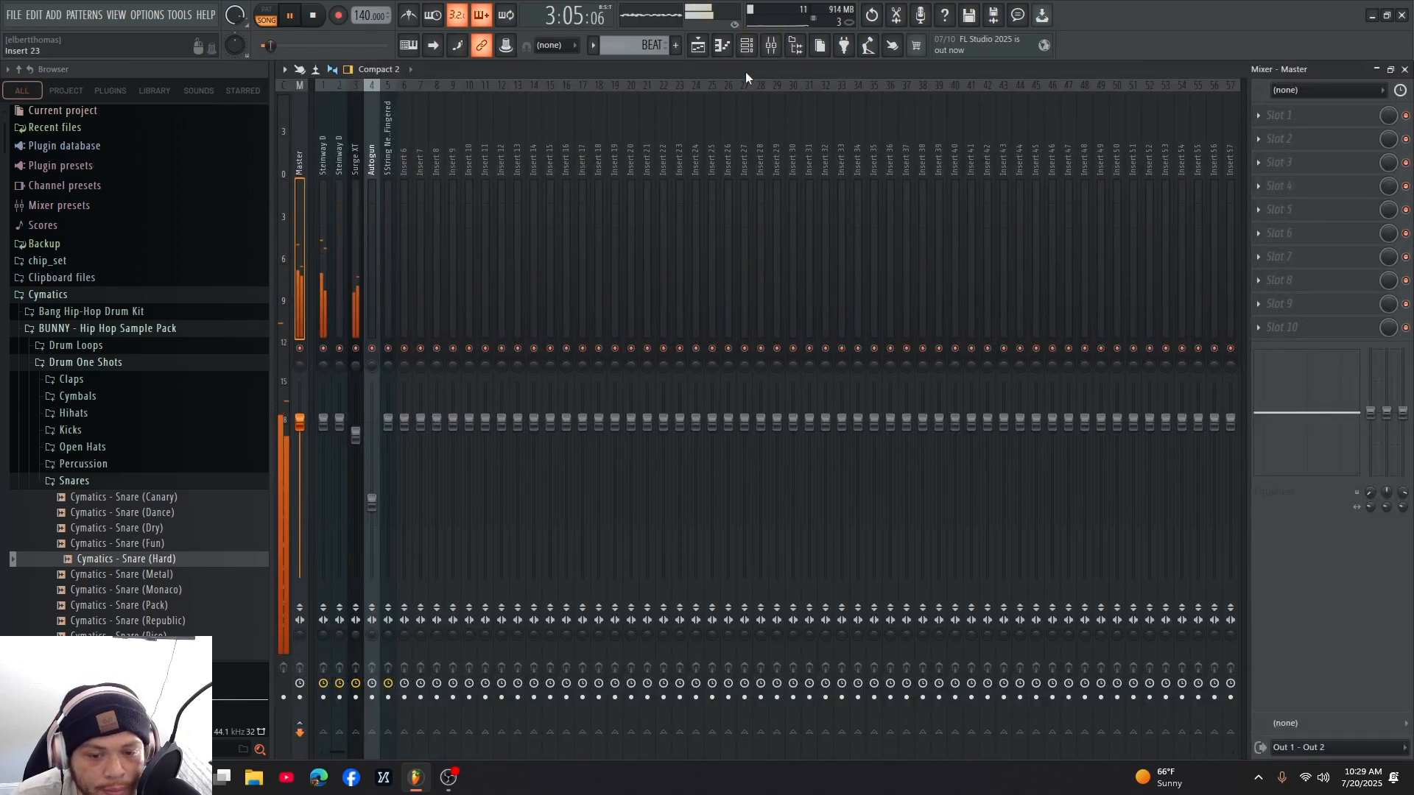
{"action": "left_click", "coordinate": [746, 45]}
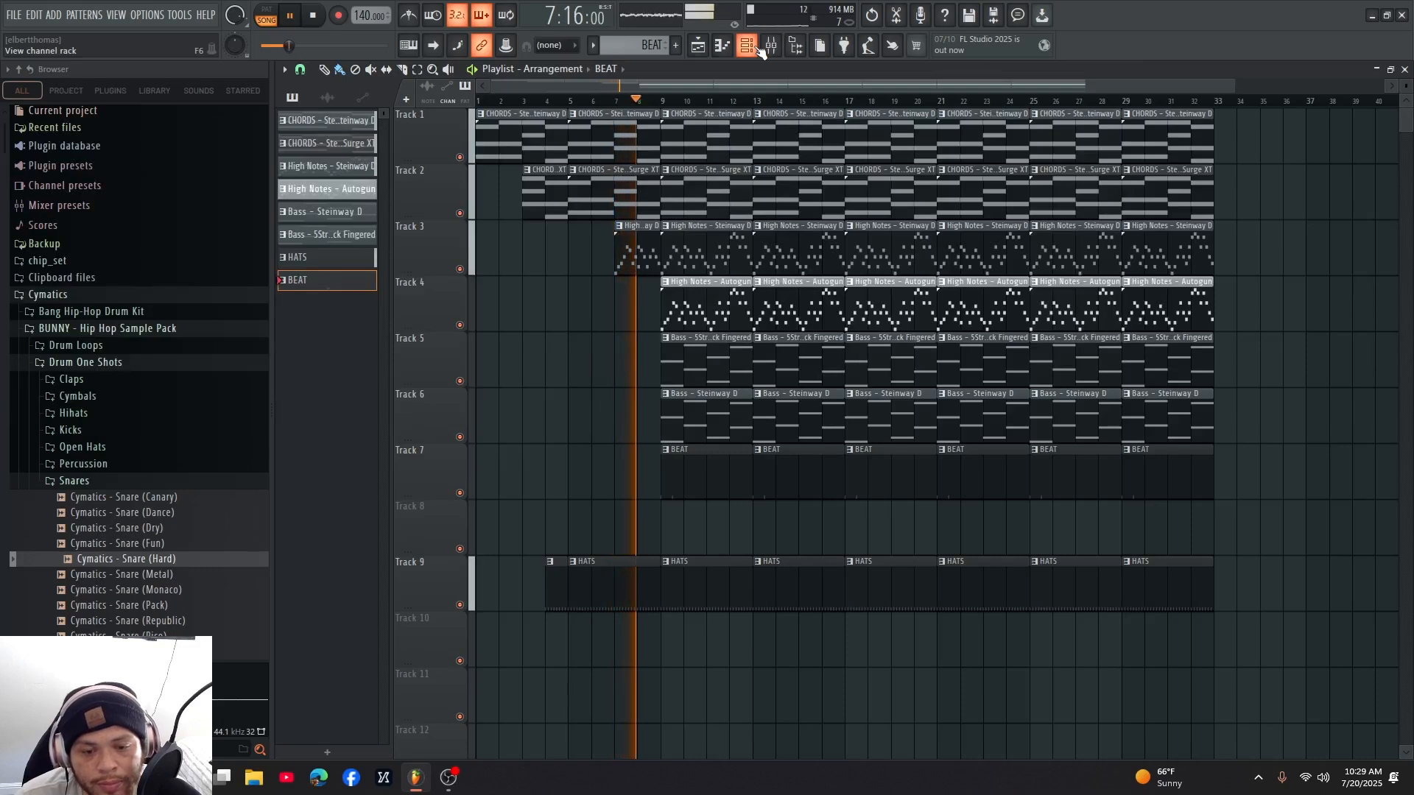
{"action": "left_click", "coordinate": [760, 47]}
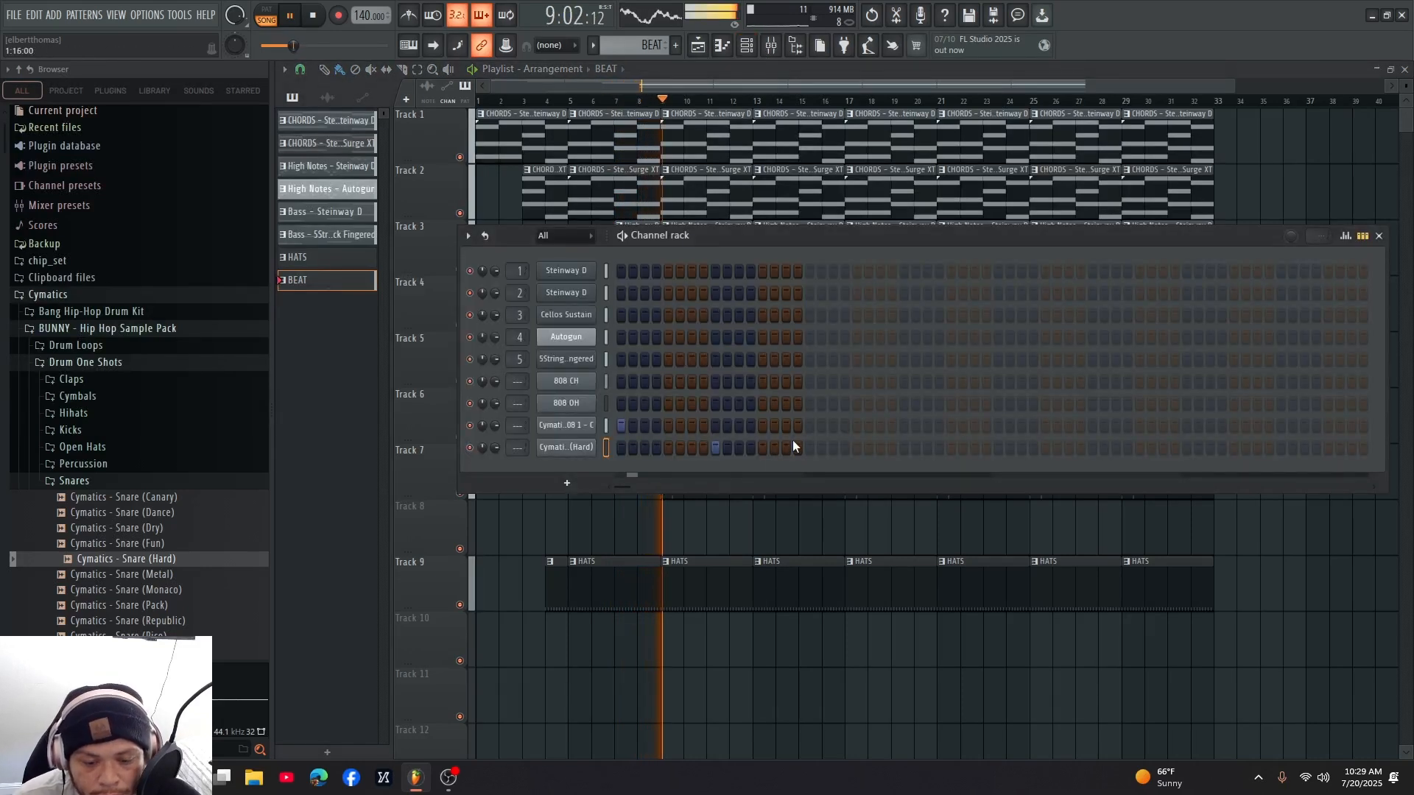
{"action": "left_click", "coordinate": [810, 447]}
{"action": "key", "text": "space"}
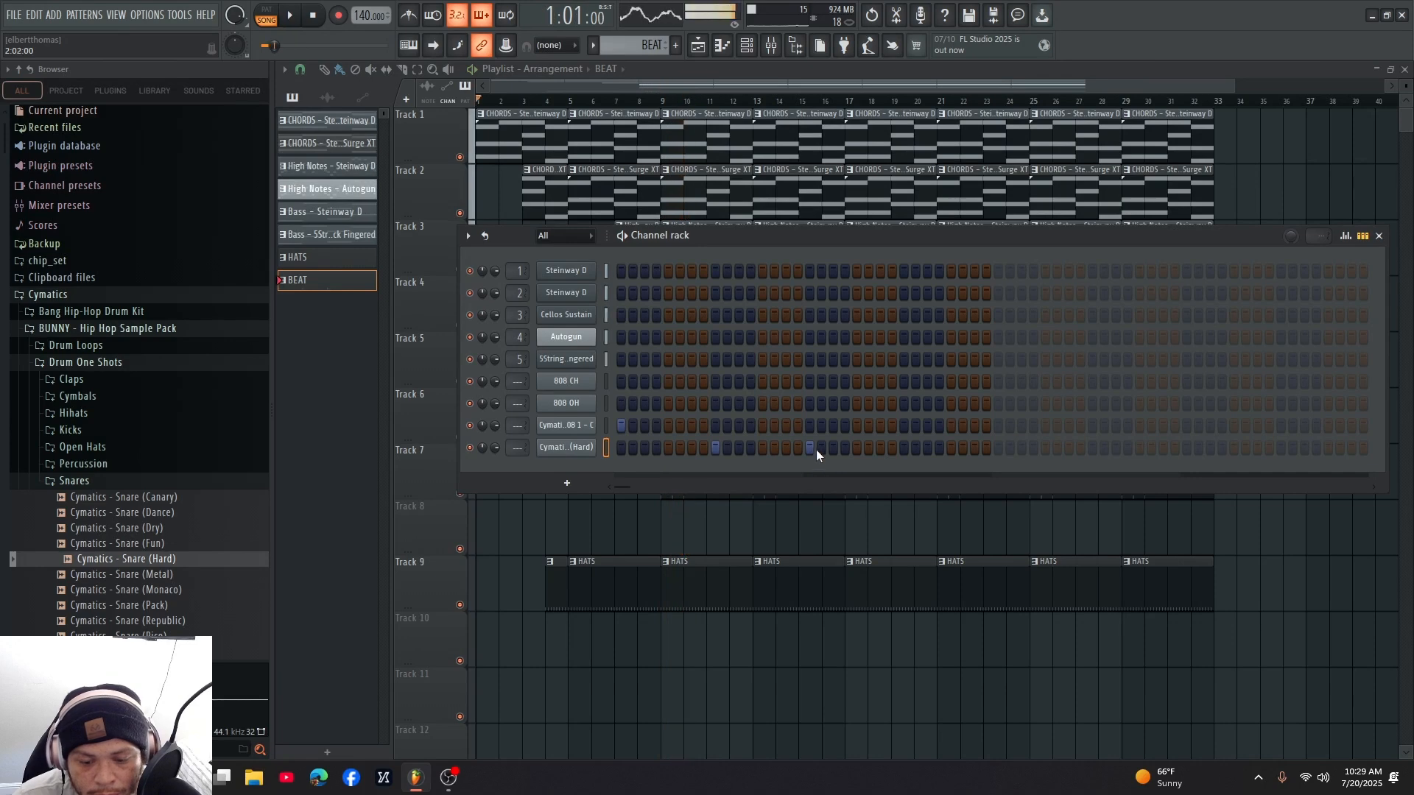
{"action": "right_click", "coordinate": [809, 448]}
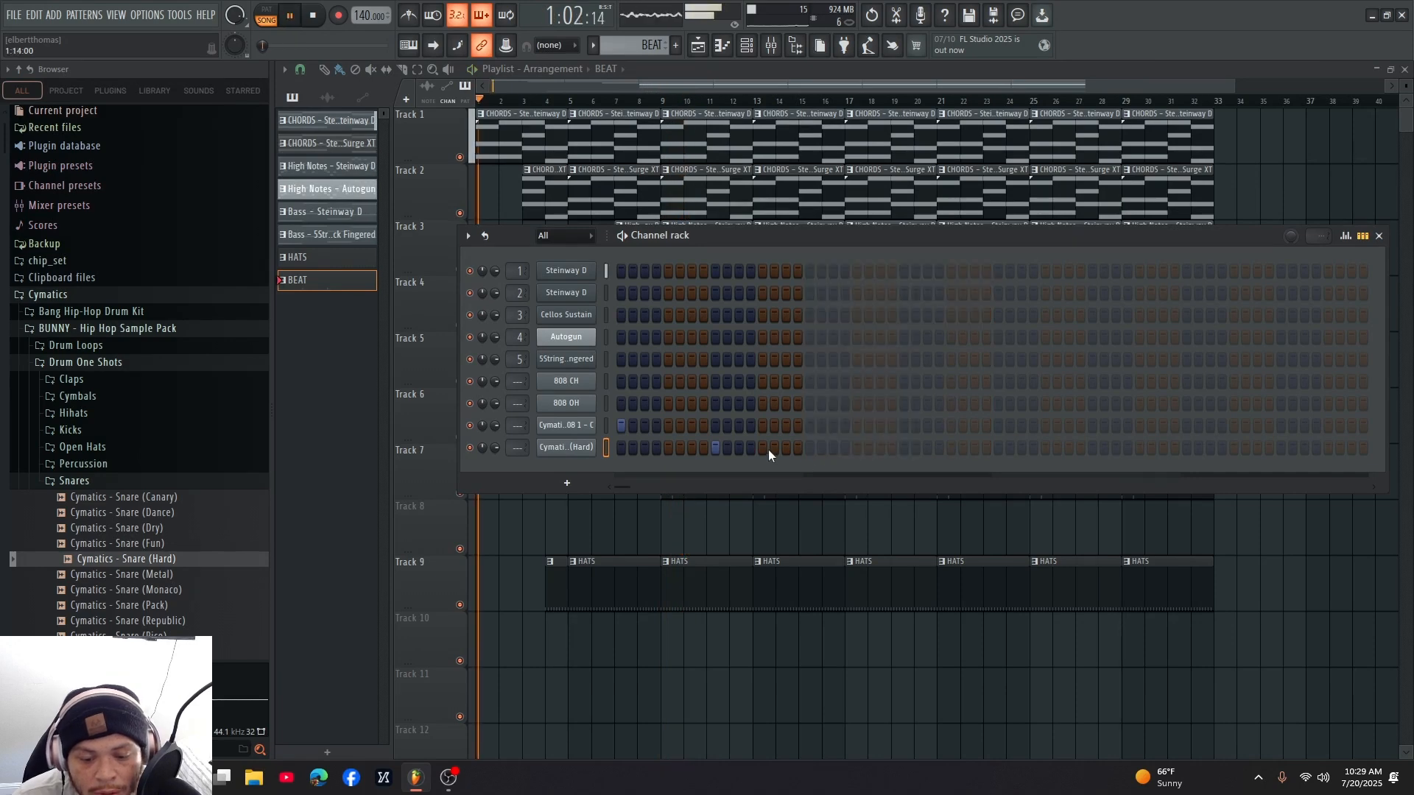
- With playback starting from bar 7, add a Hard snare hit on step 15 and an 808 hit on step 17 of BEAT
{"action": "left_click", "coordinate": [621, 103]}
{"action": "left_click", "coordinate": [746, 45]}
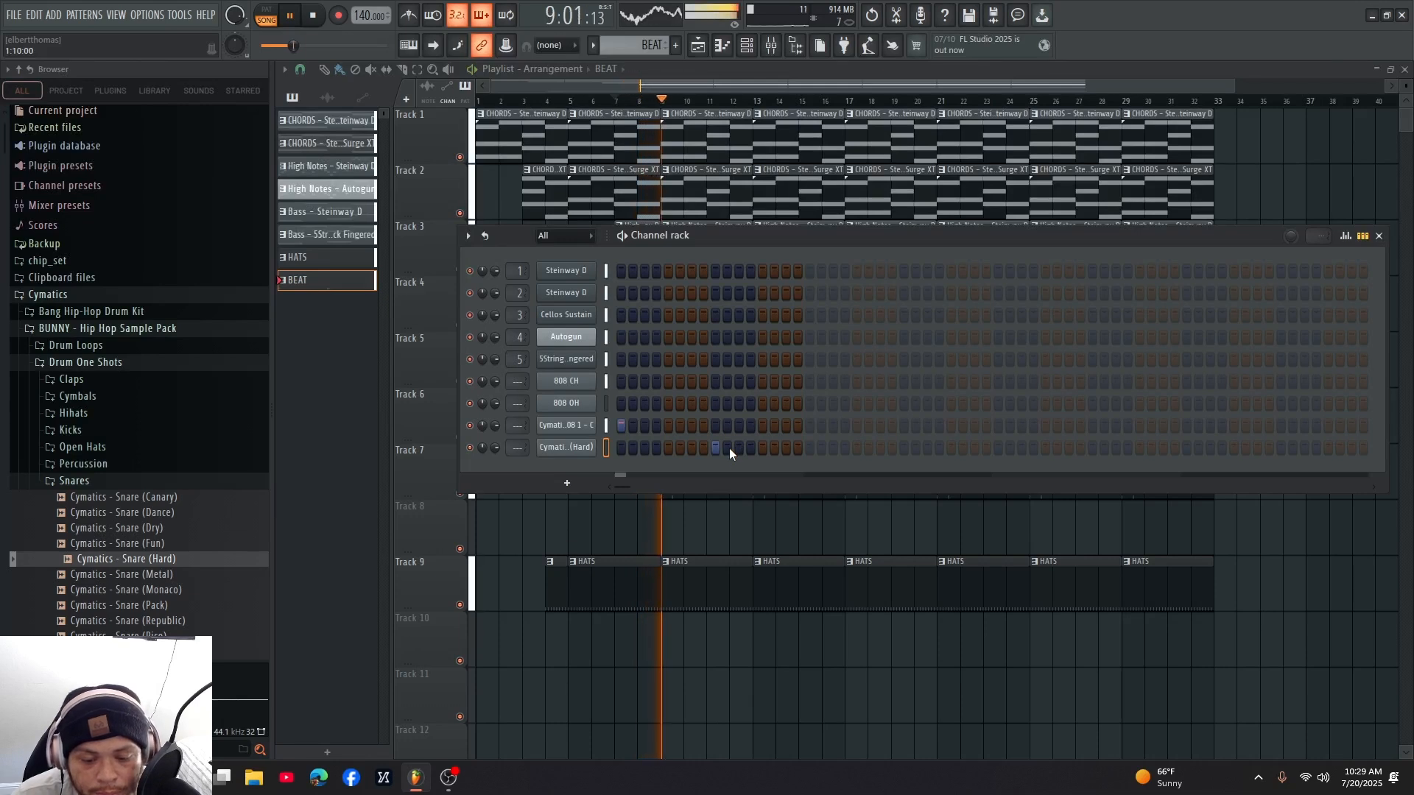
{"action": "left_click", "coordinate": [787, 447]}
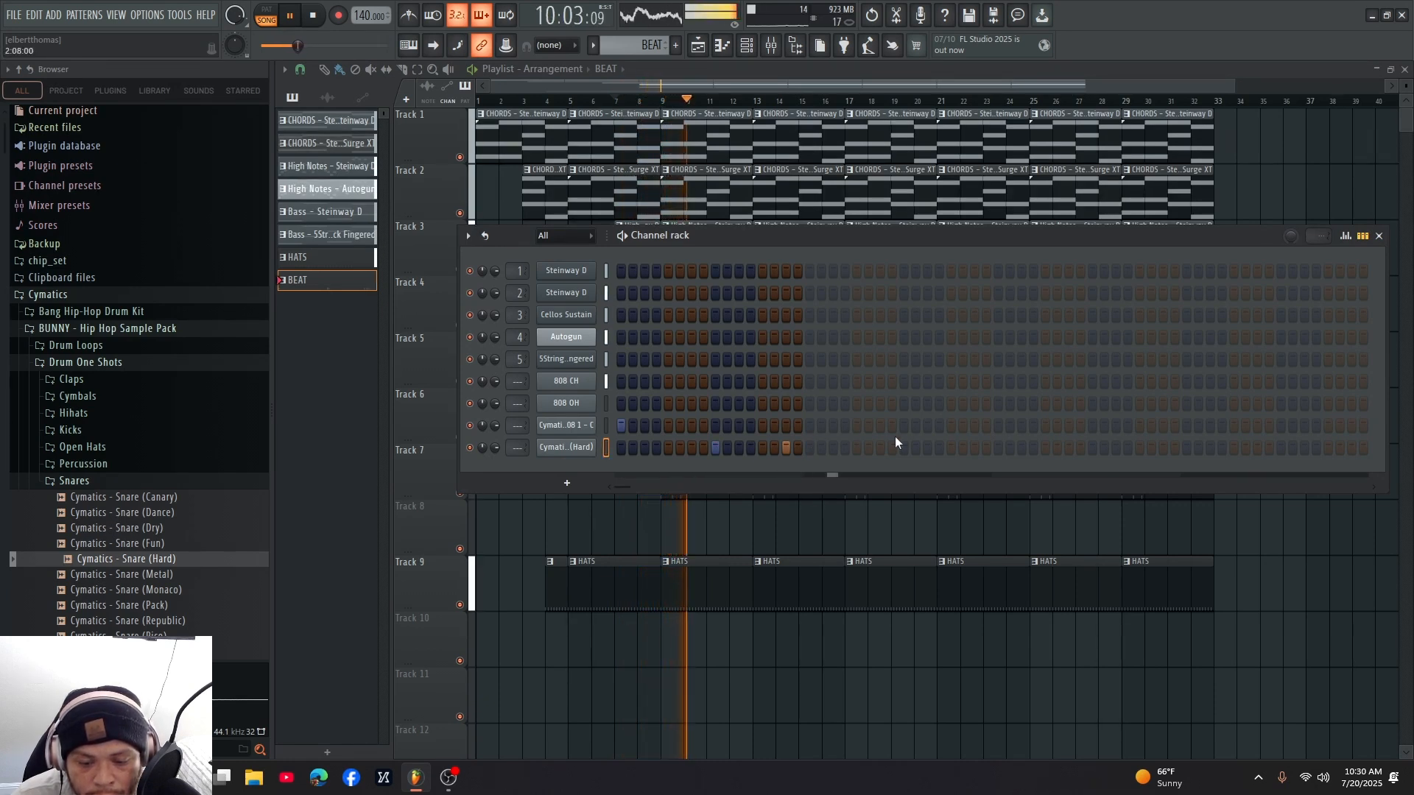
{"action": "key", "text": "space"}
{"action": "left_click", "coordinate": [813, 426]}
{"action": "key", "text": "space"}
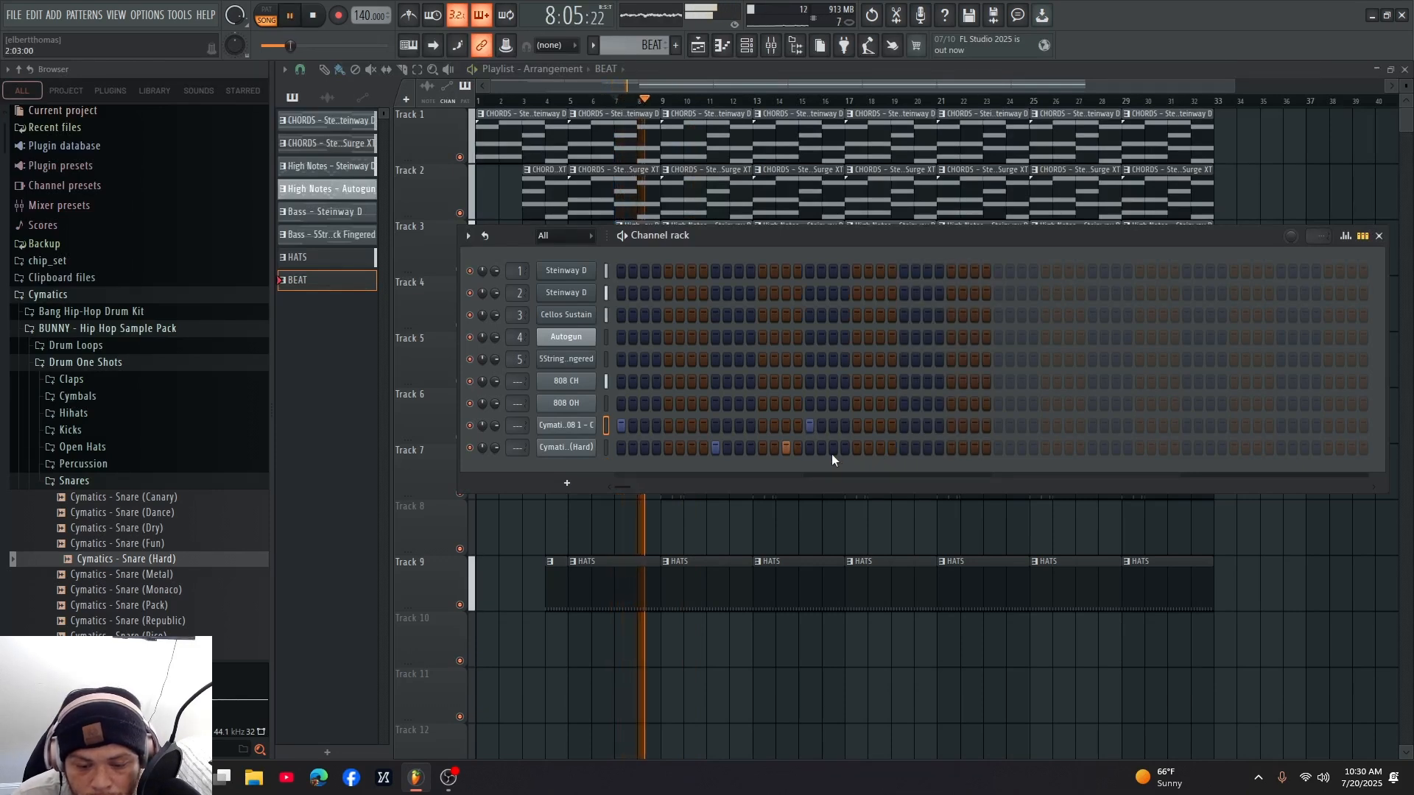
- Extend the BEAT pattern with Hard snare hits on steps 25, 31 and 41 and an 808 hit on step 33
{"action": "left_click", "coordinate": [906, 448]}
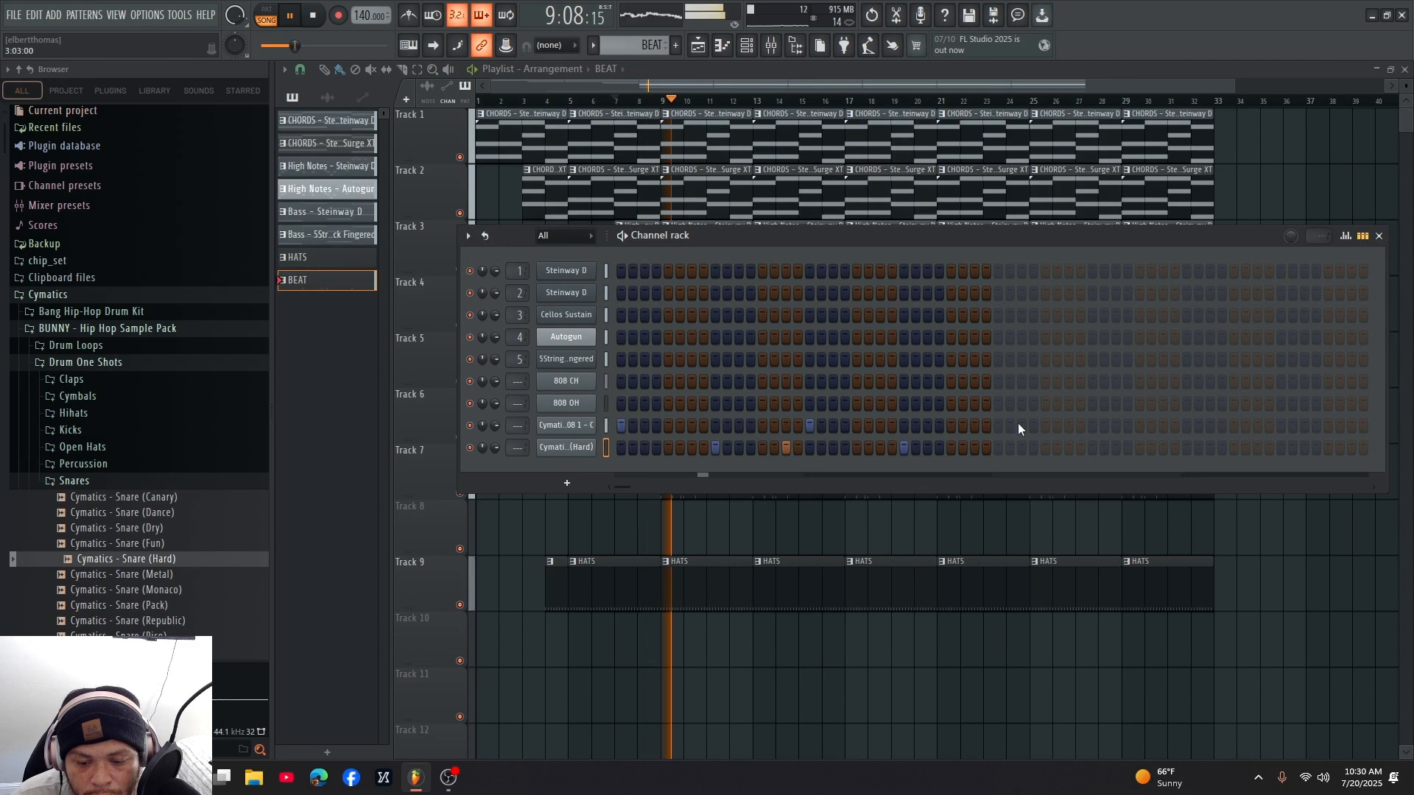
{"action": "left_click", "coordinate": [975, 449]}
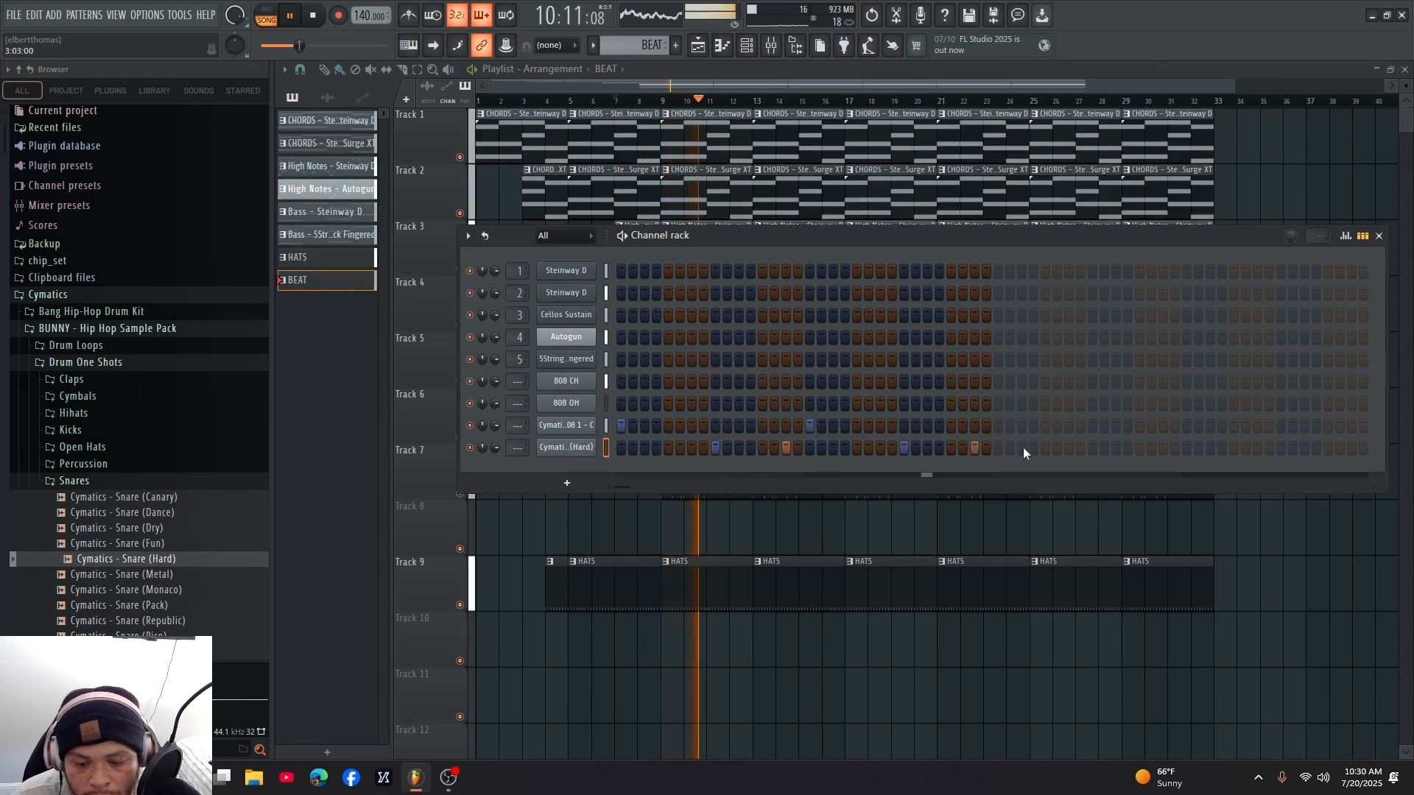
{"action": "key", "text": "space"}
{"action": "left_click", "coordinate": [999, 425]}
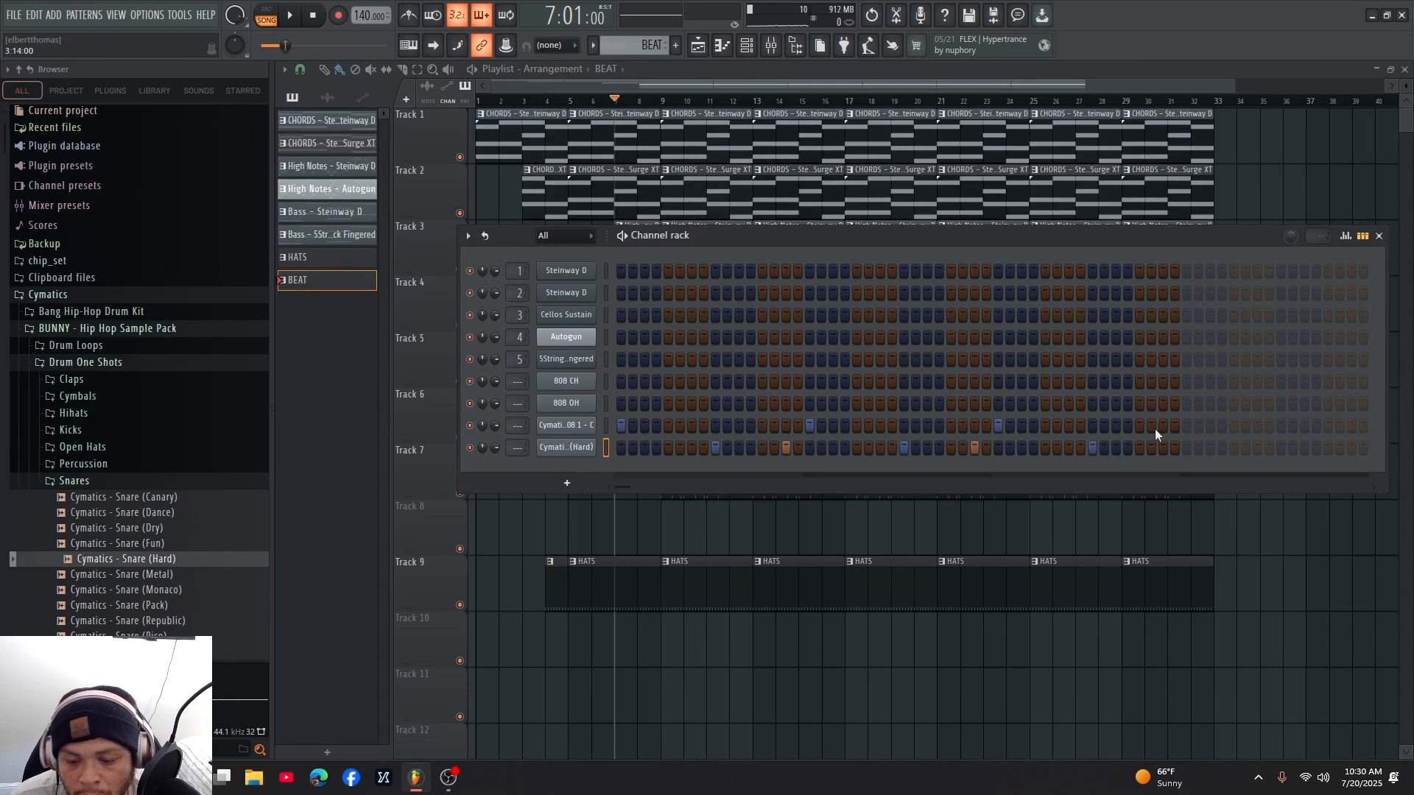
{"action": "key", "text": "space"}
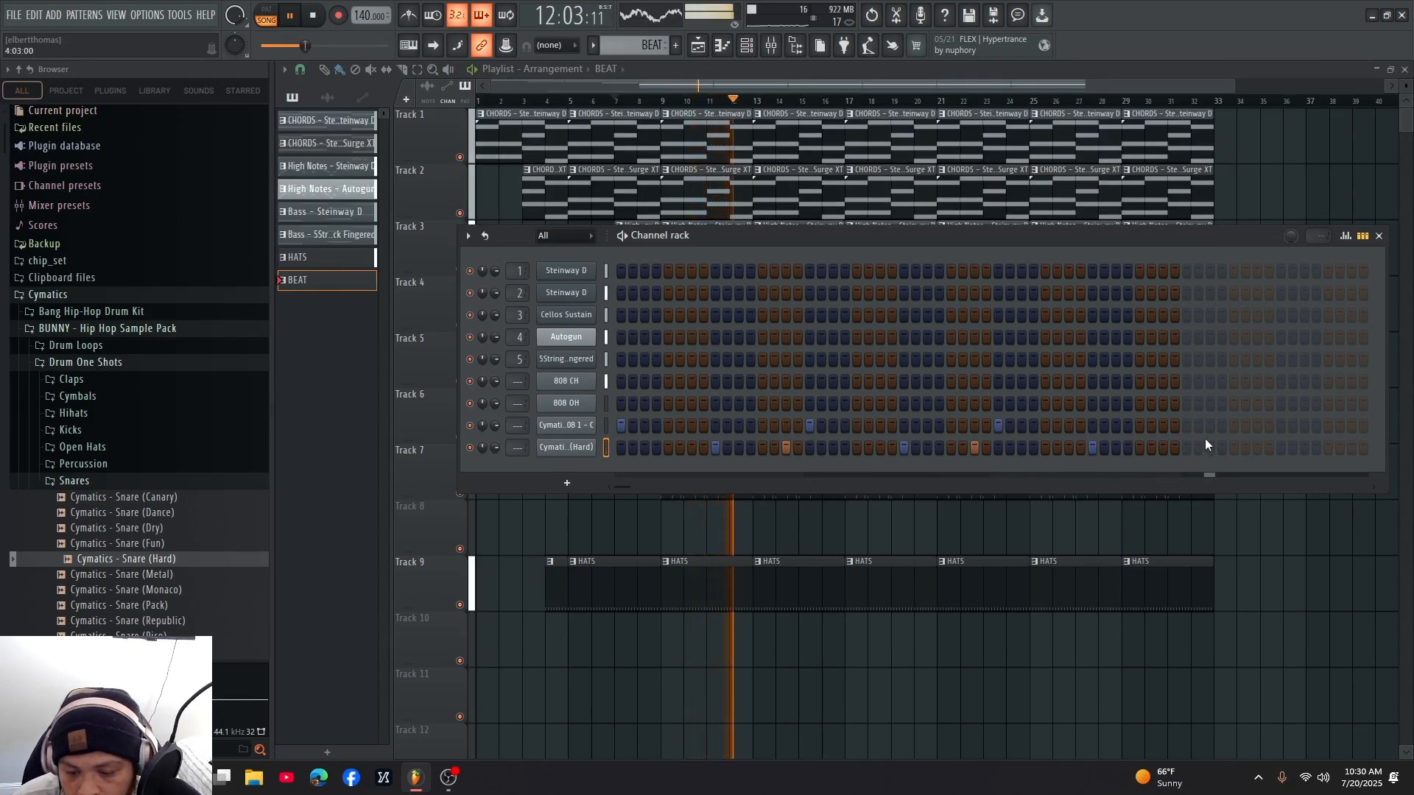
- Add 808 hits on steps 49 and 57 to complete the fourth bar of the BEAT pattern
{"action": "left_click", "coordinate": [1186, 430]}
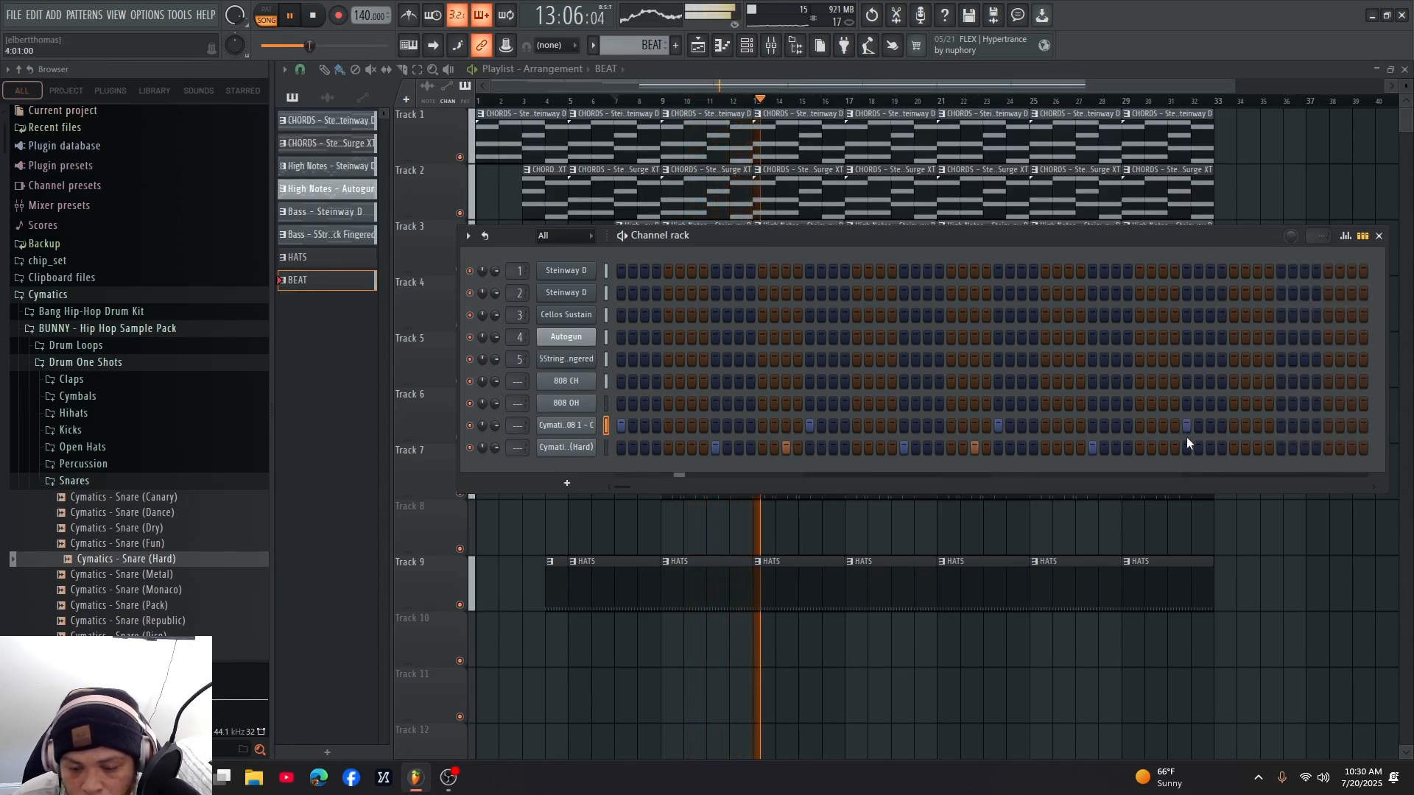
{"action": "left_click", "coordinate": [1187, 427]}
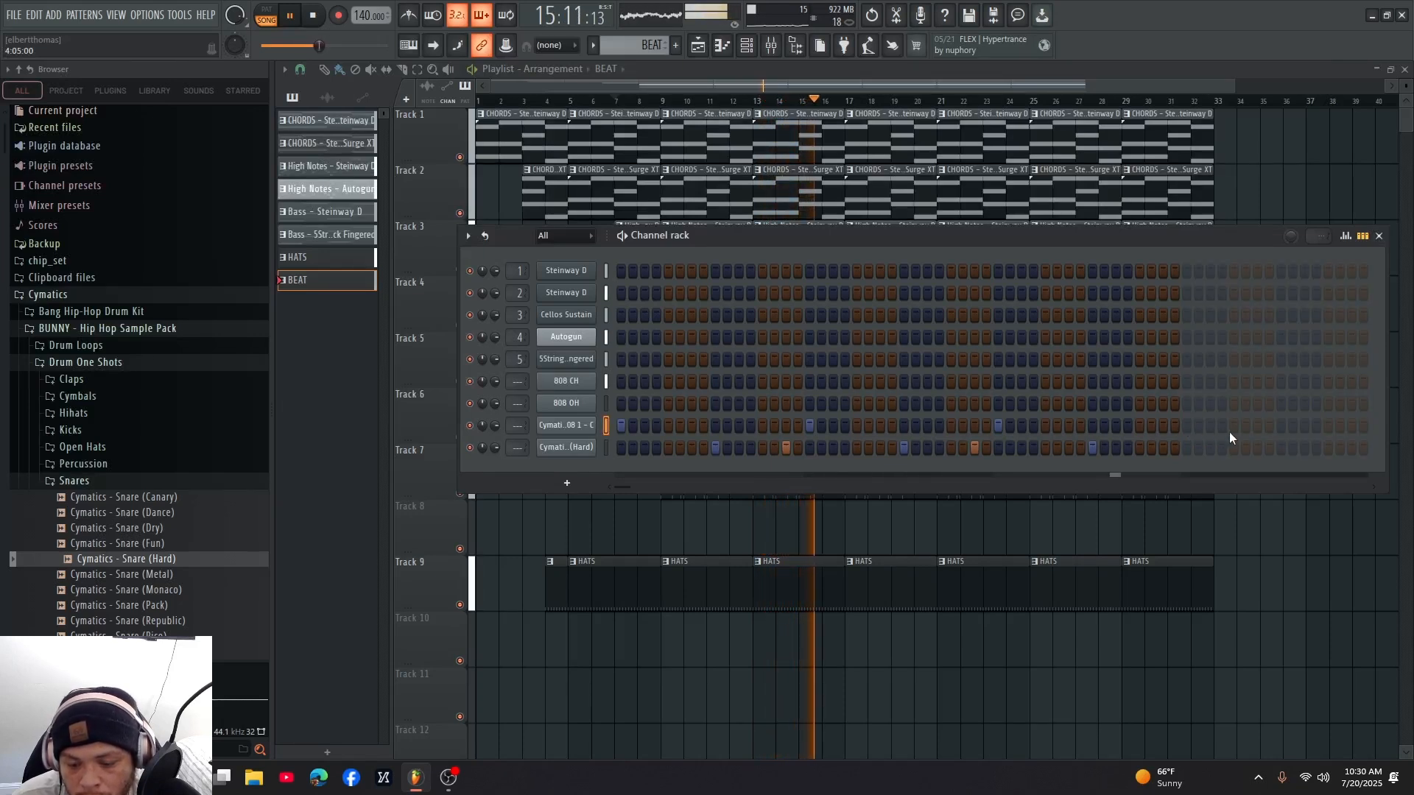
{"action": "left_click", "coordinate": [1190, 430]}
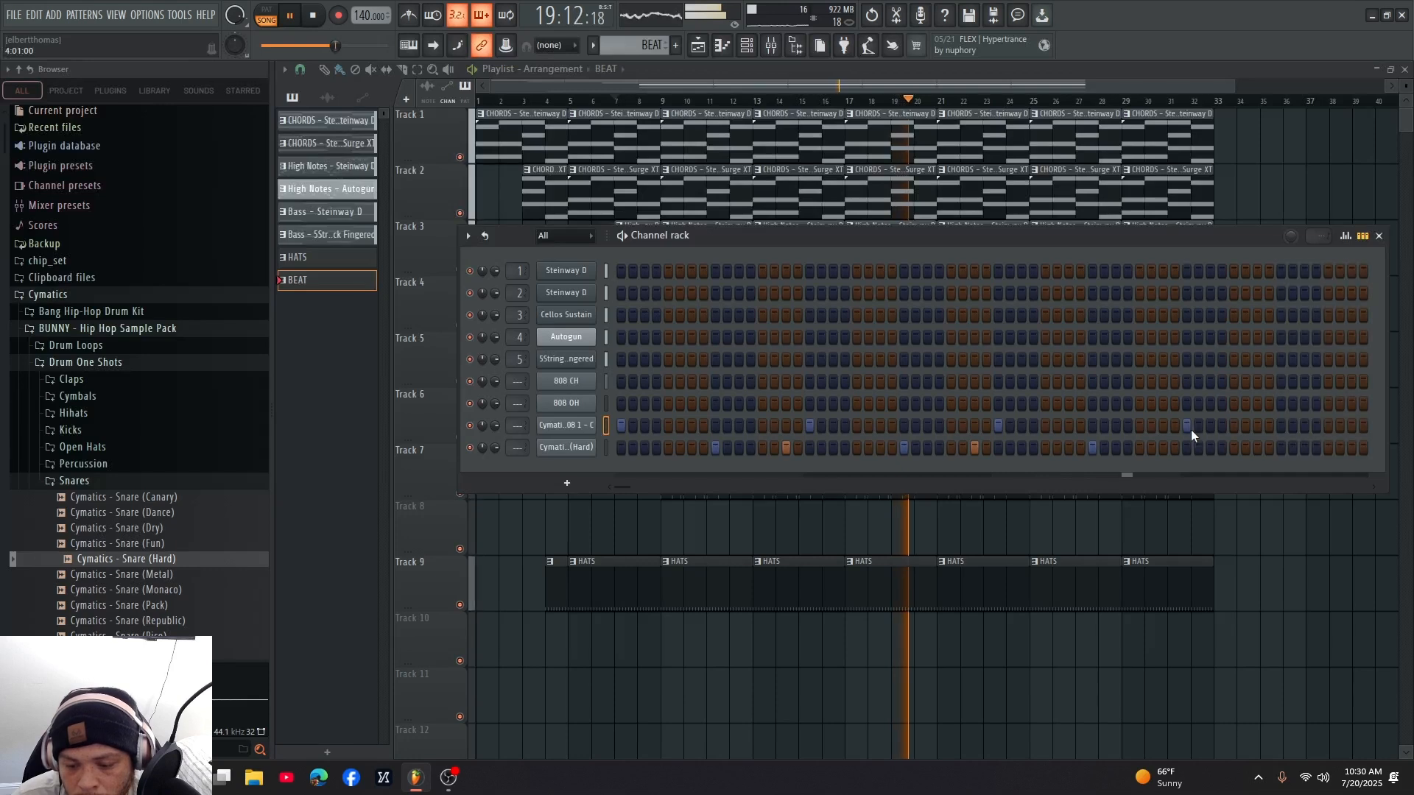
{"action": "left_click", "coordinate": [1282, 448]}
{"action": "left_click", "coordinate": [1281, 427]}
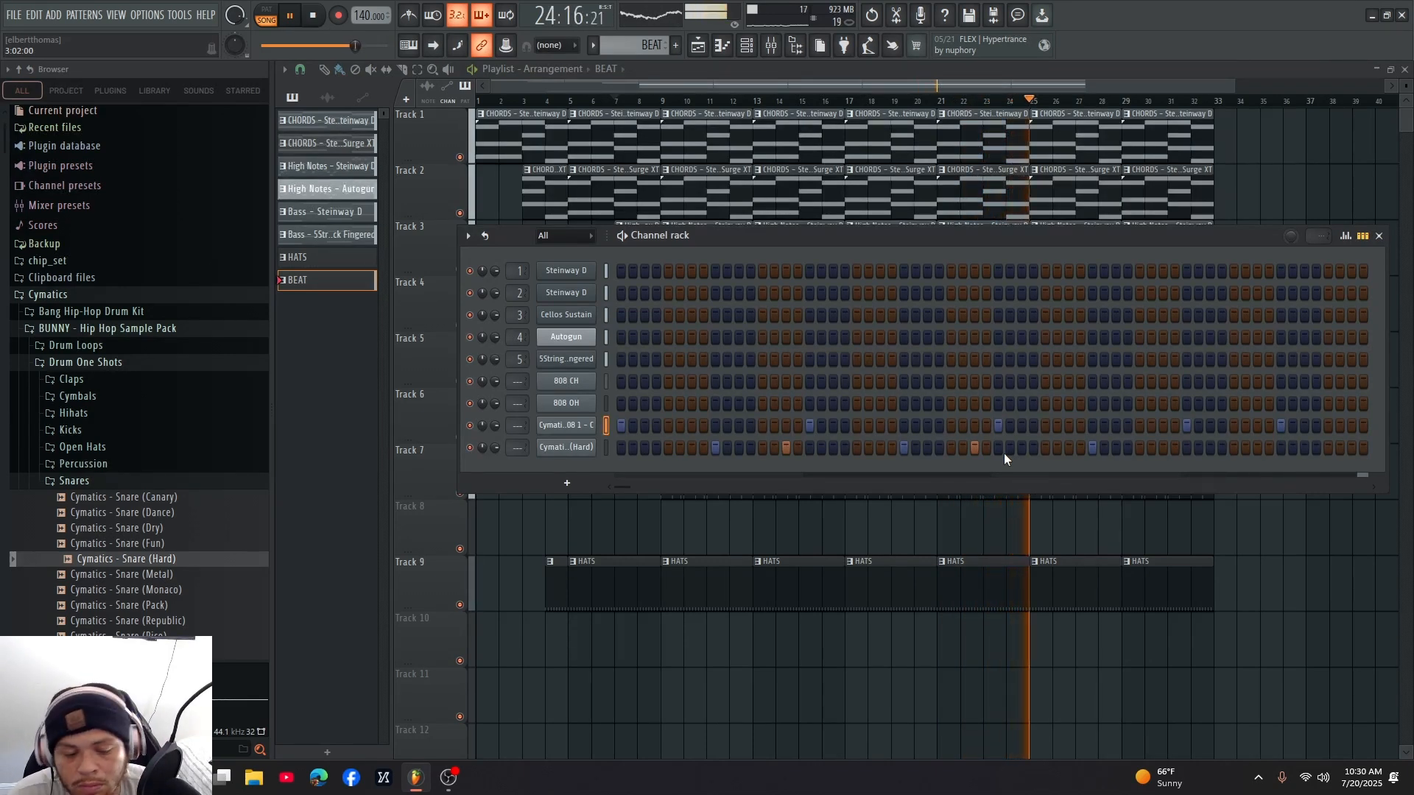
{"action": "key", "text": "space"}
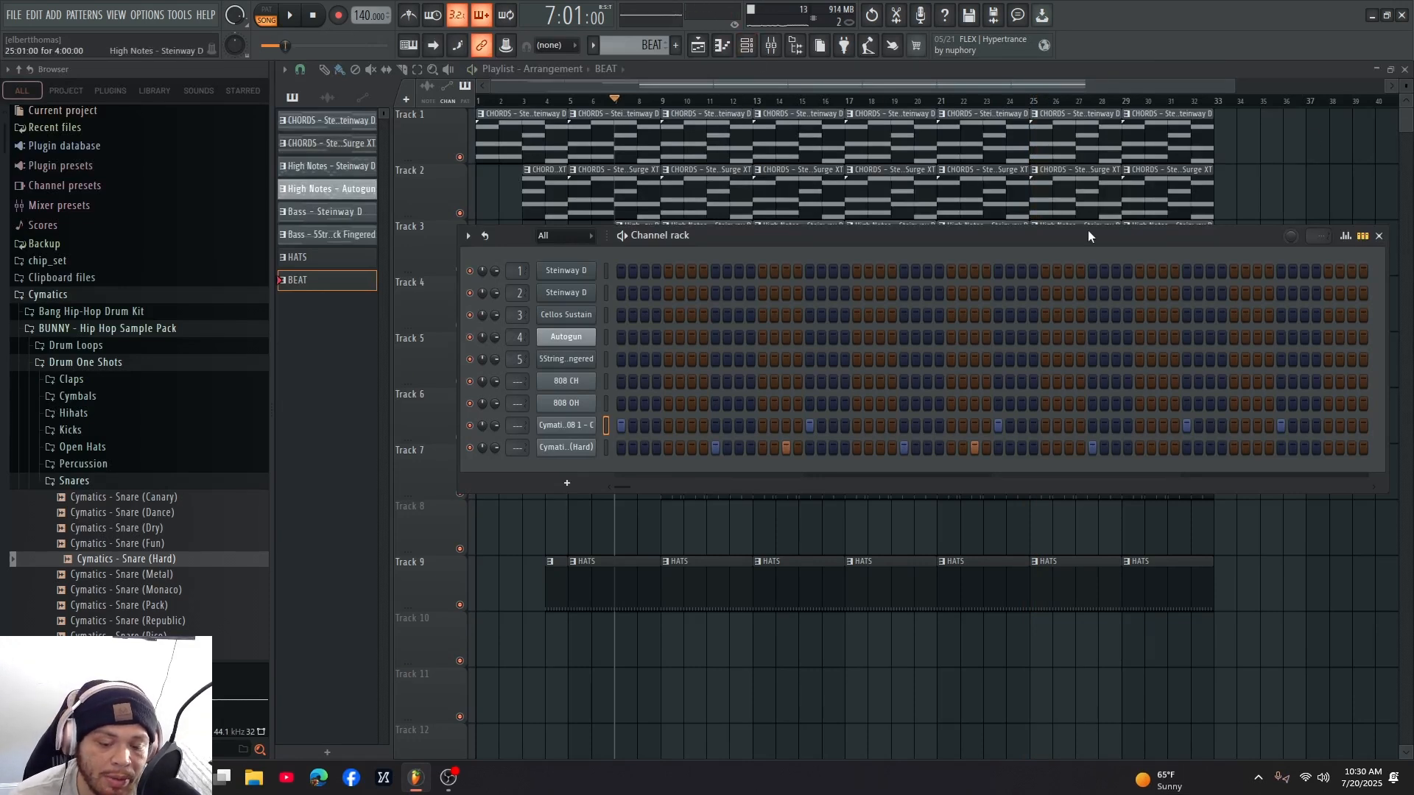
- Hide the channel rack and move all HATS clips from Track 9 up to Track 8
{"action": "key", "text": "F6"}
{"action": "left_click_drag", "start_coordinate": [1308, 591], "coordinate": [492, 535]}
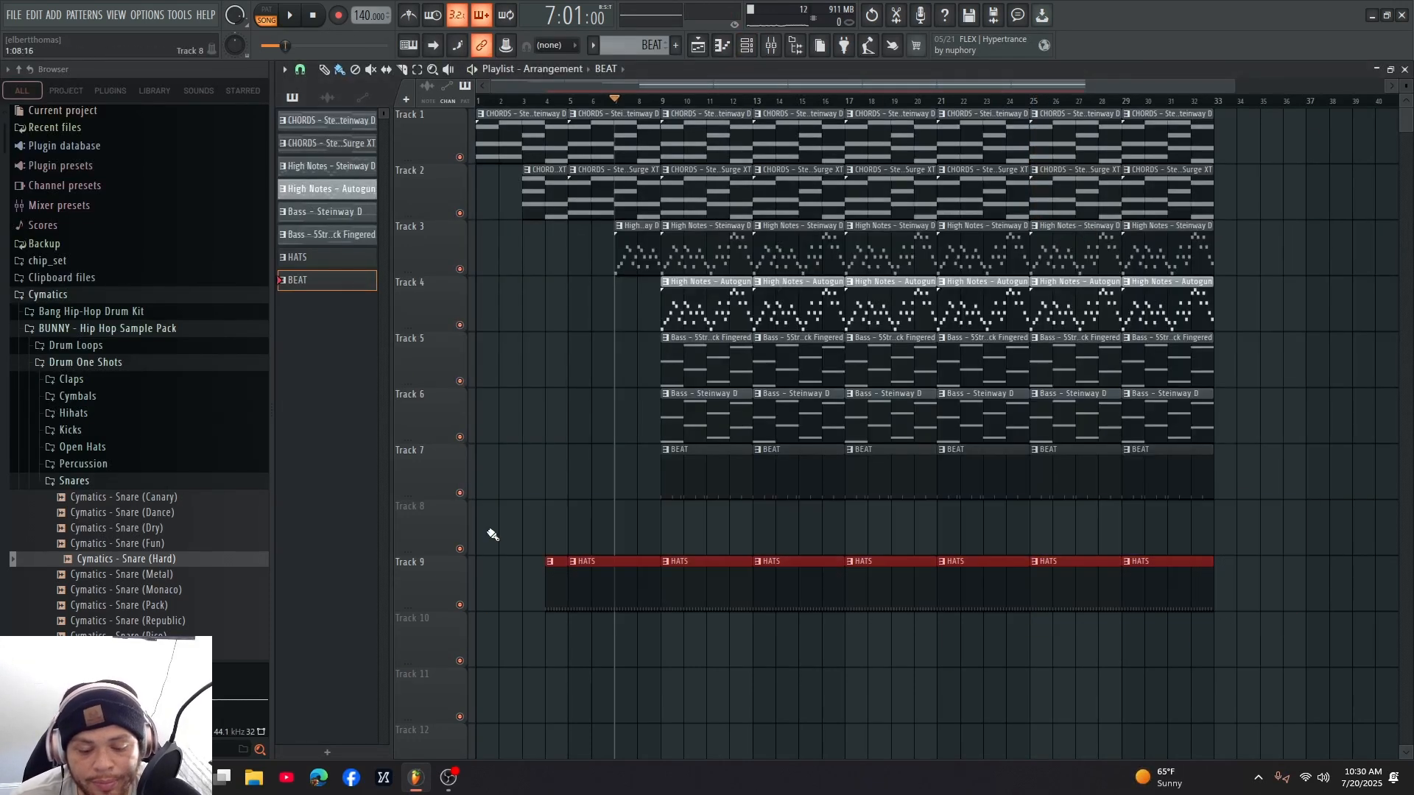
{"action": "key", "text": "shift+Up"}
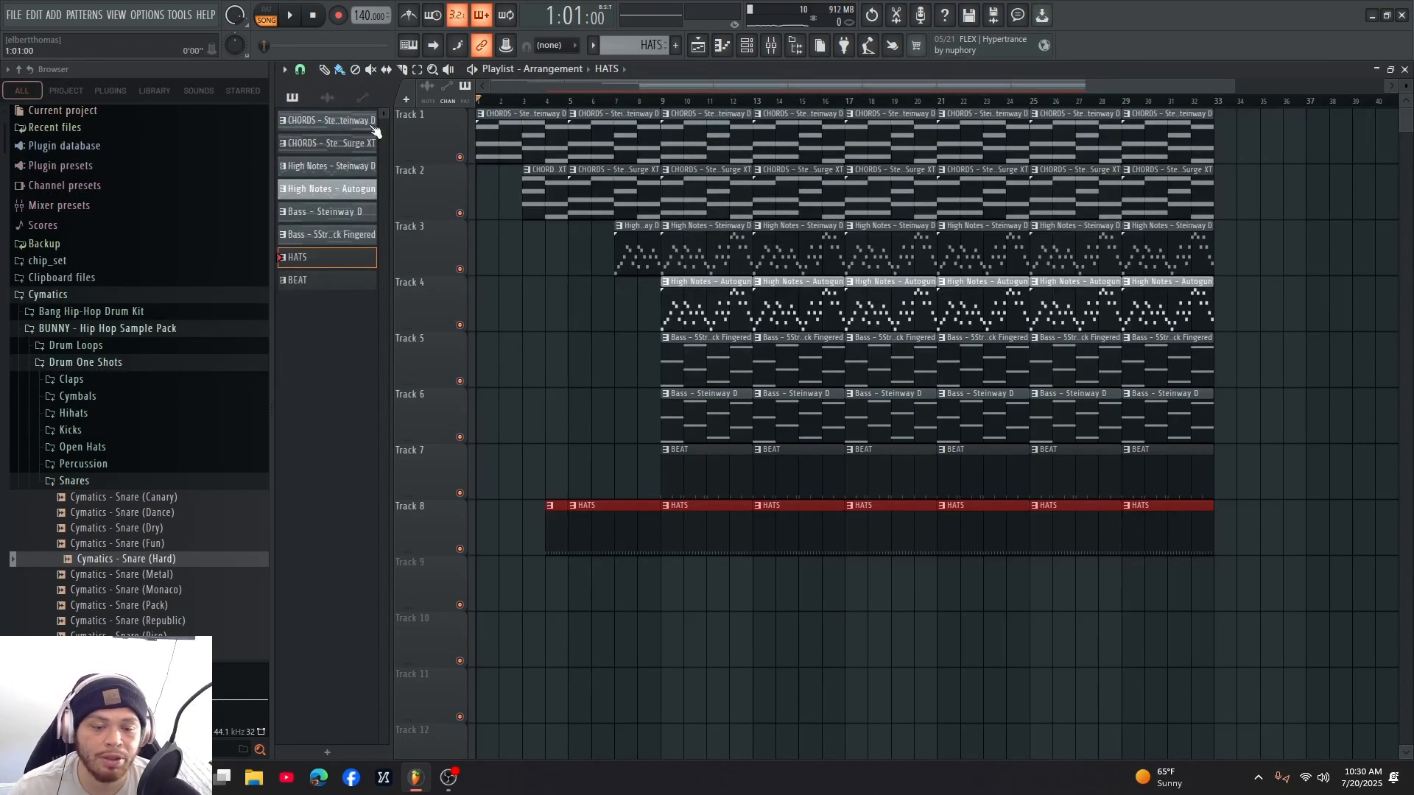
- Play the arrangement, delete the bar 21 High Notes clips from Tracks 3 and 4, and save the project
{"action": "key", "text": "space"}
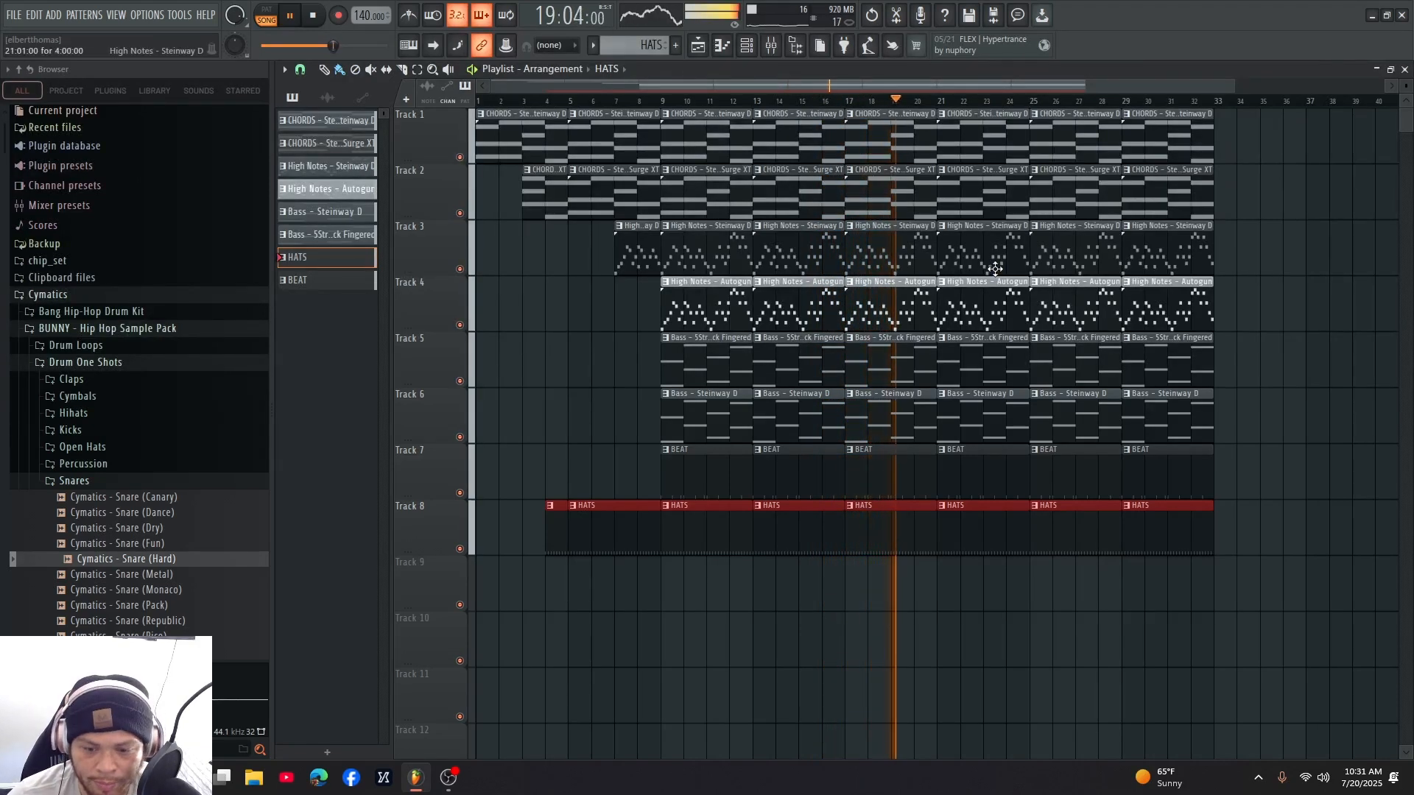
{"action": "right_click", "coordinate": [972, 255]}
{"action": "right_click", "coordinate": [978, 300]}
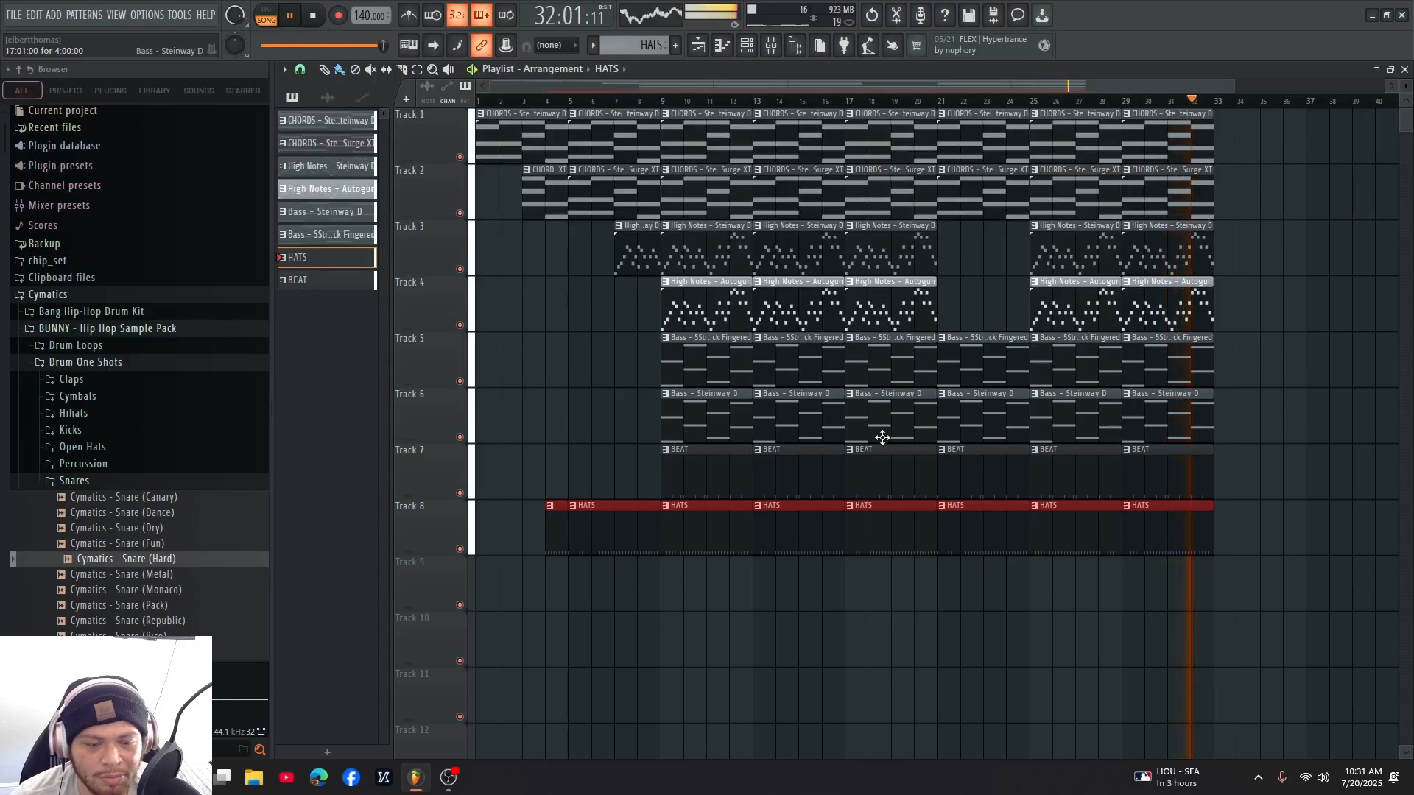
{"action": "key", "text": "space"}
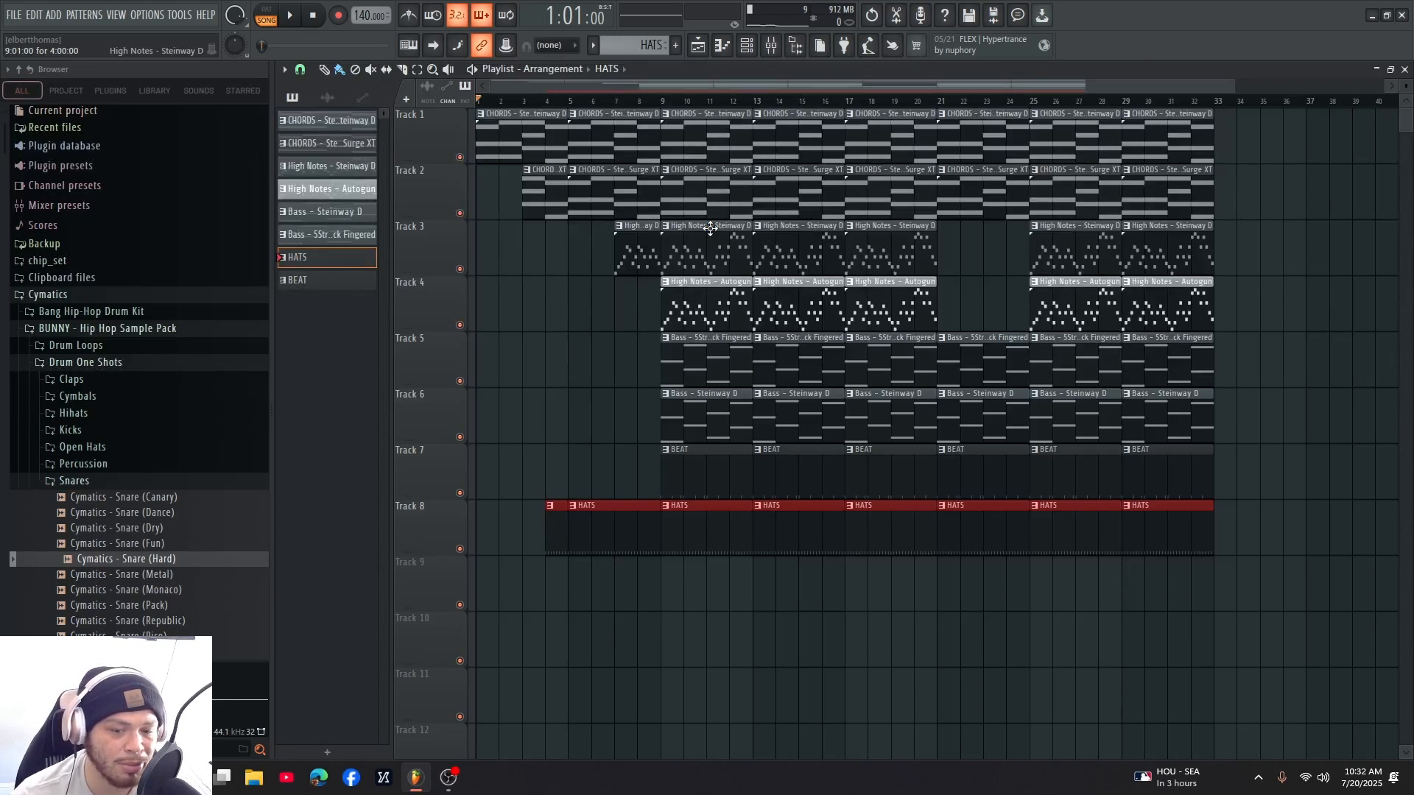
{"action": "key", "text": "ctrl+s"}
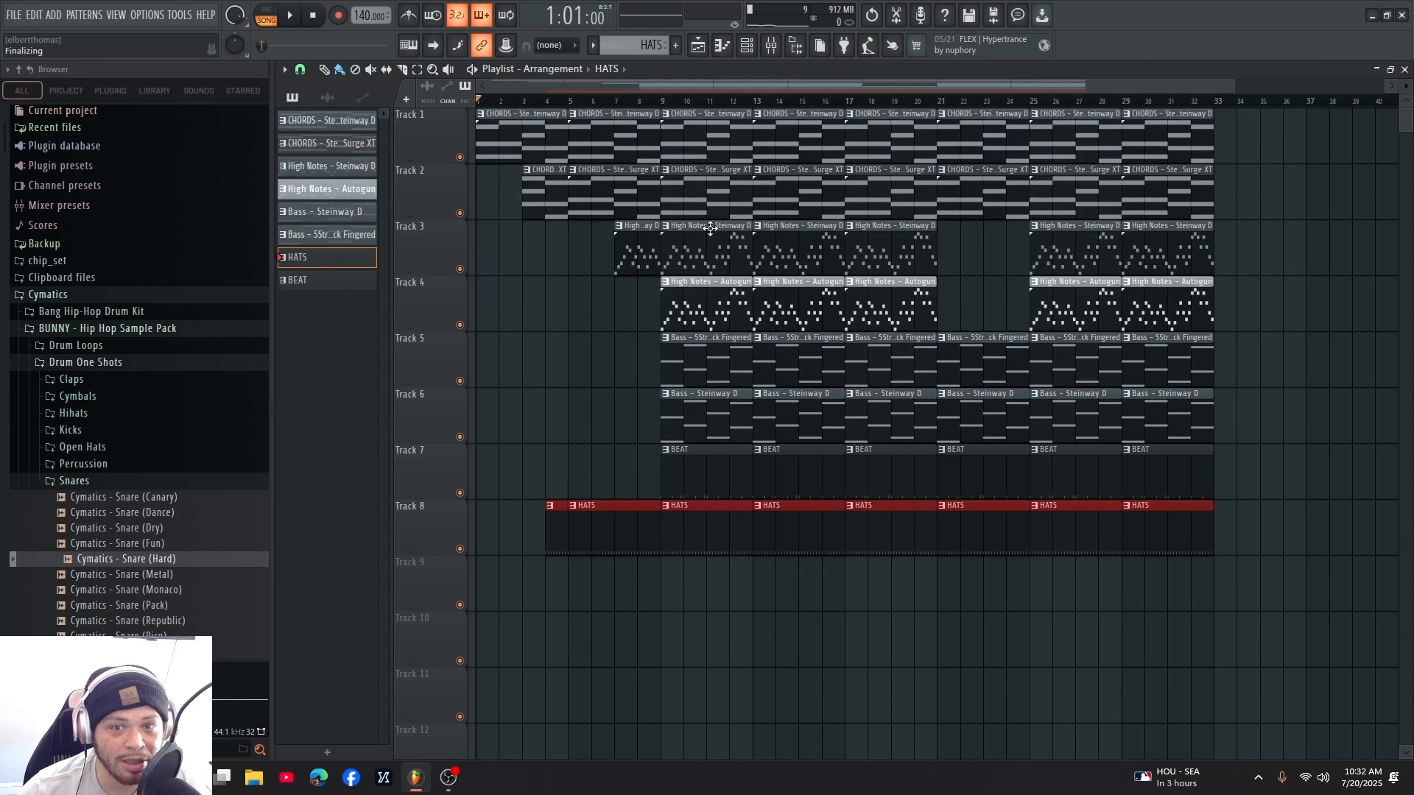